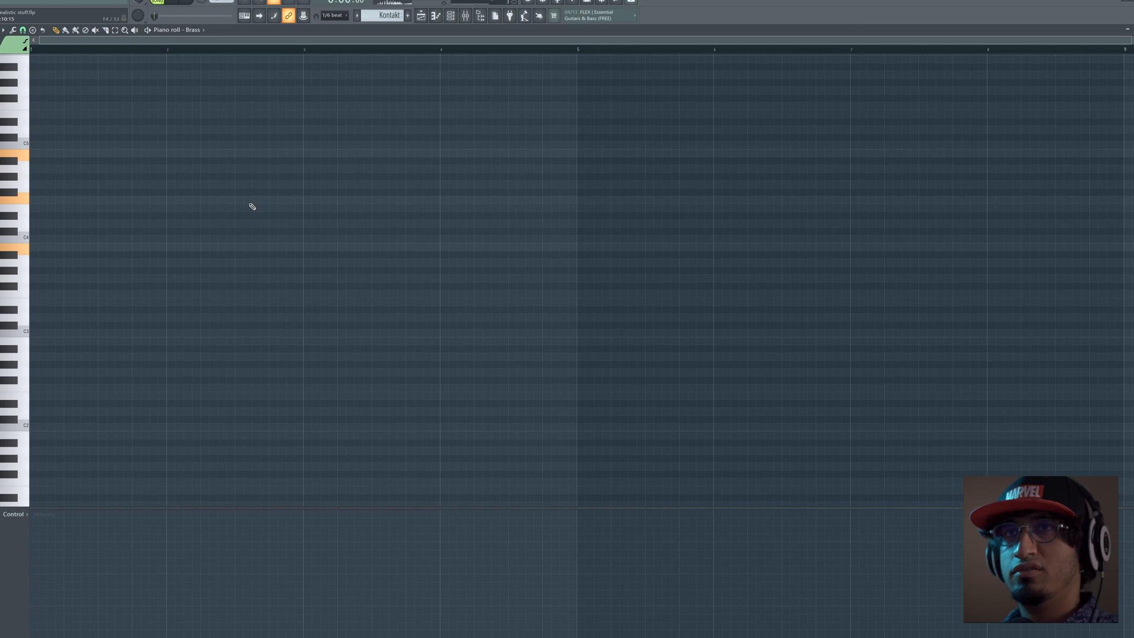
Return to the playlist and open the Dollar Store Brass clip's notes in the piano roll.
{"action": "key", "text": "Tab"}
{"action": "key", "text": "Tab"}
{"action": "key", "text": "Tab"}
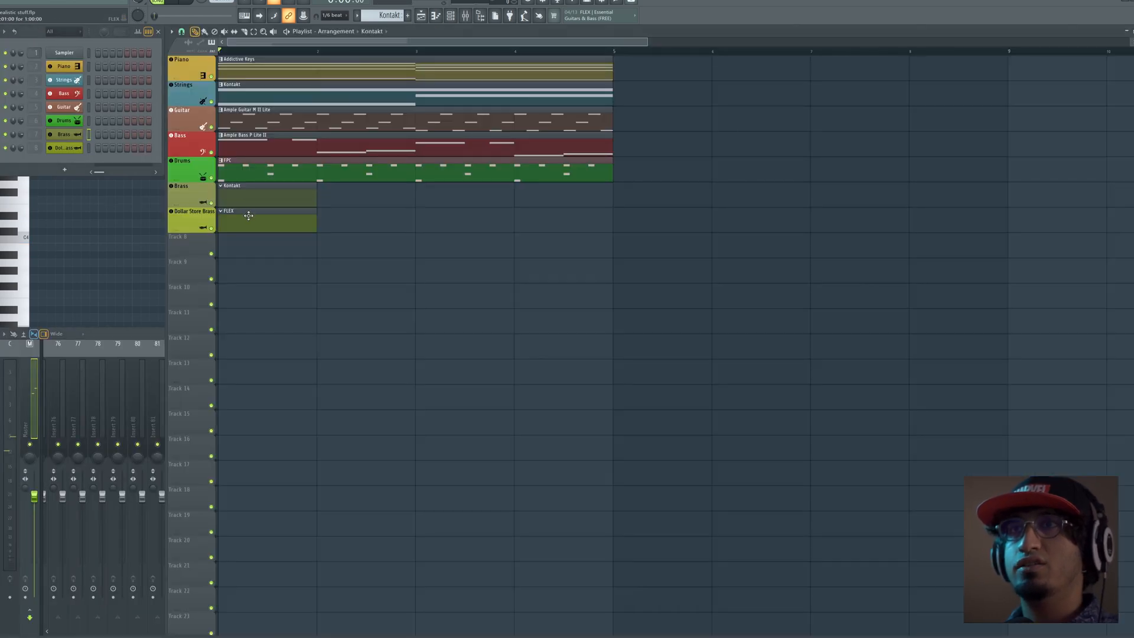
{"action": "double_click", "coordinate": [249, 215]}
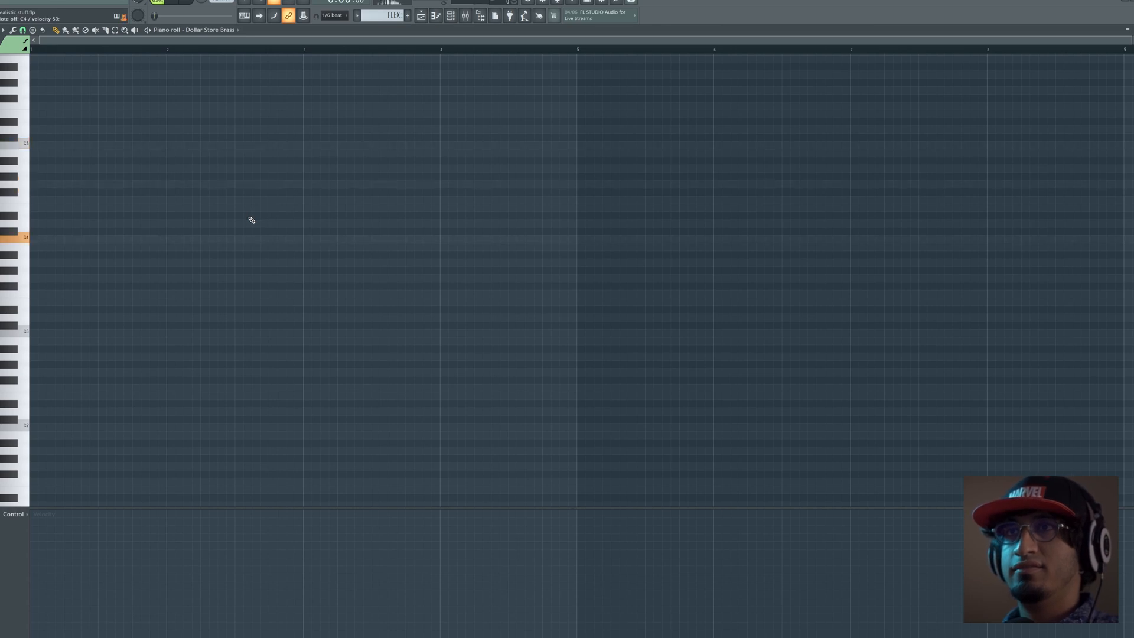
Go back to the playlist and play the whole arrangement from the start to hear the unedited version.
{"action": "key", "text": "F6"}
{"action": "key", "text": "F9"}
{"action": "key", "text": "F5"}
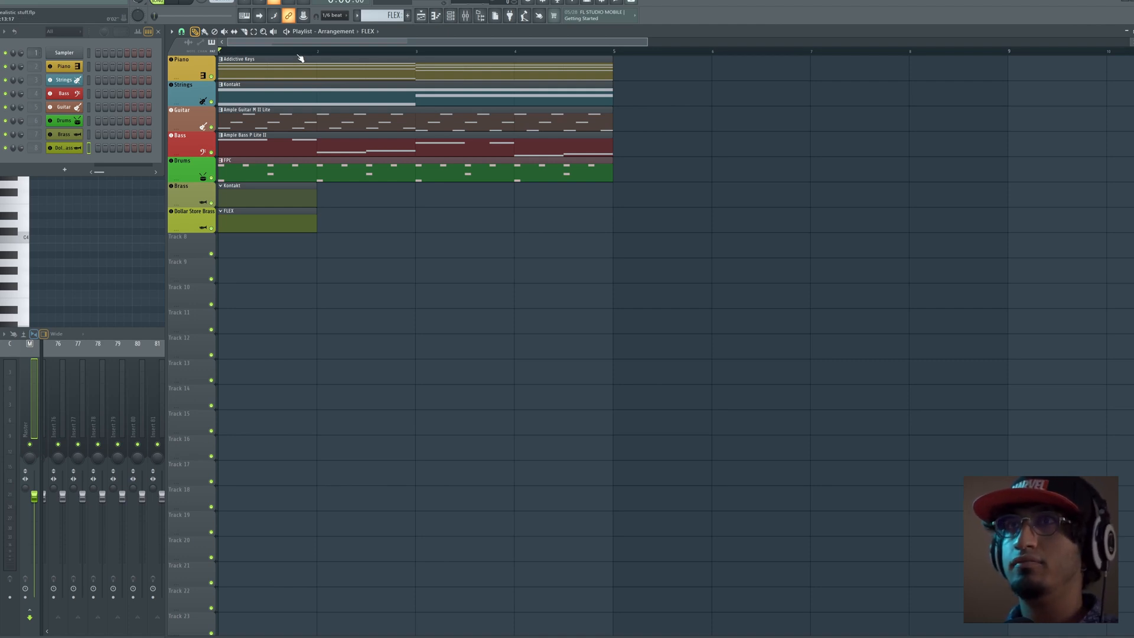
{"action": "key", "text": "space"}
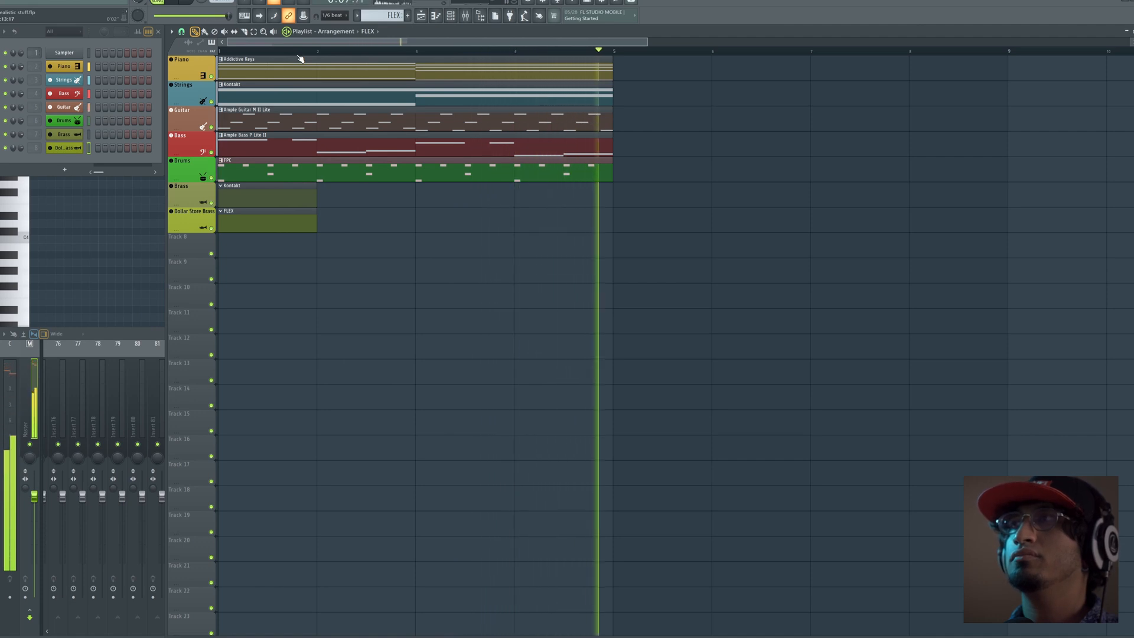
{"action": "key", "text": "space"}
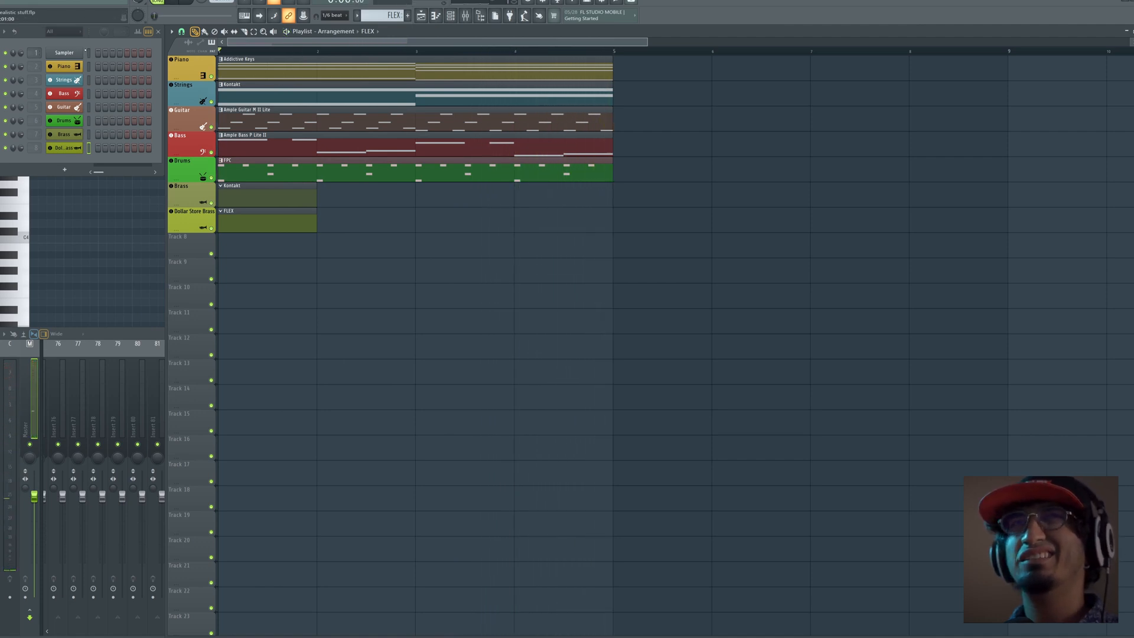
Export the project as a WAV file named Realistic stuff.wav using the existing render settings.
{"action": "left_click", "coordinate": [10, 2]}
{"action": "left_click", "coordinate": [10, 2]}
{"action": "left_click", "coordinate": [10, 1]}
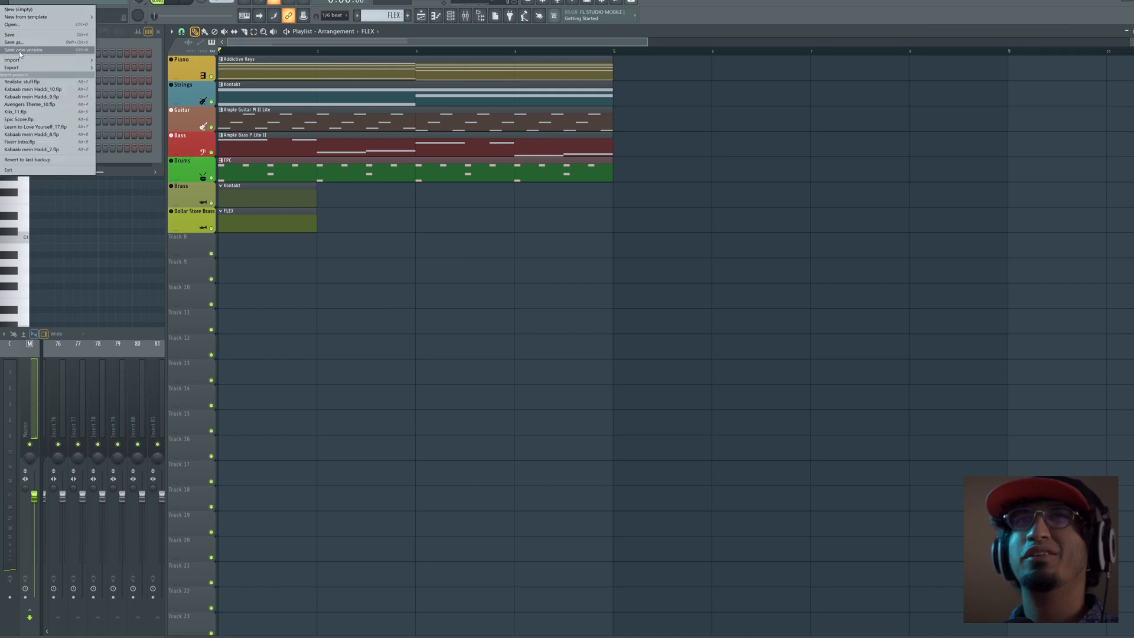
{"action": "mouse_move", "coordinate": [32, 70]}
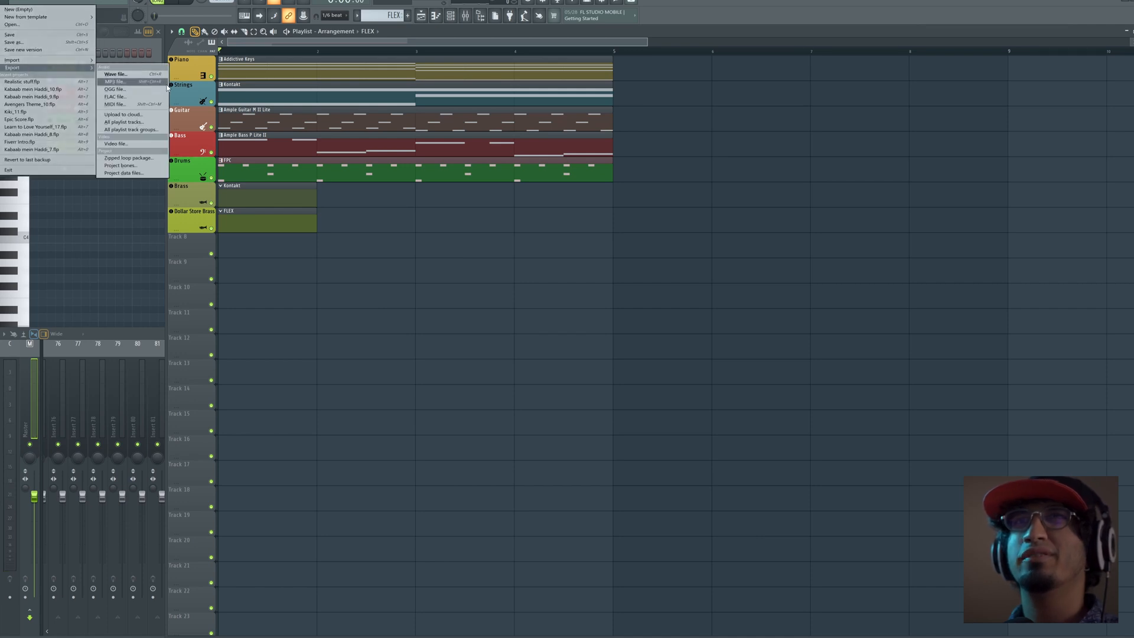
{"action": "left_click", "coordinate": [138, 75]}
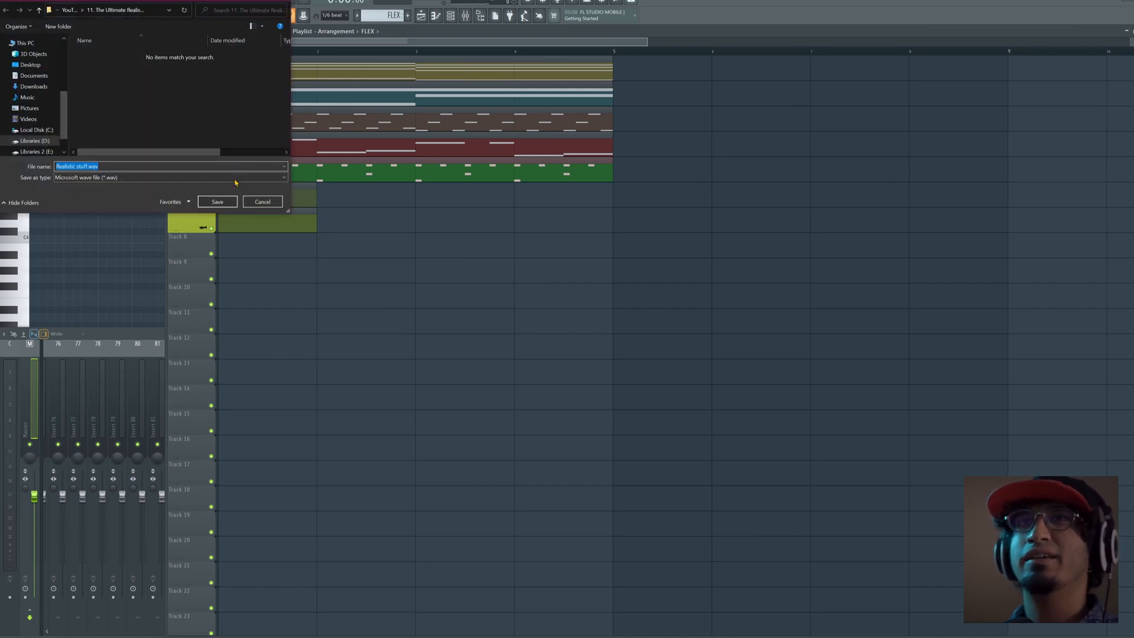
{"action": "left_click", "coordinate": [217, 202]}
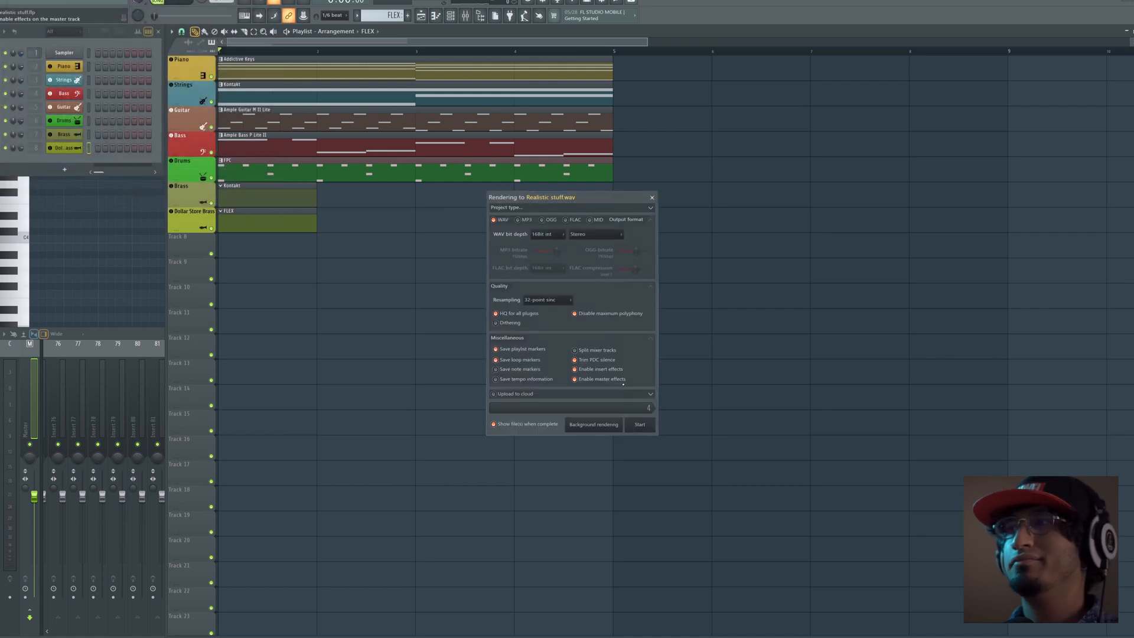
{"action": "left_click", "coordinate": [643, 429]}
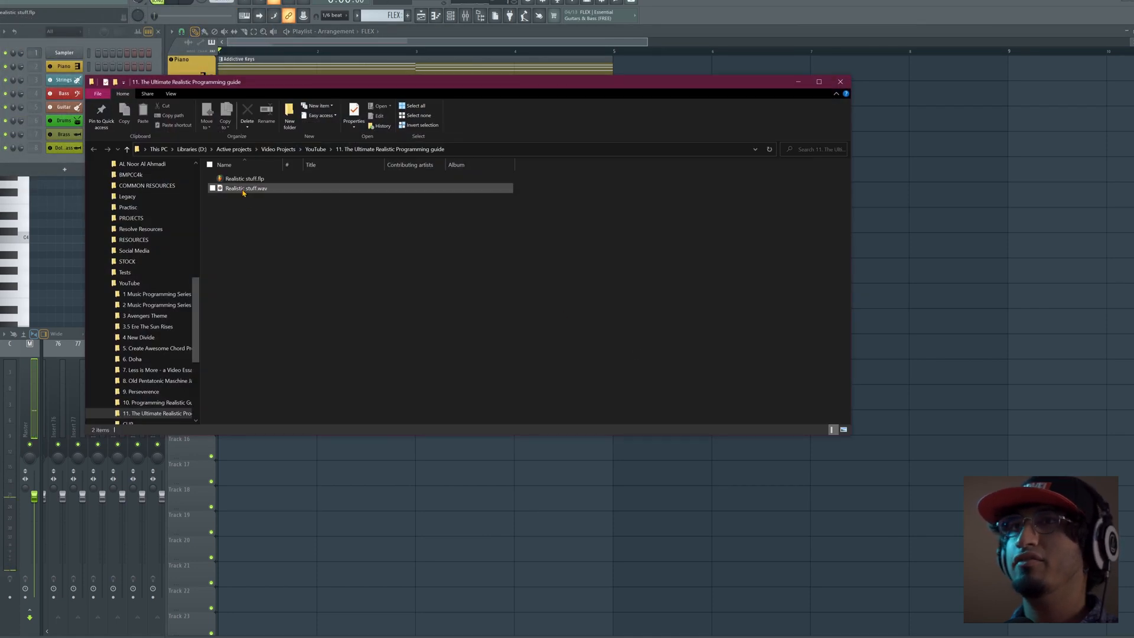
Bring the rendered Realistic stuff.wav into playlist Track 8 as an audio track and mute that track.
{"action": "left_click_drag", "start_coordinate": [242, 191], "coordinate": [487, 382]}
{"action": "left_click_drag", "start_coordinate": [256, 294], "coordinate": [196, 244]}
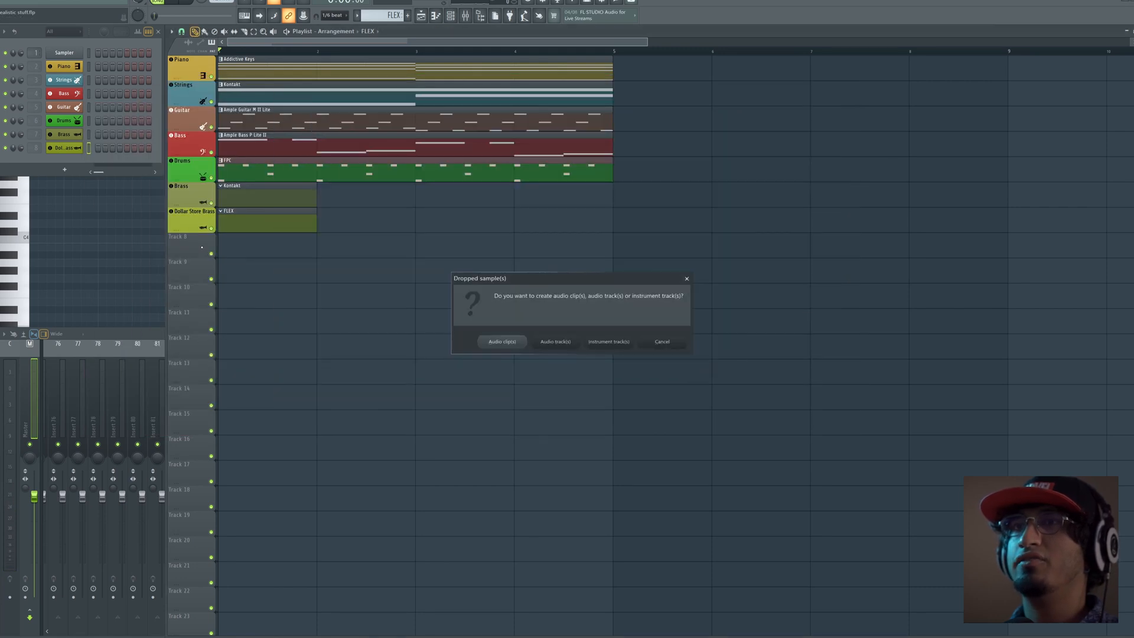
{"action": "left_click", "coordinate": [556, 343]}
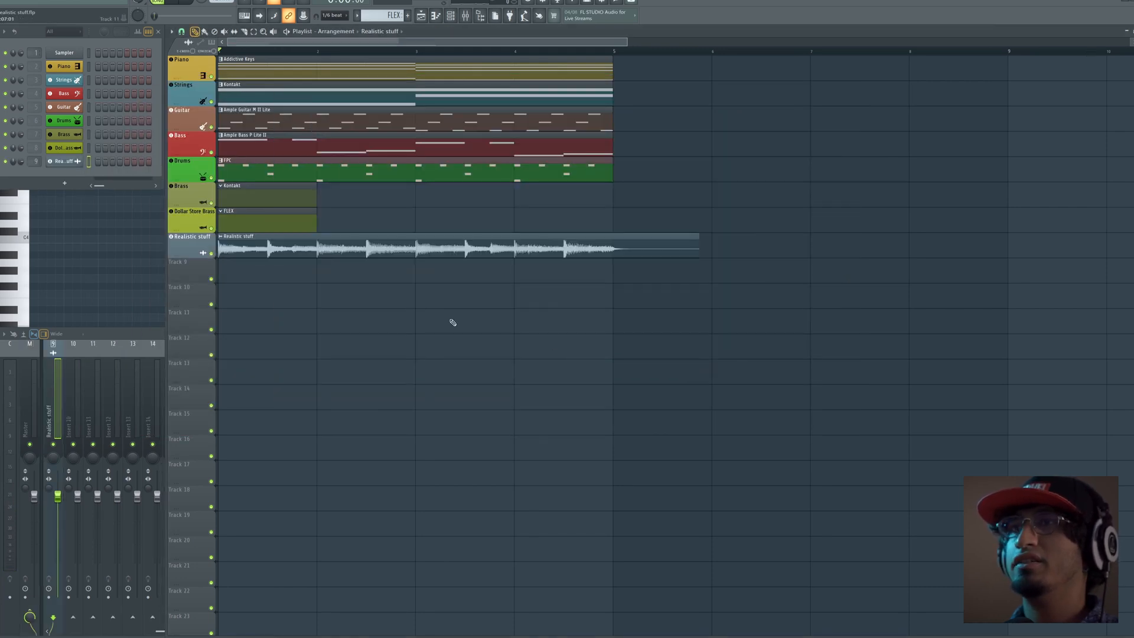
{"action": "left_click", "coordinate": [212, 253]}
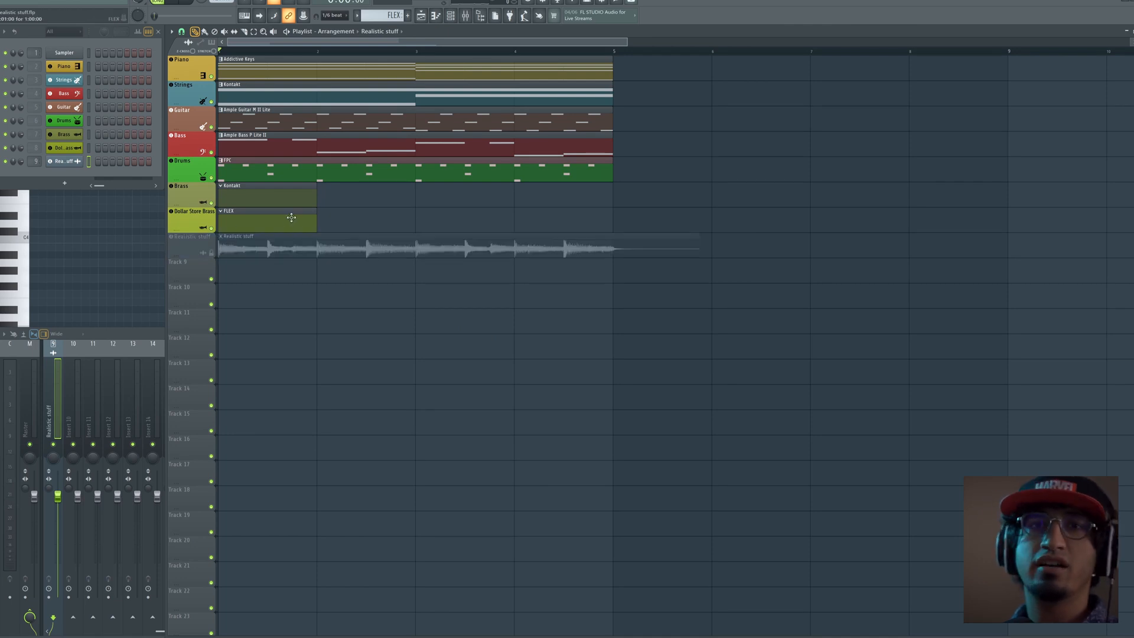
Compare the rendered audio with the instrument tracks by toggling solo on the Realistic stuff track during playback.
{"action": "left_click", "coordinate": [212, 252], "text": "ctrl"}
{"action": "key", "text": "space"}
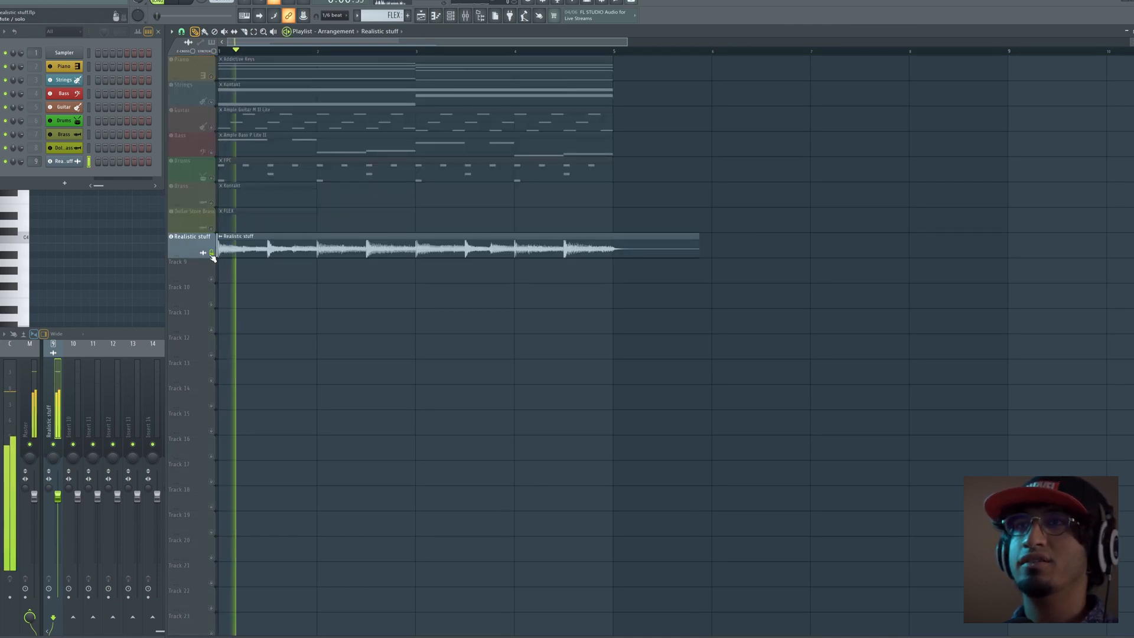
{"action": "left_click", "coordinate": [211, 253], "text": "ctrl"}
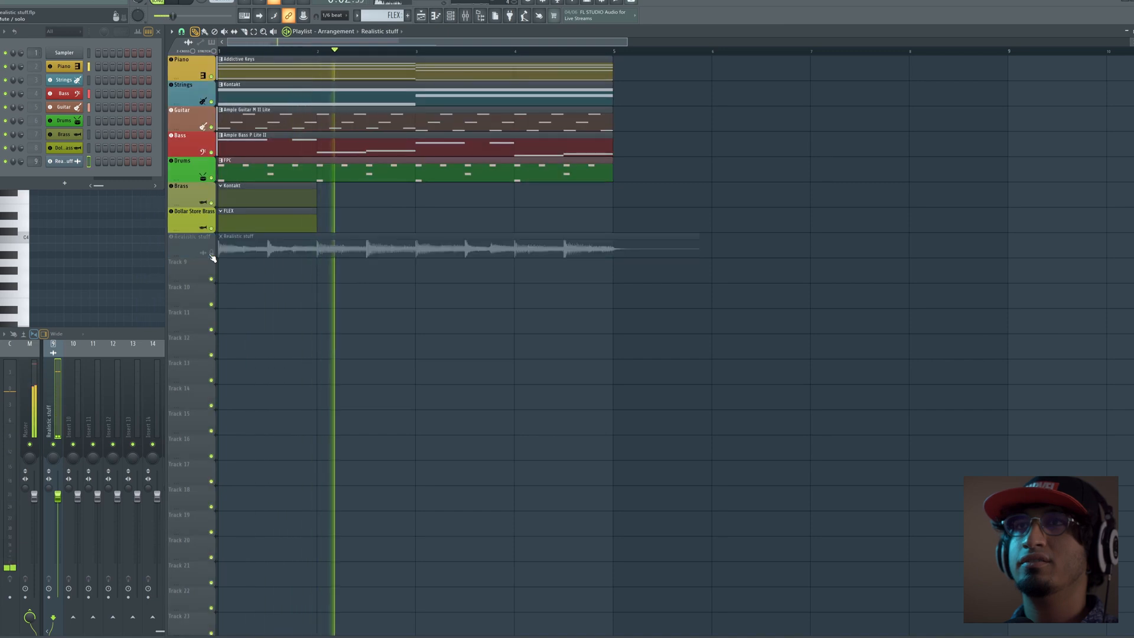
{"action": "left_click", "coordinate": [211, 253], "text": "ctrl"}
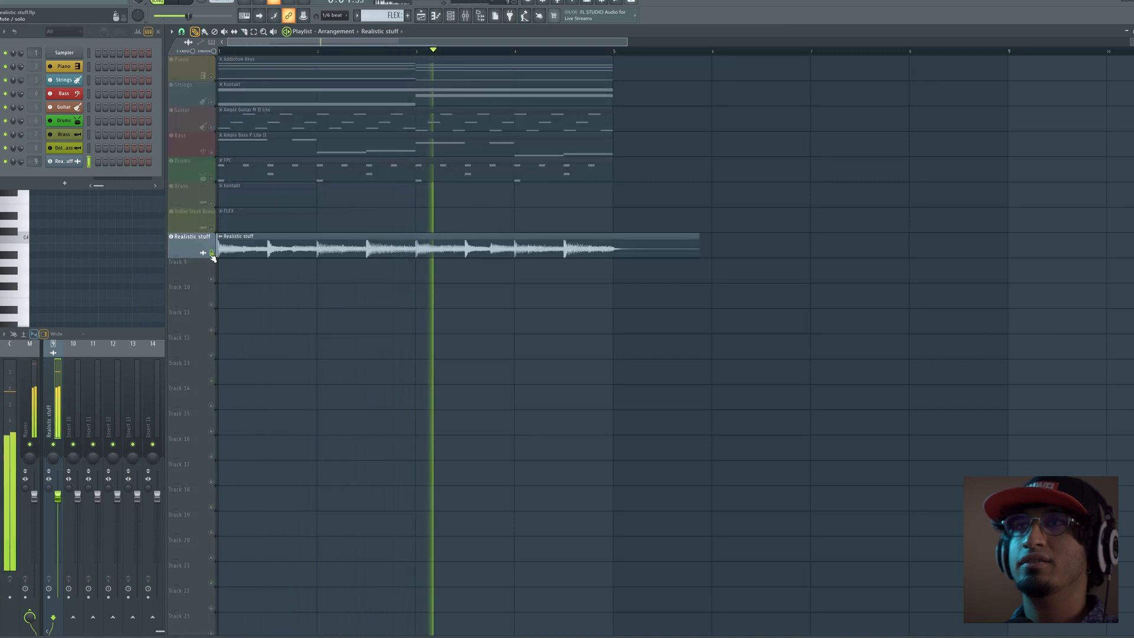
{"action": "key", "text": "space"}
{"action": "left_click", "coordinate": [211, 253], "text": "ctrl"}
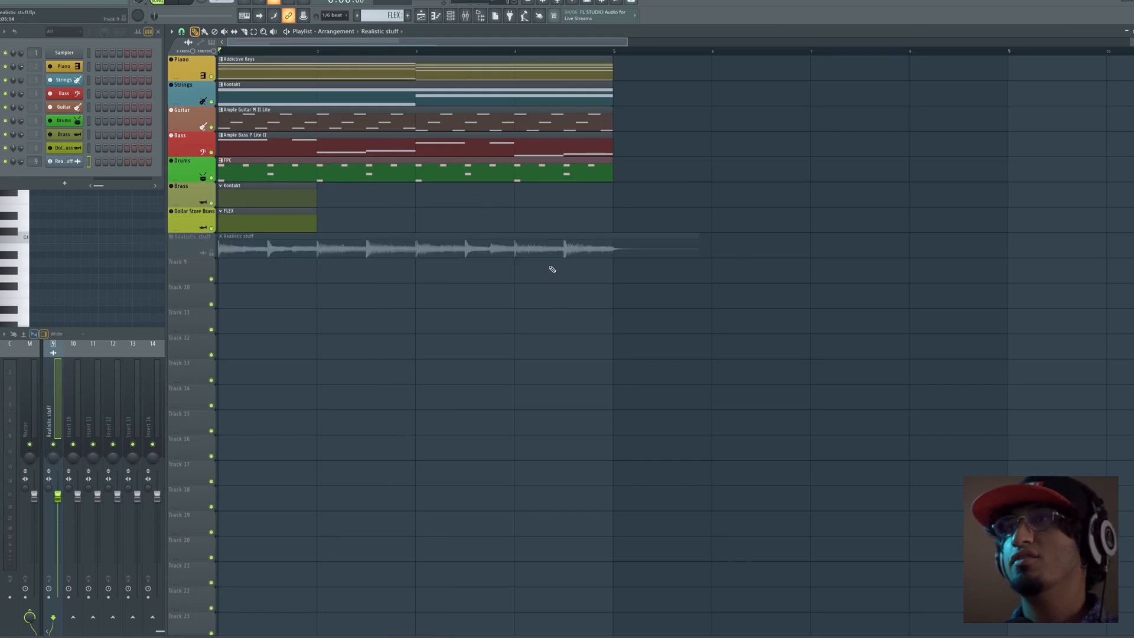
Solo the Piano track, open its clip in the piano roll, and play the chords.
{"action": "double_click", "coordinate": [242, 70]}
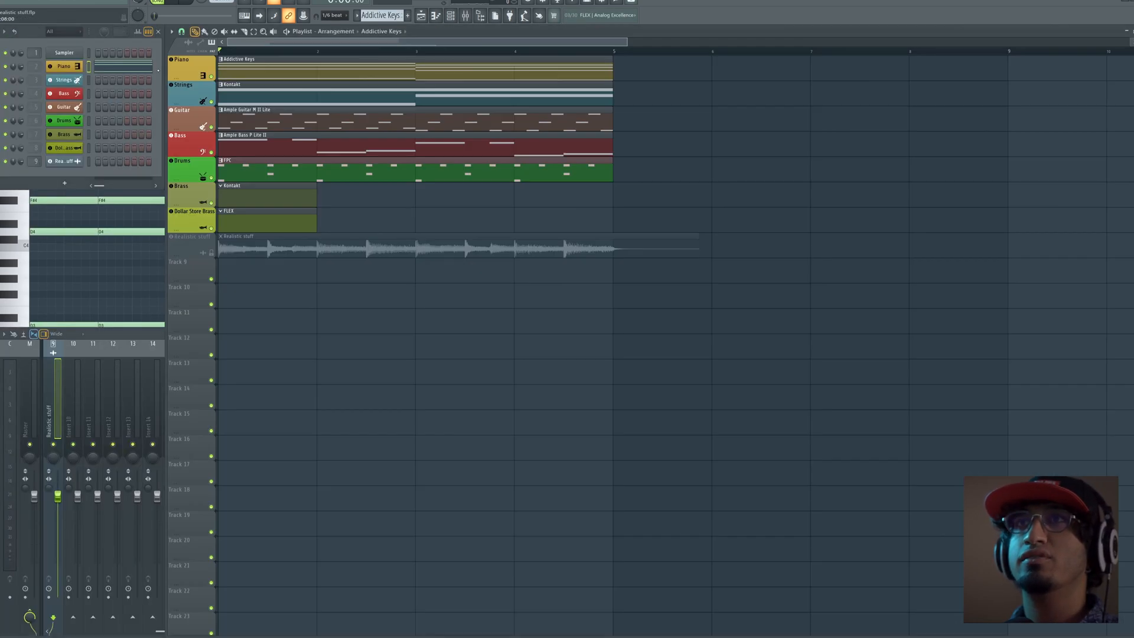
{"action": "right_click", "coordinate": [211, 77]}
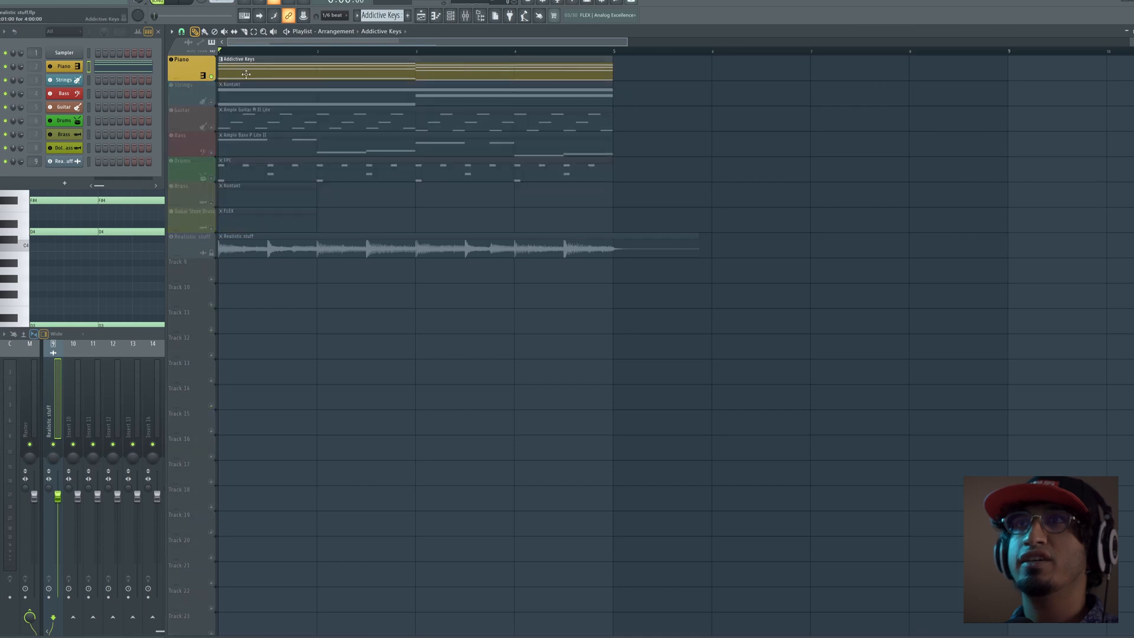
{"action": "double_click", "coordinate": [246, 74]}
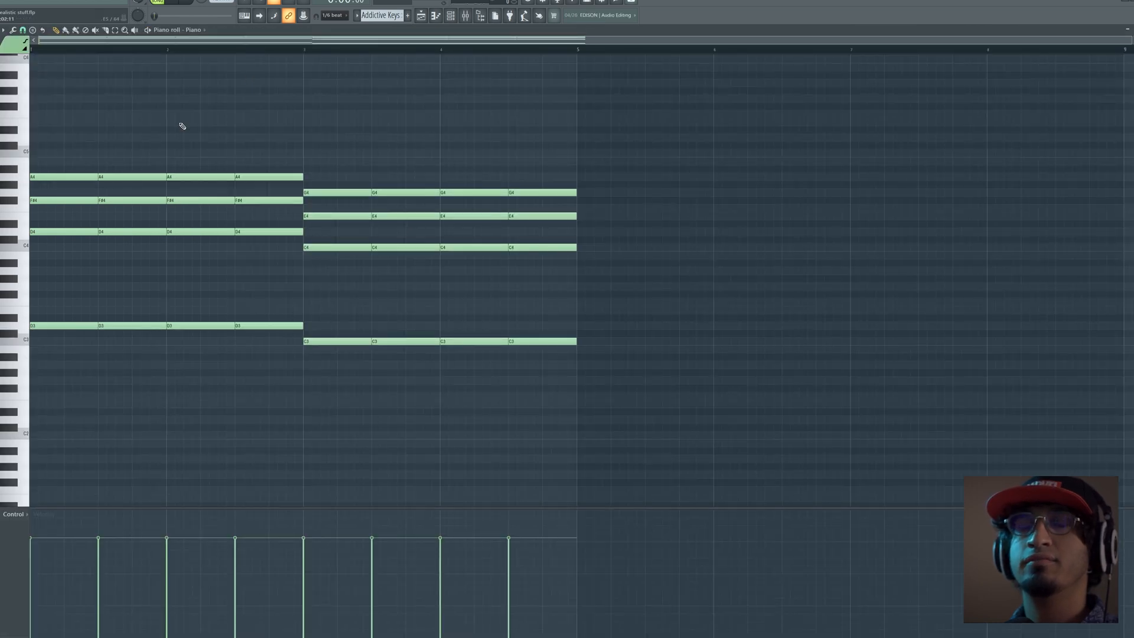
{"action": "key", "text": "space"}
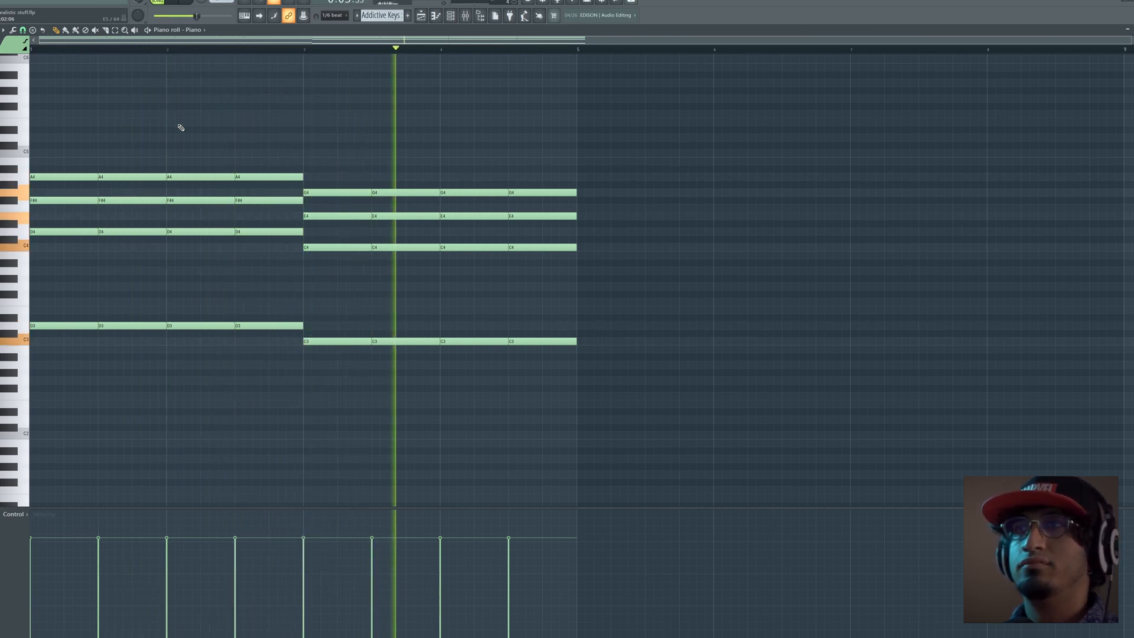
{"action": "key", "text": "space"}
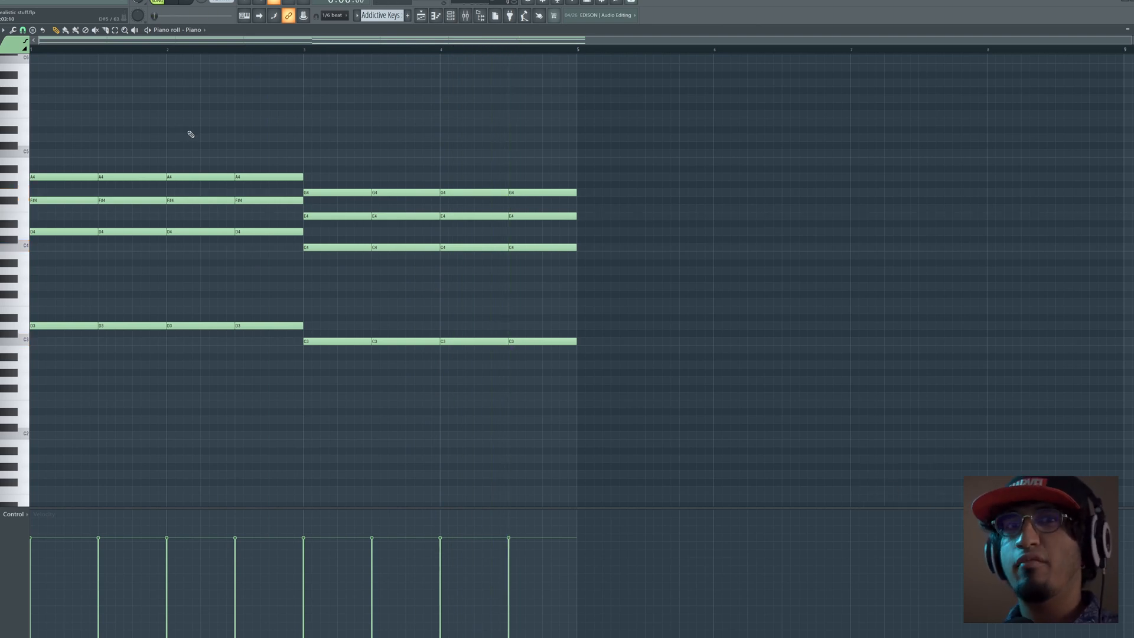
Apply the Strum tool to the piano chords and play them to preview the effect.
{"action": "left_click", "coordinate": [13, 29]}
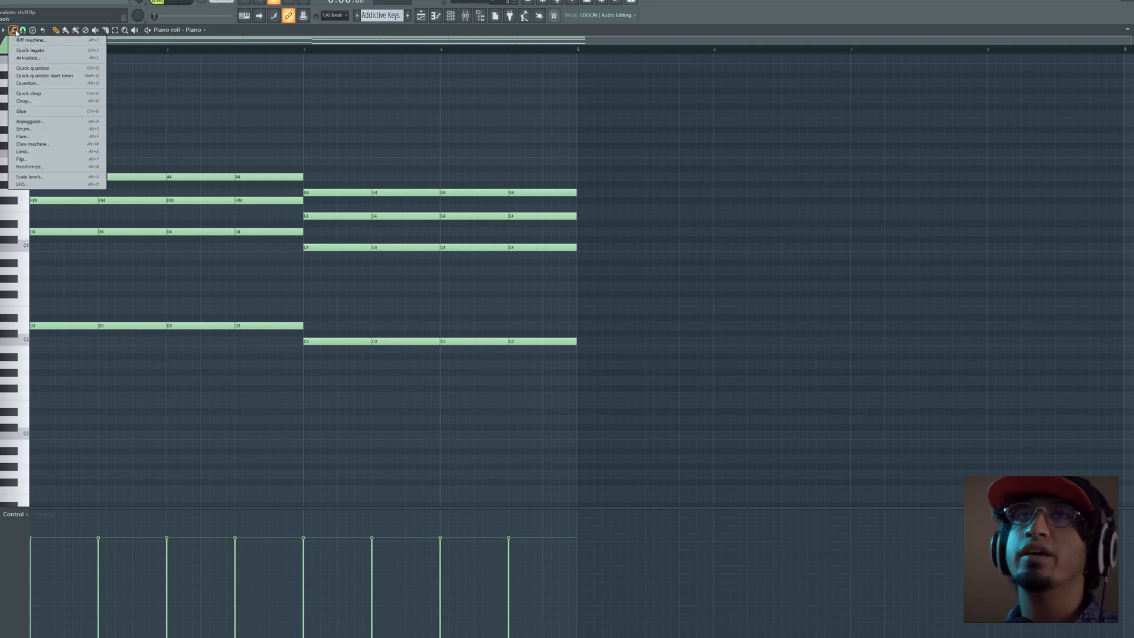
{"action": "left_click", "coordinate": [78, 130]}
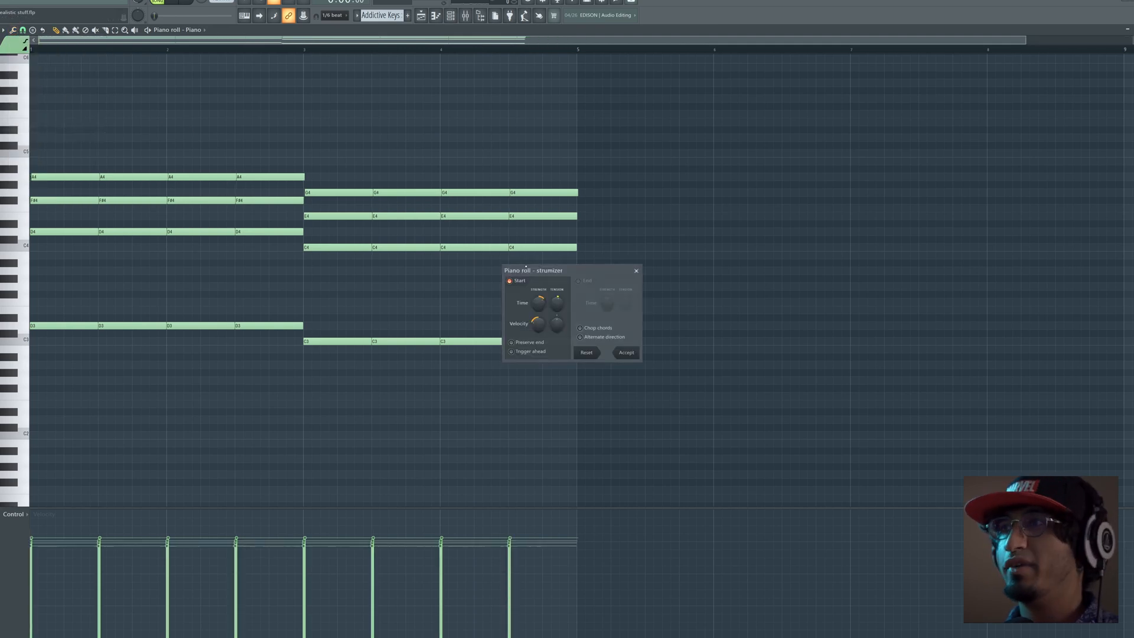
{"action": "key", "text": "space"}
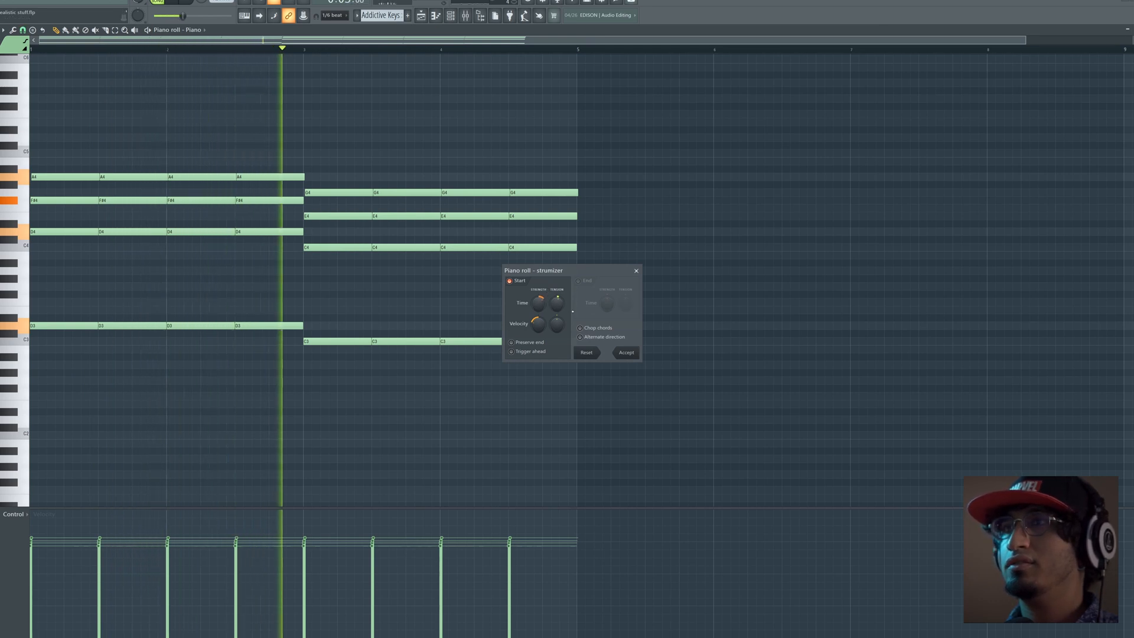
{"action": "key", "text": "space"}
Try a much stronger strum start time and a minimum time tension, playing the chords after each change.
{"action": "left_click_drag", "start_coordinate": [539, 303], "coordinate": [539, 290]}
{"action": "key", "text": "space"}
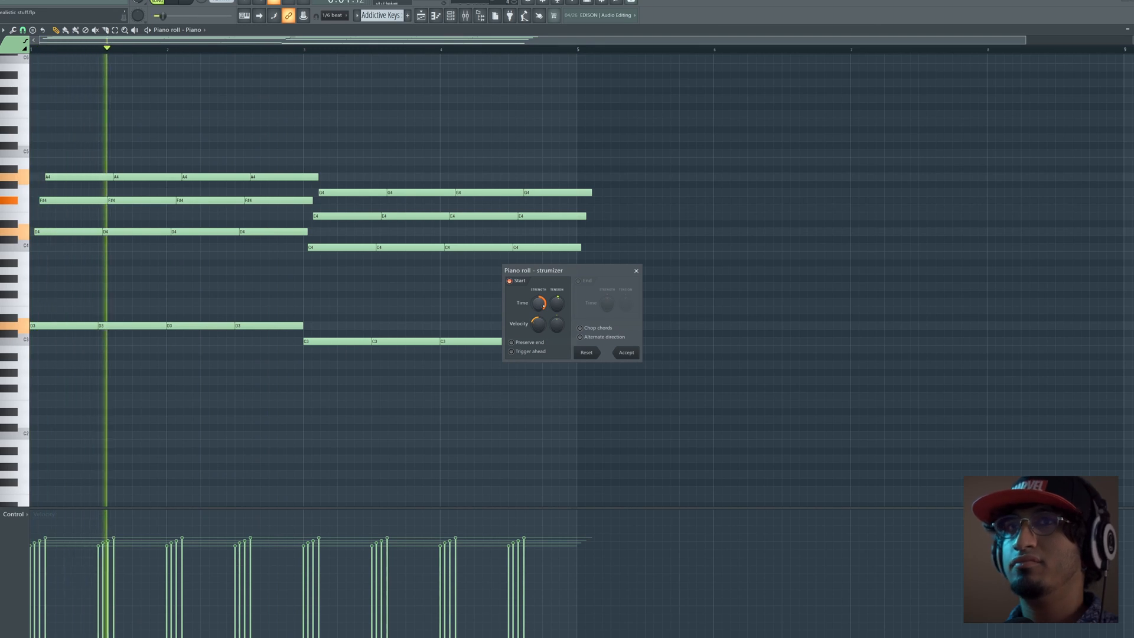
{"action": "key", "text": "space"}
{"action": "left_click_drag", "start_coordinate": [557, 303], "coordinate": [558, 331]}
{"action": "key", "text": "space"}
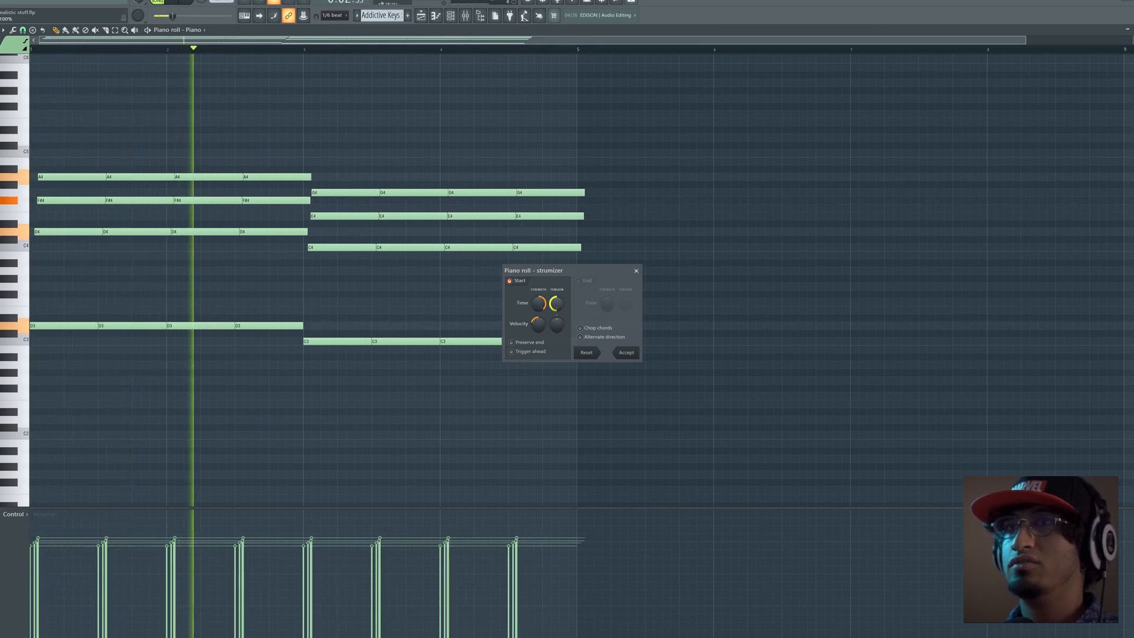
{"action": "key", "text": "space"}
Reduce the strum's start time strength to a subtle offset with slightly positive tension, and play the chords.
{"action": "left_click_drag", "start_coordinate": [557, 303], "coordinate": [539, 319]}
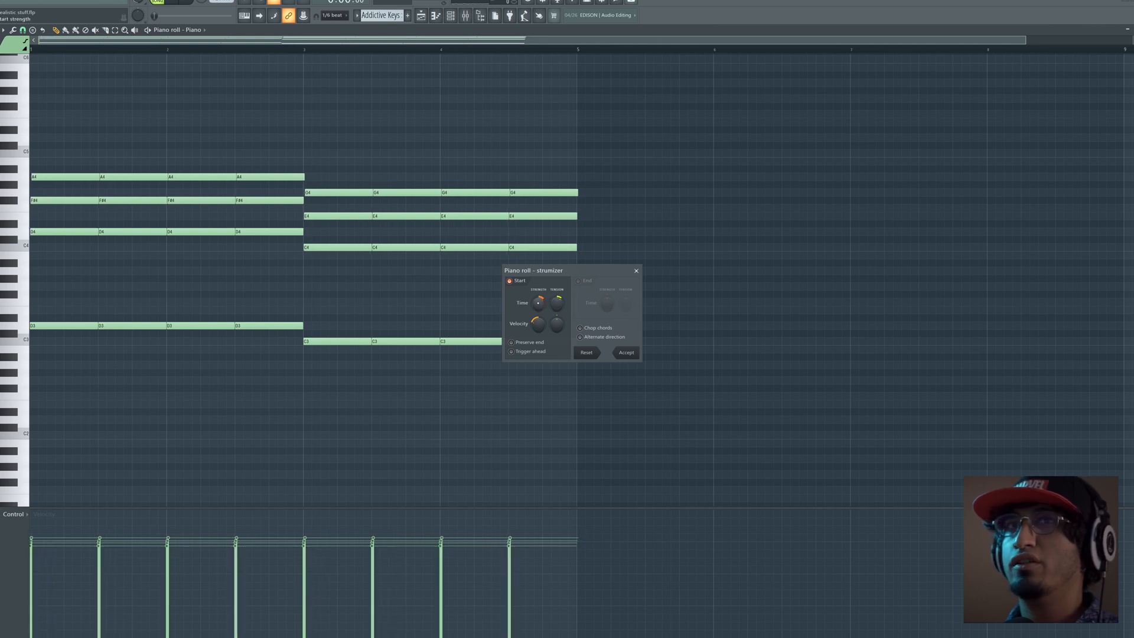
{"action": "key", "text": "space"}
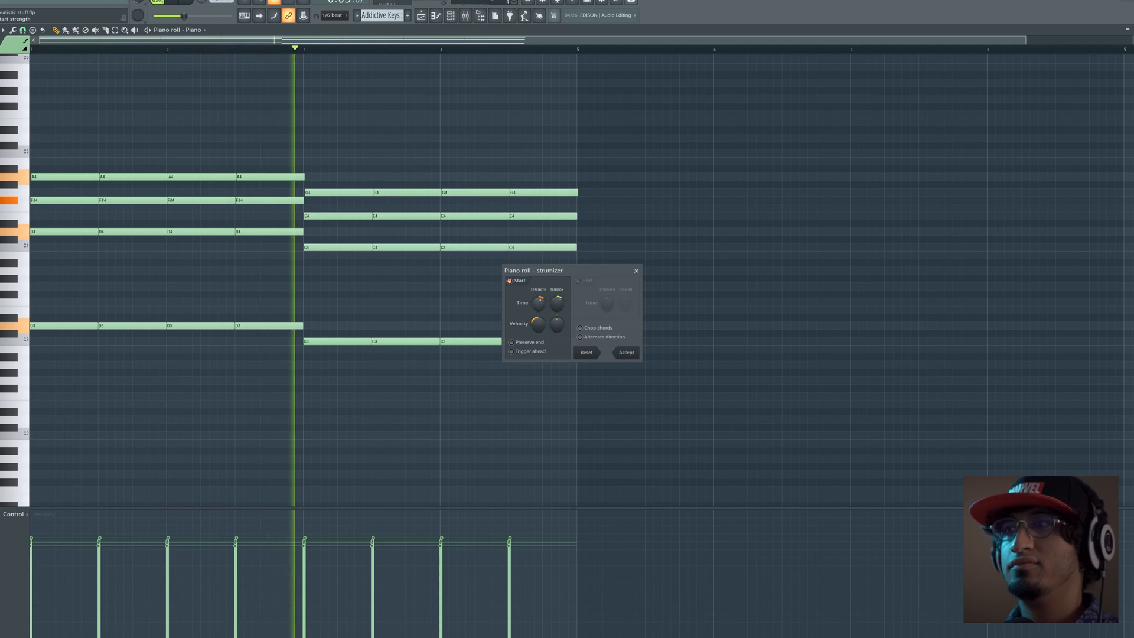
{"action": "key", "text": "space"}
Audition different strum velocity strengths, settle on a moderate velocity spread between chord notes, and accept the strum.
{"action": "left_click_drag", "start_coordinate": [538, 324], "coordinate": [539, 324]}
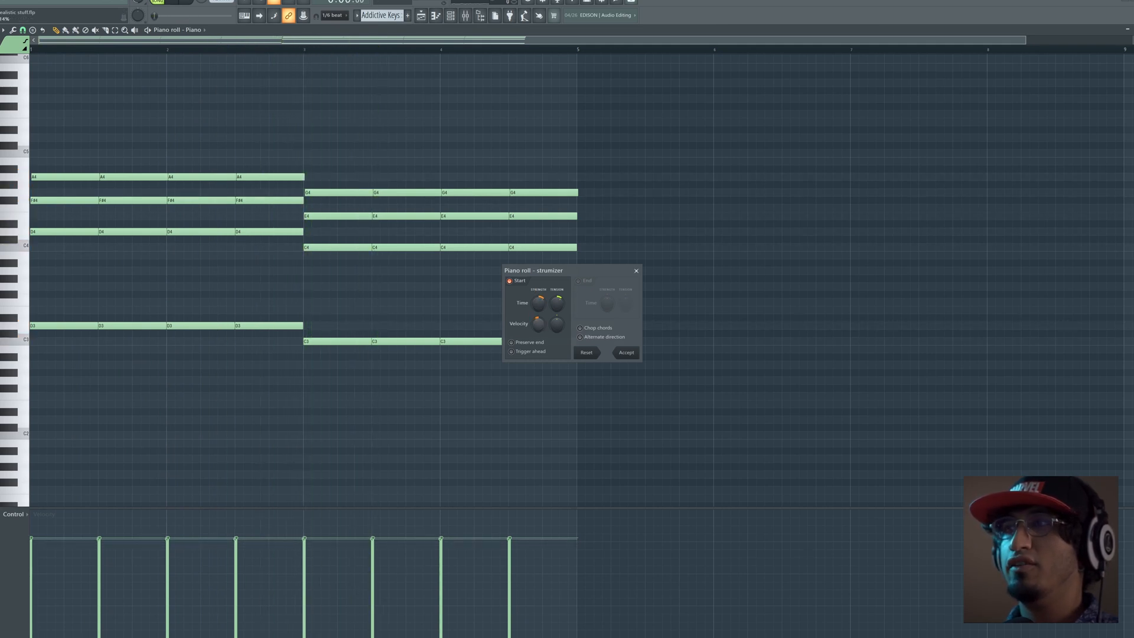
{"action": "key", "text": "space"}
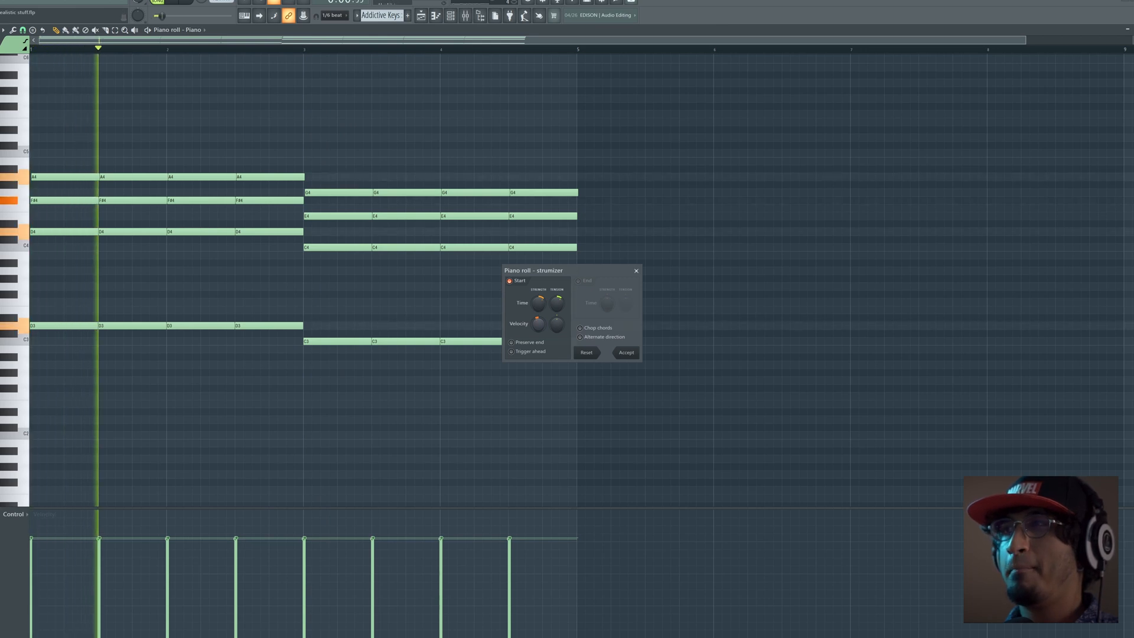
{"action": "key", "text": "space"}
{"action": "left_click_drag", "start_coordinate": [538, 324], "coordinate": [538, 310]}
{"action": "key", "text": "space"}
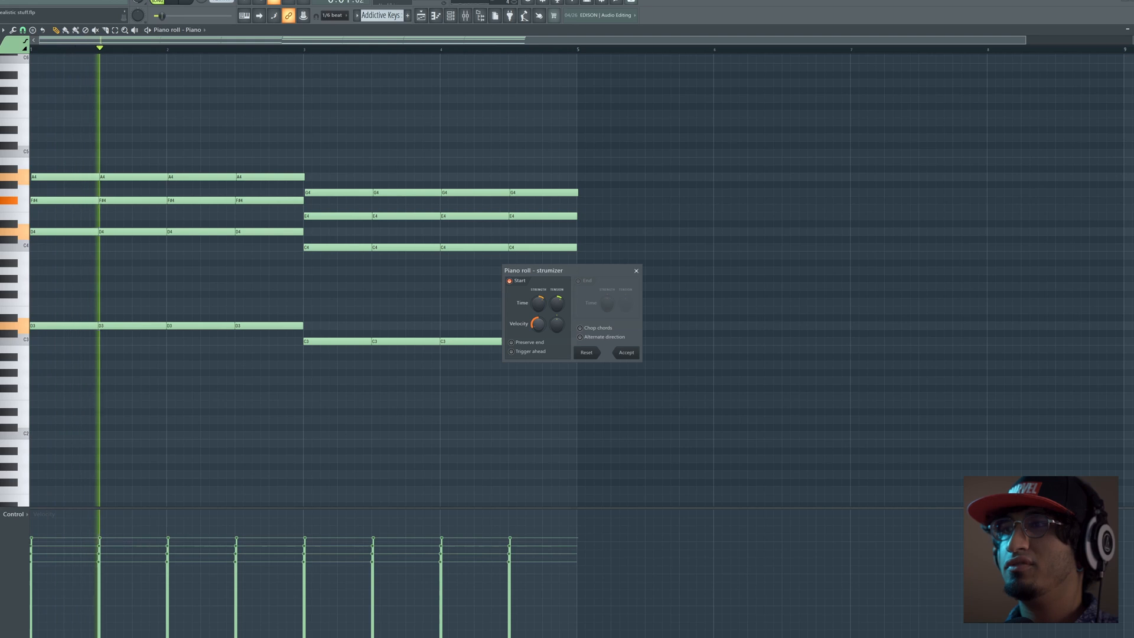
{"action": "left_click_drag", "start_coordinate": [538, 324], "coordinate": [538, 315]}
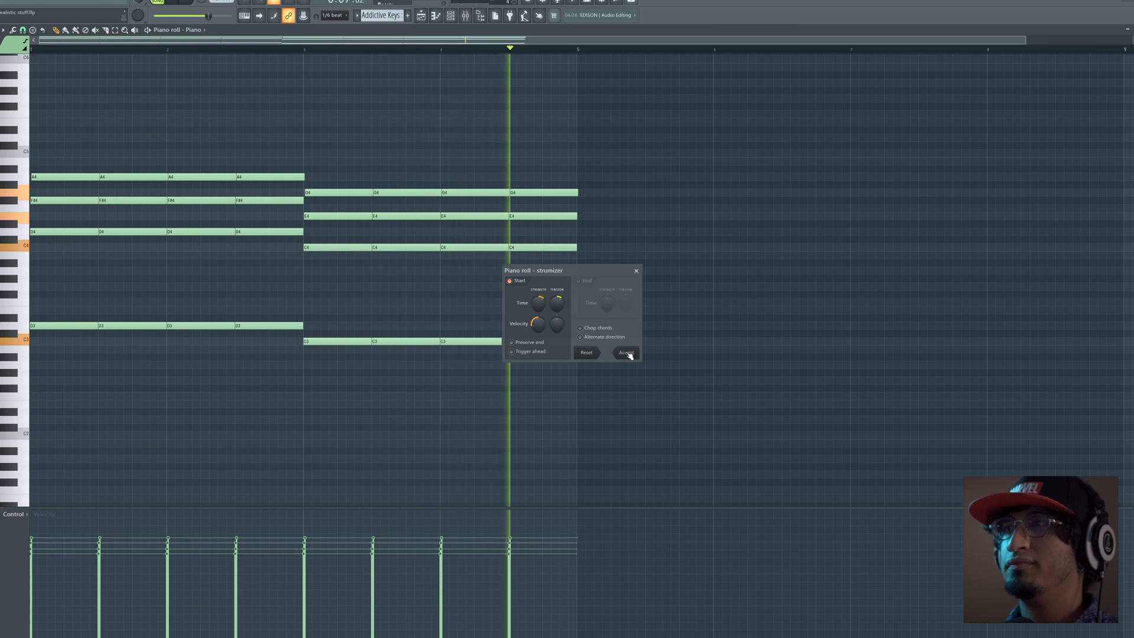
{"action": "left_click", "coordinate": [628, 353]}
{"action": "key", "text": "space"}
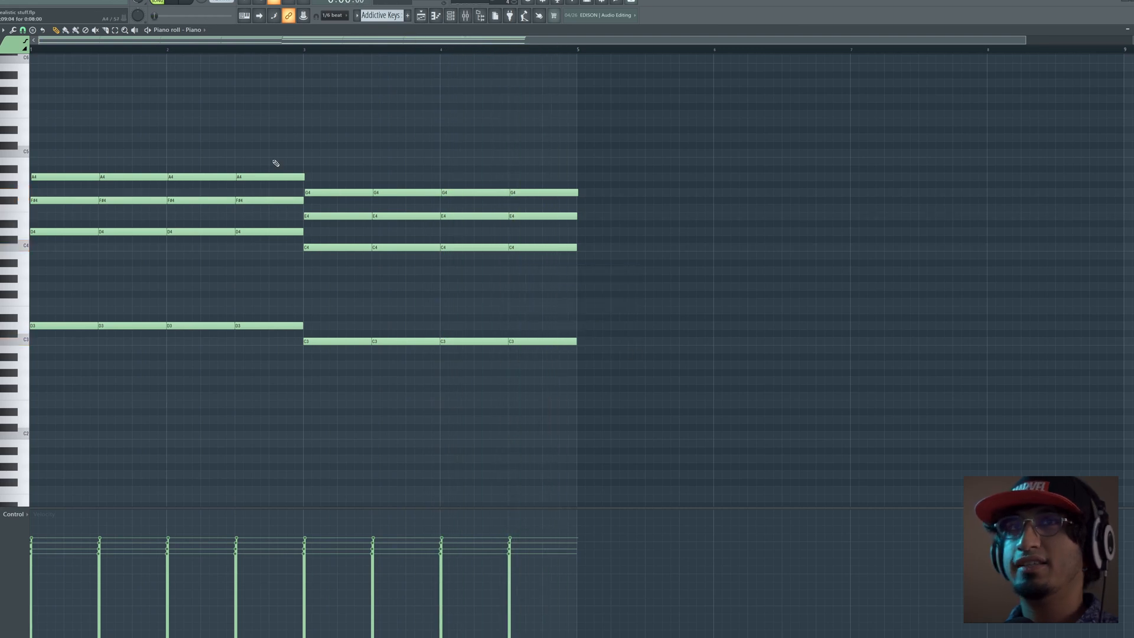
Randomize the piano chords' velocities by a slightly reduced amount, try new seeds during playback, and accept the variation.
{"action": "left_click", "coordinate": [13, 31]}
{"action": "left_click", "coordinate": [36, 167]}
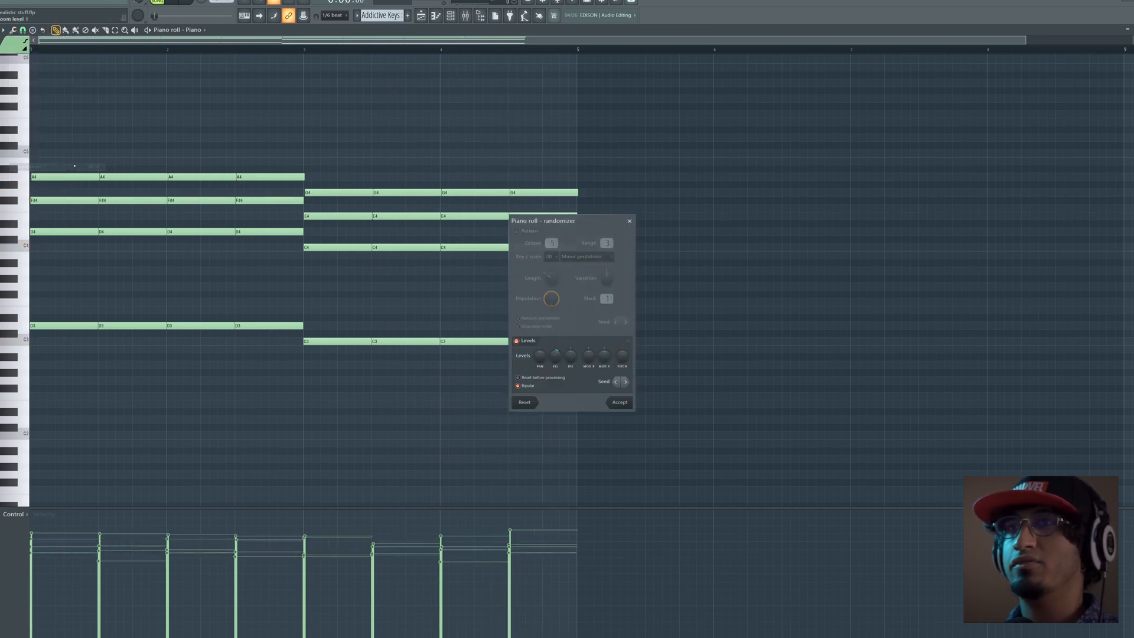
{"action": "key", "text": "space"}
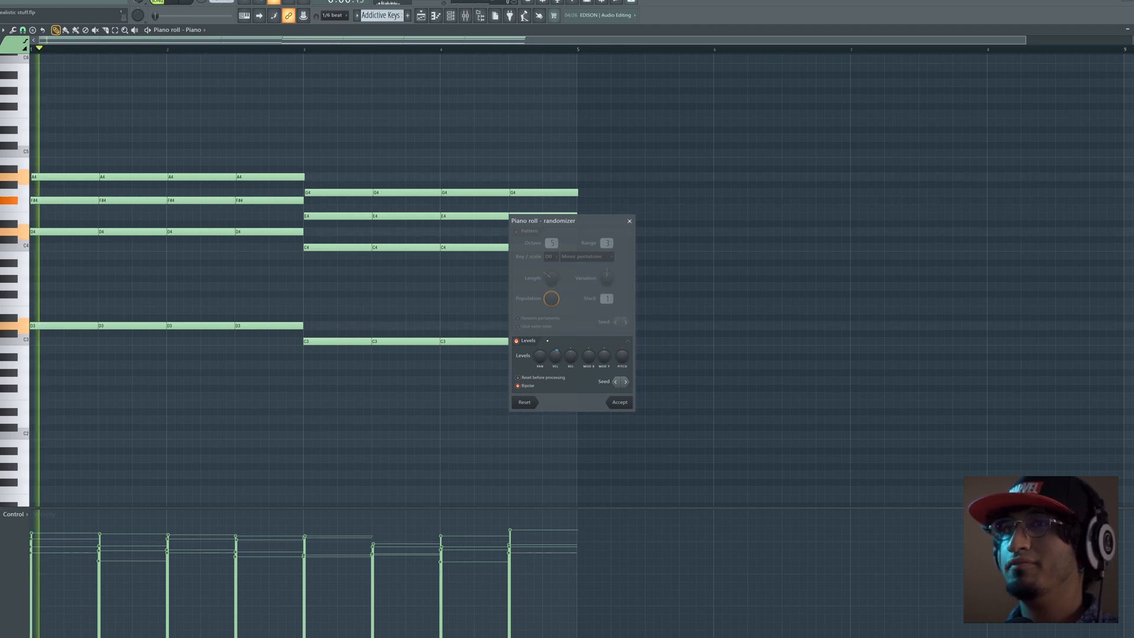
{"action": "left_click_drag", "start_coordinate": [556, 355], "coordinate": [557, 360]}
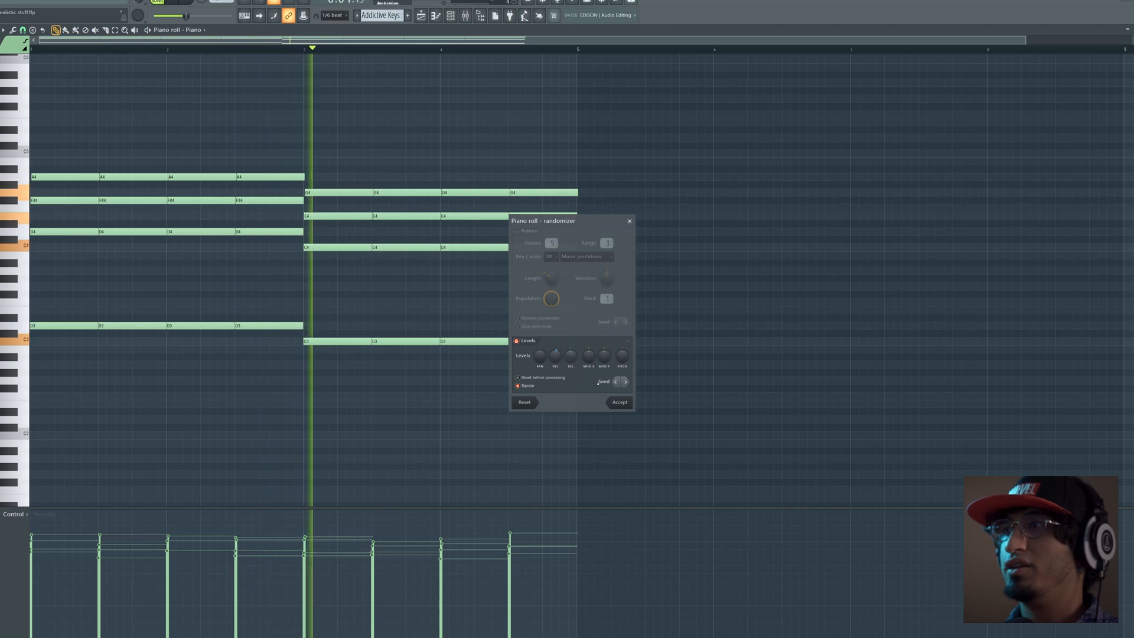
{"action": "left_click", "coordinate": [626, 382]}
{"action": "left_click", "coordinate": [626, 381]}
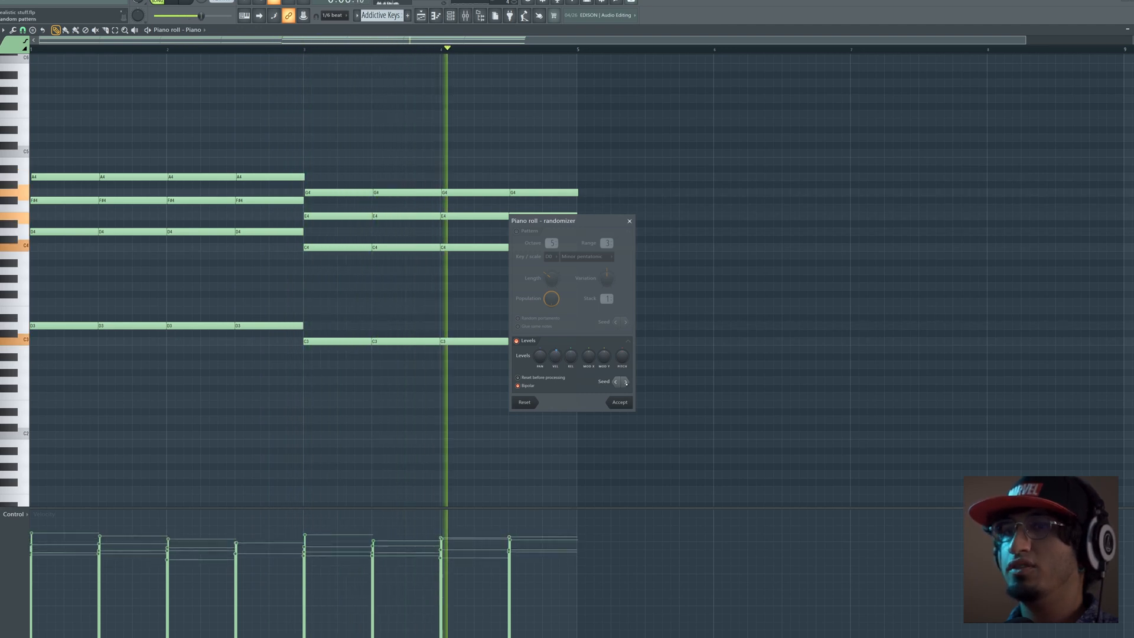
{"action": "left_click", "coordinate": [620, 402]}
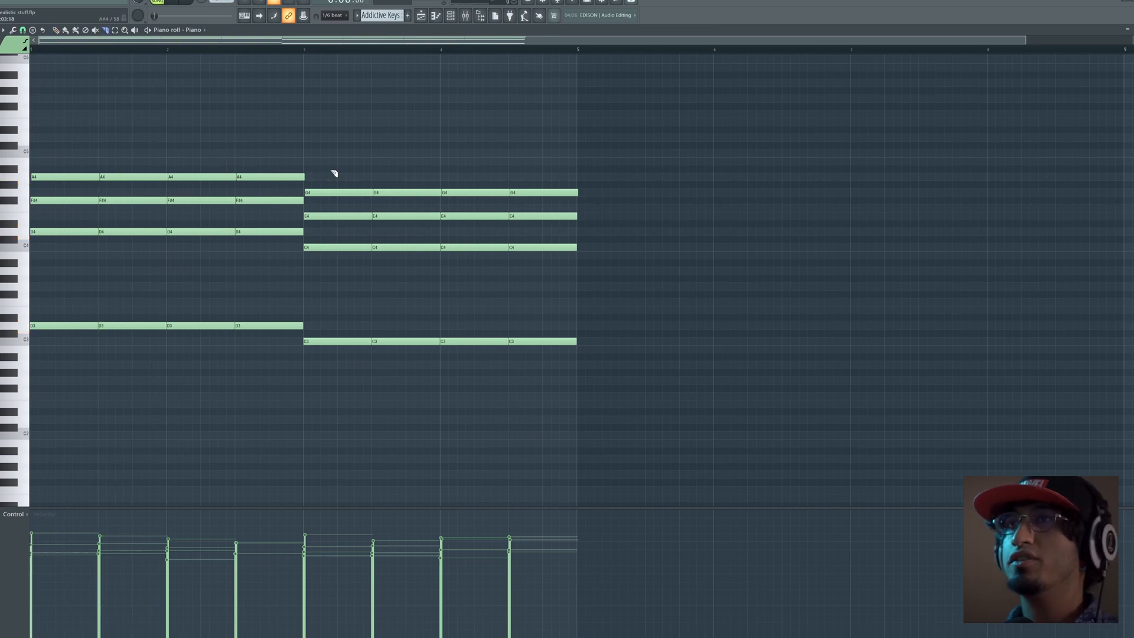
Inspect the strummed note starts up close and play the randomized piano chords from the beginning.
{"action": "scroll", "coordinate": [363, 47], "scroll_direction": "up", "scroll_amount": 5}
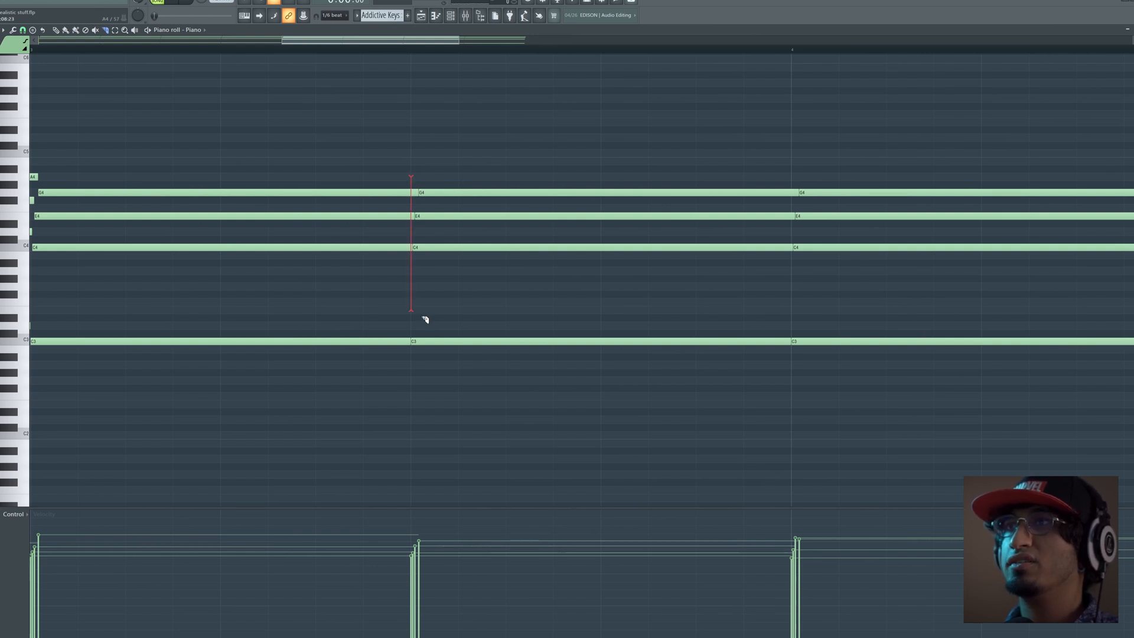
{"action": "scroll", "coordinate": [442, 47], "scroll_direction": "down", "scroll_amount": 5}
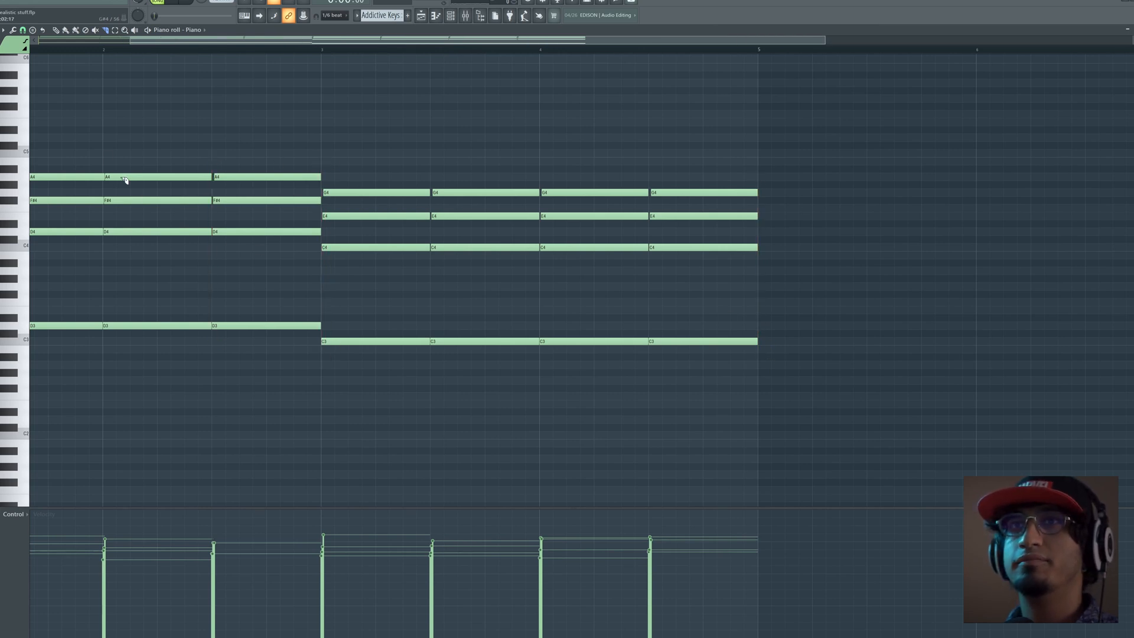
{"action": "left_click_drag", "start_coordinate": [206, 253], "coordinate": [356, 272]}
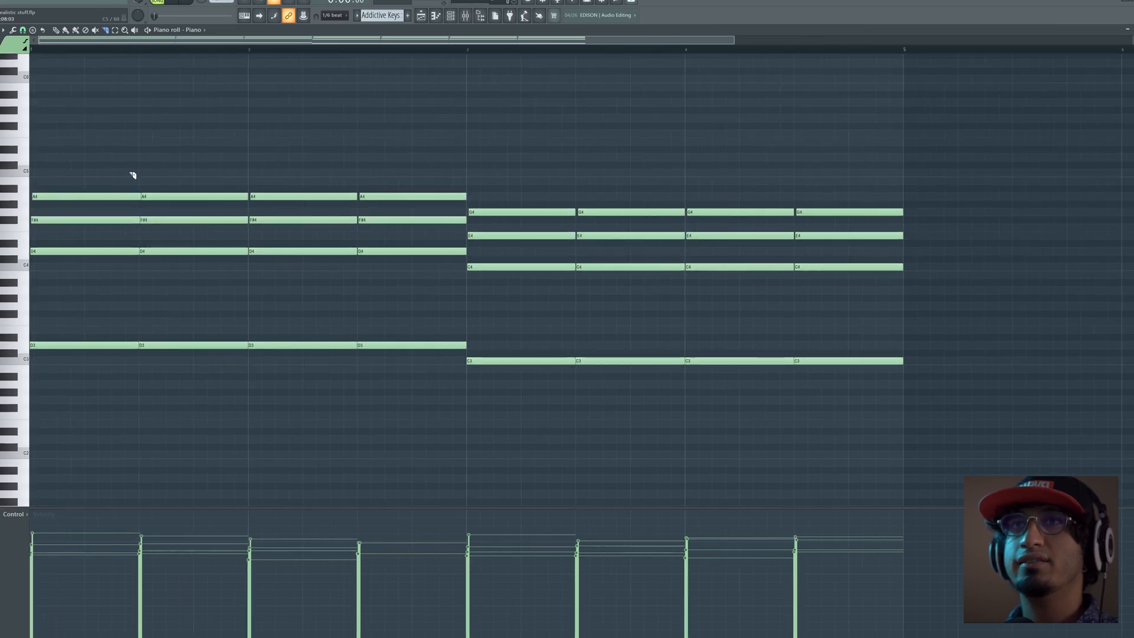
{"action": "key", "text": "space"}
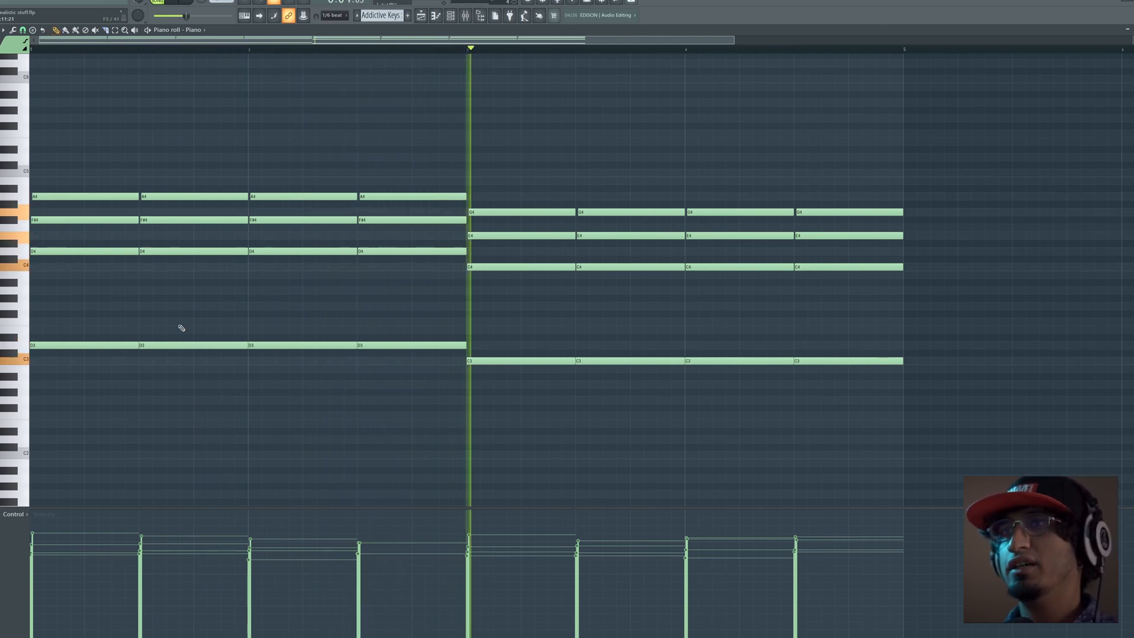
{"action": "key", "text": "space"}
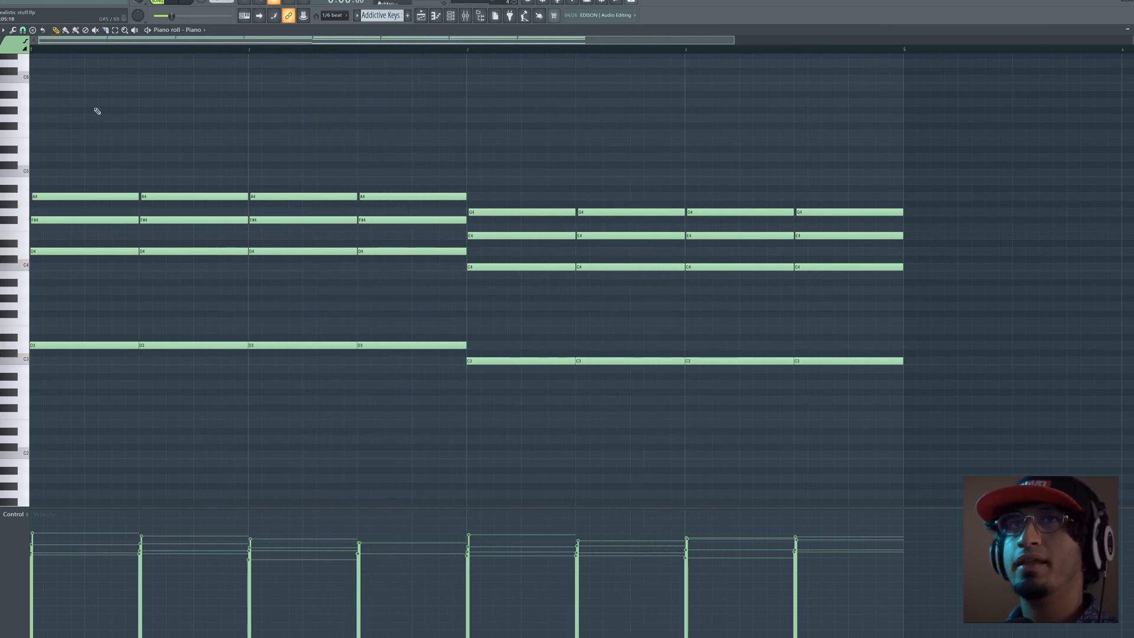
Scale down the velocity levels of all piano notes with Scale levels, accept the change, and play the chords.
{"action": "left_click", "coordinate": [14, 30]}
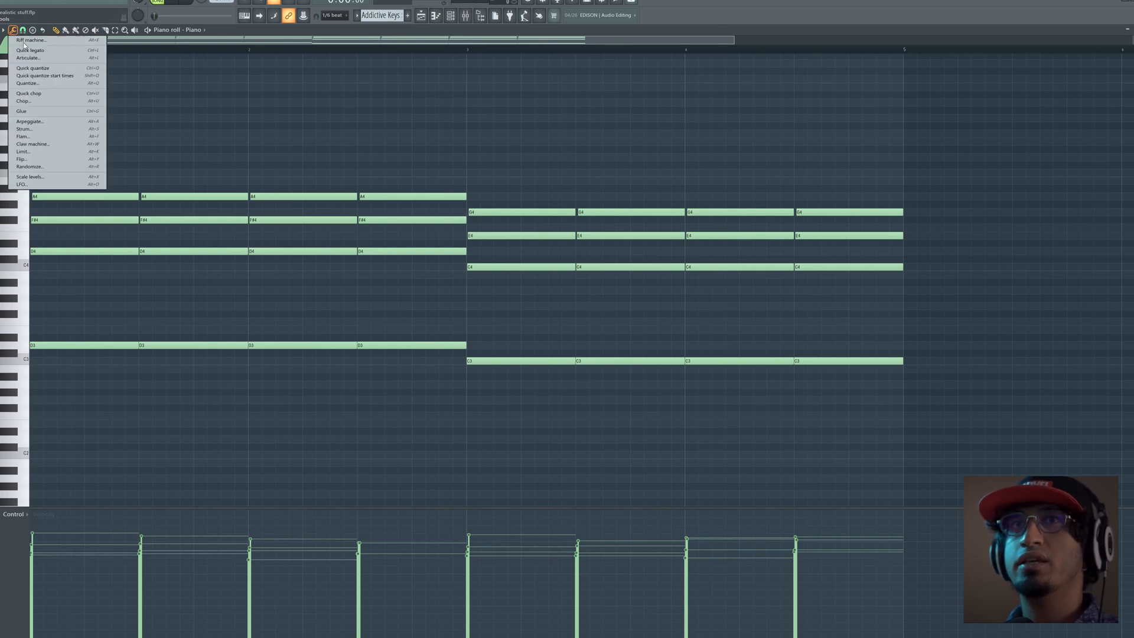
{"action": "left_click", "coordinate": [82, 177]}
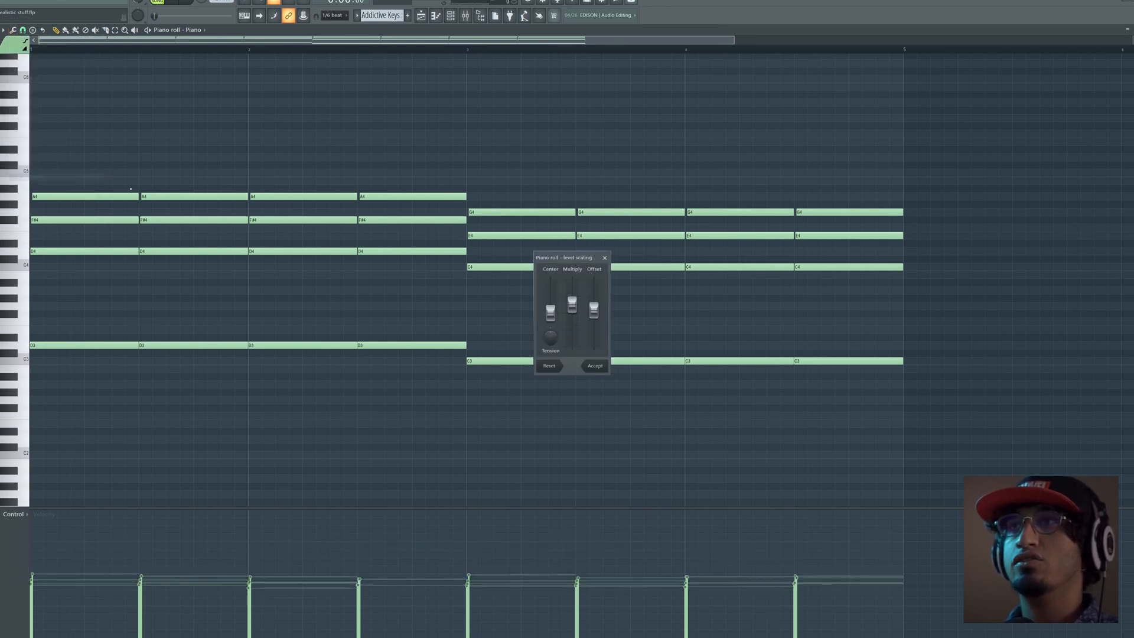
{"action": "left_click_drag", "start_coordinate": [572, 306], "coordinate": [572, 303]}
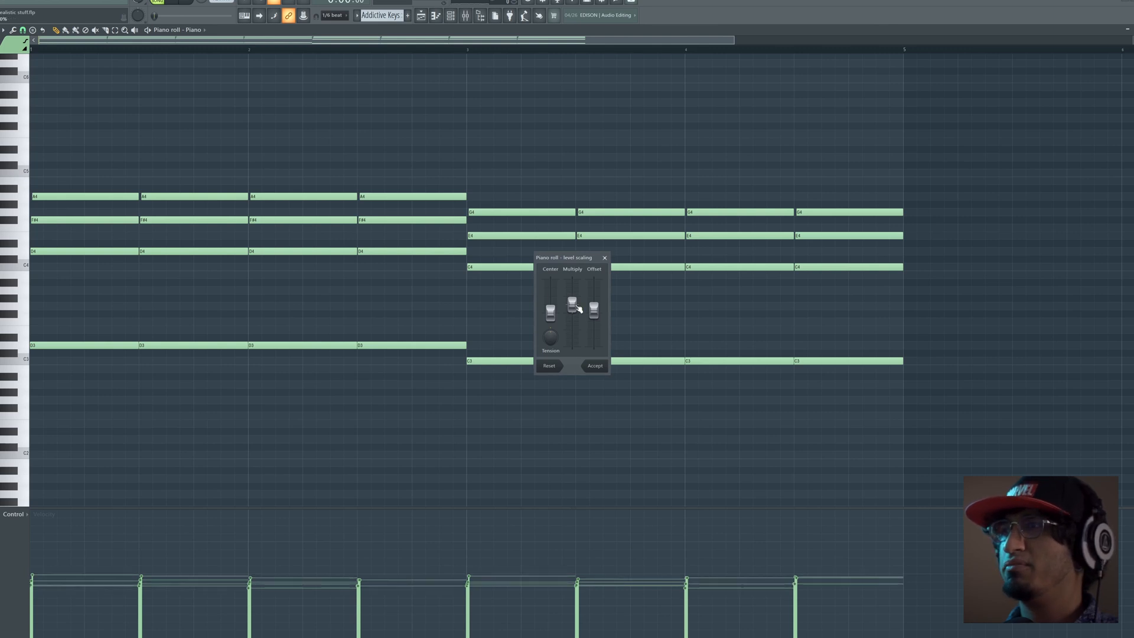
{"action": "key", "text": "space"}
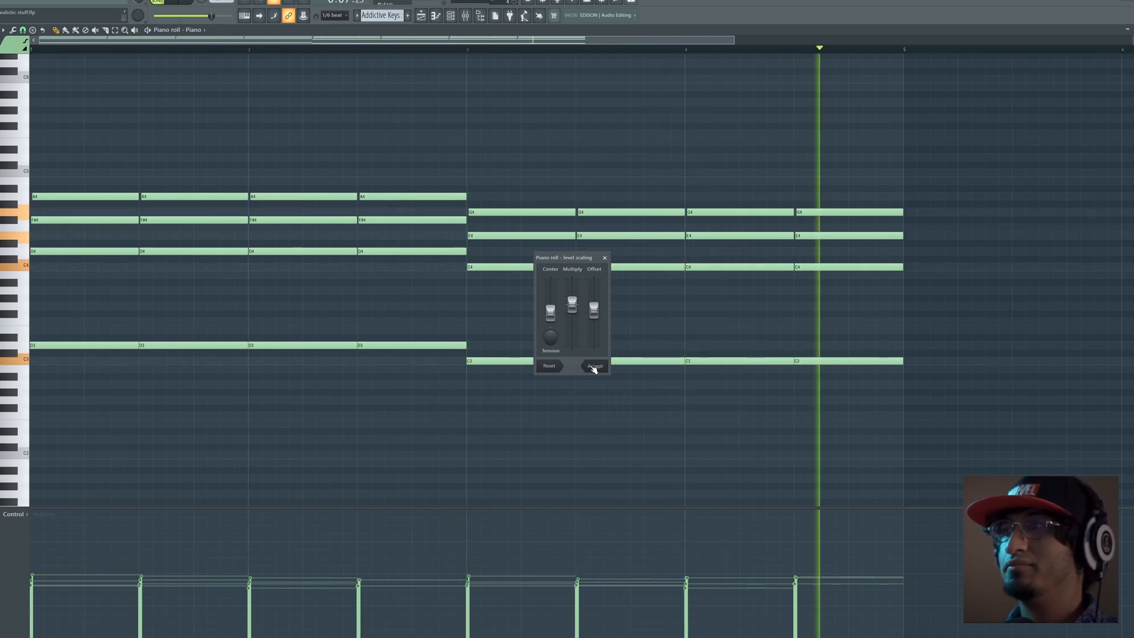
{"action": "left_click", "coordinate": [594, 367]}
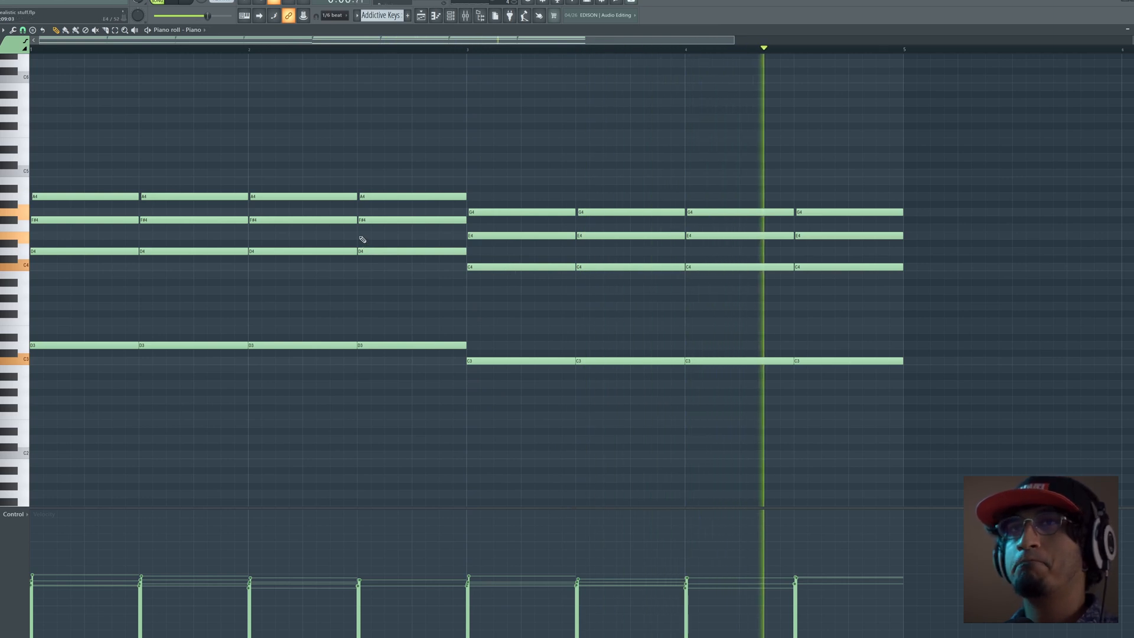
{"action": "key", "text": "space"}
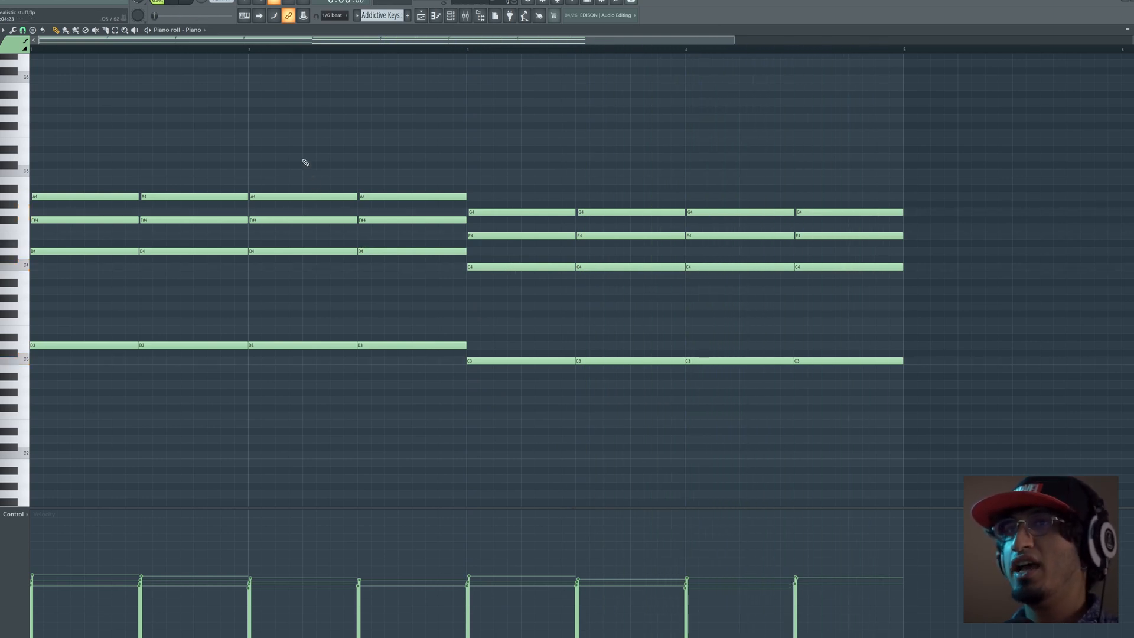
Set snapping to none and nudge the third and sixth piano chords slightly later in time.
{"action": "left_click_drag", "start_coordinate": [301, 154], "coordinate": [314, 363]}
{"action": "left_click", "coordinate": [12, 30]}
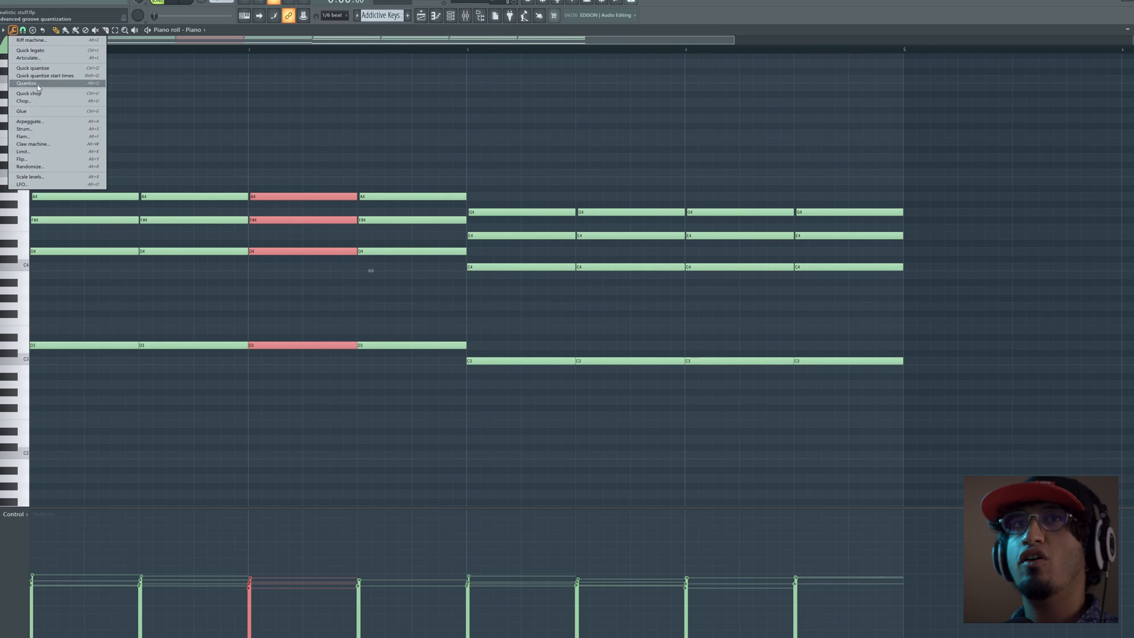
{"action": "left_click", "coordinate": [23, 30]}
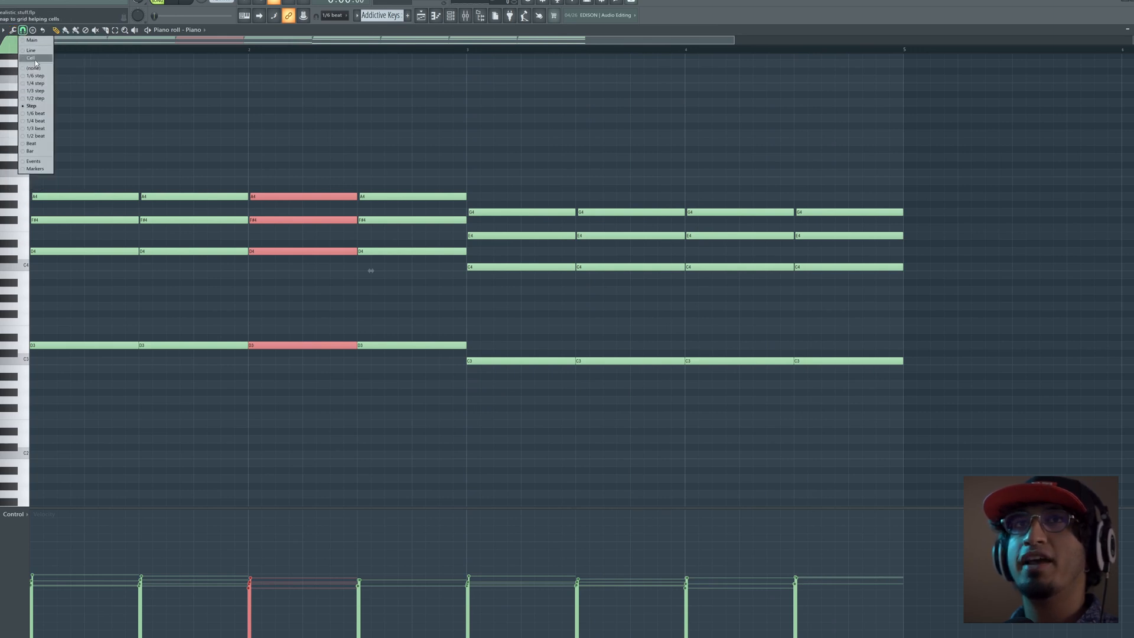
{"action": "left_click", "coordinate": [32, 67]}
{"action": "left_click_drag", "start_coordinate": [615, 162], "coordinate": [640, 299]}
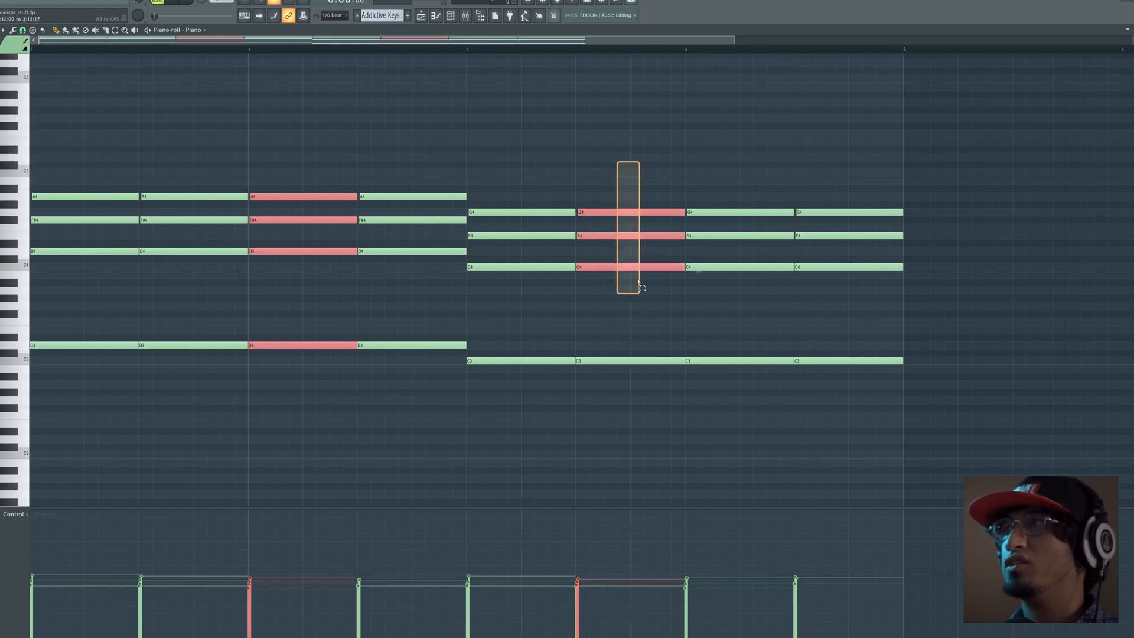
{"action": "left_click_drag", "start_coordinate": [619, 155], "coordinate": [632, 400]}
{"action": "key", "text": "shift+Right"}
Select other piano chords in turn, including the first and last, and nudge the fourth and fifth slightly earlier.
{"action": "left_click_drag", "start_coordinate": [868, 154], "coordinate": [867, 382]}
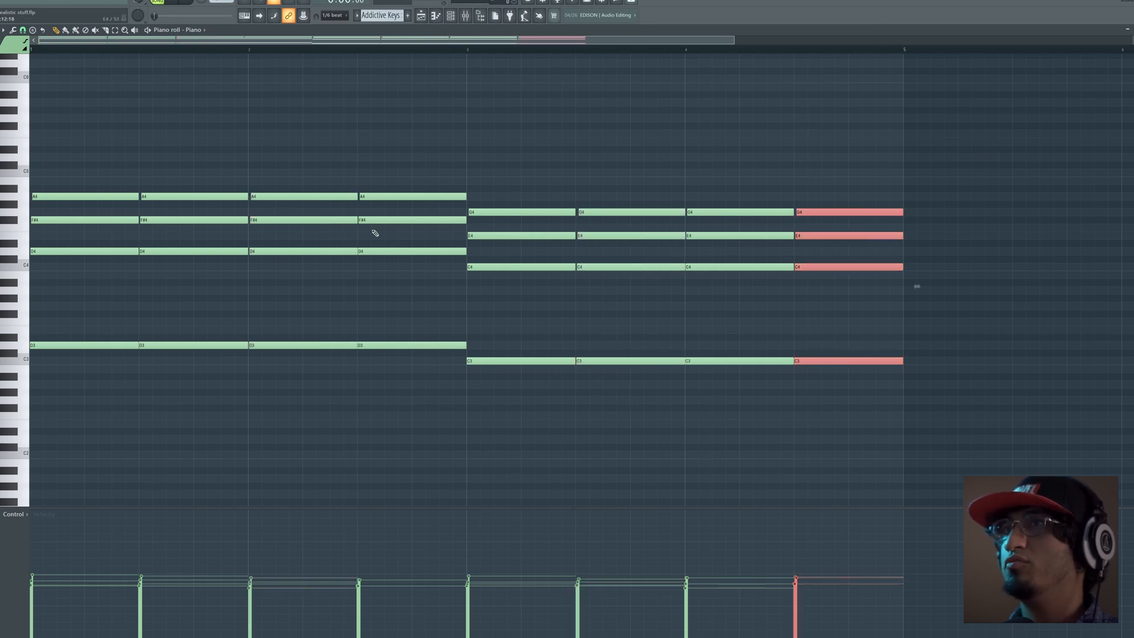
{"action": "left_click_drag", "start_coordinate": [104, 155], "coordinate": [94, 344]}
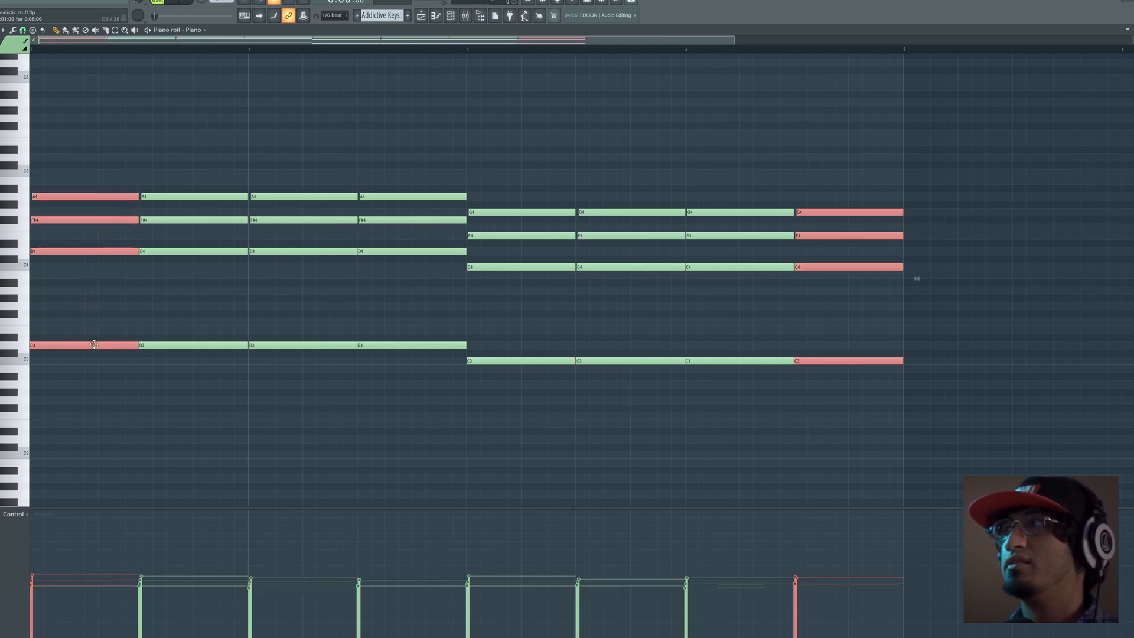
{"action": "left_click_drag", "start_coordinate": [734, 137], "coordinate": [748, 425]}
{"action": "left_click_drag", "start_coordinate": [508, 169], "coordinate": [479, 369]}
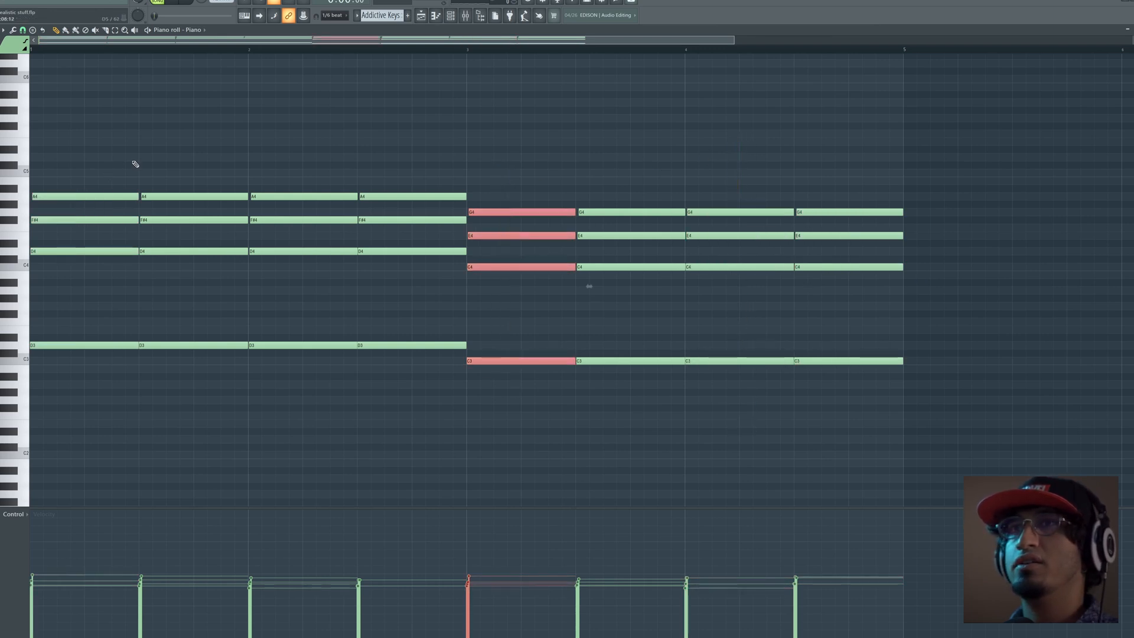
{"action": "left_click_drag", "start_coordinate": [419, 146], "coordinate": [452, 408]}
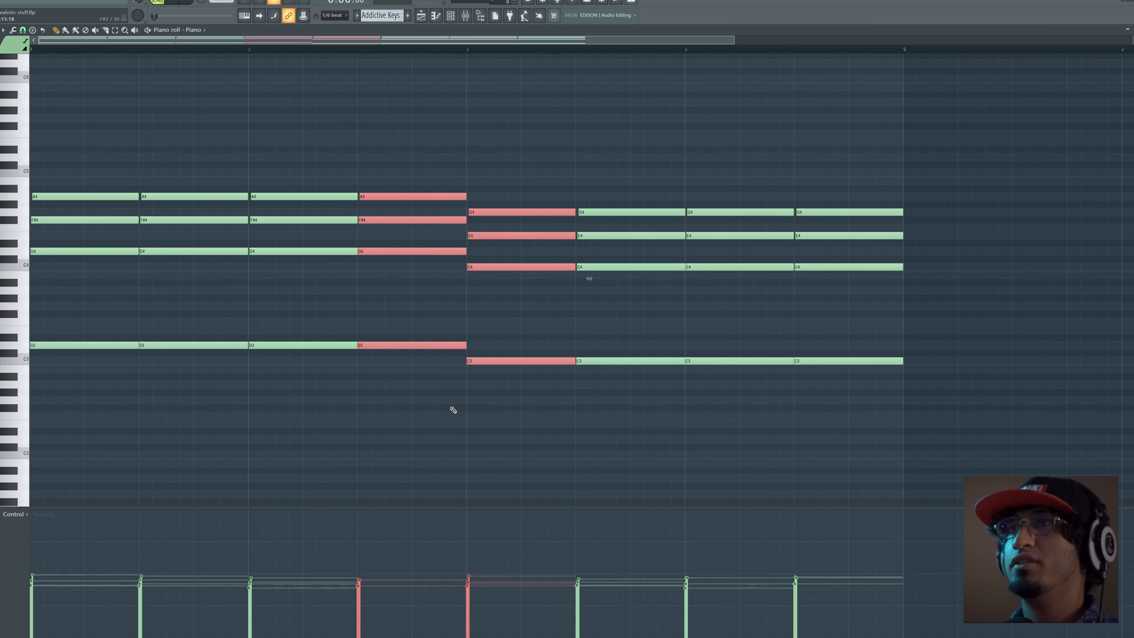
{"action": "left_click", "coordinate": [635, 91], "text": "ctrl"}
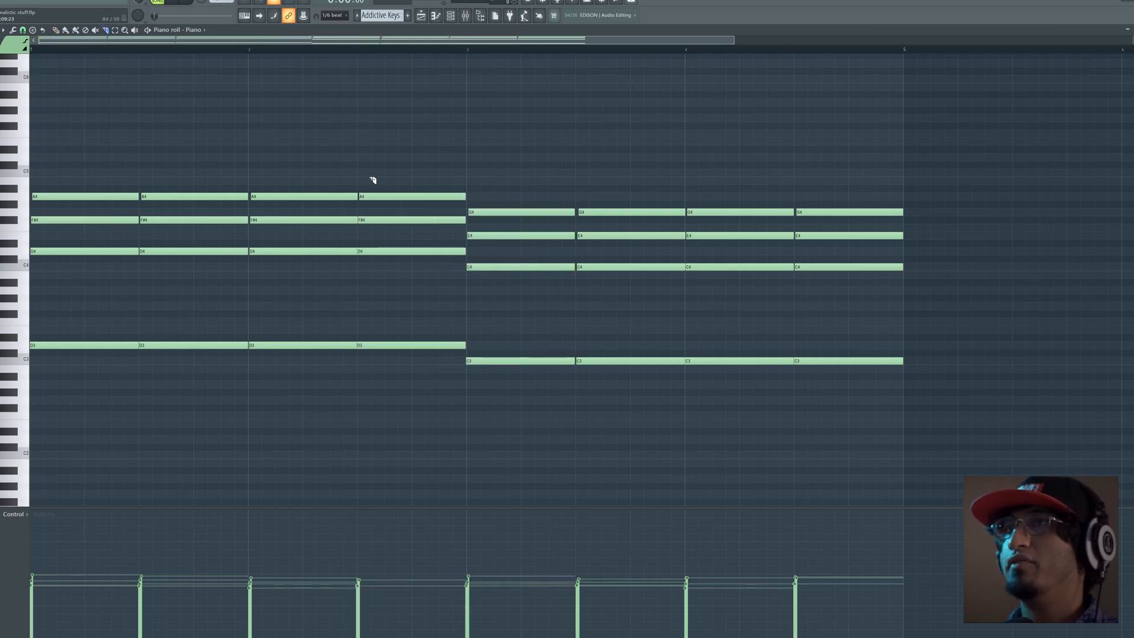
Set snapping to Step, slice off note ends where neighbouring piano chords meet, and play the chords.
{"action": "left_click_drag", "start_coordinate": [359, 253], "coordinate": [357, 373]}
{"action": "left_click", "coordinate": [22, 29]}
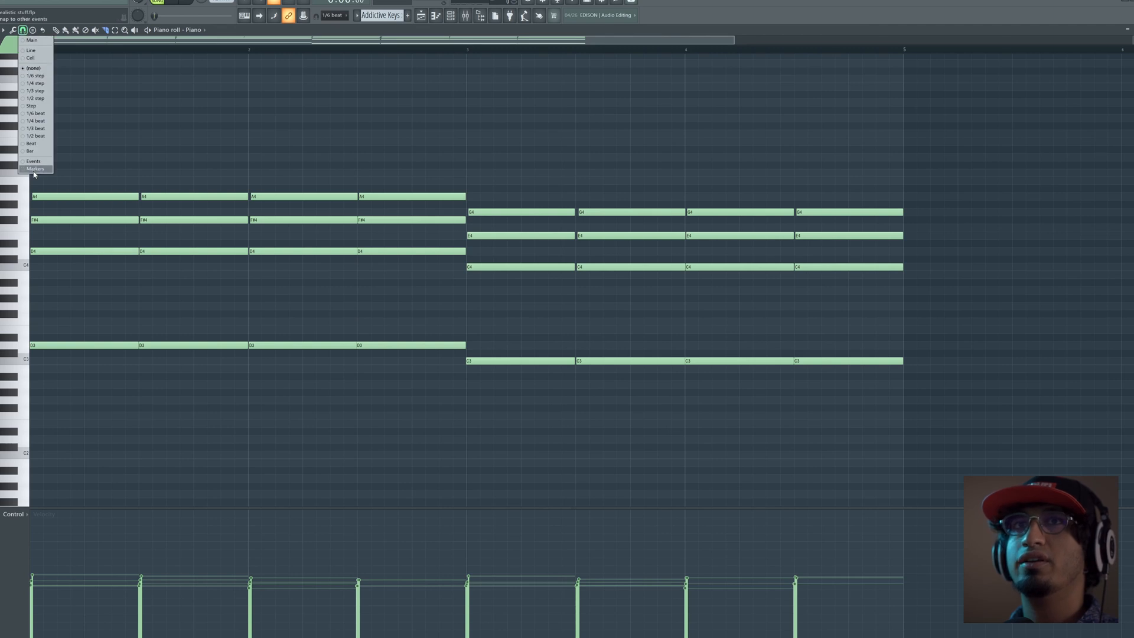
{"action": "left_click", "coordinate": [34, 106]}
{"action": "left_click_drag", "start_coordinate": [356, 145], "coordinate": [358, 345]}
{"action": "left_click_drag", "start_coordinate": [247, 148], "coordinate": [244, 437]}
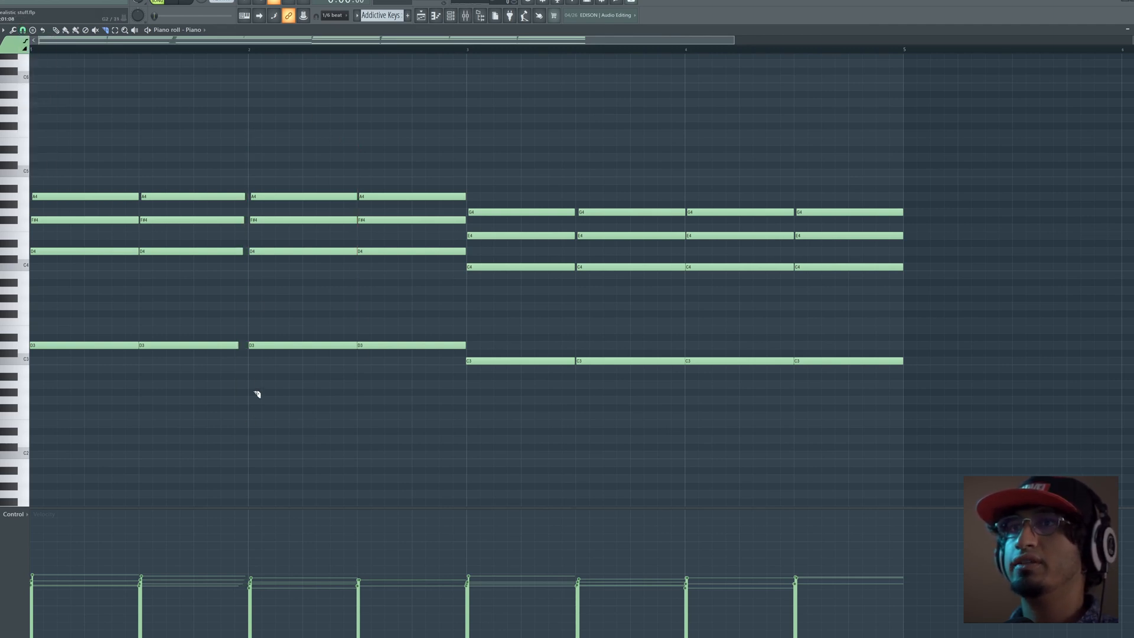
{"action": "left_click_drag", "start_coordinate": [252, 258], "coordinate": [258, 401]}
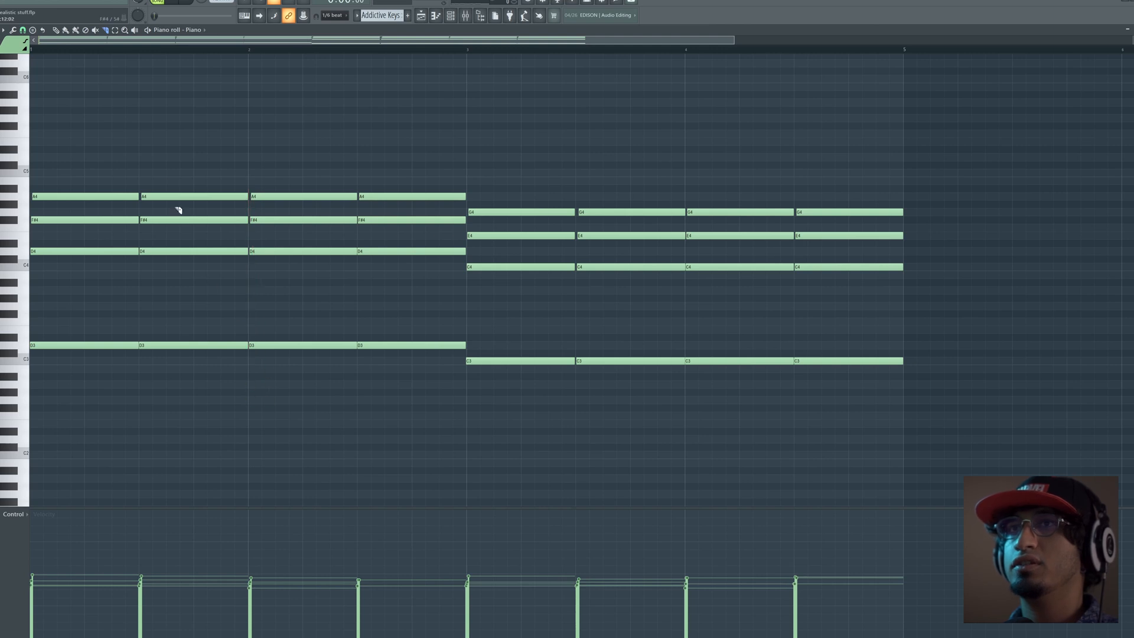
{"action": "left_click_drag", "start_coordinate": [143, 399], "coordinate": [144, 400]}
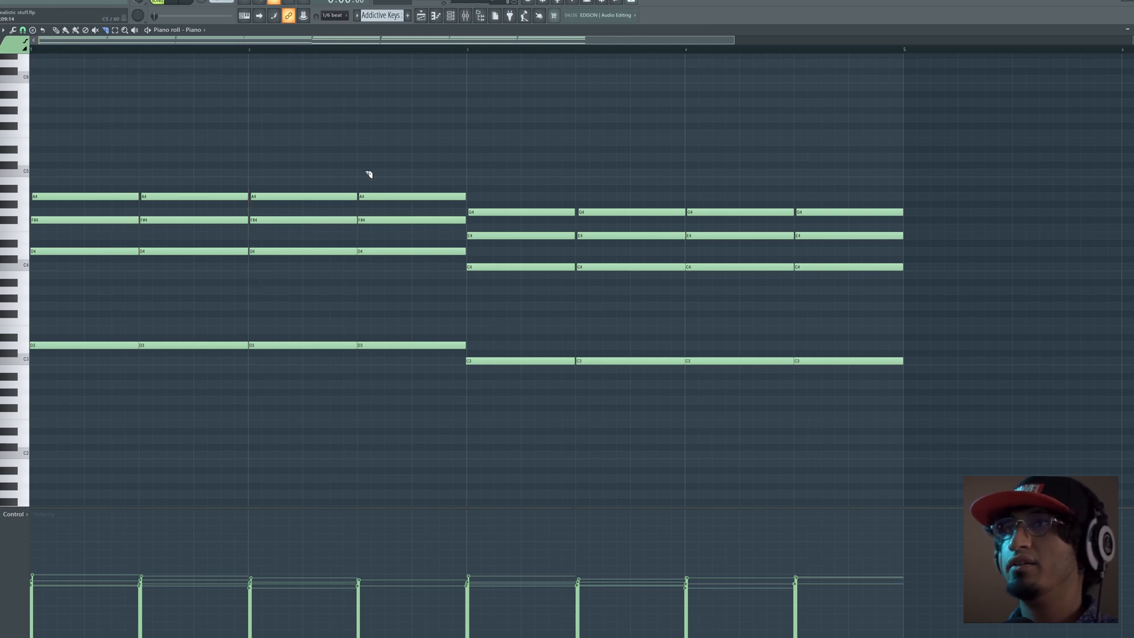
{"action": "left_click_drag", "start_coordinate": [358, 194], "coordinate": [363, 377]}
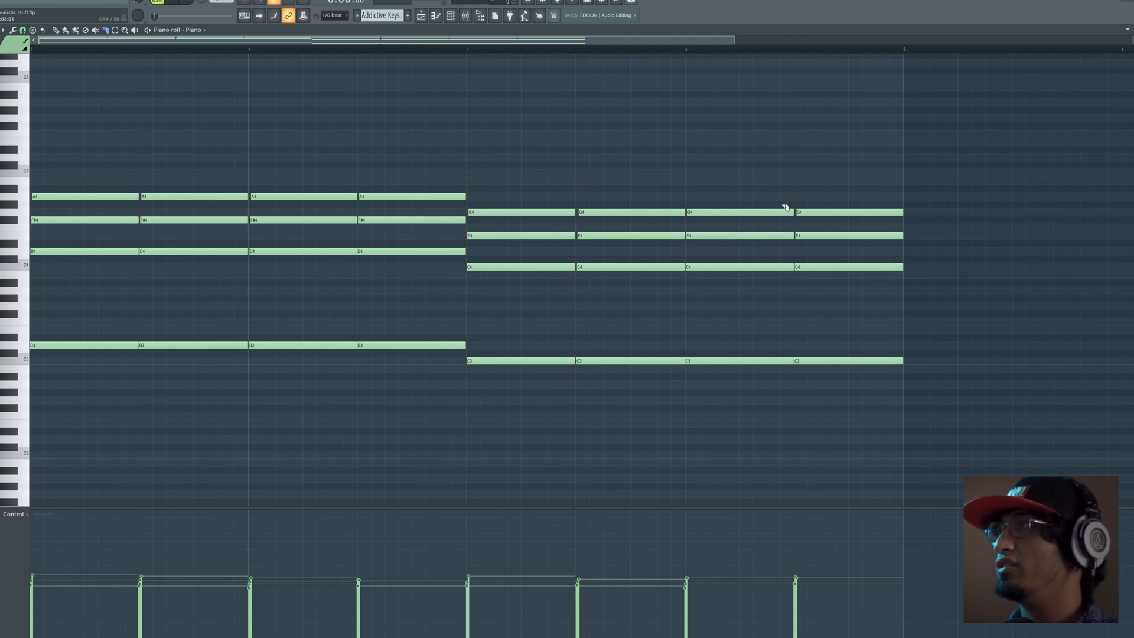
{"action": "left_click_drag", "start_coordinate": [797, 251], "coordinate": [817, 382]}
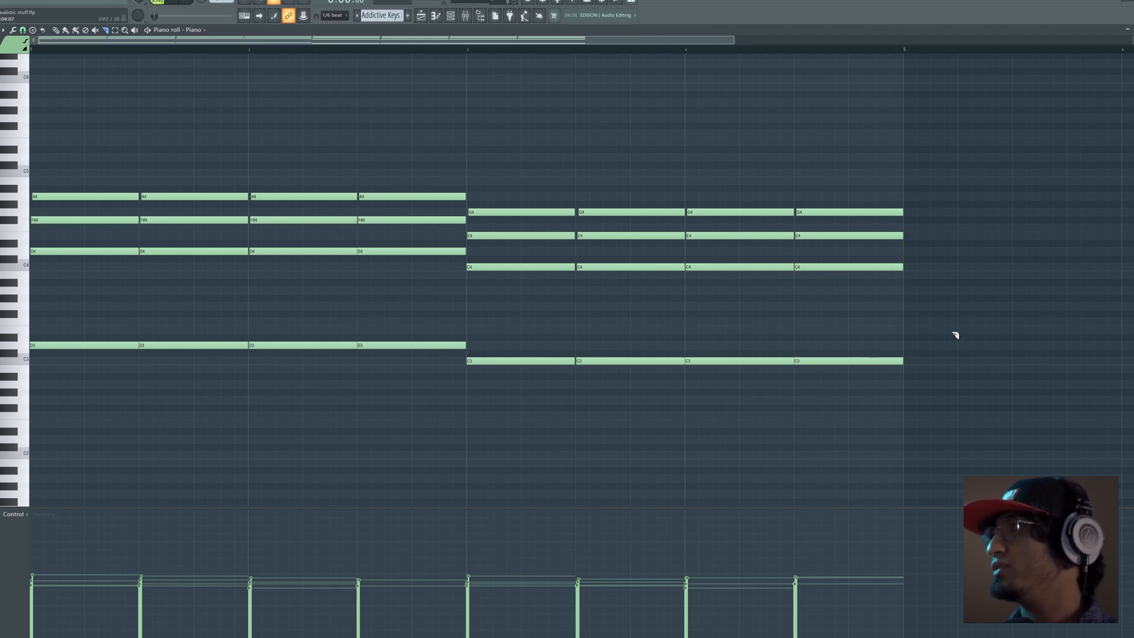
{"action": "key", "text": "space"}
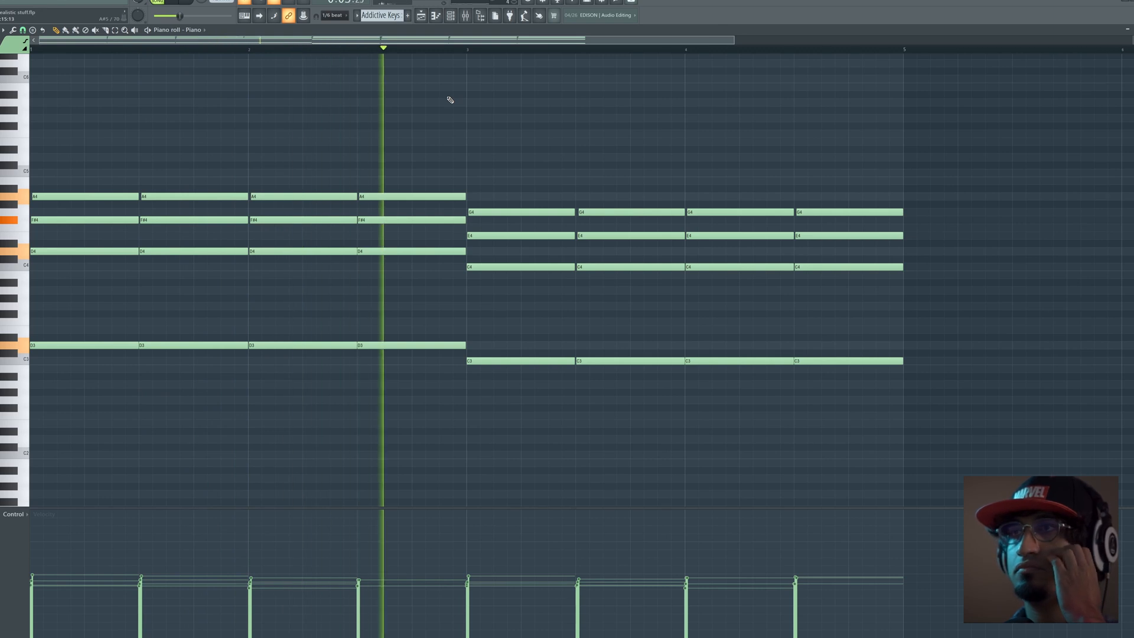
{"action": "key", "text": "space"}
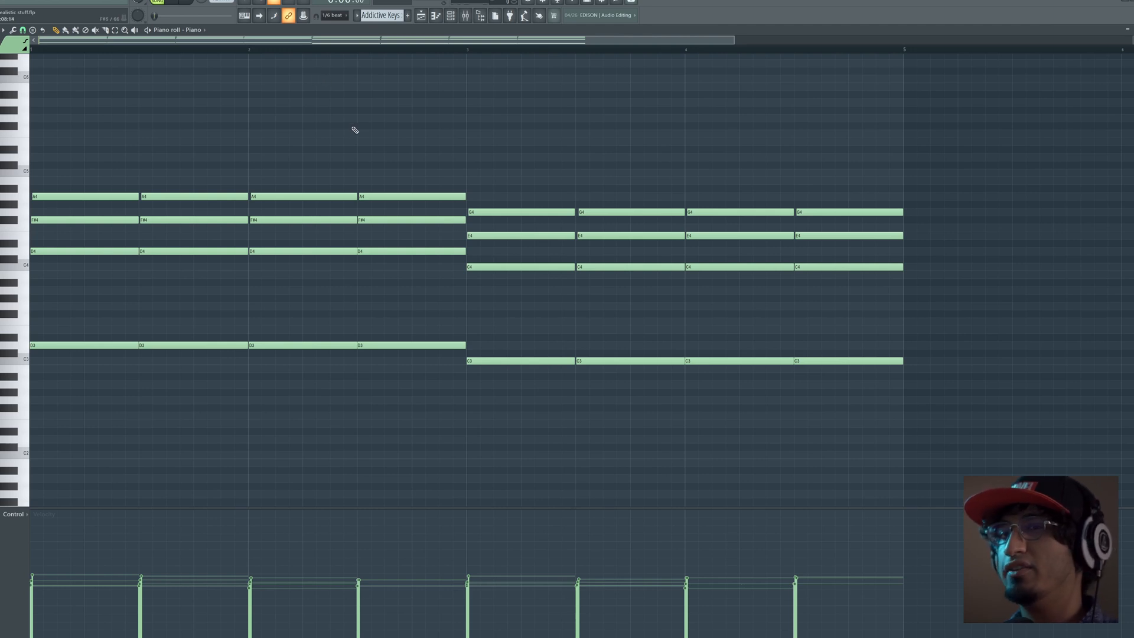
Return to the Playlist, solo the Guitar track, and play it.
{"action": "key", "text": "Tab"}
{"action": "key", "text": "Tab"}
{"action": "key", "text": "Tab"}
{"action": "key", "text": "Tab"}
{"action": "key", "text": "Tab"}
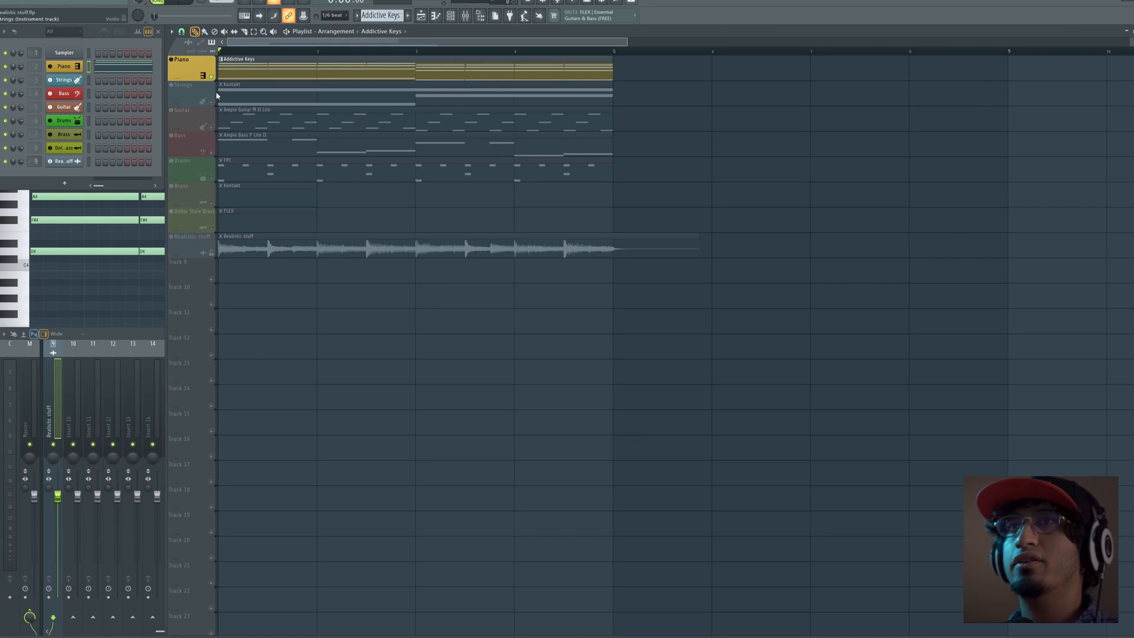
{"action": "left_click", "coordinate": [213, 130]}
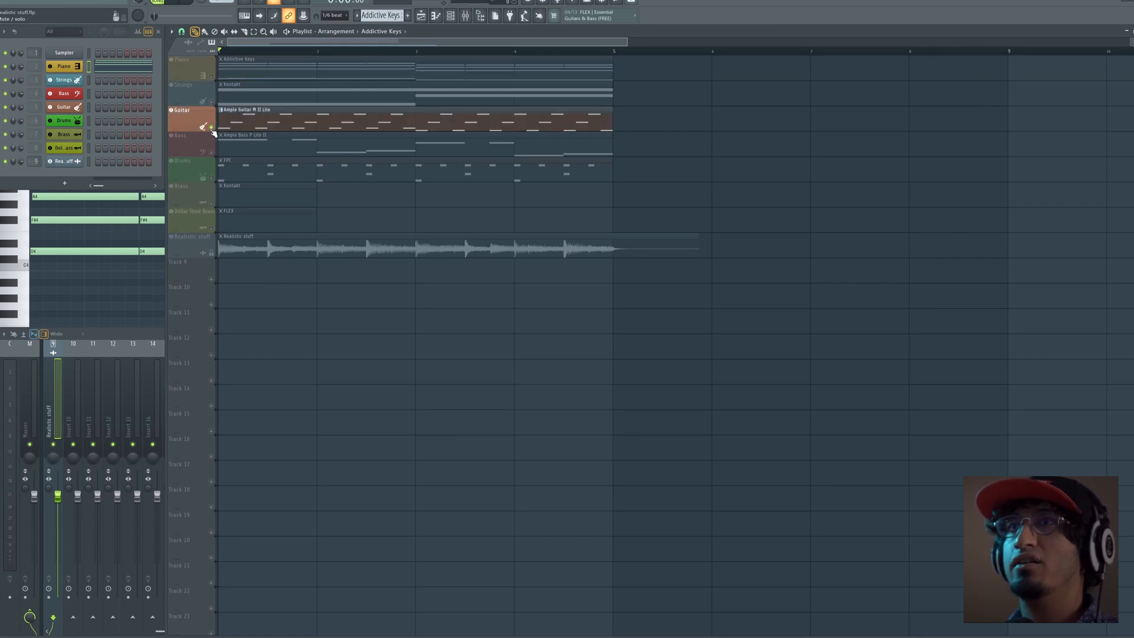
{"action": "key", "text": "space"}
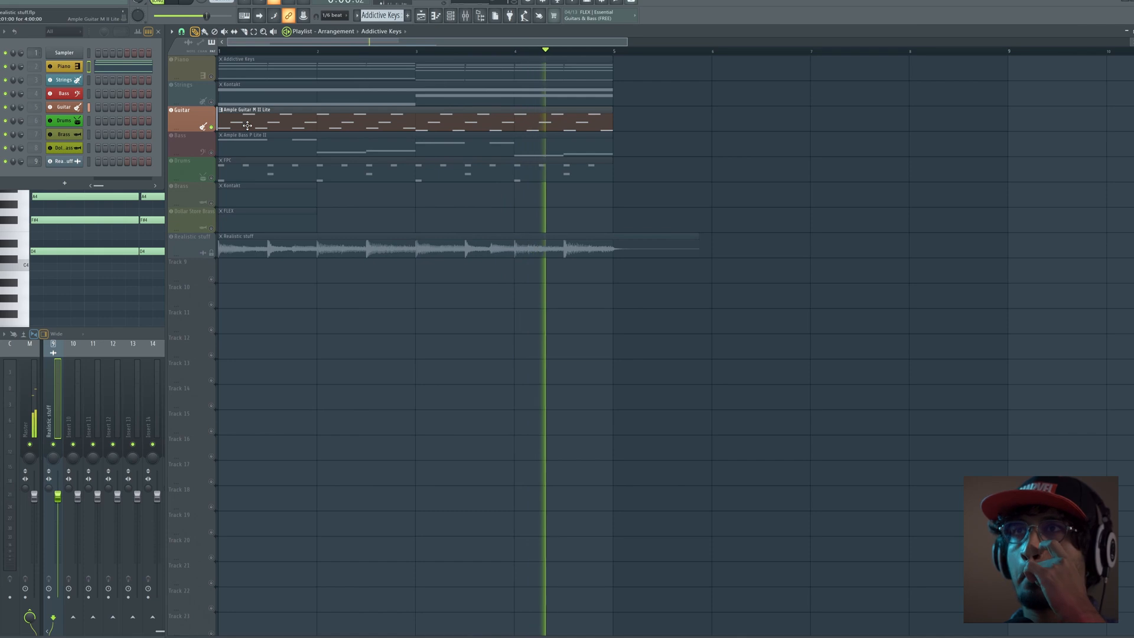
Open the guitar pattern in the piano roll and play it to check its short arpeggio notes.
{"action": "key", "text": "space"}
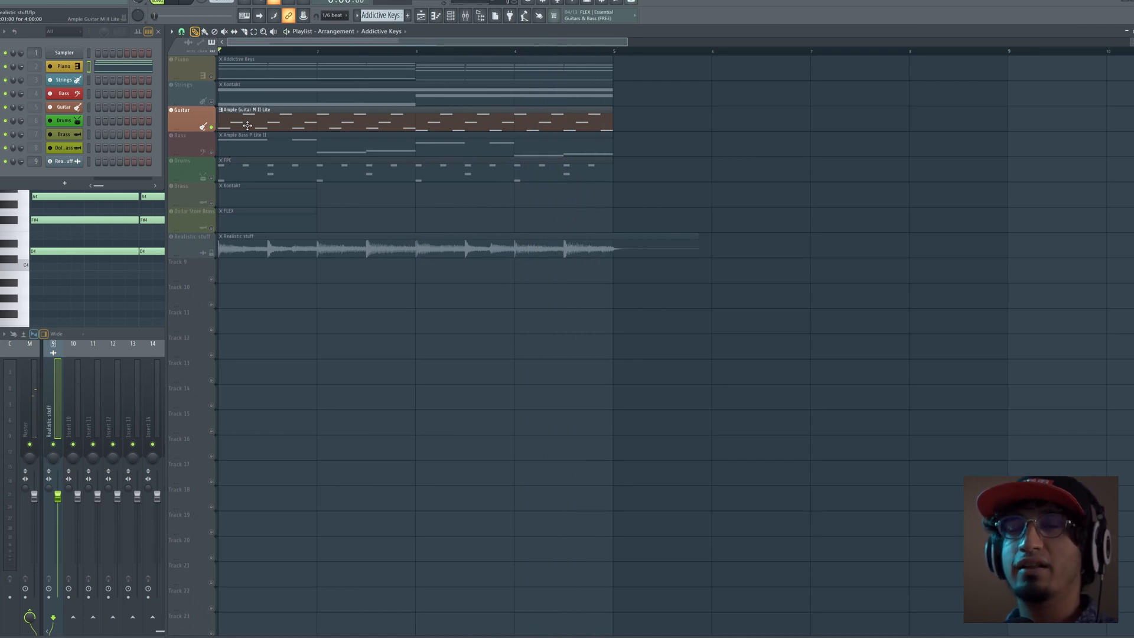
{"action": "double_click", "coordinate": [247, 125]}
{"action": "scroll", "coordinate": [288, 198], "scroll_direction": "up", "scroll_amount": 1}
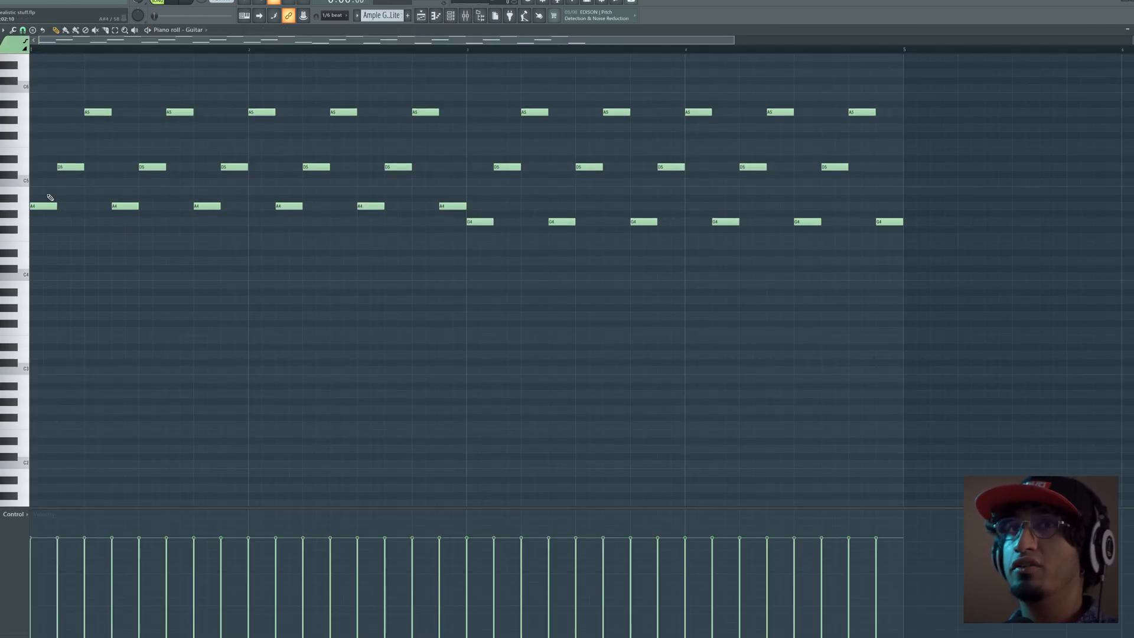
{"action": "left_click_drag", "start_coordinate": [43, 187], "coordinate": [383, 220]}
{"action": "left_click", "coordinate": [386, 111]}
{"action": "scroll", "coordinate": [163, 77], "scroll_direction": "up", "scroll_amount": 4}
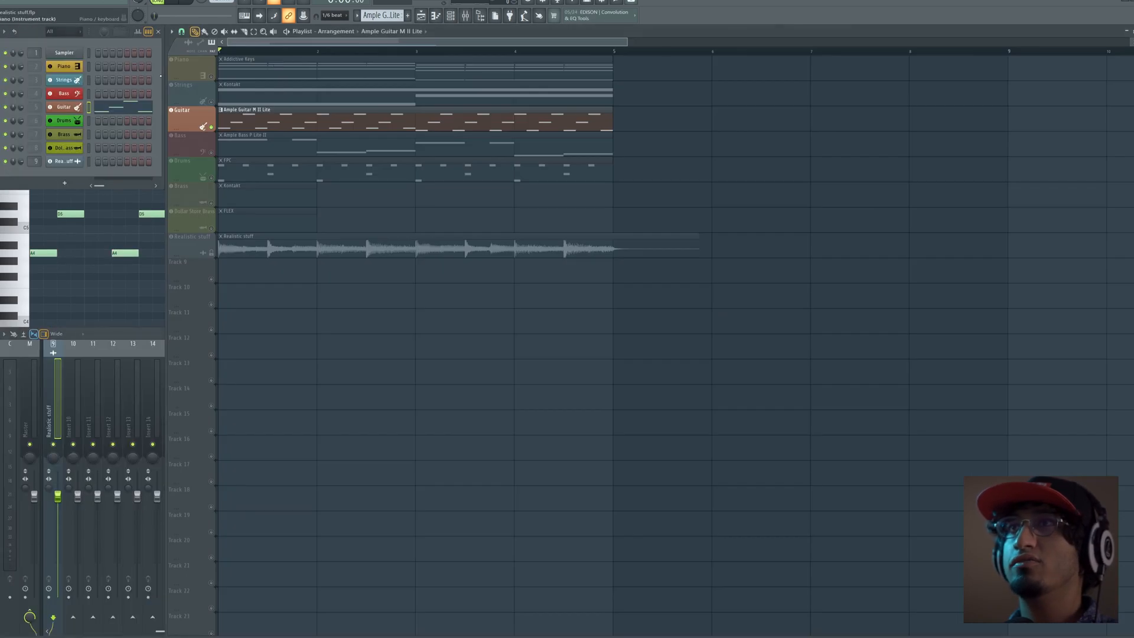
{"action": "key", "text": "space"}
{"action": "double_click", "coordinate": [308, 121]}
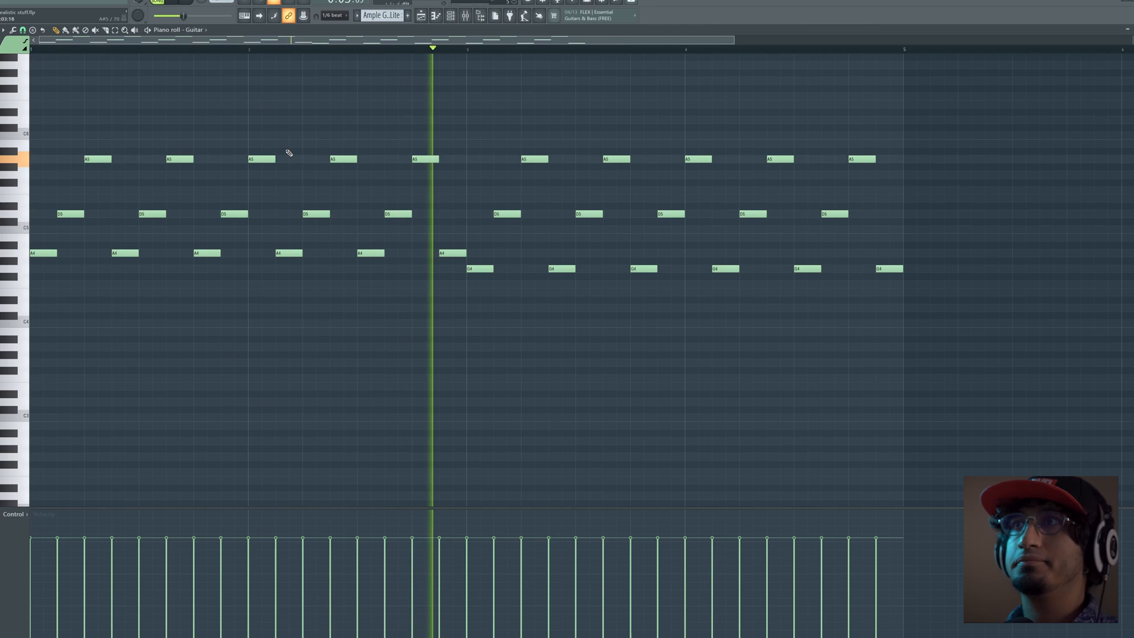
{"action": "key", "text": "space"}
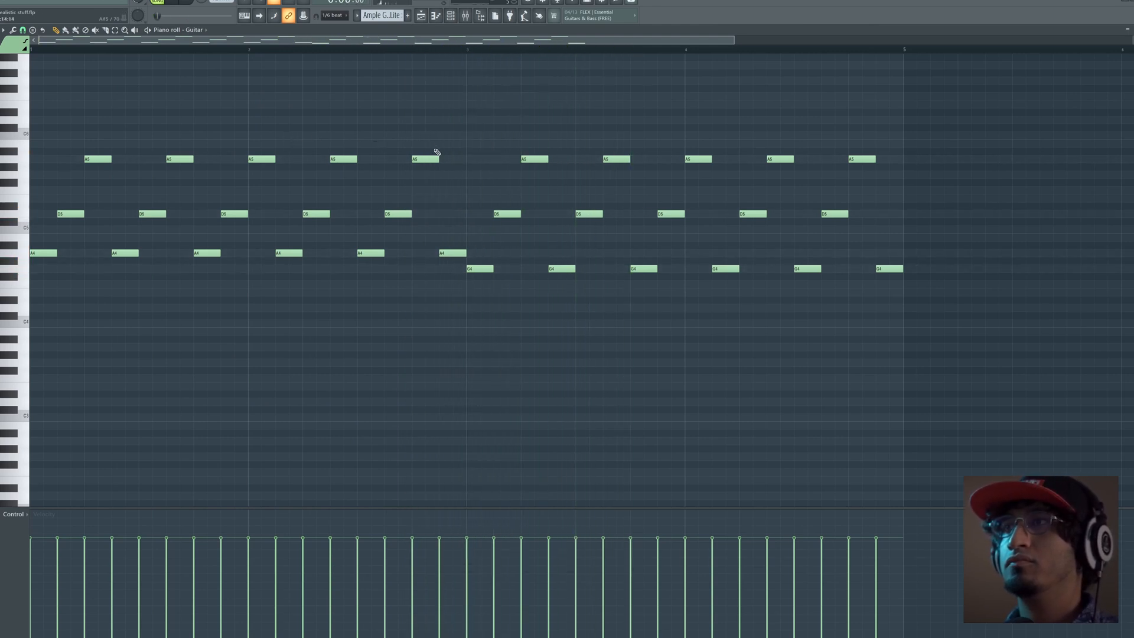
Lengthen the A5, D5 and A4 notes in the first two bars until each meets the next note of its pitch, and play them.
{"action": "left_click_drag", "start_coordinate": [84, 125], "coordinate": [494, 159]}
{"action": "left_click", "coordinate": [482, 135]}
{"action": "key", "text": "ctrl+z"}
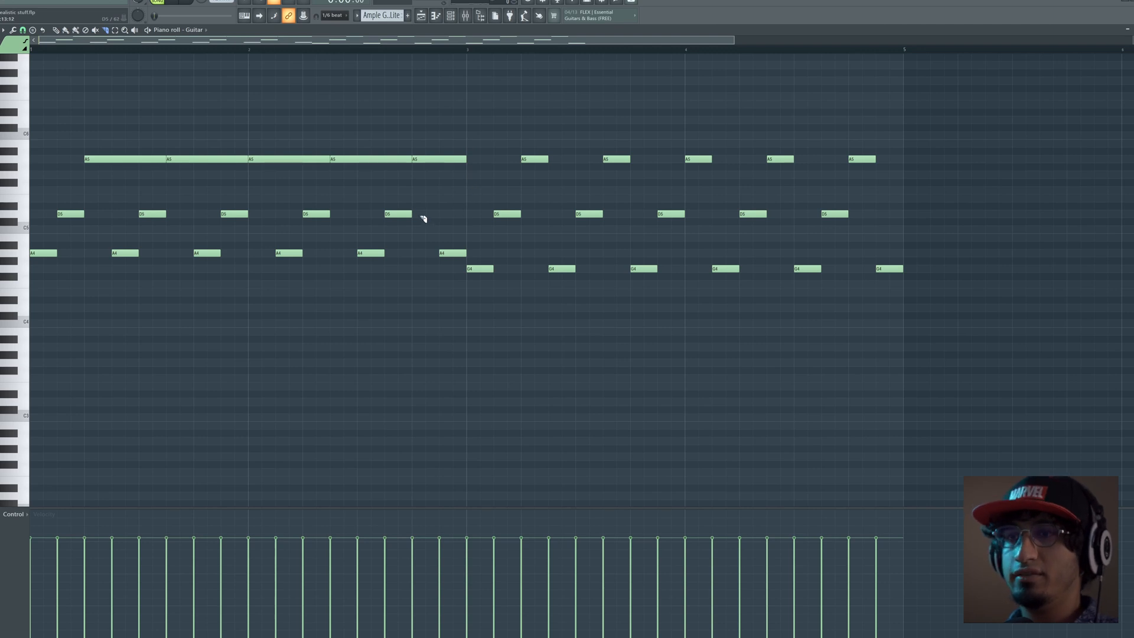
{"action": "left_click_drag", "start_coordinate": [410, 265], "coordinate": [112, 253]}
{"action": "left_click_drag", "start_coordinate": [433, 204], "coordinate": [137, 222]}
{"action": "left_click", "coordinate": [239, 191]}
{"action": "key", "text": "space"}
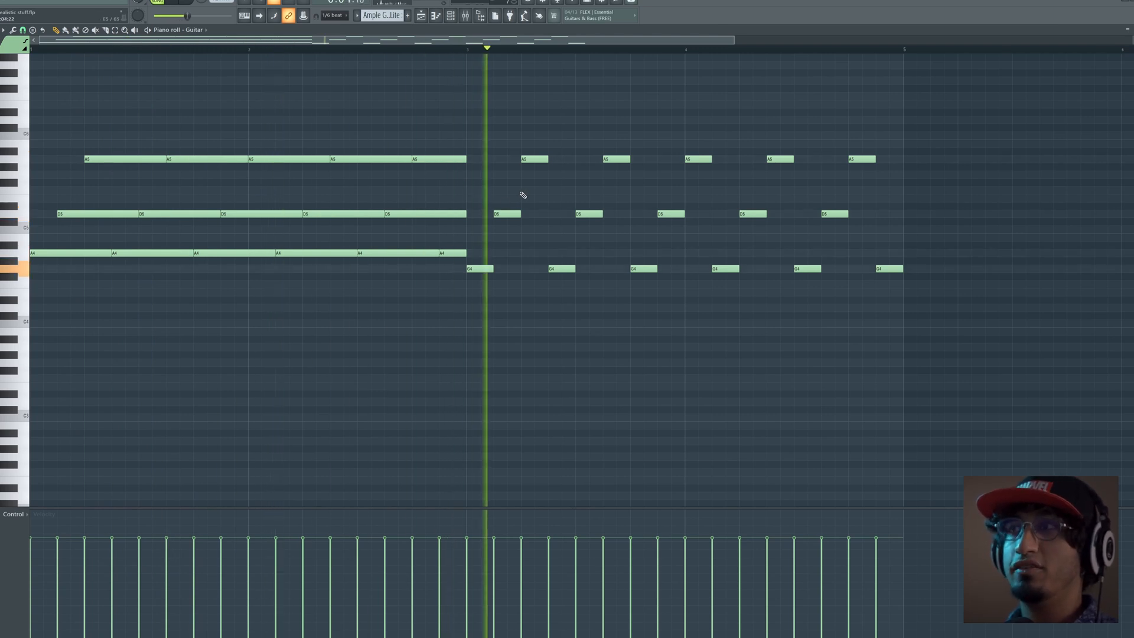
{"action": "left_click_drag", "start_coordinate": [805, 167], "coordinate": [659, 201]}
{"action": "key", "text": "space"}
Lengthen the A5, D5 and G4 notes in bars 3 and 4 the same way, trim the overhang at bar 5, and play the pattern.
{"action": "left_click_drag", "start_coordinate": [823, 172], "coordinate": [463, 194]}
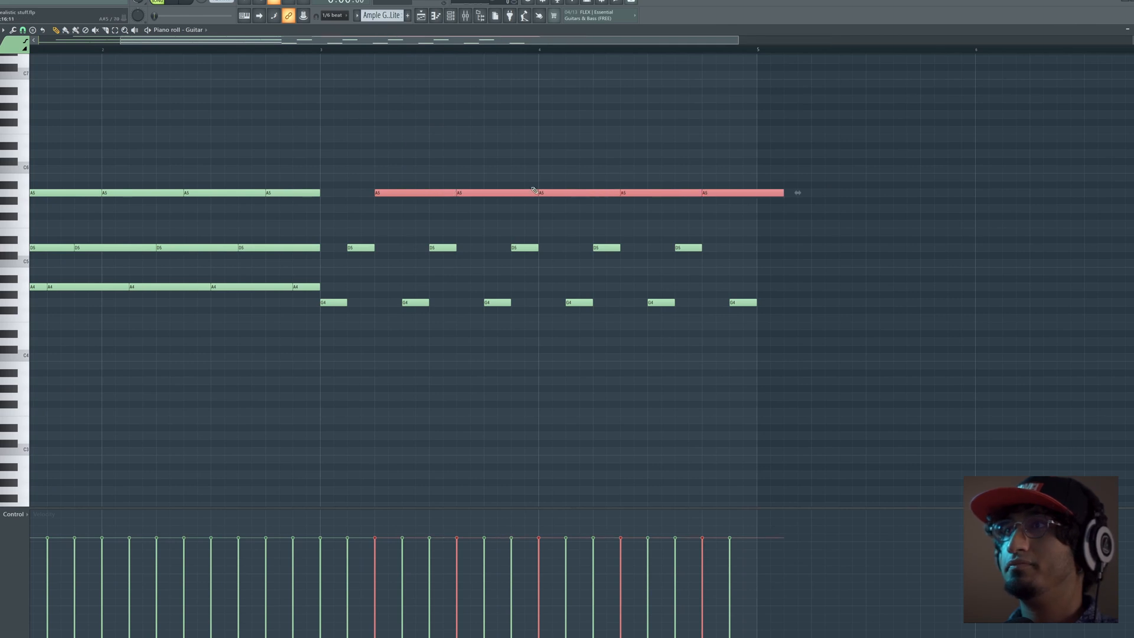
{"action": "left_click_drag", "start_coordinate": [745, 228], "coordinate": [339, 271]}
{"action": "left_click", "coordinate": [377, 248]}
{"action": "left_click_drag", "start_coordinate": [810, 267], "coordinate": [430, 247]}
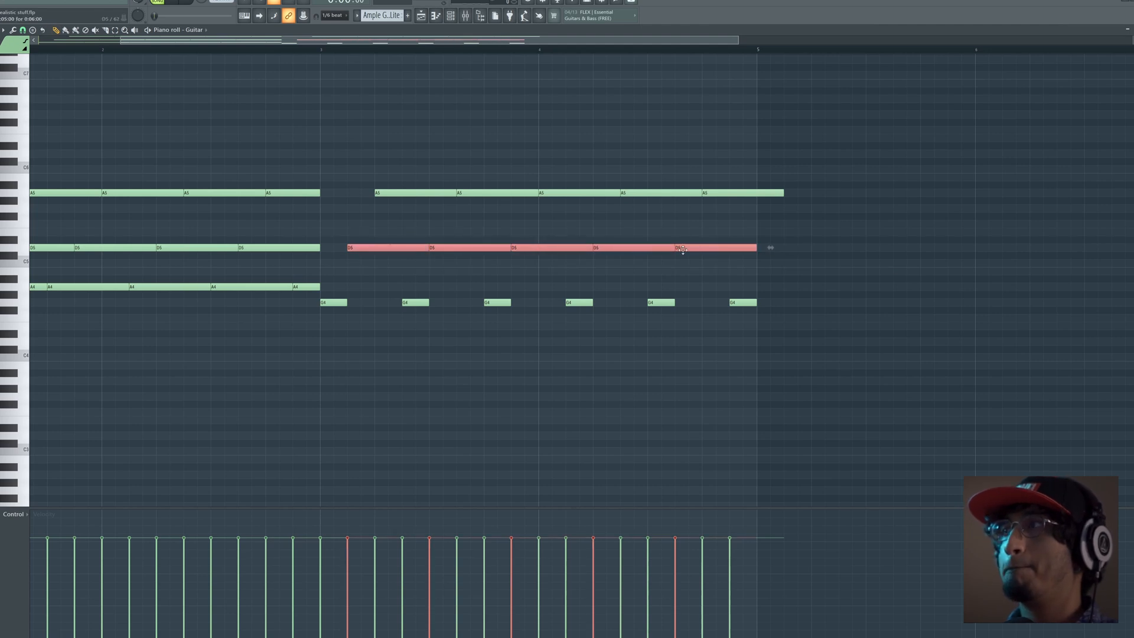
{"action": "left_click", "coordinate": [809, 305]}
{"action": "left_click_drag", "start_coordinate": [700, 338], "coordinate": [403, 304]}
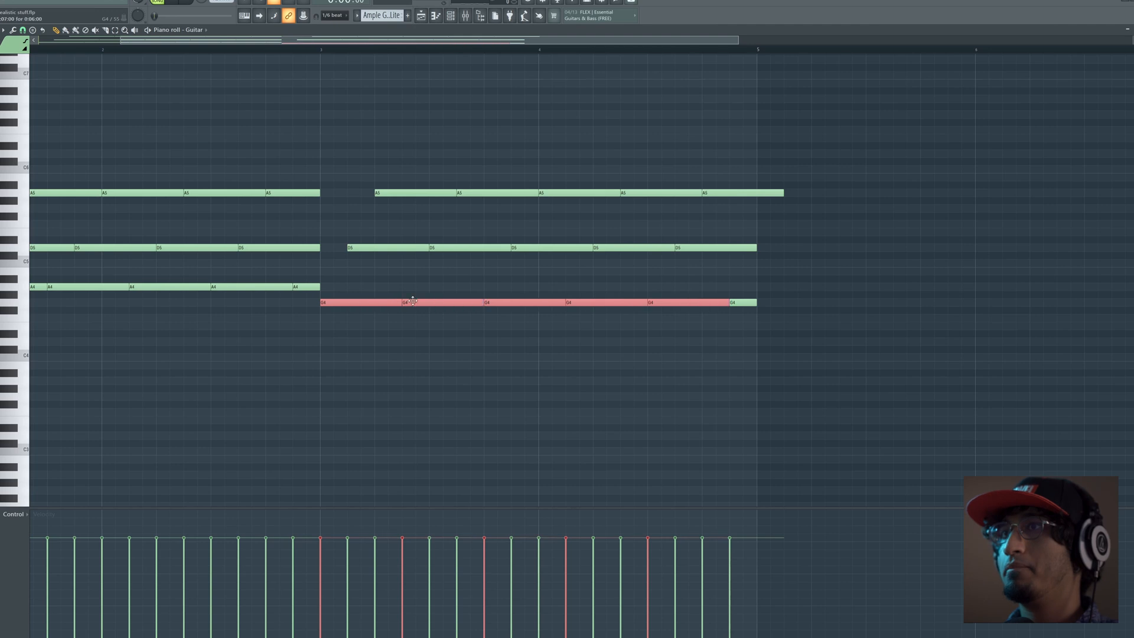
{"action": "left_click_drag", "start_coordinate": [759, 222], "coordinate": [760, 223]}
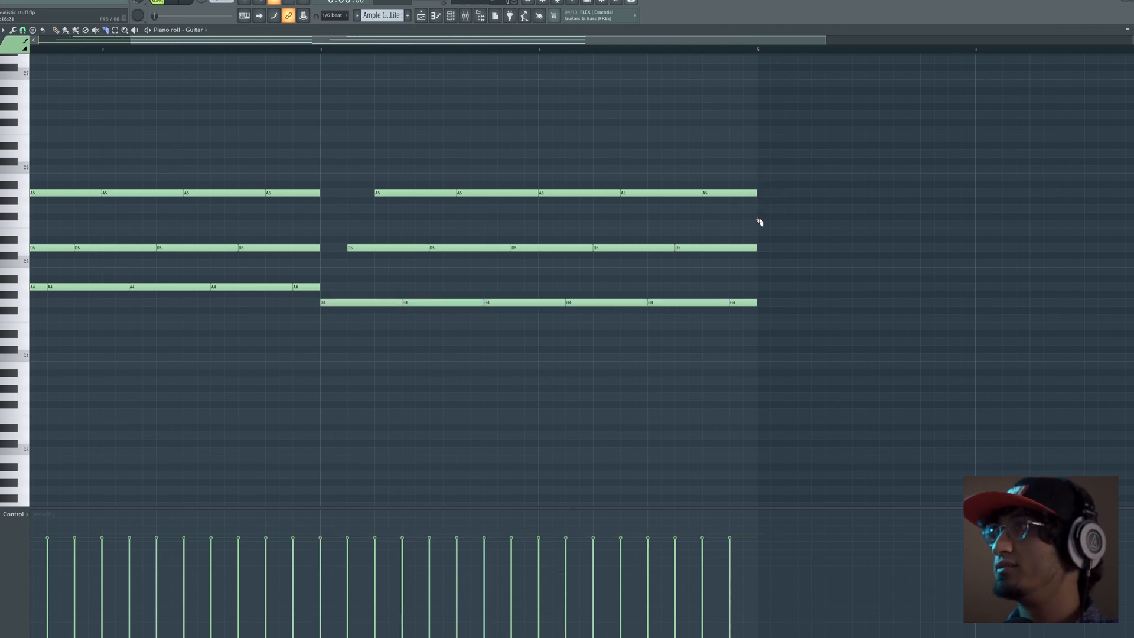
{"action": "key", "text": "space"}
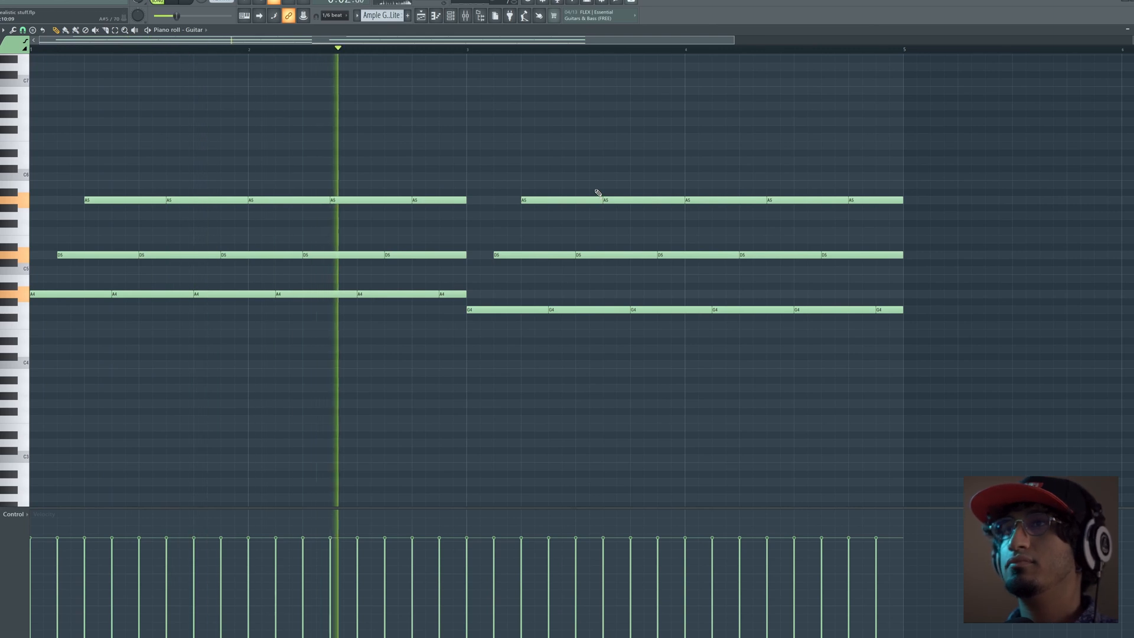
Open the guitar channel's Ample Guitar plugin, try its doubling width control during playback, and close the plugin.
{"action": "key", "text": "Tab"}
{"action": "key", "text": "Tab"}
{"action": "key", "text": "space"}
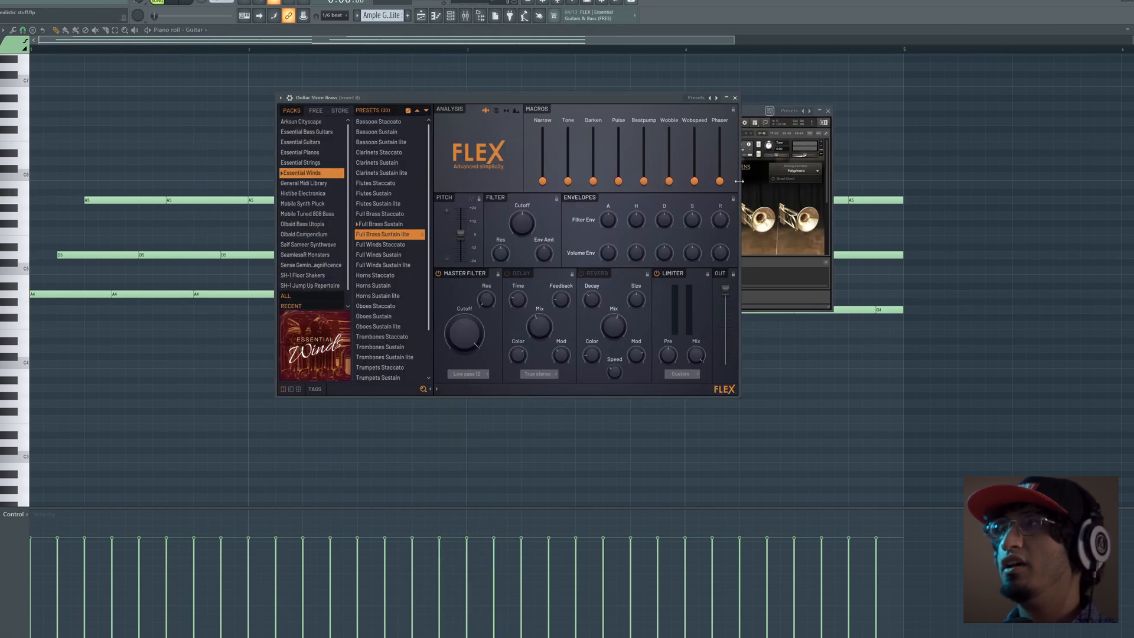
{"action": "key", "text": "F6"}
{"action": "key", "text": "F9"}
{"action": "left_click", "coordinate": [68, 109]}
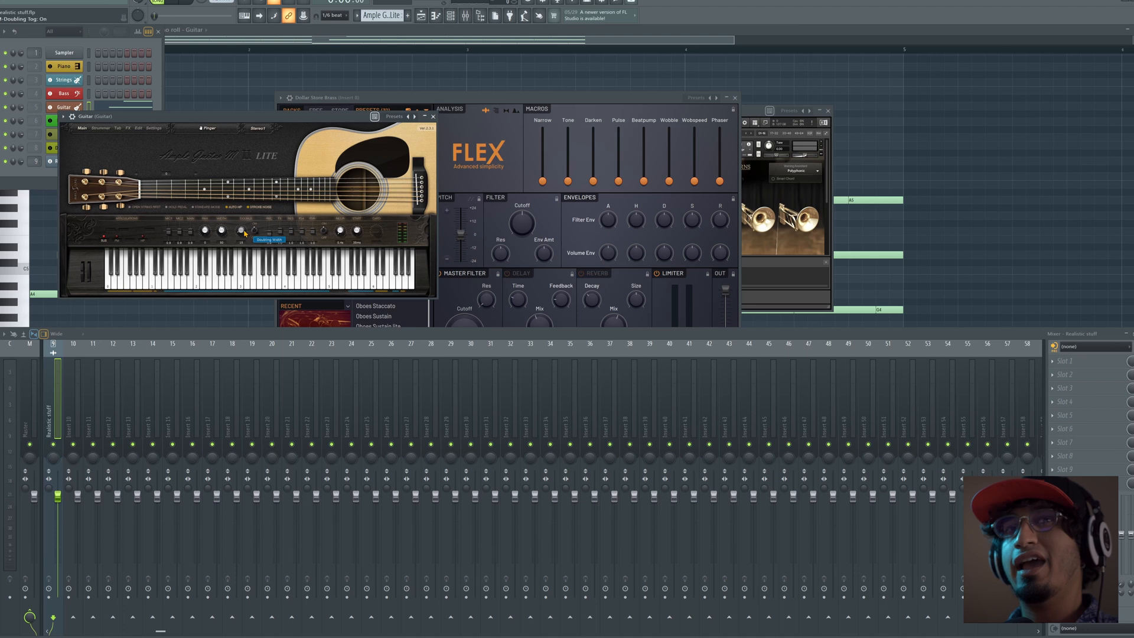
{"action": "key", "text": "space"}
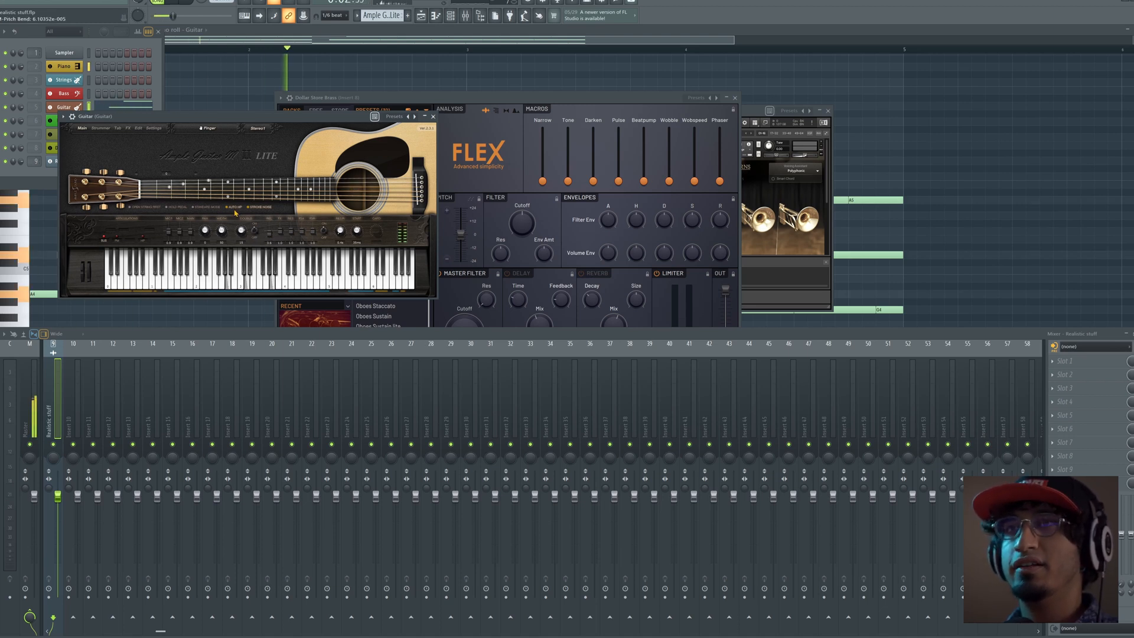
{"action": "left_click_drag", "start_coordinate": [242, 230], "coordinate": [243, 244]}
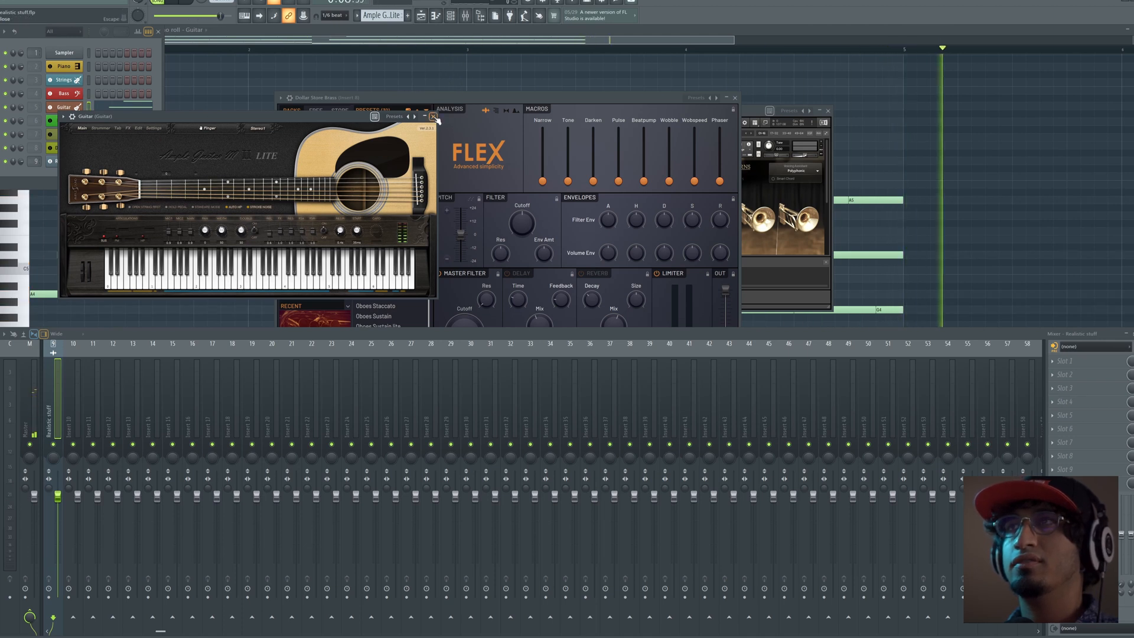
{"action": "left_click", "coordinate": [433, 116]}
Play the piano and guitar together in the Playlist and cut off the Realistic stuff audio clip's tail at bar 5.
{"action": "key", "text": "F9"}
{"action": "key", "text": "space"}
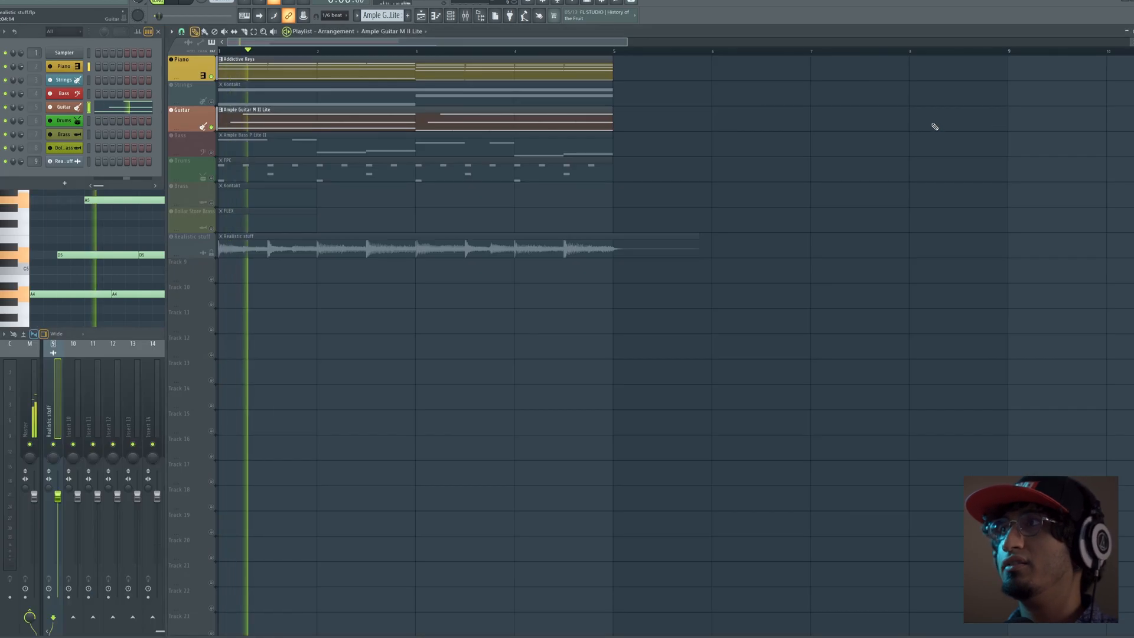
{"action": "left_click_drag", "start_coordinate": [617, 258], "coordinate": [620, 260]}
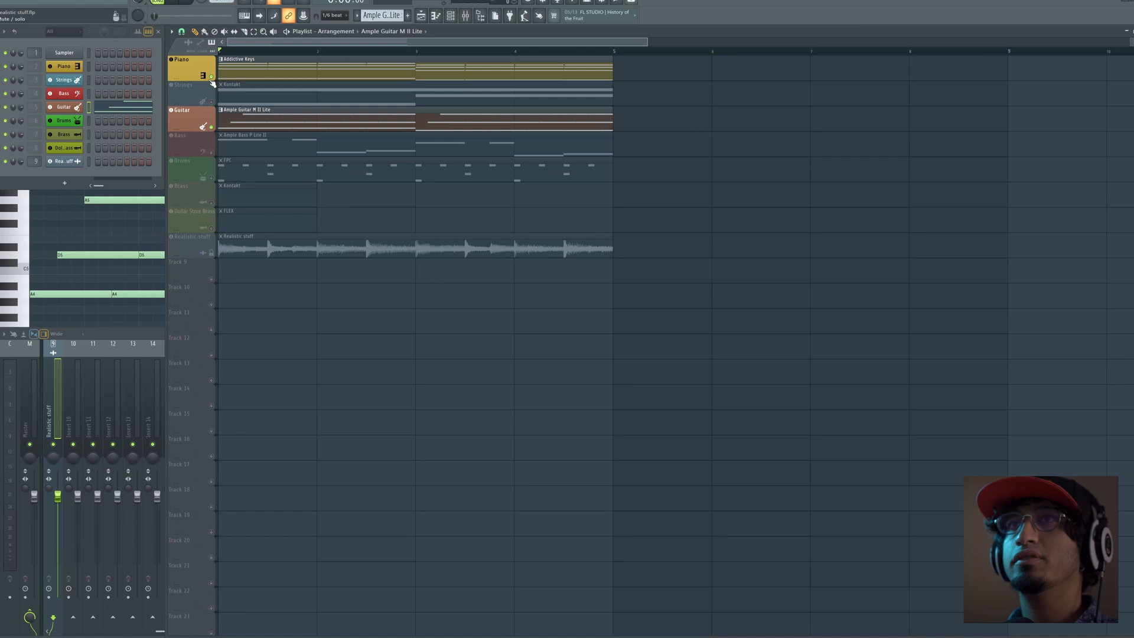
{"action": "key", "text": "space"}
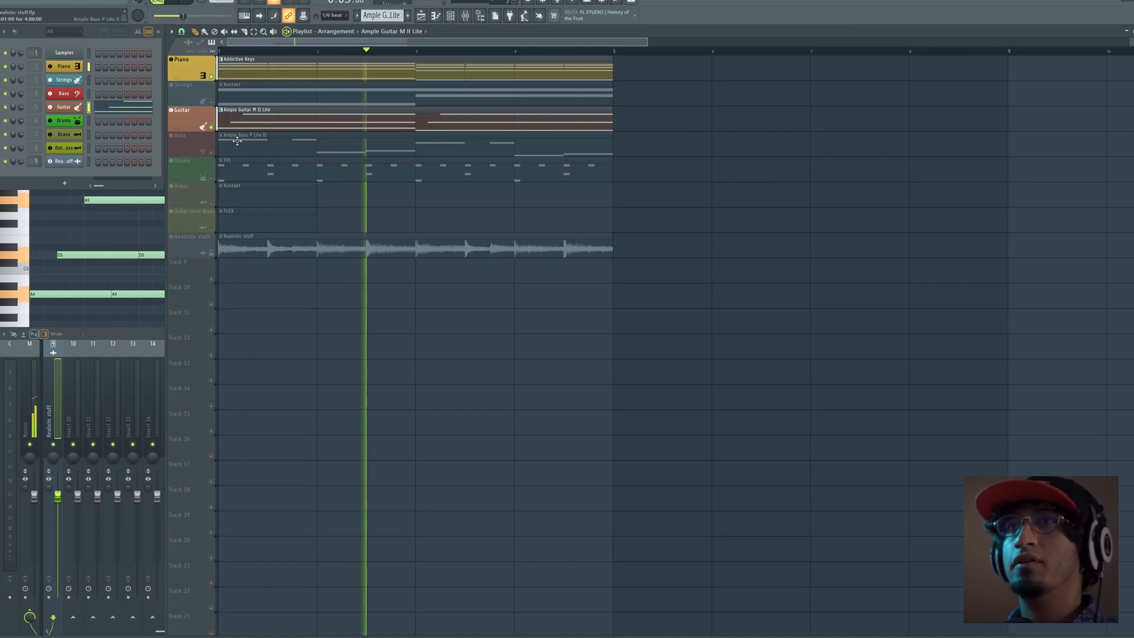
{"action": "key", "text": "space"}
Select all guitar notes in the piano roll and lower their velocities together with Scale levels.
{"action": "double_click", "coordinate": [253, 127]}
{"action": "left_click_drag", "start_coordinate": [914, 138], "coordinate": [53, 355]}
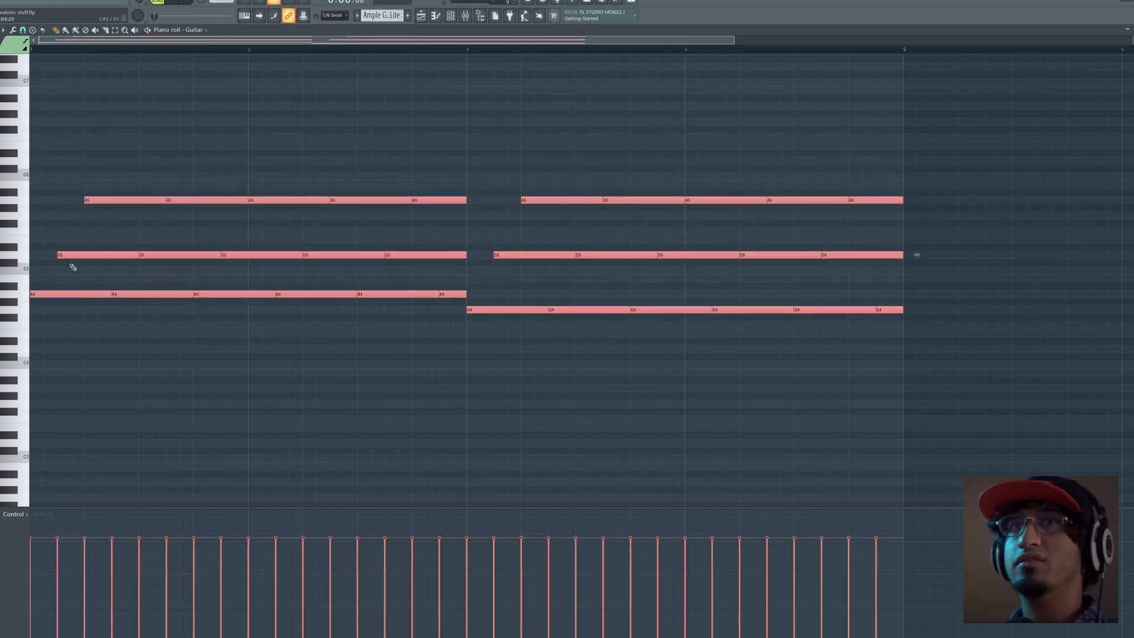
{"action": "left_click", "coordinate": [13, 30]}
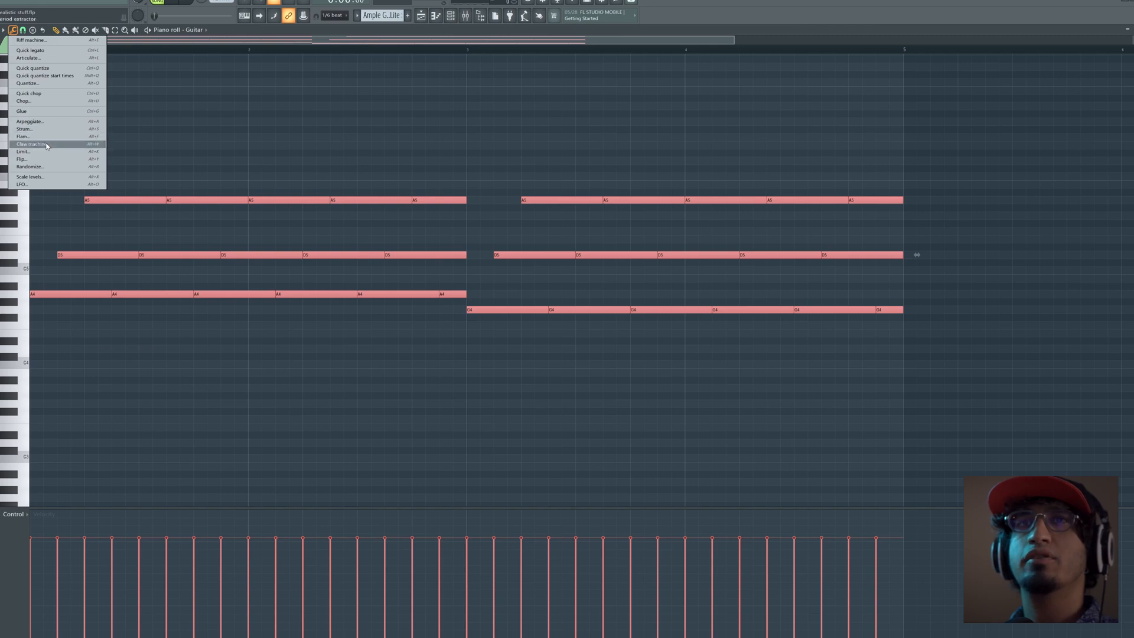
{"action": "left_click", "coordinate": [44, 177]}
{"action": "key", "text": "space"}
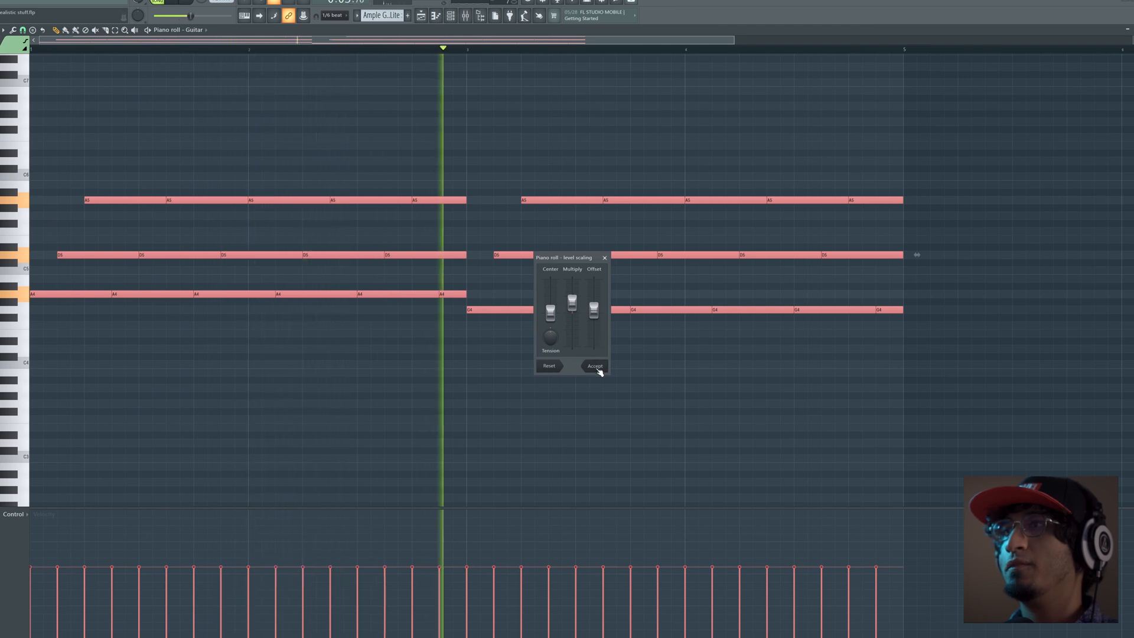
{"action": "left_click", "coordinate": [596, 366]}
Raise the velocities of only the A5 guitar notes with the Scale levels Multiply setting, and play the pattern.
{"action": "left_click_drag", "start_coordinate": [941, 173], "coordinate": [69, 225]}
{"action": "left_click", "coordinate": [12, 30]}
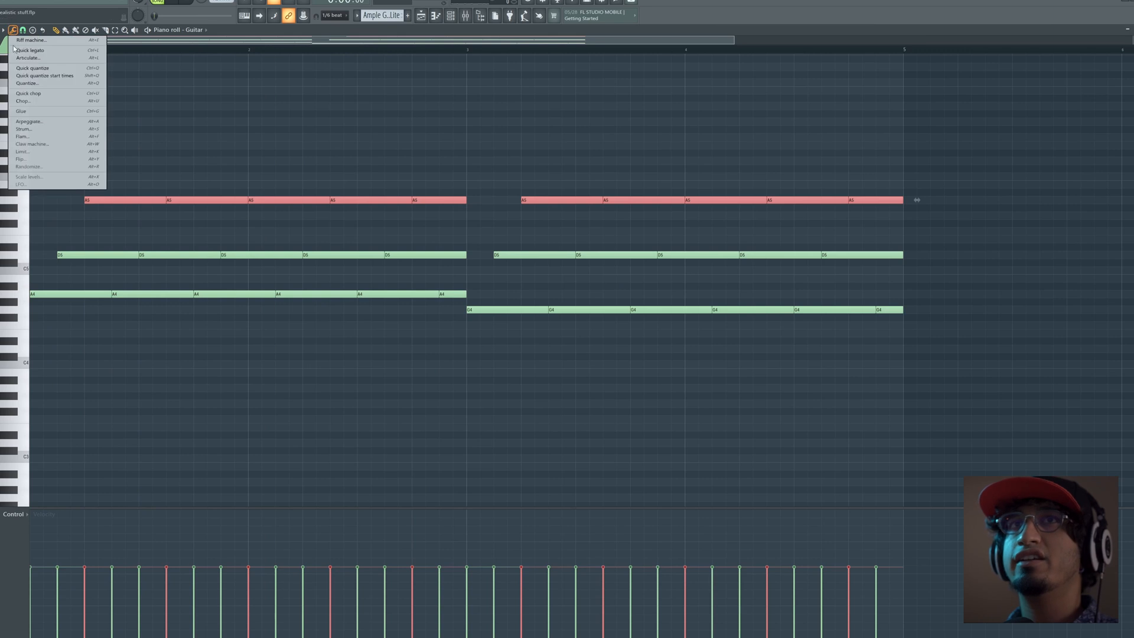
{"action": "left_click", "coordinate": [57, 173]}
{"action": "left_click_drag", "start_coordinate": [583, 309], "coordinate": [584, 300]}
{"action": "key", "text": "space"}
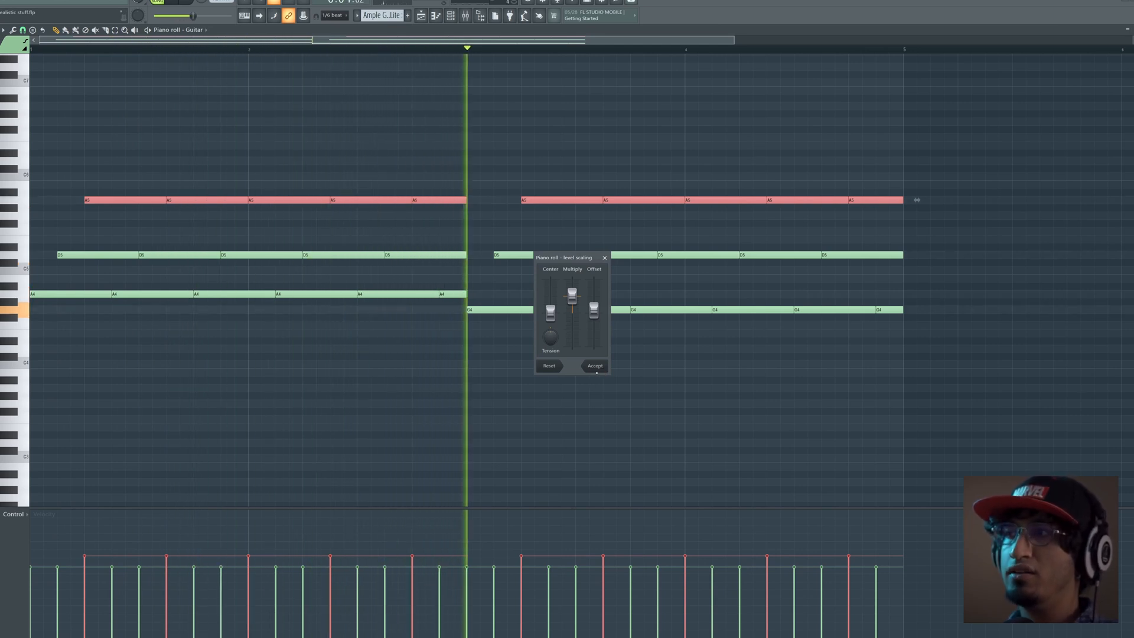
{"action": "left_click", "coordinate": [601, 368]}
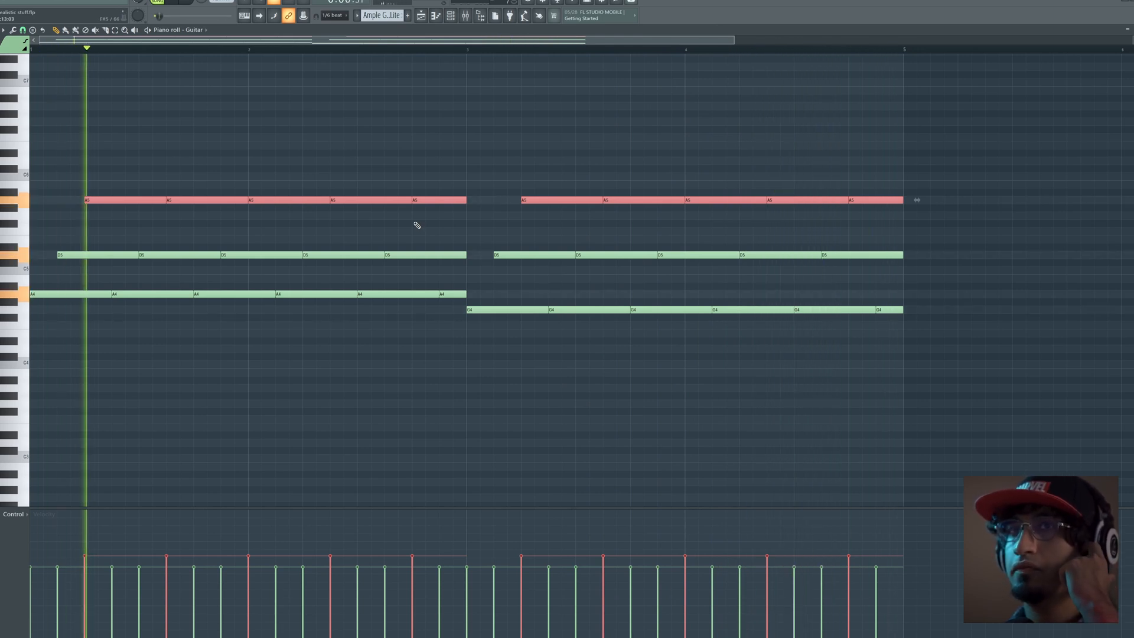
{"action": "key", "text": "space"}
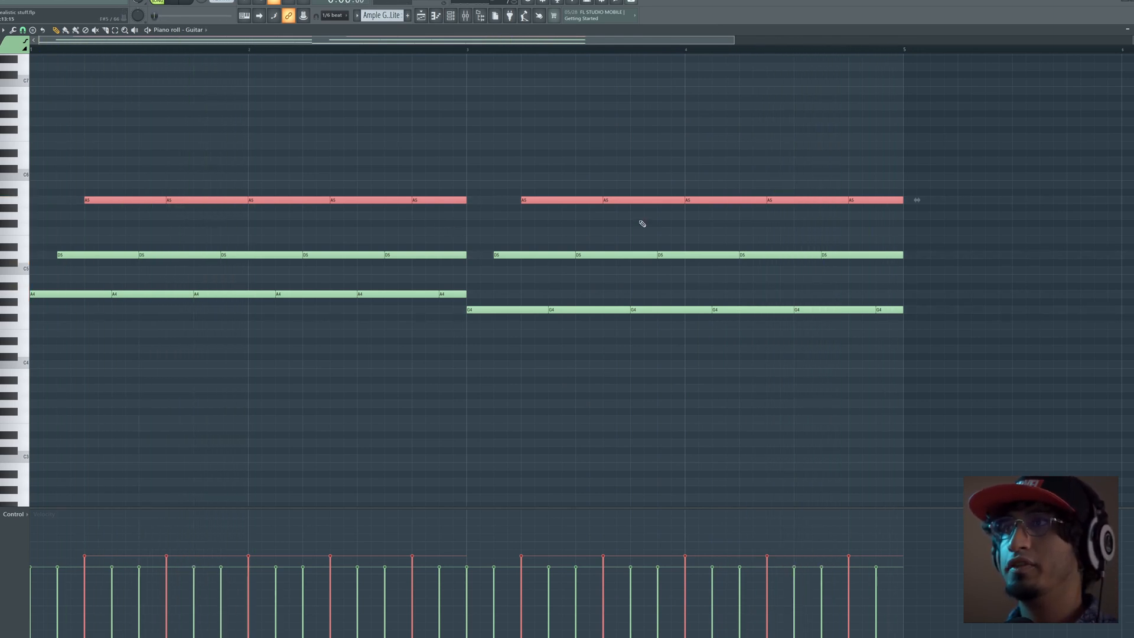
{"action": "key", "text": "space"}
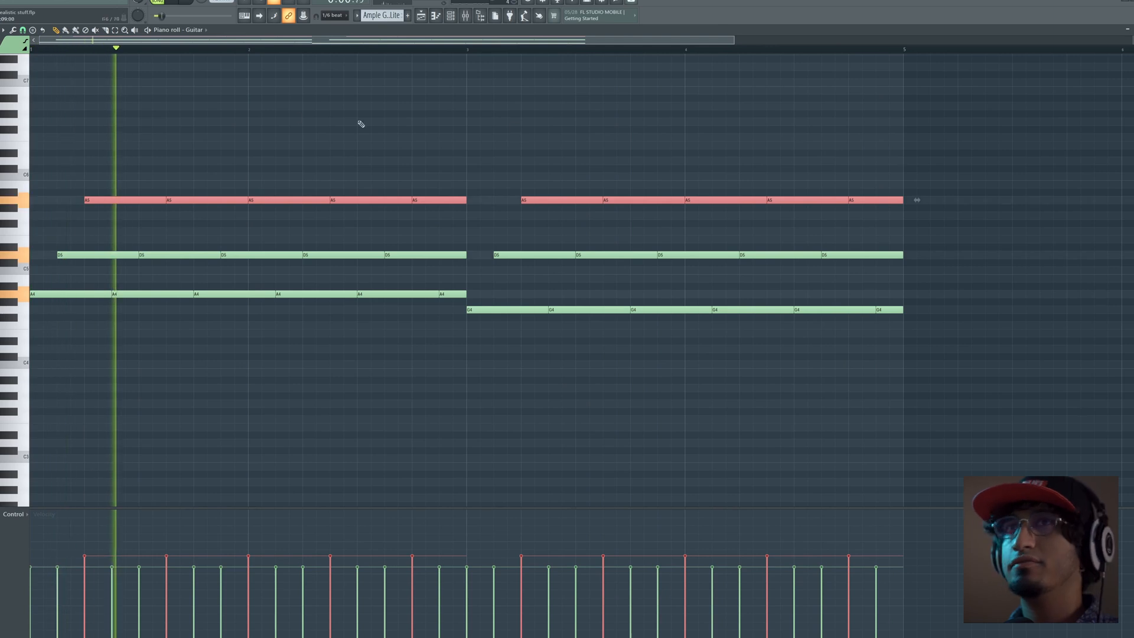
{"action": "key", "text": "space"}
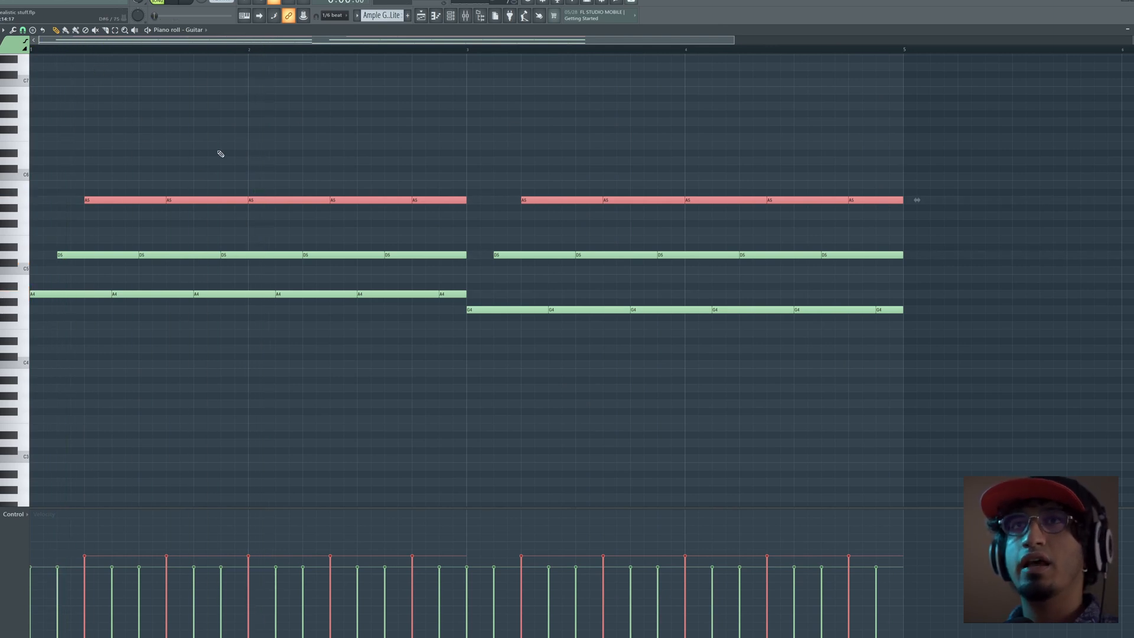
Select all guitar notes, slightly randomize their velocities with the Randomizer, and play the pattern.
{"action": "left_click_drag", "start_coordinate": [951, 160], "coordinate": [32, 326]}
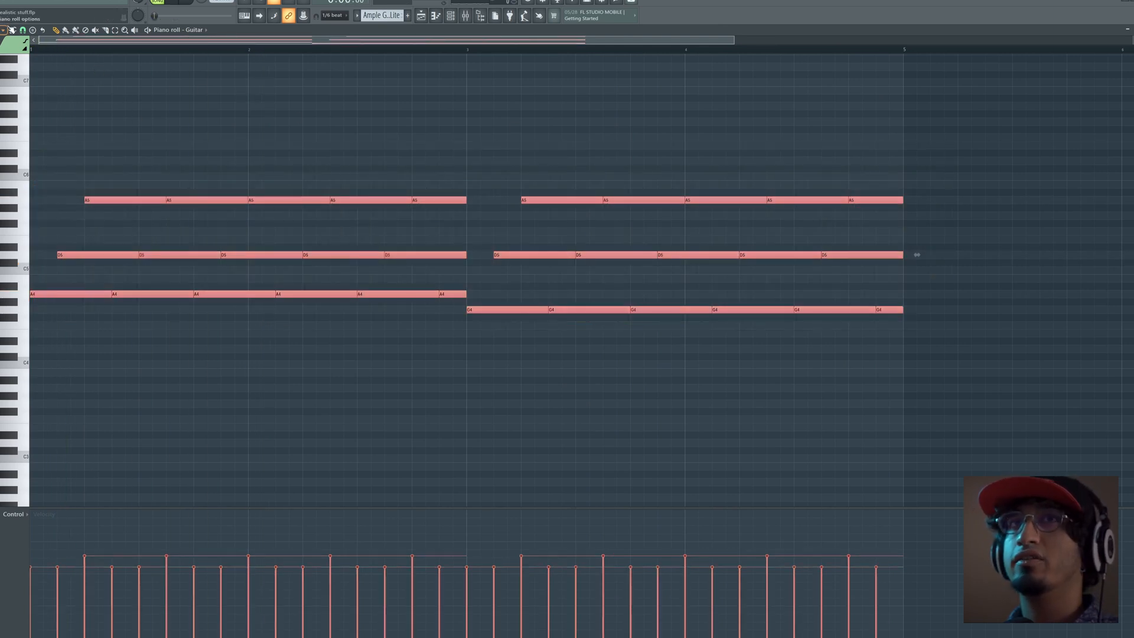
{"action": "left_click", "coordinate": [12, 30]}
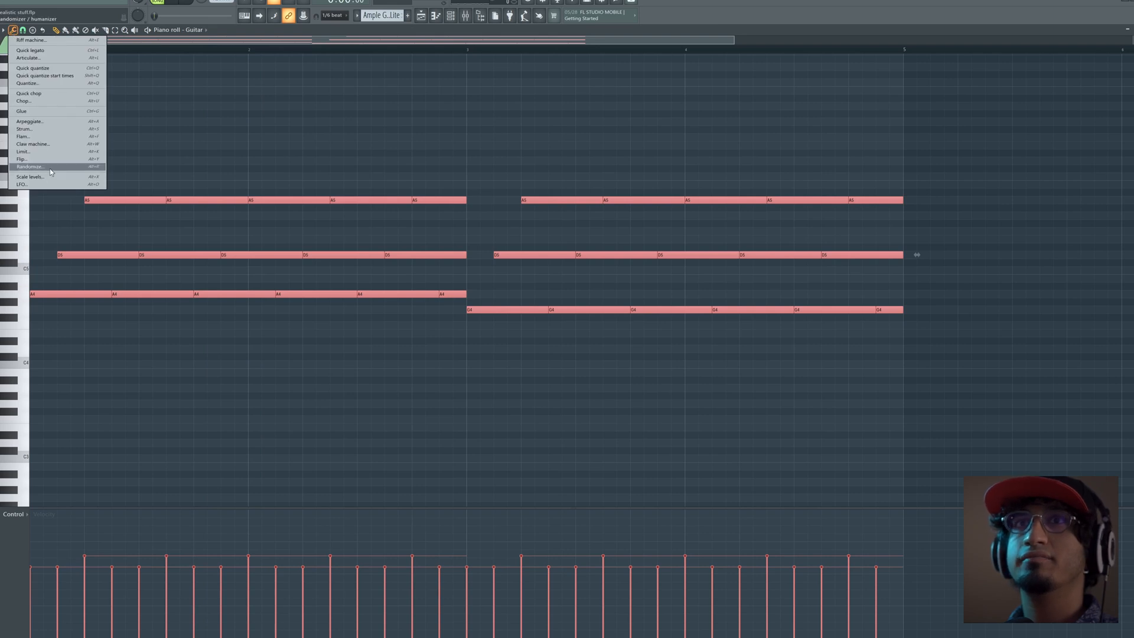
{"action": "left_click", "coordinate": [52, 167]}
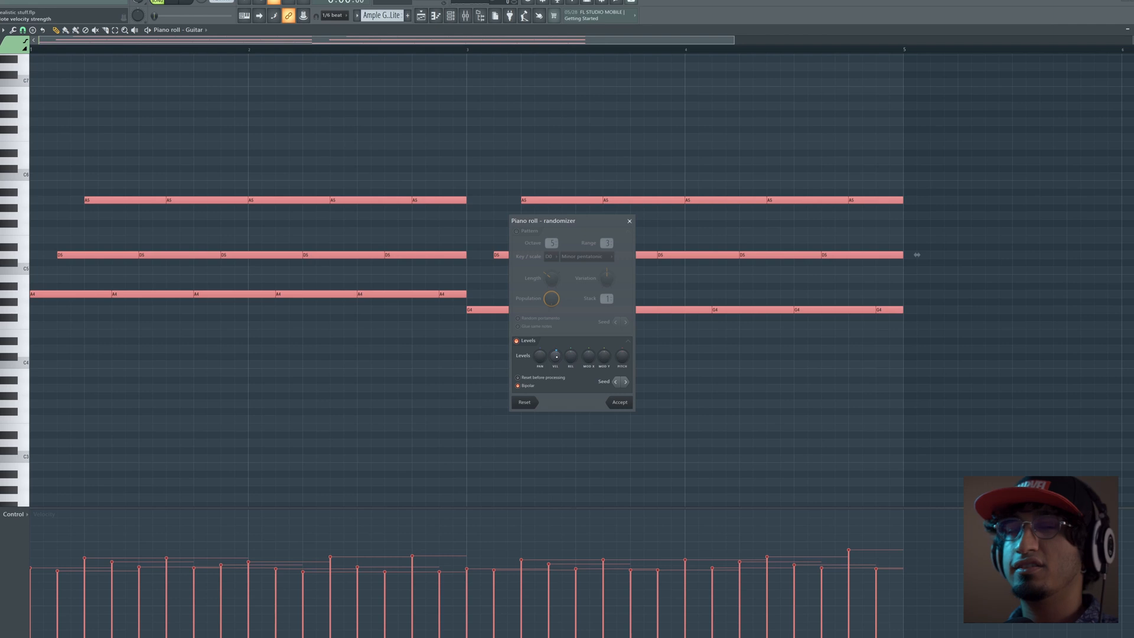
{"action": "key", "text": "space"}
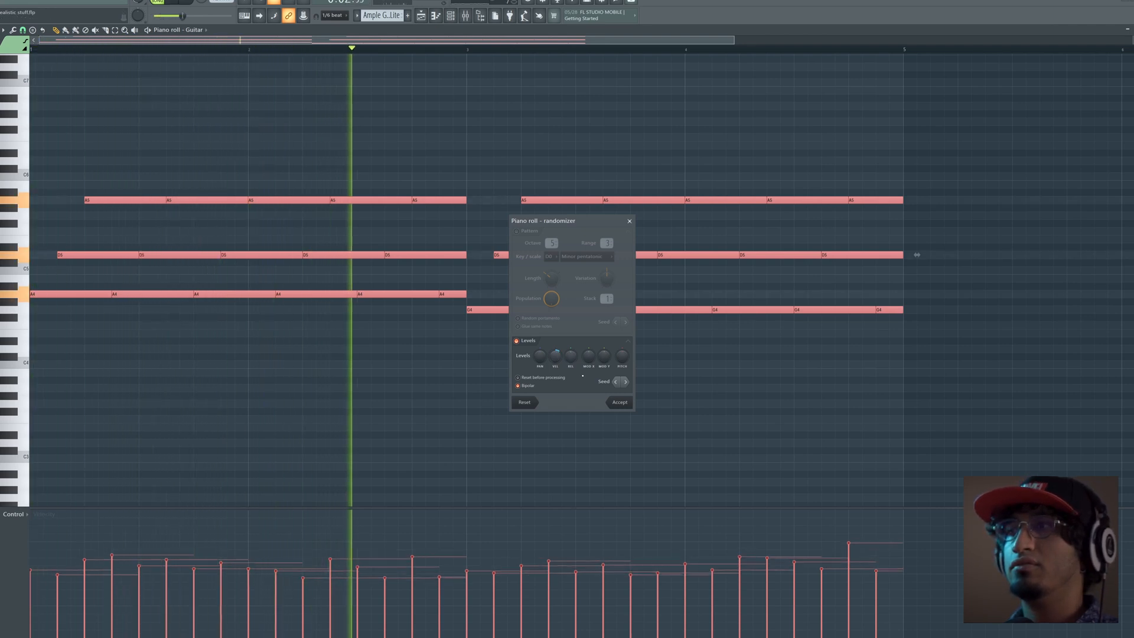
{"action": "left_click", "coordinate": [620, 402]}
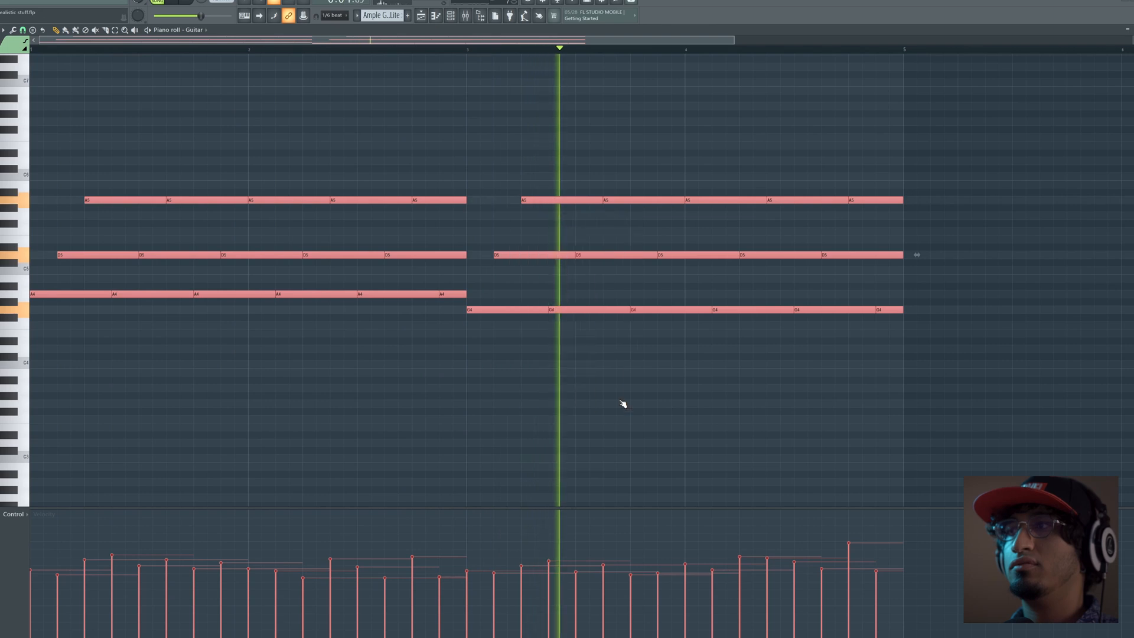
{"action": "key", "text": "space"}
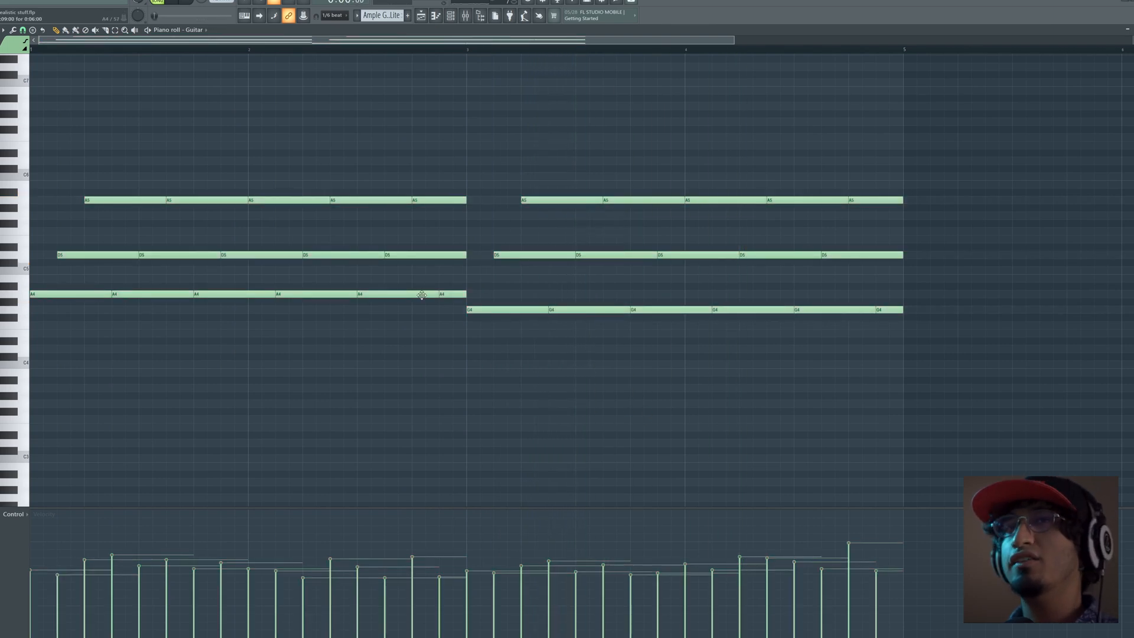
{"action": "scroll", "coordinate": [422, 296], "scroll_direction": "up", "scroll_amount": 3}
{"action": "scroll", "coordinate": [427, 298], "scroll_direction": "up", "scroll_amount": 6}
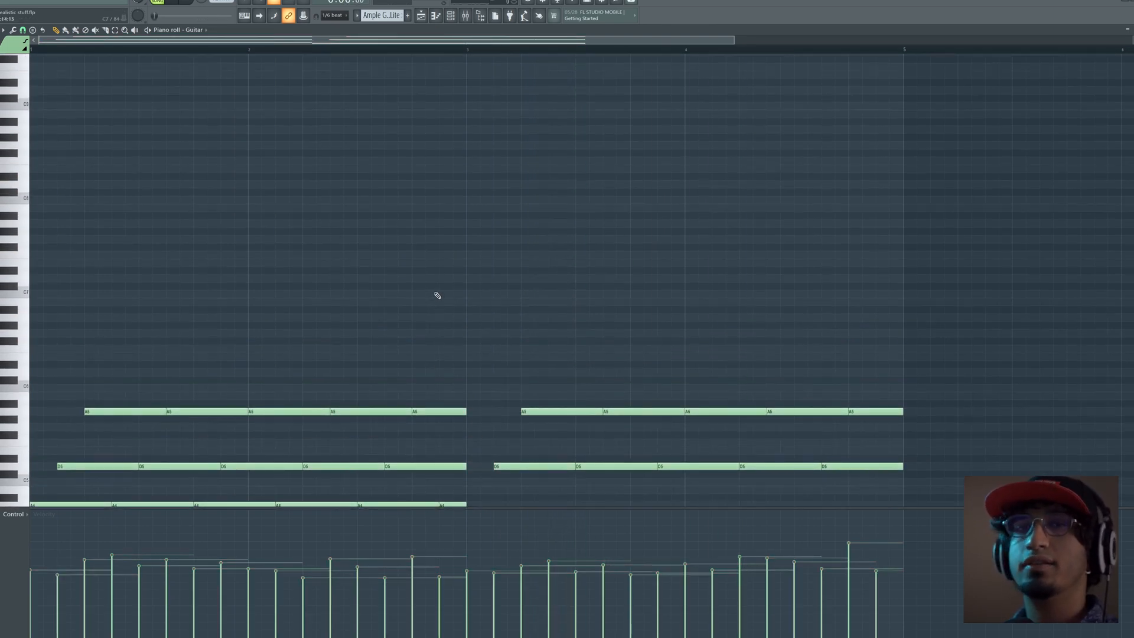
Audition the guitar's sound-effect keys in the high octaves of the piano roll, above the played notes.
{"action": "scroll", "coordinate": [438, 295], "scroll_direction": "up", "scroll_amount": 1}
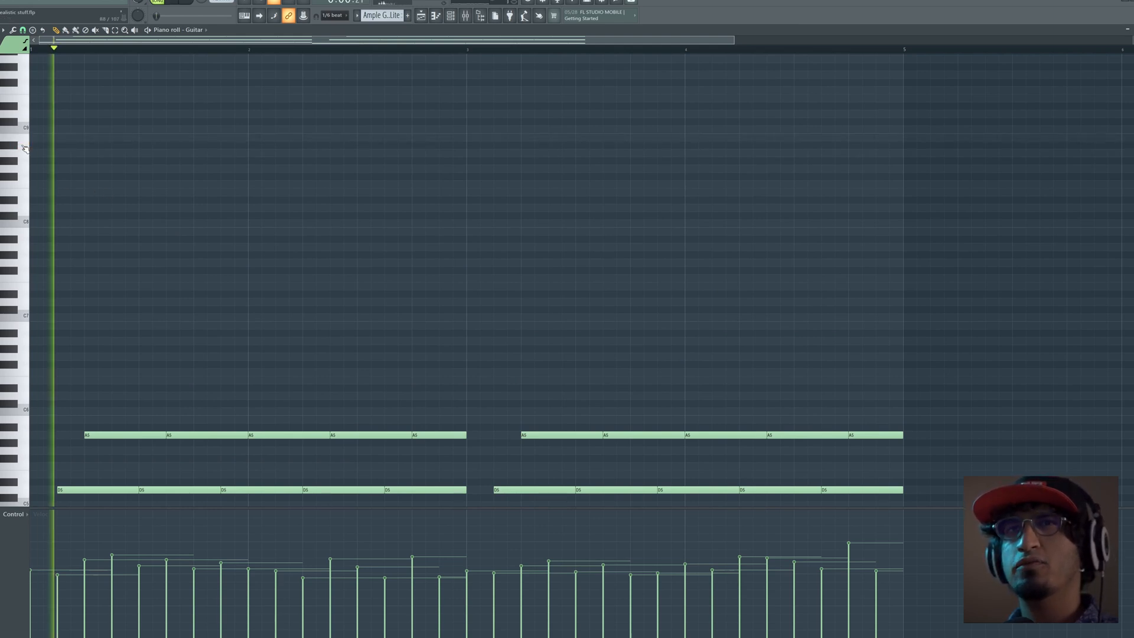
{"action": "scroll", "coordinate": [32, 165], "scroll_direction": "up", "scroll_amount": 3}
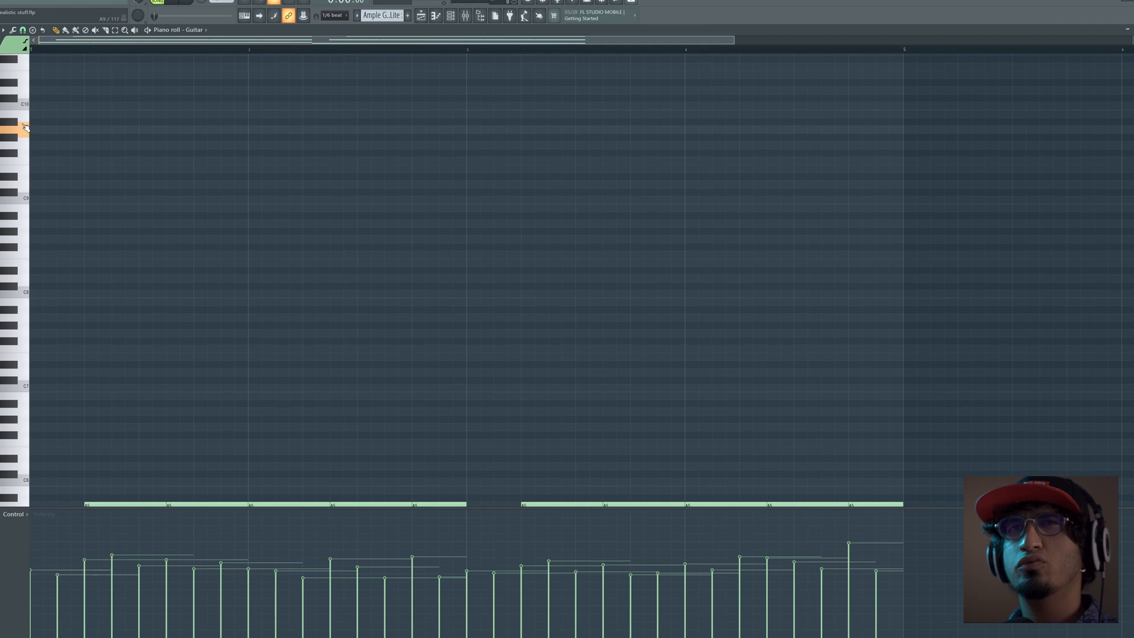
{"action": "scroll", "coordinate": [25, 195], "scroll_direction": "up", "scroll_amount": 2}
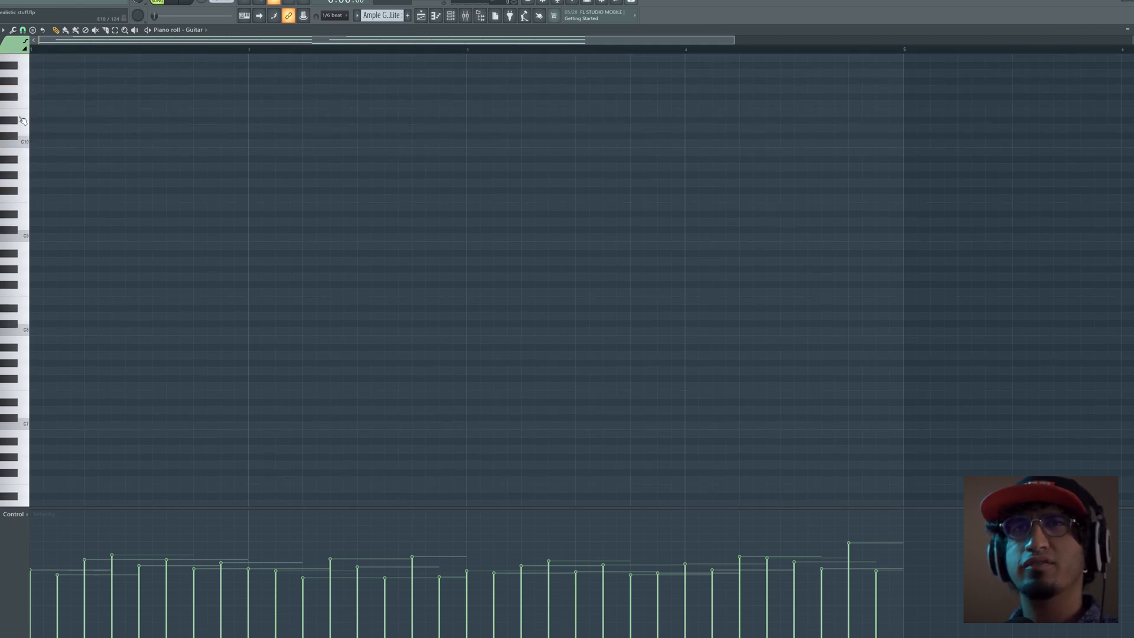
{"action": "key", "text": "space"}
{"action": "key", "text": "space"}
{"action": "left_click", "coordinate": [26, 282]}
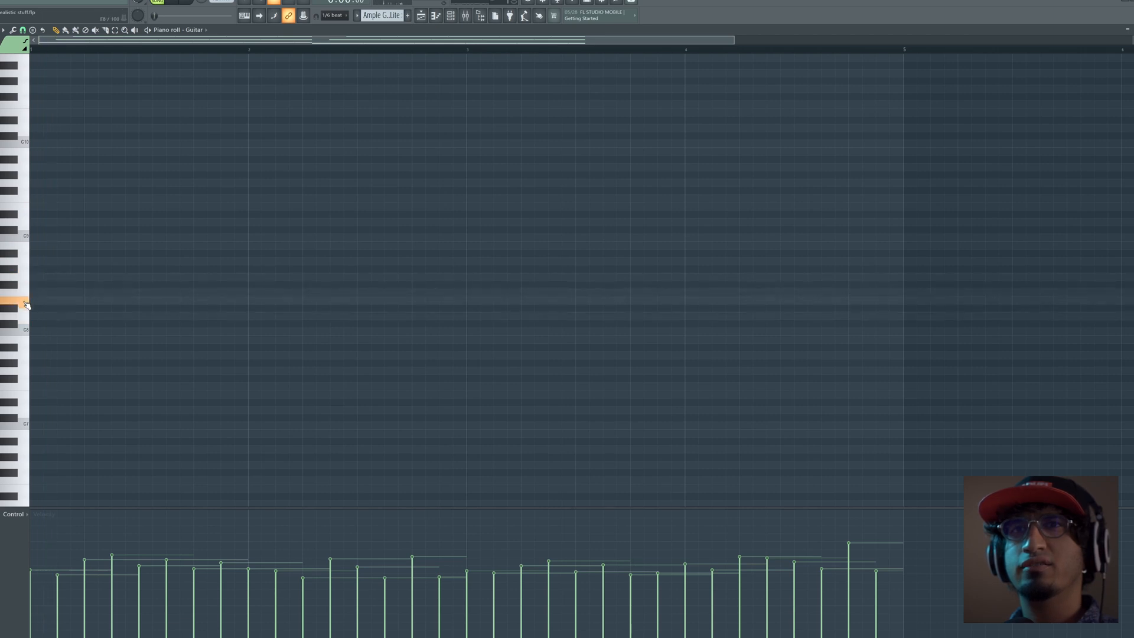
{"action": "left_click", "coordinate": [12, 255]}
{"action": "key", "text": "space"}
{"action": "key", "text": "space"}
Add a short F7 effect note to the guitar pattern, ending exactly at bar 3, and play the pattern.
{"action": "scroll", "coordinate": [91, 375], "scroll_direction": "down", "scroll_amount": 3}
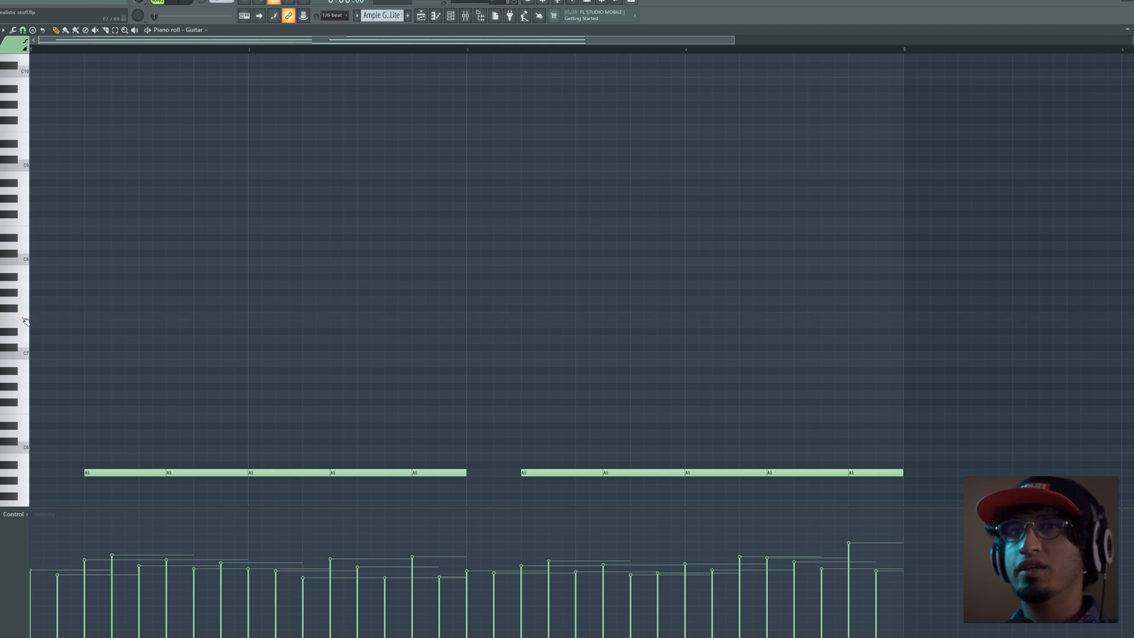
{"action": "left_click", "coordinate": [34, 316]}
{"action": "left_click_drag", "start_coordinate": [43, 318], "coordinate": [508, 359]}
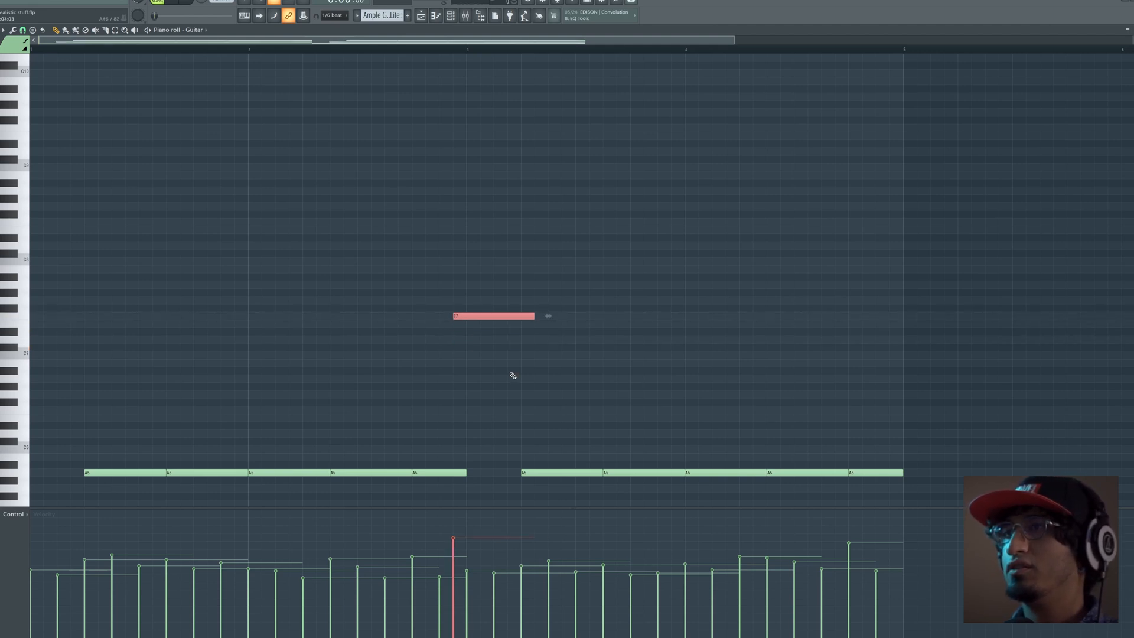
{"action": "key", "text": "space"}
{"action": "left_click_drag", "start_coordinate": [547, 317], "coordinate": [475, 317]}
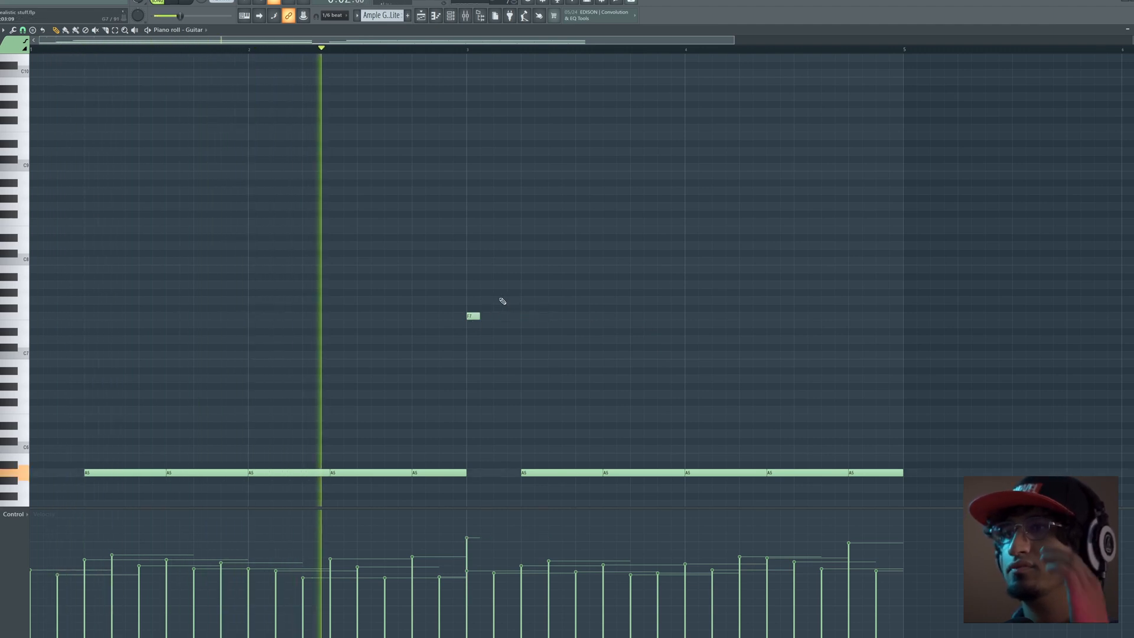
{"action": "key", "text": "space"}
{"action": "left_click_drag", "start_coordinate": [473, 316], "coordinate": [460, 317]}
{"action": "key", "text": "space"}
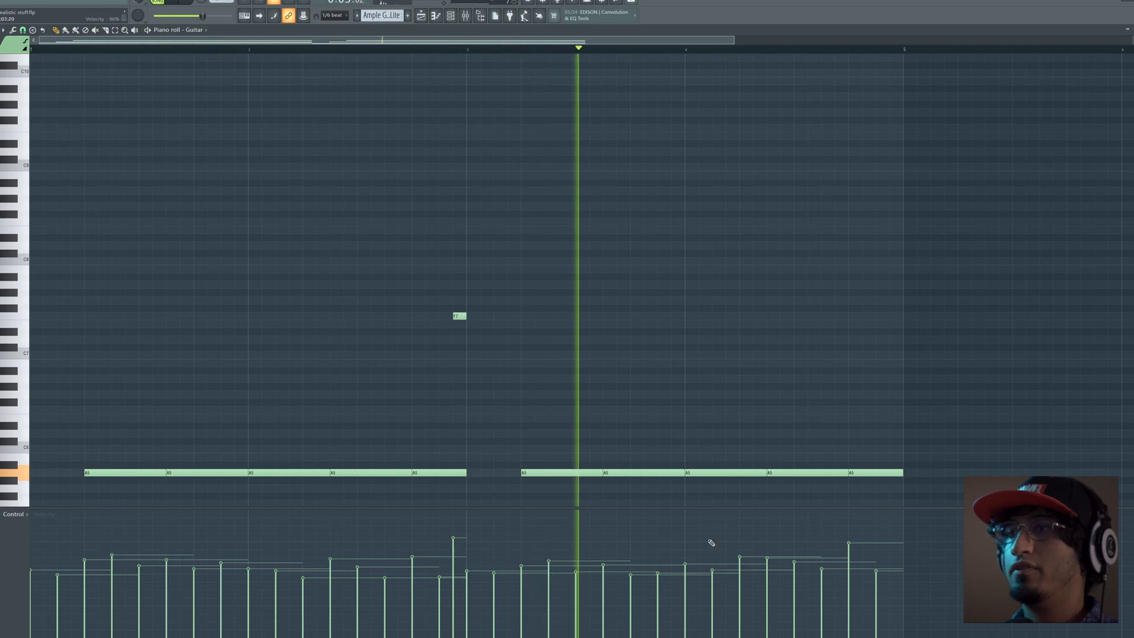
Lower the F7 note's velocity, place a matching short F7 note just before bar 5, and play the pattern.
{"action": "left_click", "coordinate": [460, 547]}
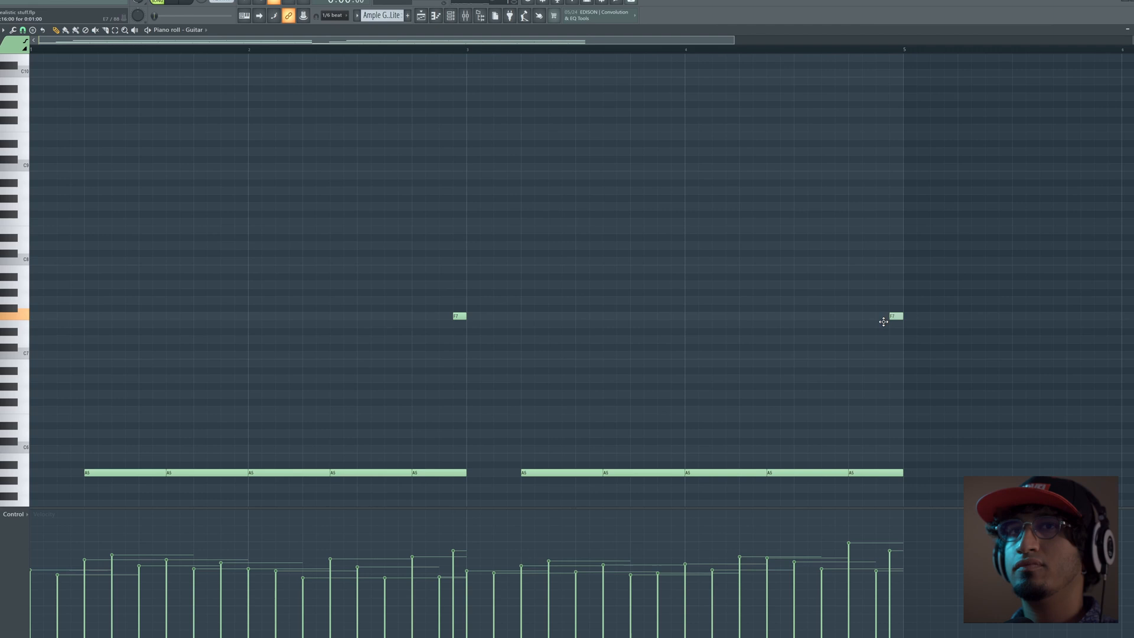
{"action": "key", "text": "space"}
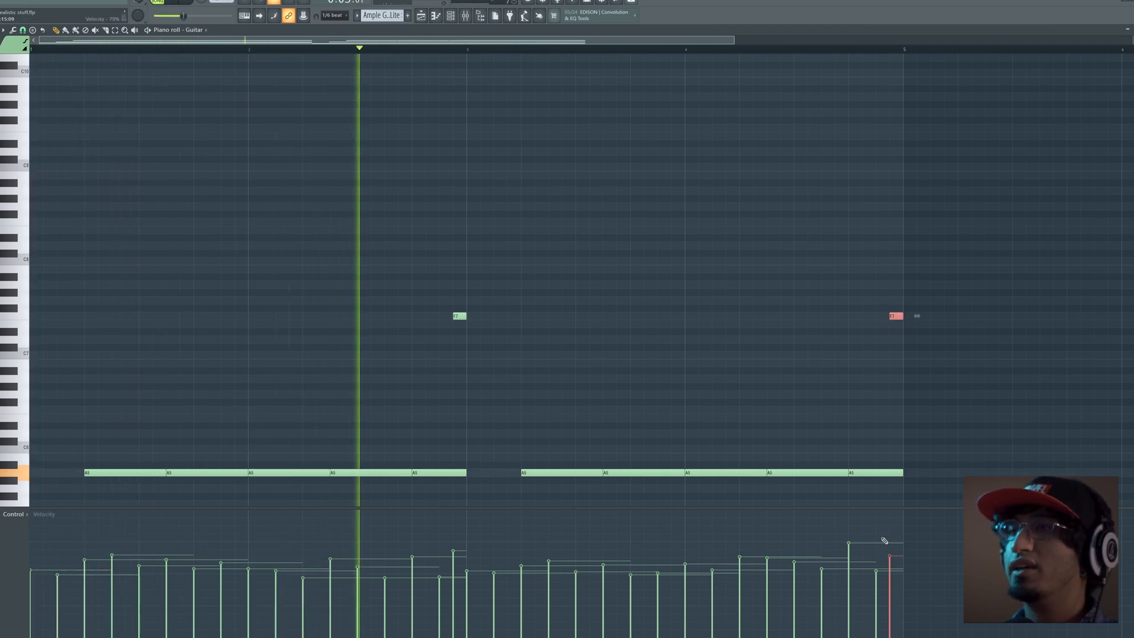
{"action": "key", "text": "space"}
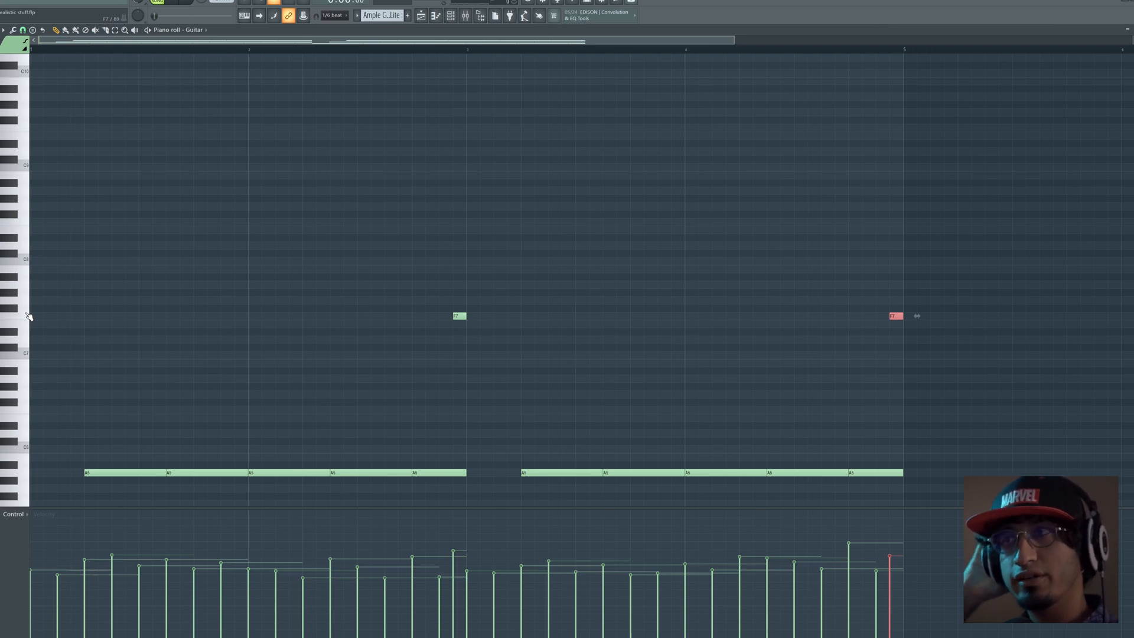
{"action": "key", "text": "space"}
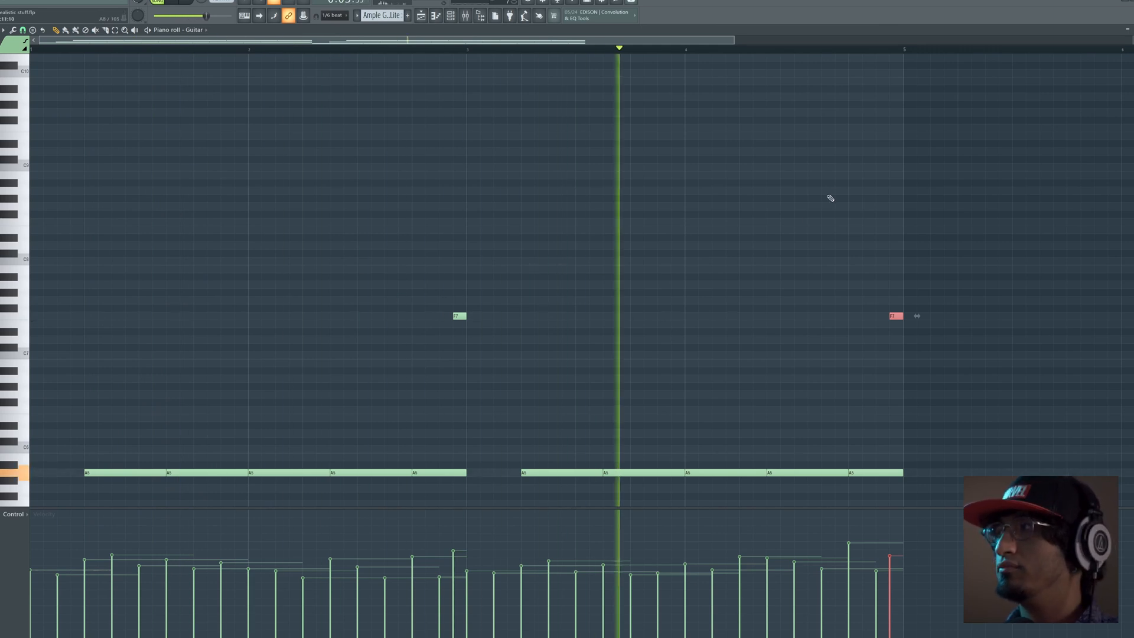
Delete the F7 note just before bar 5 and close the open brass plugin windows to return to the Playlist.
{"action": "scroll", "coordinate": [745, 337], "scroll_direction": "down", "scroll_amount": 3}
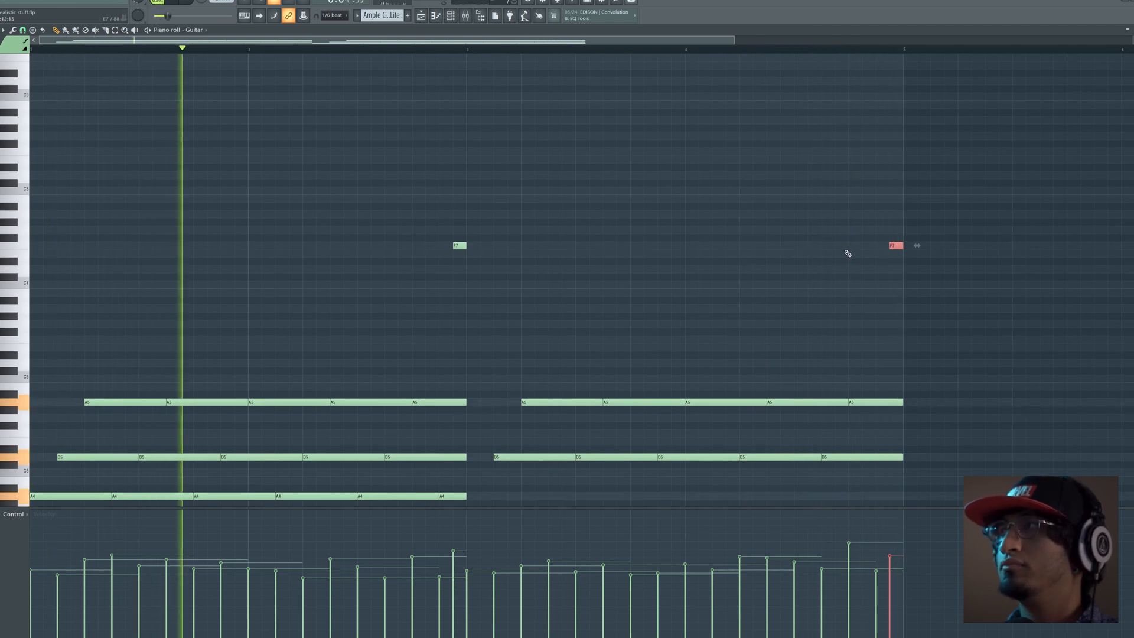
{"action": "right_click", "coordinate": [895, 246]}
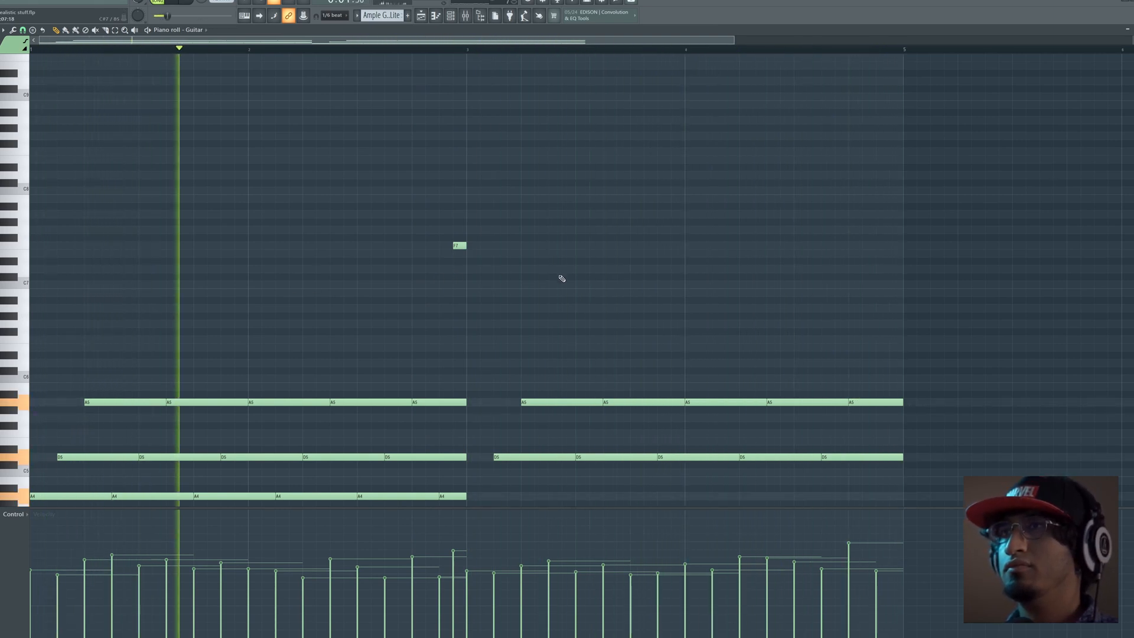
{"action": "key", "text": "F6"}
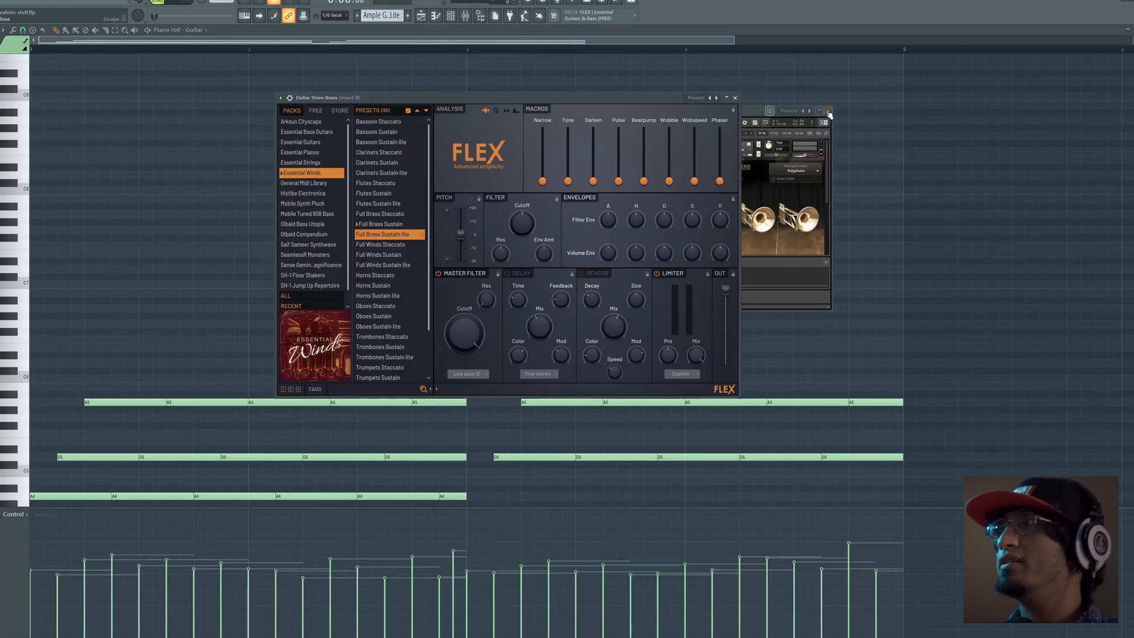
{"action": "left_click", "coordinate": [828, 111]}
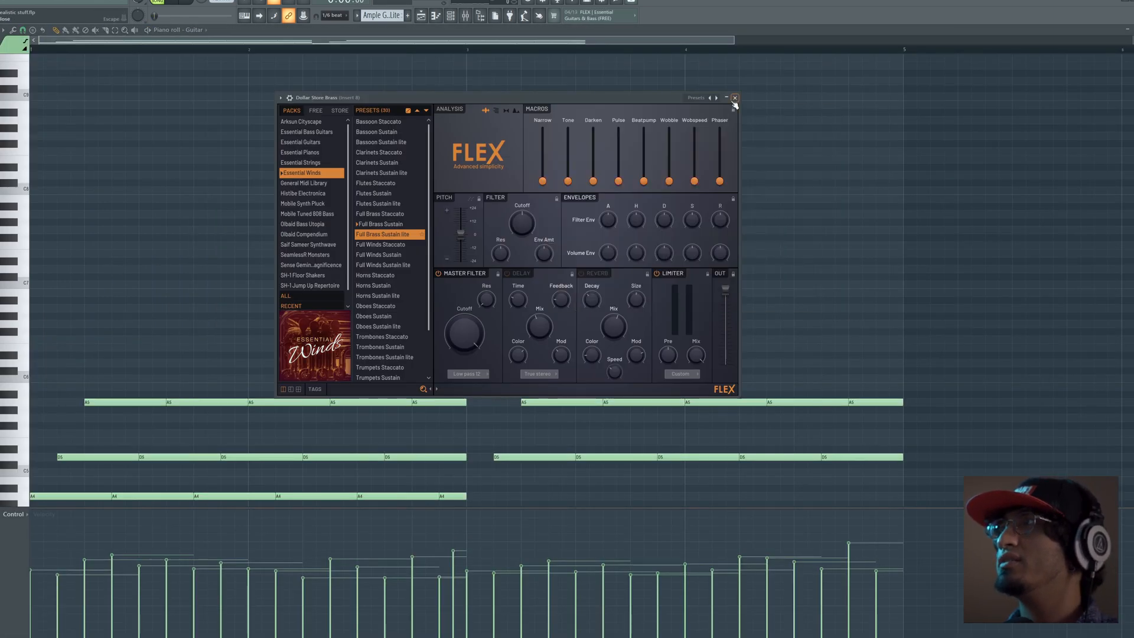
{"action": "left_click", "coordinate": [735, 98]}
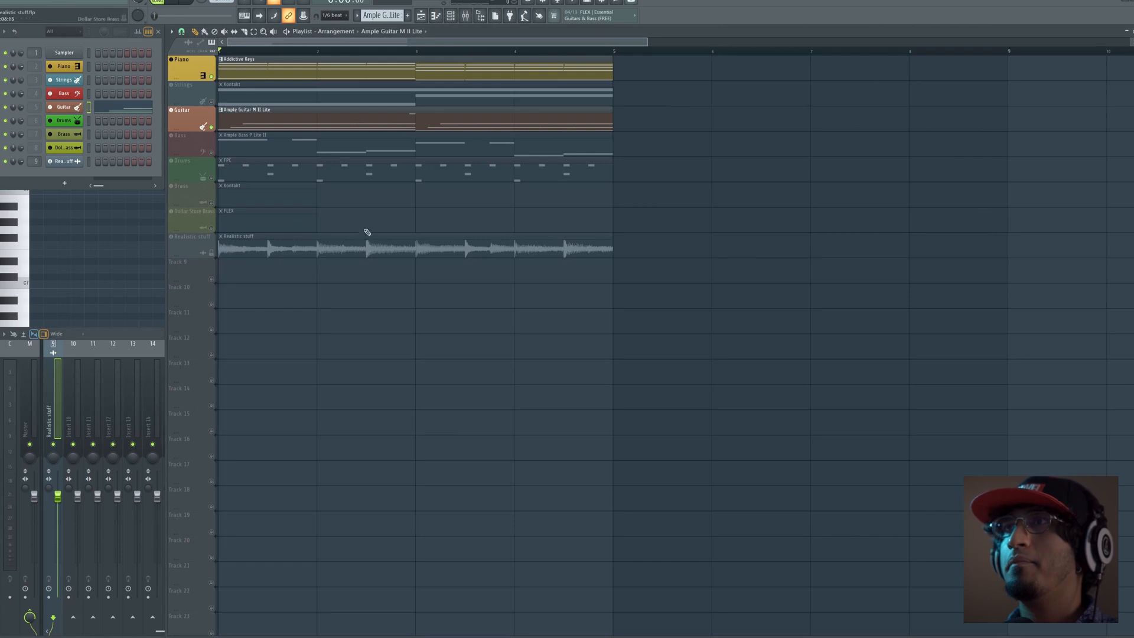
Solo the Bass track in the Playlist, play it, and open its Ample Bass P Lite II instrument.
{"action": "right_click", "coordinate": [211, 152]}
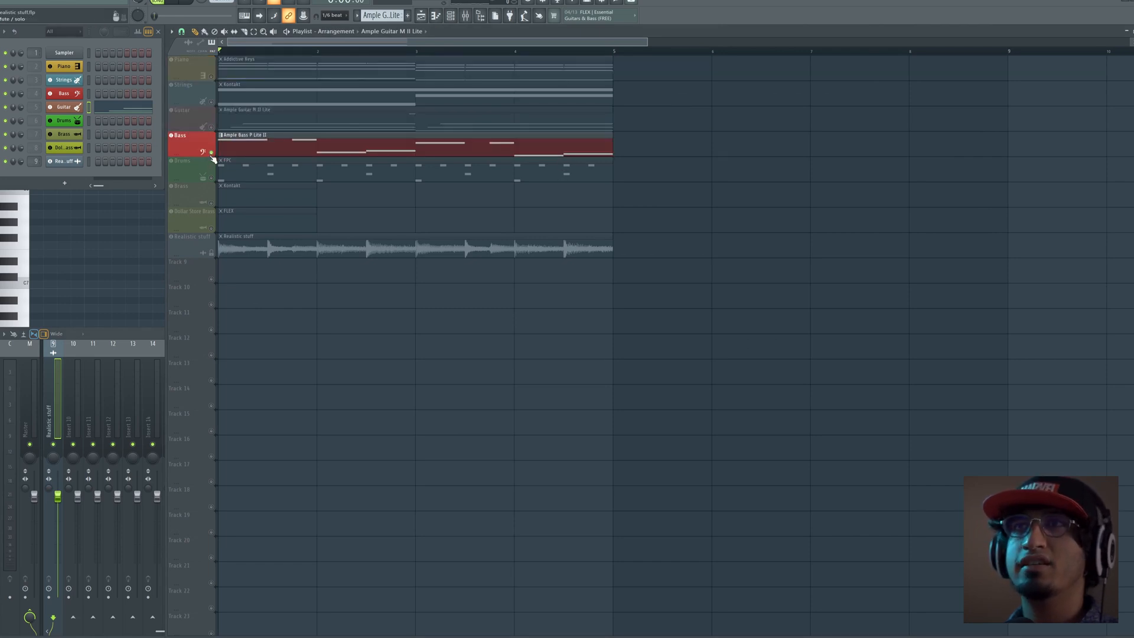
{"action": "key", "text": "space"}
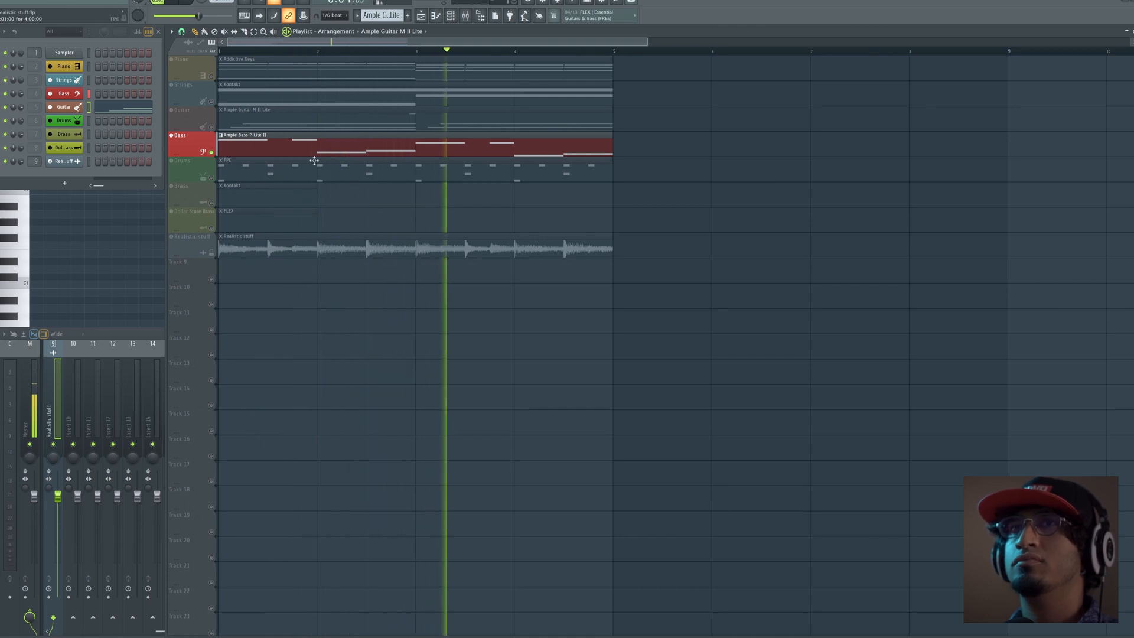
{"action": "left_click", "coordinate": [74, 95]}
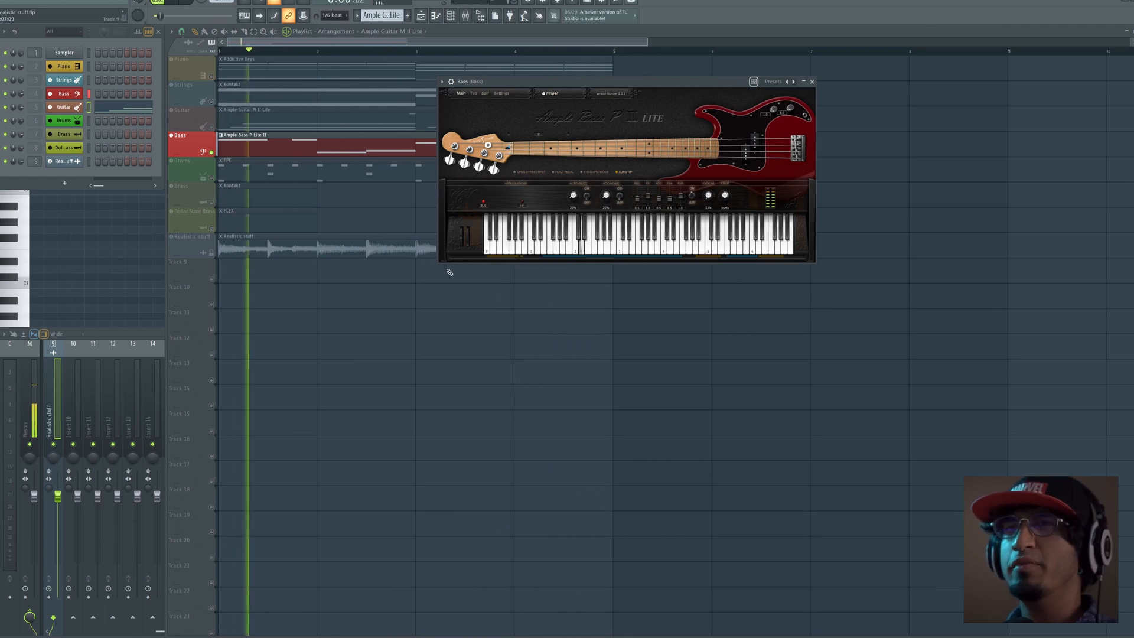
Load UAD Ampeg SVTVR Classic in the first effect slot of the Bass mixer track, then close the amp's window.
{"action": "left_click", "coordinate": [132, 336]}
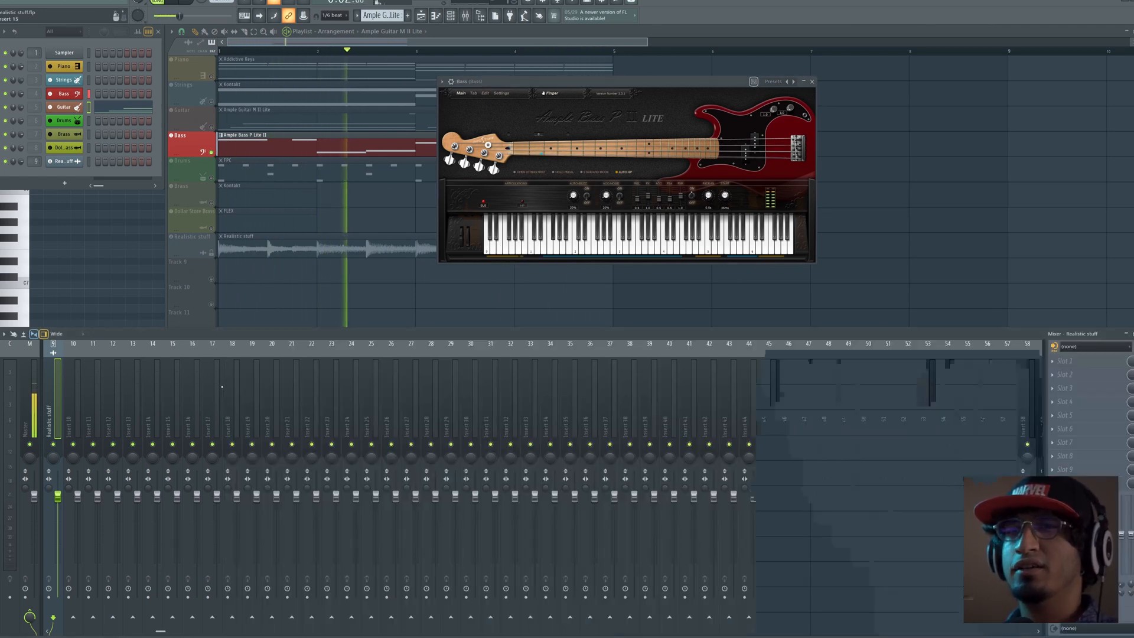
{"action": "scroll", "coordinate": [519, 473], "scroll_direction": "left", "scroll_amount": 7}
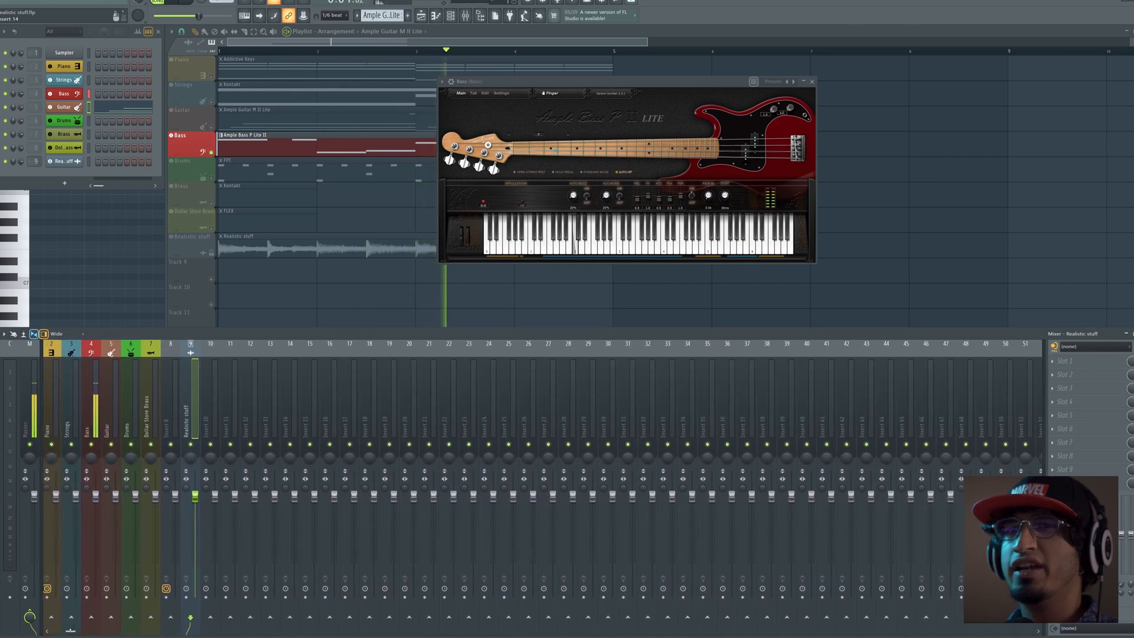
{"action": "left_click", "coordinate": [92, 399]}
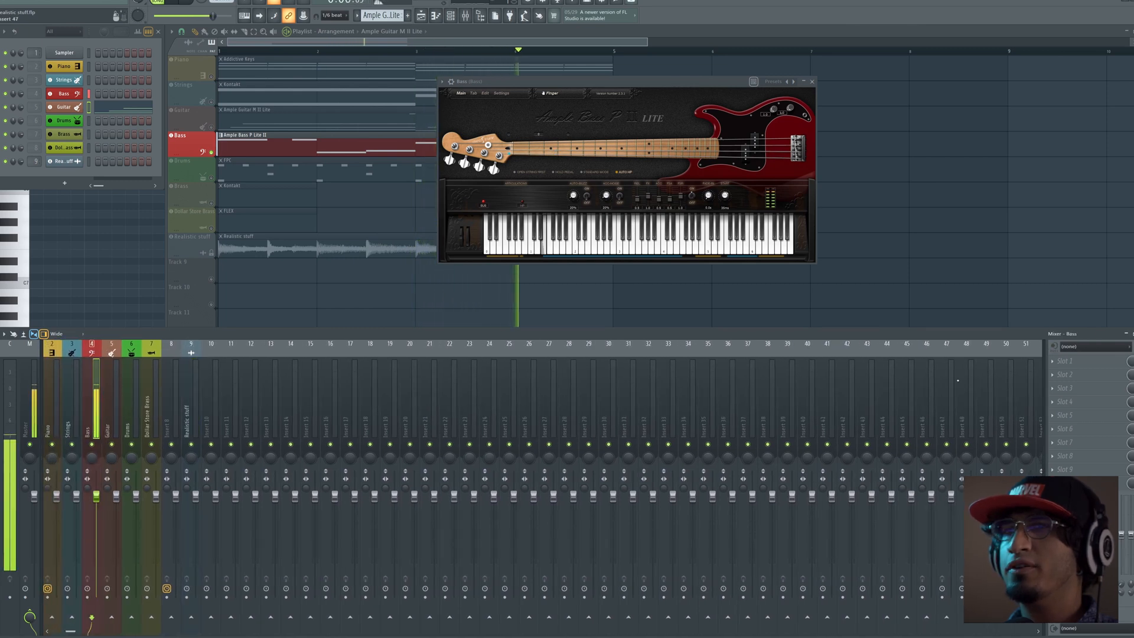
{"action": "left_click", "coordinate": [1102, 366]}
{"action": "mouse_move", "coordinate": [1060, 372]}
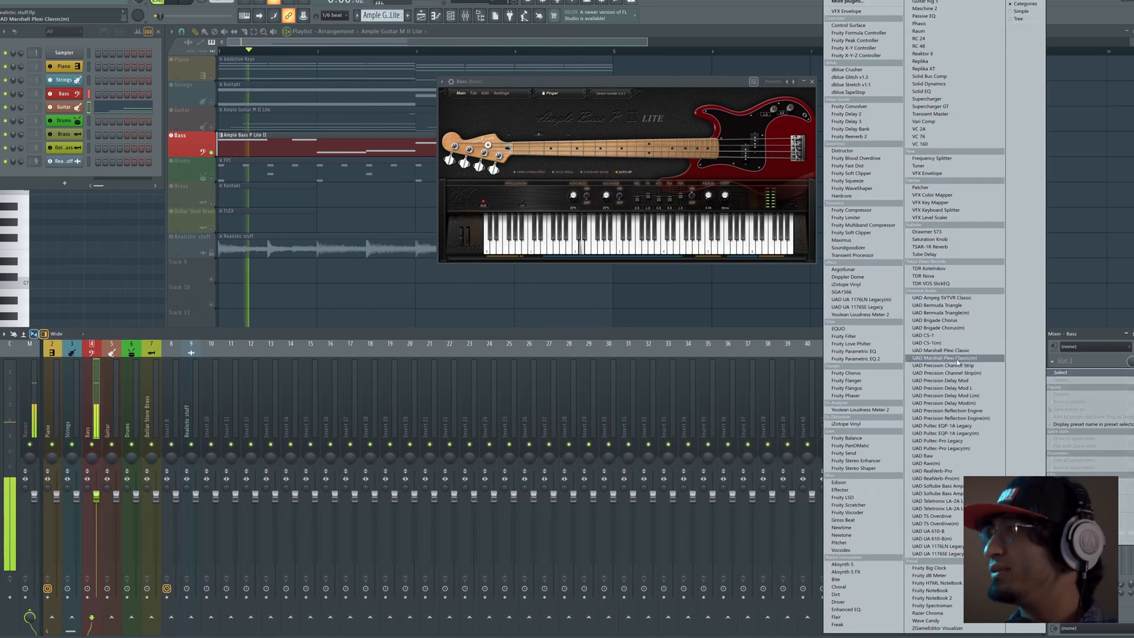
{"action": "left_click", "coordinate": [952, 301]}
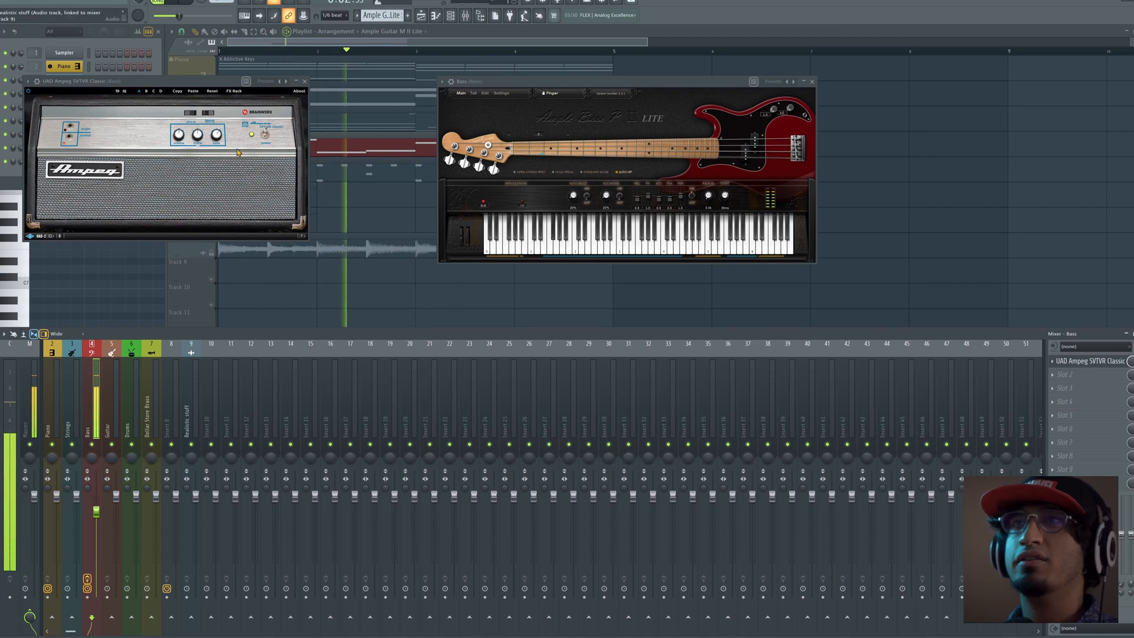
{"action": "left_click", "coordinate": [304, 82]}
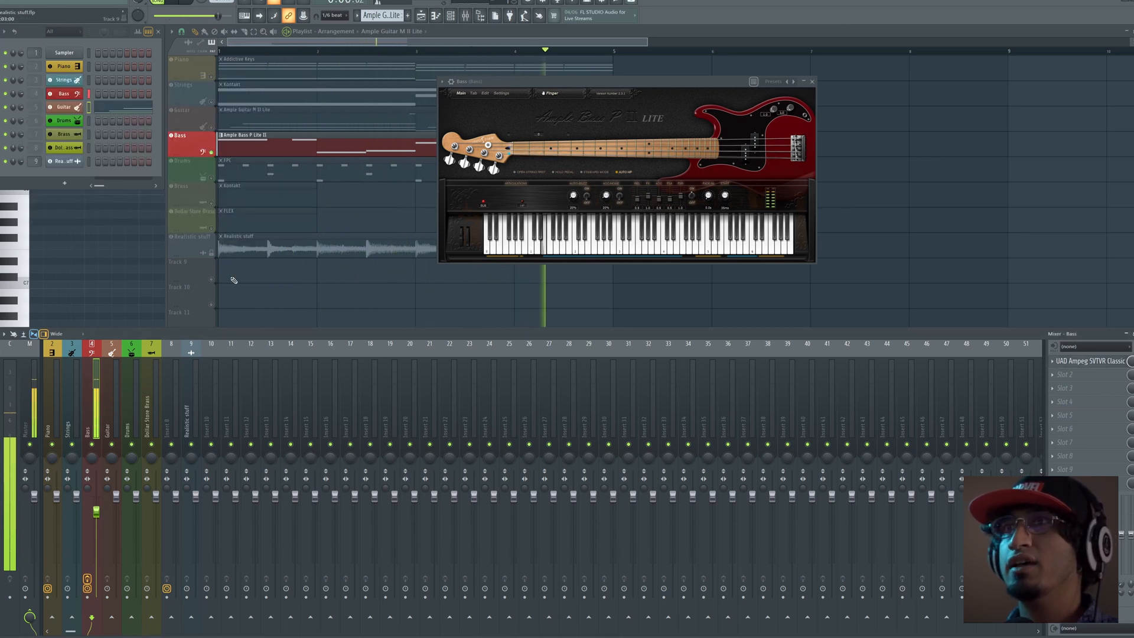
Leave the mixer and bass instrument, stop playback, and open the bass clip in the piano roll.
{"action": "right_click", "coordinate": [342, 287]}
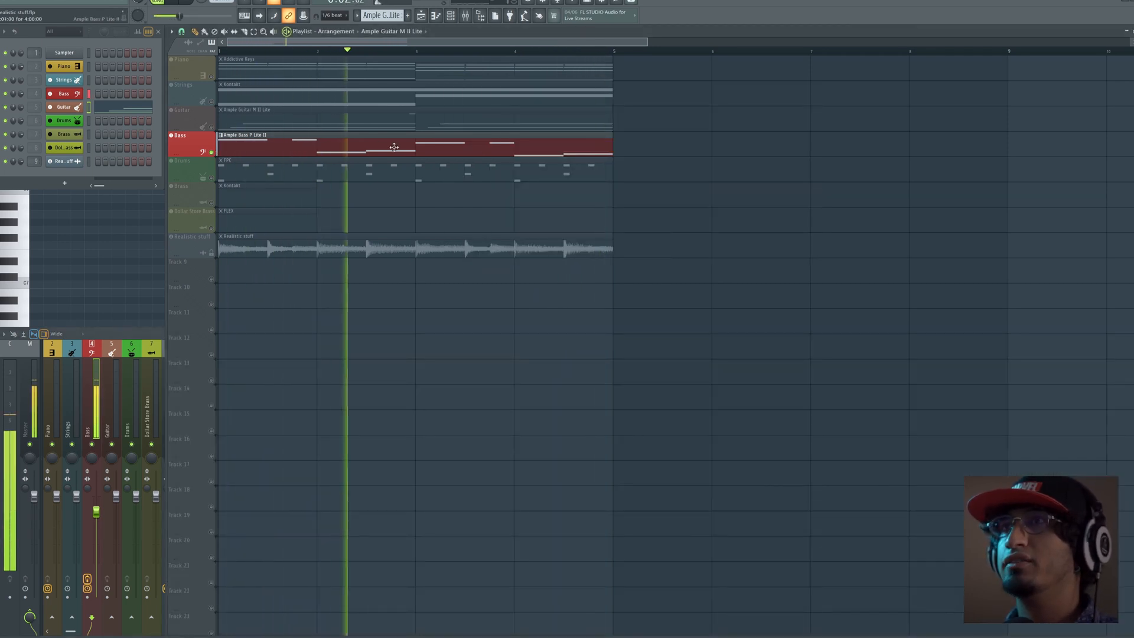
{"action": "key", "text": "space"}
{"action": "double_click", "coordinate": [232, 146]}
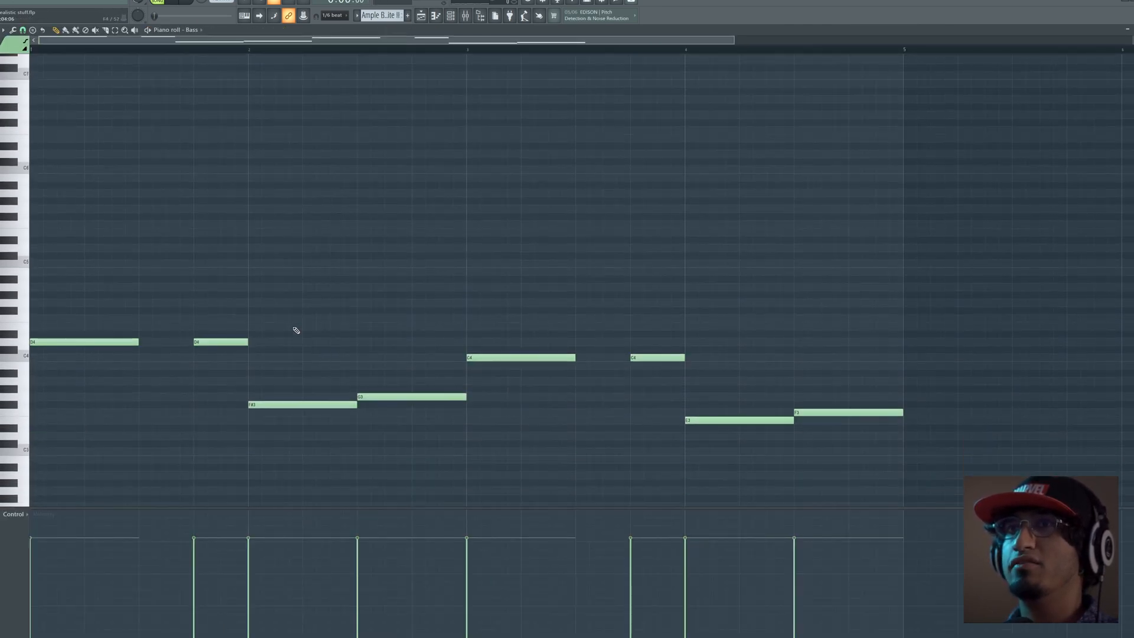
{"action": "key", "text": "space"}
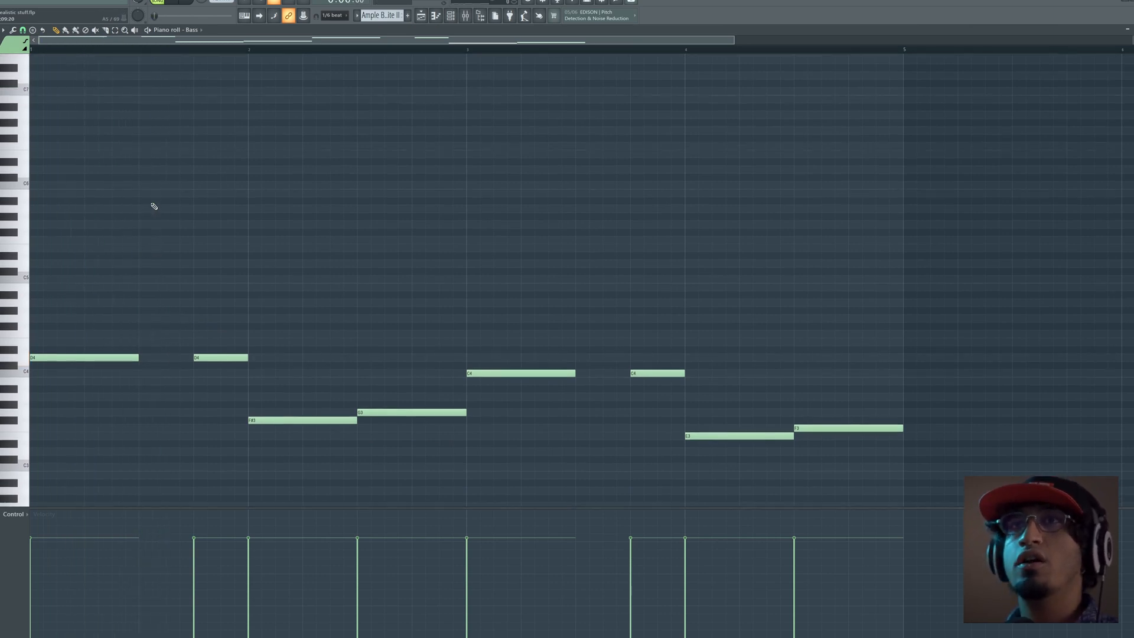
Examine the long D4 and C4 bass notes and the notes around the gaps by selecting them in turn.
{"action": "scroll", "coordinate": [158, 237], "scroll_direction": "up", "scroll_amount": 3}
{"action": "left_click_drag", "start_coordinate": [149, 394], "coordinate": [117, 432]}
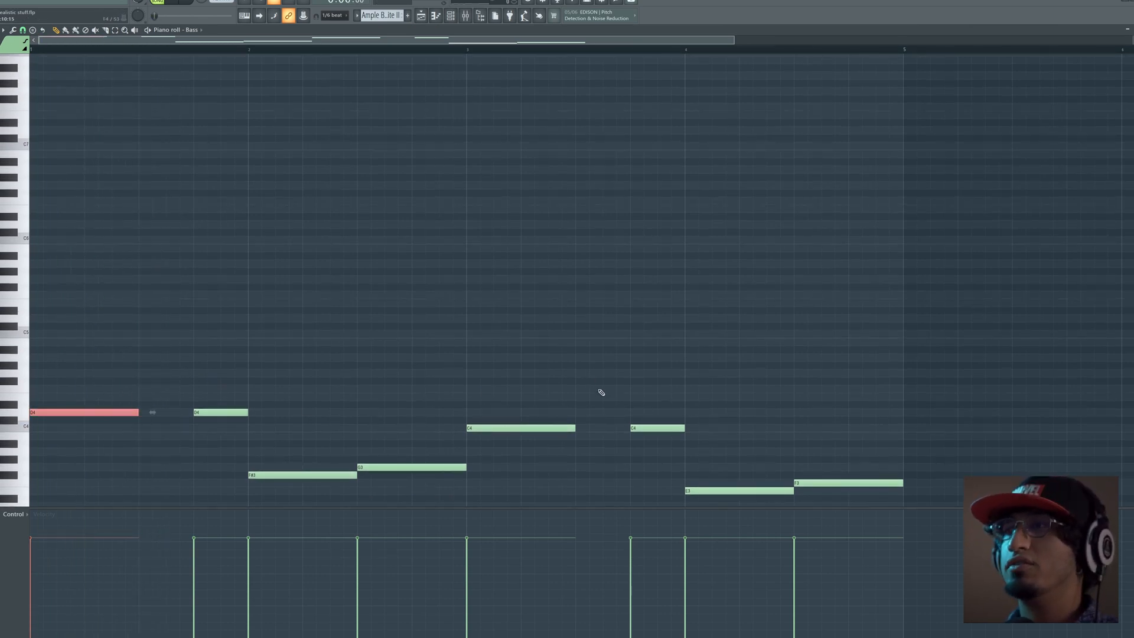
{"action": "left_click_drag", "start_coordinate": [595, 393], "coordinate": [565, 437]}
{"action": "scroll", "coordinate": [176, 390], "scroll_direction": "down", "scroll_amount": 1}
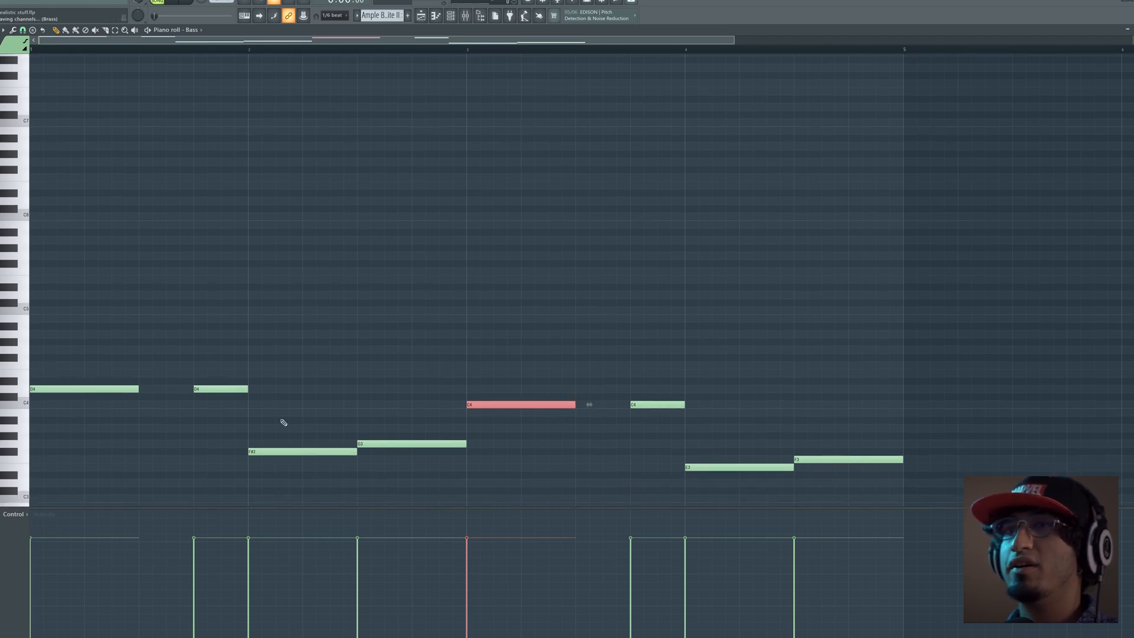
{"action": "left_click_drag", "start_coordinate": [208, 348], "coordinate": [518, 462]}
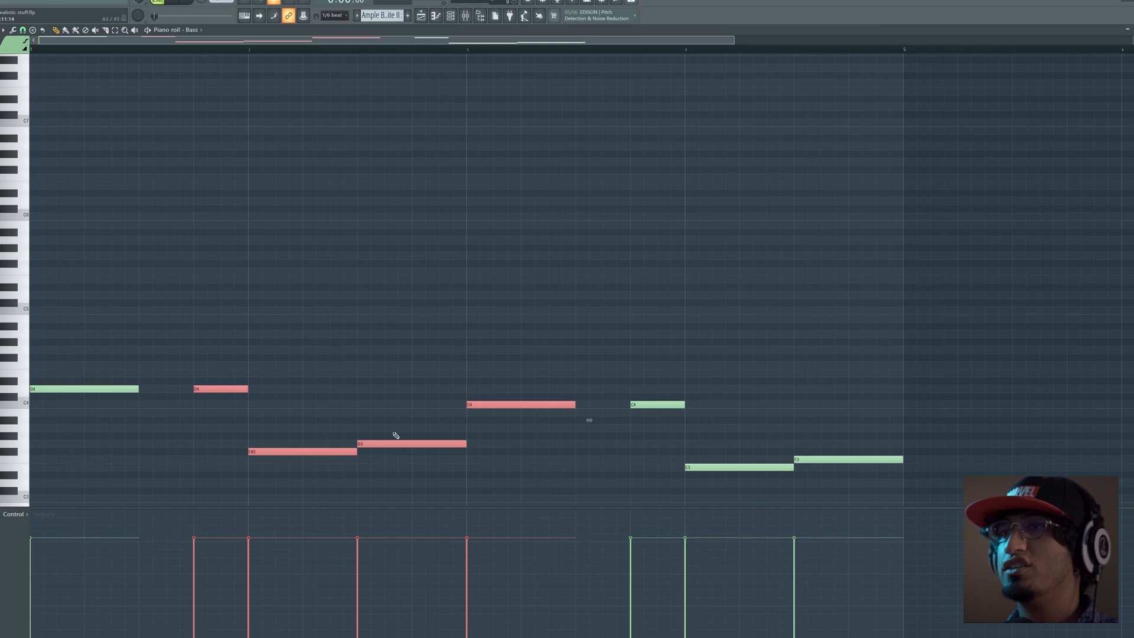
{"action": "left_click", "coordinate": [213, 347], "text": "ctrl"}
Add short G#7 and G7 effect notes right after the long D4 and C4 bass notes, and play the pattern.
{"action": "left_click_drag", "start_coordinate": [147, 413], "coordinate": [148, 413]}
{"action": "left_click", "coordinate": [159, 322], "text": "ctrl"}
{"action": "mouse_move", "coordinate": [140, 174]}
{"action": "left_mouse_down"}
{"action": "mouse_move", "coordinate": [135, 112]}
{"action": "mouse_move", "coordinate": [136, 254]}
{"action": "mouse_move", "coordinate": [123, 62]}
{"action": "mouse_move", "coordinate": [138, 86]}
{"action": "mouse_move", "coordinate": [137, 58]}
{"action": "left_mouse_up"}
{"action": "scroll", "coordinate": [145, 89], "scroll_direction": "up", "scroll_amount": 3}
{"action": "scroll", "coordinate": [499, 170], "scroll_direction": "down", "scroll_amount": 3}
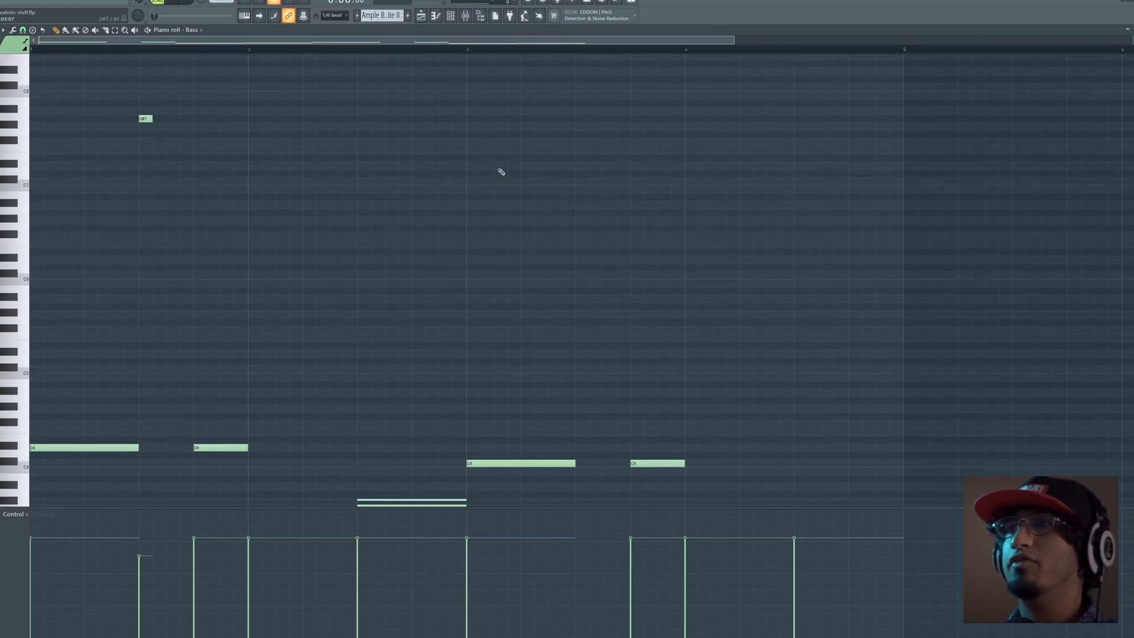
{"action": "left_click_drag", "start_coordinate": [579, 75], "coordinate": [579, 68]}
{"action": "key", "text": "space"}
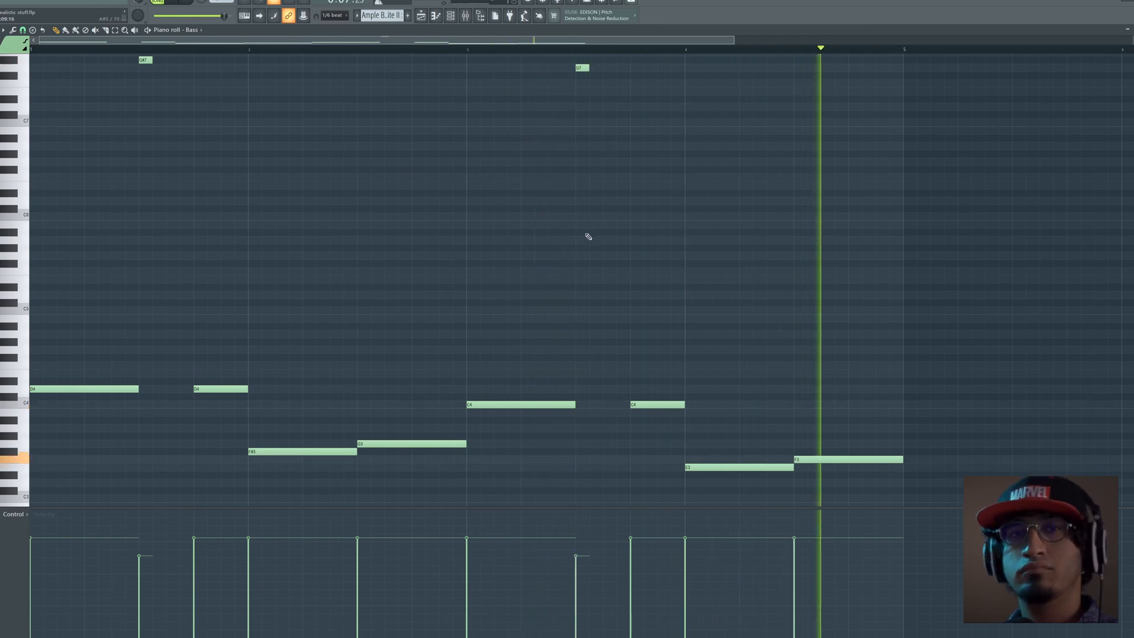
{"action": "key", "text": "space"}
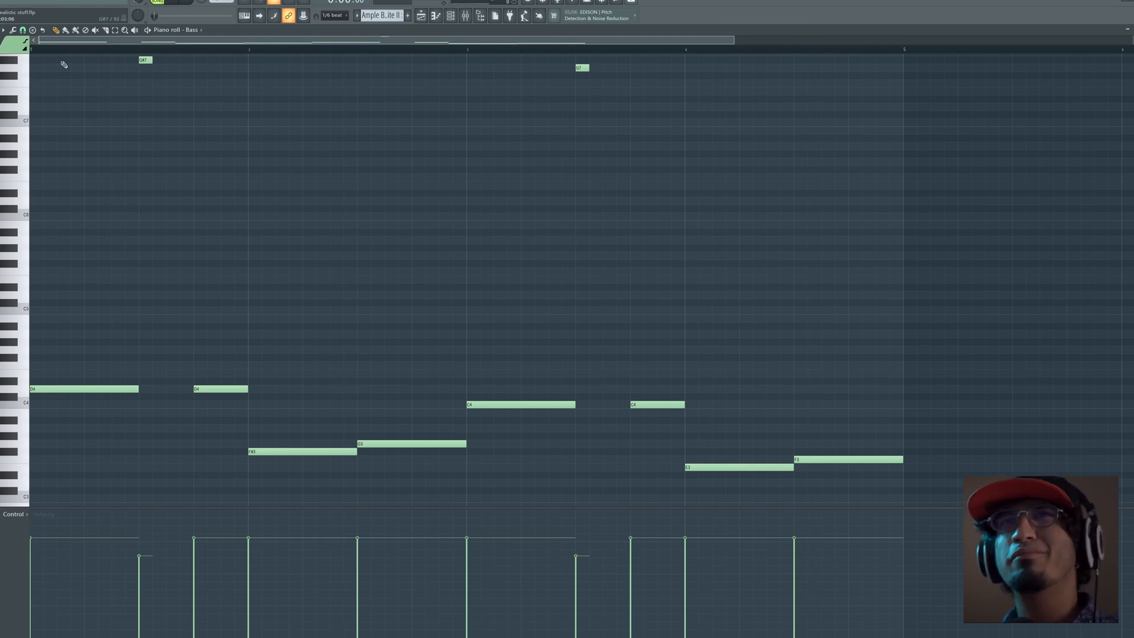
Randomize the velocities of the bass notes slightly with the piano roll randomizer, accept it, and play the pattern.
{"action": "left_click", "coordinate": [12, 30]}
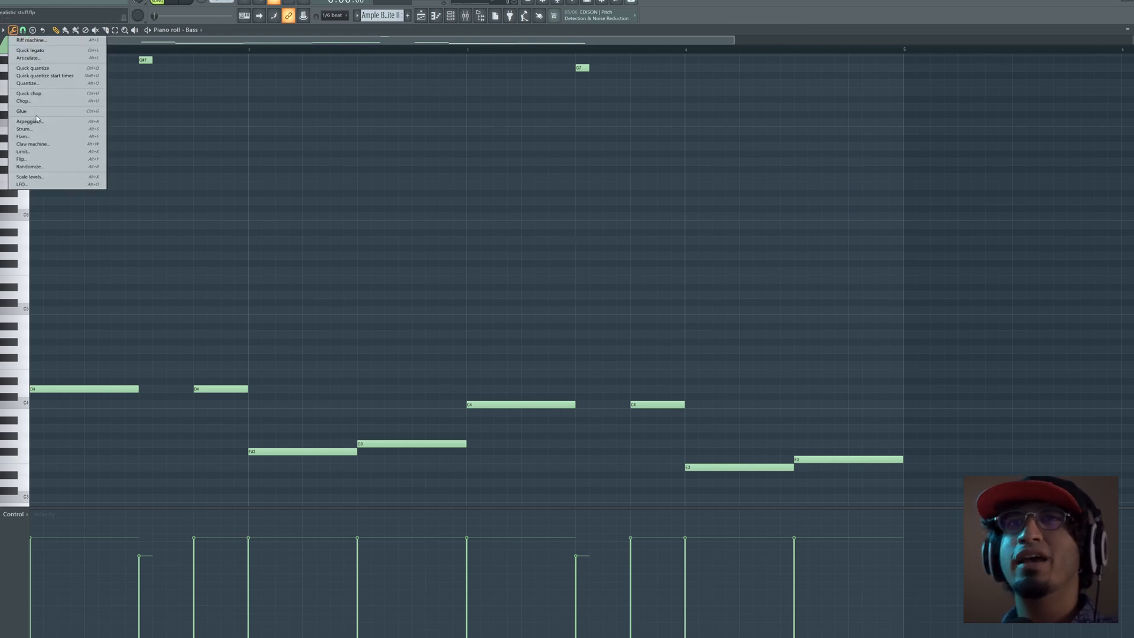
{"action": "left_click", "coordinate": [49, 167]}
{"action": "left_click_drag", "start_coordinate": [555, 355], "coordinate": [555, 366]}
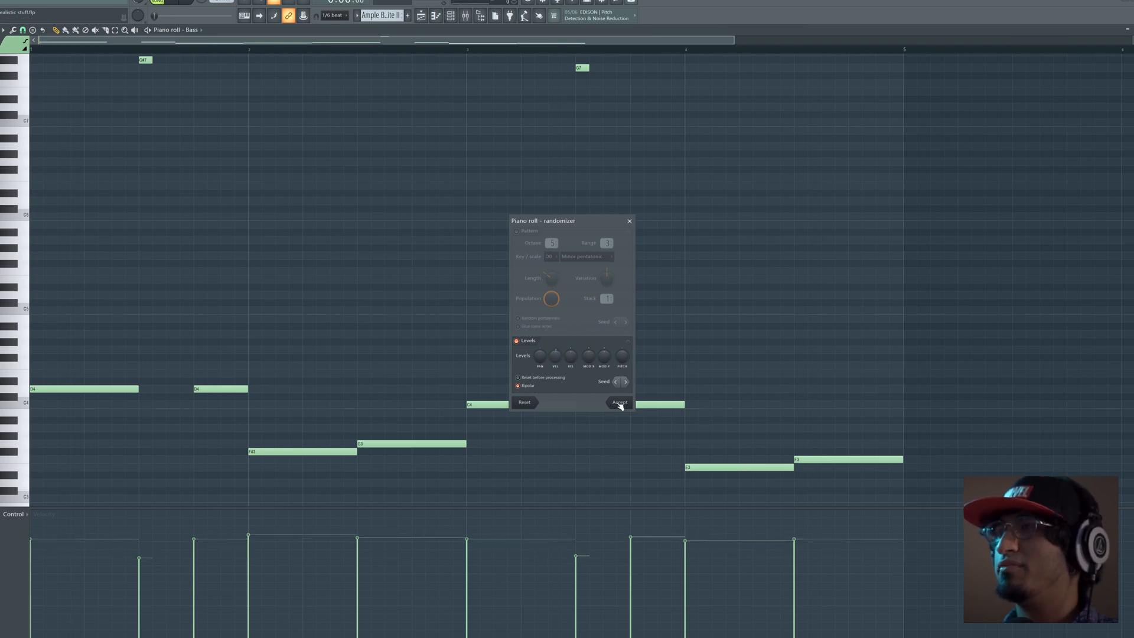
{"action": "left_click", "coordinate": [620, 405]}
{"action": "key", "text": "space"}
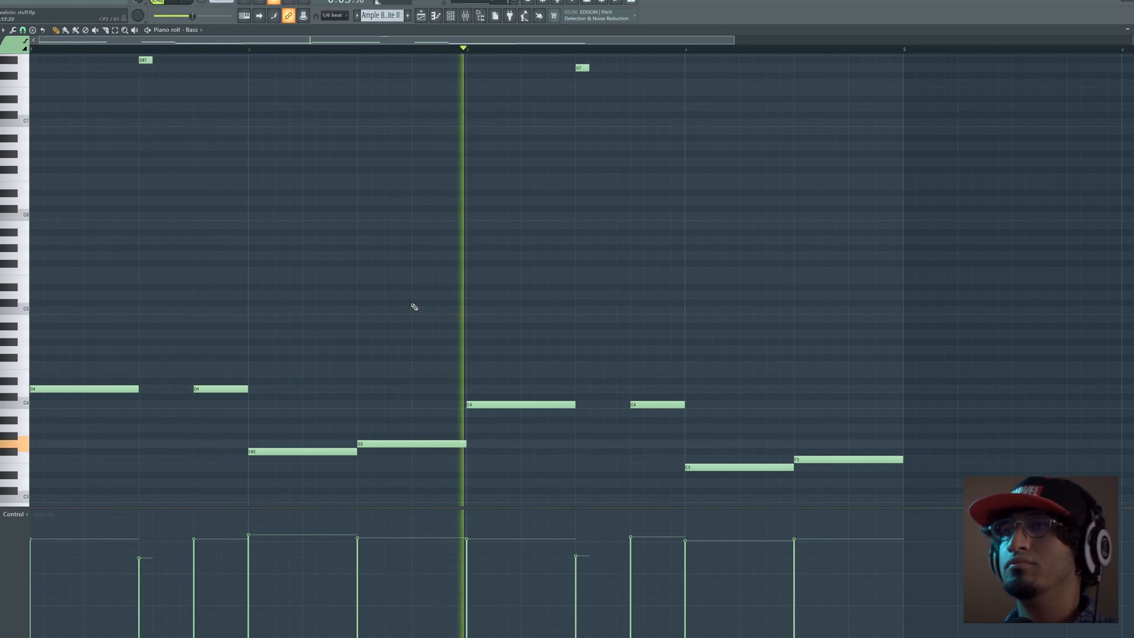
{"action": "key", "text": "space"}
{"action": "key", "text": "space"}
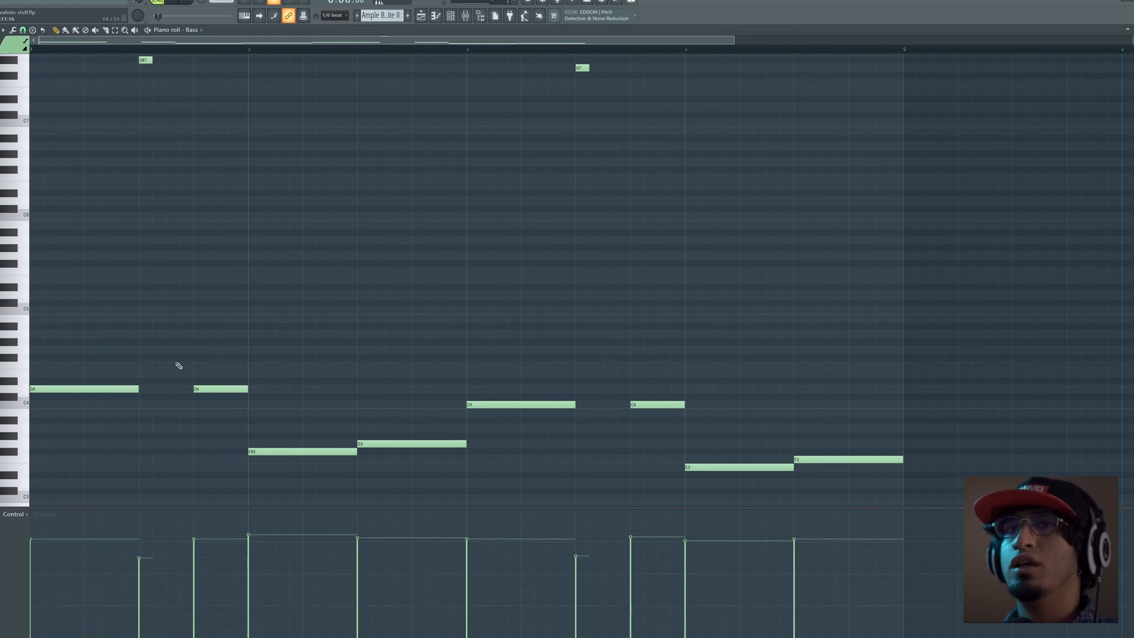
{"action": "scroll", "coordinate": [413, 312], "scroll_direction": "up", "scroll_amount": 2}
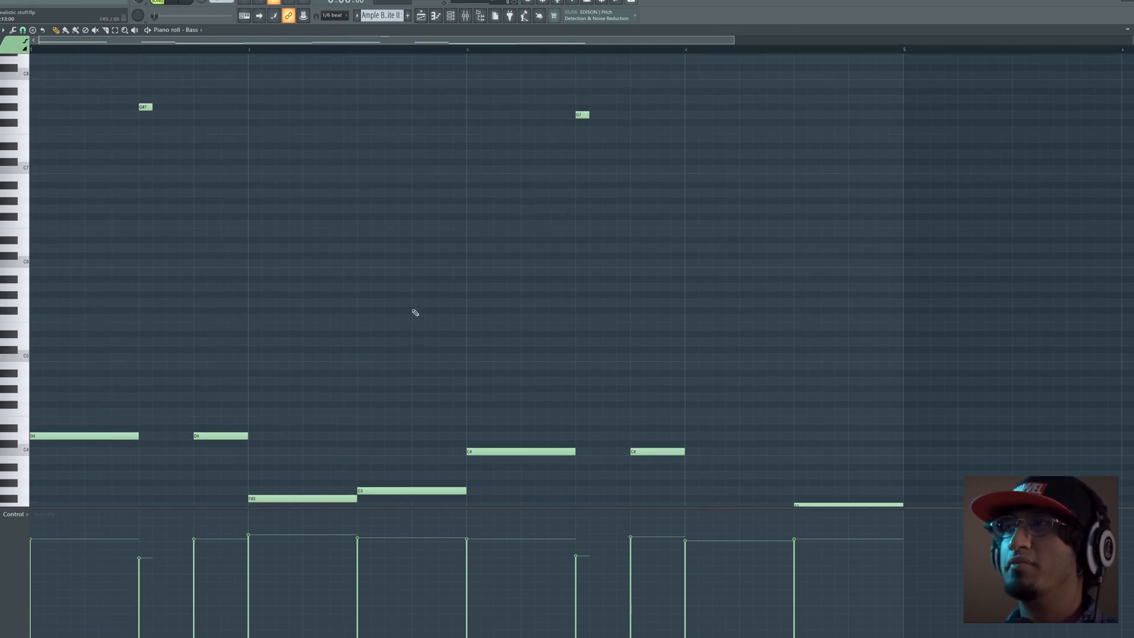
{"action": "scroll", "coordinate": [311, 297], "scroll_direction": "down", "scroll_amount": 1}
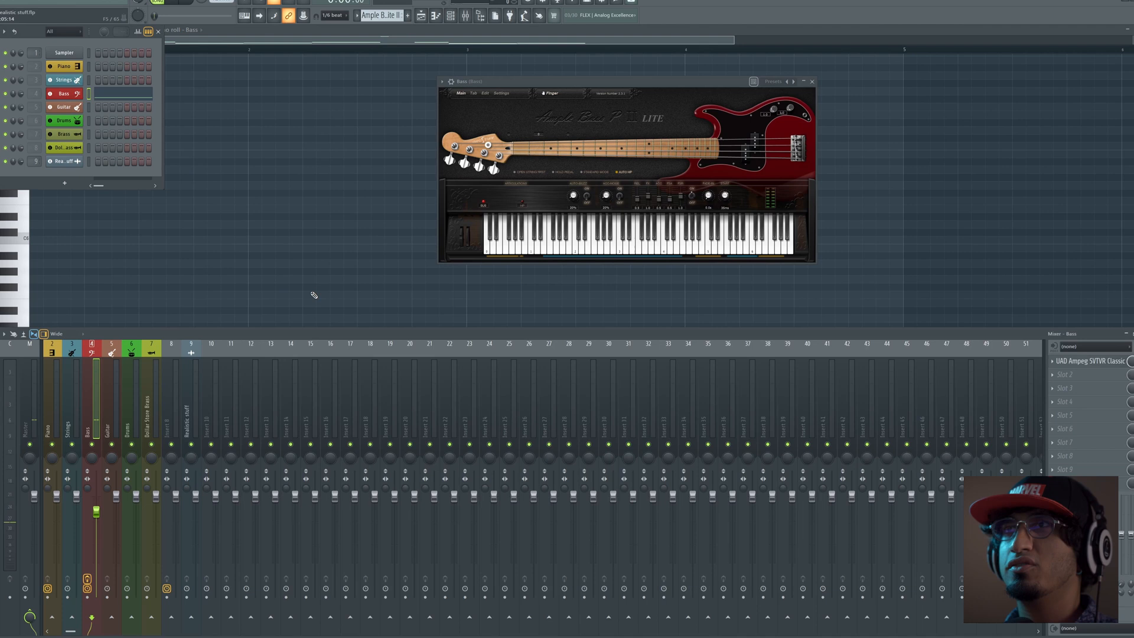
Return to the playlist, unmute the Drums track alongside the bass, and play both together.
{"action": "key", "text": "F5"}
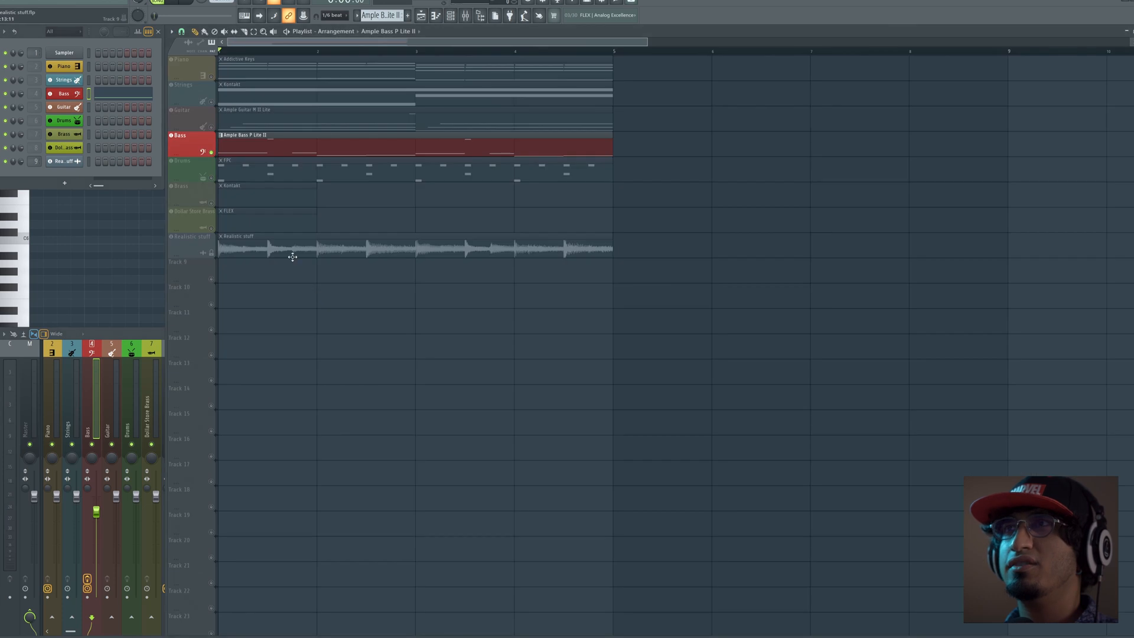
{"action": "left_click", "coordinate": [213, 177]}
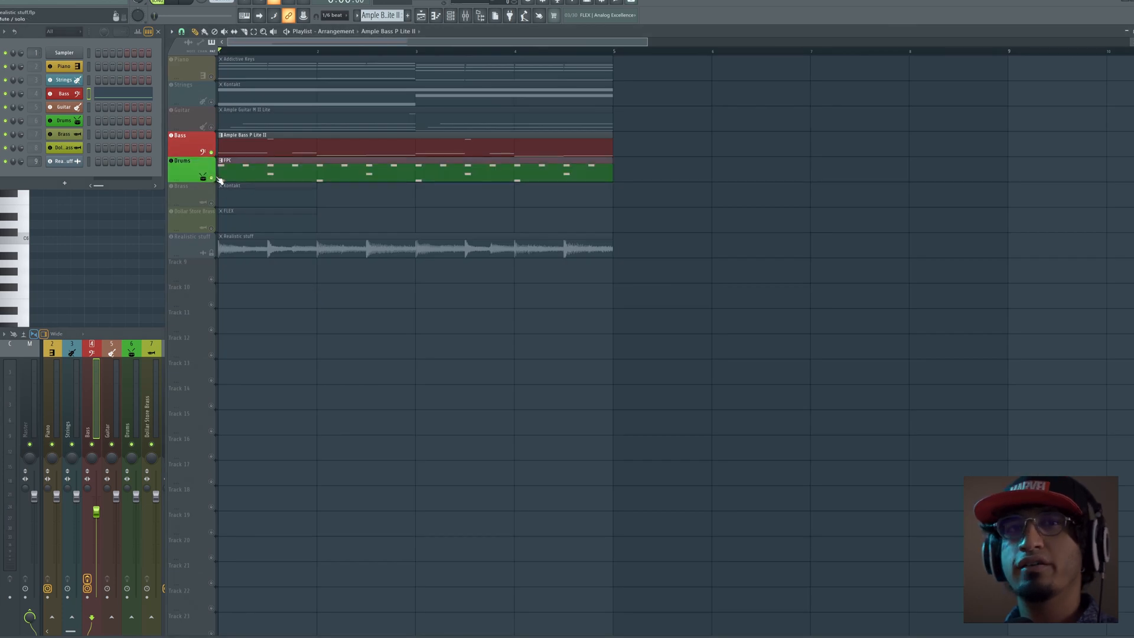
{"action": "key", "text": "space"}
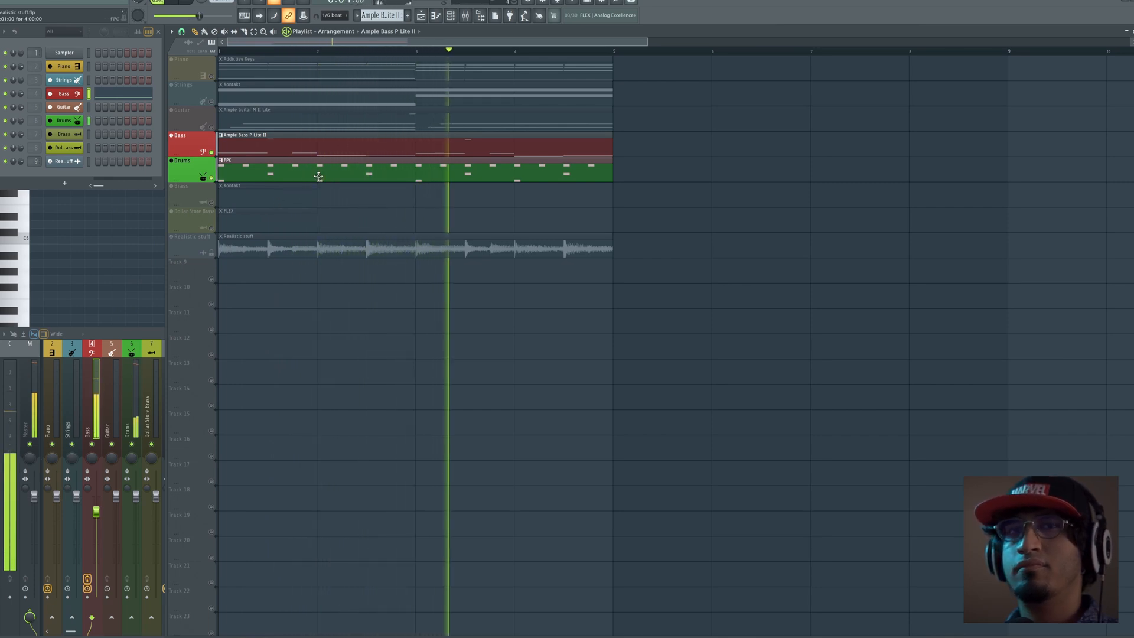
{"action": "key", "text": "space"}
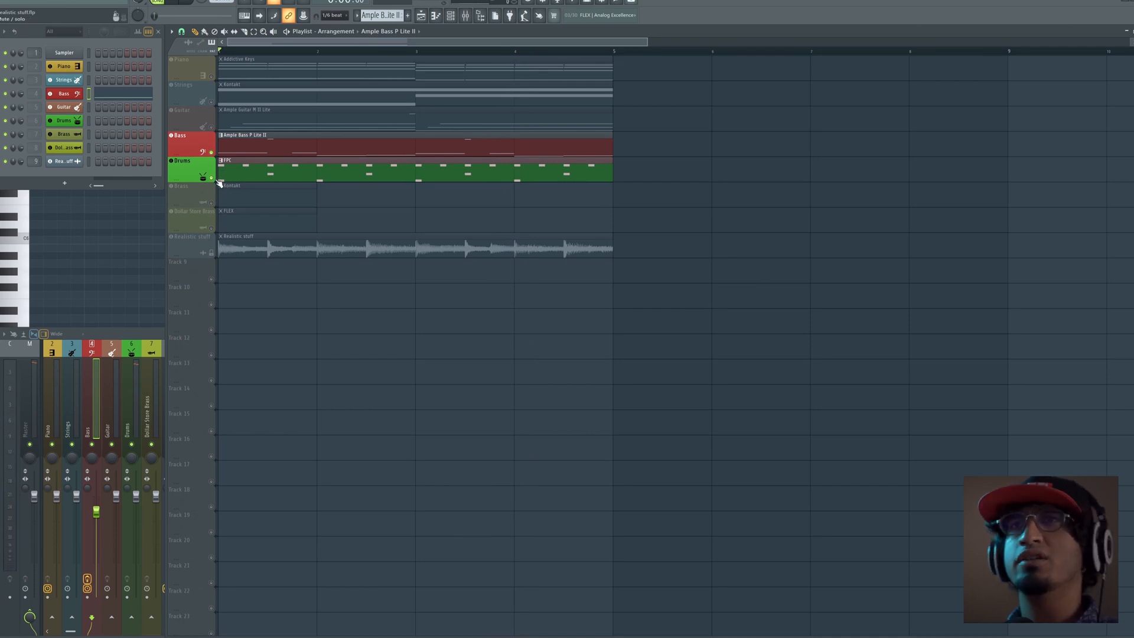
Solo the Drums track, play it, and open its FPC clip in the piano roll.
{"action": "right_click", "coordinate": [214, 179]}
{"action": "key", "text": "space"}
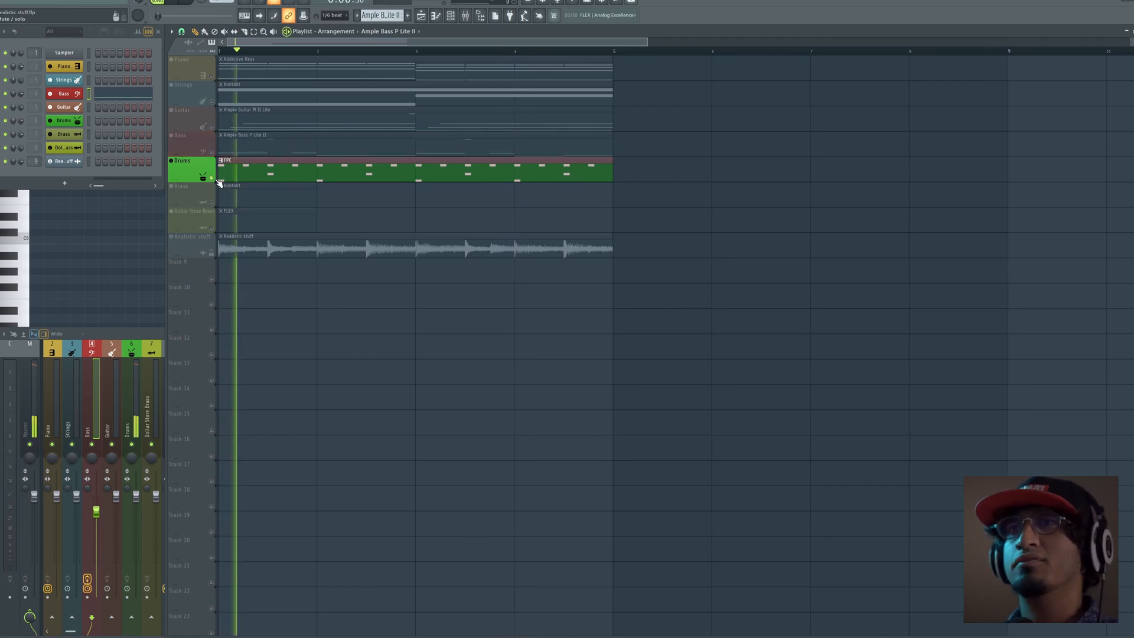
{"action": "double_click", "coordinate": [257, 174]}
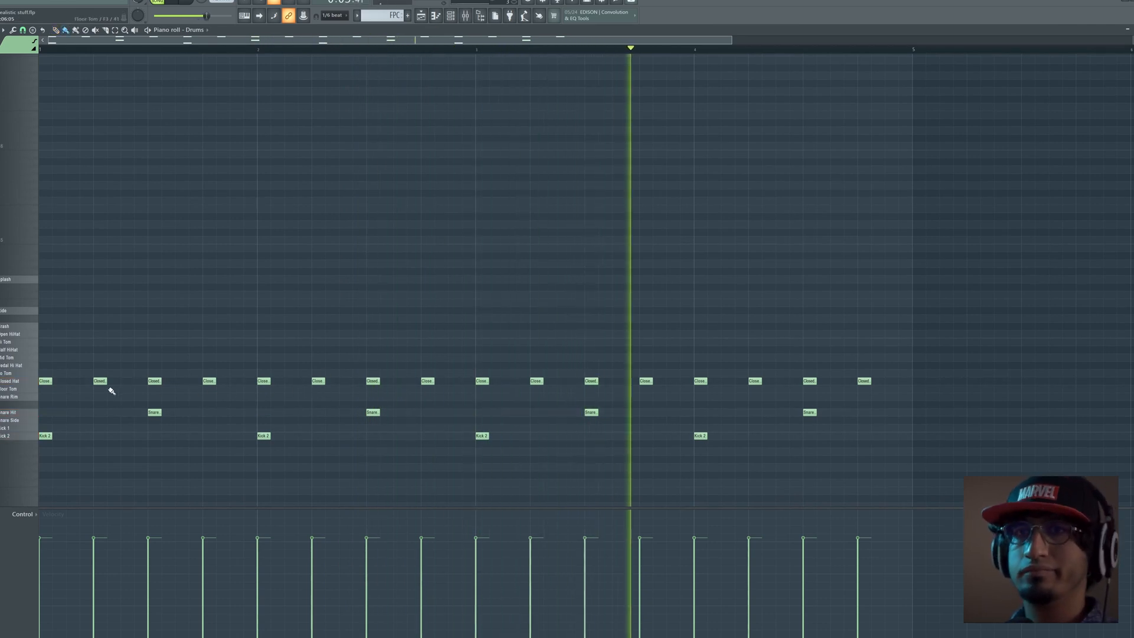
Paint a continuous run of Closed Hat notes from the middle of beat 1 into bar 4, then stop playback.
{"action": "left_click_drag", "start_coordinate": [69, 380], "coordinate": [791, 380]}
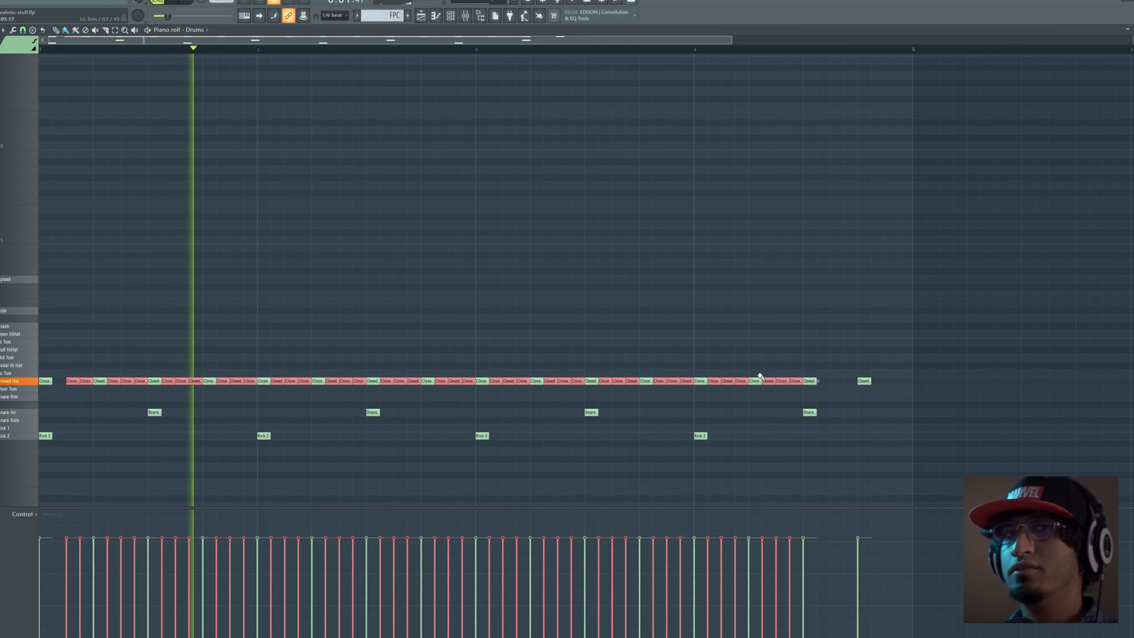
{"action": "key", "text": "space"}
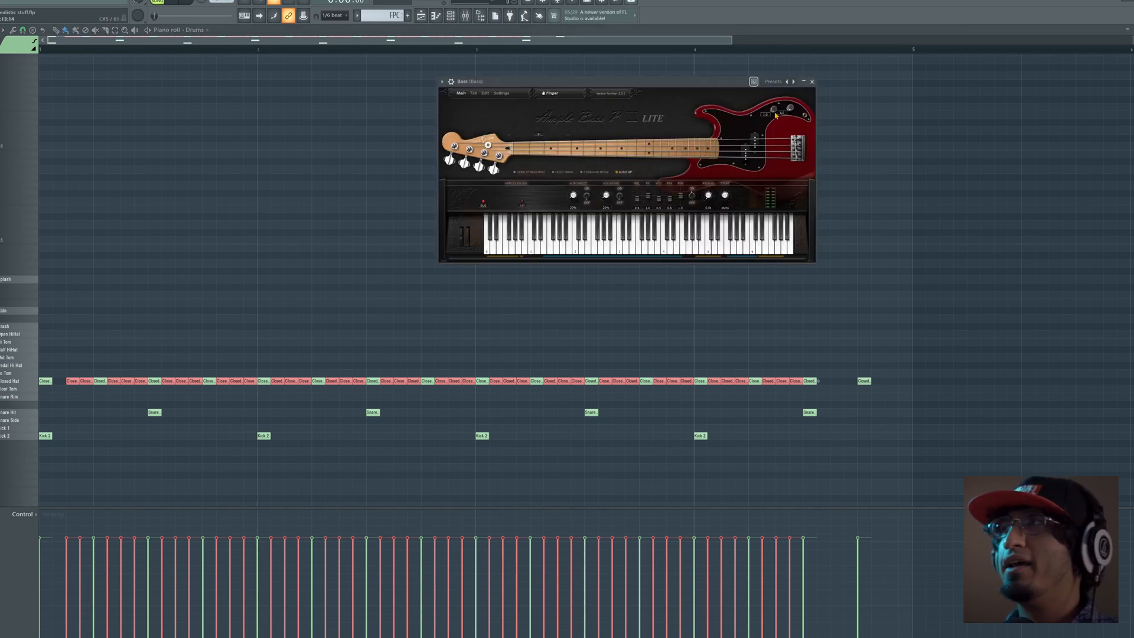
Close the bass instrument's window and open the Drums channel's FPC instrument over the piano roll.
{"action": "left_click", "coordinate": [812, 81]}
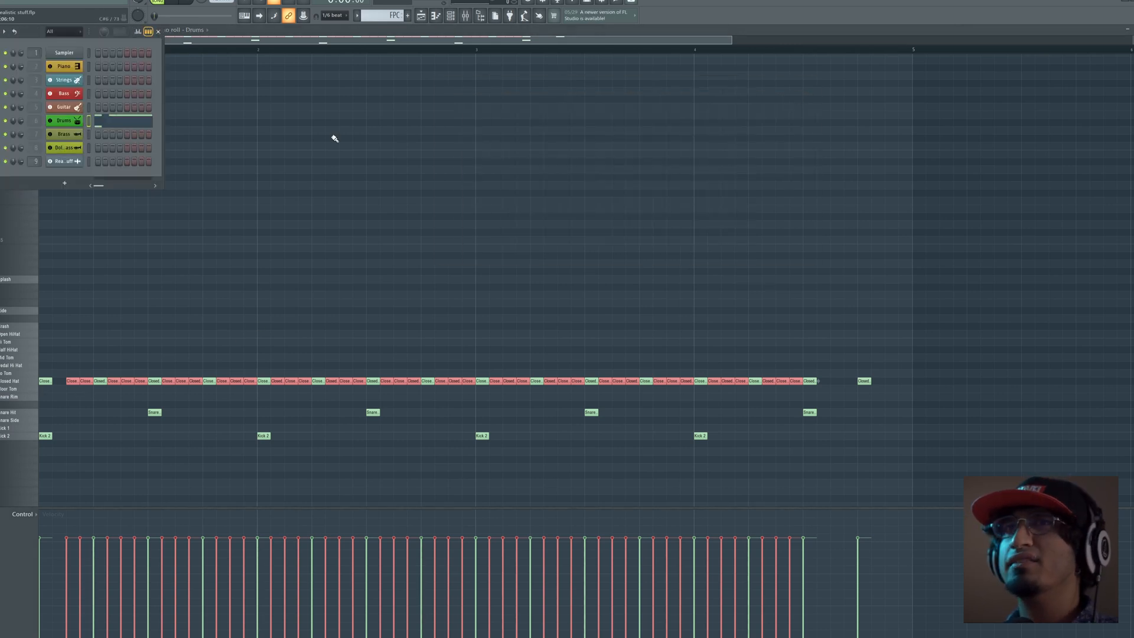
{"action": "left_click", "coordinate": [65, 122]}
{"action": "left_click_drag", "start_coordinate": [118, 127], "coordinate": [281, 146]}
Examine the velocity layers of the Closed Hat pad by triggering it at different strengths and looking through the layer list.
{"action": "left_click", "coordinate": [322, 289]}
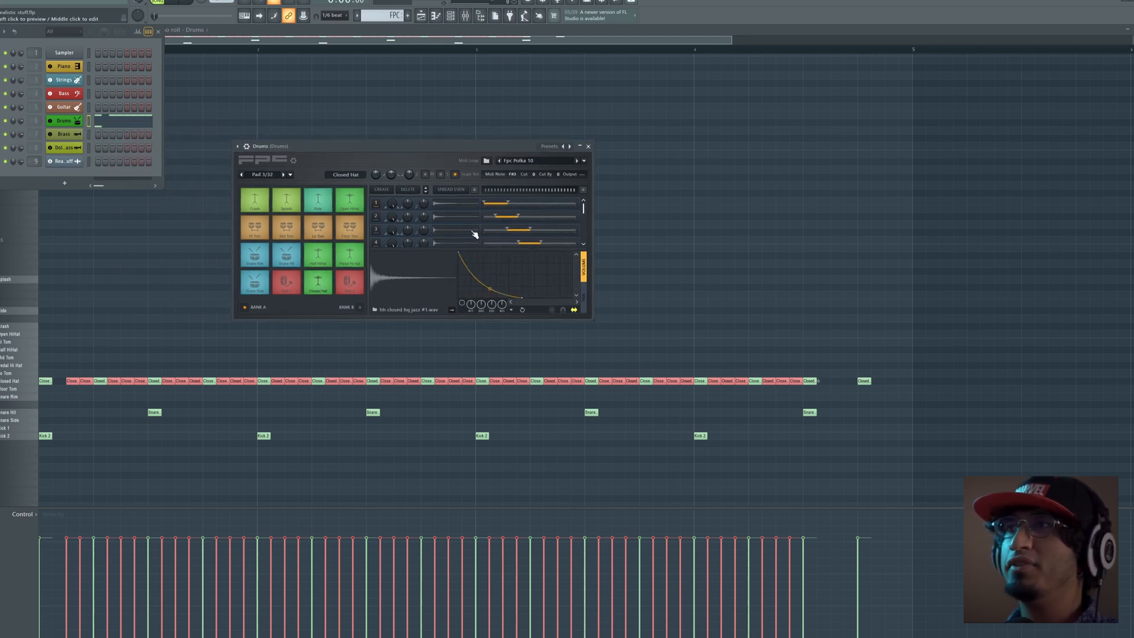
{"action": "scroll", "coordinate": [502, 213], "scroll_direction": "down", "scroll_amount": 5}
{"action": "scroll", "coordinate": [502, 222], "scroll_direction": "up", "scroll_amount": 5}
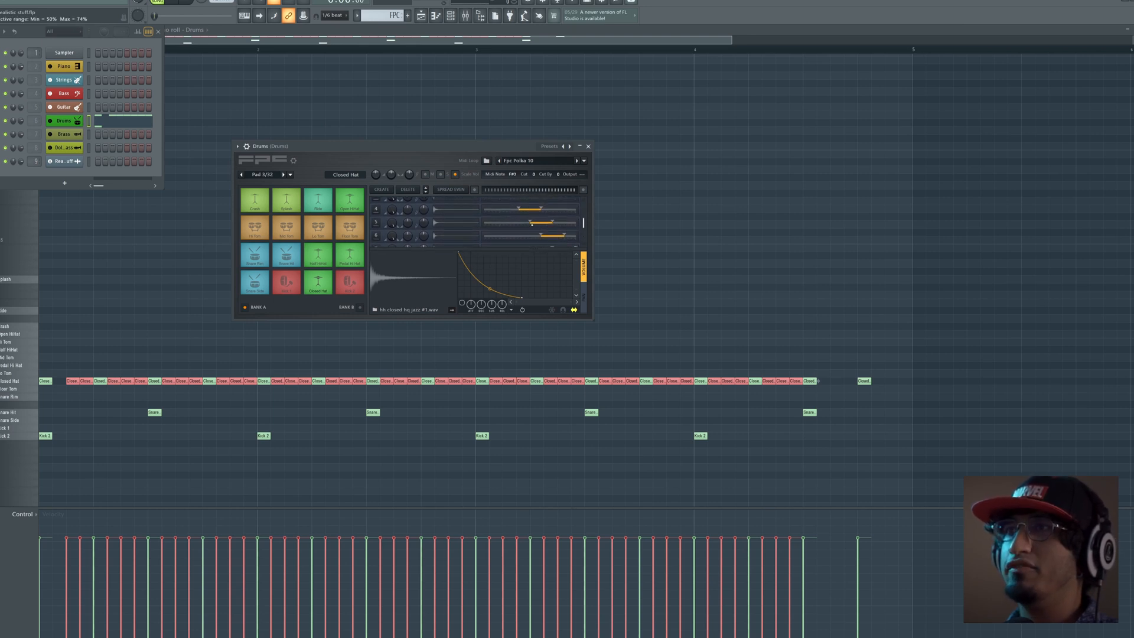
{"action": "left_click_drag", "start_coordinate": [326, 278], "coordinate": [327, 289]}
{"action": "left_click", "coordinate": [329, 280]}
{"action": "left_click", "coordinate": [329, 274]}
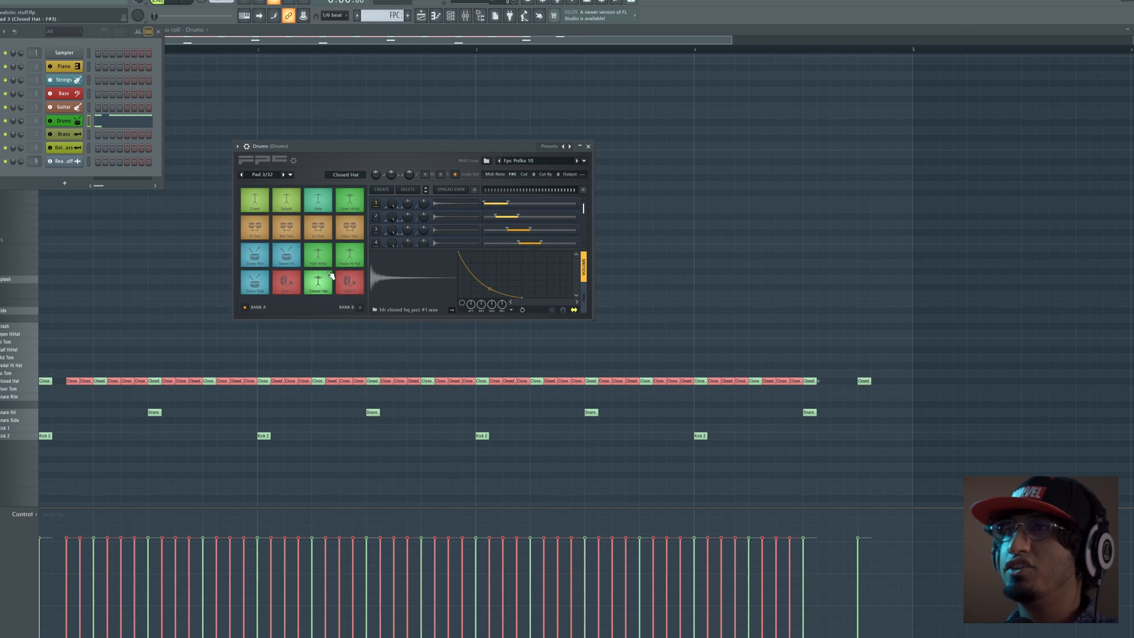
{"action": "left_click", "coordinate": [329, 275]}
{"action": "left_click", "coordinate": [329, 277]}
{"action": "left_click", "coordinate": [330, 283]}
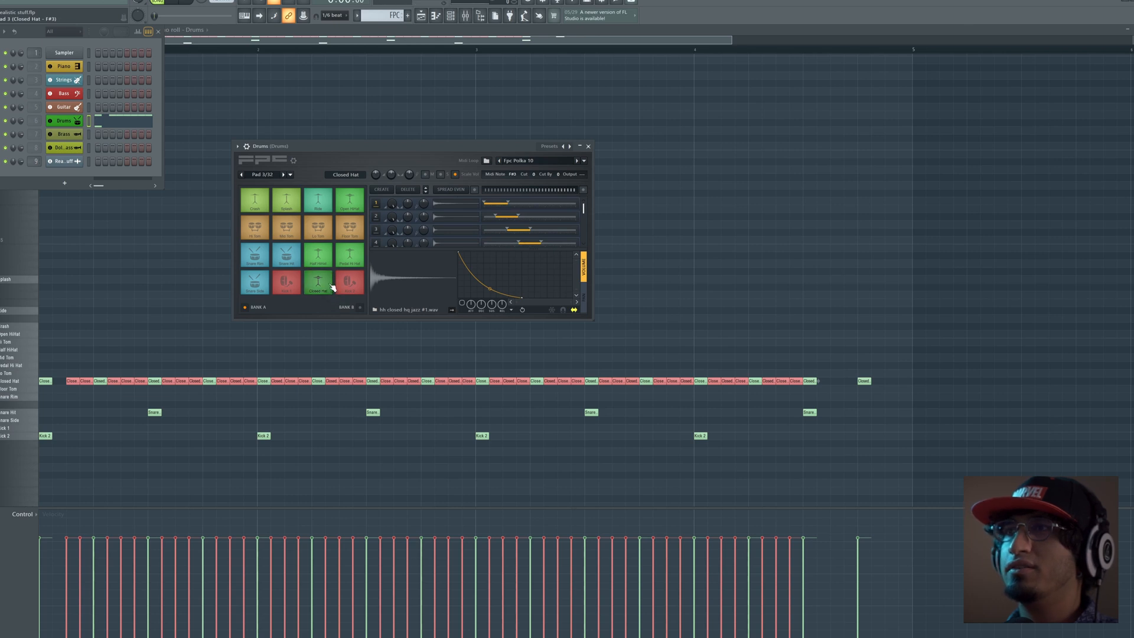
{"action": "scroll", "coordinate": [584, 208], "scroll_direction": "down", "scroll_amount": 3}
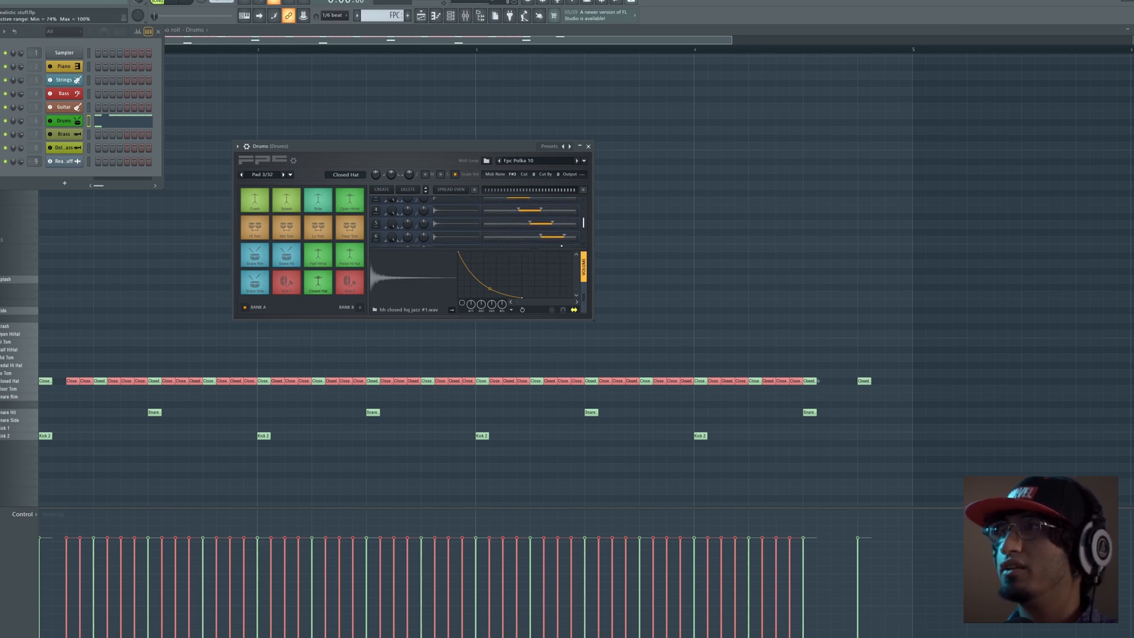
Enlarge the FPC window to fit all eight Closed Hat layers and trigger the pad at different velocities.
{"action": "left_click_drag", "start_coordinate": [595, 321], "coordinate": [641, 401]}
{"action": "left_click", "coordinate": [320, 278]}
{"action": "left_click", "coordinate": [320, 269]}
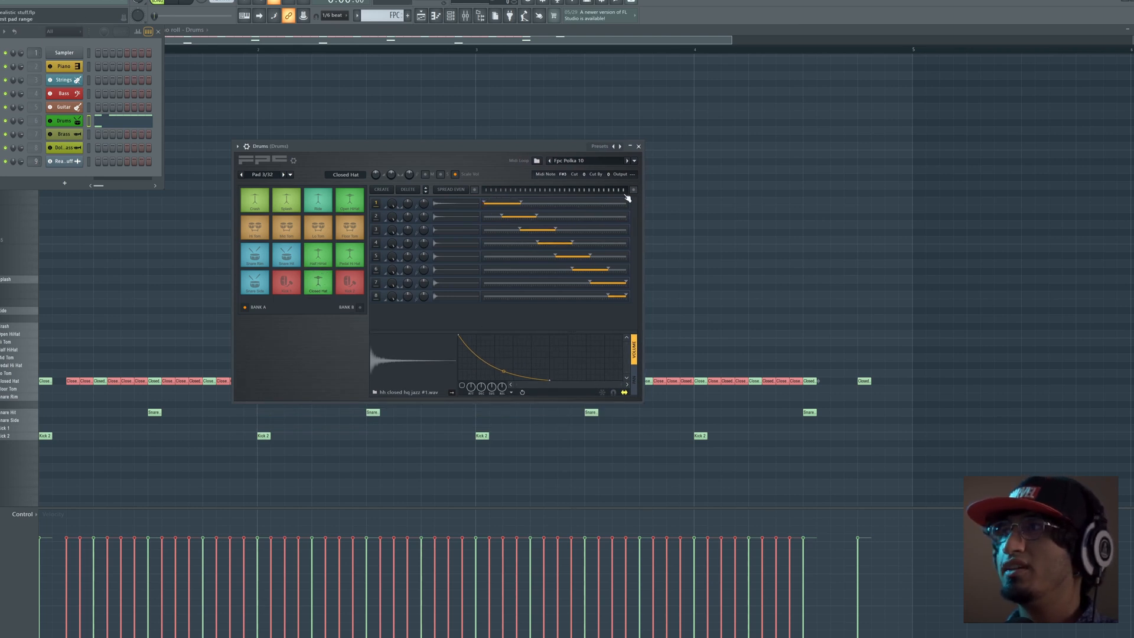
{"action": "left_click_drag", "start_coordinate": [311, 272], "coordinate": [318, 291]}
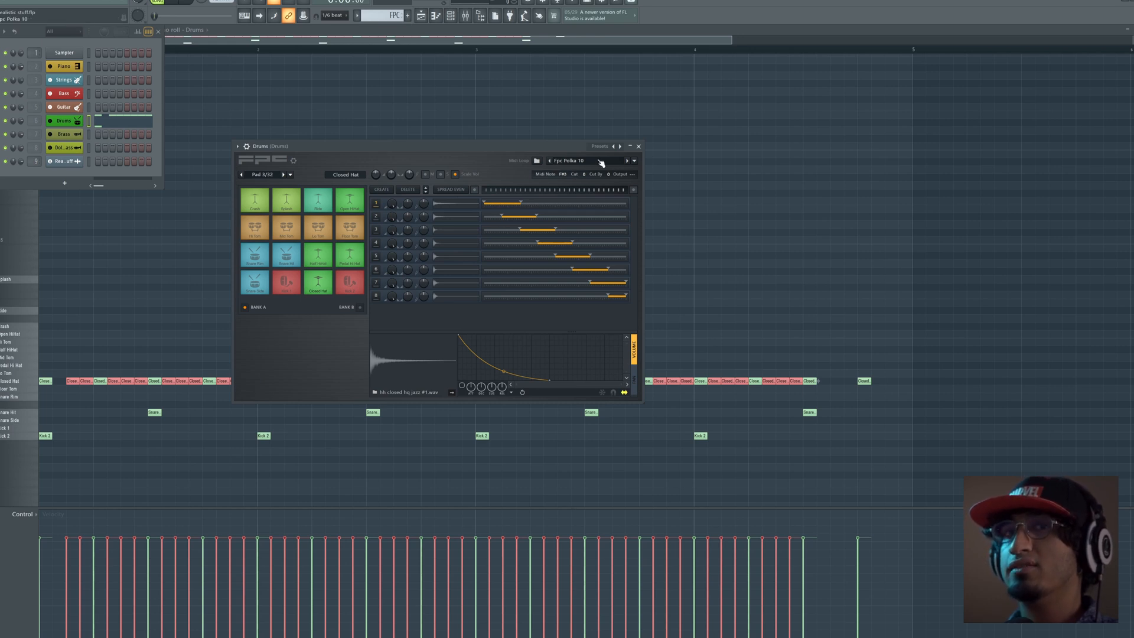
Turn on random triggering of overlapping layers for the Closed Hat pad while playing the pattern.
{"action": "key", "text": "space"}
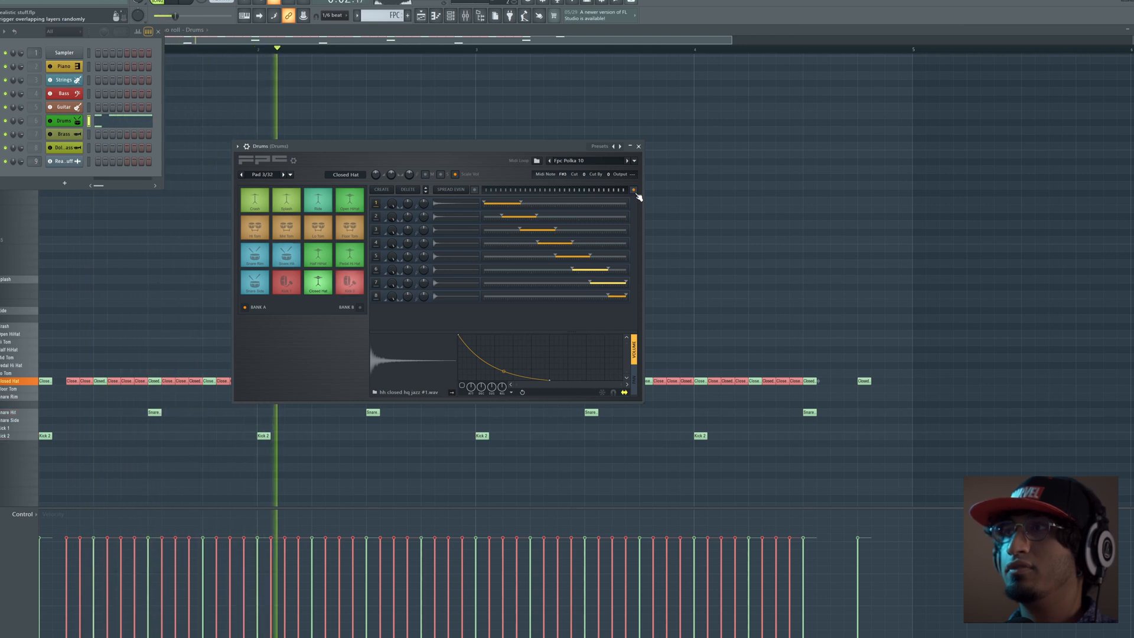
{"action": "key", "text": "space"}
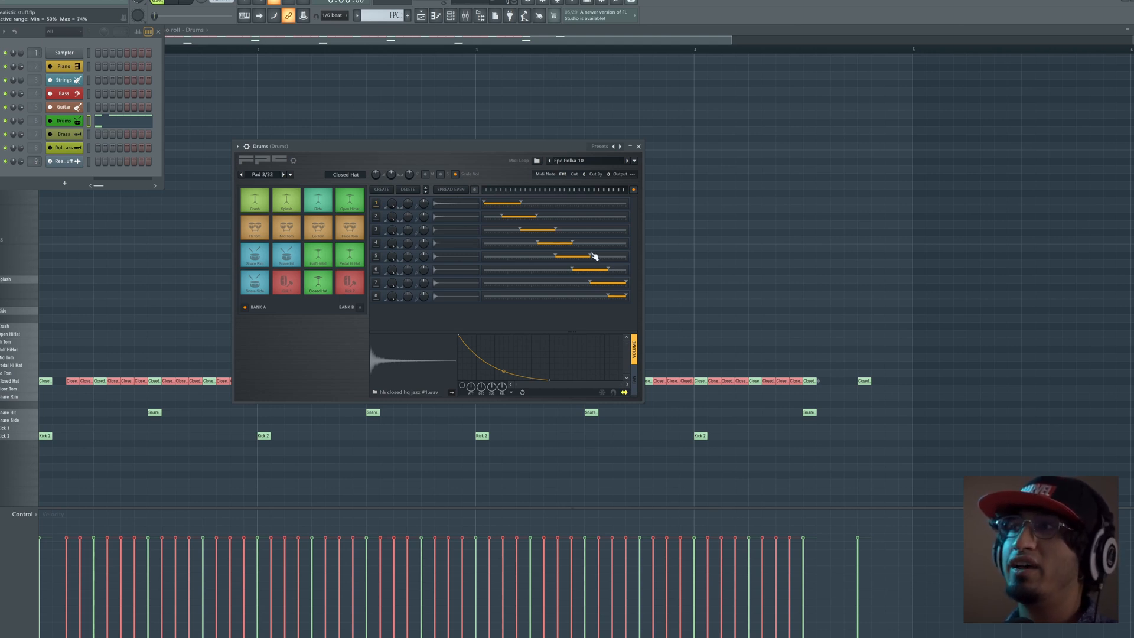
Try a wider velocity range on the fifth Closed Hat layer during playback, then undo the painted run of hat notes.
{"action": "left_click_drag", "start_coordinate": [593, 257], "coordinate": [599, 258]}
{"action": "key", "text": "space"}
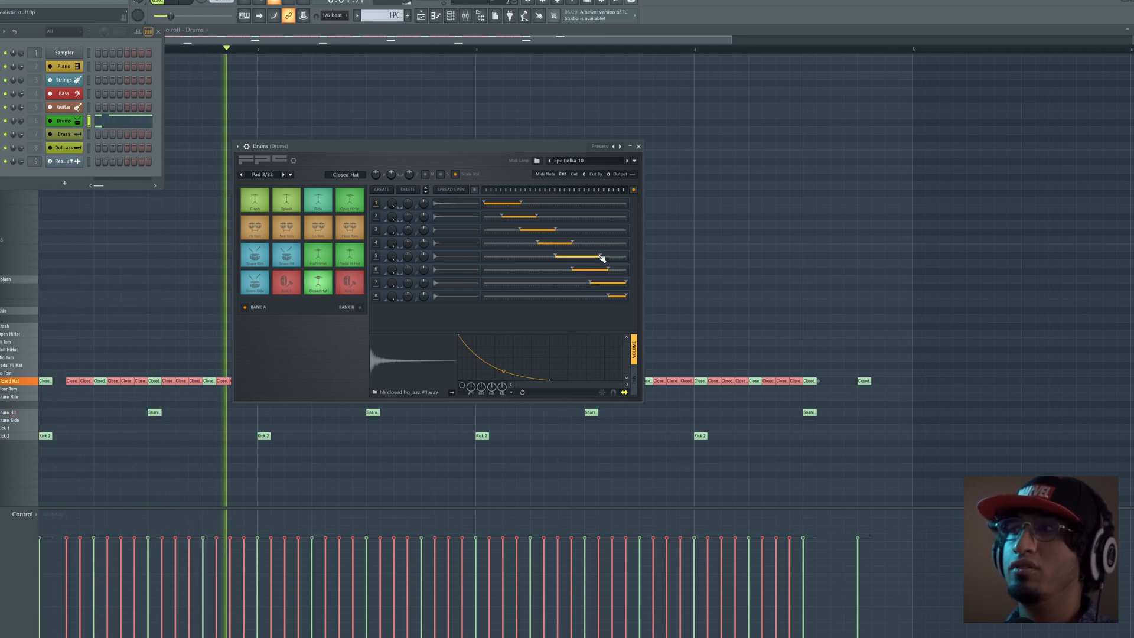
{"action": "key", "text": "space"}
{"action": "key", "text": "ctrl+z"}
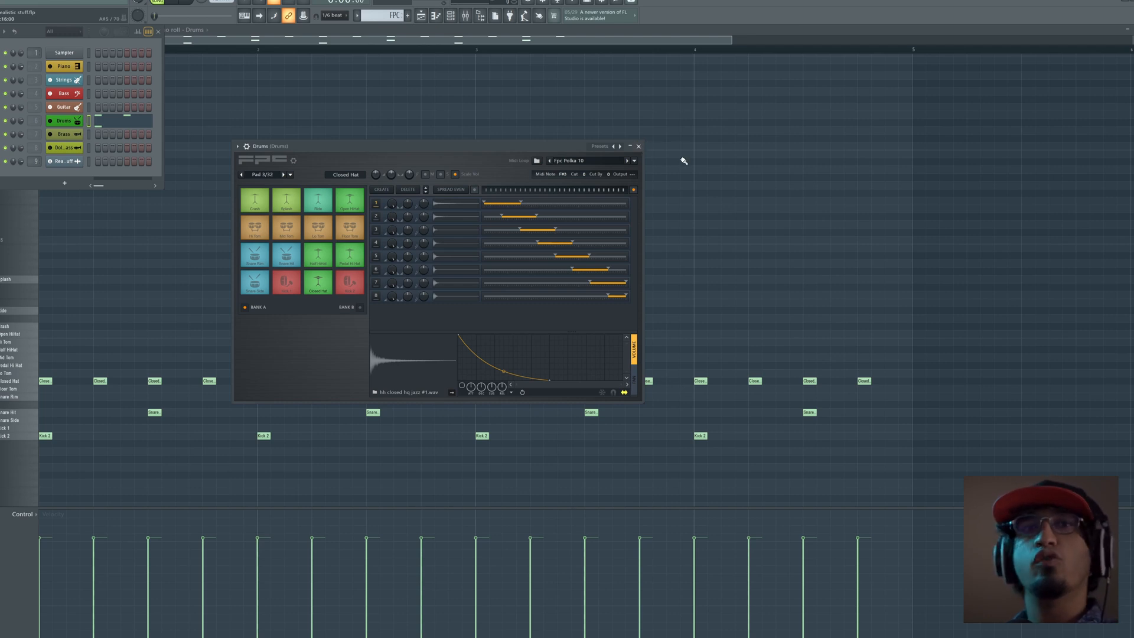
Close the FPC window and hide the channel rack, then play the basic drum pattern.
{"action": "left_click", "coordinate": [639, 147]}
{"action": "key", "text": "F6"}
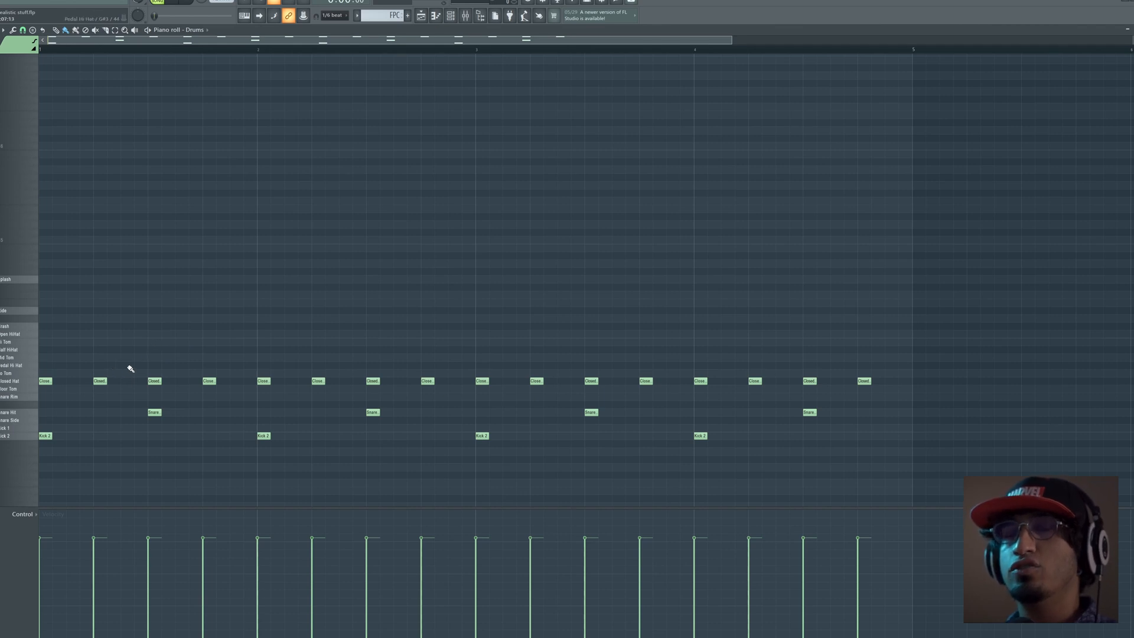
{"action": "key", "text": "space"}
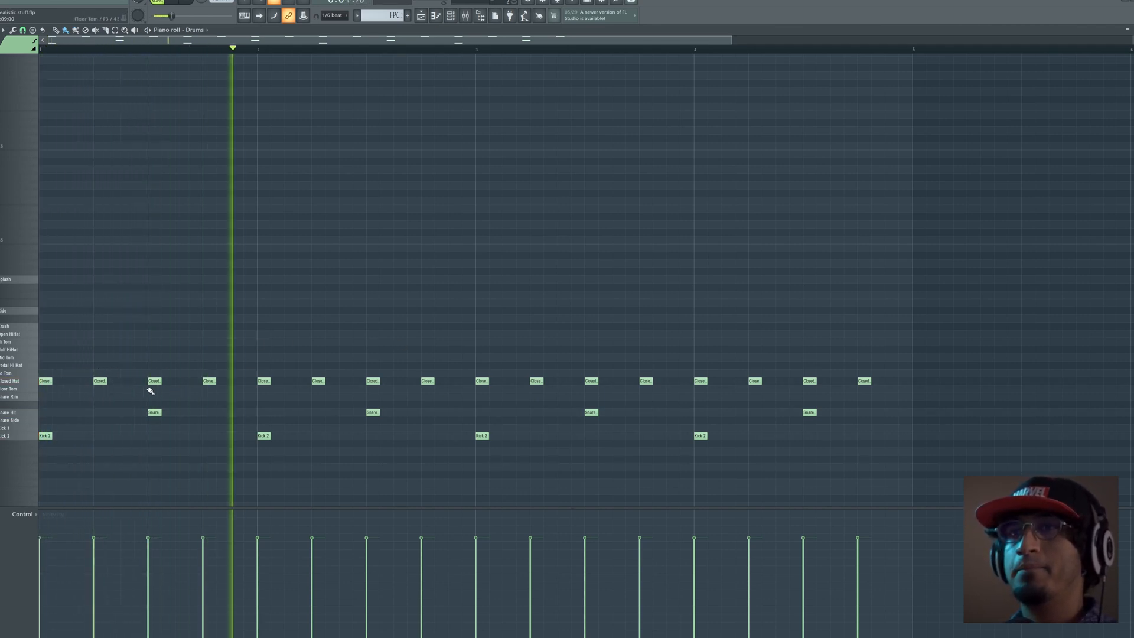
{"action": "key", "text": "space"}
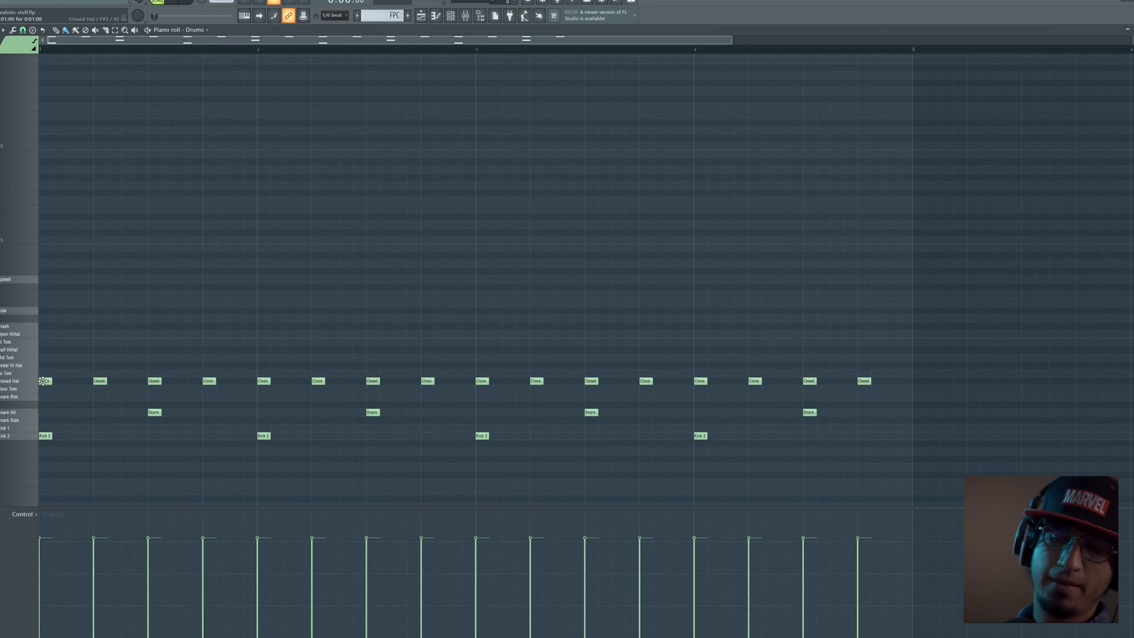
Try two extra Closed Hat notes just before beat 2 of bar 1 during playback, then remove them.
{"action": "left_click_drag", "start_coordinate": [71, 373], "coordinate": [71, 382]}
{"action": "left_click", "coordinate": [86, 381]}
{"action": "key", "text": "space"}
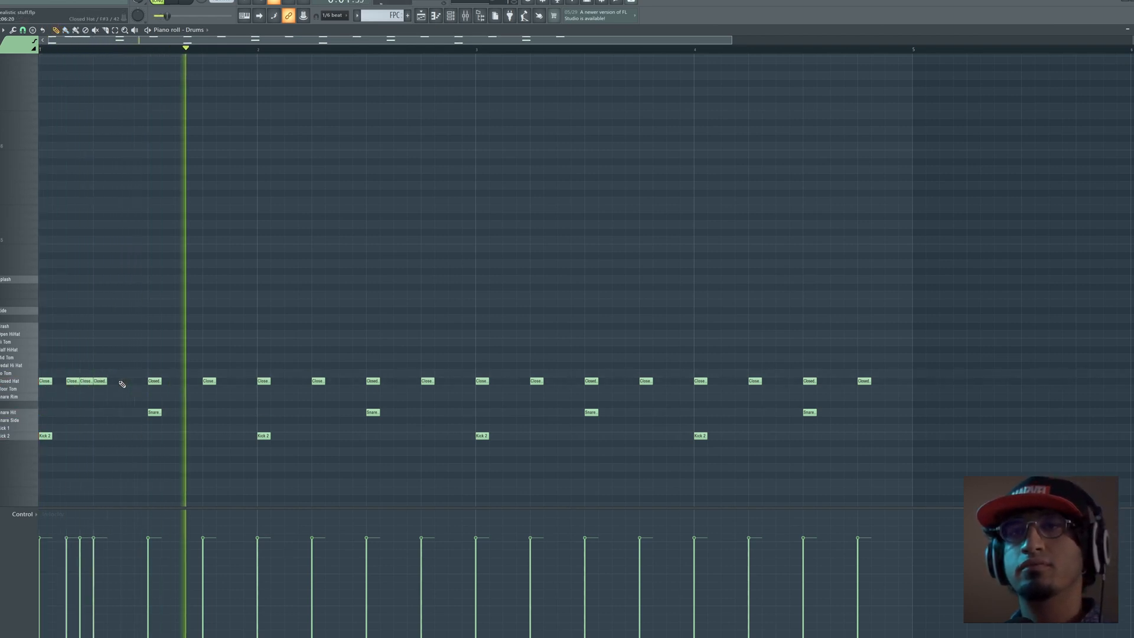
{"action": "key", "text": "space"}
{"action": "right_click", "coordinate": [71, 381]}
{"action": "right_click", "coordinate": [85, 381]}
{"action": "right_click", "coordinate": [98, 380]}
Add a Closed Hat note halfway between beats 2 and 3 of bar 1, restore the beat 2 hat, and play the pattern.
{"action": "left_click", "coordinate": [113, 383]}
{"action": "left_click", "coordinate": [126, 383]}
{"action": "left_click_drag", "start_coordinate": [112, 382], "coordinate": [99, 384]}
{"action": "key", "text": "space"}
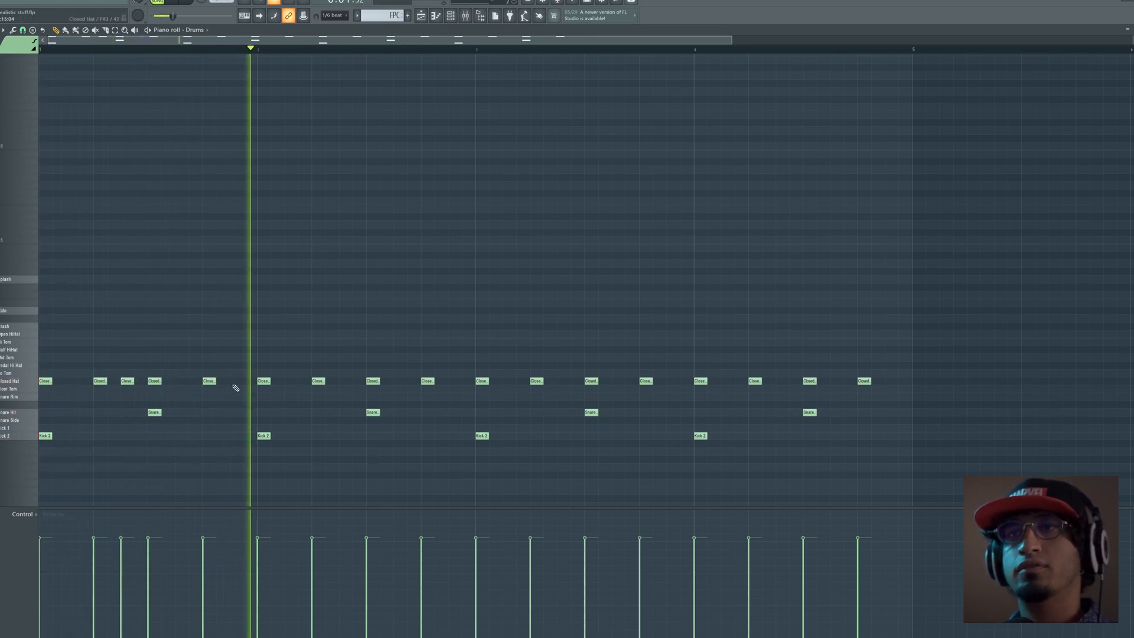
Continue the offbeat Closed Hat notes after beats 2 and 4 through bar 4, ending after beat 3, and show the channel rack.
{"action": "left_click", "coordinate": [345, 383]}
{"action": "left_click", "coordinate": [454, 383]}
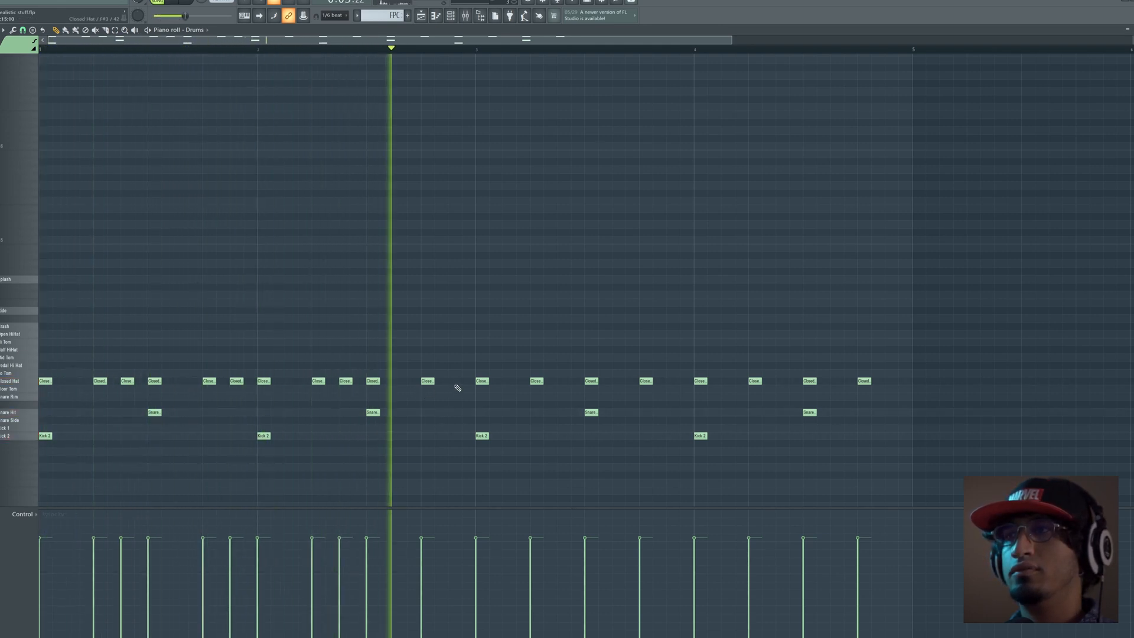
{"action": "left_click", "coordinate": [562, 383]}
{"action": "left_click", "coordinate": [673, 383]}
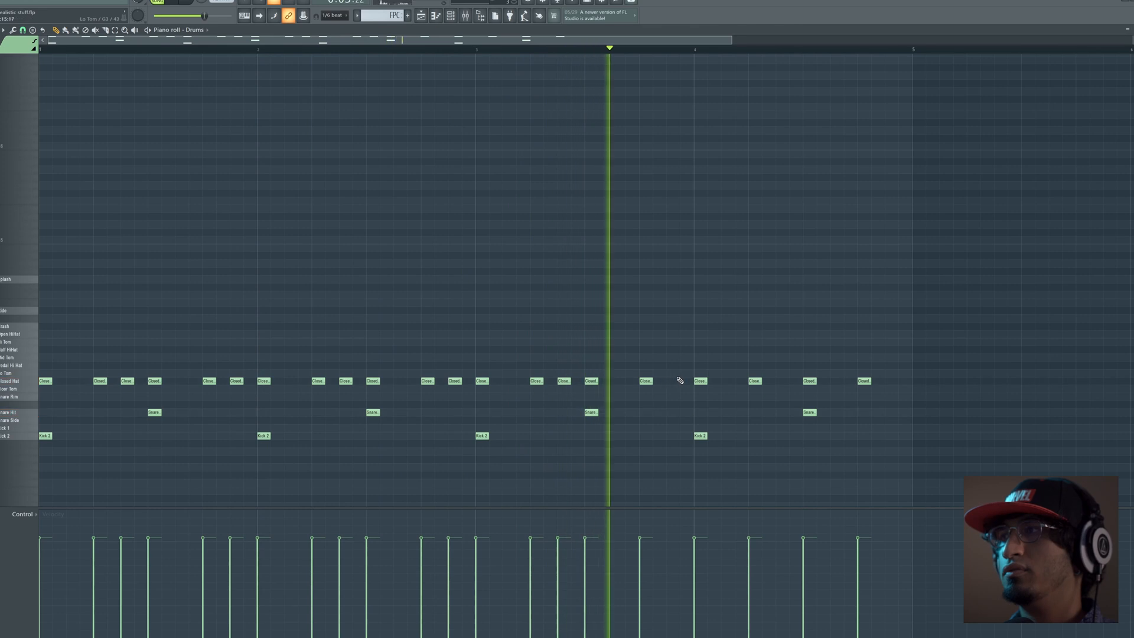
{"action": "left_click", "coordinate": [782, 382]}
{"action": "left_click", "coordinate": [836, 382]}
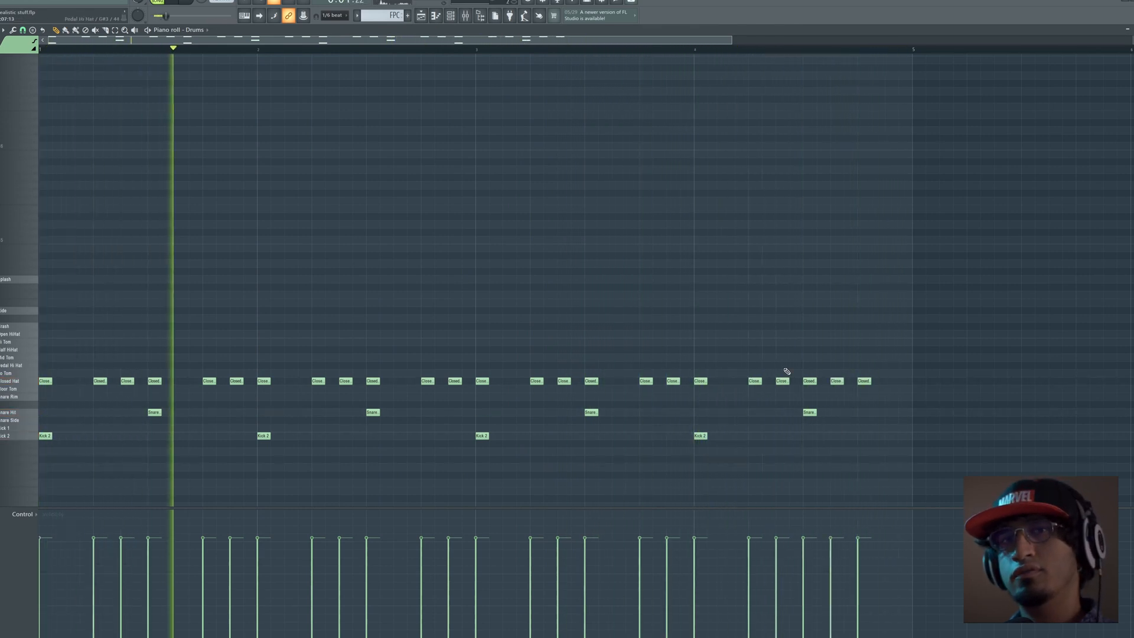
{"action": "key", "text": "F6"}
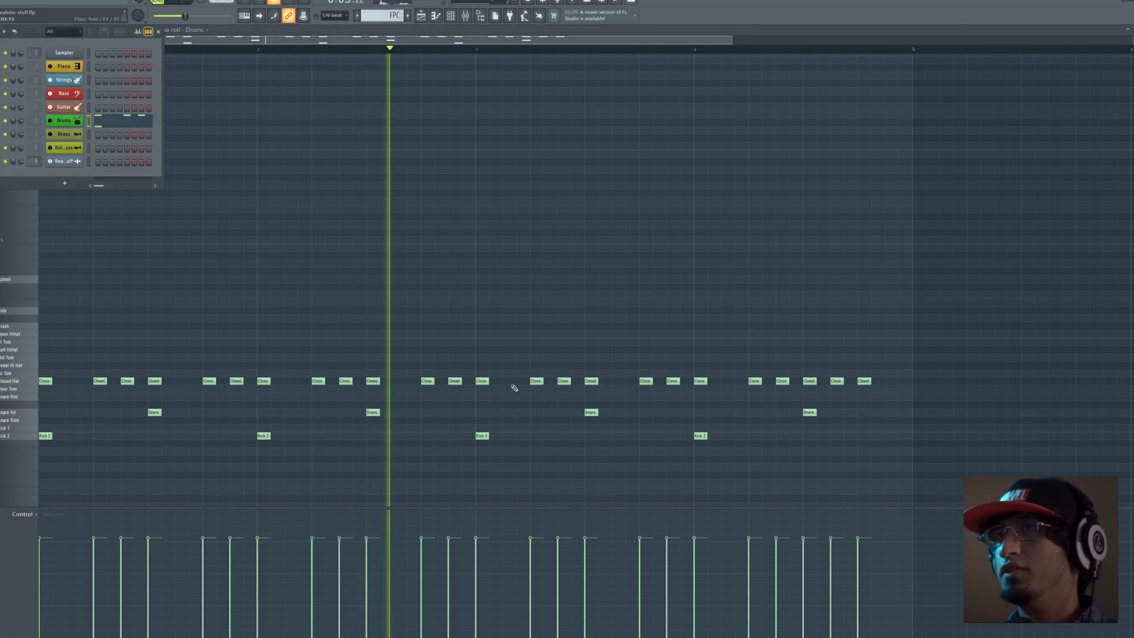
Remove the Closed Hat note halfway between beats 3 and 4 of bar 4 and add one halfway after beat 4.
{"action": "left_click", "coordinate": [64, 123]}
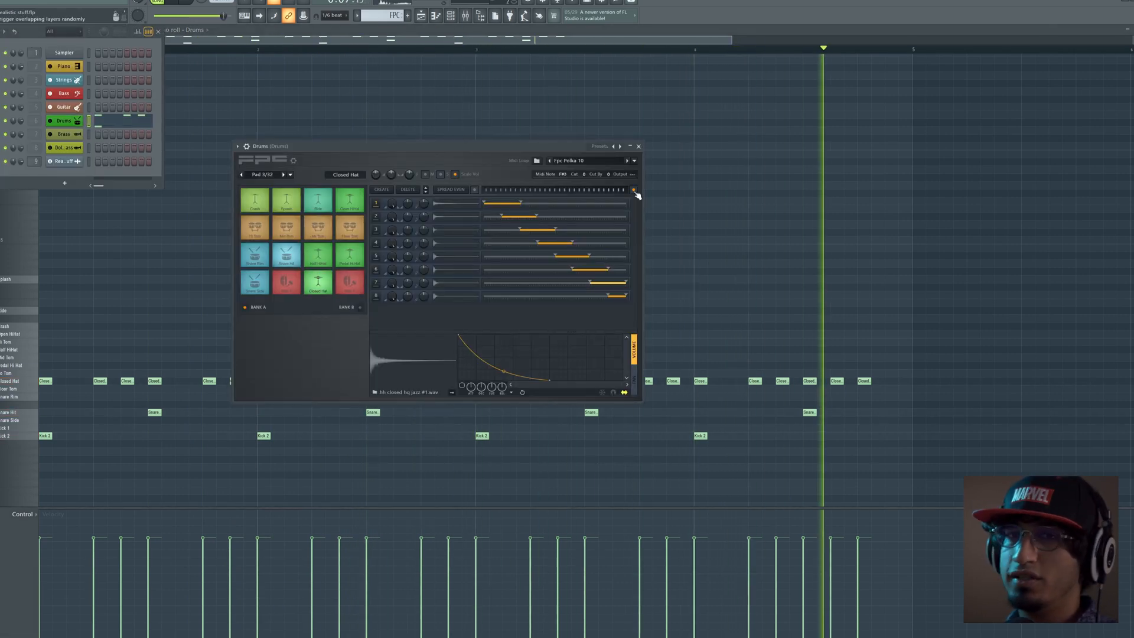
{"action": "right_click", "coordinate": [836, 381]}
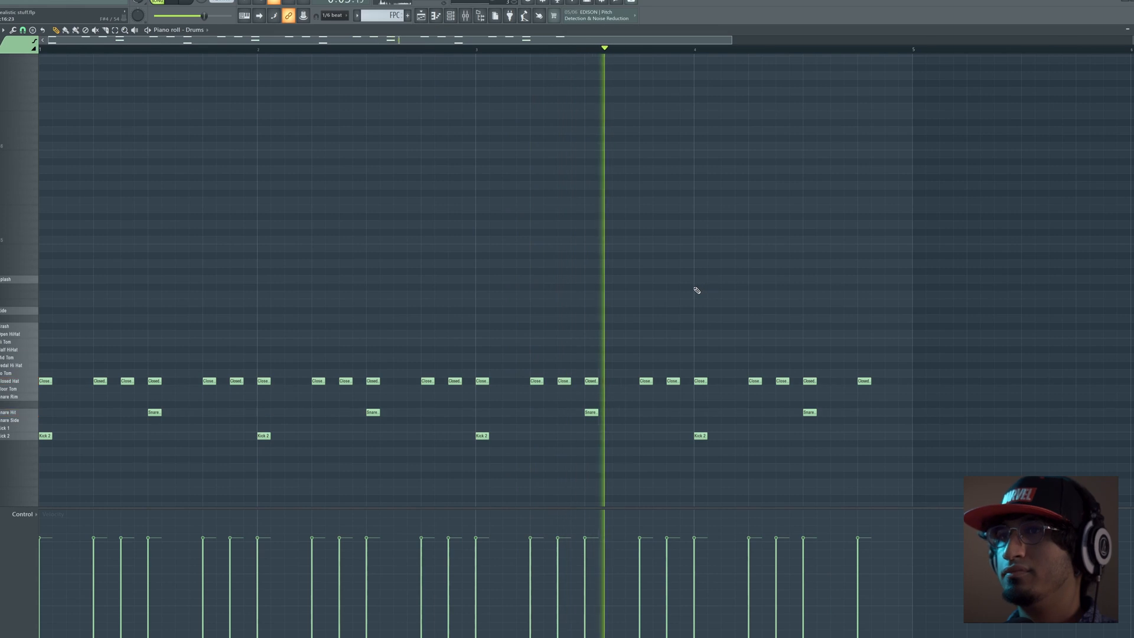
{"action": "left_click", "coordinate": [887, 381]}
Try a different upper limit for the fifth Closed Hat layer's velocity range in FPC, restore it, and stop playback.
{"action": "key", "text": "Tab"}
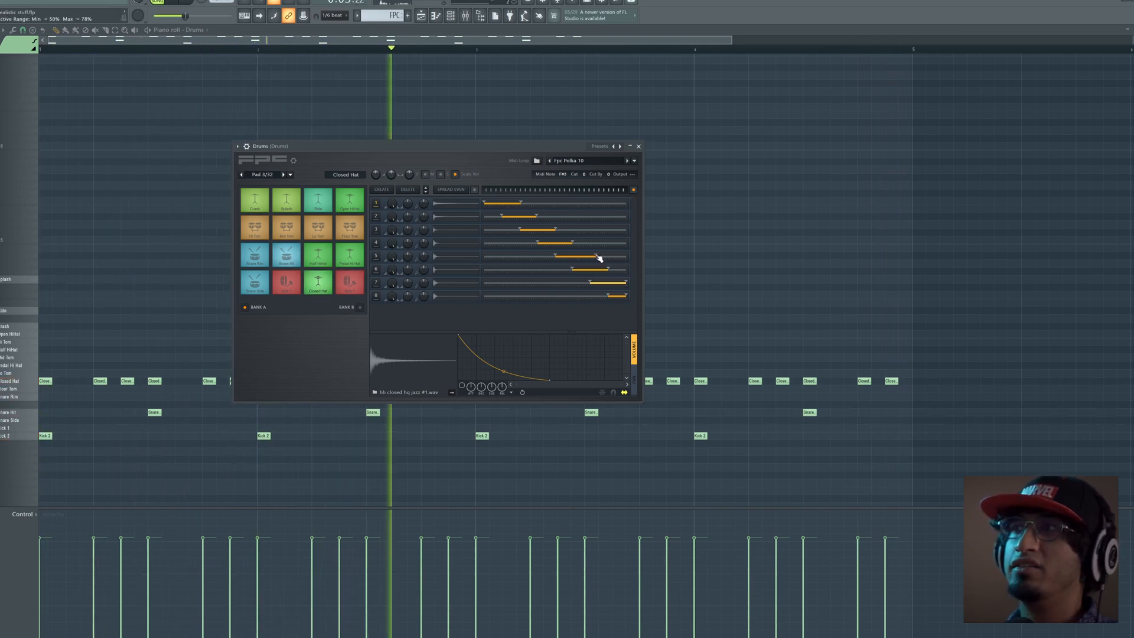
{"action": "left_click_drag", "start_coordinate": [598, 259], "coordinate": [603, 258]}
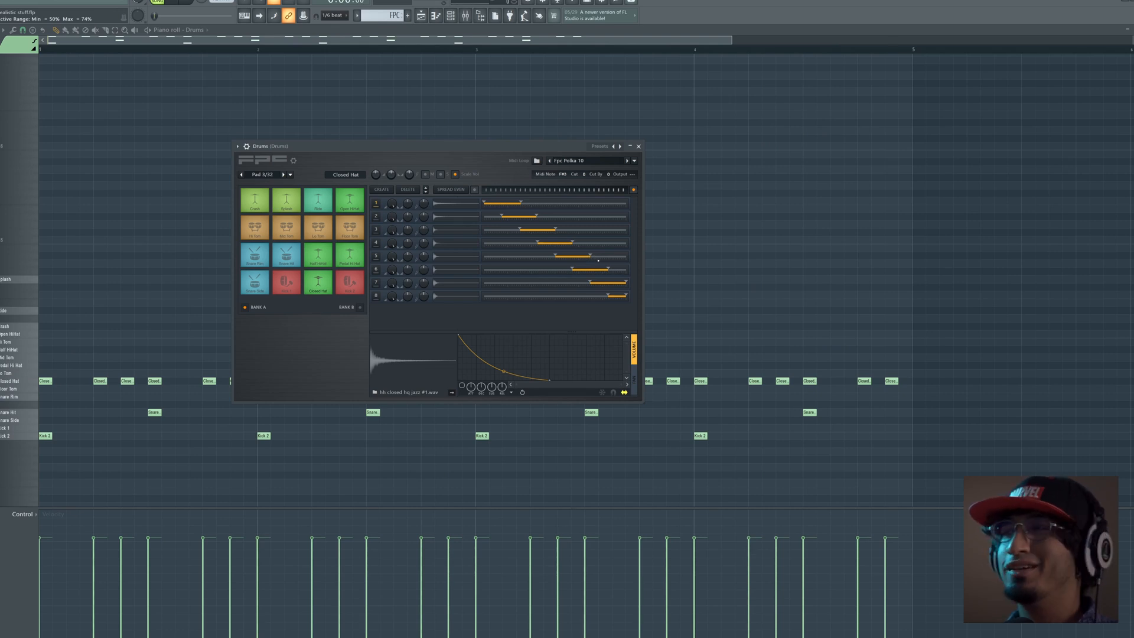
{"action": "key", "text": "space"}
{"action": "right_click", "coordinate": [777, 266]}
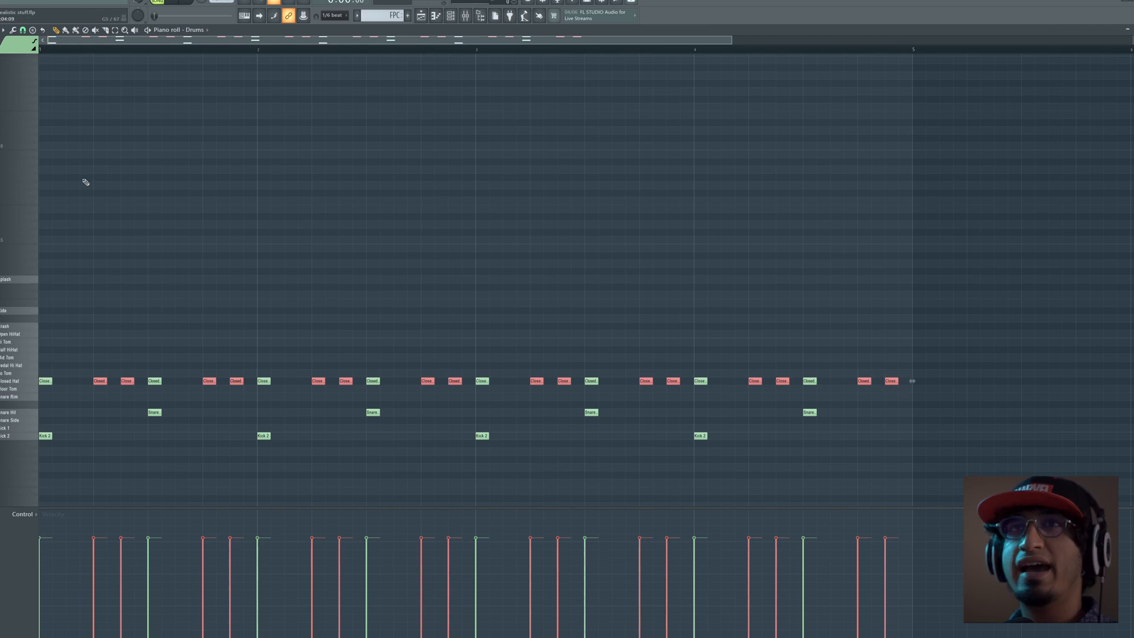
{"action": "left_click", "coordinate": [13, 30]}
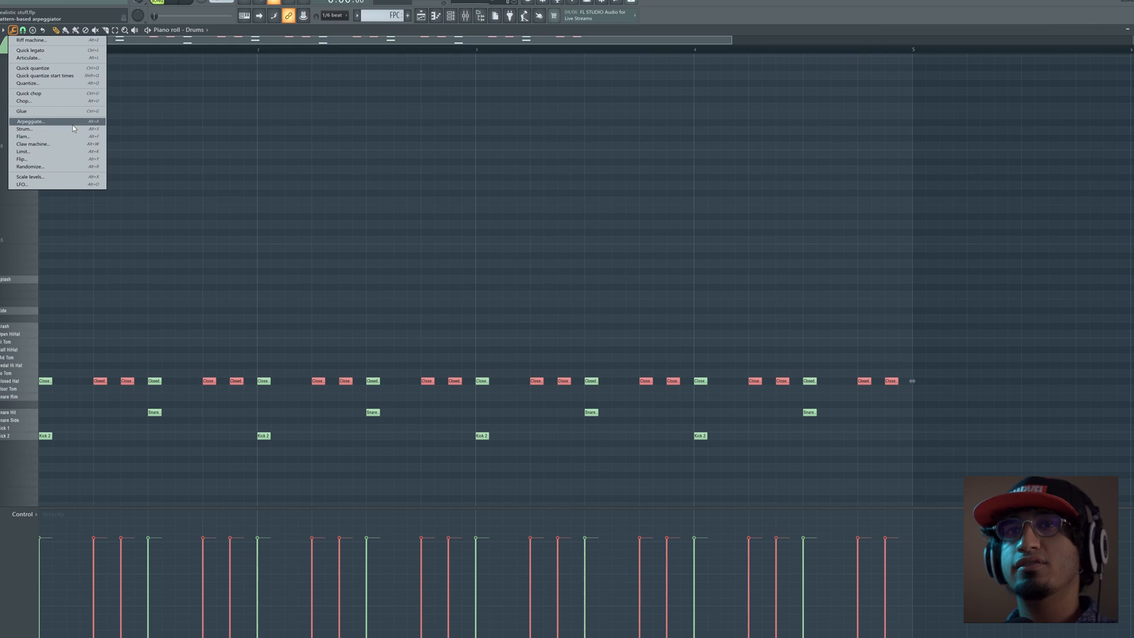
{"action": "left_click", "coordinate": [149, 363]}
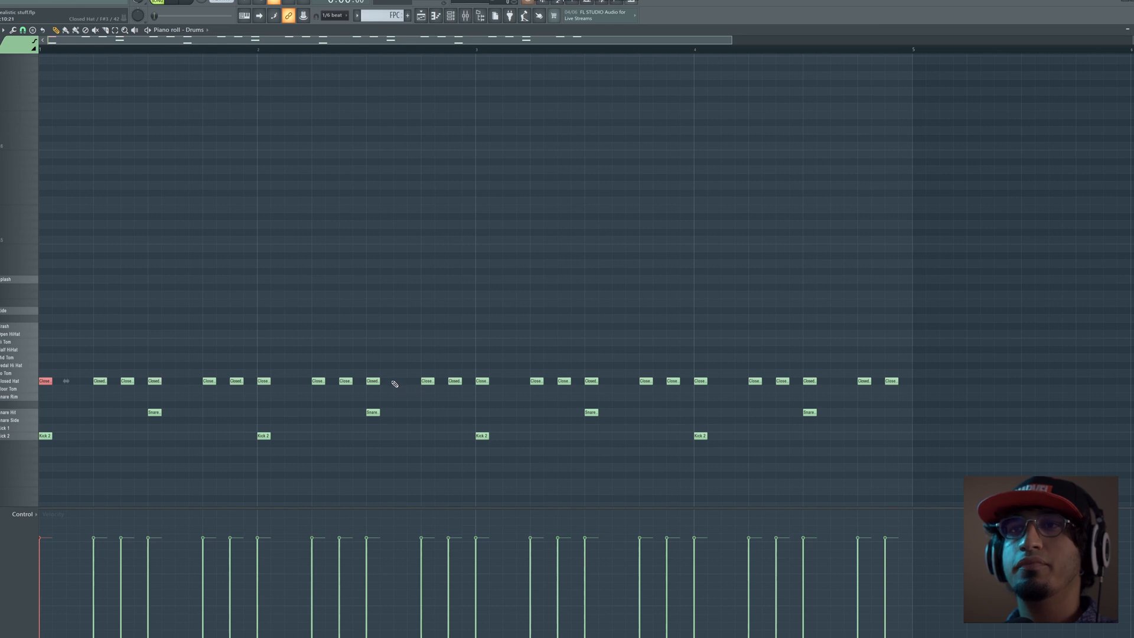
{"action": "key", "text": "ctrl+z"}
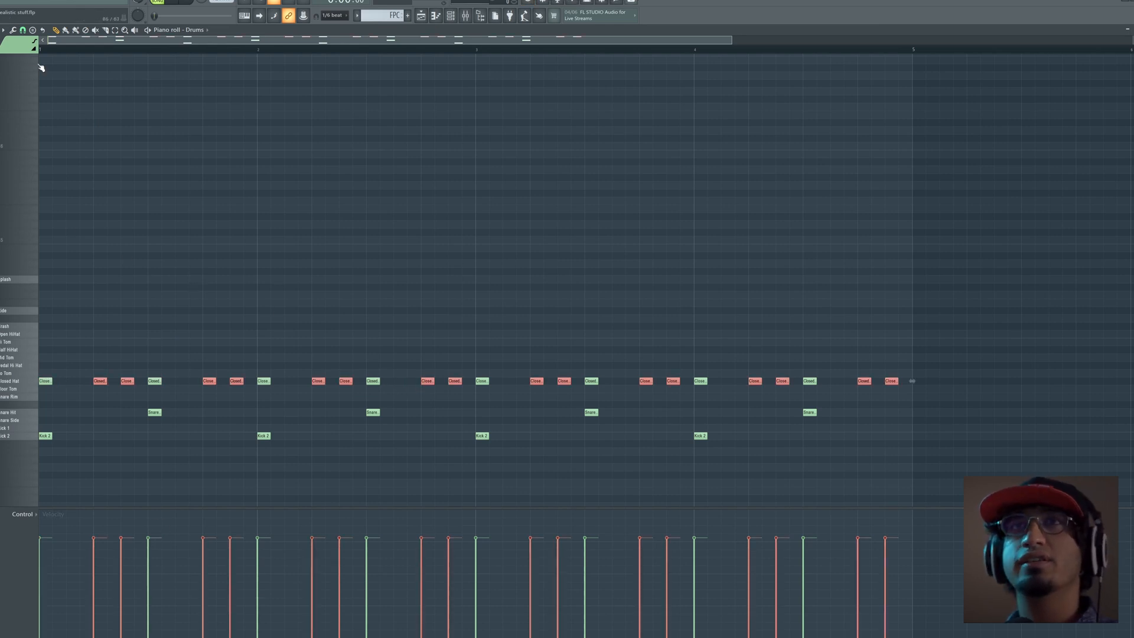
Try lowering the velocity of the Closed Hat notes between beats 1 and 3 with Scale Levels while the pattern plays.
{"action": "left_click", "coordinate": [13, 31]}
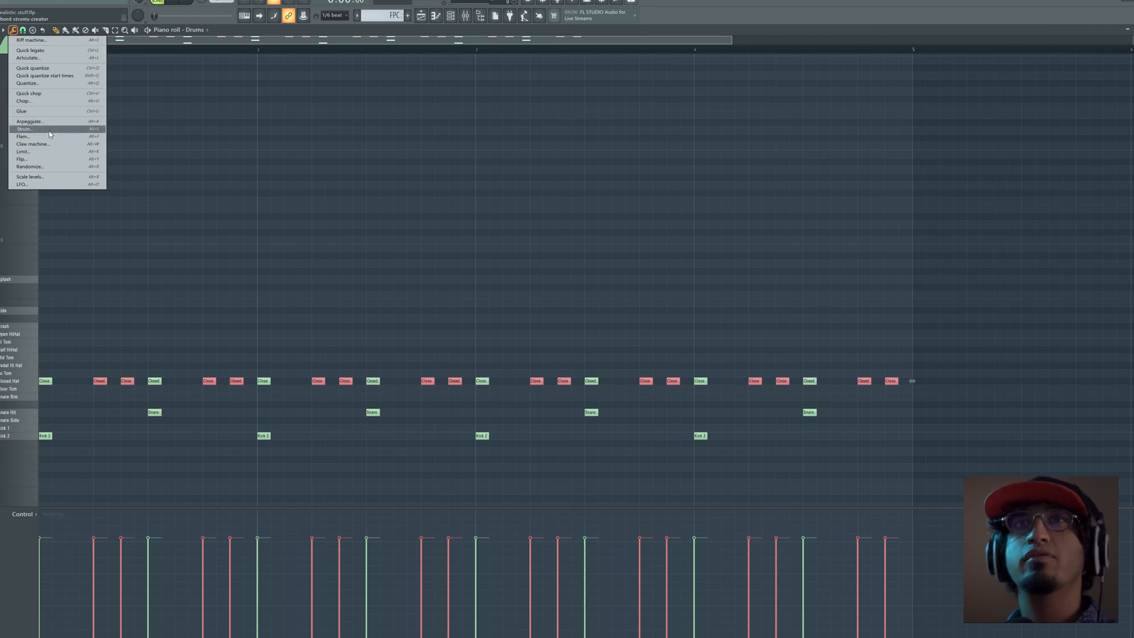
{"action": "left_click", "coordinate": [65, 177]}
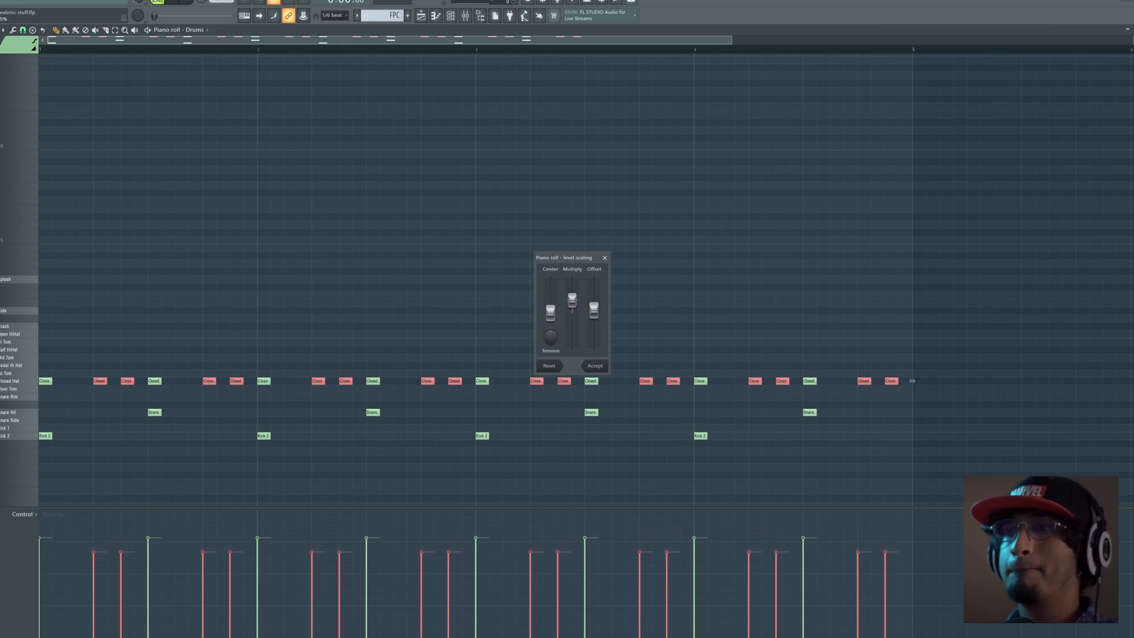
{"action": "key", "text": "space"}
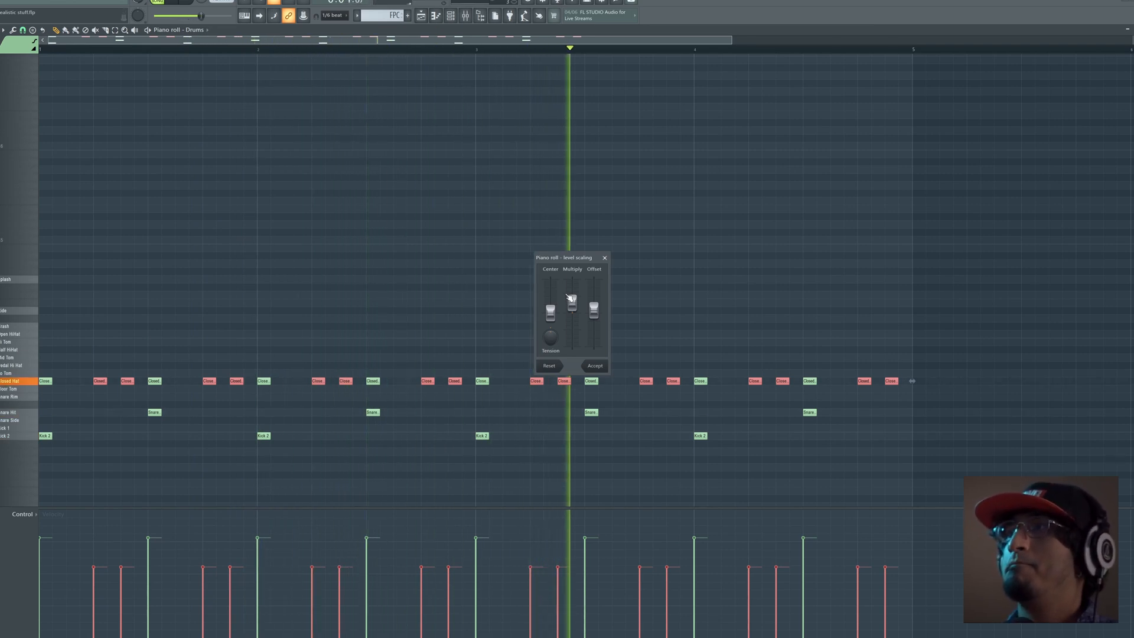
{"action": "left_click", "coordinate": [604, 259]}
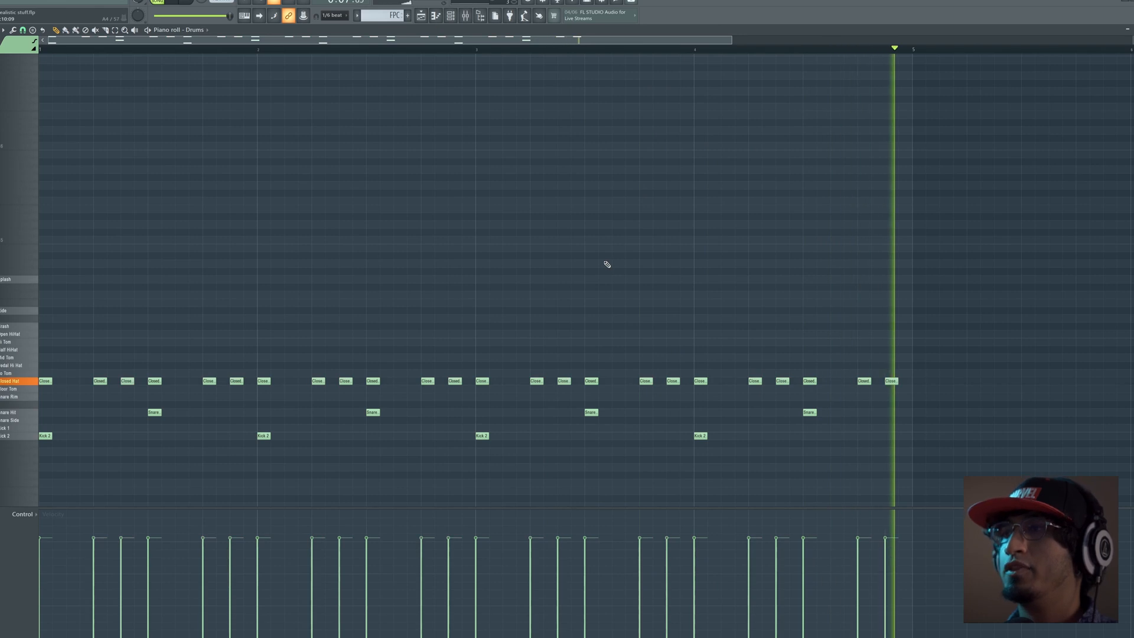
{"action": "left_click", "coordinate": [13, 29]}
{"action": "left_click", "coordinate": [77, 176]}
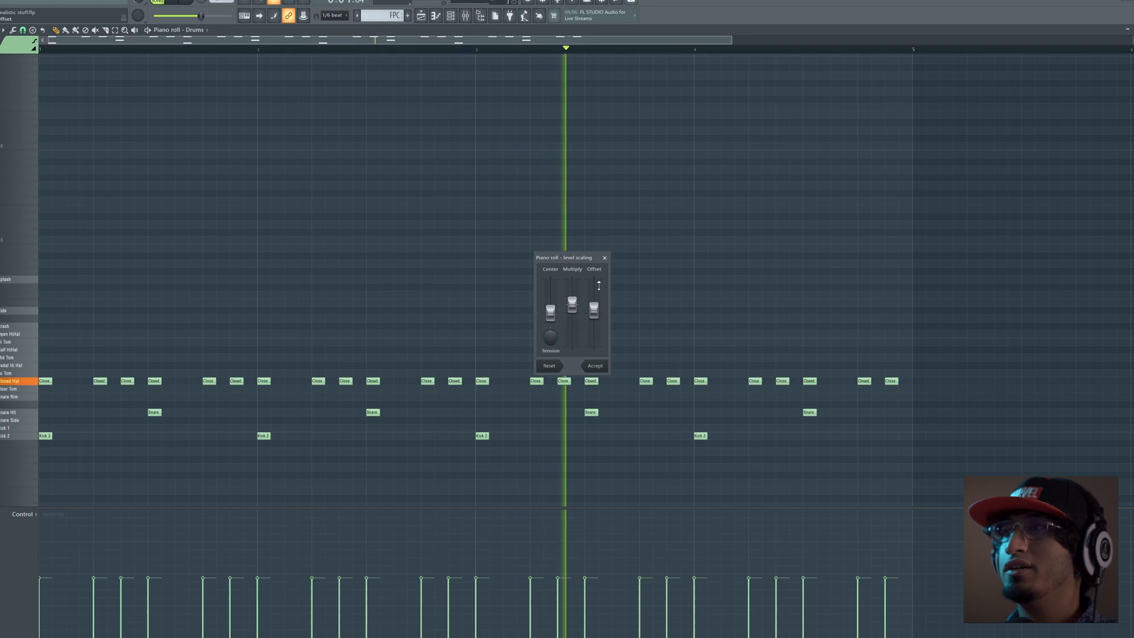
{"action": "left_click", "coordinate": [604, 258]}
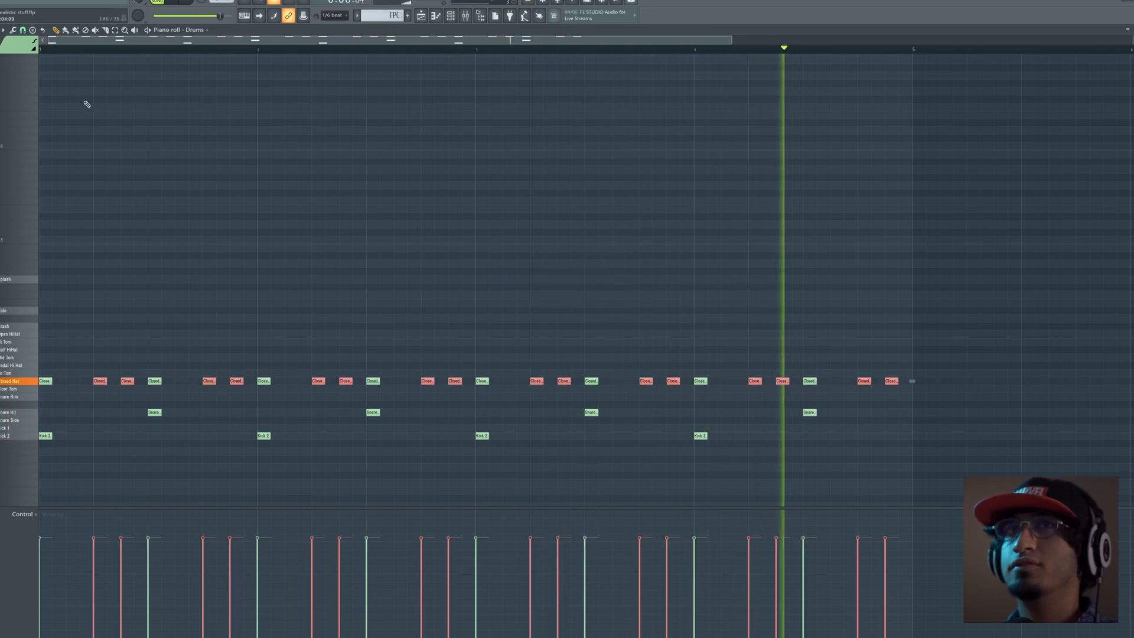
Slightly lower the velocity of all Closed Hat notes not on beats 1 and 3 with the Scale Levels Multiply setting, then stop playback.
{"action": "left_click", "coordinate": [12, 29]}
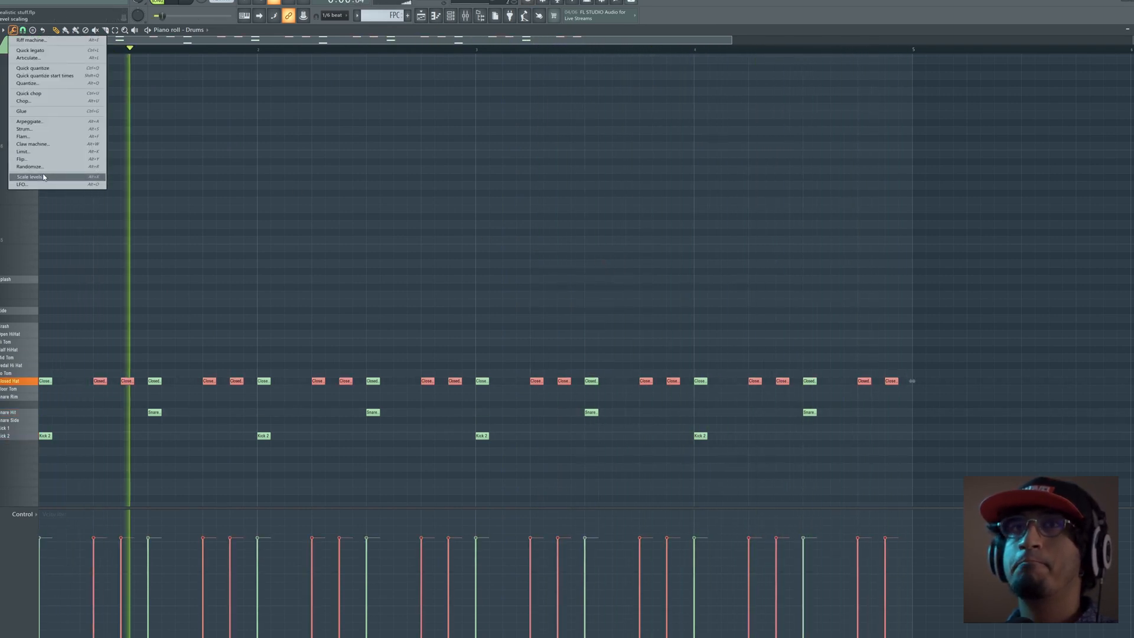
{"action": "left_click", "coordinate": [35, 176]}
{"action": "left_click_drag", "start_coordinate": [572, 296], "coordinate": [572, 301]}
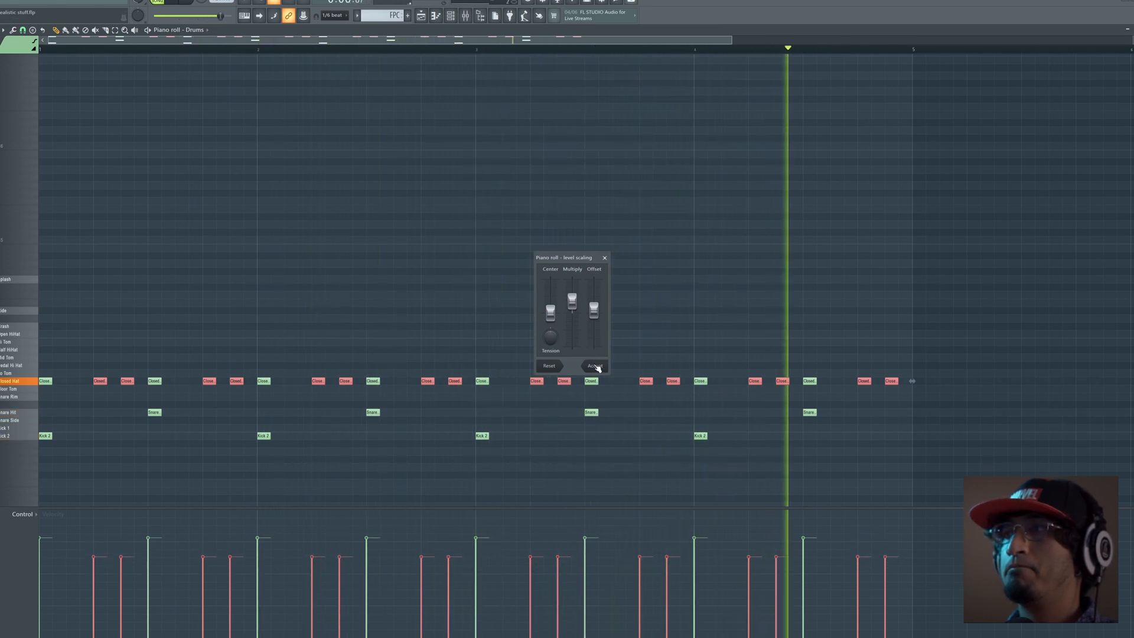
{"action": "left_click", "coordinate": [595, 366]}
{"action": "left_click", "coordinate": [631, 316], "text": "ctrl"}
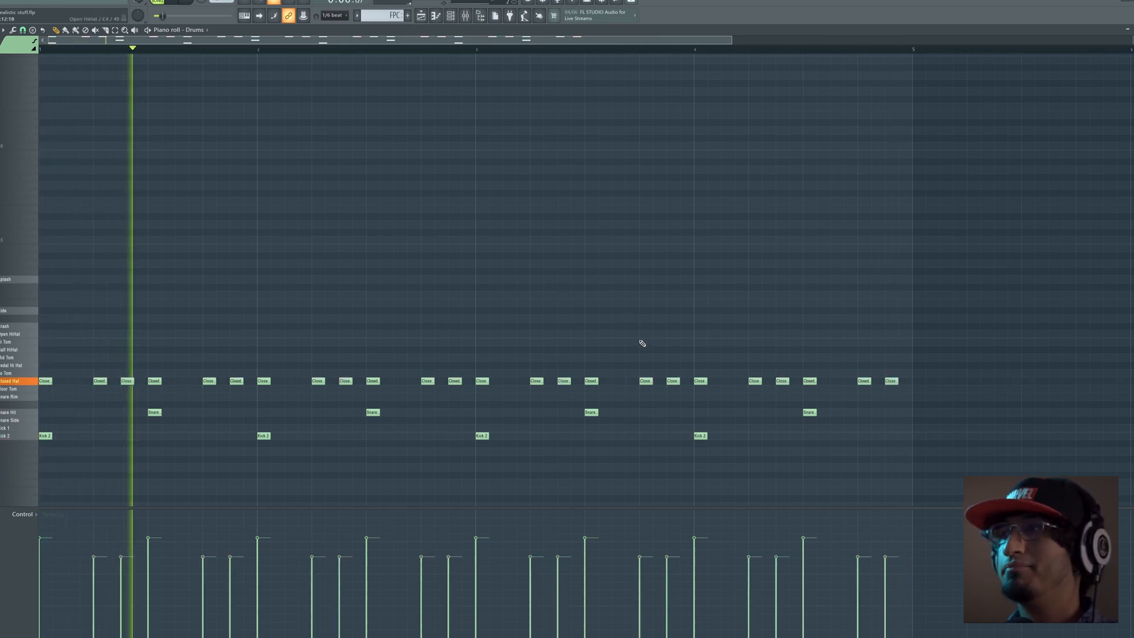
{"action": "key", "text": "space"}
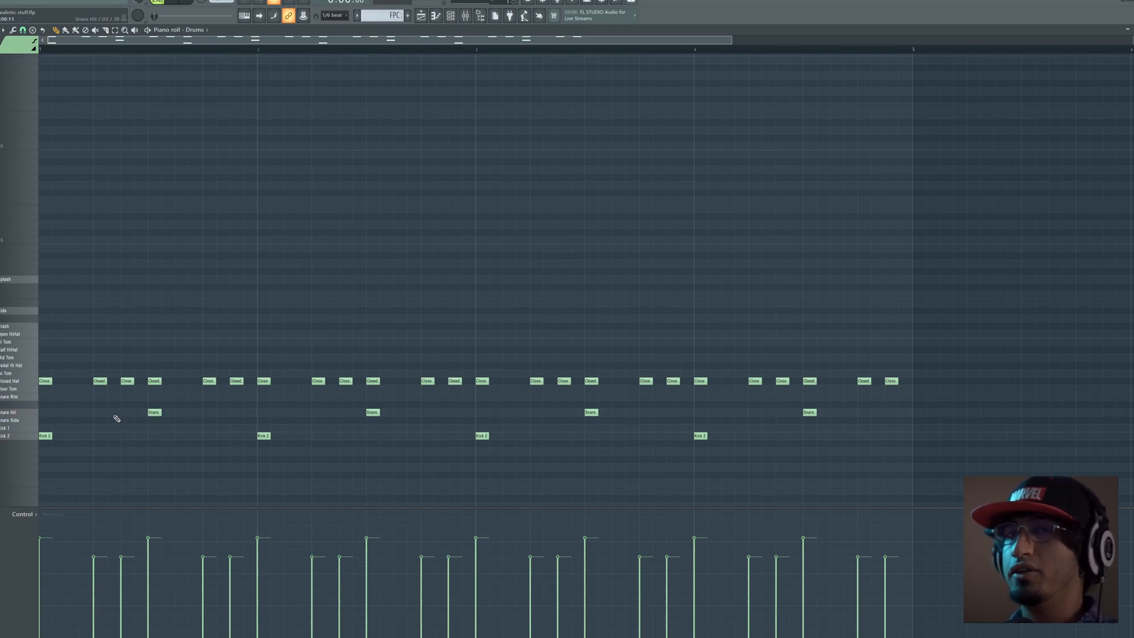
Add a Snare Hit note halfway between beats 1 and 2 of bar 1 and play the pattern.
{"action": "left_click", "coordinate": [70, 413]}
{"action": "key", "text": "space"}
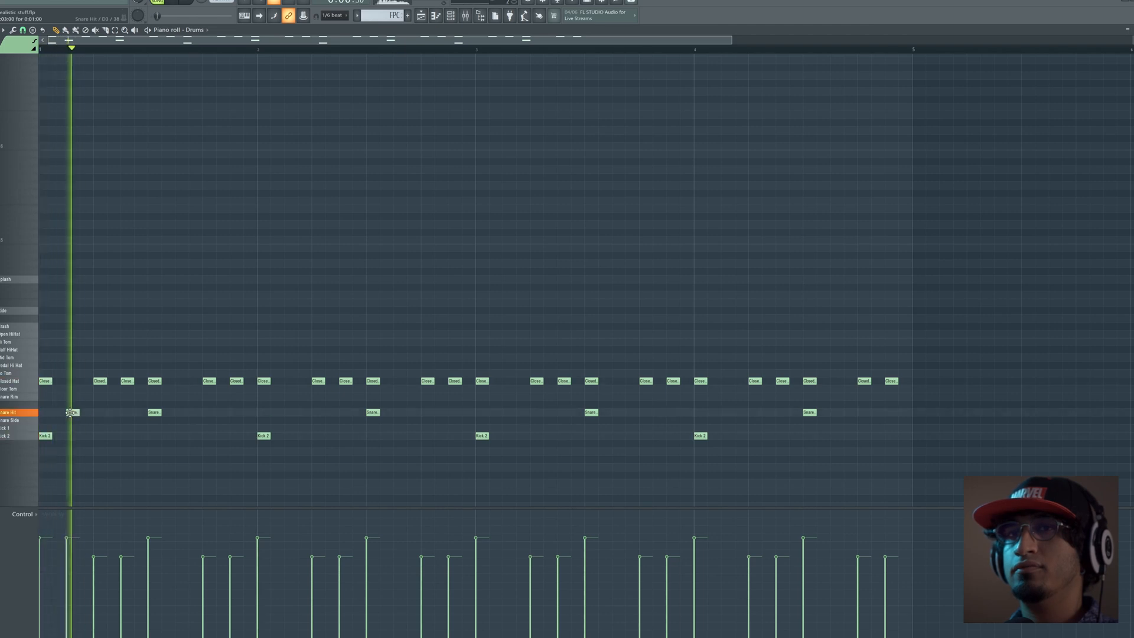
{"action": "key", "text": "space"}
{"action": "key", "text": "space"}
Try an extra Snare Hit note between beats 2 and 3 of bar 1 during playback, then remove it.
{"action": "left_click", "coordinate": [111, 411]}
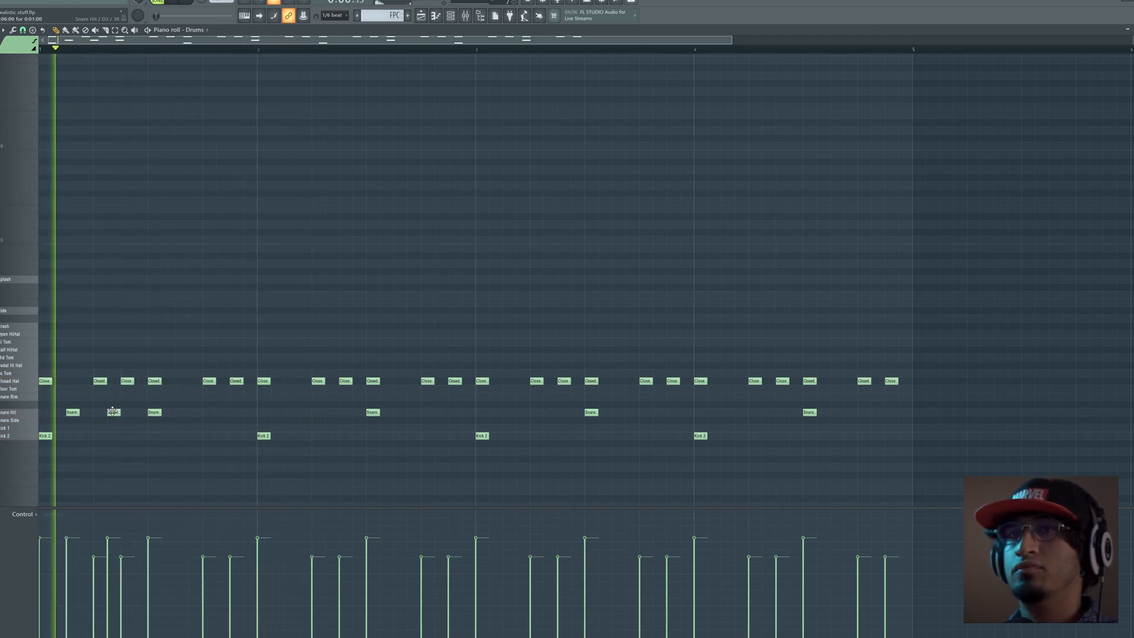
{"action": "key", "text": "space"}
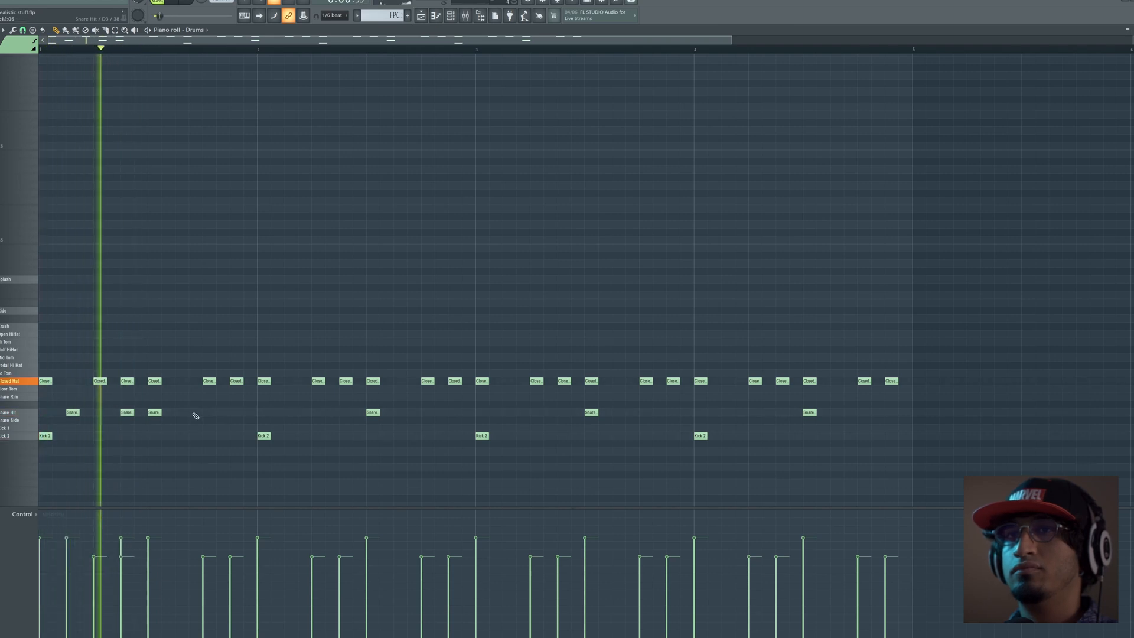
{"action": "right_click", "coordinate": [127, 412]}
{"action": "key", "text": "space"}
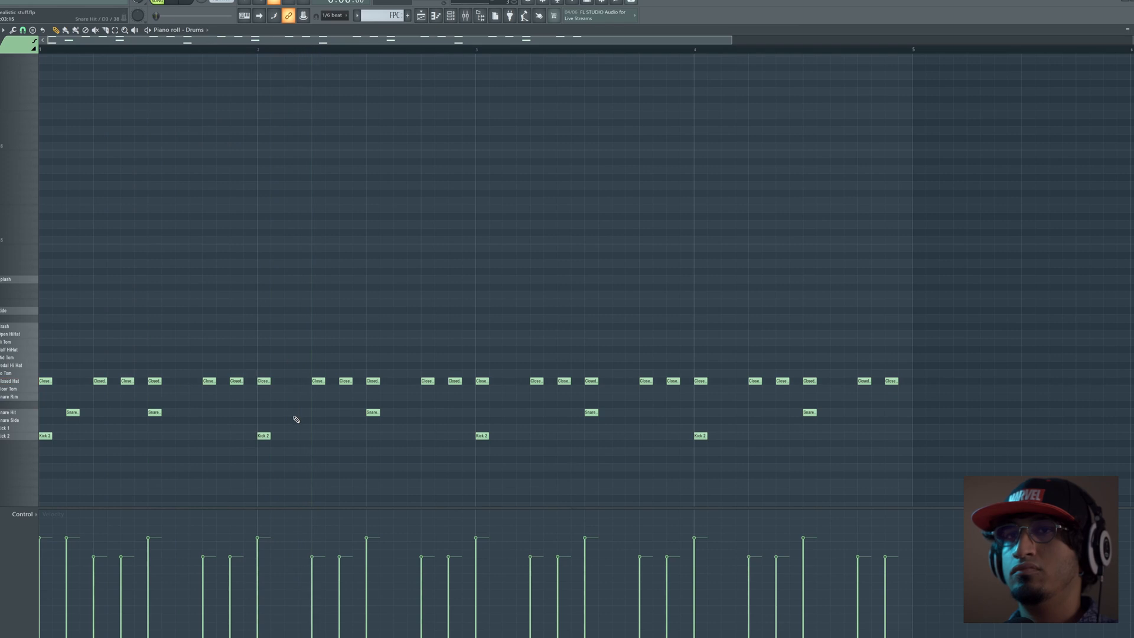
Add Snare Hit notes halfway after beats 1 and 3 in each of bars 2 to 4 while the pattern plays.
{"action": "key", "text": "space"}
{"action": "left_click", "coordinate": [289, 413]}
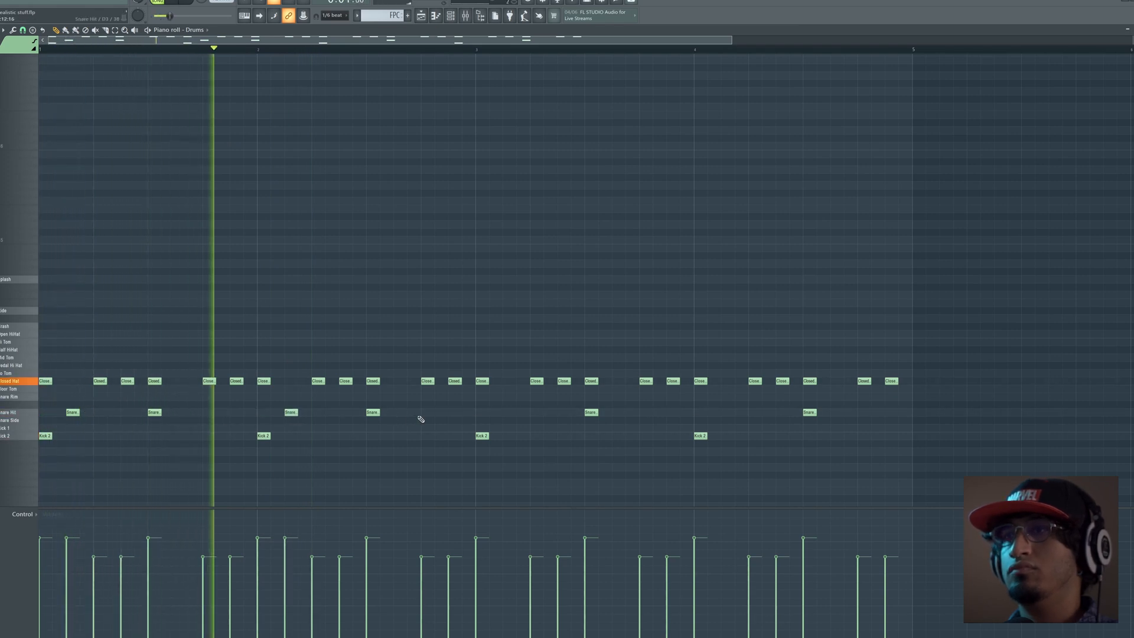
{"action": "left_click", "coordinate": [396, 412]}
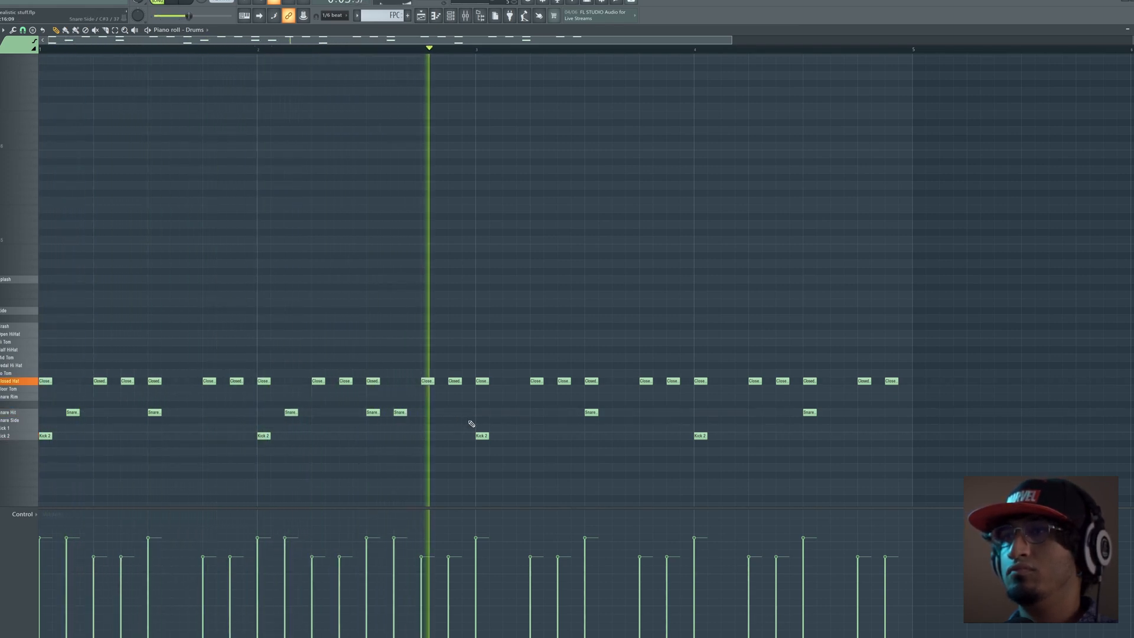
{"action": "left_click", "coordinate": [509, 412]}
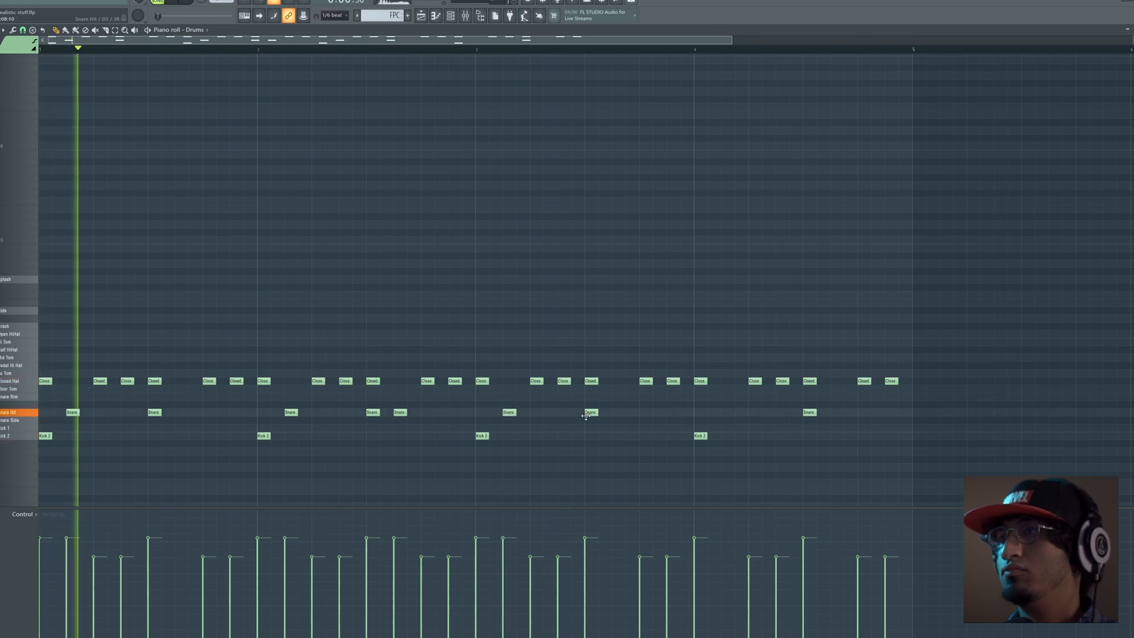
{"action": "left_click", "coordinate": [632, 412]}
{"action": "left_click", "coordinate": [737, 413]}
{"action": "left_click_drag", "start_coordinate": [737, 412], "coordinate": [724, 412]}
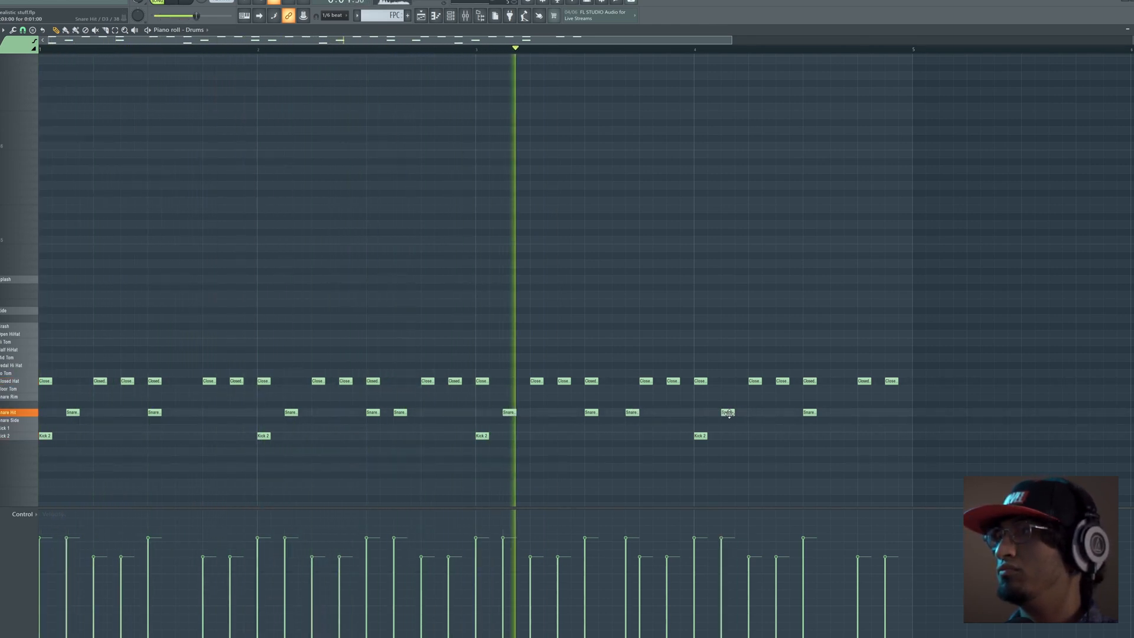
{"action": "left_click", "coordinate": [835, 412]}
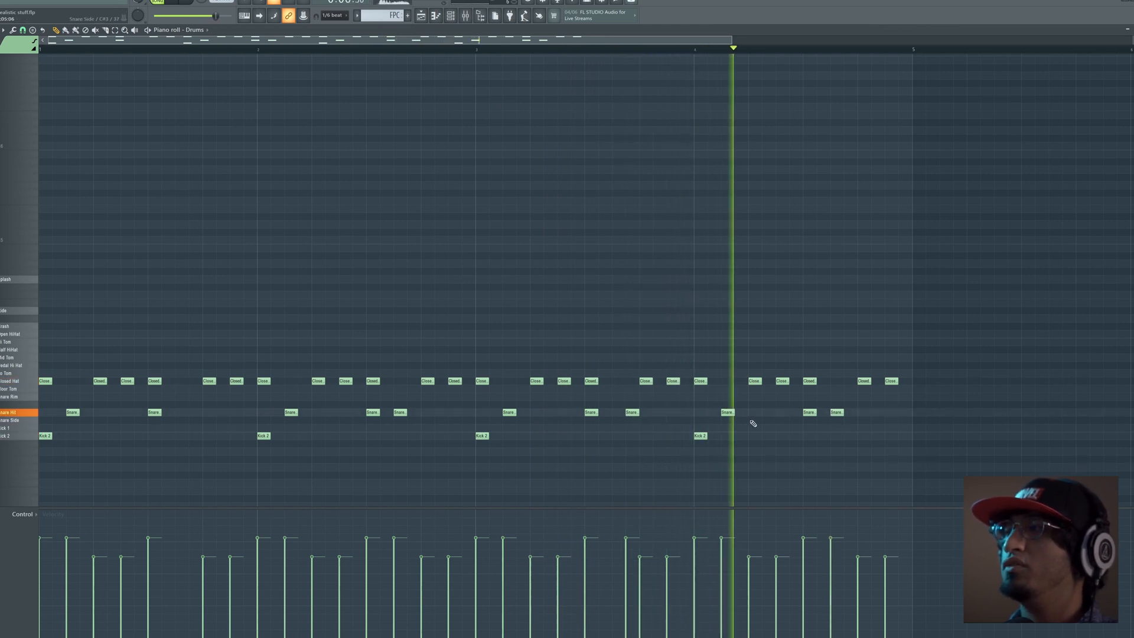
{"action": "left_click_drag", "start_coordinate": [632, 413], "coordinate": [619, 413]}
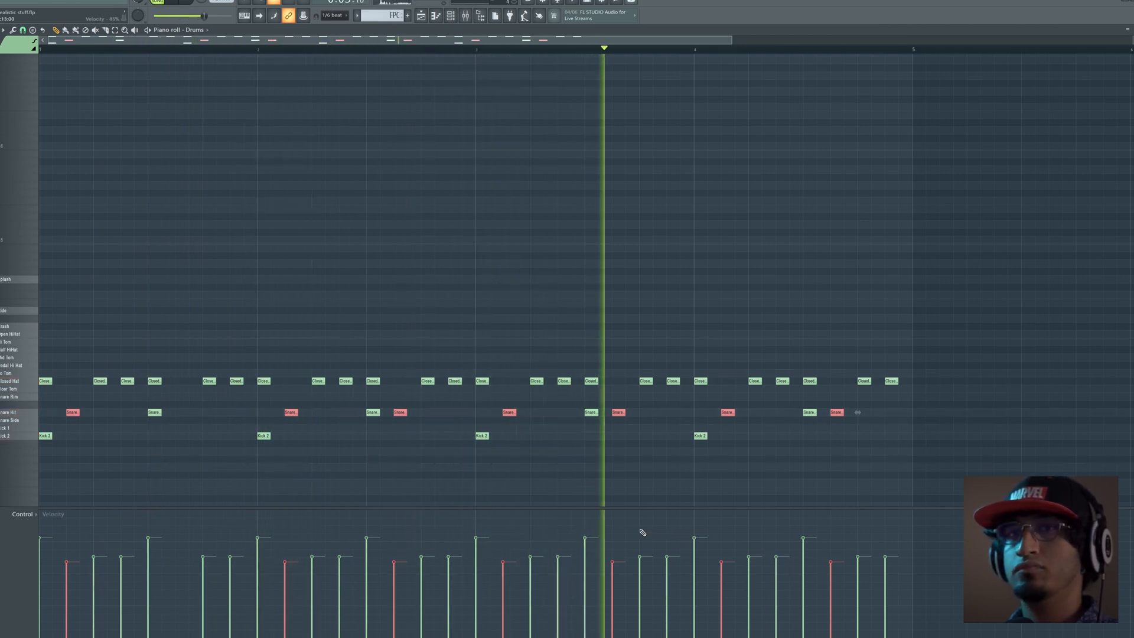
Lower the velocity of the added offbeat Snare Hit notes below the level of the softened hats, then deselect them.
{"action": "left_click_drag", "start_coordinate": [887, 583], "coordinate": [7, 583]}
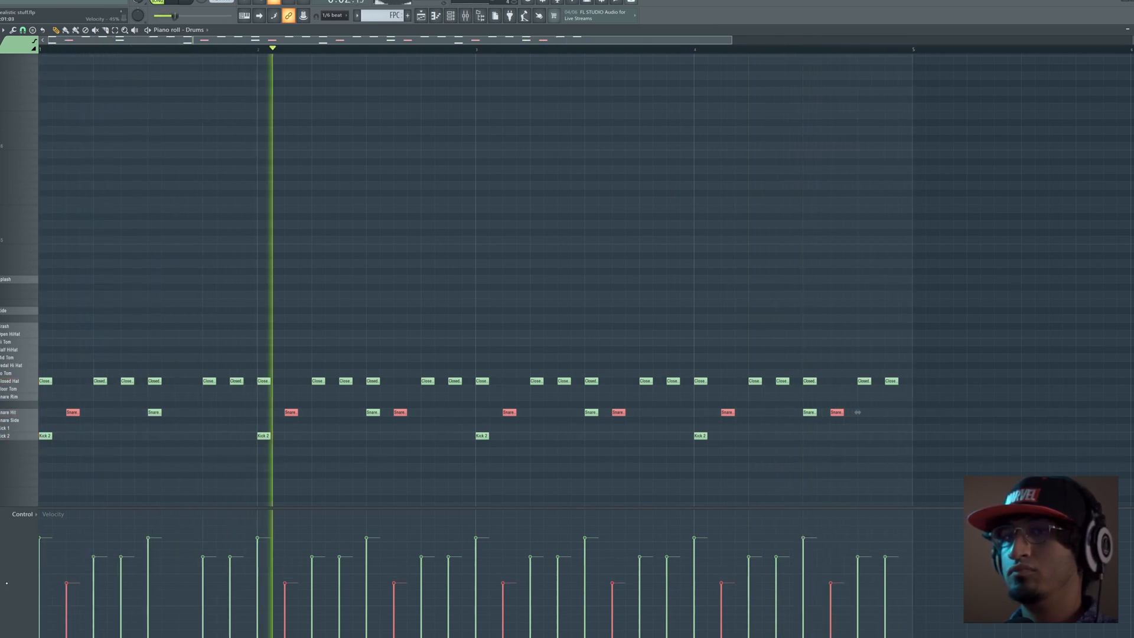
{"action": "left_click", "coordinate": [347, 469], "text": "ctrl"}
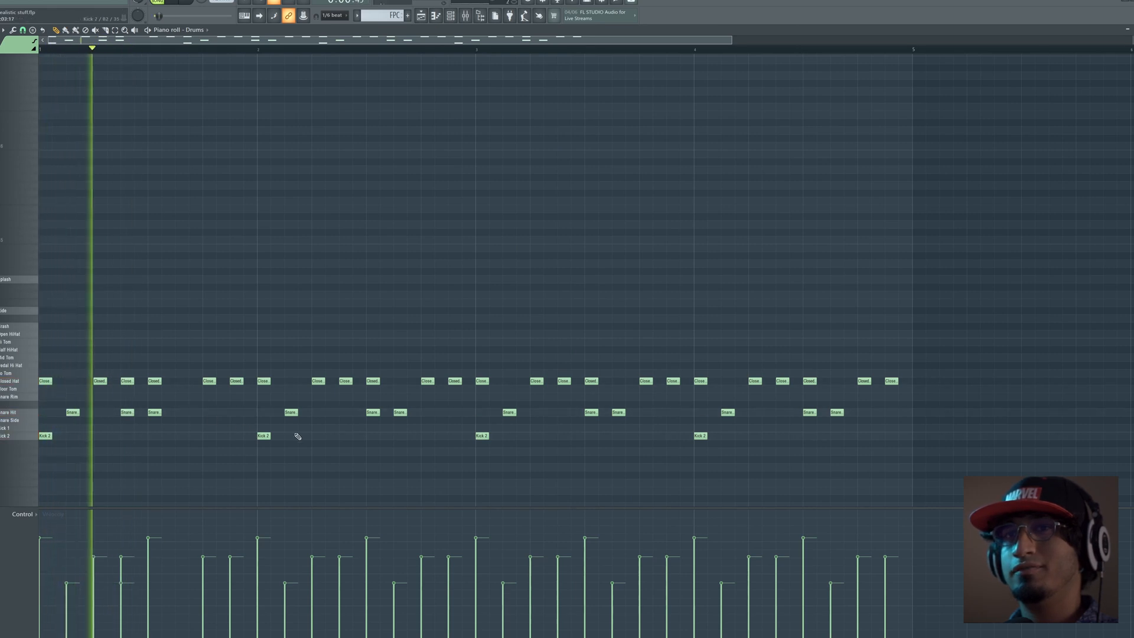
Fill in quiet Snare Hit ghost notes after beat 3 of bar 1 and after beats 2 and 4 throughout the pattern.
{"action": "left_click", "coordinate": [179, 412]}
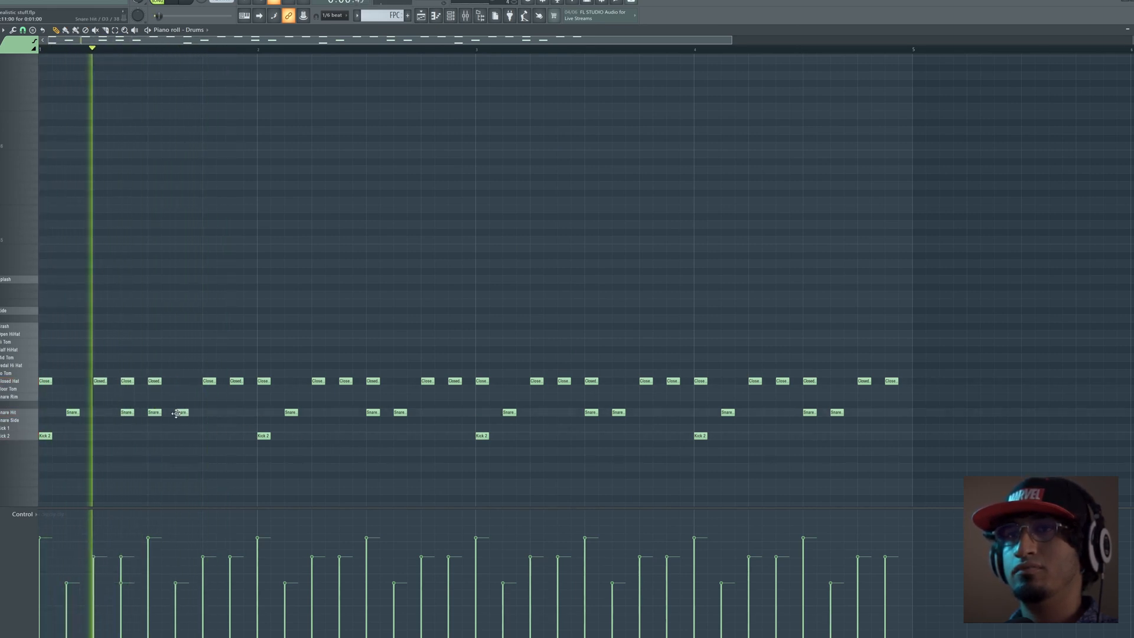
{"action": "left_click", "coordinate": [330, 412]}
{"action": "key", "text": "space"}
{"action": "left_click", "coordinate": [550, 413]}
{"action": "left_click", "coordinate": [233, 412]}
{"action": "key", "text": "space"}
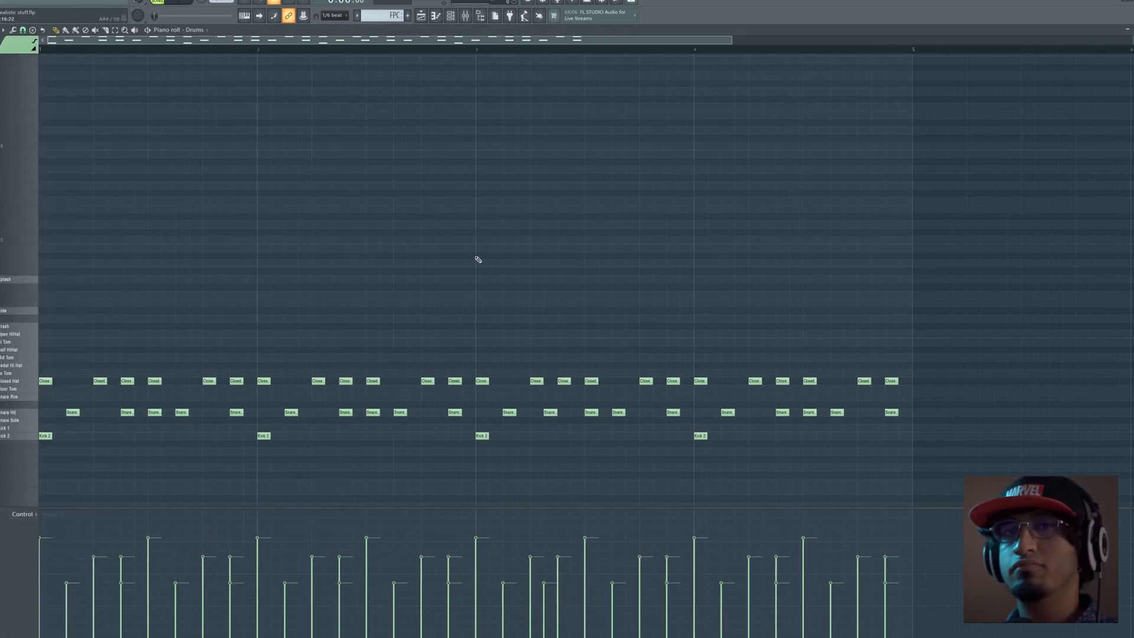
Play the pattern, move bar 3's early ghost snare to halfway between beats 2 and 3, and stop playback.
{"action": "key", "text": "space"}
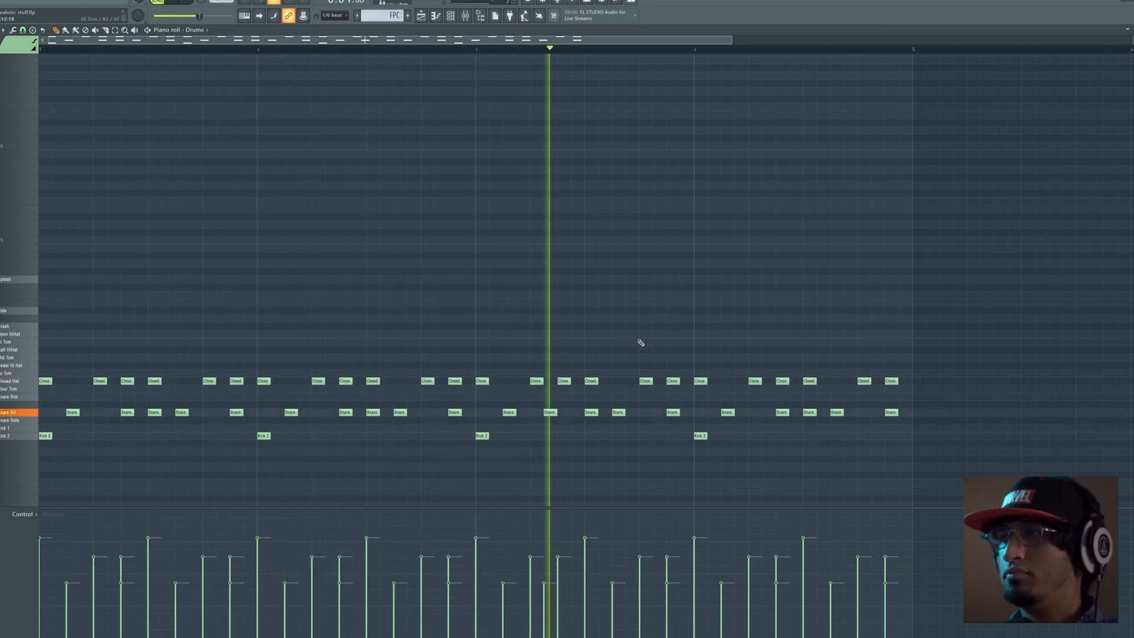
{"action": "left_click_drag", "start_coordinate": [550, 412], "coordinate": [564, 412]}
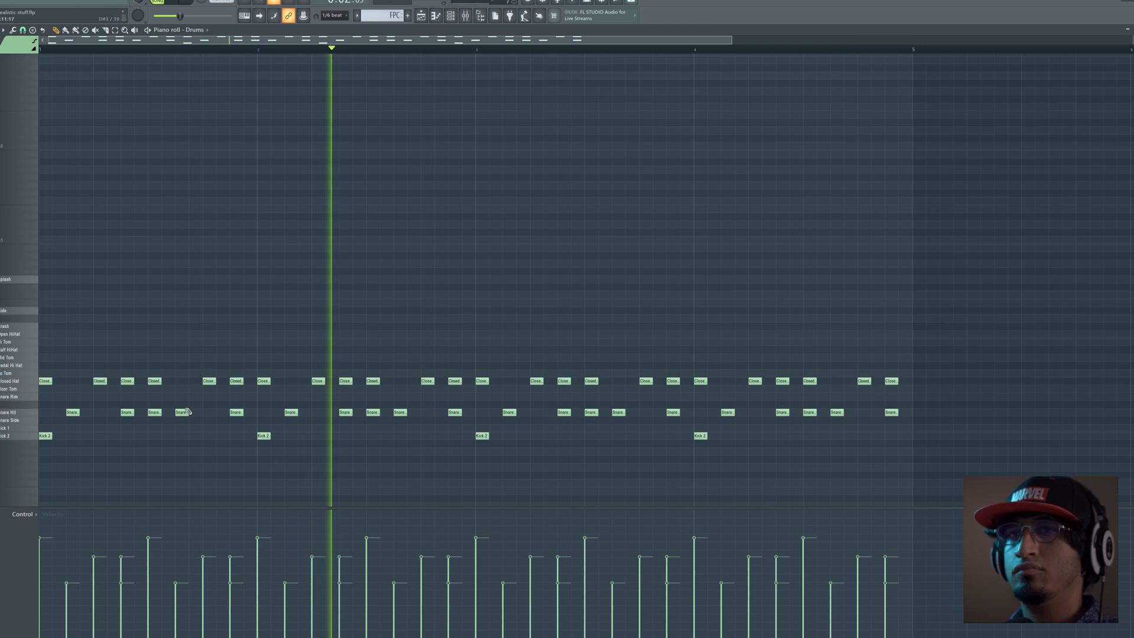
{"action": "key", "text": "space"}
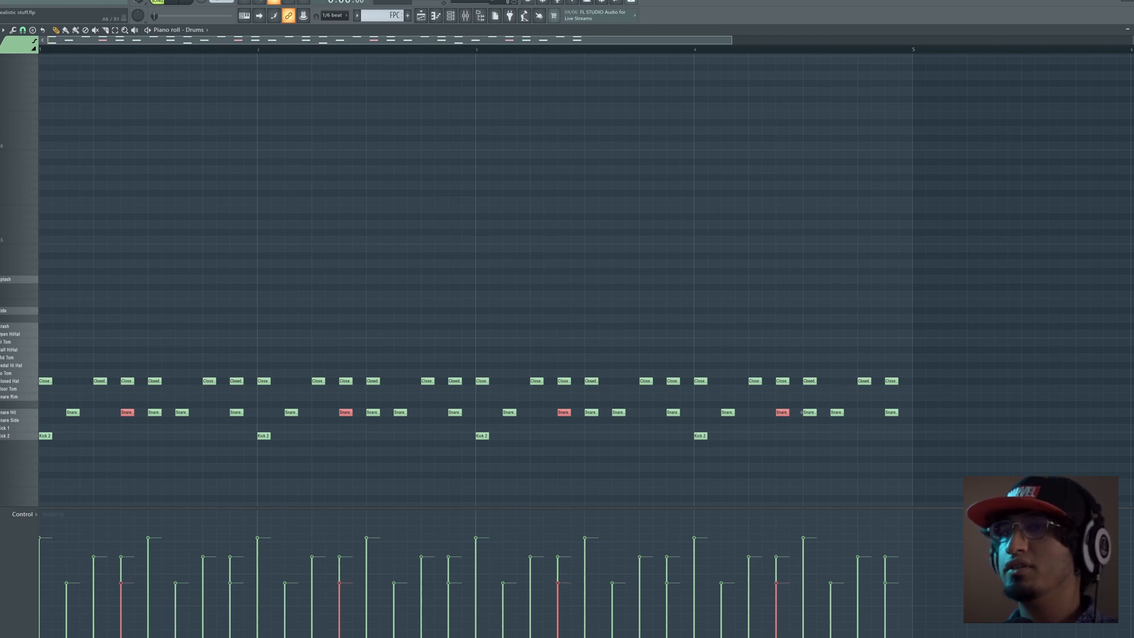
Try scaling down the velocity of the selected ghost snares while the pattern plays.
{"action": "left_click", "coordinate": [13, 30]}
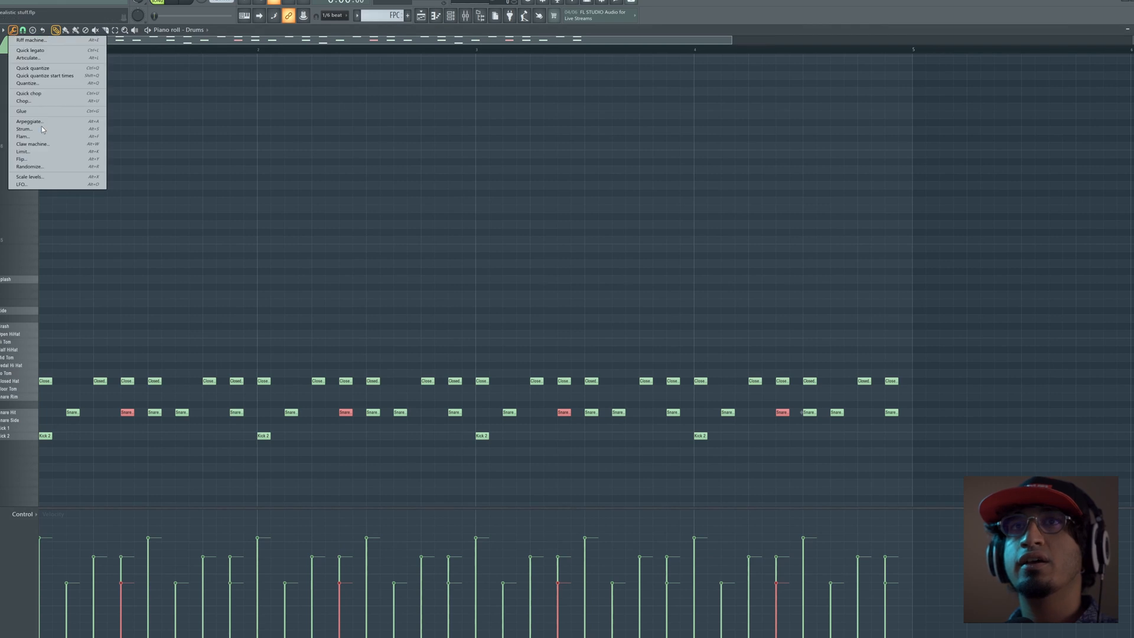
{"action": "left_click", "coordinate": [50, 177]}
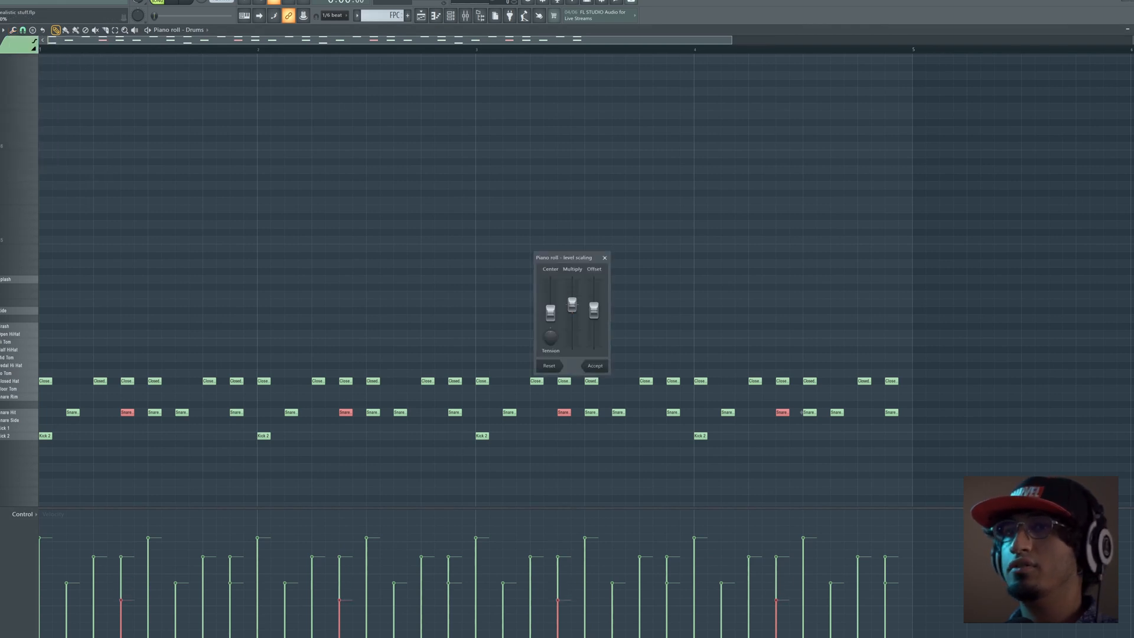
{"action": "key", "text": "space"}
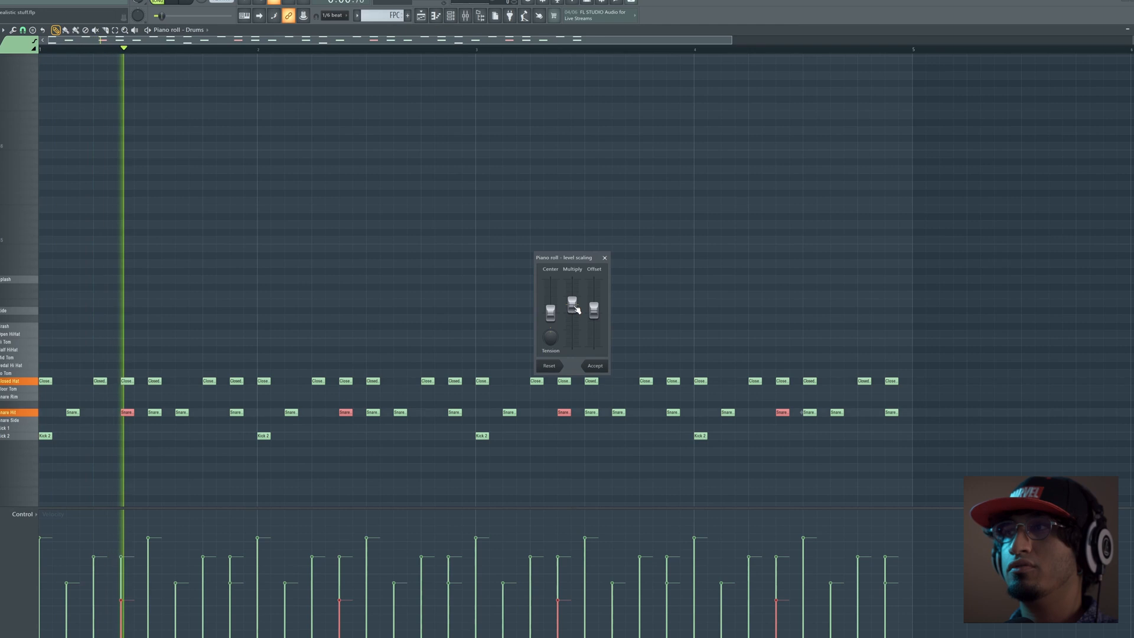
{"action": "left_click", "coordinate": [604, 258]}
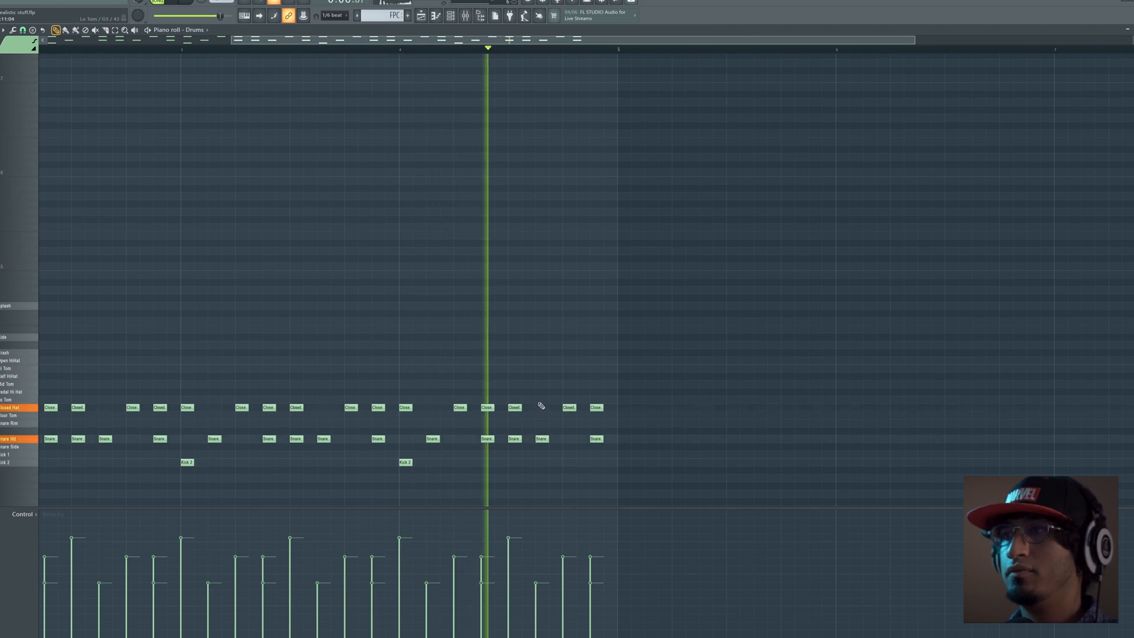
Move the final Closed Hat of bar 4 to Half HiHat with a higher velocity, then play the pattern to check it.
{"action": "key", "text": "space"}
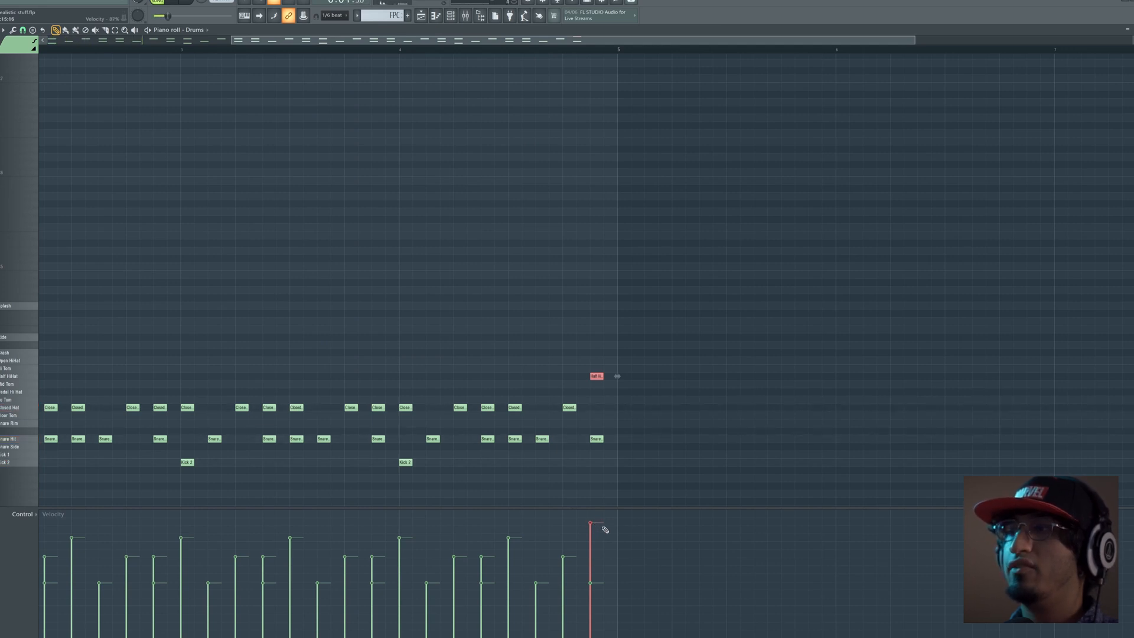
{"action": "key", "text": "space"}
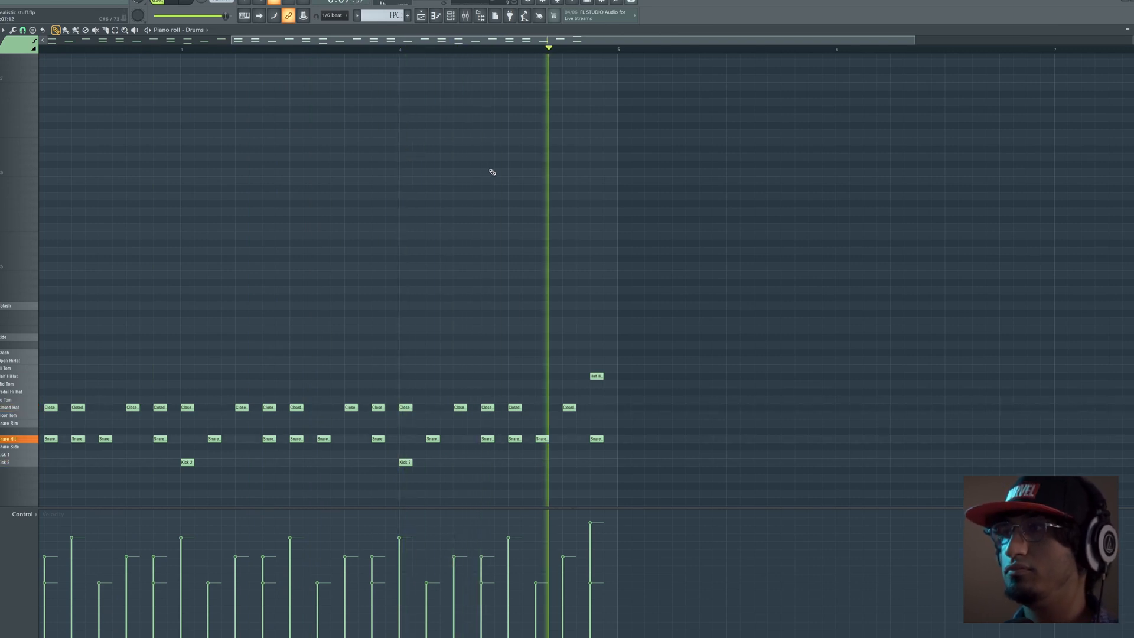
{"action": "key", "text": "space"}
{"action": "left_click_drag", "start_coordinate": [464, 209], "coordinate": [597, 200]}
{"action": "left_click_drag", "start_coordinate": [479, 238], "coordinate": [571, 219]}
{"action": "key", "text": "space"}
{"action": "left_click", "coordinate": [813, 49]}
{"action": "key", "text": "space"}
{"action": "left_click_drag", "start_coordinate": [648, 280], "coordinate": [699, 273]}
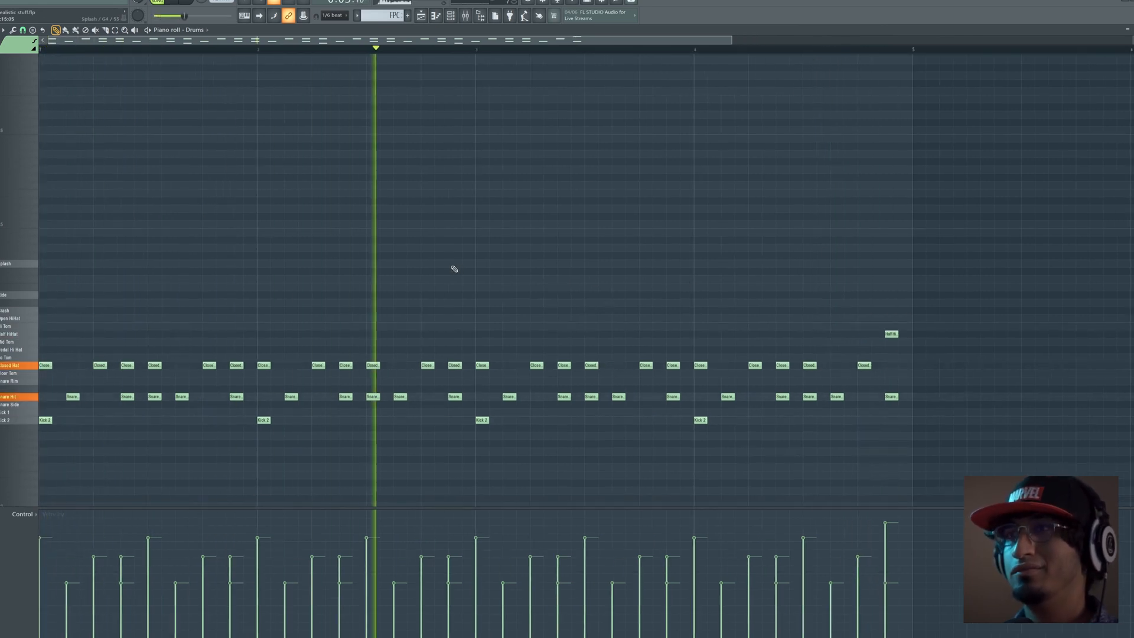
Try playing all the Closed Hat notes on the Ride and the final Half HiHat on the Splash.
{"action": "left_click_drag", "start_coordinate": [740, 366], "coordinate": [18, 326]}
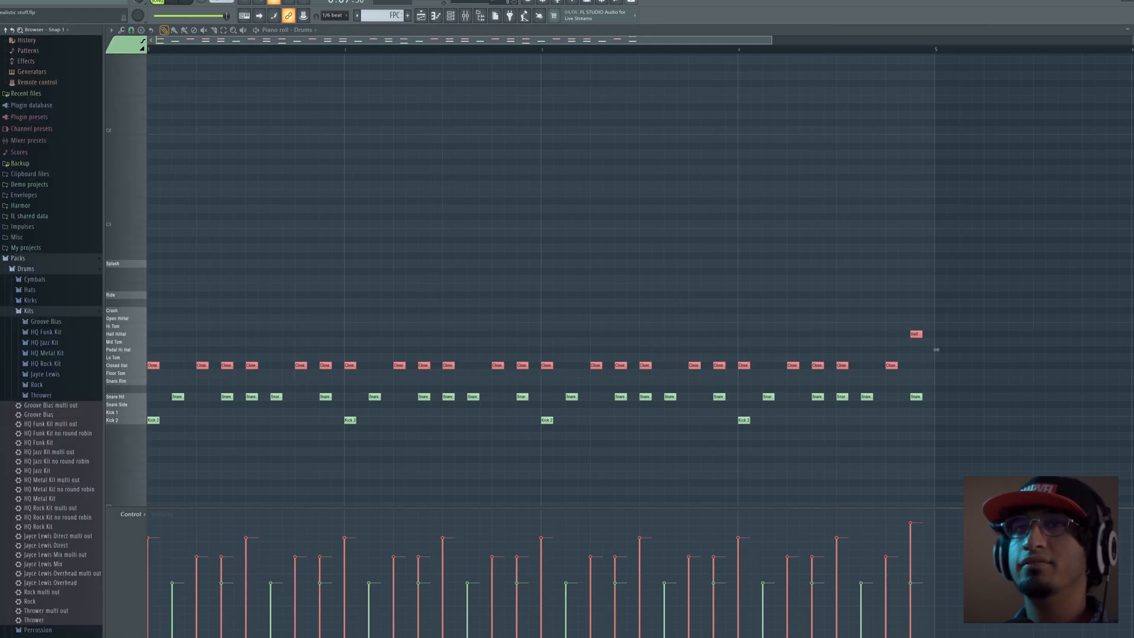
{"action": "key", "text": "Up"}
{"action": "key", "text": "Up"}
{"action": "key", "text": "Up"}
{"action": "key", "text": "Up"}
{"action": "key", "text": "Up"}
{"action": "key", "text": "Up"}
{"action": "key", "text": "Up"}
{"action": "key", "text": "Up"}
{"action": "key", "text": "Up"}
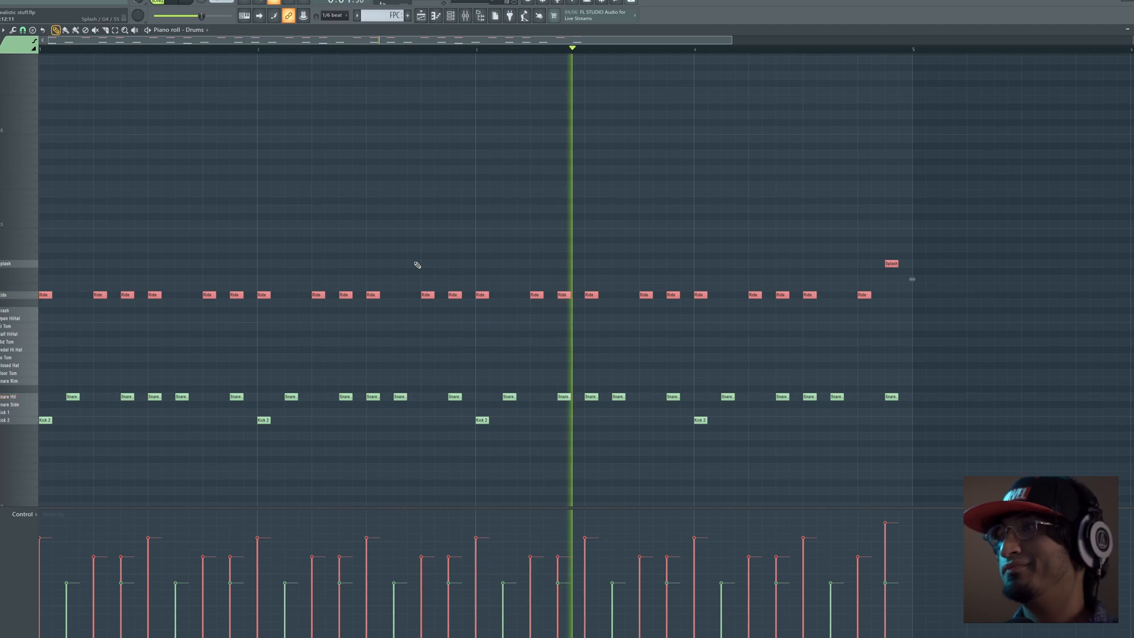
Transpose the selected cymbal notes back down to Closed Hat, with the final one on Half HiHat.
{"action": "key", "text": "shift+Down"}
{"action": "key", "text": "shift+Down"}
{"action": "key", "text": "shift+Down"}
{"action": "key", "text": "shift+Down"}
{"action": "key", "text": "shift+Down"}
{"action": "key", "text": "shift+Down"}
{"action": "key", "text": "shift+Down"}
{"action": "key", "text": "shift+Down"}
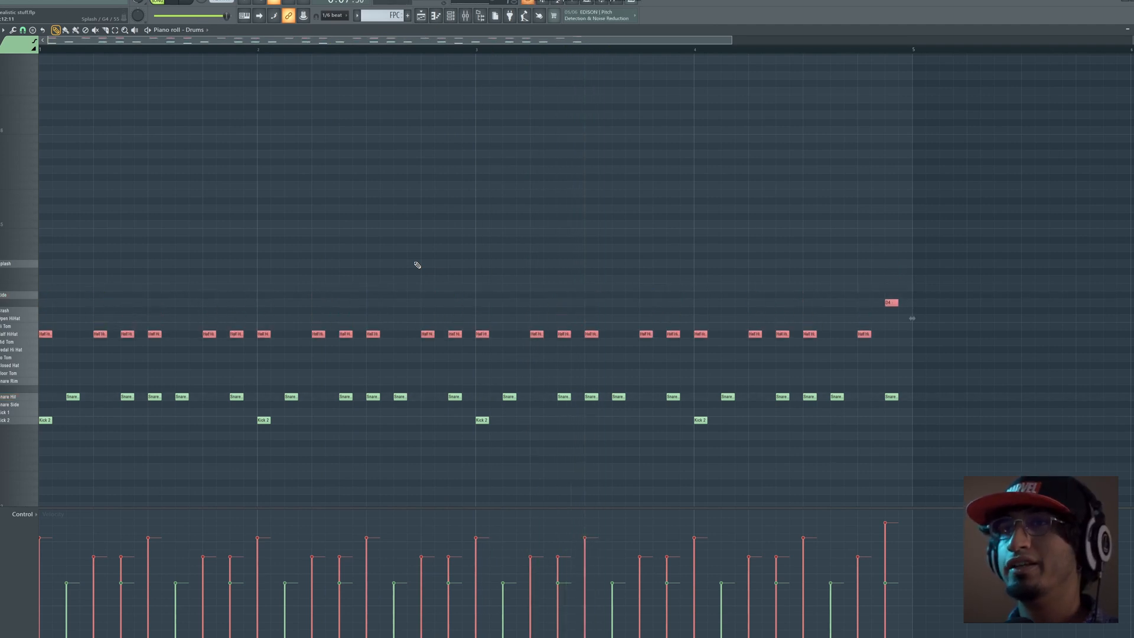
{"action": "key", "text": "shift+Down"}
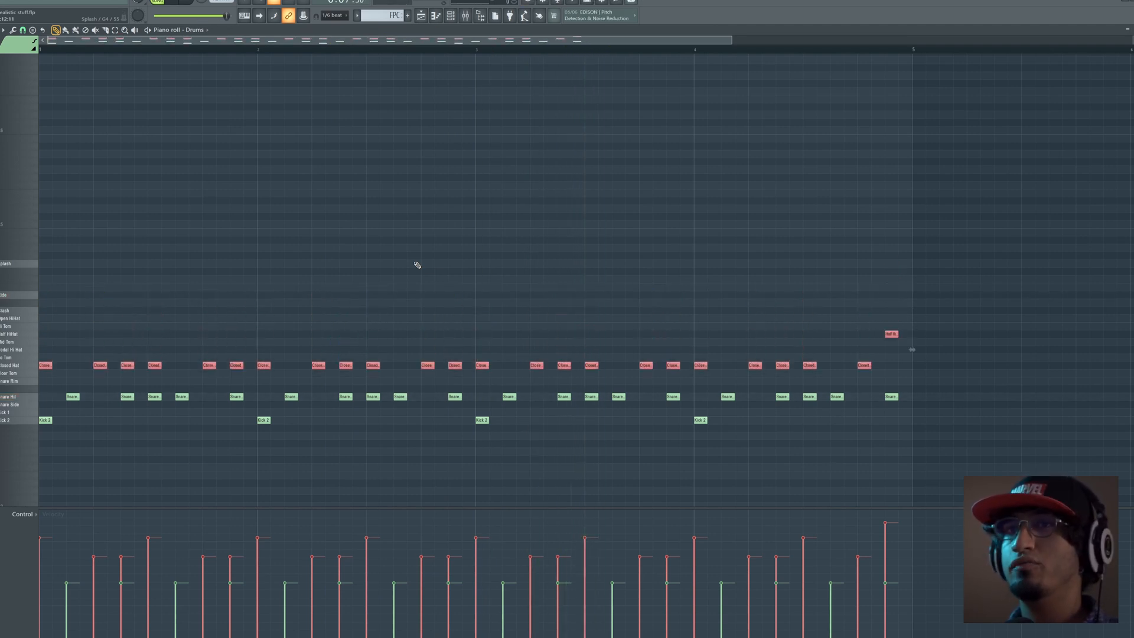
Return to the playlist, unmute the Bass track and play it together with the drums, keeping the bass clip in place.
{"action": "key", "text": "Tab"}
{"action": "key", "text": "Tab"}
{"action": "key", "text": "Tab"}
{"action": "key", "text": "Escape"}
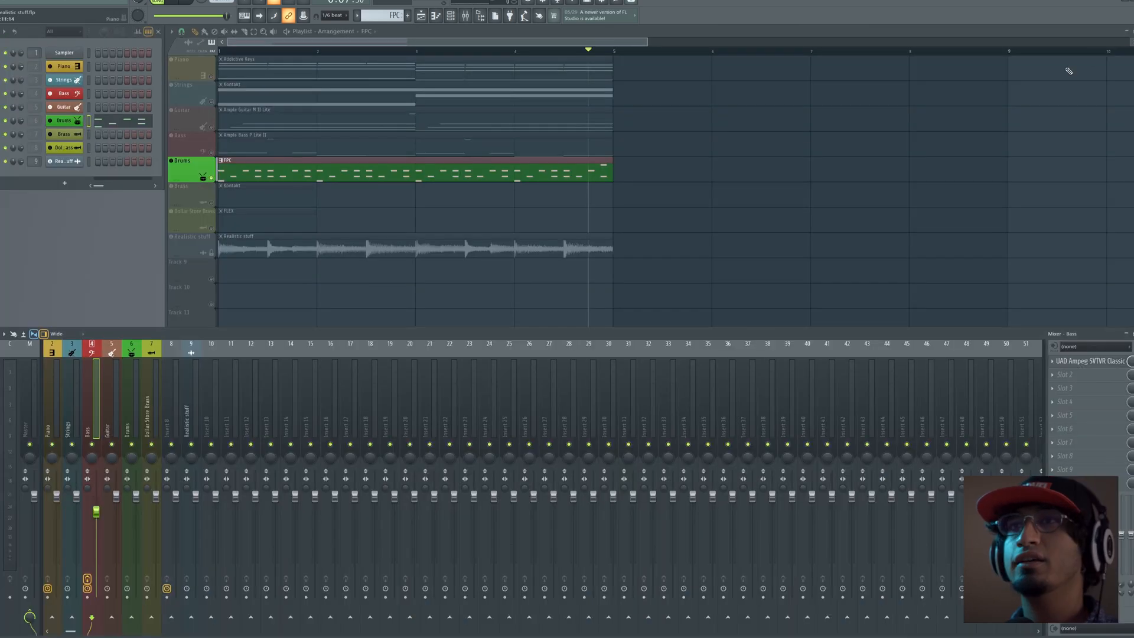
{"action": "left_click", "coordinate": [212, 155]}
{"action": "key", "text": "space"}
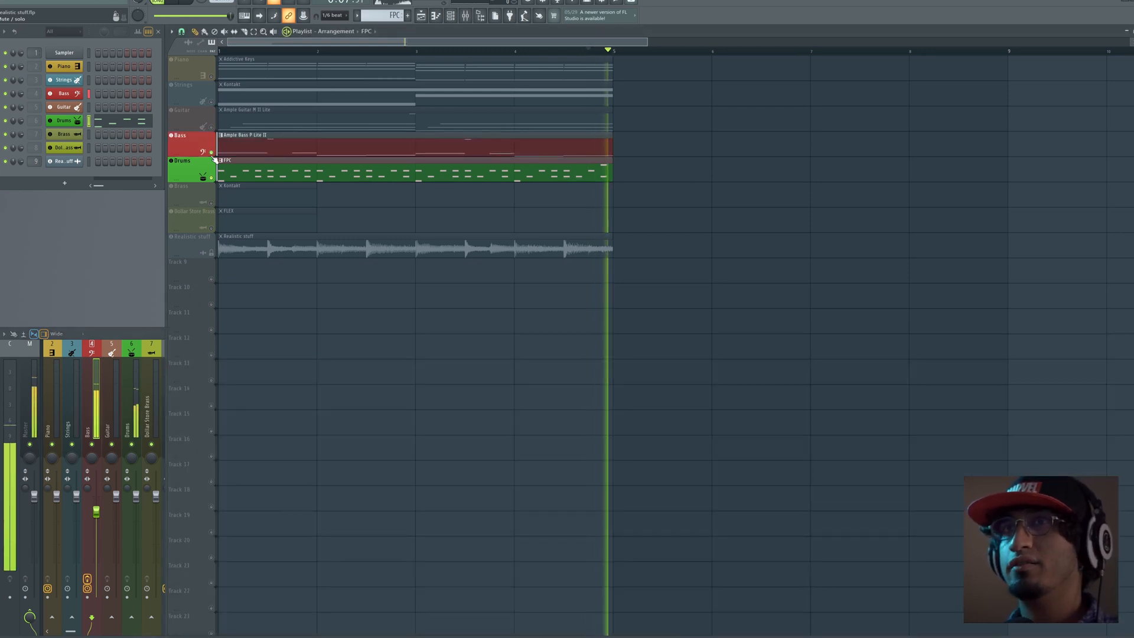
{"action": "right_click", "coordinate": [285, 151]}
{"action": "key", "text": "space"}
{"action": "key", "text": "ctrl+z"}
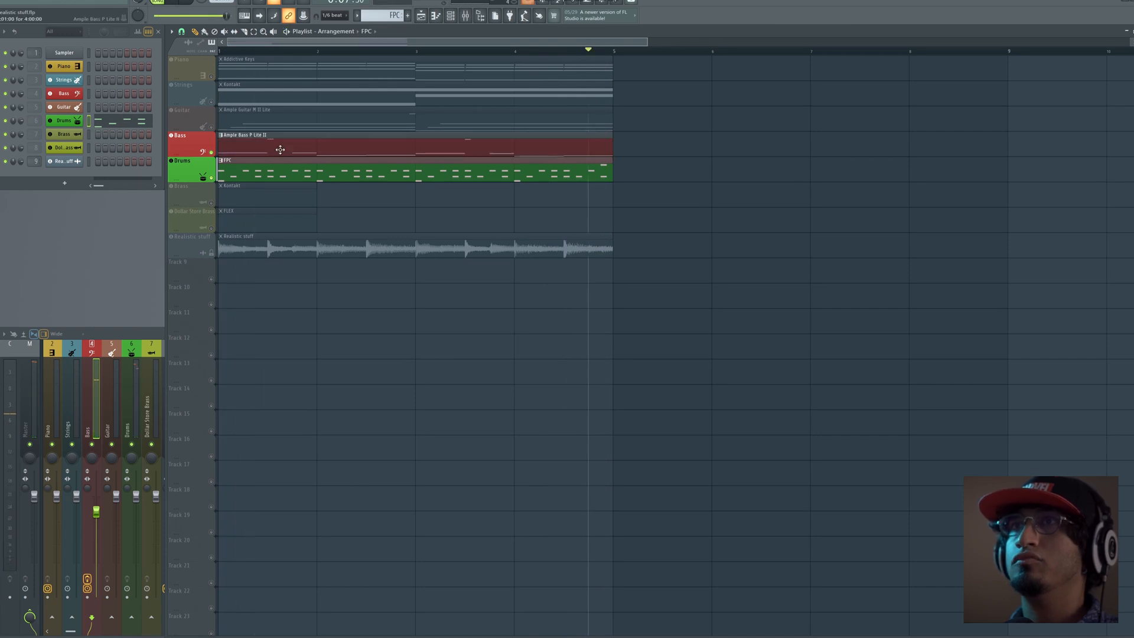
Open the bass clip's notes and add short D4 notes on beat 2 and halfway to beat 3 of bar 1.
{"action": "double_click", "coordinate": [279, 149]}
{"action": "key", "text": "space"}
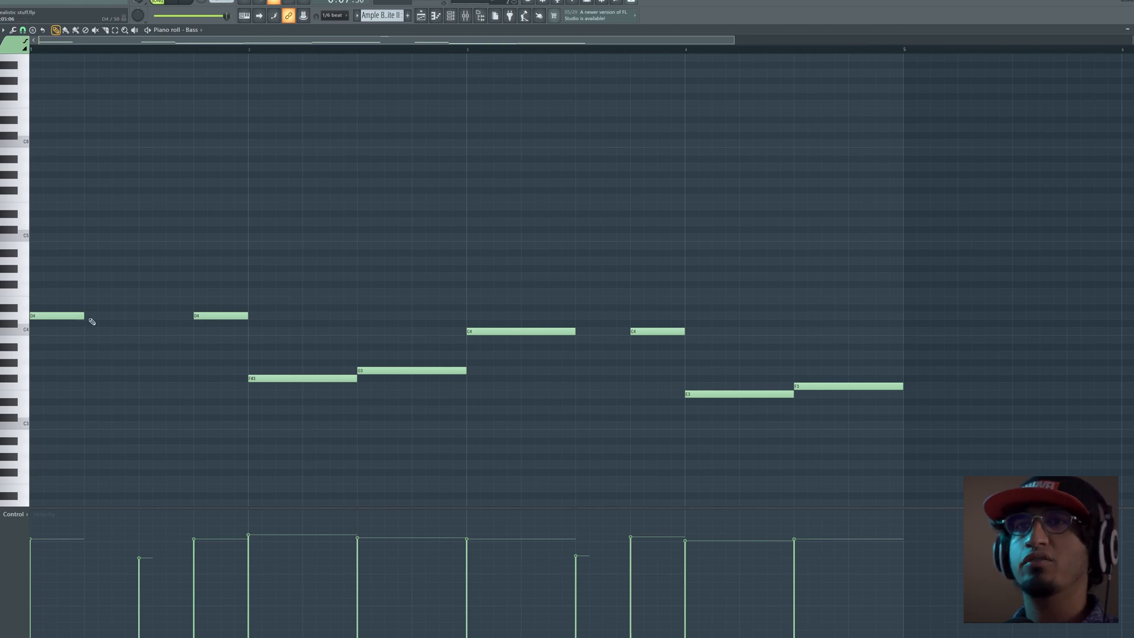
{"action": "left_click_drag", "start_coordinate": [101, 317], "coordinate": [89, 316]}
{"action": "left_click", "coordinate": [113, 316]}
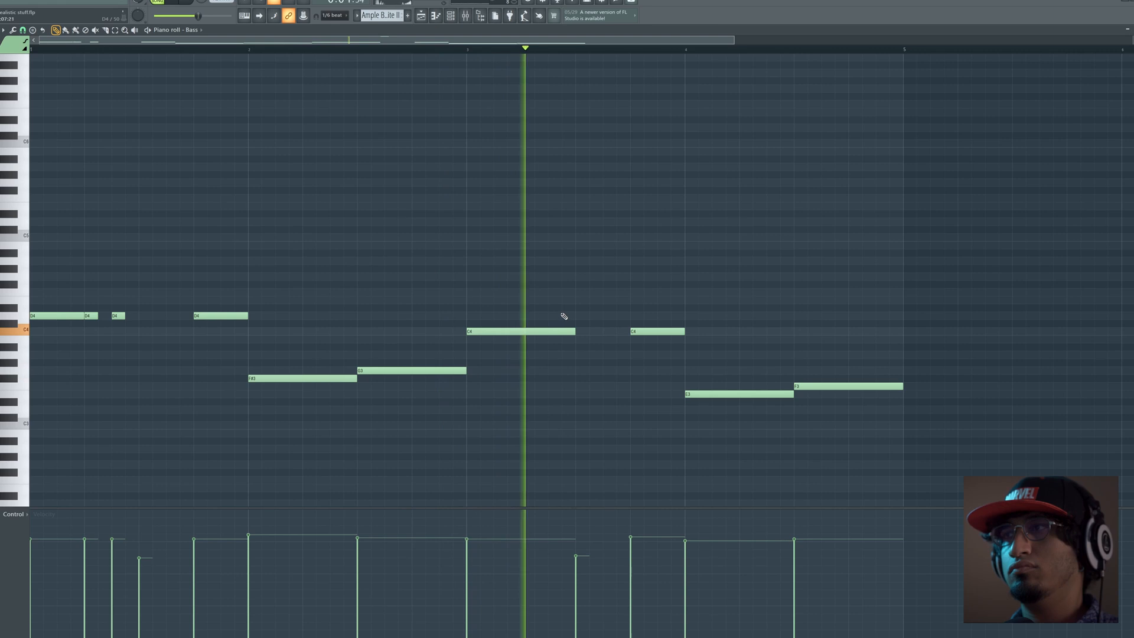
{"action": "key", "text": "space"}
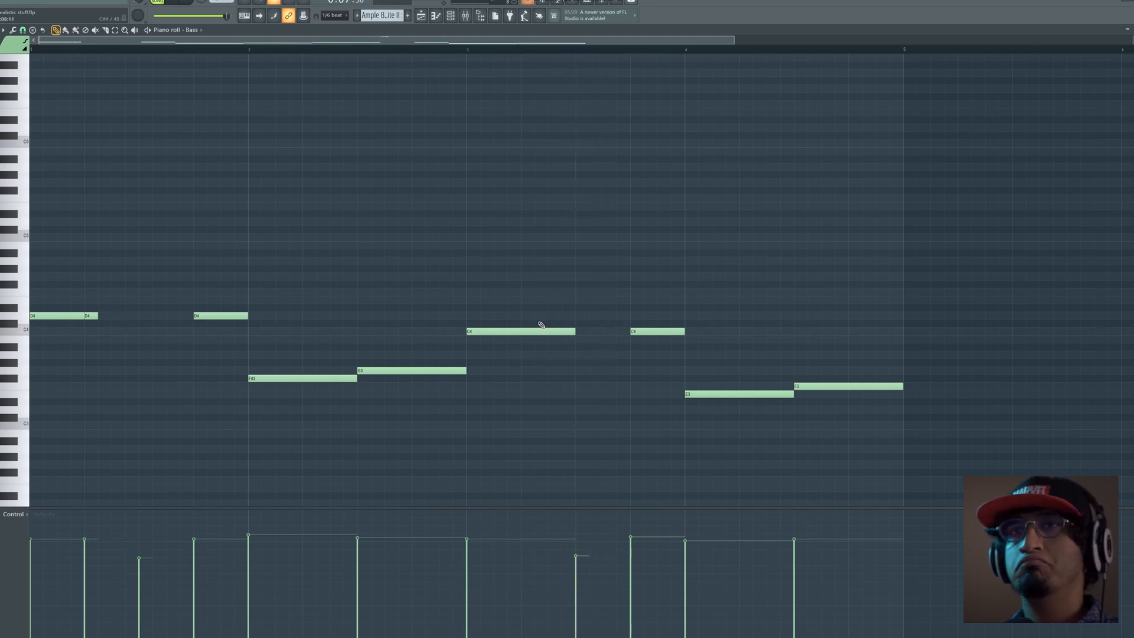
{"action": "left_click", "coordinate": [114, 316]}
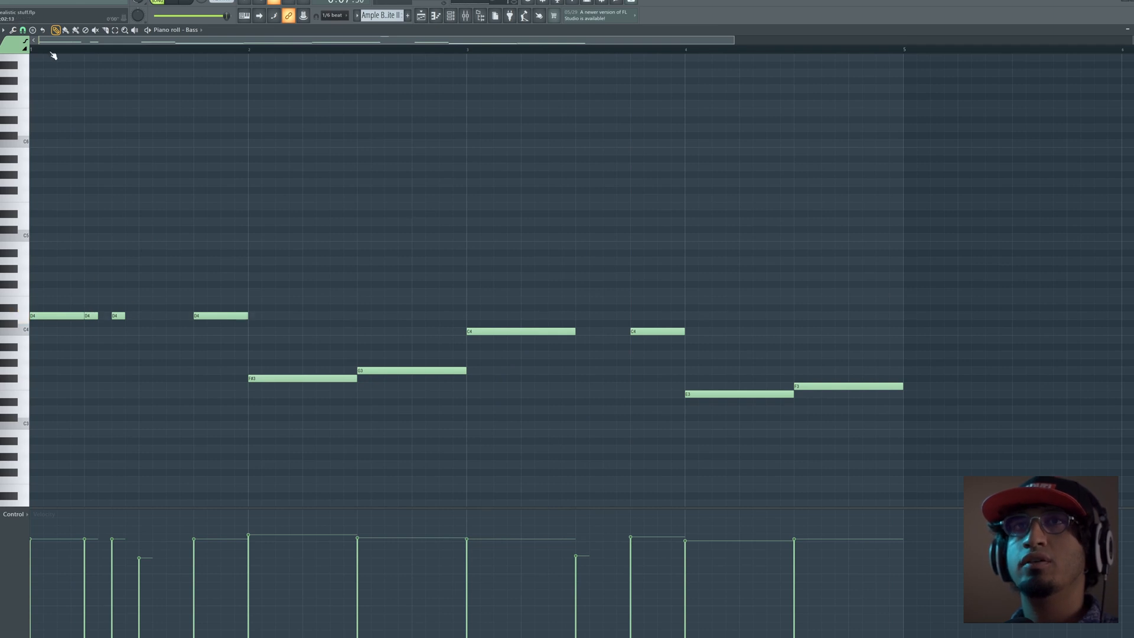
Set the snap to 1/2 step and shorten the two added D4 bass notes to half a step each.
{"action": "left_click", "coordinate": [13, 30]}
{"action": "left_click", "coordinate": [23, 30]}
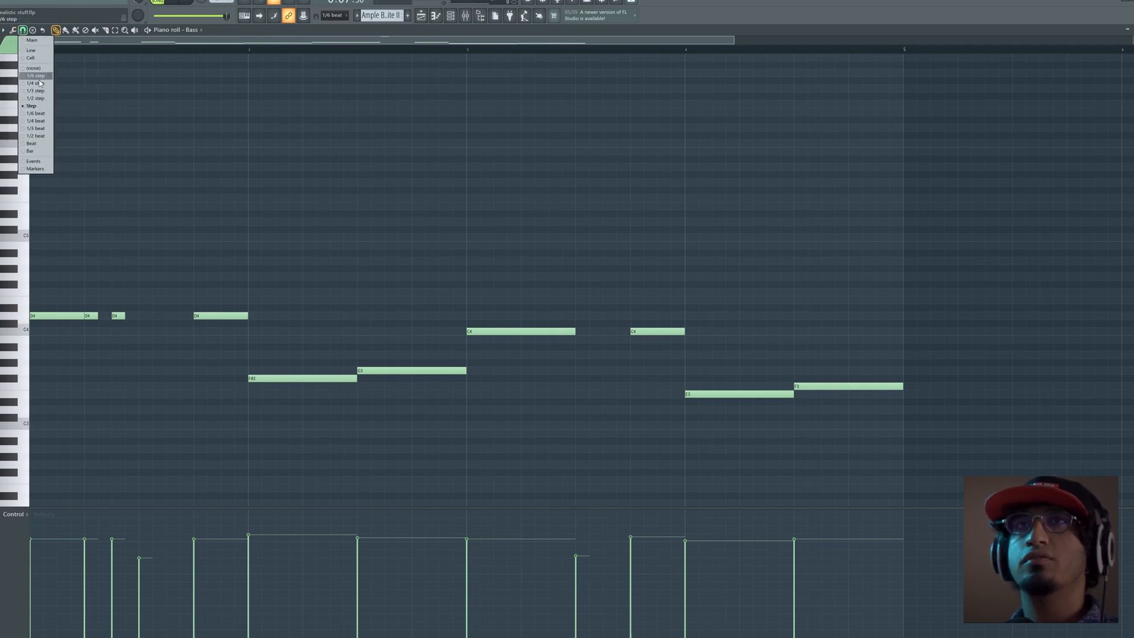
{"action": "left_click", "coordinate": [43, 99]}
{"action": "left_click_drag", "start_coordinate": [120, 316], "coordinate": [114, 317]}
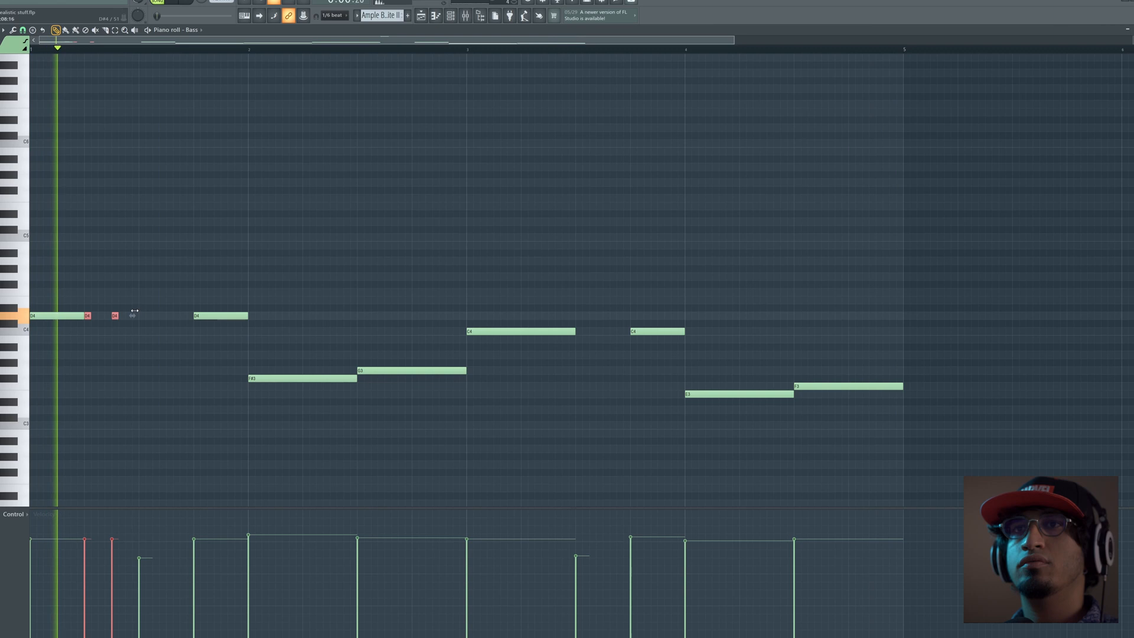
{"action": "key", "text": "space"}
Lower the high bass note on beat 3 of bar 1 to D6, auditioning it between moves.
{"action": "scroll", "coordinate": [139, 177], "scroll_direction": "up", "scroll_amount": 4}
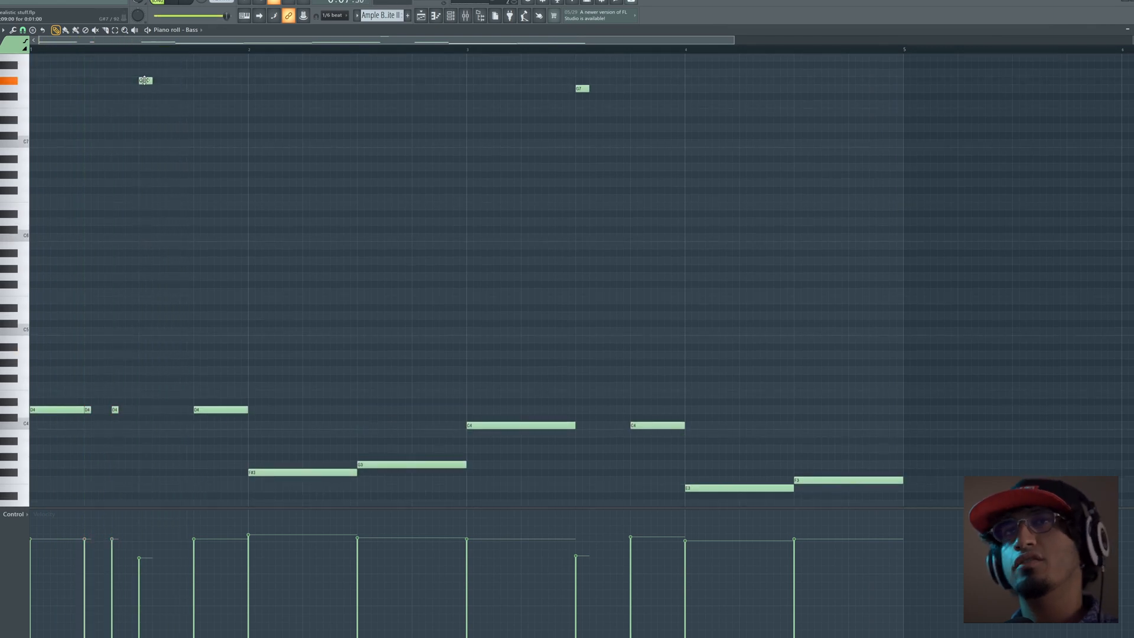
{"action": "left_click_drag", "start_coordinate": [138, 94], "coordinate": [138, 117]}
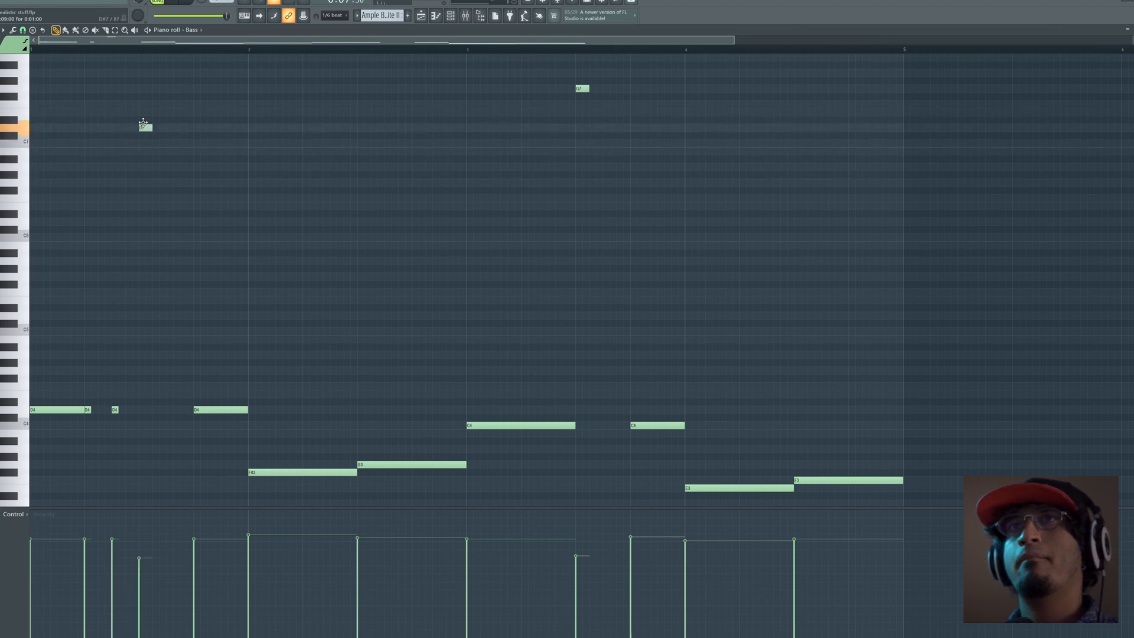
{"action": "key", "text": "space"}
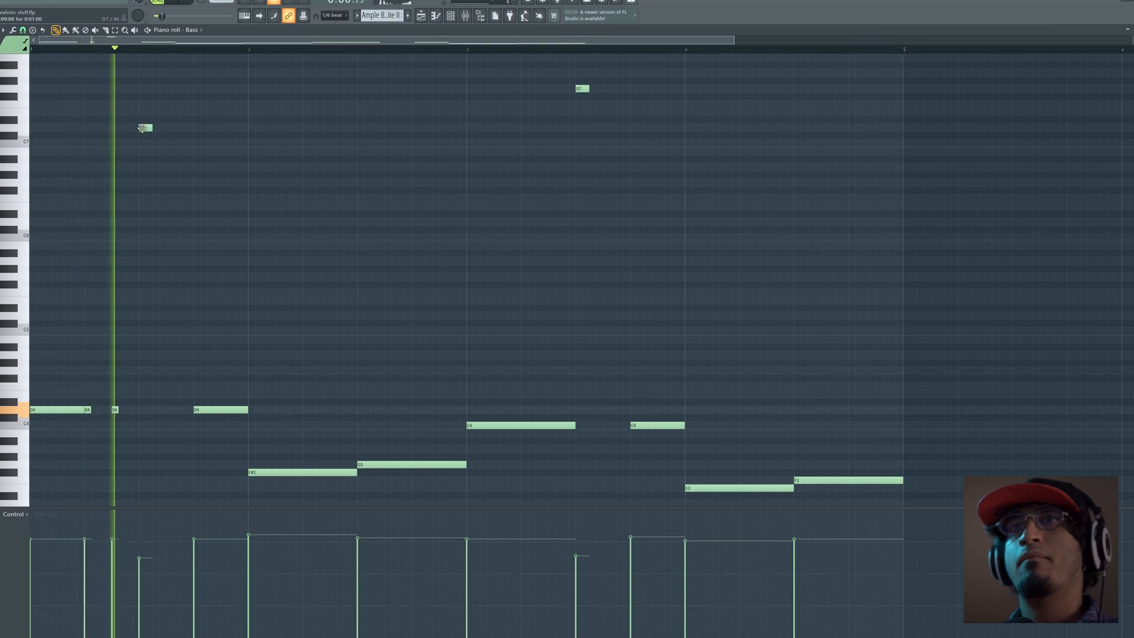
{"action": "key", "text": "space"}
{"action": "left_click_drag", "start_coordinate": [143, 128], "coordinate": [143, 152]}
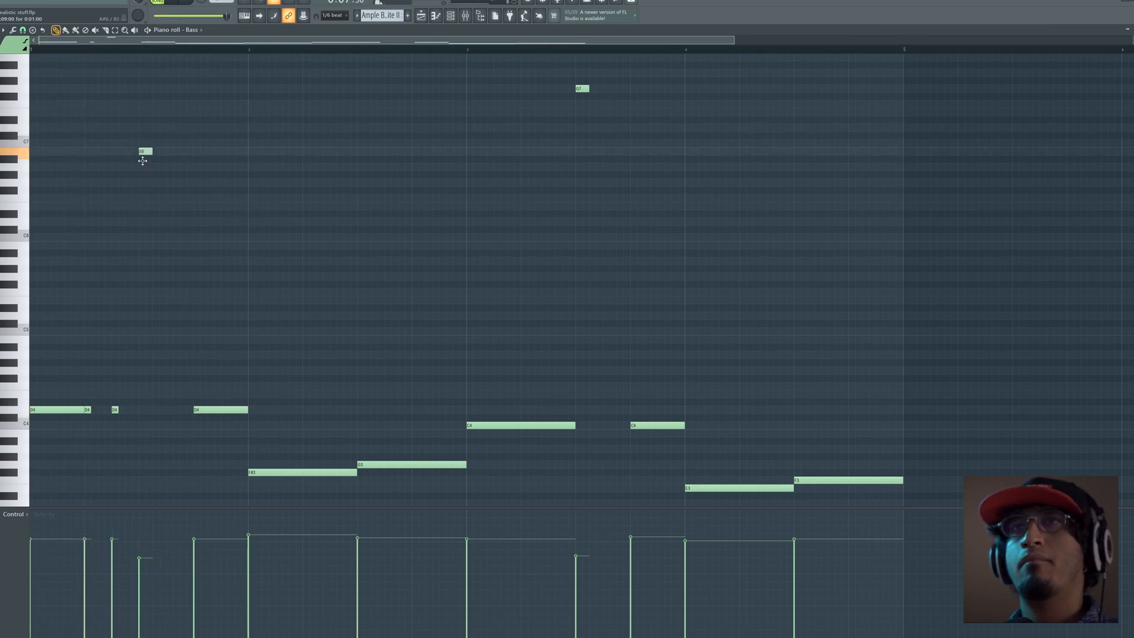
Extend the D6 note to the end of bar 2 and place an equally long D6 from beat 3 of bar 3.
{"action": "key", "text": "space"}
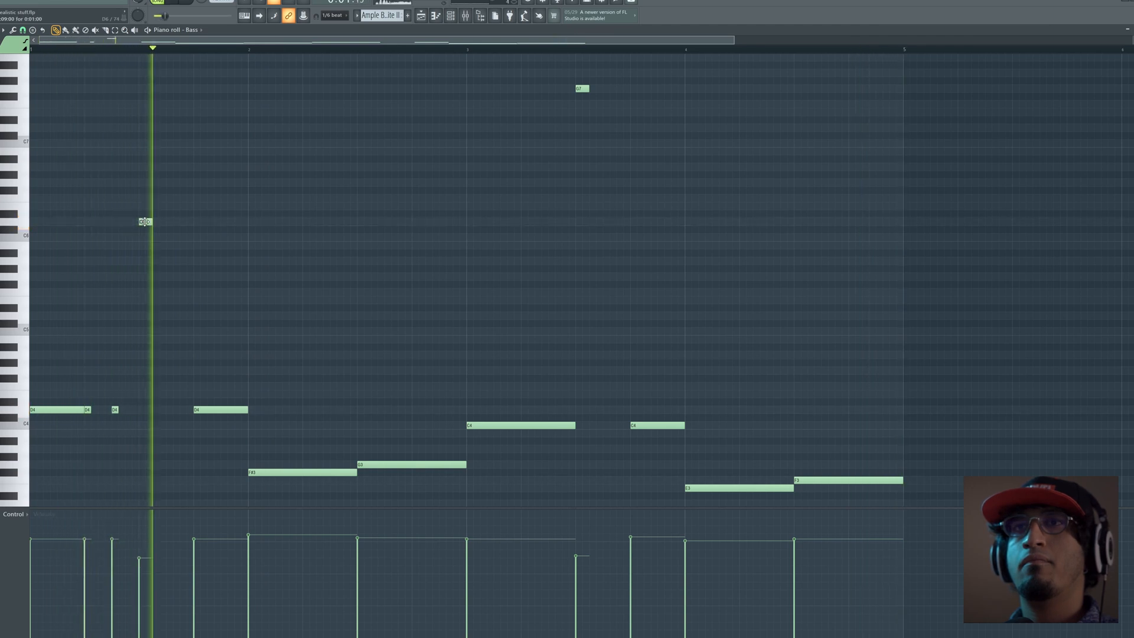
{"action": "left_click_drag", "start_coordinate": [152, 222], "coordinate": [249, 223]}
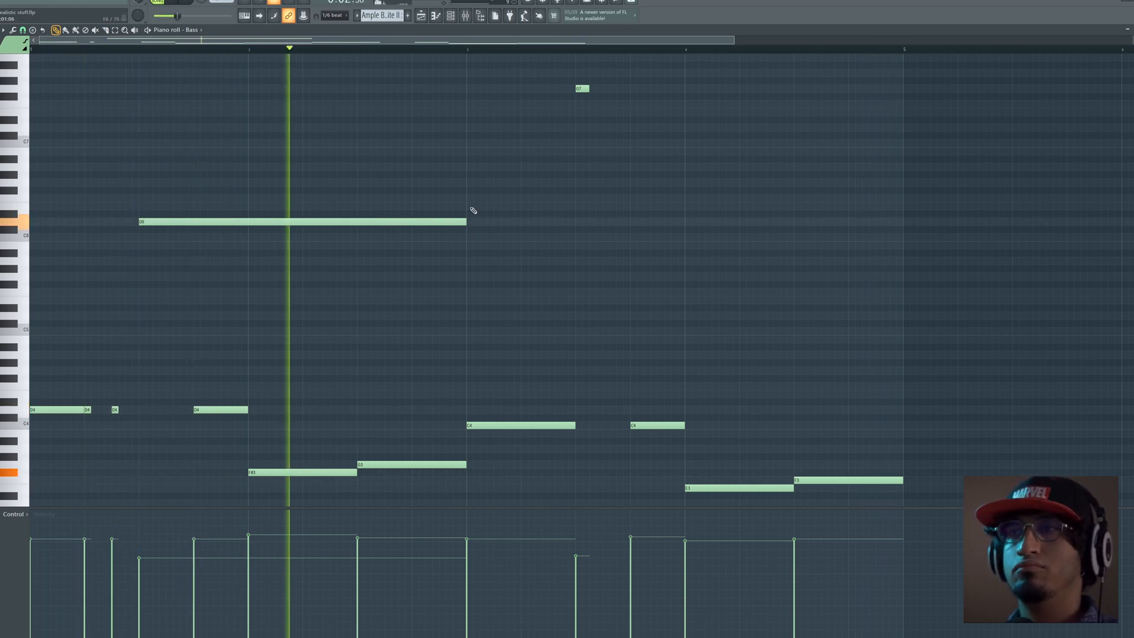
{"action": "left_click", "coordinate": [579, 222]}
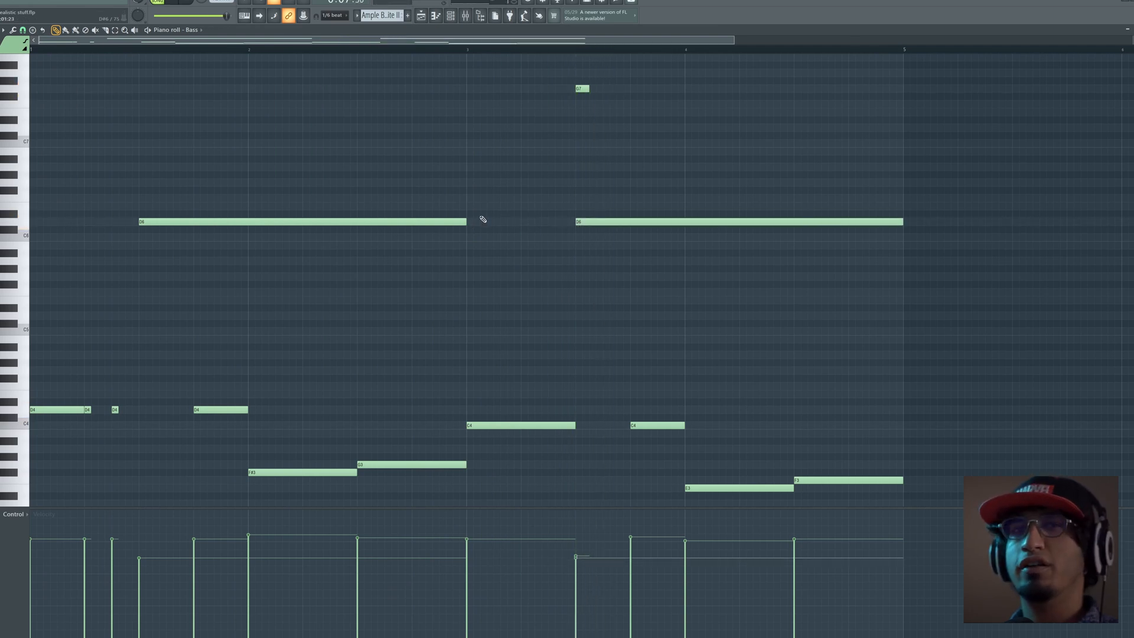
Open the Bass channel's instrument, watch it while the pattern plays, then close it.
{"action": "key", "text": "F6"}
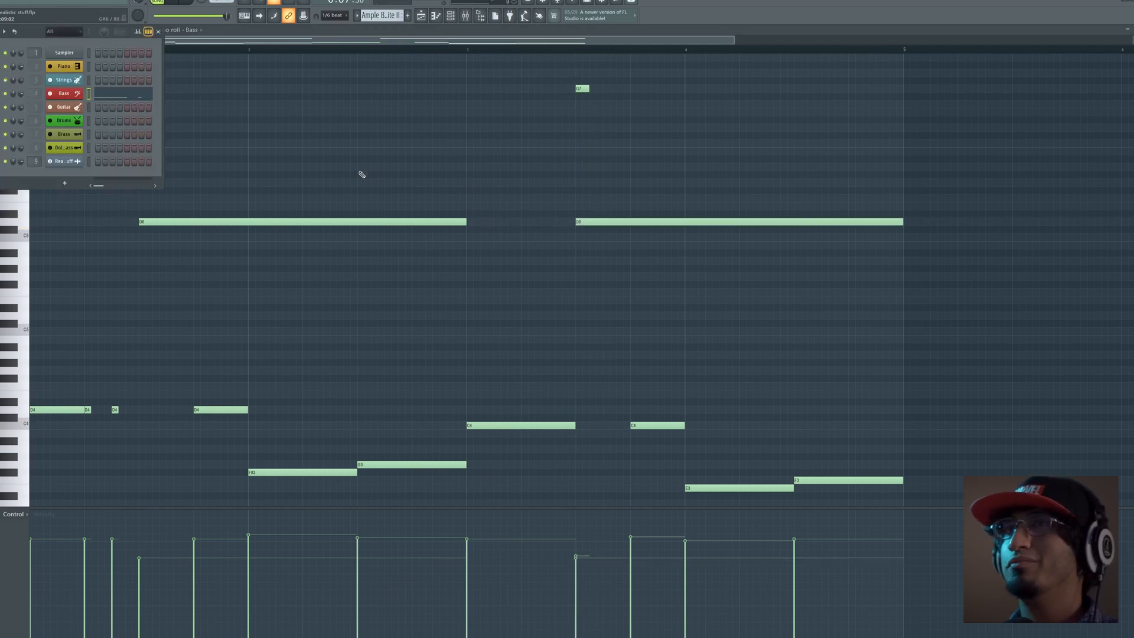
{"action": "left_click", "coordinate": [59, 97]}
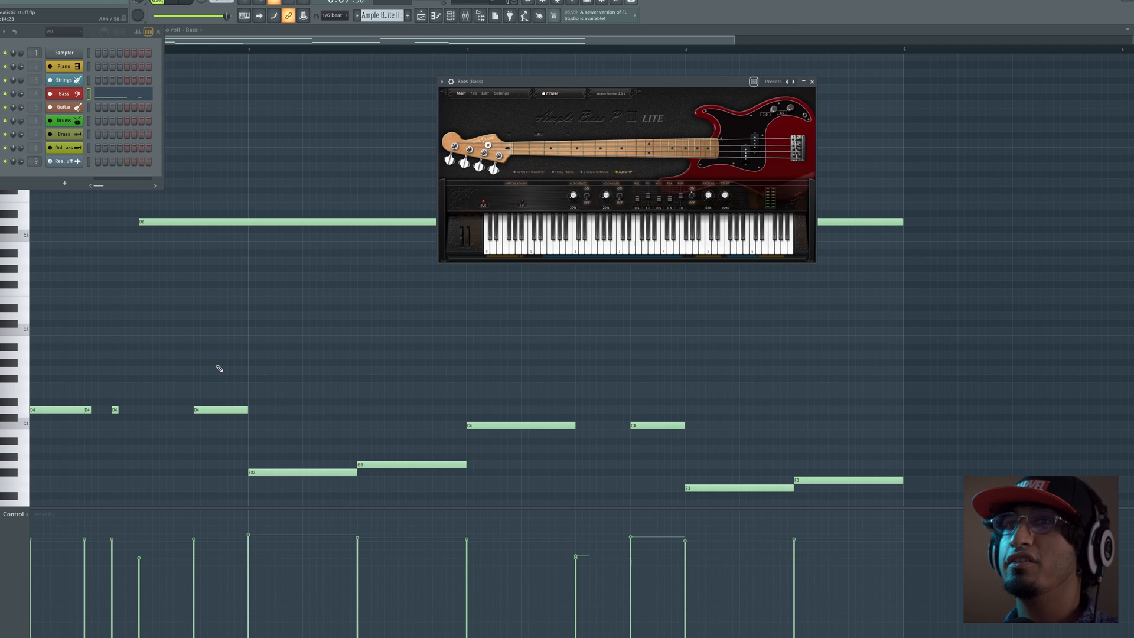
{"action": "key", "text": "space"}
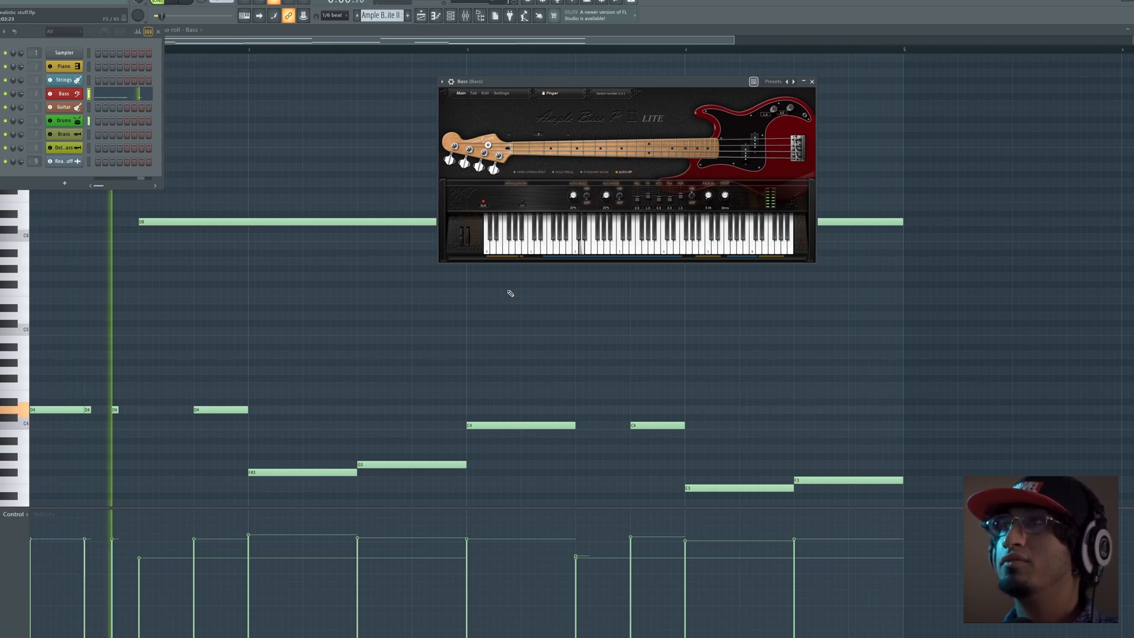
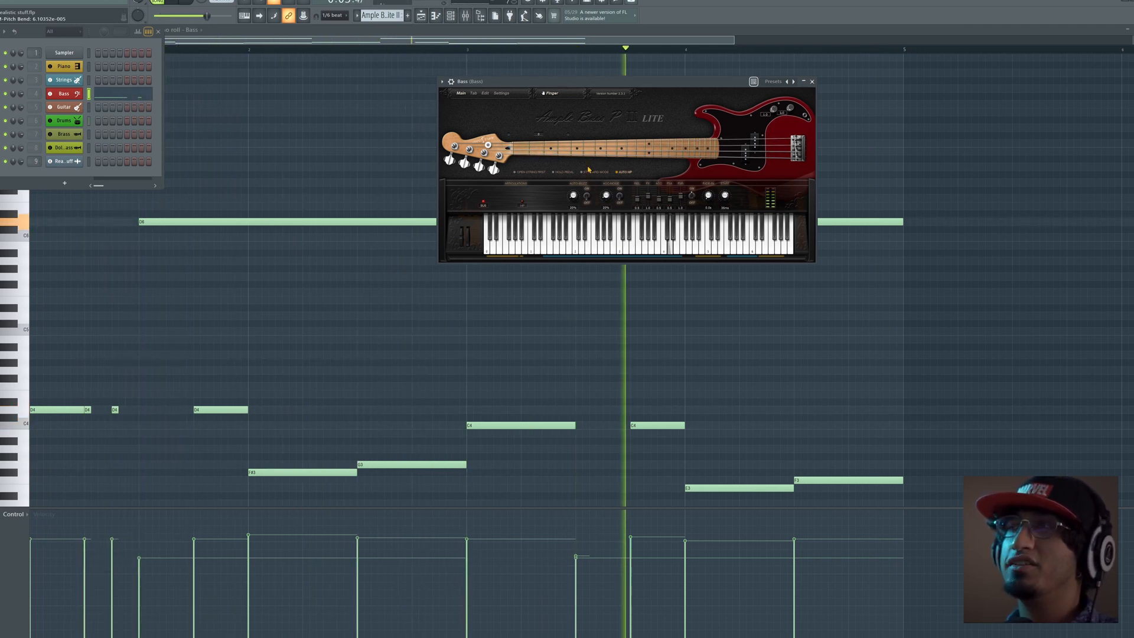
{"action": "left_click", "coordinate": [786, 343]}
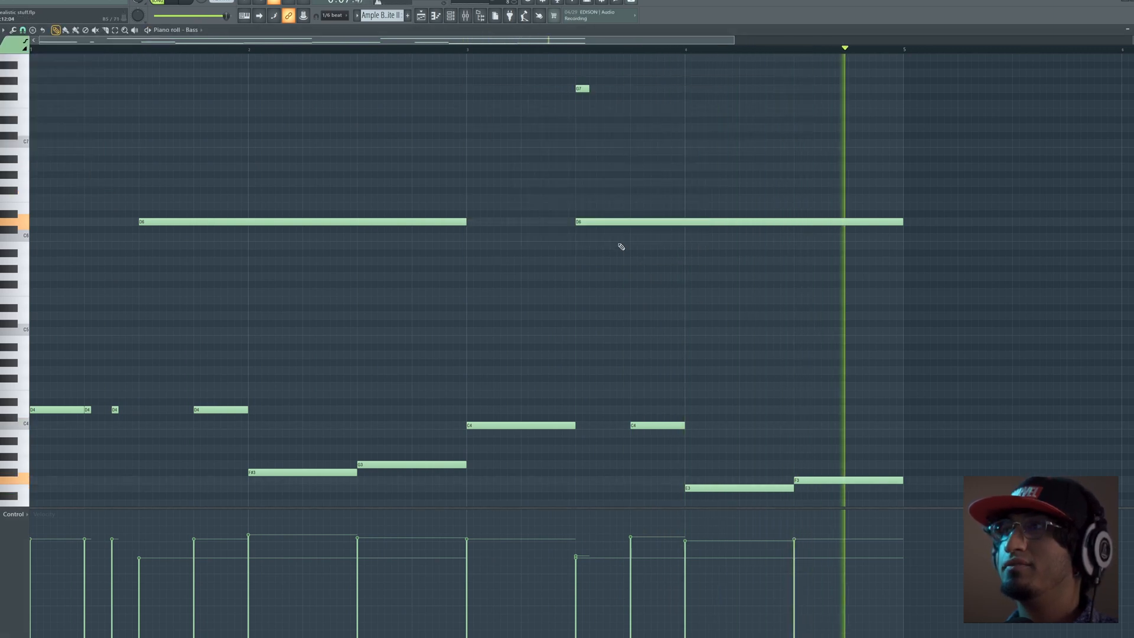
Delete the high note and the D6 note on beat 3 of bar 3, extending the first D6 to bar 4's end.
{"action": "right_click", "coordinate": [582, 88]}
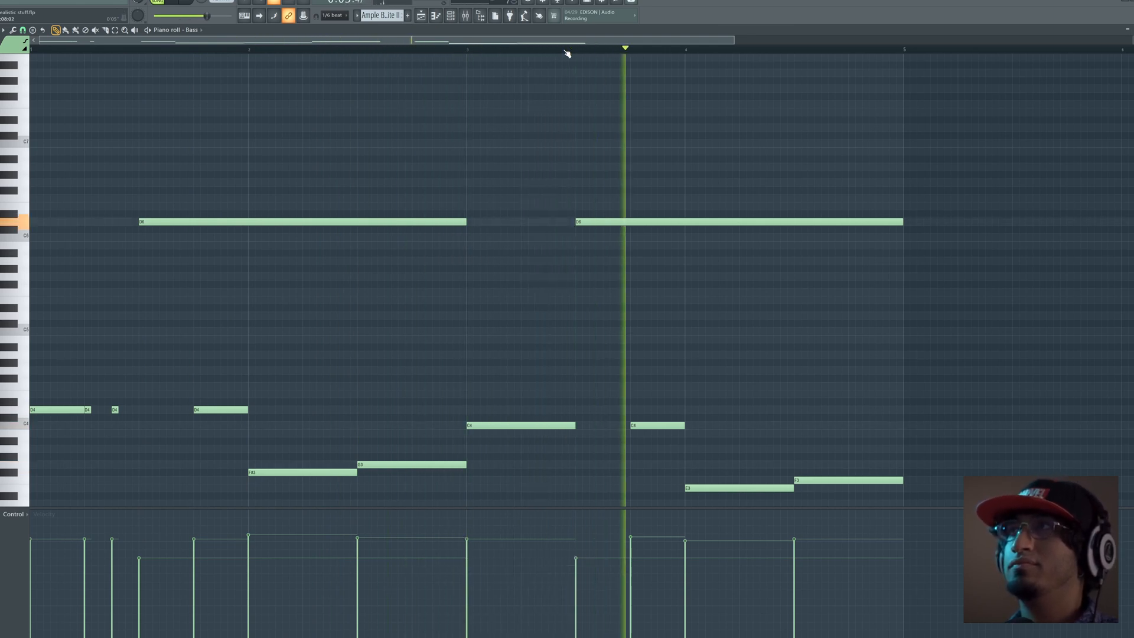
{"action": "right_click", "coordinate": [717, 222]}
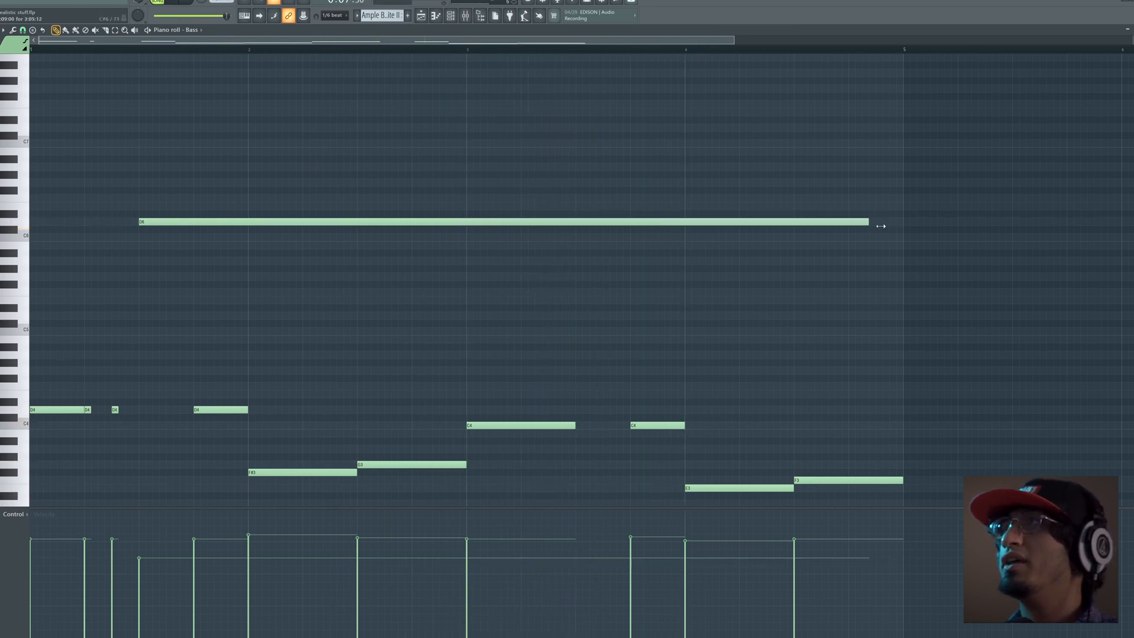
Place a short G#7 note on beat 3 of bar 3 in the bass pattern and audition it.
{"action": "left_click", "coordinate": [580, 113]}
{"action": "left_click_drag", "start_coordinate": [597, 113], "coordinate": [581, 77]}
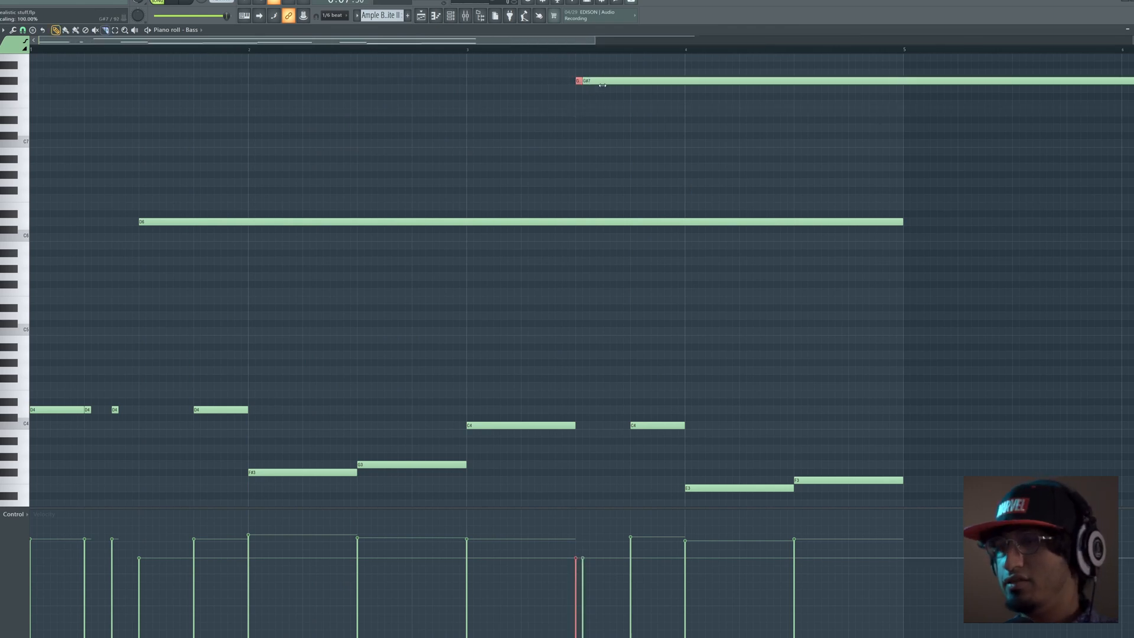
{"action": "right_click", "coordinate": [612, 82]}
{"action": "key", "text": "space"}
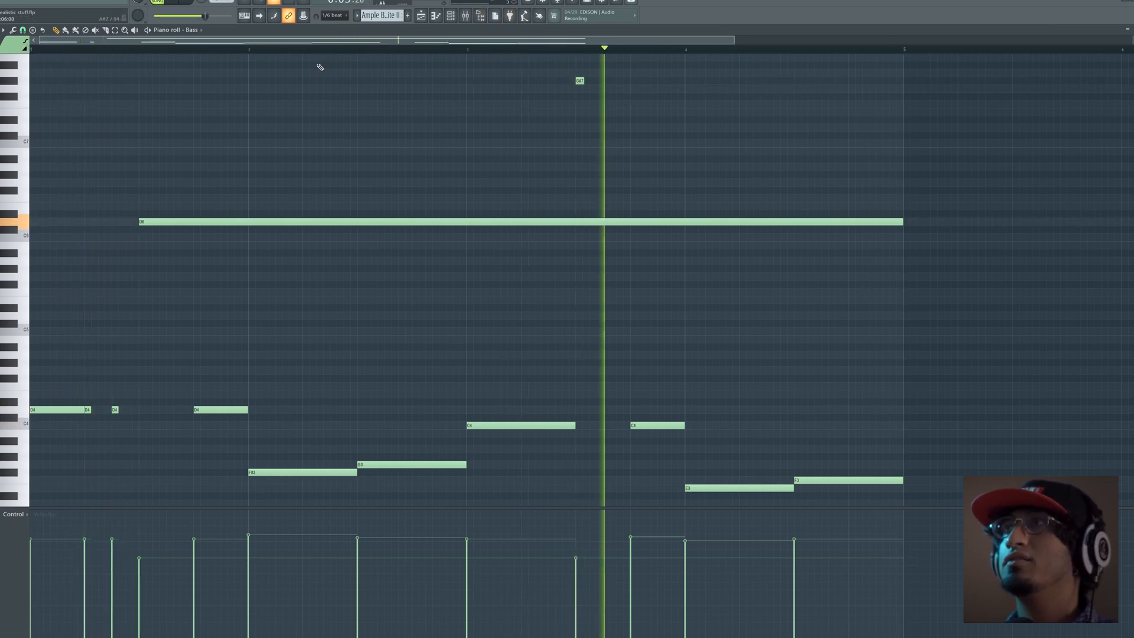
{"action": "key", "text": "space"}
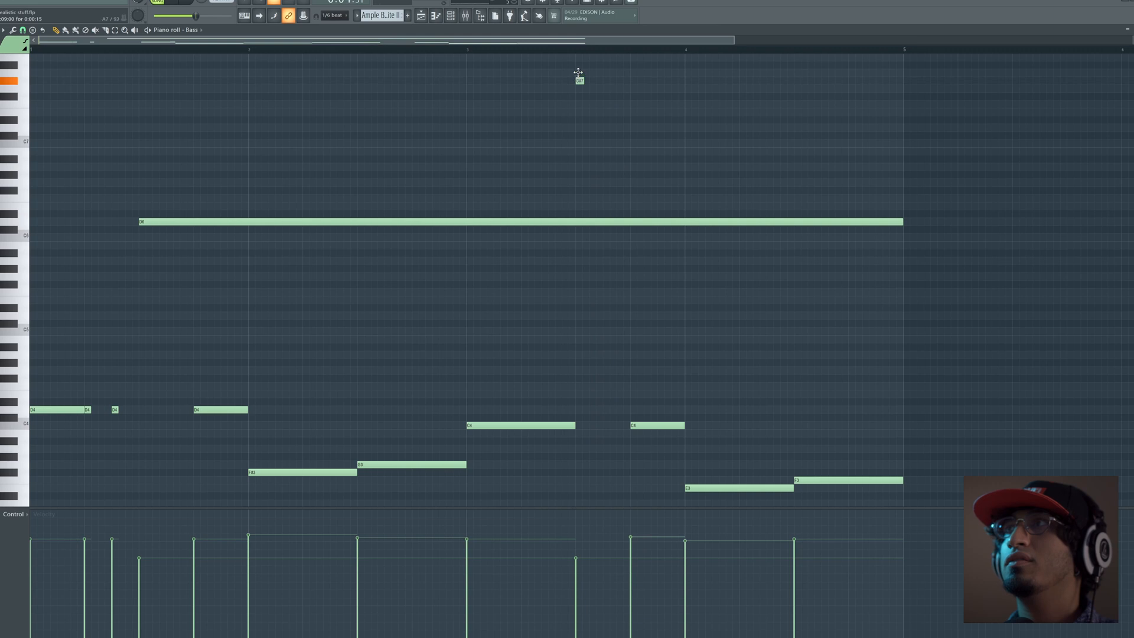
{"action": "key", "text": "space"}
{"action": "key", "text": "space"}
Lower the short high note to G7 and trim the D6 note to end at beat 3 of bar 3, auditioning the result.
{"action": "left_click_drag", "start_coordinate": [580, 73], "coordinate": [581, 93]}
{"action": "key", "text": "space"}
{"action": "left_click_drag", "start_coordinate": [904, 221], "coordinate": [568, 237]}
{"action": "key", "text": "space"}
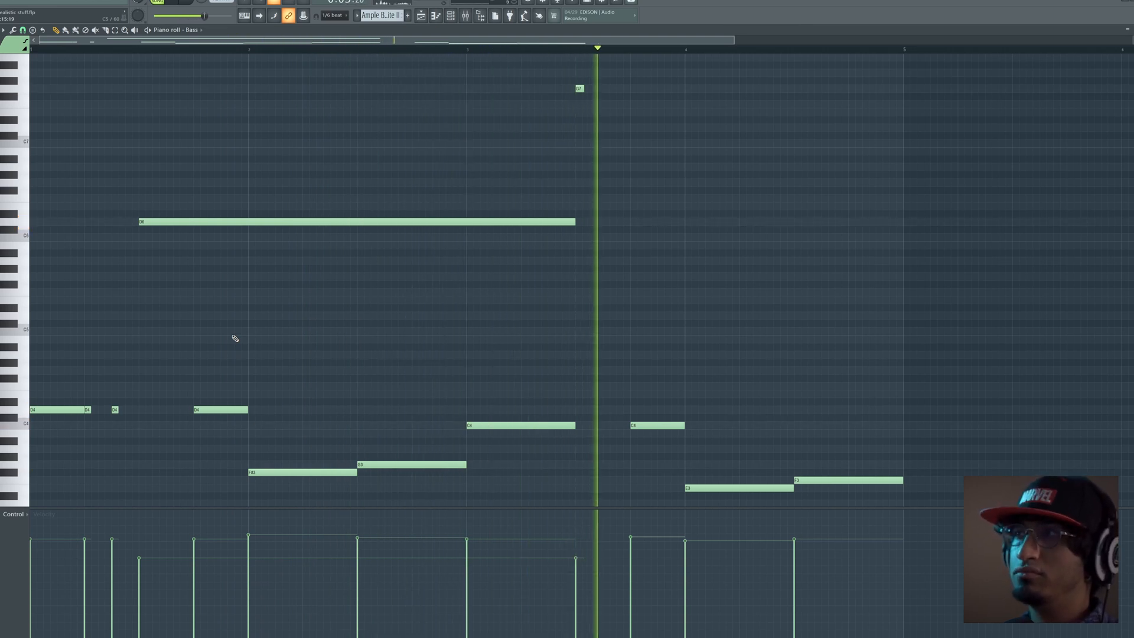
Try raising bar 4's first bass note to E4, shortening it and adding a short F4 note after it.
{"action": "scroll", "coordinate": [528, 366], "scroll_direction": "down", "scroll_amount": 3}
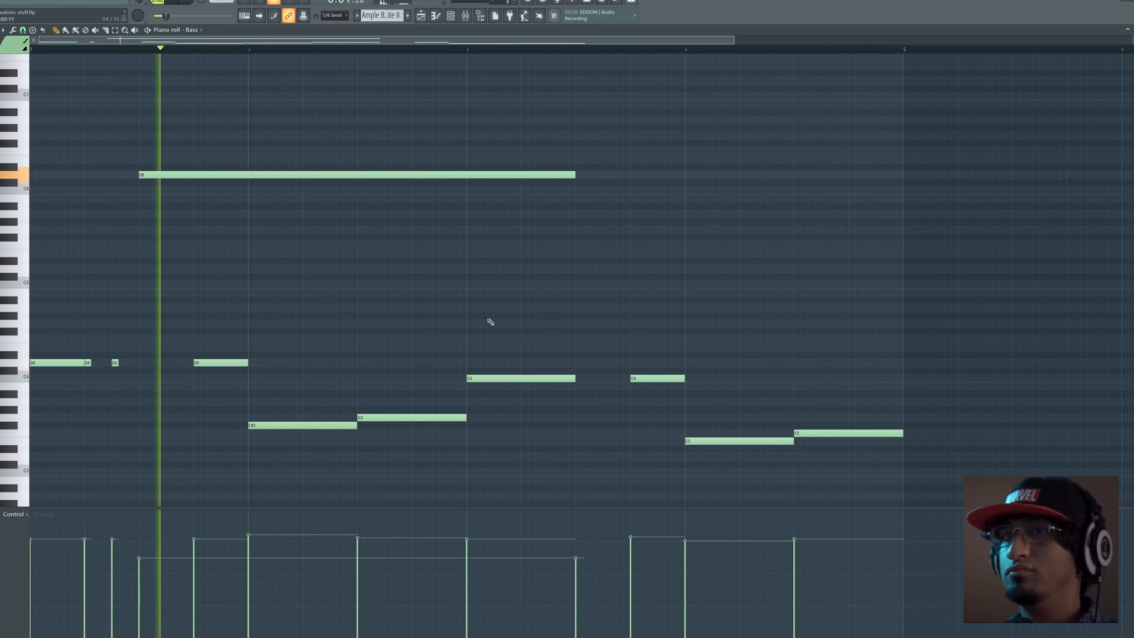
{"action": "left_click_drag", "start_coordinate": [836, 354], "coordinate": [565, 322]}
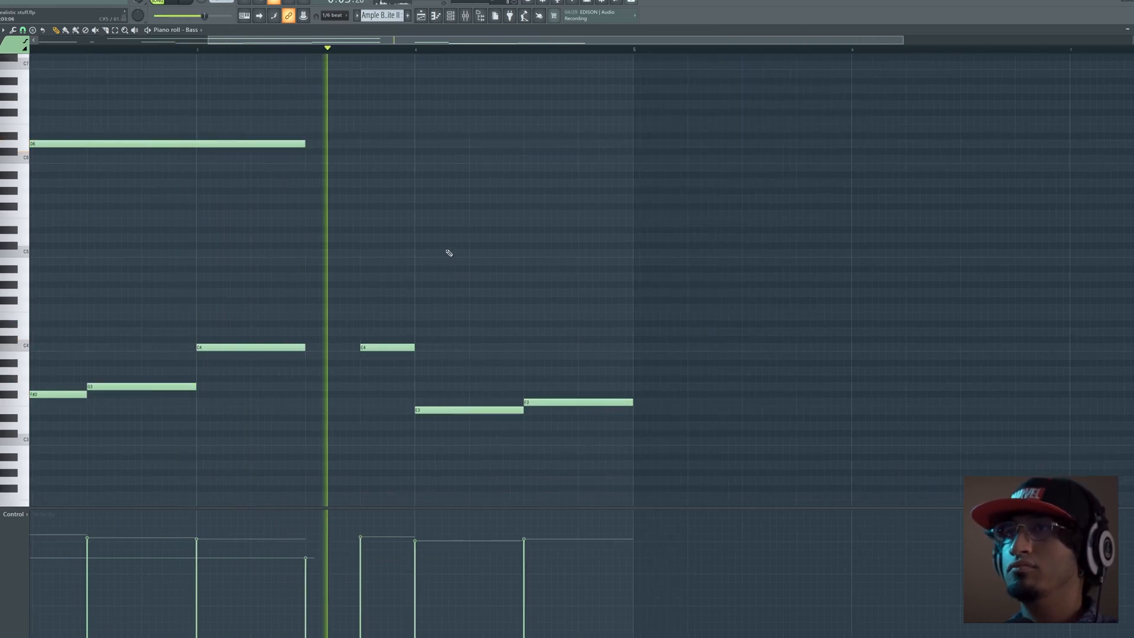
{"action": "key", "text": "space"}
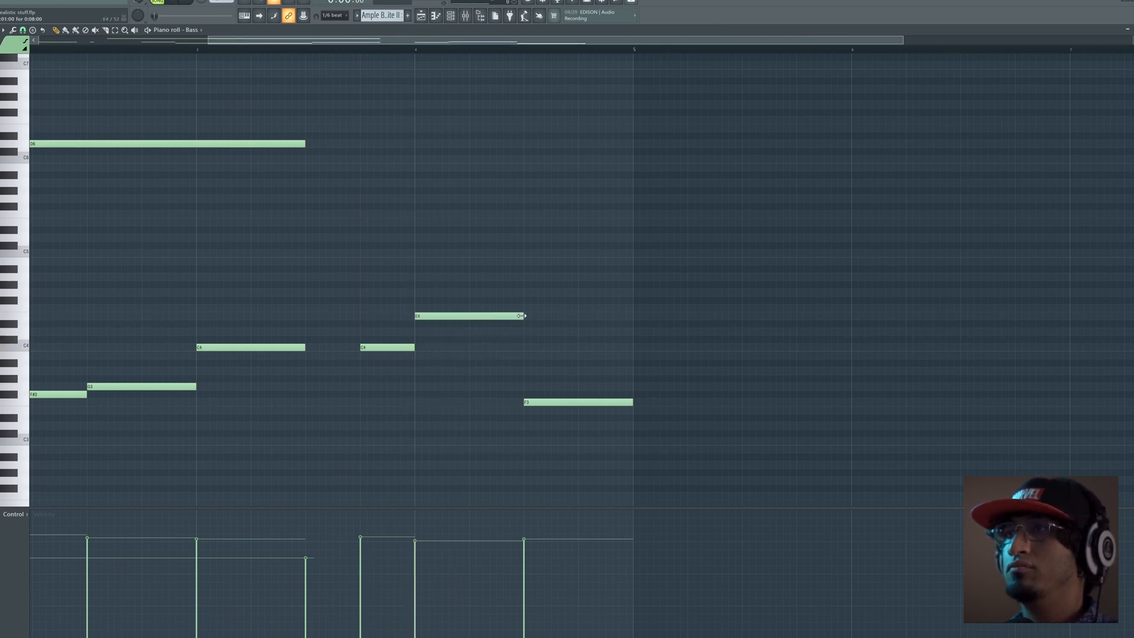
{"action": "key", "text": "space"}
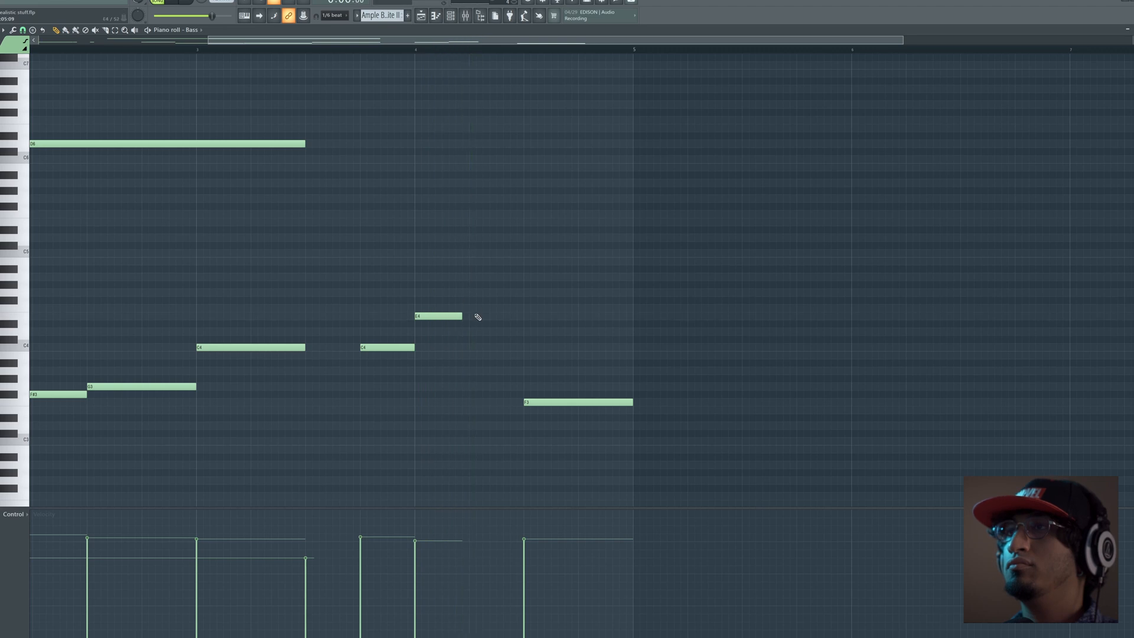
{"action": "key", "text": "space"}
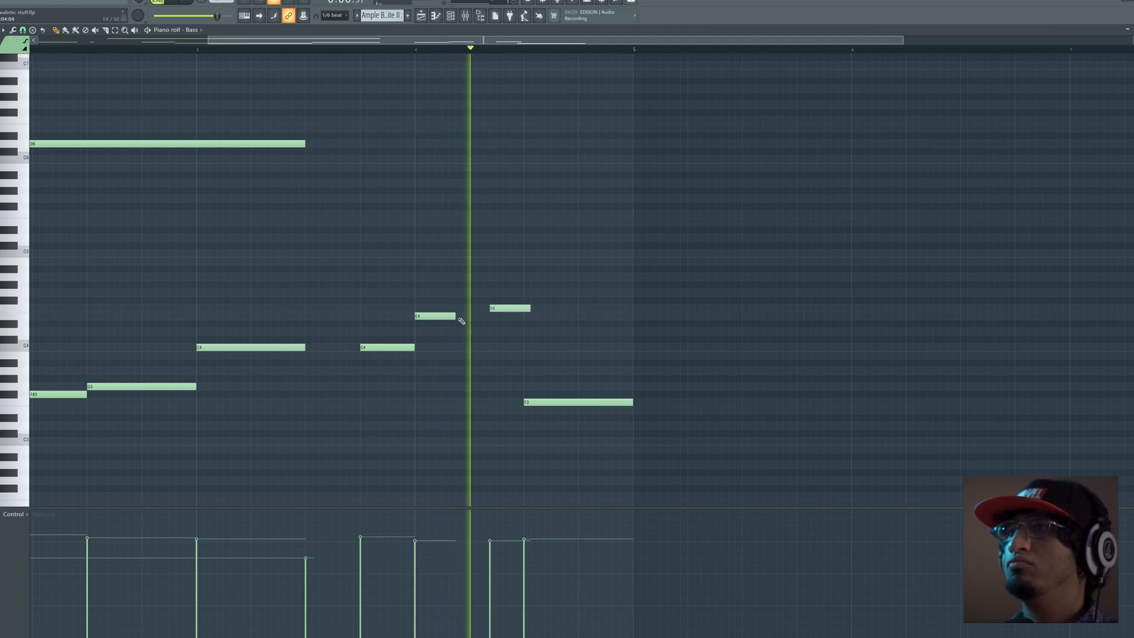
Try shortening the E4 note to half a beat and ending the F4 note at beat 3 of bar 4.
{"action": "left_click_drag", "start_coordinate": [455, 316], "coordinate": [442, 316]}
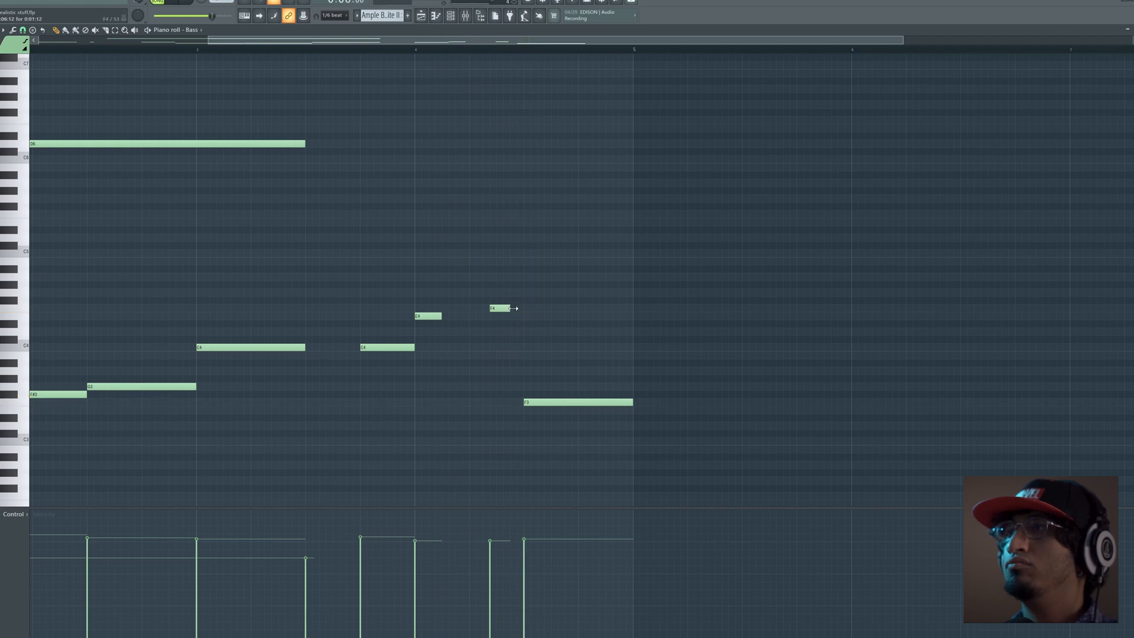
{"action": "key", "text": "space"}
{"action": "left_click_drag", "start_coordinate": [521, 309], "coordinate": [524, 309]}
{"action": "key", "text": "space"}
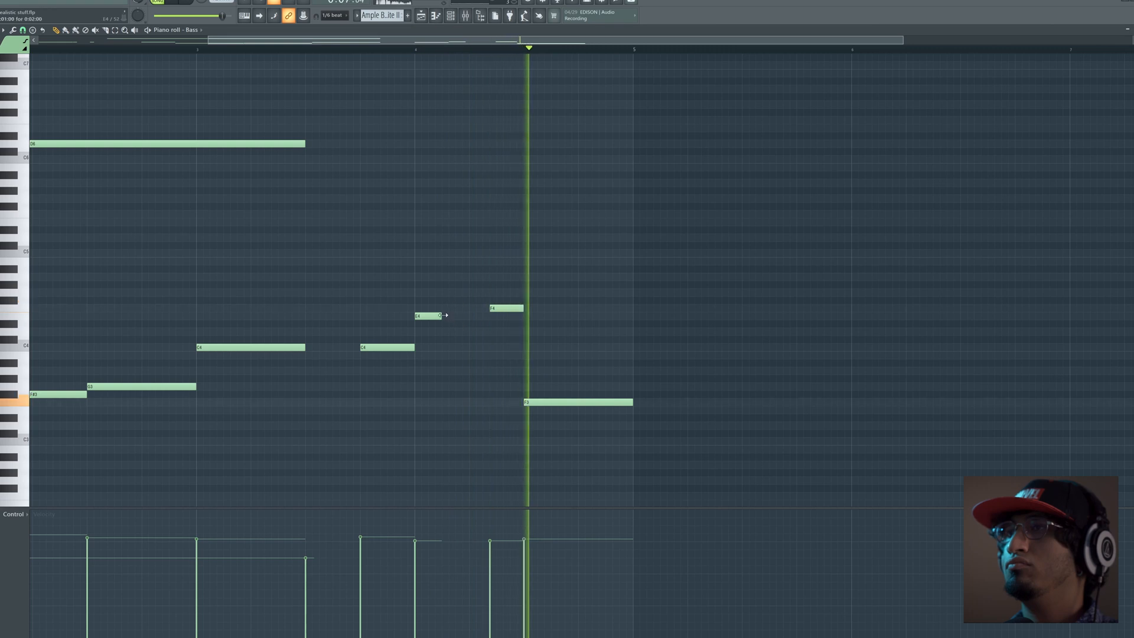
Try ending bar 4 with short F3 and F#3 notes from beat 3 and a one-beat G4 on beat 4.
{"action": "key", "text": "space"}
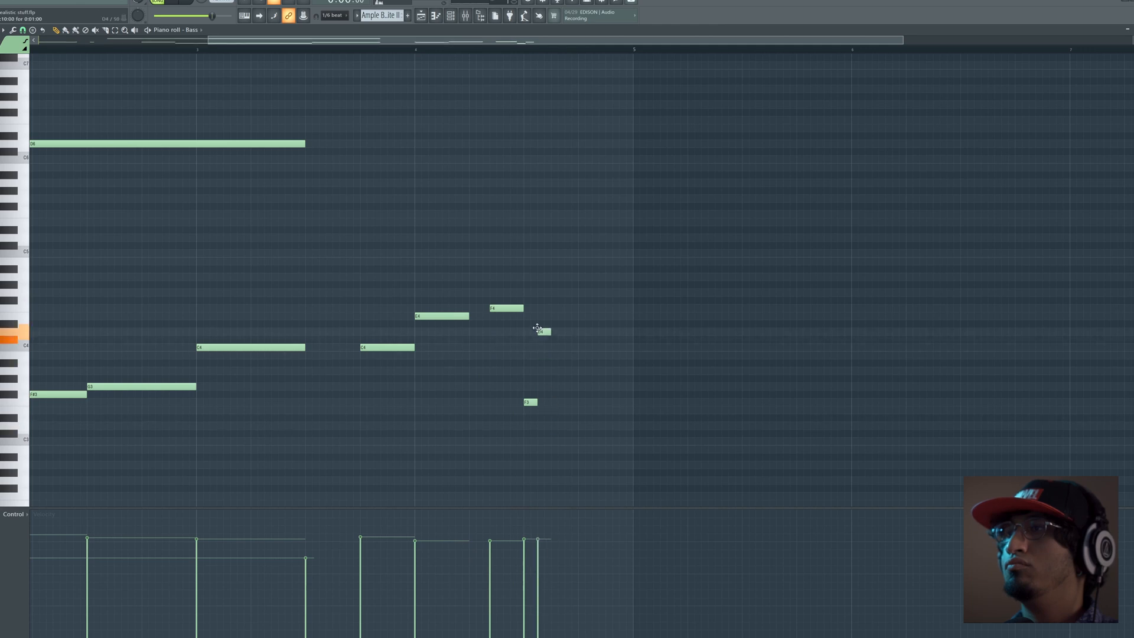
{"action": "key", "text": "space"}
{"action": "left_click_drag", "start_coordinate": [545, 288], "coordinate": [633, 293]}
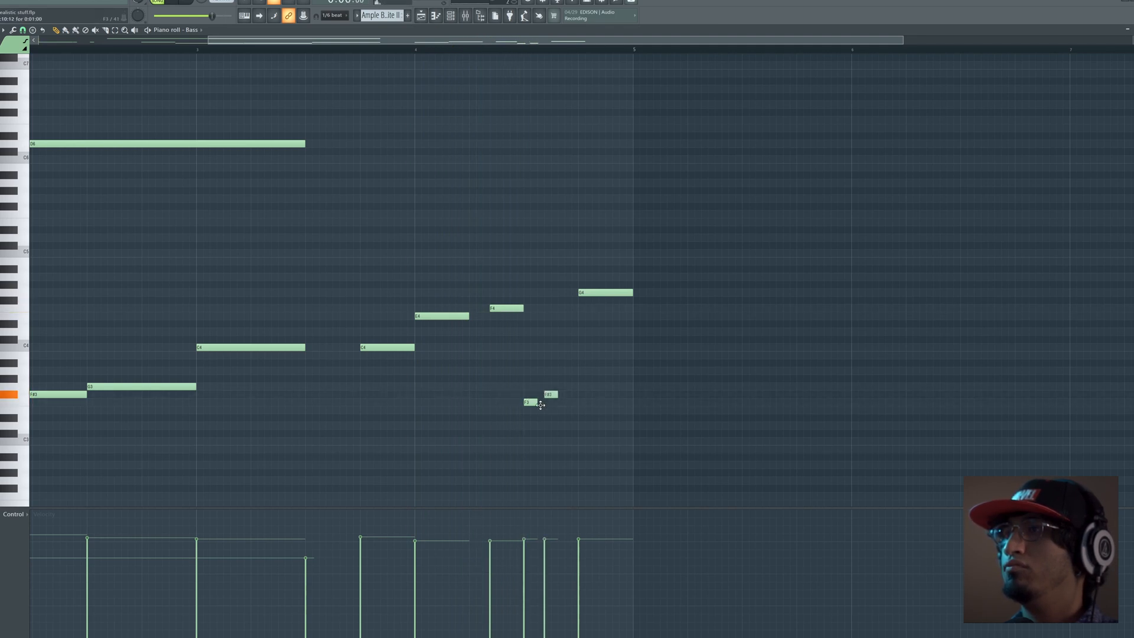
{"action": "mouse_move", "coordinate": [551, 395]}
{"action": "left_mouse_down"}
{"action": "mouse_move", "coordinate": [584, 391]}
{"action": "mouse_move", "coordinate": [571, 395]}
{"action": "left_mouse_up"}
{"action": "key", "text": "space"}
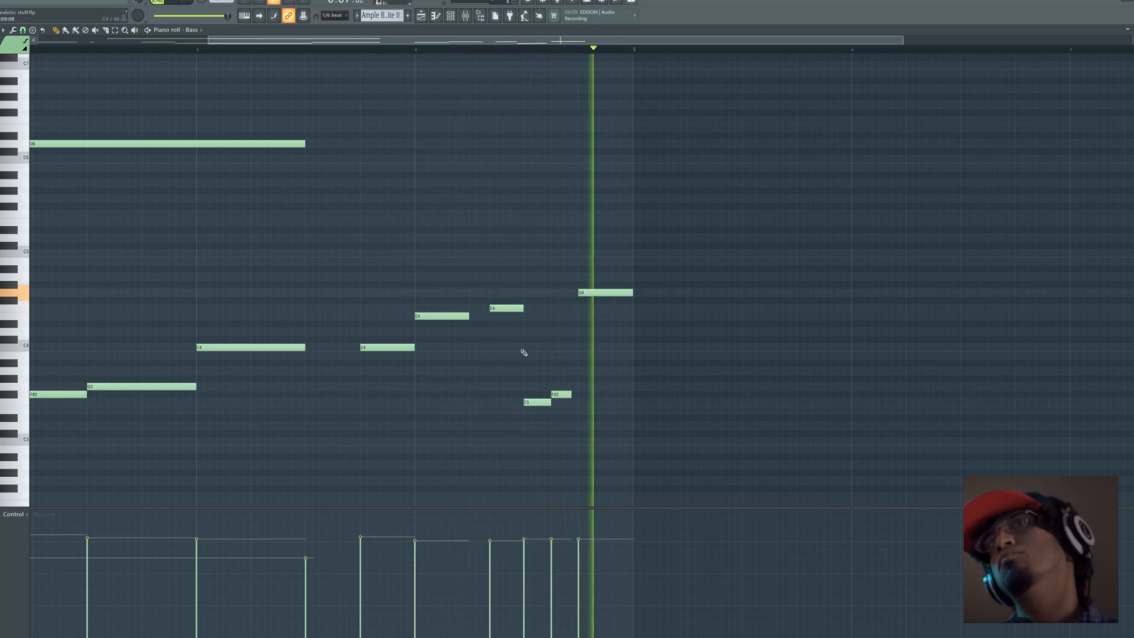
Play the bass line with the bar 4 fill, then undo the fill edits.
{"action": "left_click_drag", "start_coordinate": [453, 339], "coordinate": [576, 335]}
{"action": "left_click_drag", "start_coordinate": [494, 275], "coordinate": [628, 271]}
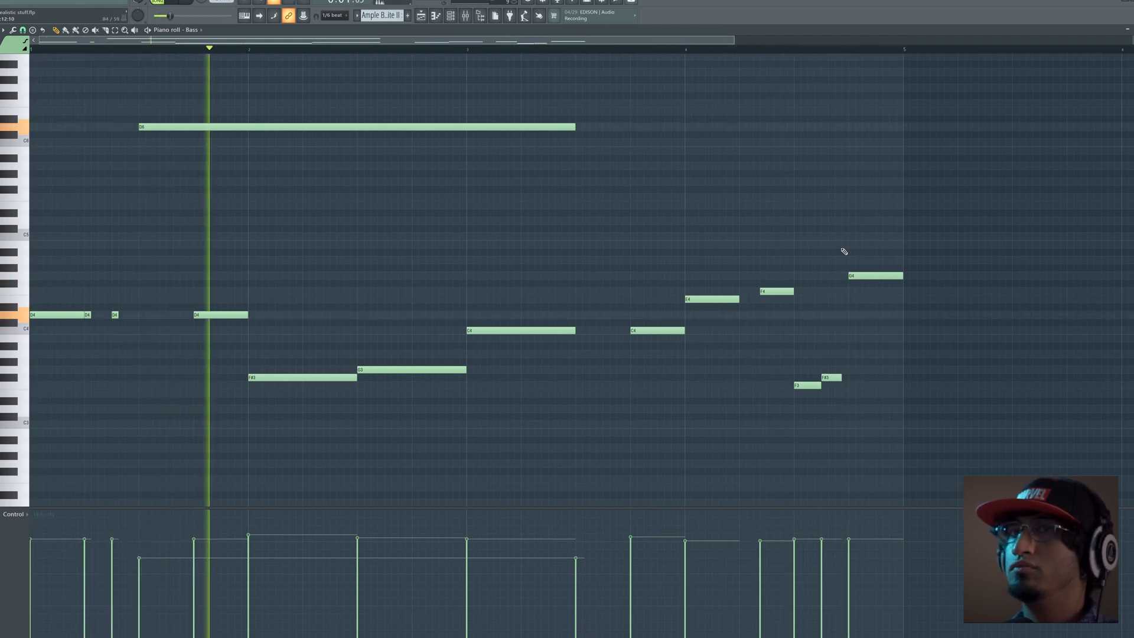
{"action": "key", "text": "space"}
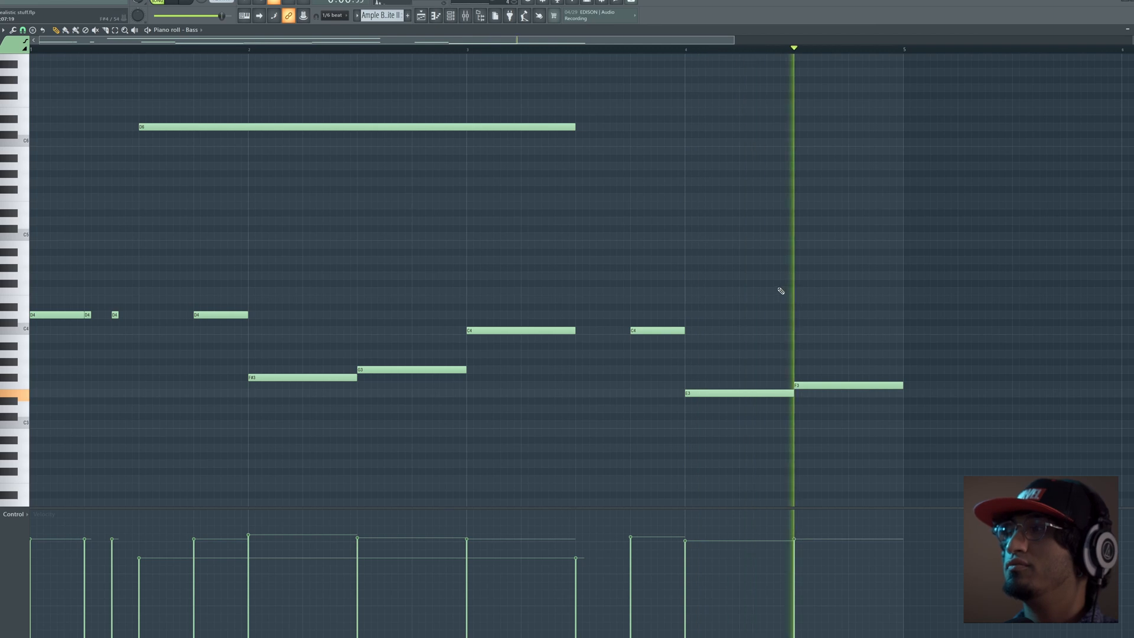
Switch to the playlist during playback and reopen the Bass clip to check its notes.
{"action": "key", "text": "Tab"}
{"action": "key", "text": "Tab"}
{"action": "key", "text": "Tab"}
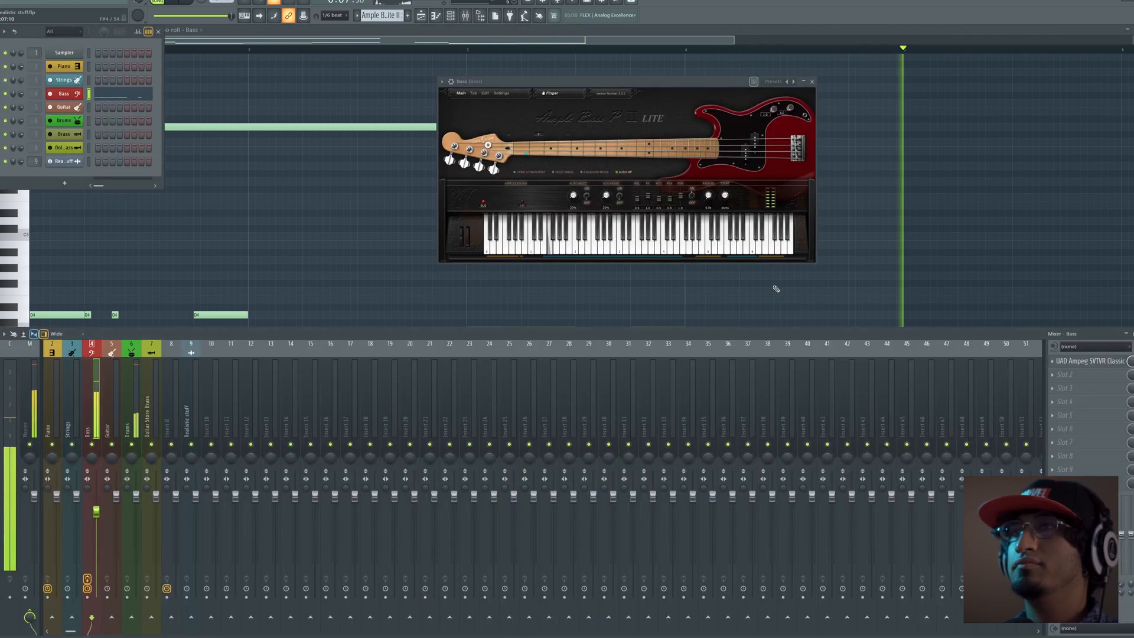
{"action": "key", "text": "Tab"}
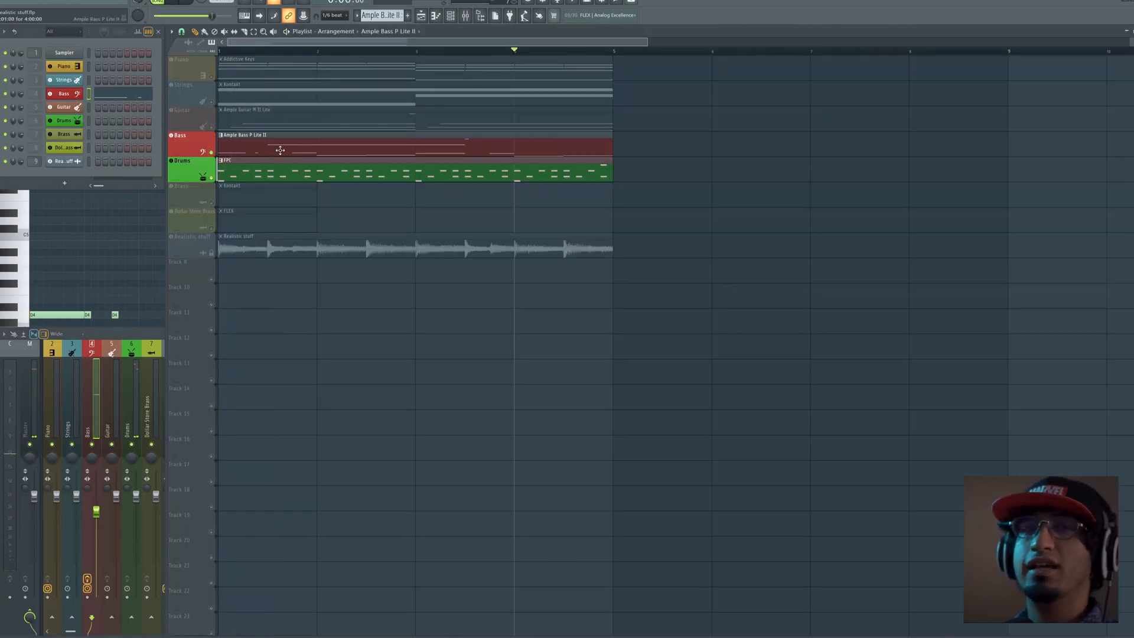
{"action": "double_click", "coordinate": [280, 150]}
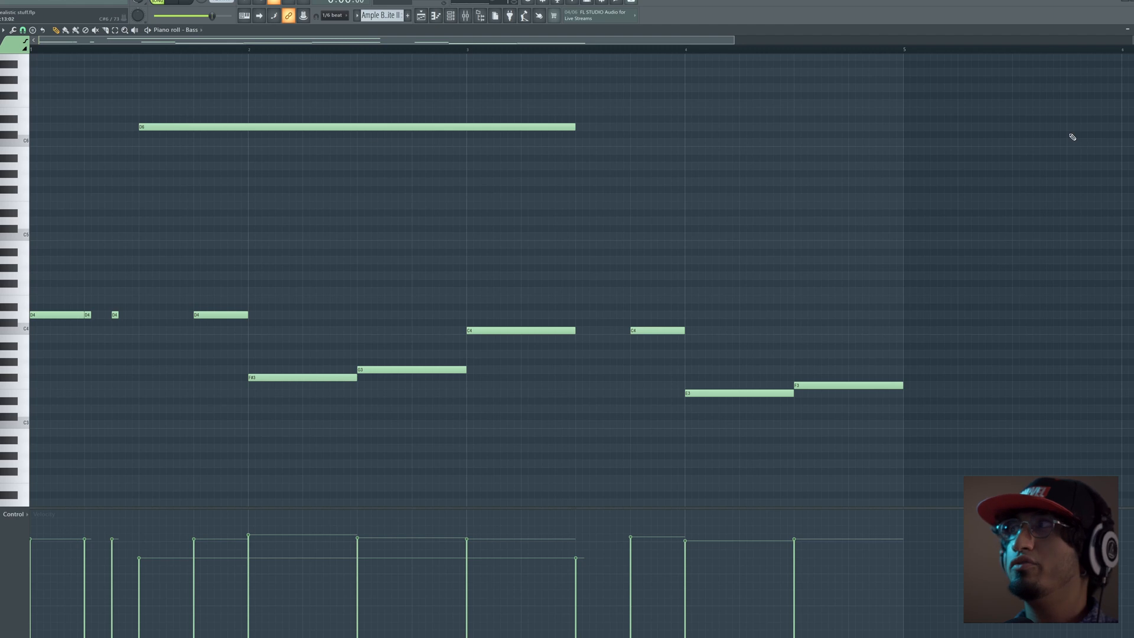
Return to the playlist and unmute the Guitar and Piano tracks to hear them with the bass and drums.
{"action": "key", "text": "Escape"}
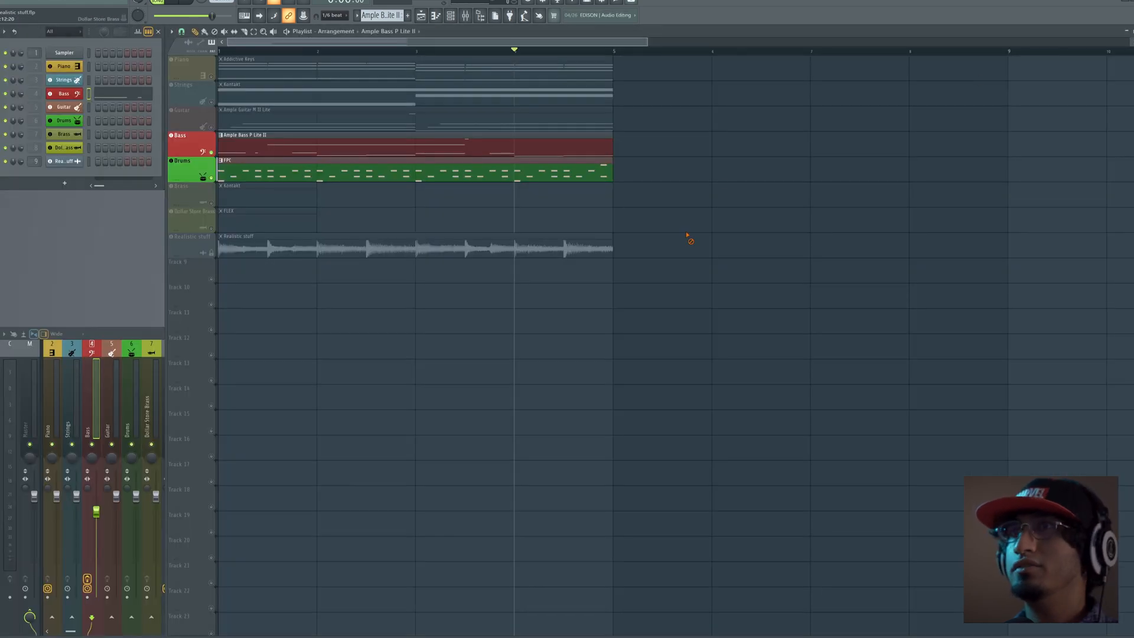
{"action": "left_click", "coordinate": [212, 126]}
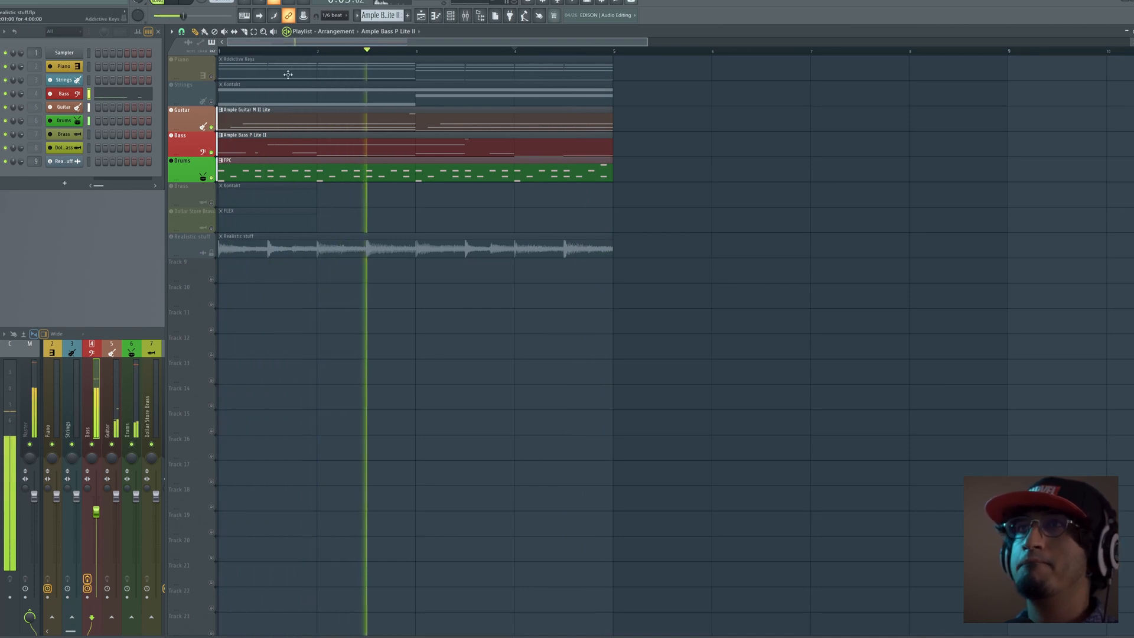
{"action": "left_click", "coordinate": [215, 76]}
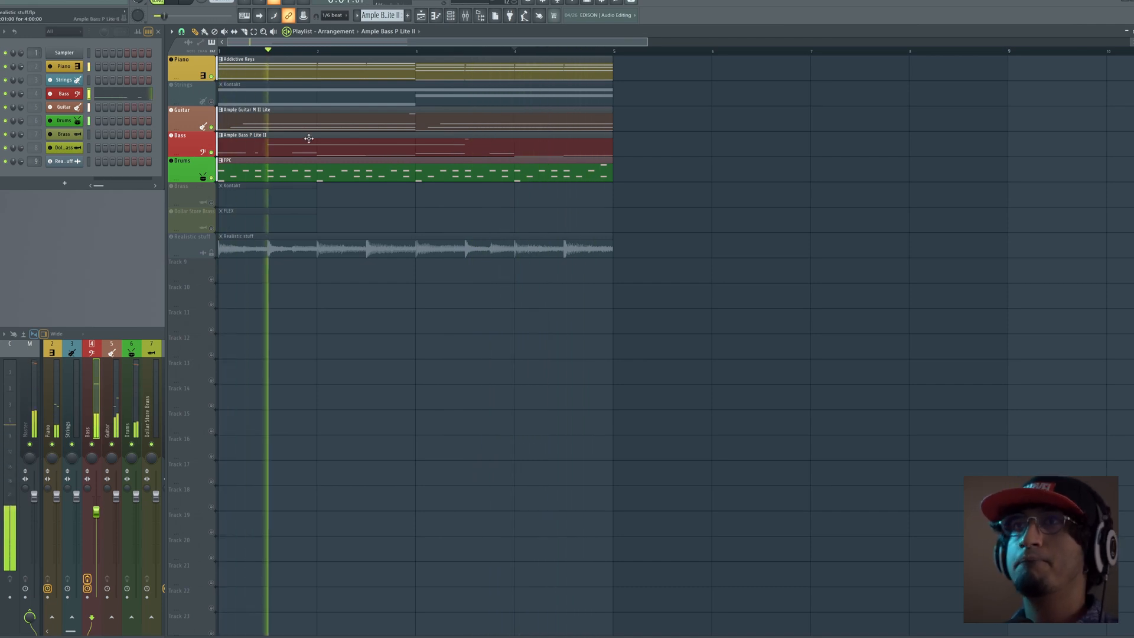
Solo the Strings track, open its notes in the piano roll and play them.
{"action": "double_click", "coordinate": [216, 102]}
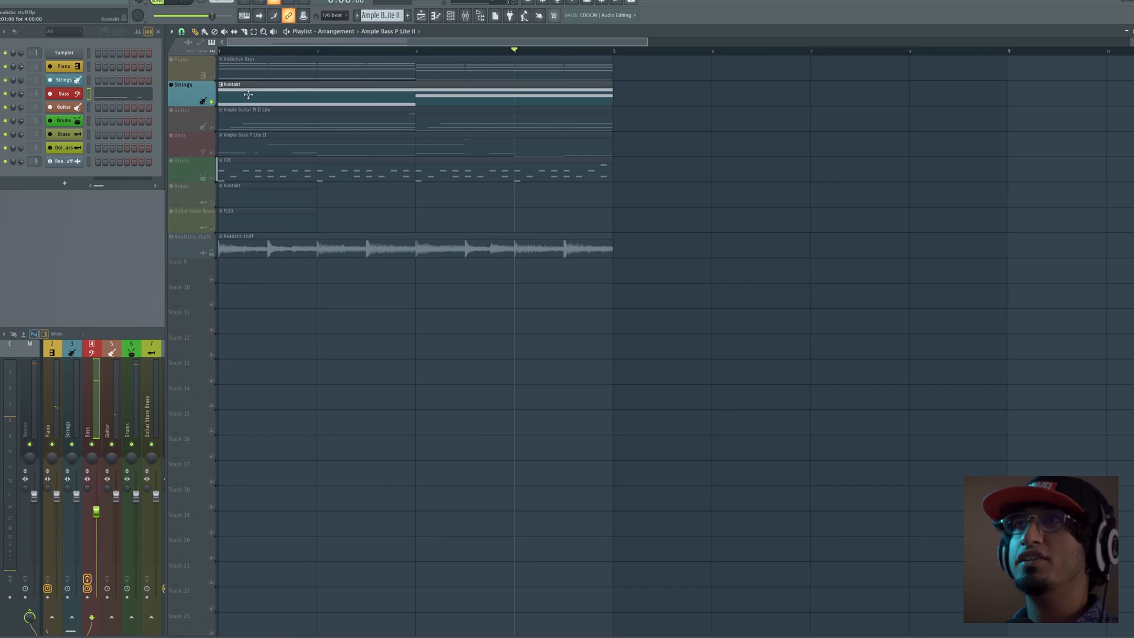
{"action": "left_click_drag", "start_coordinate": [901, 159], "coordinate": [373, 169]}
{"action": "key", "text": "F6"}
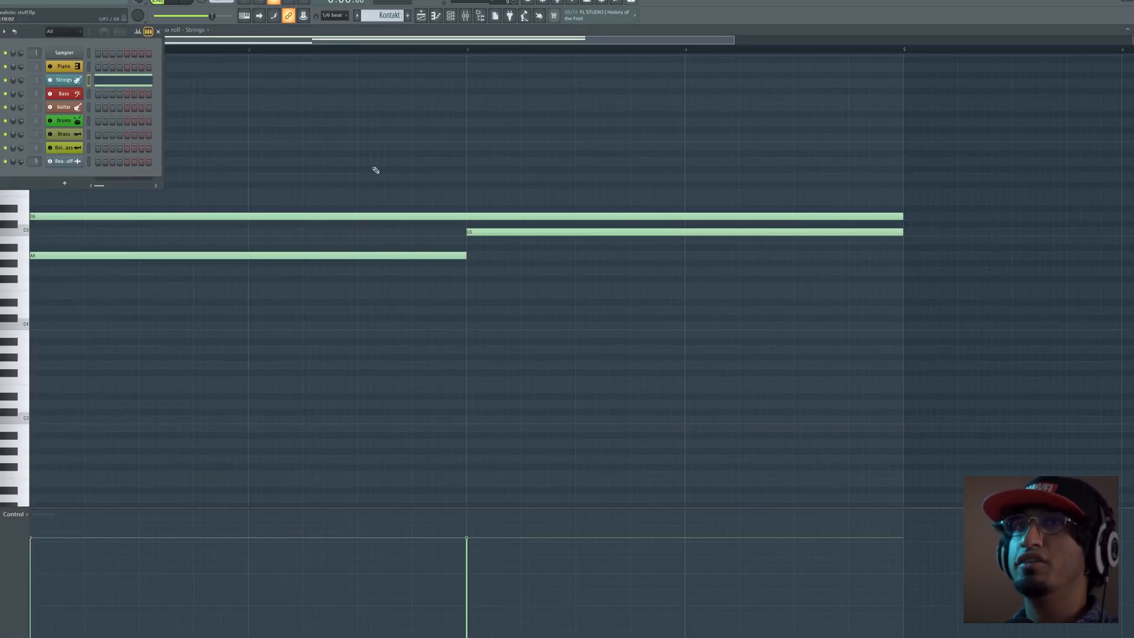
{"action": "key", "text": "F6"}
{"action": "key", "text": "space"}
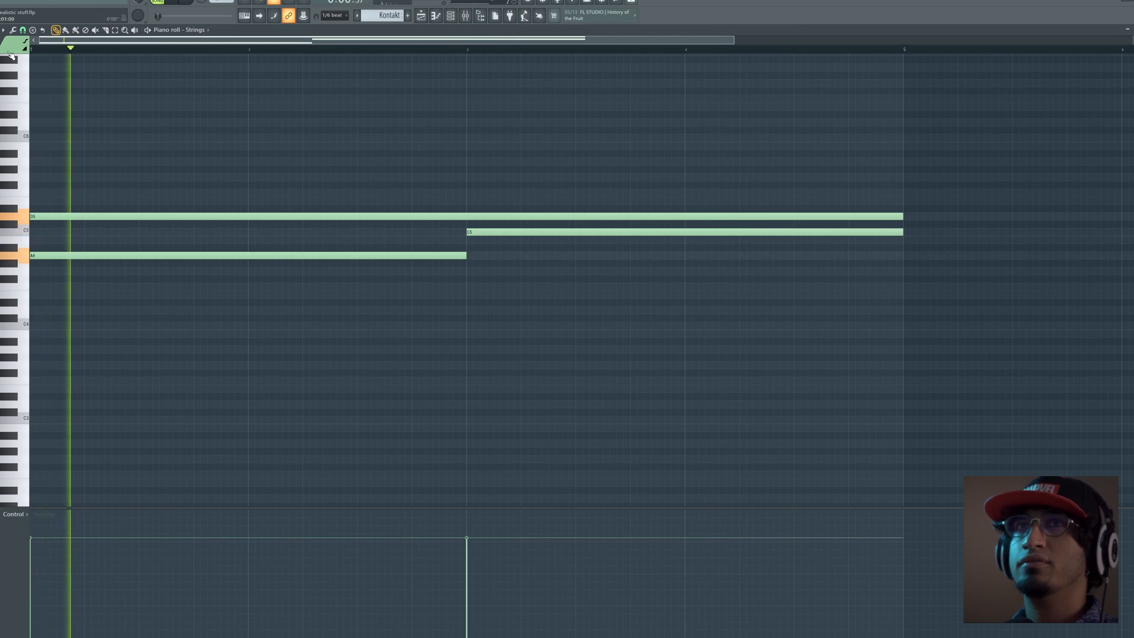
Return to the playlist, unmute the Piano, Guitar and Bass tracks alongside the strings, and stop playback after listening.
{"action": "key", "text": "F6"}
{"action": "key", "text": "F9"}
{"action": "key", "text": "F5"}
{"action": "left_click", "coordinate": [212, 76]}
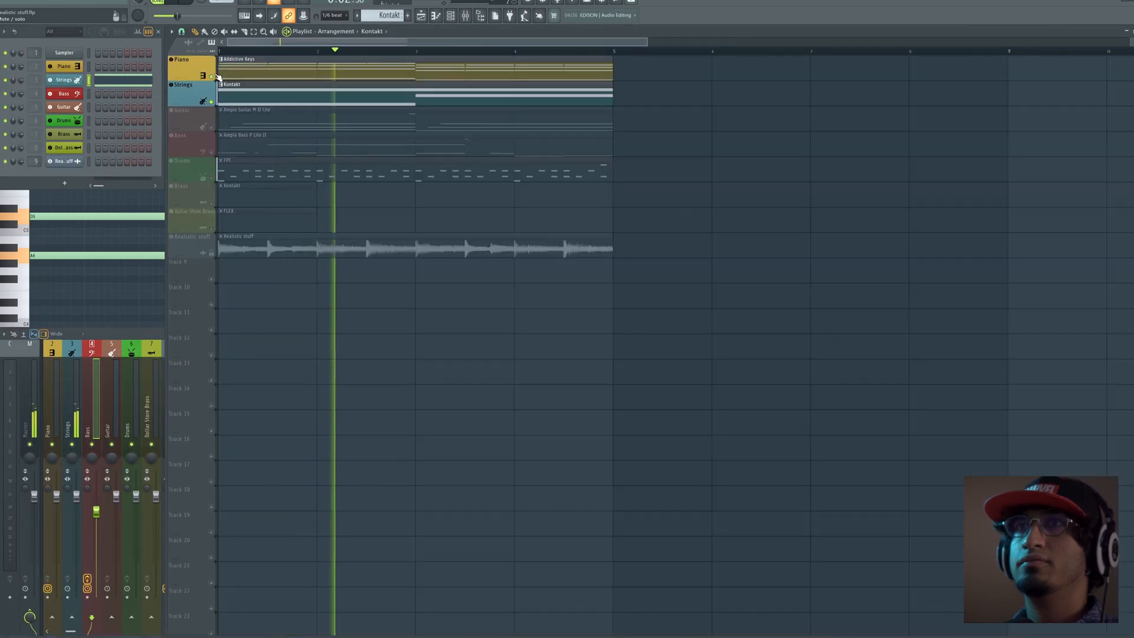
{"action": "left_click", "coordinate": [211, 127]}
{"action": "left_click", "coordinate": [211, 152]}
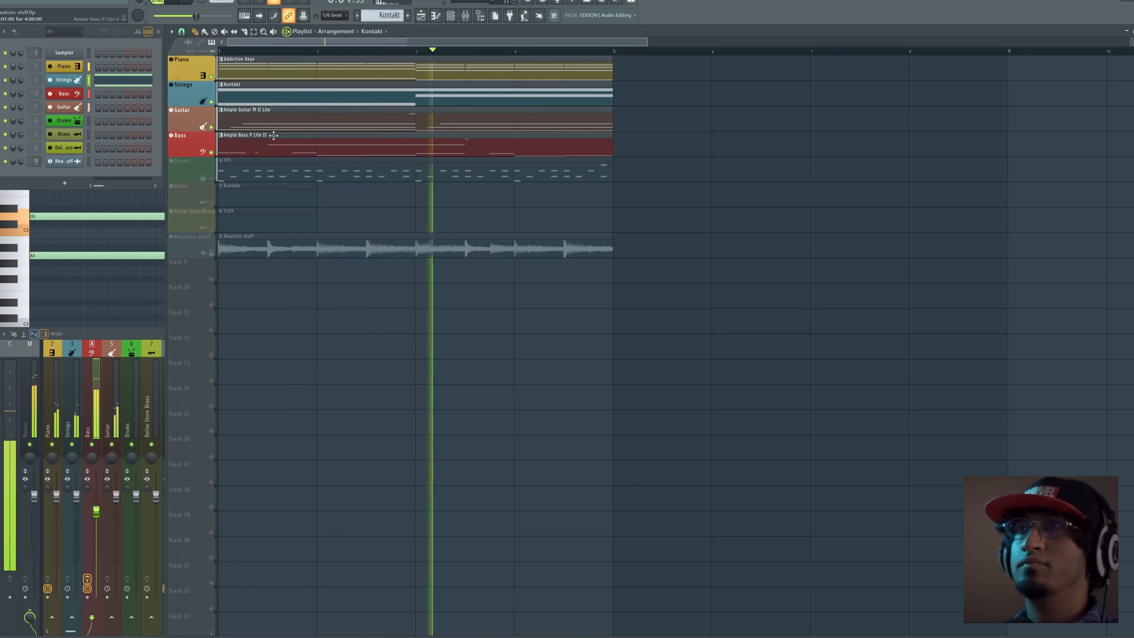
{"action": "key", "text": "space"}
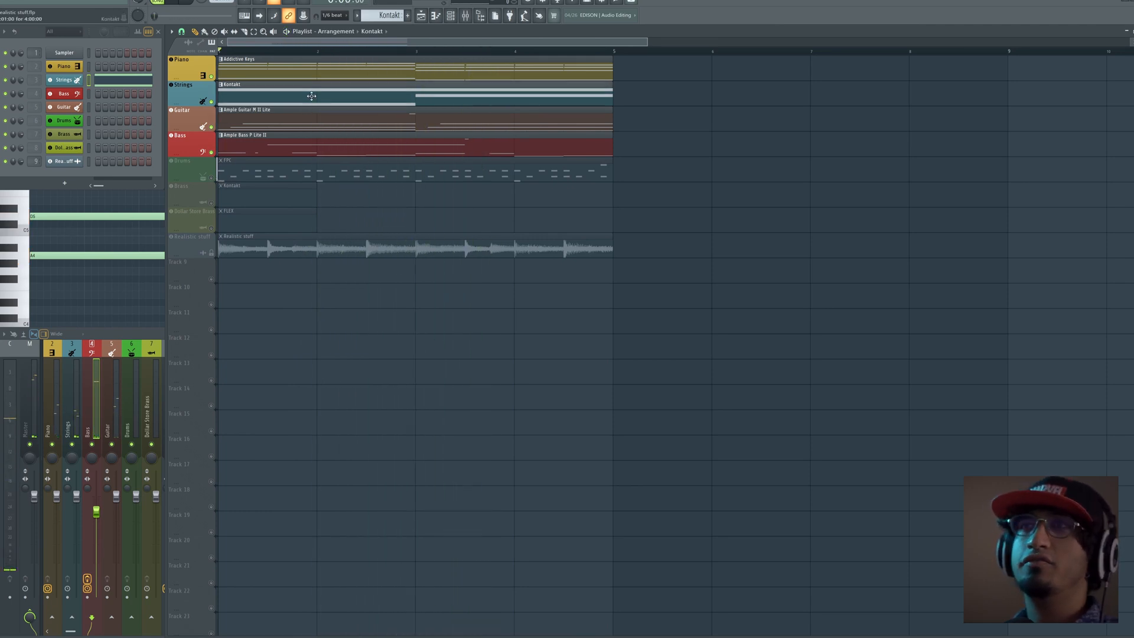
Open the Strings clip, shorten the A4 and D5 notes in bar 1 to about one beat, and bring up the channel rack.
{"action": "double_click", "coordinate": [311, 95]}
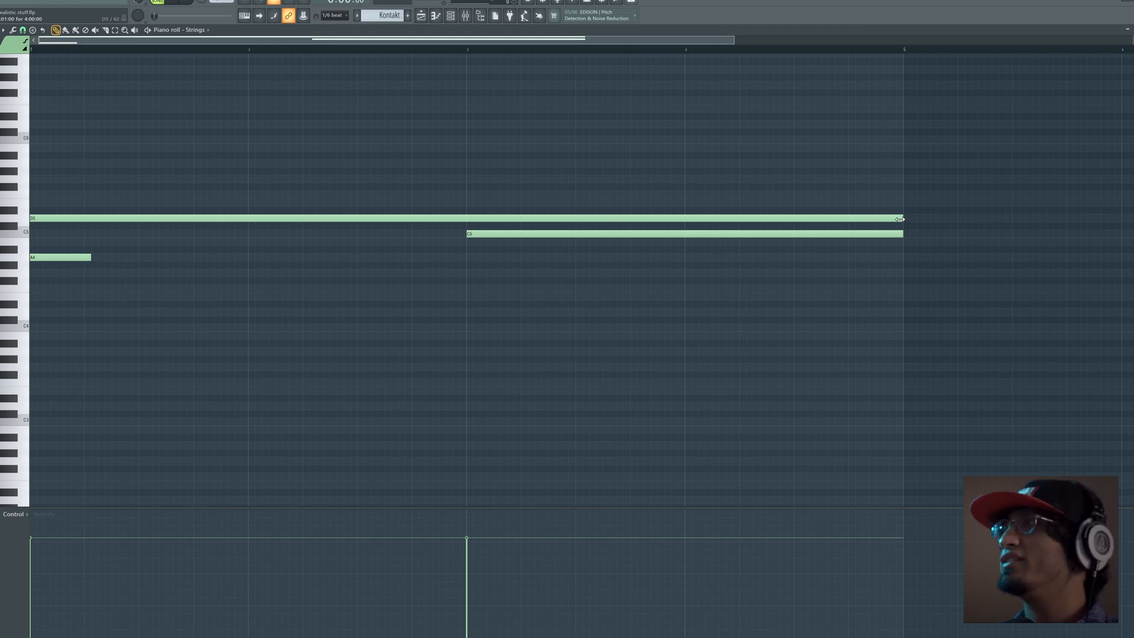
{"action": "left_click_drag", "start_coordinate": [899, 220], "coordinate": [131, 219]}
{"action": "key", "text": "F6"}
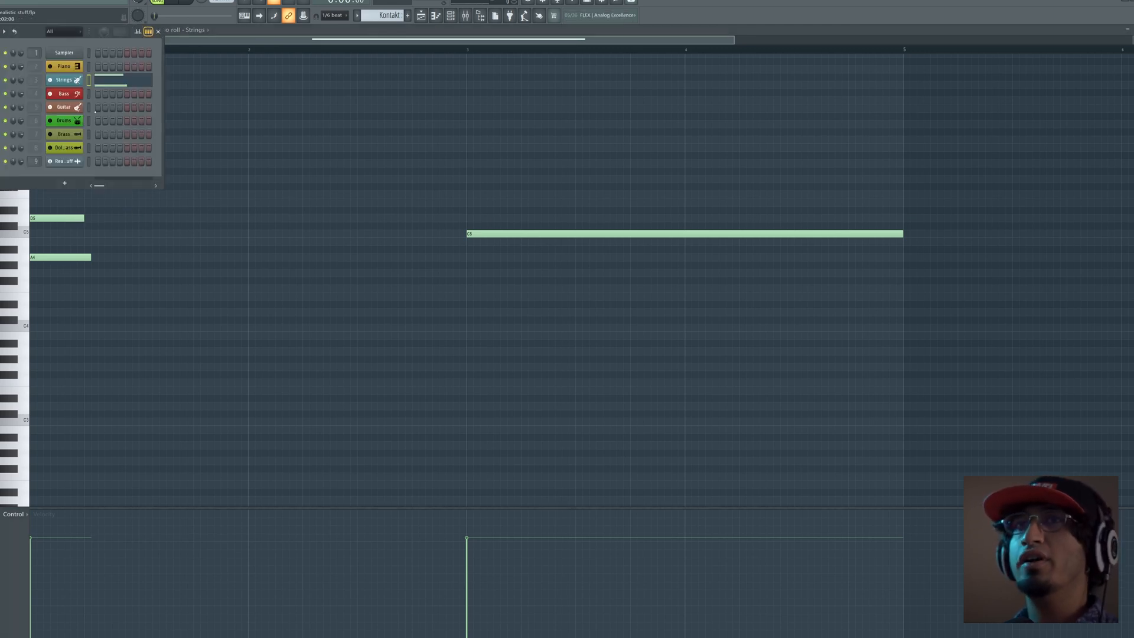
Open the Strings channel's Kontakt instrument and show its keyswitch assignments alongside the low octaves of the piano roll.
{"action": "left_click", "coordinate": [72, 83]}
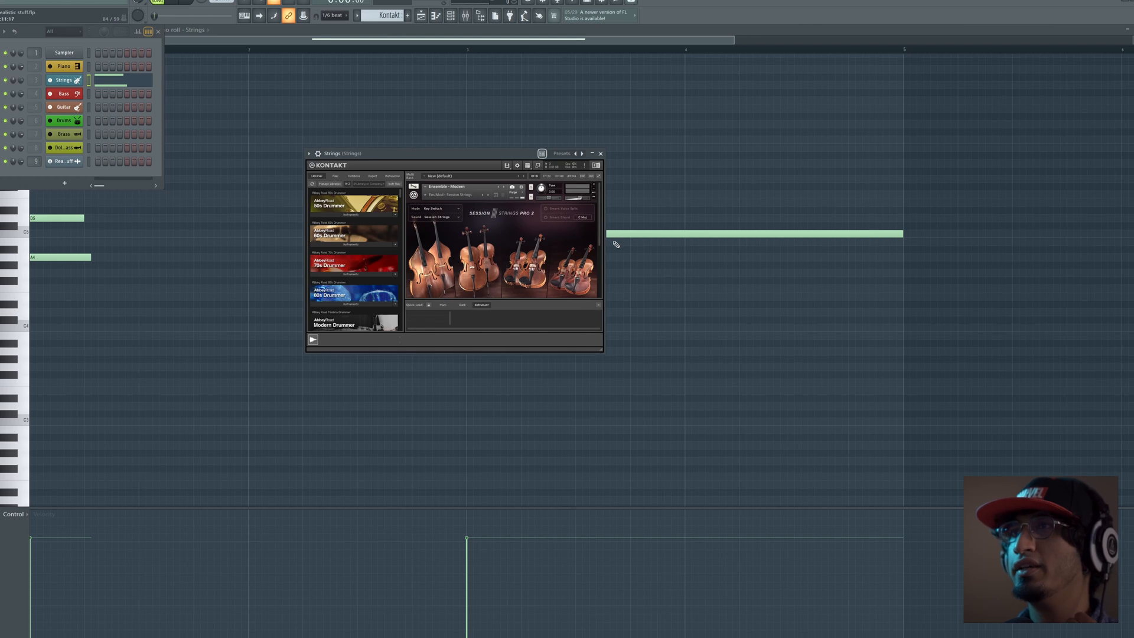
{"action": "scroll", "coordinate": [599, 259], "scroll_direction": "down", "scroll_amount": 3}
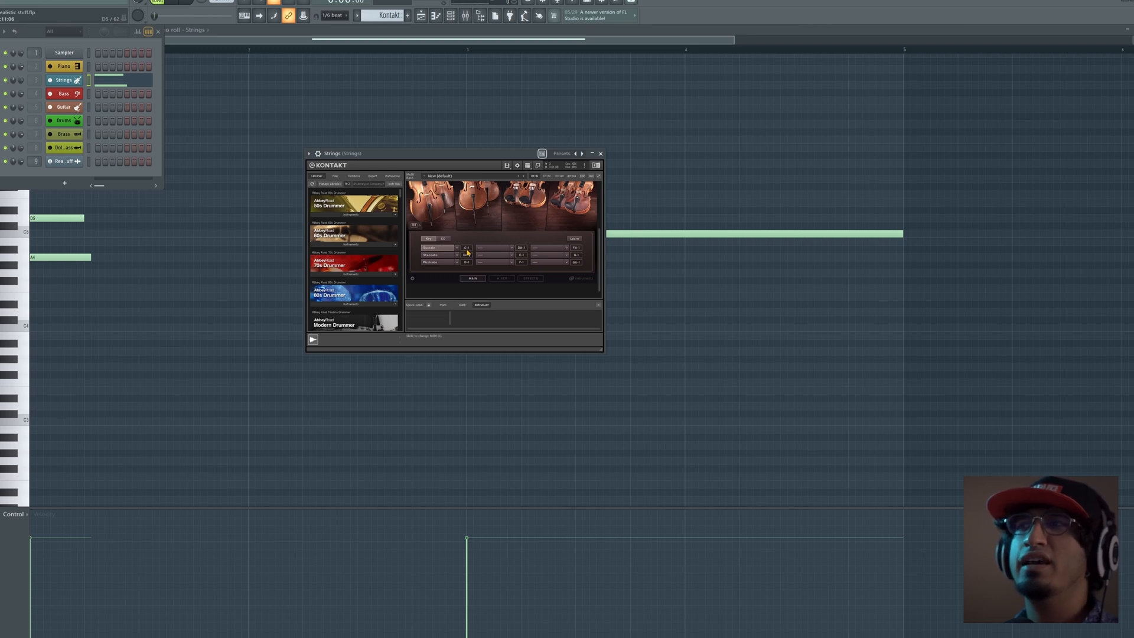
{"action": "left_click", "coordinate": [227, 395]}
{"action": "scroll", "coordinate": [90, 454], "scroll_direction": "down", "scroll_amount": 8}
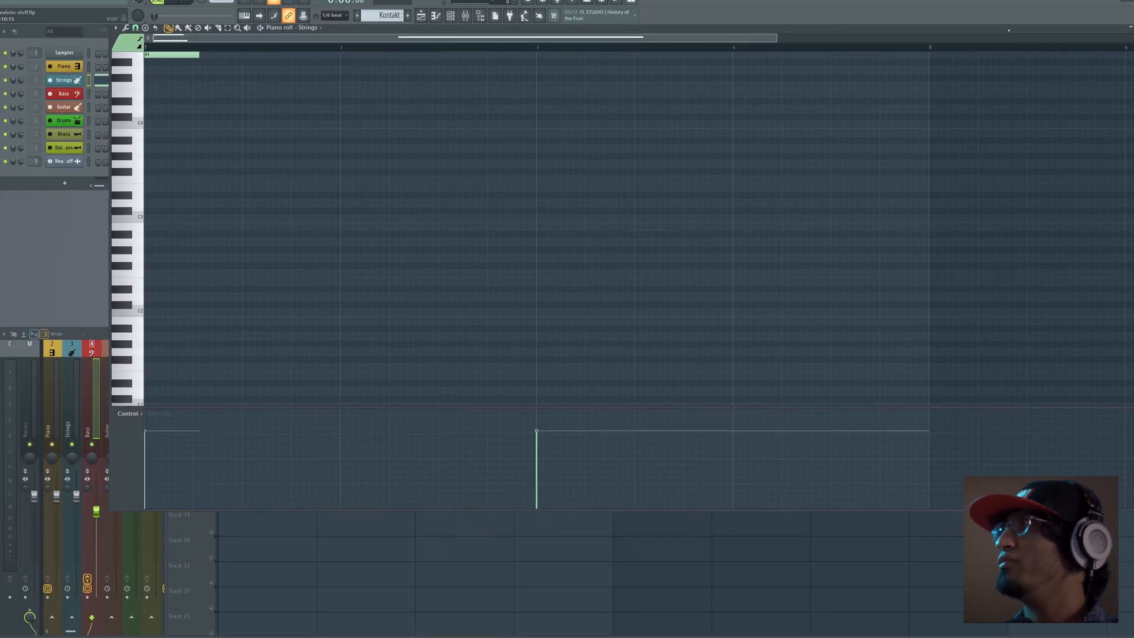
Arrange the Kontakt window beside the piano roll, narrowing the piano roll and extending its height so both are usable.
{"action": "left_click", "coordinate": [121, 319]}
{"action": "left_click_drag", "start_coordinate": [262, 311], "coordinate": [350, 305]}
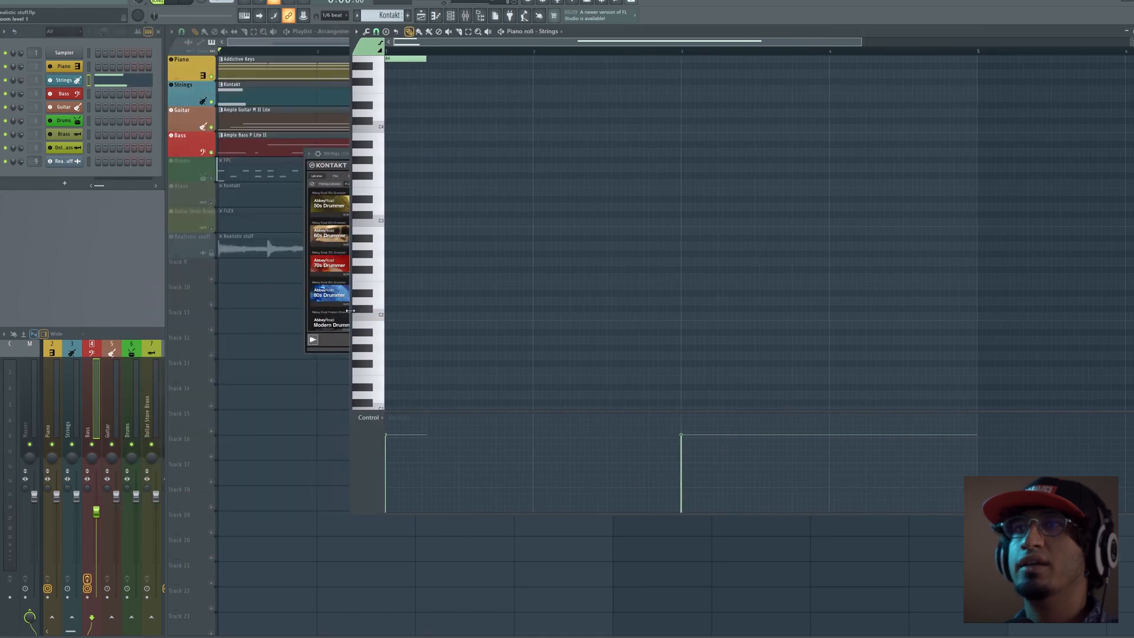
{"action": "left_click_drag", "start_coordinate": [344, 153], "coordinate": [37, 159]}
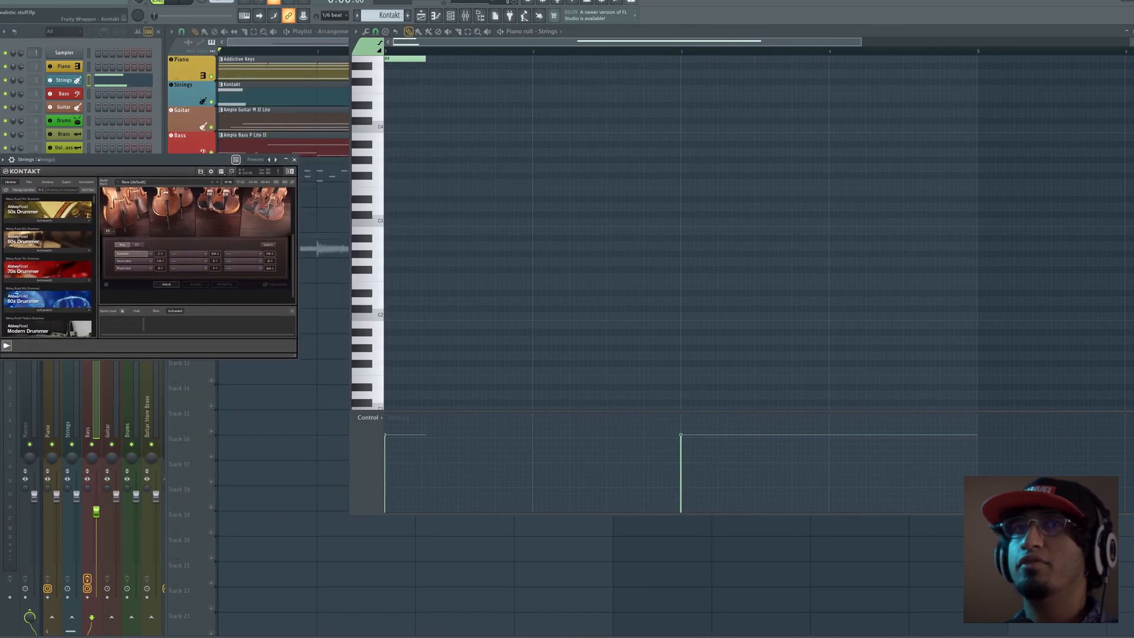
{"action": "left_click_drag", "start_coordinate": [350, 280], "coordinate": [301, 277]}
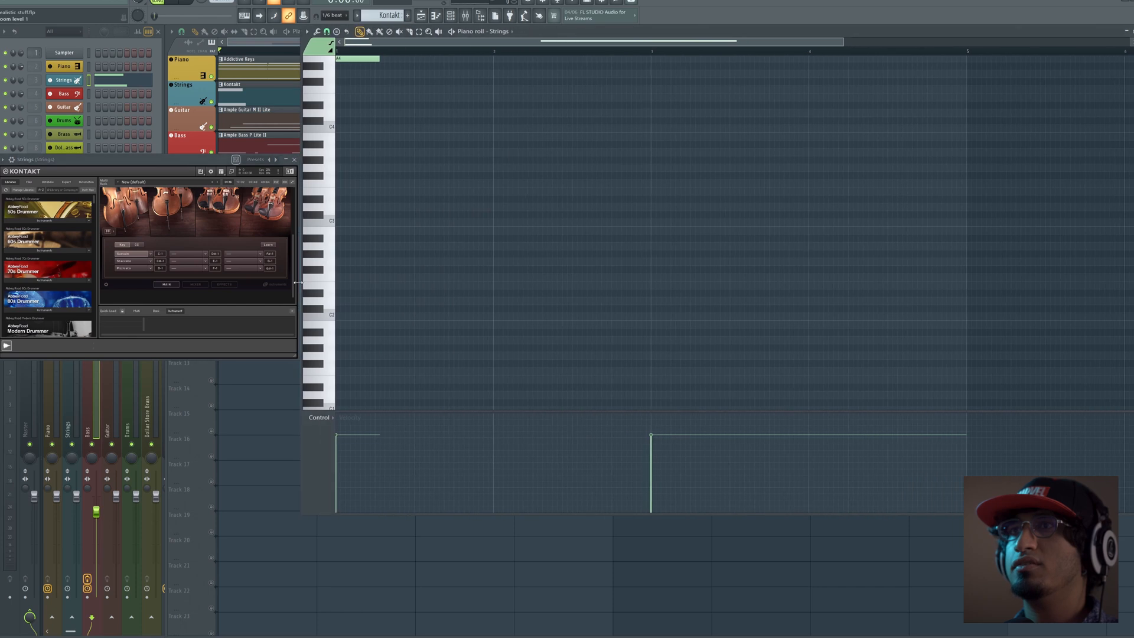
{"action": "left_click_drag", "start_coordinate": [428, 515], "coordinate": [406, 629]}
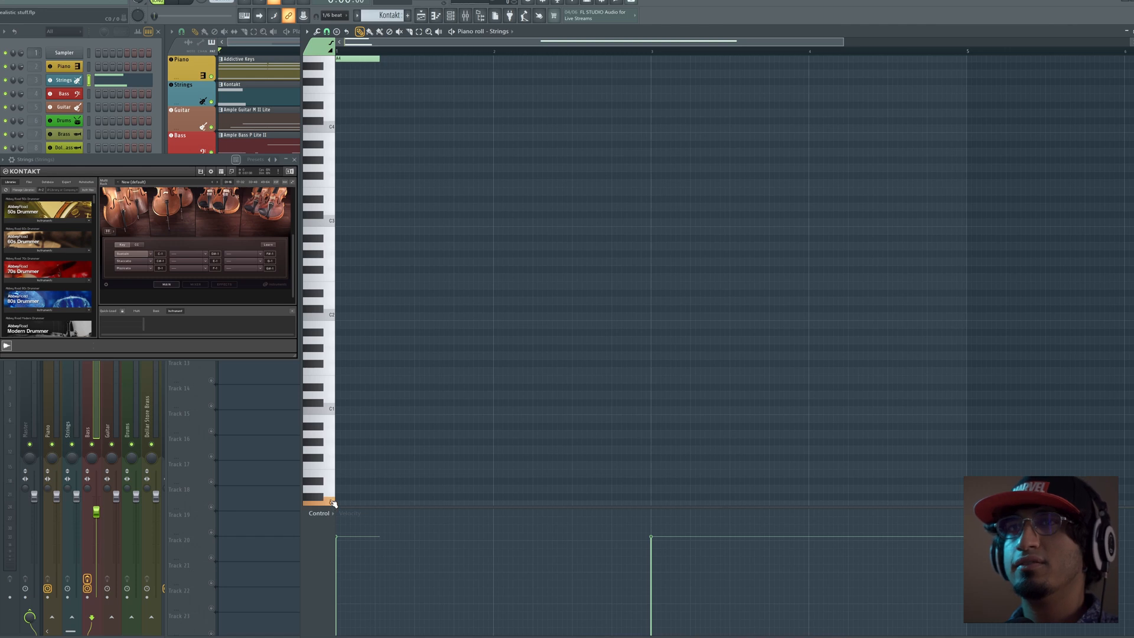
Audition the keyswitch keys between C0 and C1 on the Strings piano roll keyboard.
{"action": "left_click", "coordinate": [327, 468]}
{"action": "left_click", "coordinate": [325, 451]}
{"action": "left_click", "coordinate": [326, 466]}
{"action": "left_click", "coordinate": [327, 451]}
{"action": "scroll", "coordinate": [267, 292], "scroll_direction": "down", "scroll_amount": 1}
{"action": "mouse_move", "coordinate": [328, 391]}
{"action": "left_mouse_down"}
{"action": "mouse_move", "coordinate": [328, 369]}
{"action": "mouse_move", "coordinate": [323, 406]}
{"action": "mouse_move", "coordinate": [328, 388]}
{"action": "left_mouse_up"}
{"action": "left_click", "coordinate": [323, 407]}
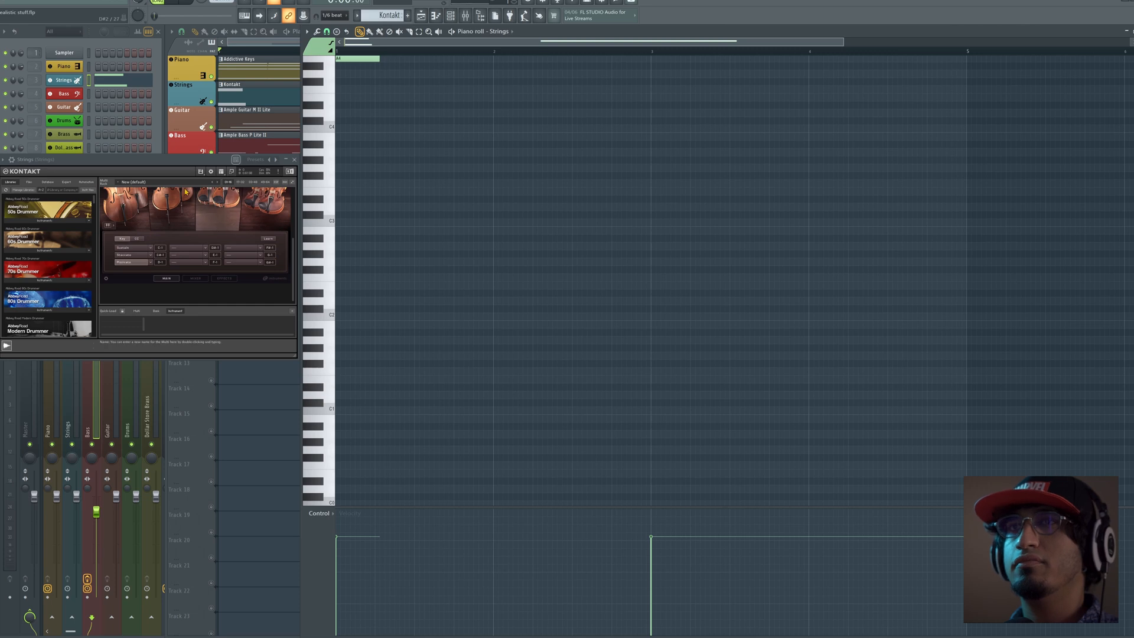
Audition the strings keys from around D2 down to F1 and compare them with the octaves above.
{"action": "left_click", "coordinate": [328, 302]}
{"action": "left_click", "coordinate": [329, 311]}
{"action": "left_click", "coordinate": [329, 311]}
{"action": "left_click", "coordinate": [329, 312]}
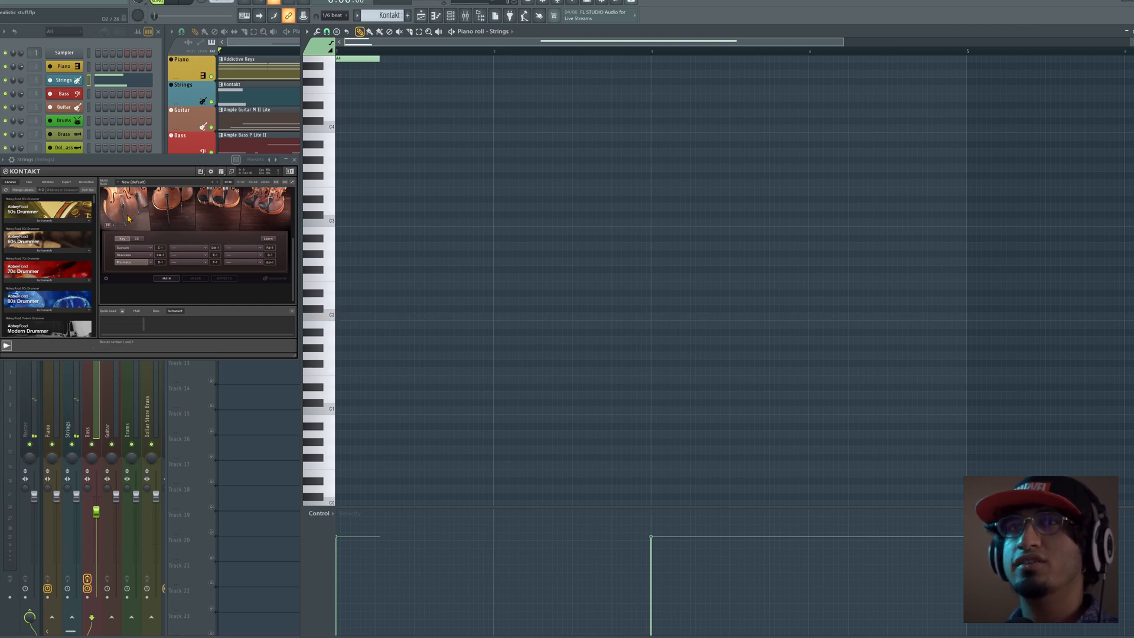
{"action": "left_click", "coordinate": [331, 313]}
{"action": "left_click", "coordinate": [332, 322]}
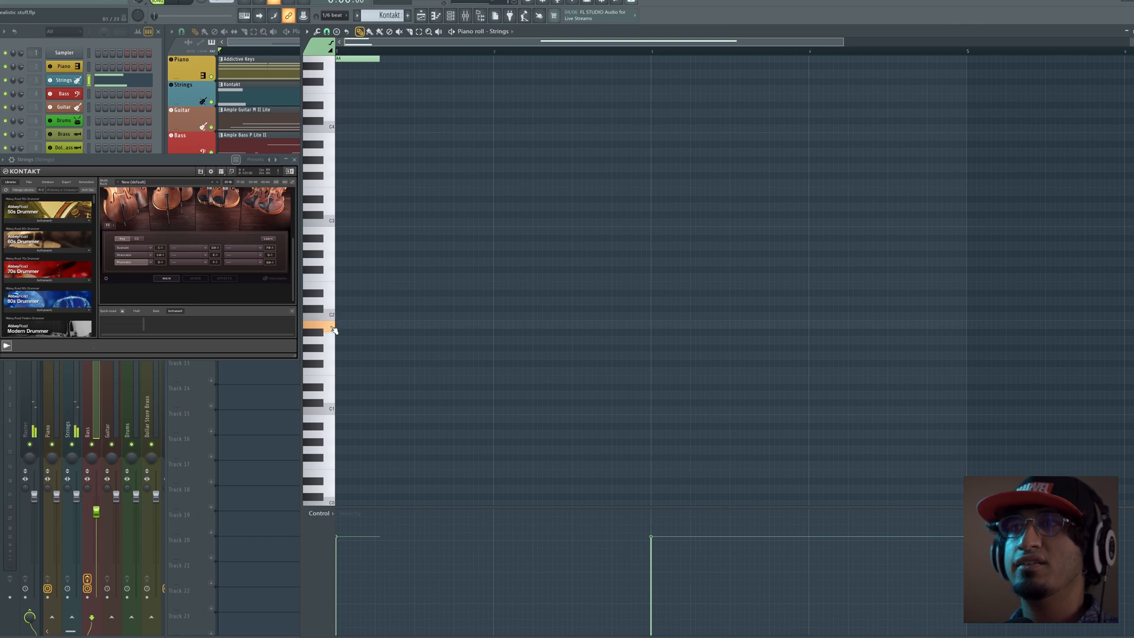
{"action": "left_click", "coordinate": [332, 327]}
{"action": "left_click", "coordinate": [333, 349]}
{"action": "left_click", "coordinate": [335, 365]}
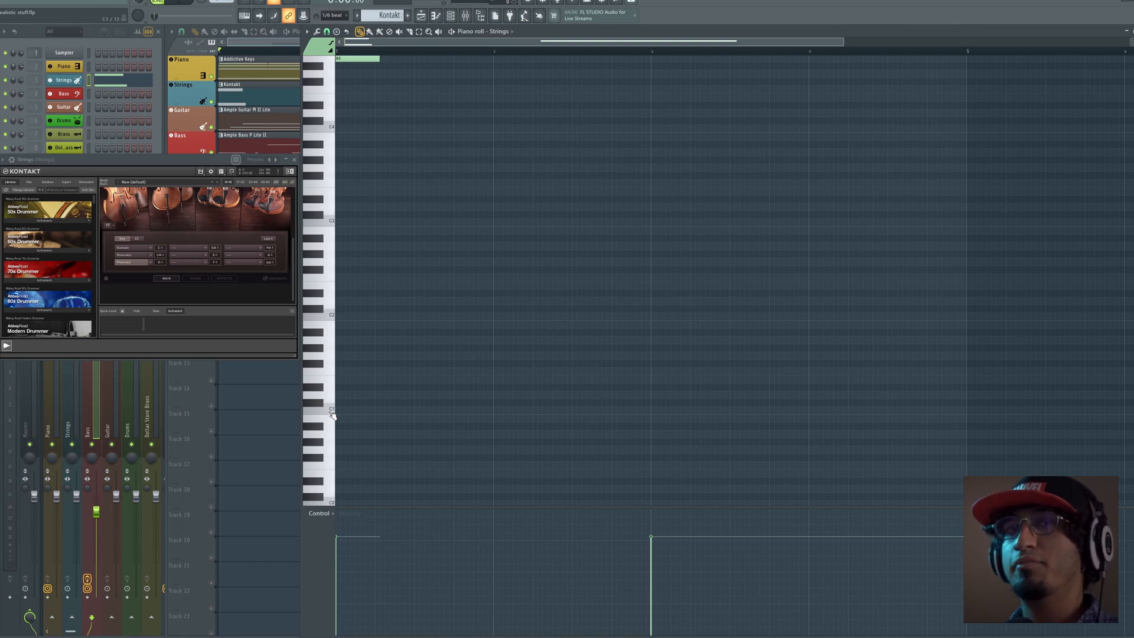
{"action": "scroll", "coordinate": [331, 354], "scroll_direction": "up", "scroll_amount": 15}
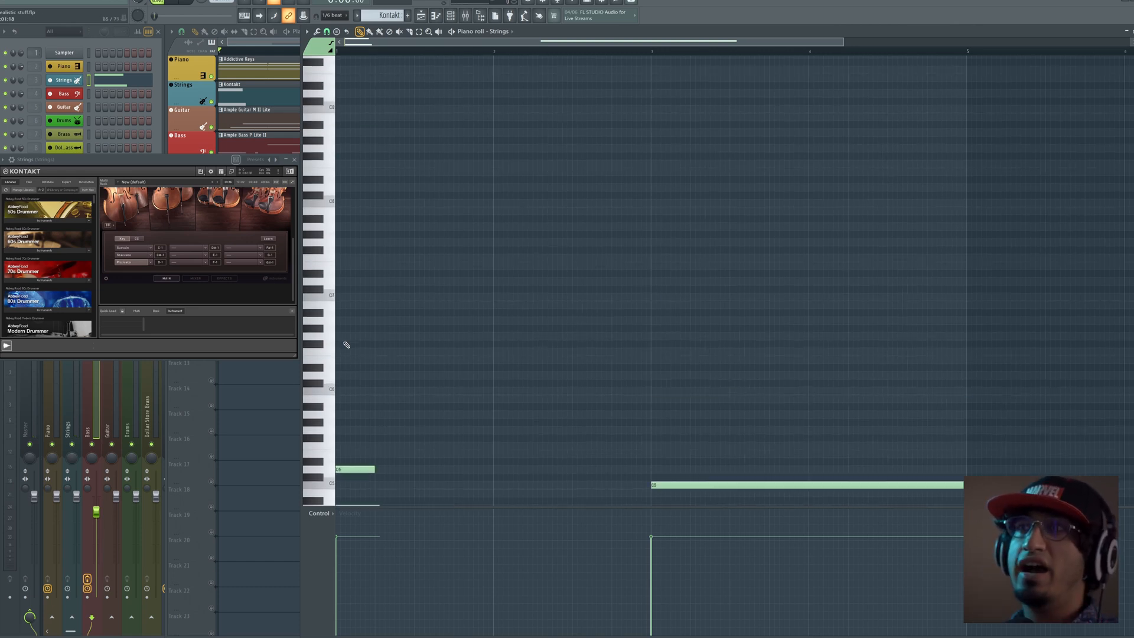
{"action": "scroll", "coordinate": [372, 311], "scroll_direction": "down", "scroll_amount": 15}
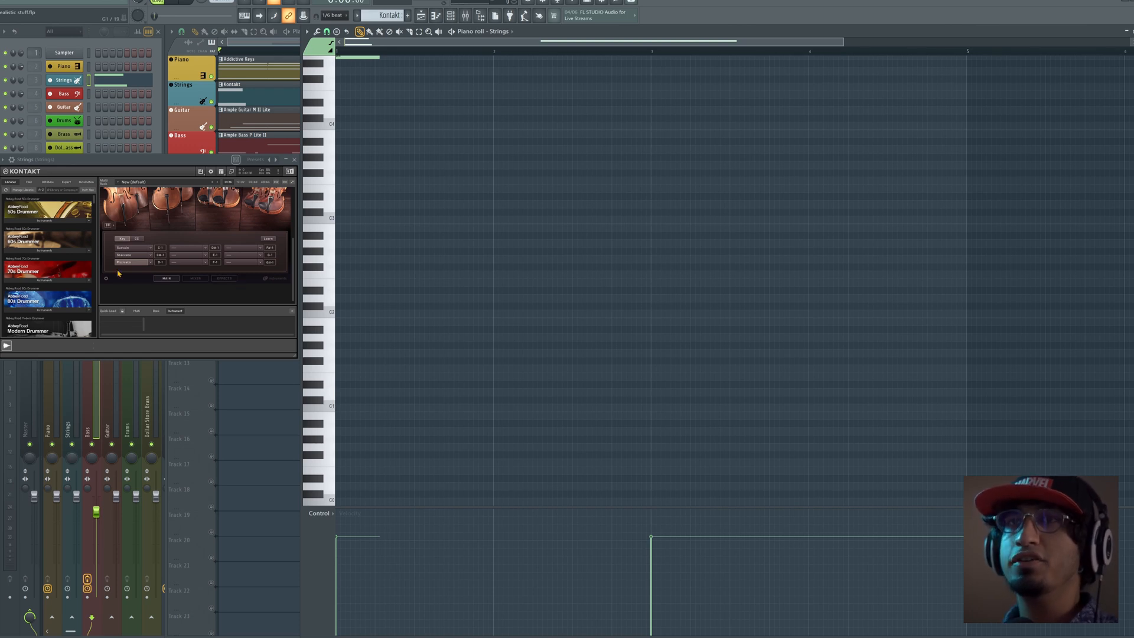
Browse the Kontakt library to Session Strings Pro 2 and list its instruments.
{"action": "left_click_drag", "start_coordinate": [94, 202], "coordinate": [97, 313]}
{"action": "scroll", "coordinate": [84, 303], "scroll_direction": "up", "scroll_amount": 5}
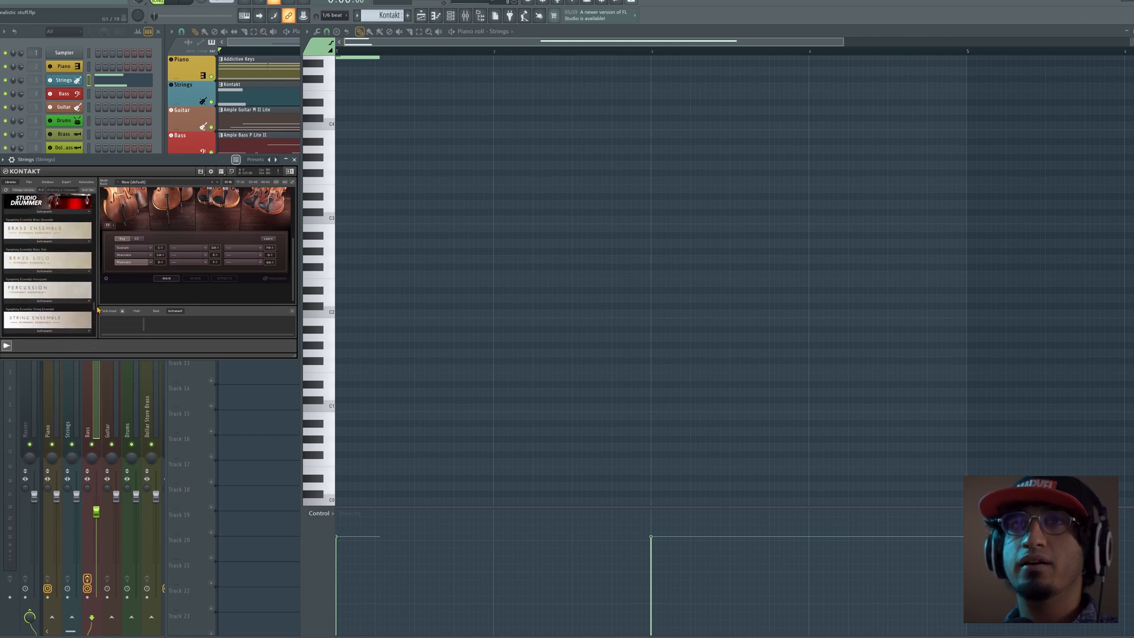
{"action": "left_click", "coordinate": [62, 294]}
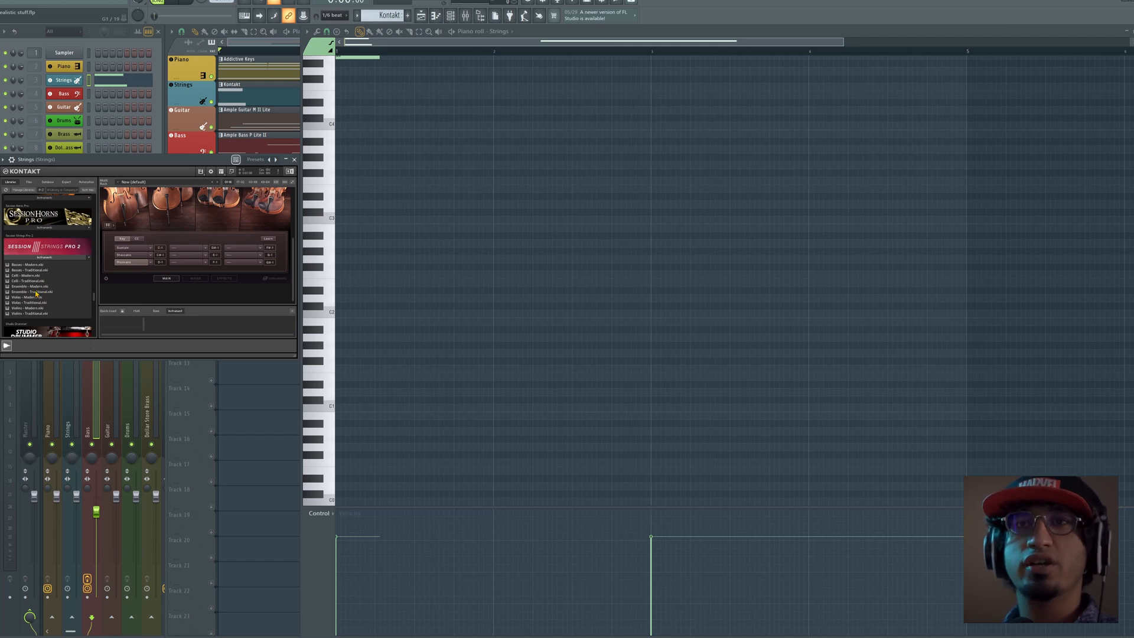
{"action": "double_click", "coordinate": [55, 272]}
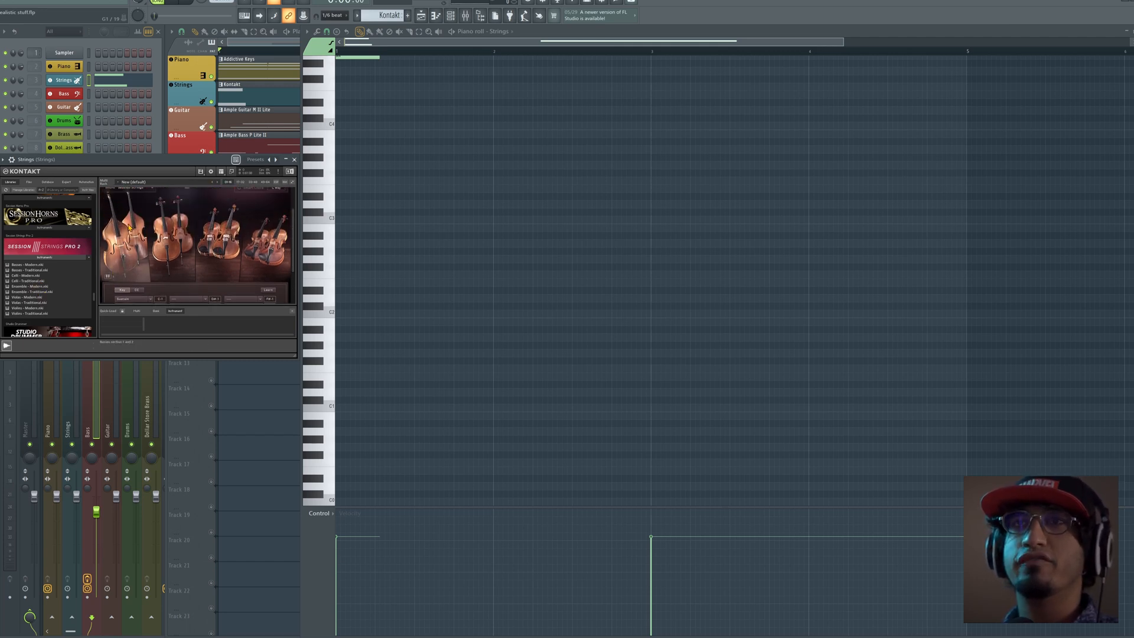
Set the Session Strings Pro 2 mode to Velocity Switch and test a key just above C2.
{"action": "left_click", "coordinate": [141, 197]}
{"action": "left_click", "coordinate": [168, 221]}
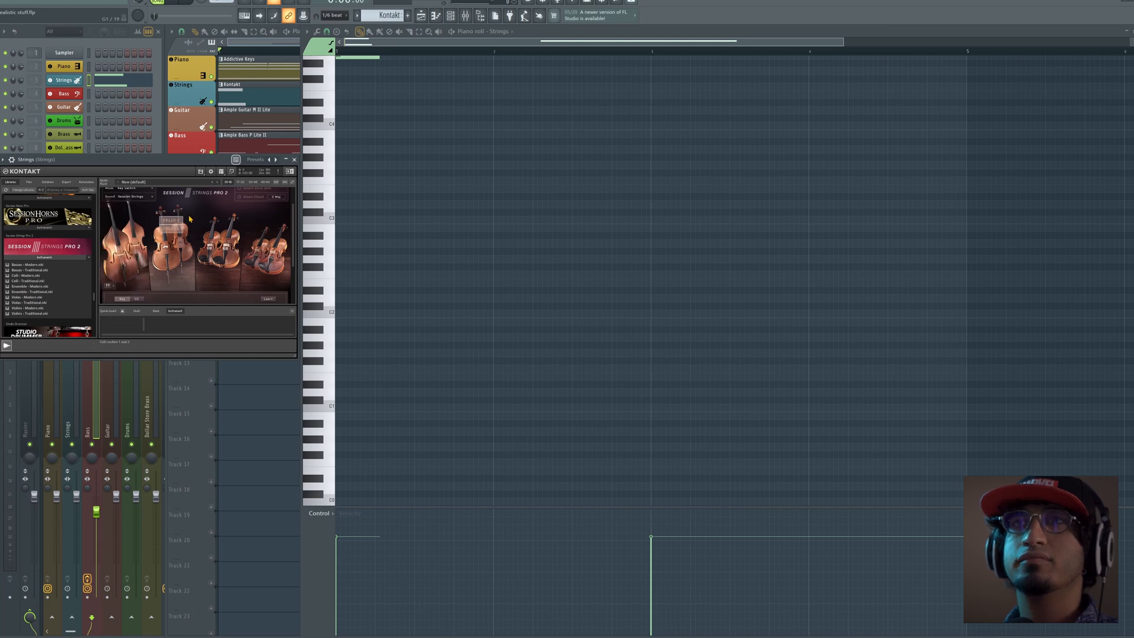
{"action": "scroll", "coordinate": [146, 196], "scroll_direction": "up", "scroll_amount": 1}
{"action": "left_click", "coordinate": [148, 196]}
{"action": "left_click", "coordinate": [124, 207]}
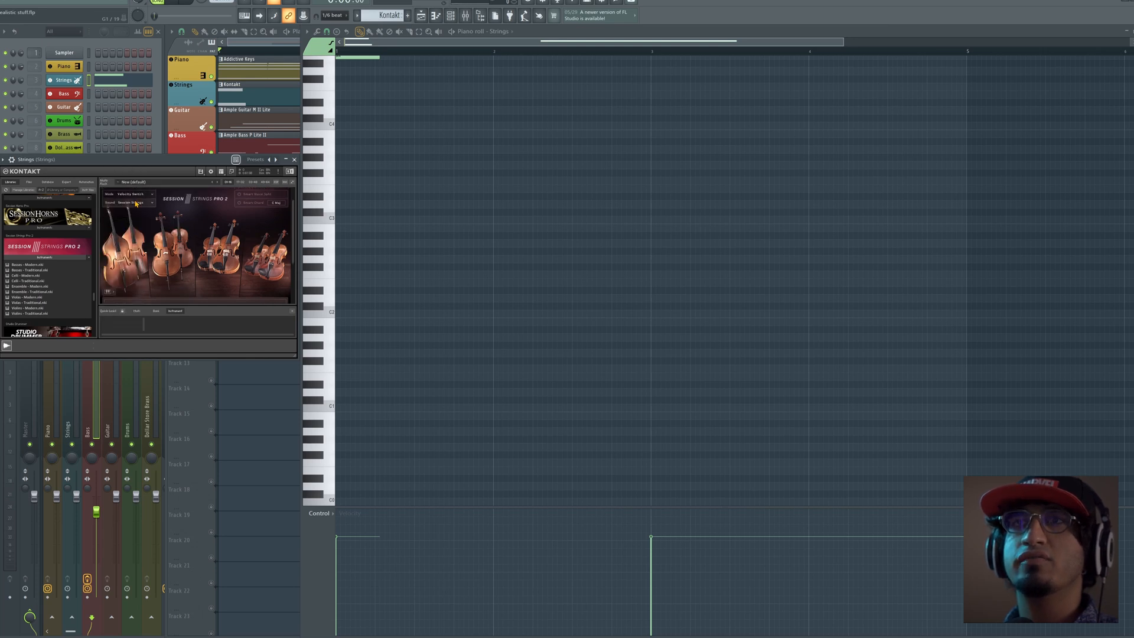
{"action": "left_click", "coordinate": [322, 300]}
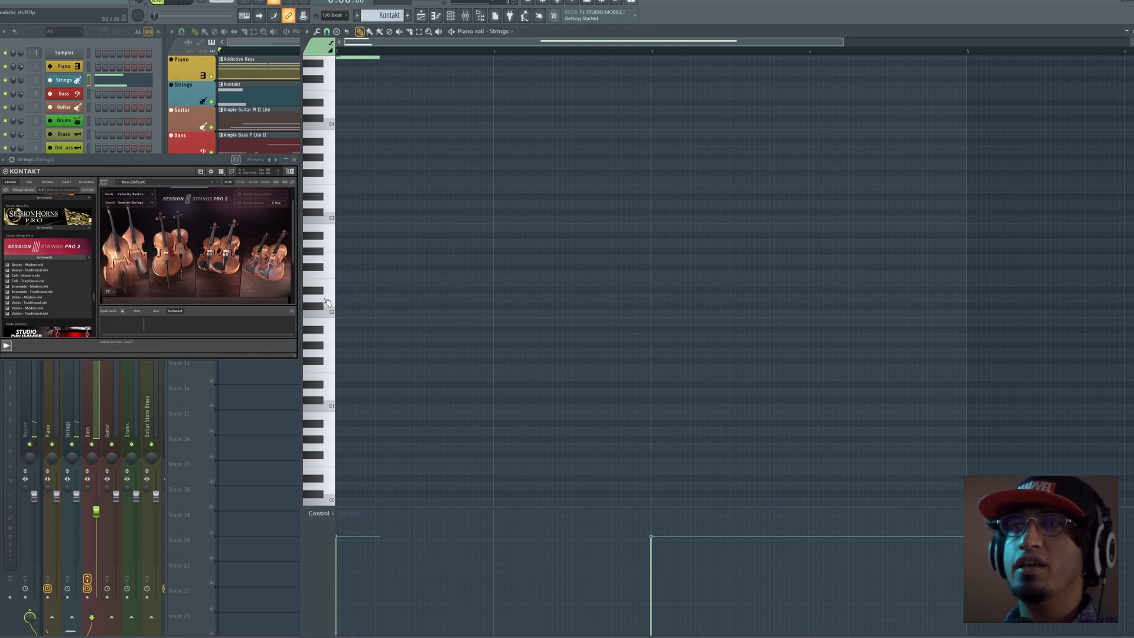
Delete the three existing strings notes and place a single C5 note at the start of the pattern.
{"action": "scroll", "coordinate": [371, 372], "scroll_direction": "up", "scroll_amount": 5}
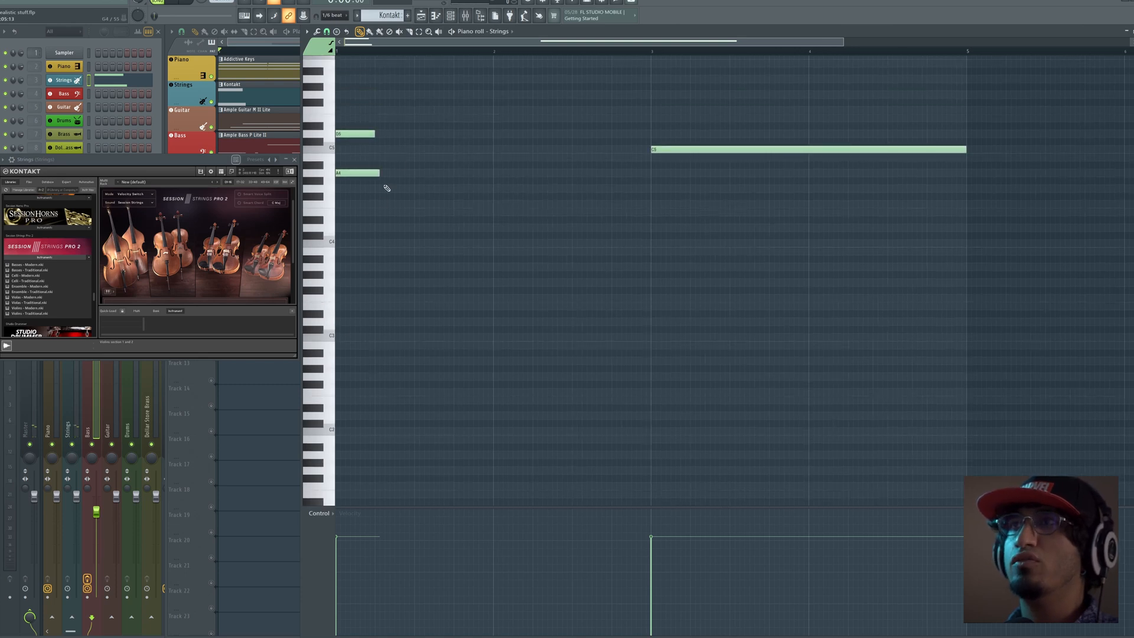
{"action": "scroll", "coordinate": [506, 203], "scroll_direction": "up", "scroll_amount": 3}
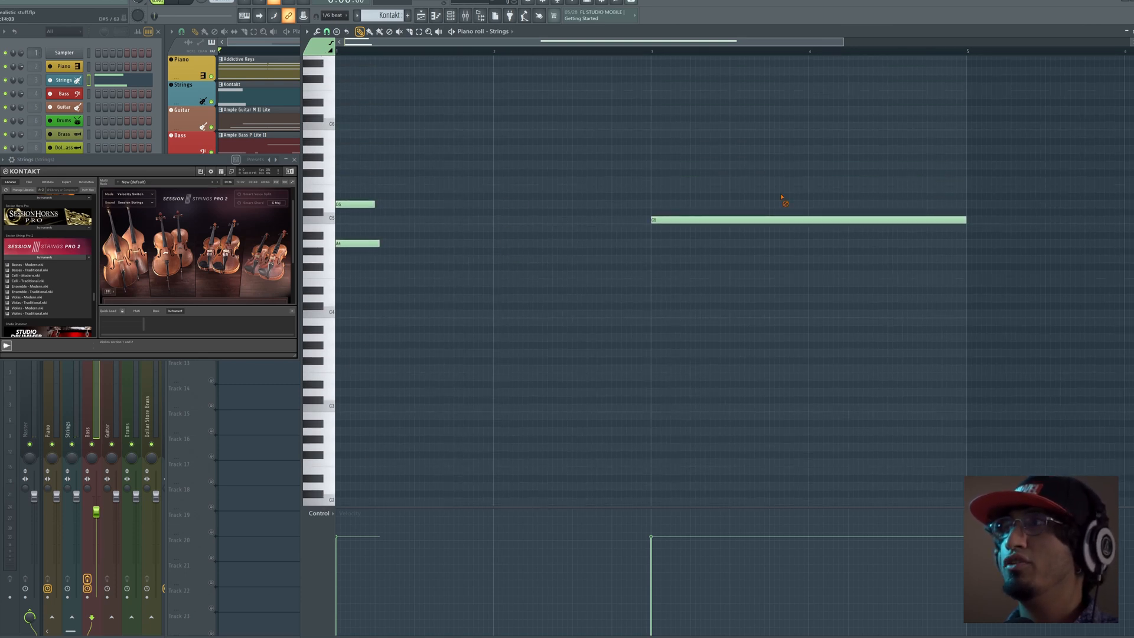
{"action": "right_click", "coordinate": [774, 218]}
{"action": "right_click", "coordinate": [358, 244]}
{"action": "right_click", "coordinate": [355, 204]}
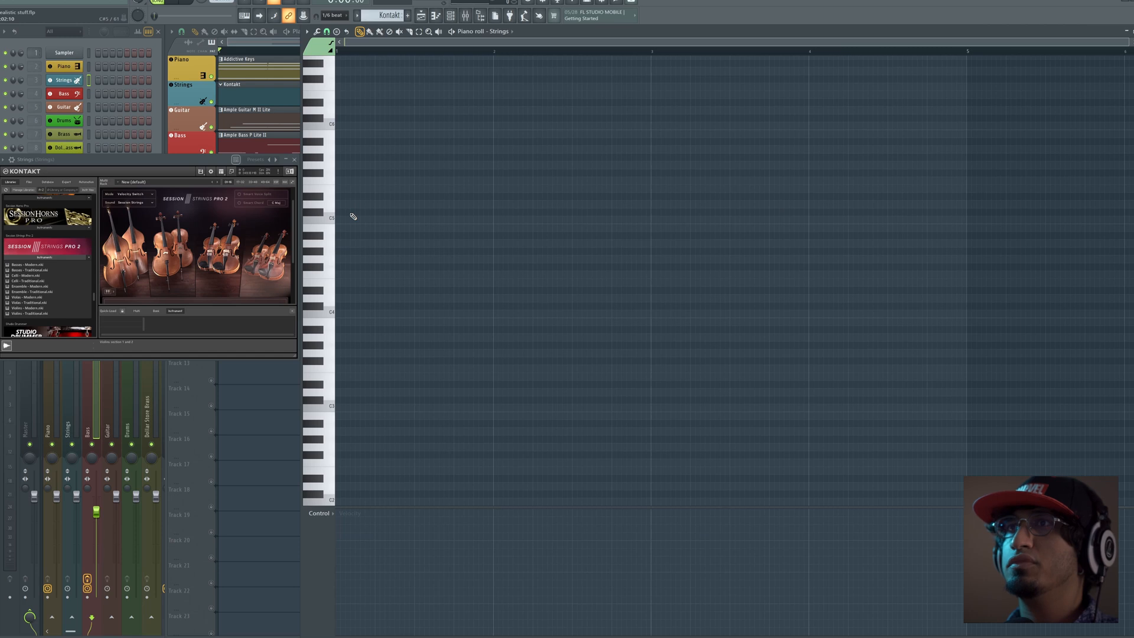
{"action": "left_click_drag", "start_coordinate": [352, 220], "coordinate": [317, 220]}
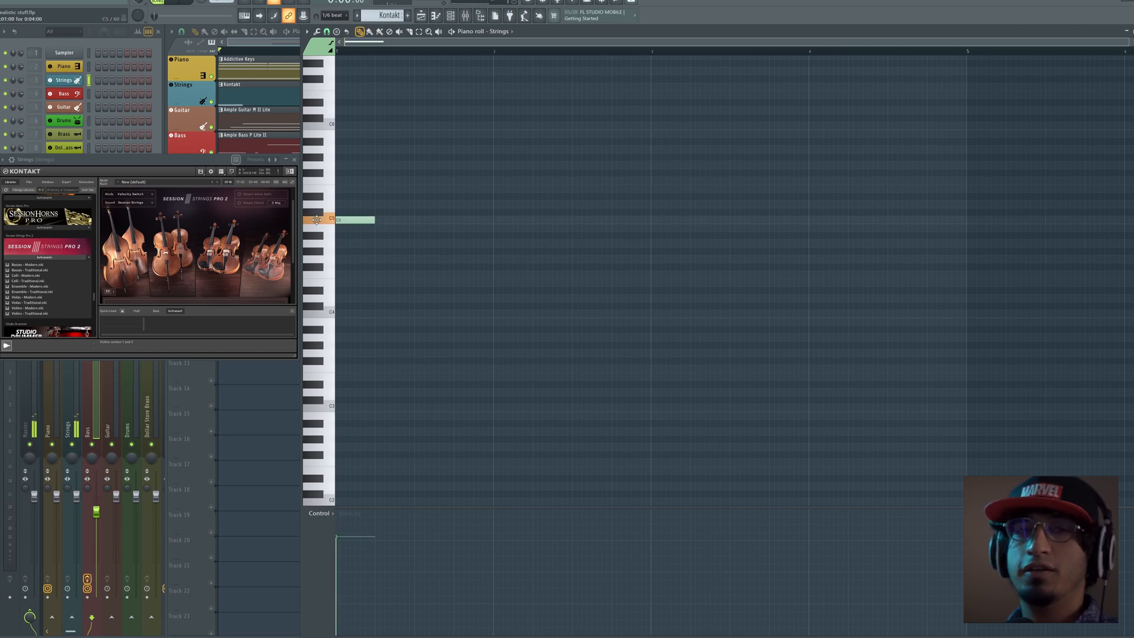
Set the velocity switch articulation to Staccato in Kontakt.
{"action": "scroll", "coordinate": [195, 248], "scroll_direction": "down", "scroll_amount": 3}
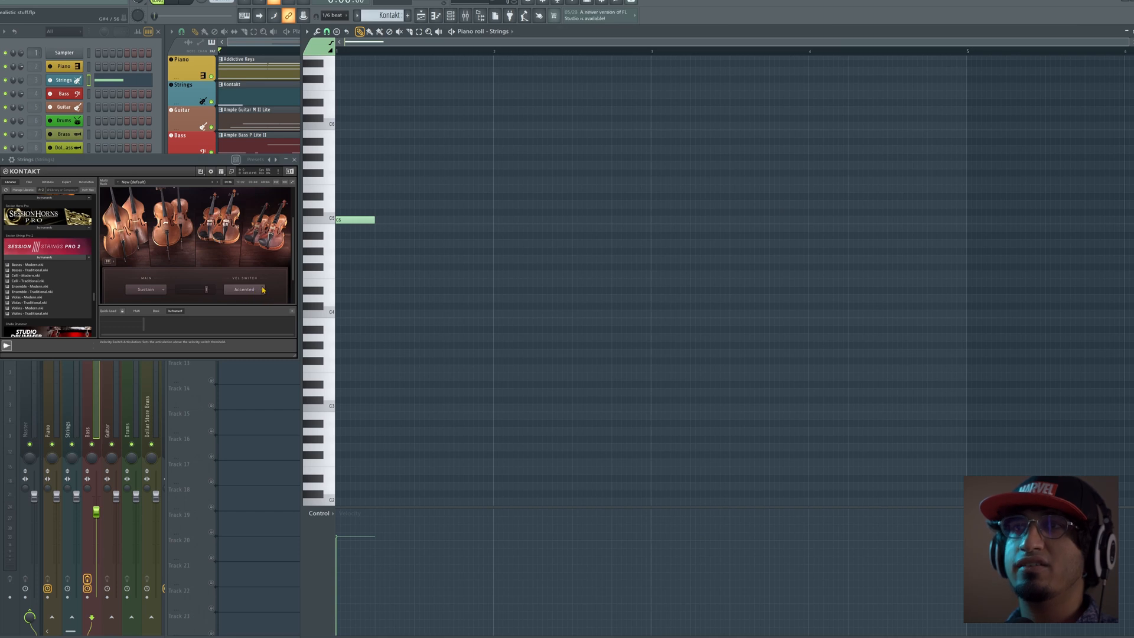
{"action": "left_click", "coordinate": [264, 289]}
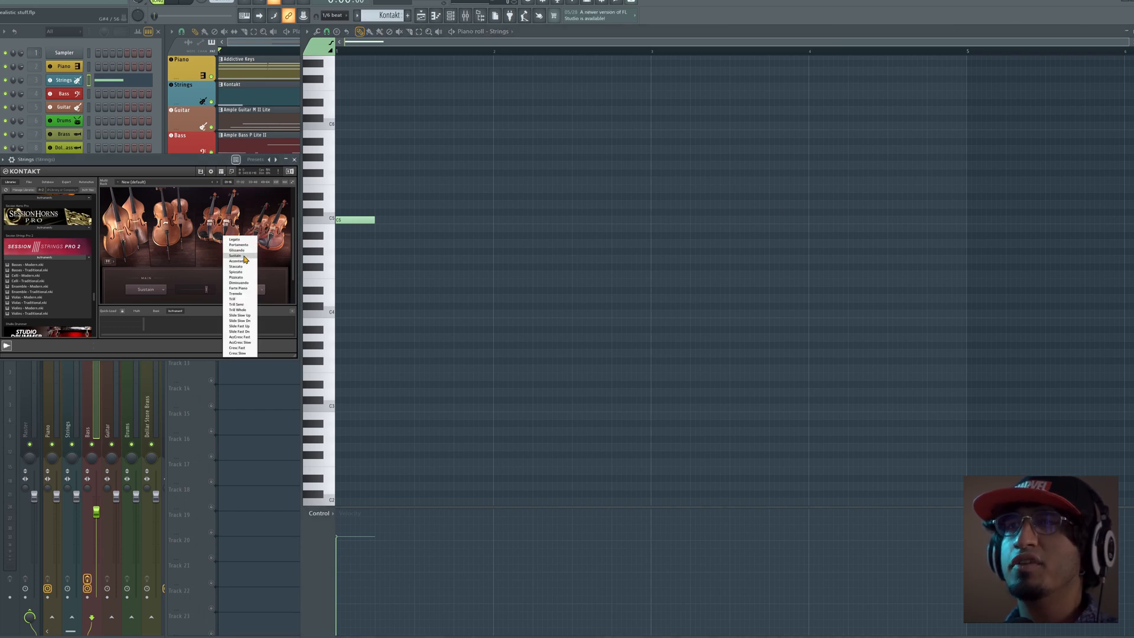
{"action": "left_click", "coordinate": [249, 267]}
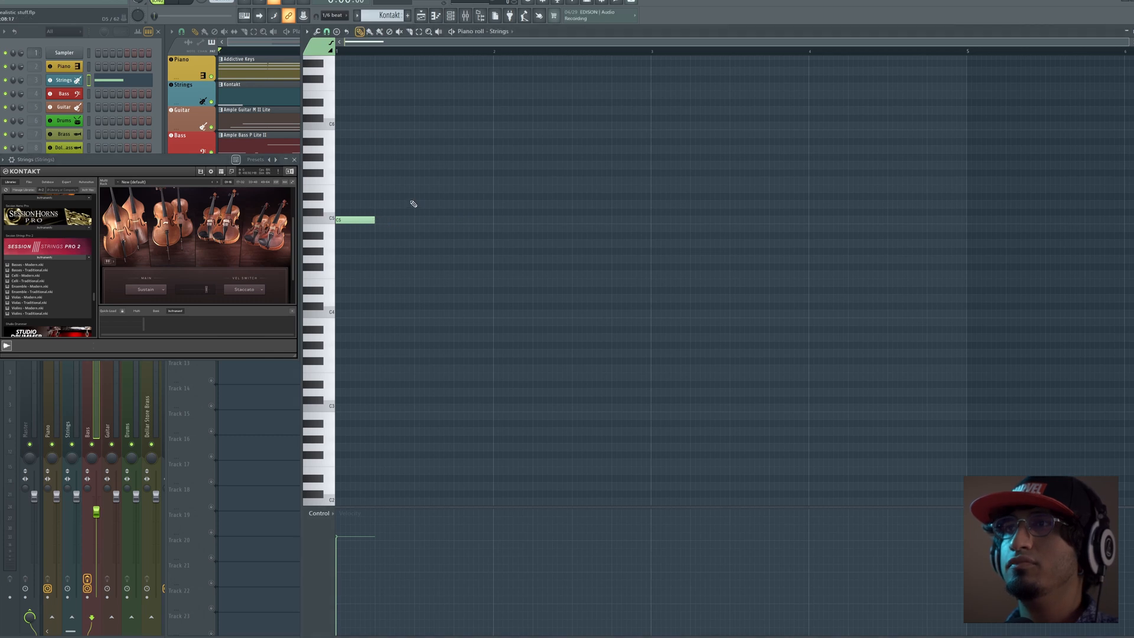
Lengthen the C5 note and play it back with the Strings track soloed.
{"action": "left_click_drag", "start_coordinate": [375, 220], "coordinate": [449, 221]}
{"action": "right_click", "coordinate": [254, 369]}
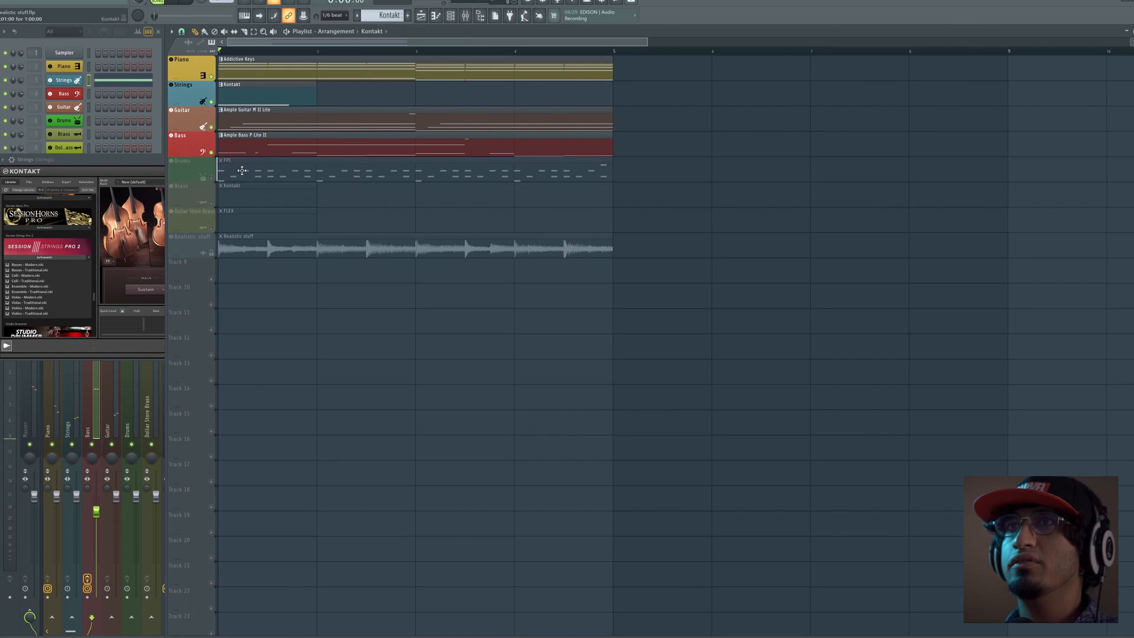
{"action": "right_click", "coordinate": [212, 101]}
{"action": "key", "text": "space"}
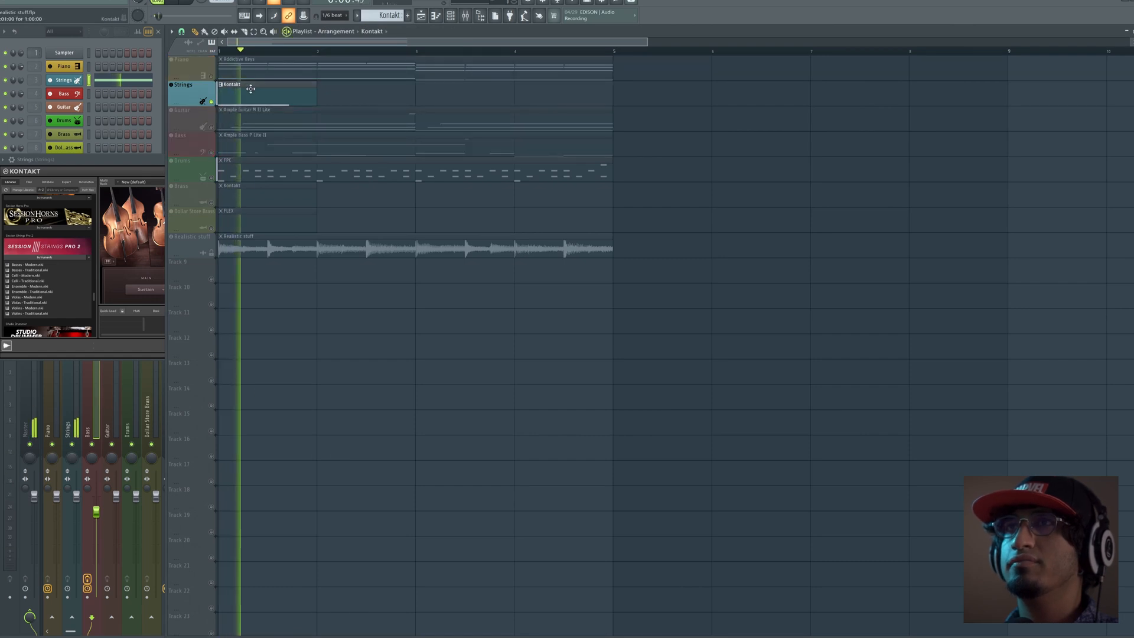
{"action": "double_click", "coordinate": [251, 88]}
{"action": "key", "text": "space"}
Add a second C5 note after the first with a higher velocity, and play both notes to compare articulations.
{"action": "left_click", "coordinate": [456, 220]}
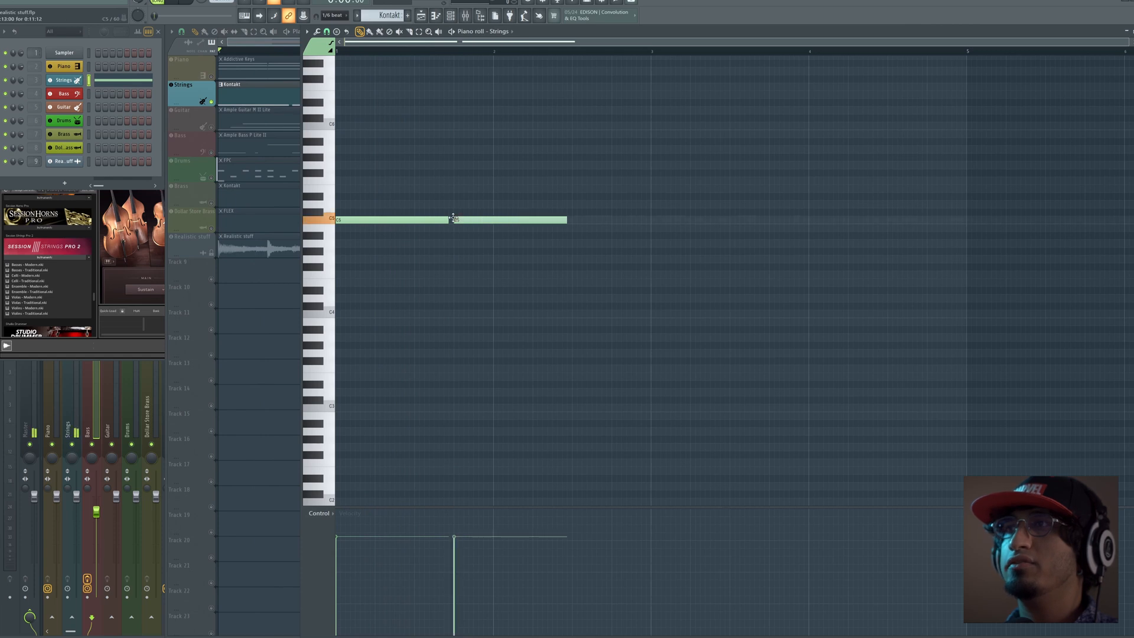
{"action": "left_click", "coordinate": [455, 516]}
{"action": "key", "text": "space"}
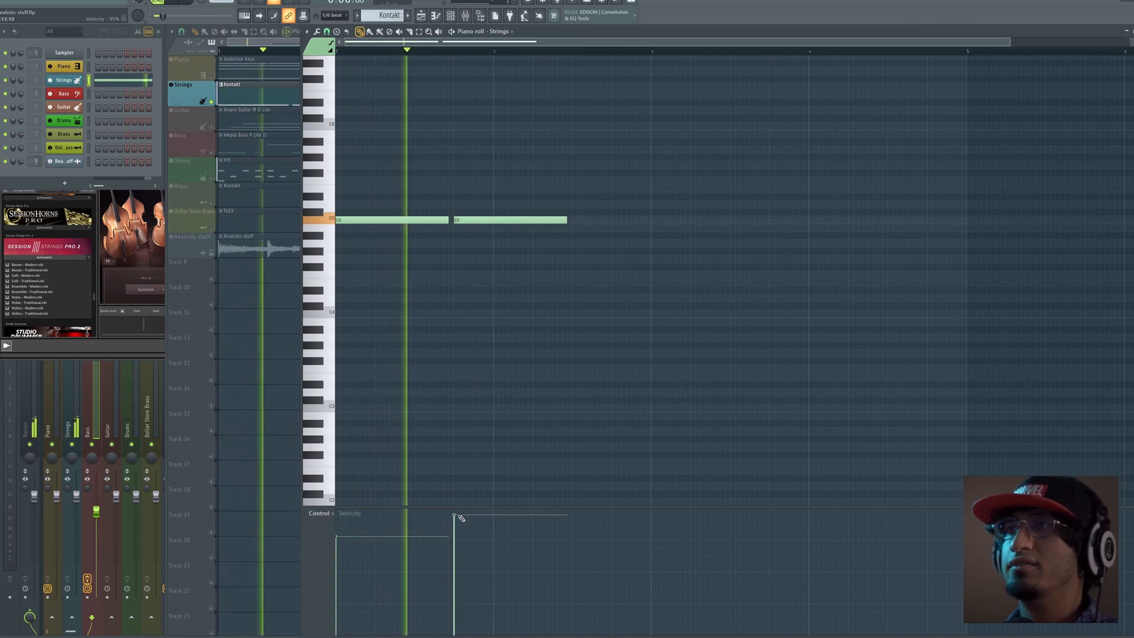
{"action": "key", "text": "space"}
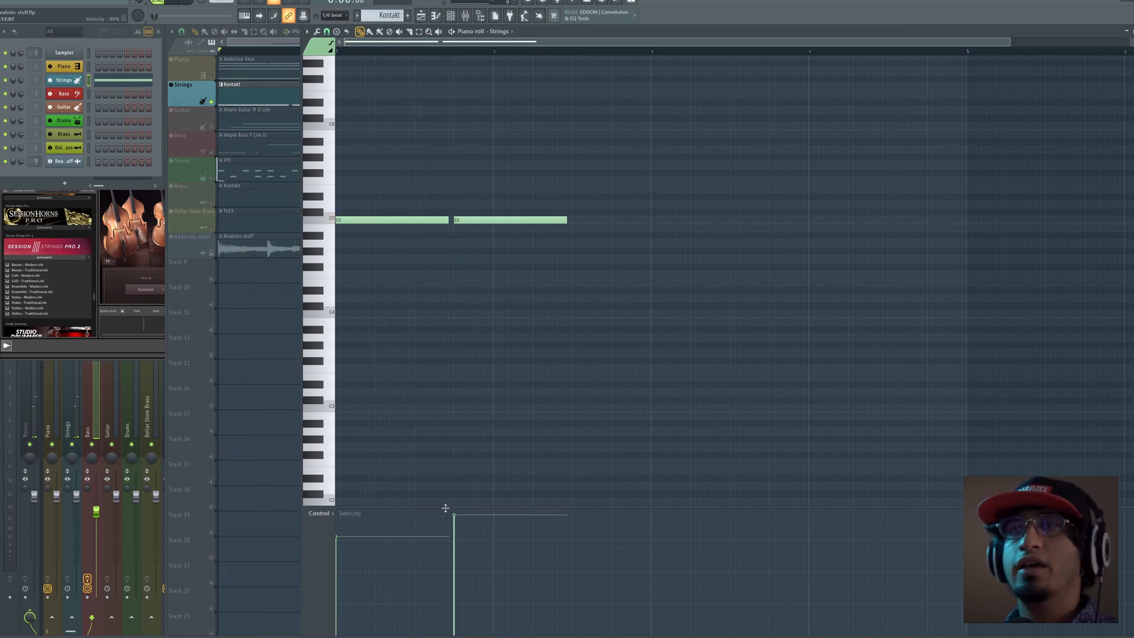
Lower the velocity switch threshold to about 0.79 and test it with the second C5 note's velocity reduced to just above the first's.
{"action": "left_click", "coordinate": [124, 287]}
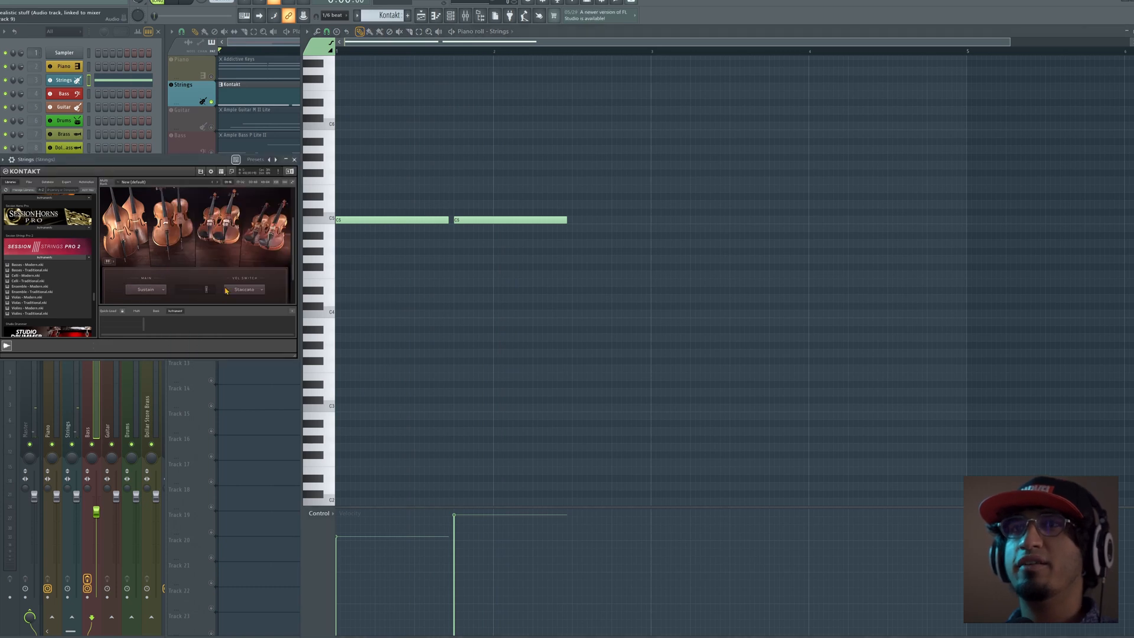
{"action": "left_click_drag", "start_coordinate": [208, 289], "coordinate": [204, 293]}
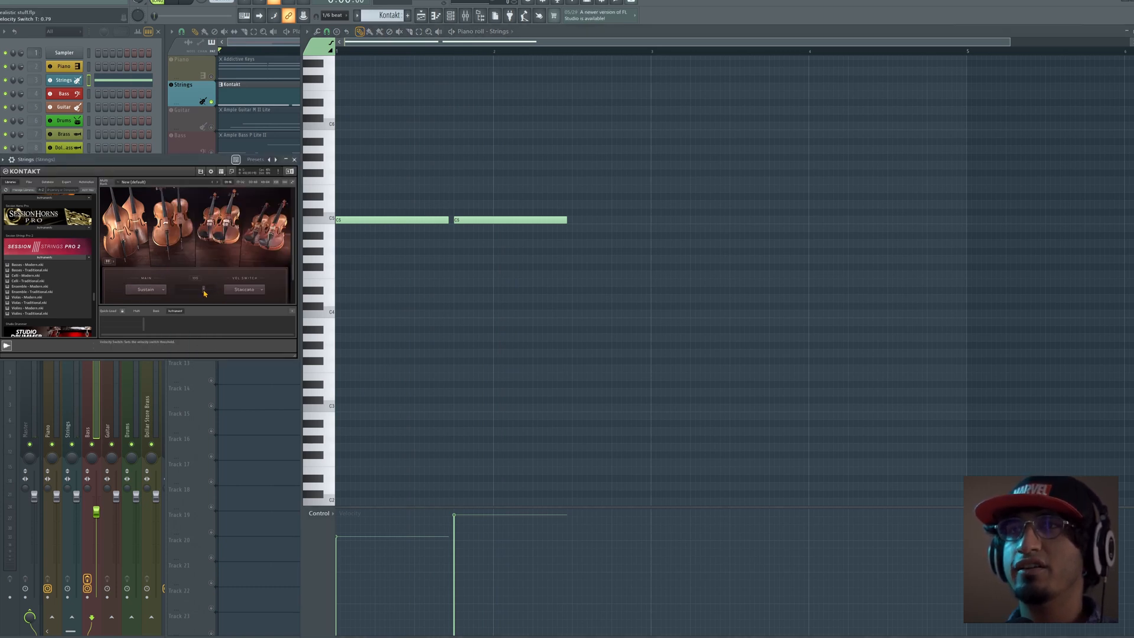
{"action": "left_click", "coordinate": [465, 220]}
{"action": "left_click_drag", "start_coordinate": [456, 517], "coordinate": [460, 538]}
{"action": "key", "text": "space"}
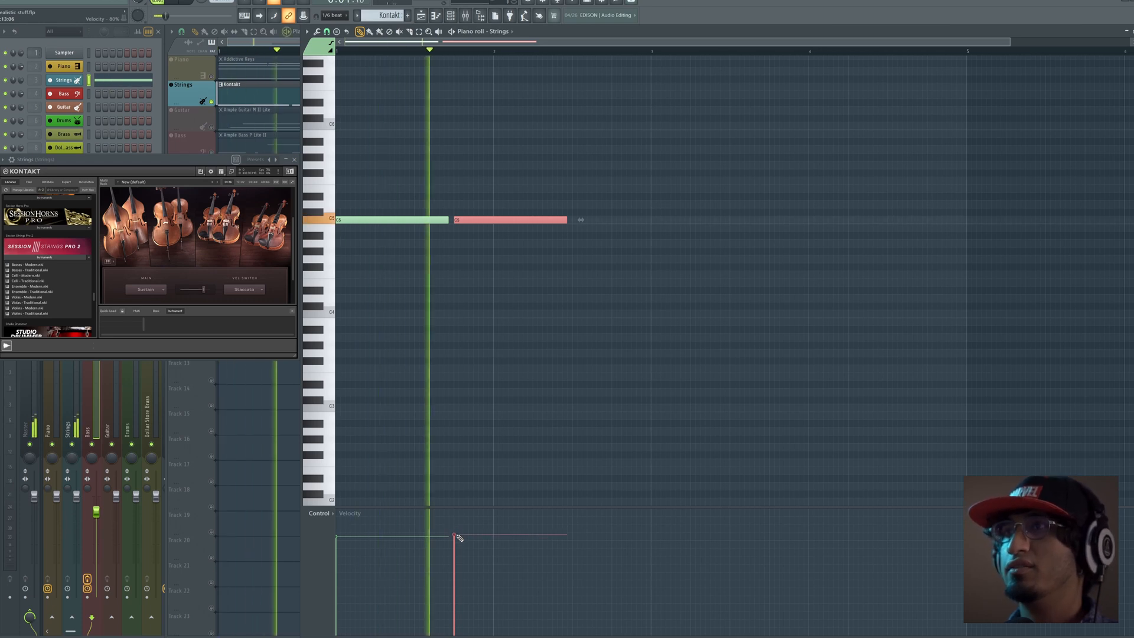
{"action": "key", "text": "space"}
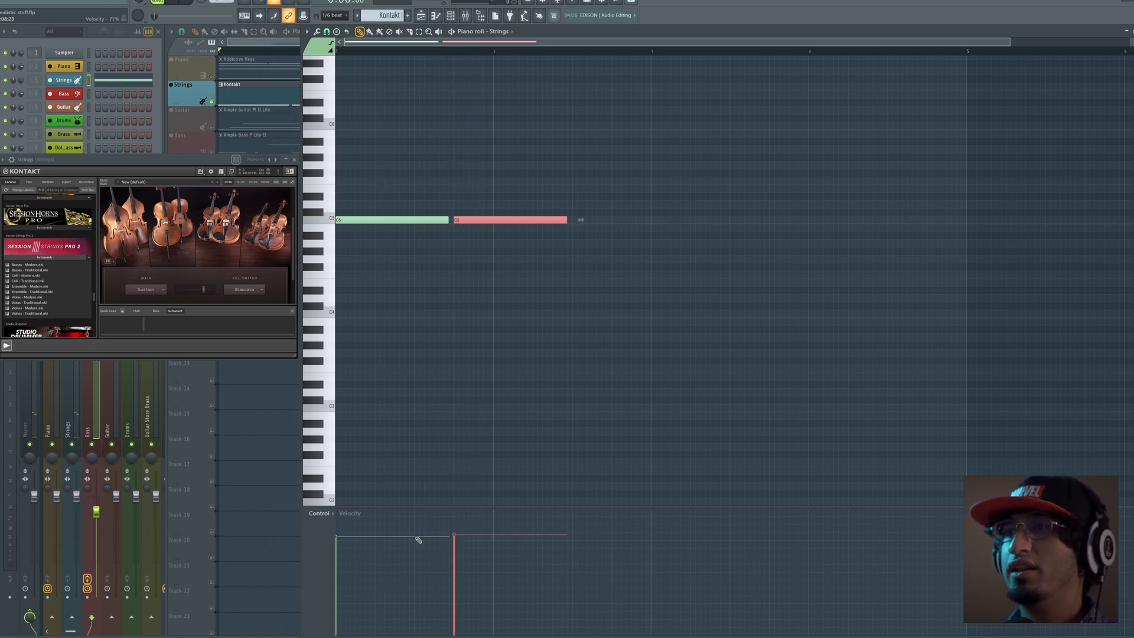
Raise the velocity switch threshold slightly and the second C5 note's velocity to about 91%, playing the notes to test the switch.
{"action": "left_click", "coordinate": [206, 289]}
{"action": "key", "text": "space"}
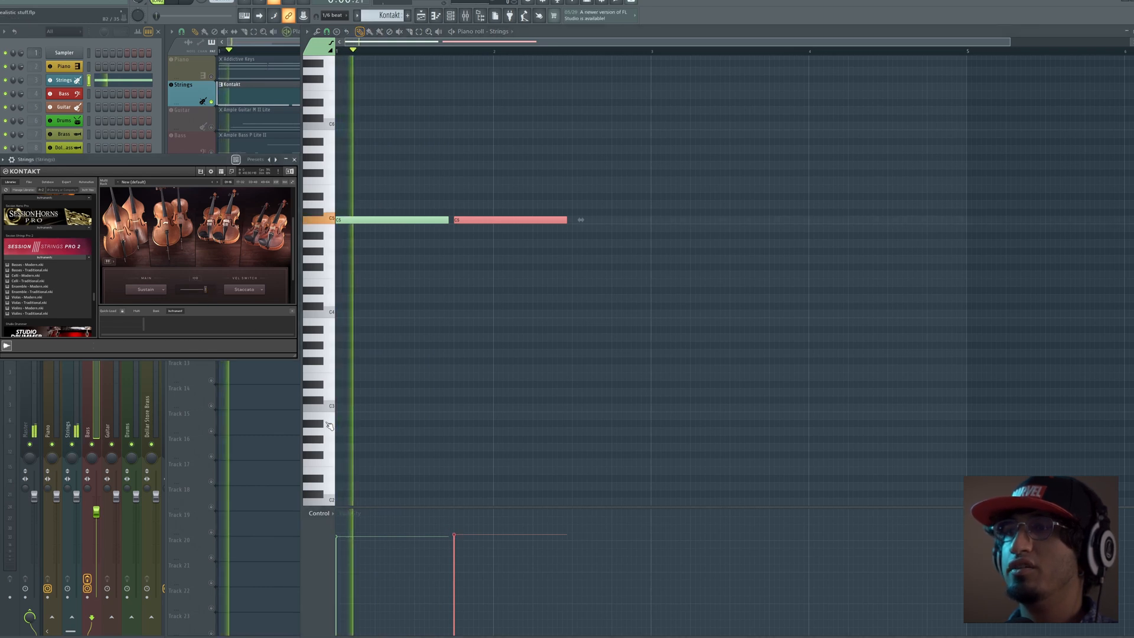
{"action": "key", "text": "space"}
{"action": "mouse_move", "coordinate": [453, 529]}
{"action": "left_mouse_down"}
{"action": "mouse_move", "coordinate": [456, 516]}
{"action": "mouse_move", "coordinate": [460, 524]}
{"action": "left_mouse_up"}
{"action": "key", "text": "space"}
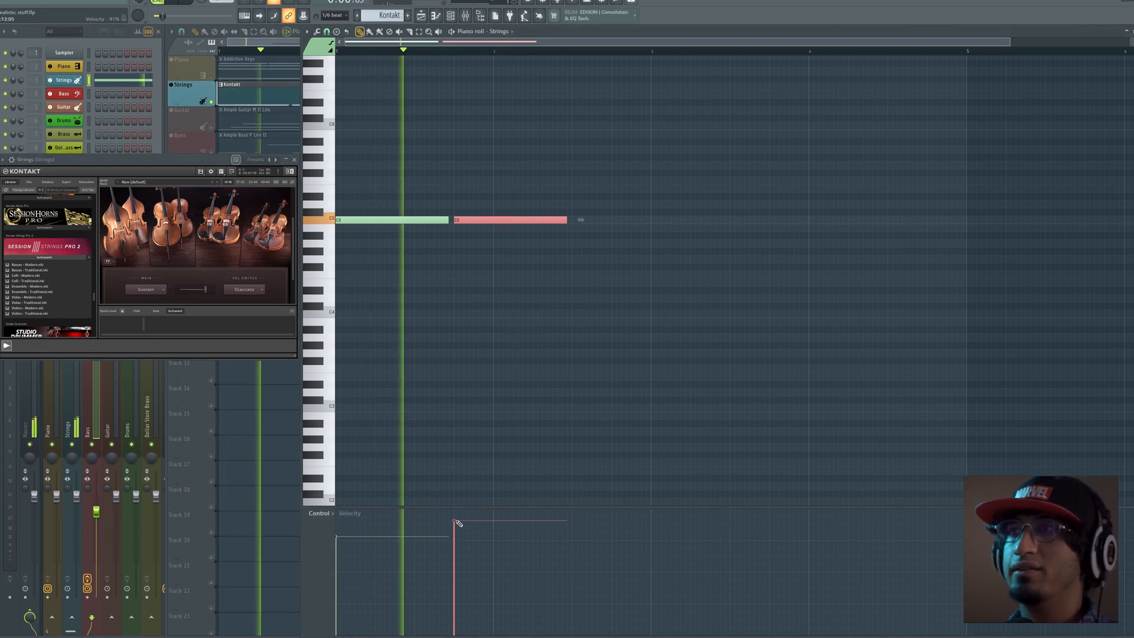
{"action": "key", "text": "space"}
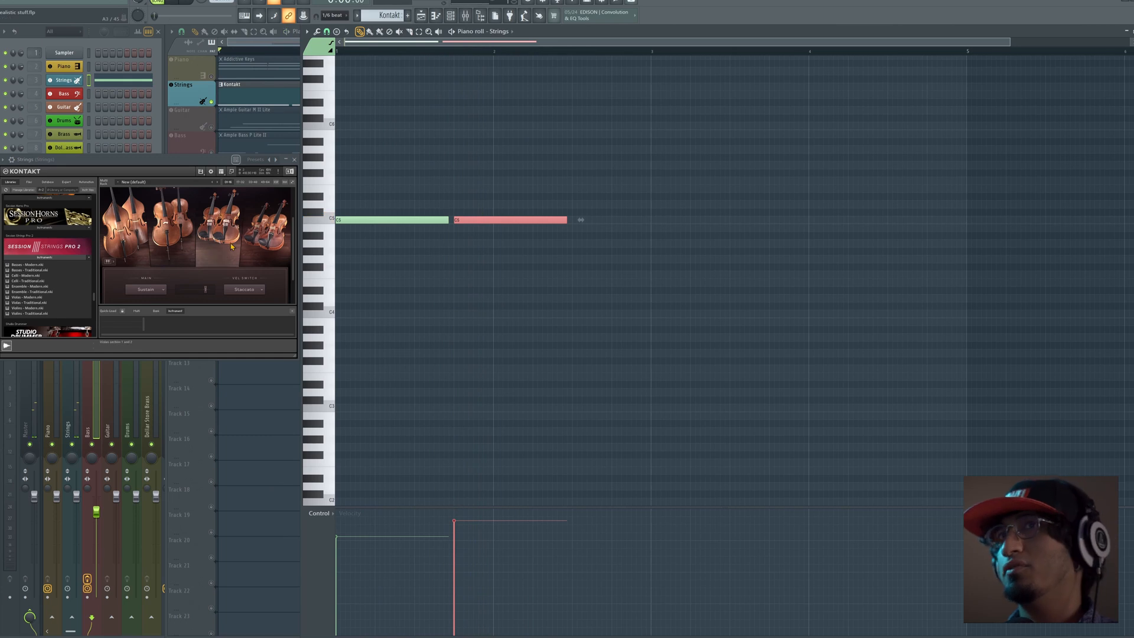
{"action": "scroll", "coordinate": [218, 234], "scroll_direction": "up", "scroll_amount": 2}
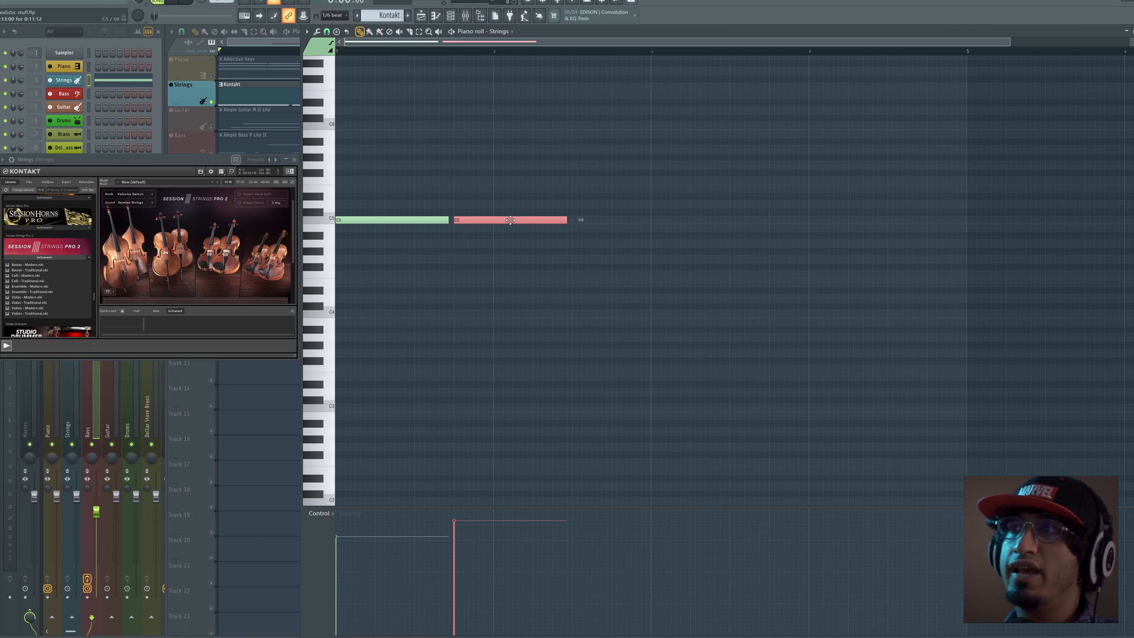
{"action": "double_click", "coordinate": [510, 220]}
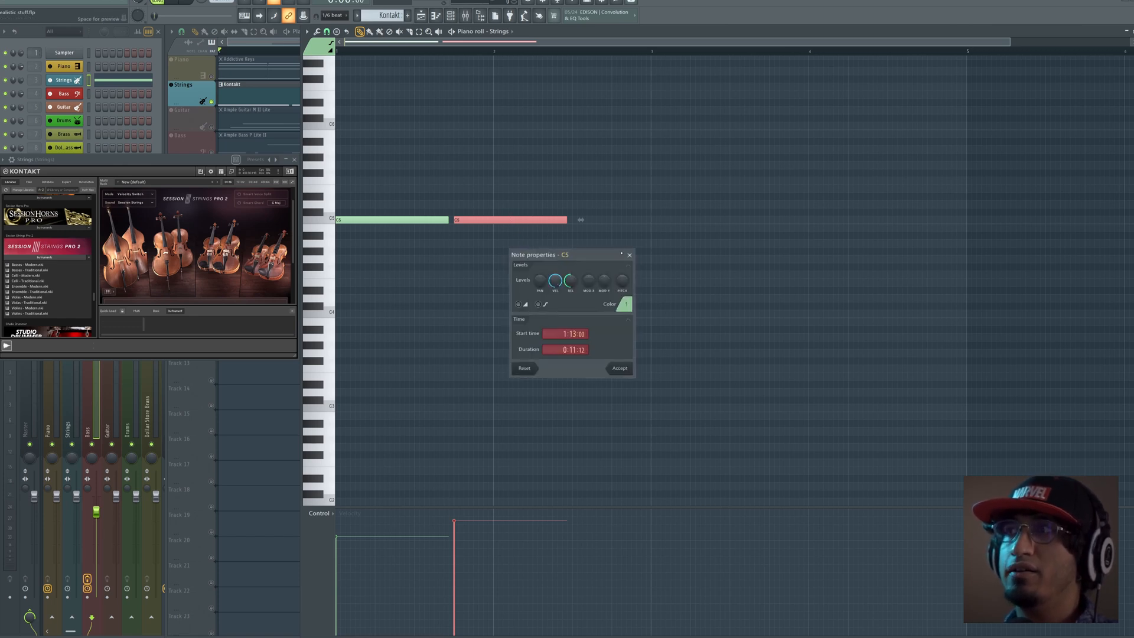
{"action": "left_click", "coordinate": [630, 254]}
Switch the Session Strings Pro 2 mode to Key Switch and play the C5 notes with its default articulation.
{"action": "scroll", "coordinate": [445, 213], "scroll_direction": "down", "scroll_amount": 1}
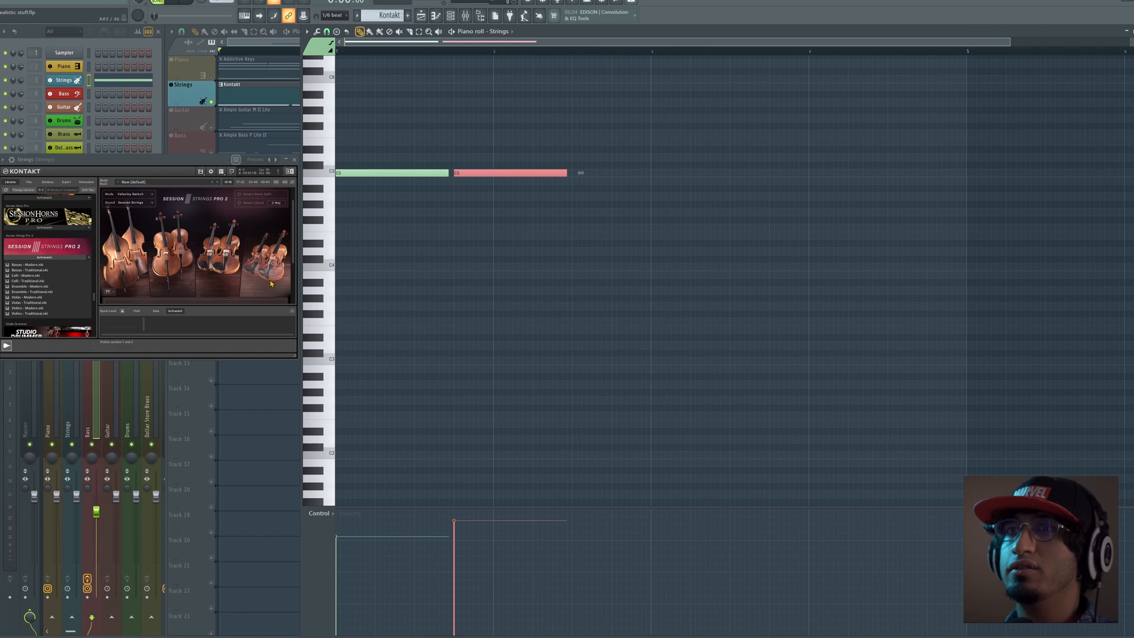
{"action": "scroll", "coordinate": [263, 269], "scroll_direction": "down", "scroll_amount": 2}
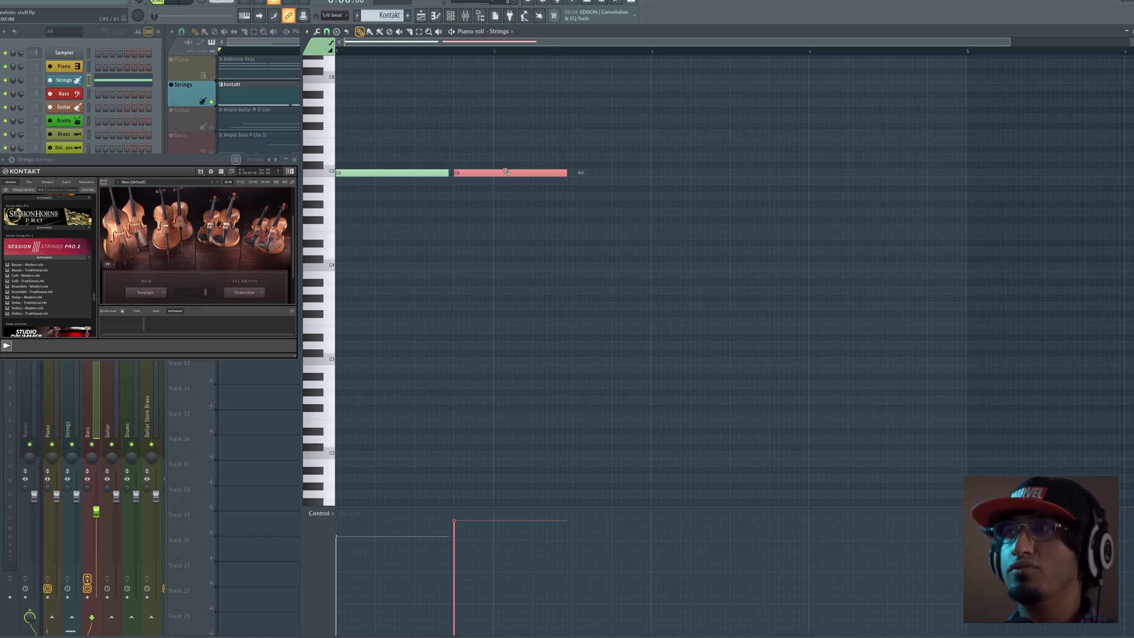
{"action": "scroll", "coordinate": [228, 275], "scroll_direction": "up", "scroll_amount": 2}
{"action": "scroll", "coordinate": [228, 275], "scroll_direction": "up", "scroll_amount": 2}
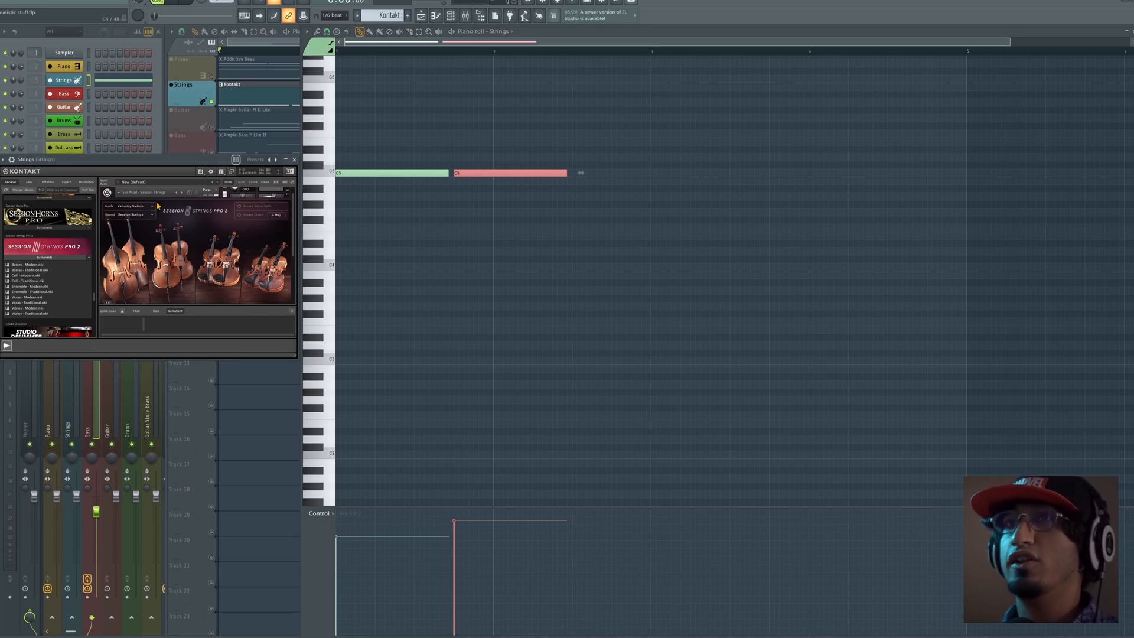
{"action": "left_click", "coordinate": [150, 208]}
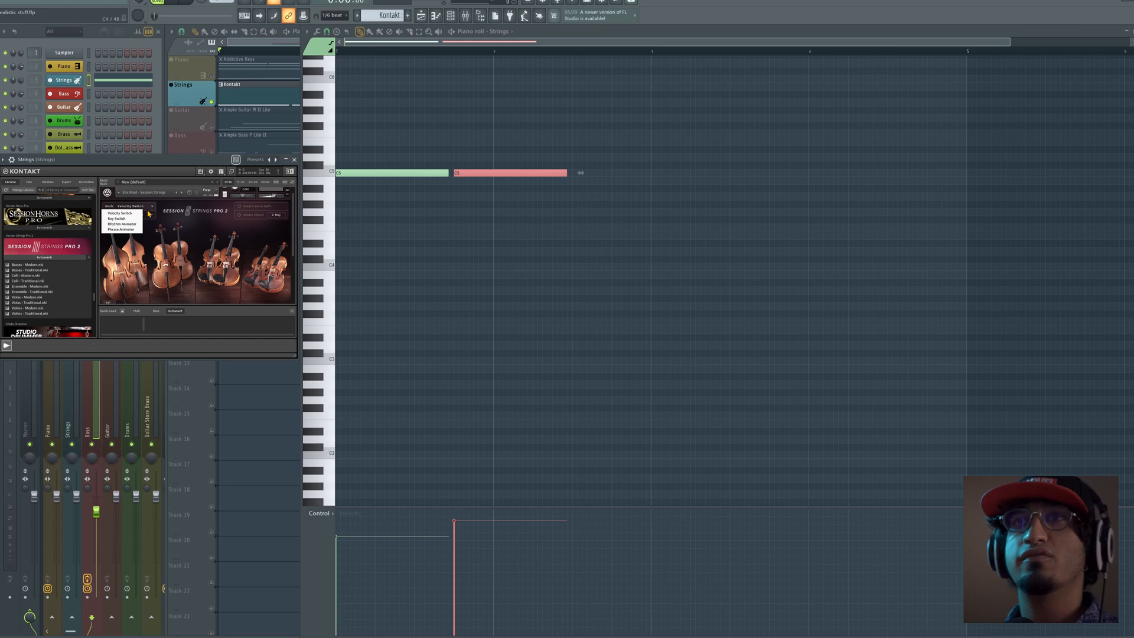
{"action": "left_click", "coordinate": [139, 218]}
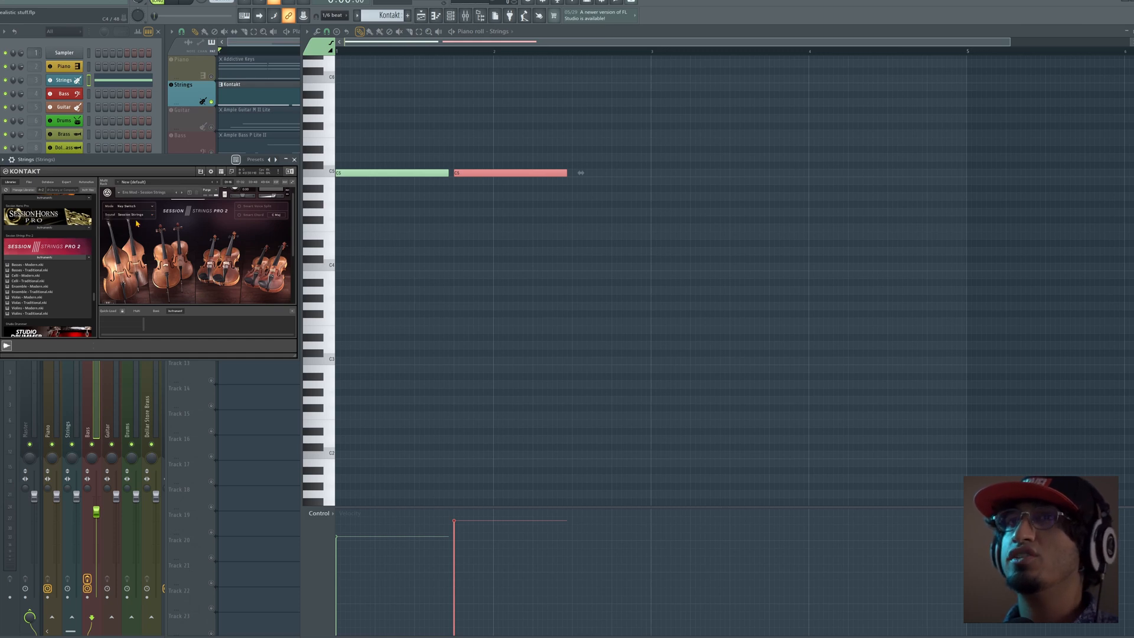
{"action": "scroll", "coordinate": [211, 283], "scroll_direction": "down", "scroll_amount": 3}
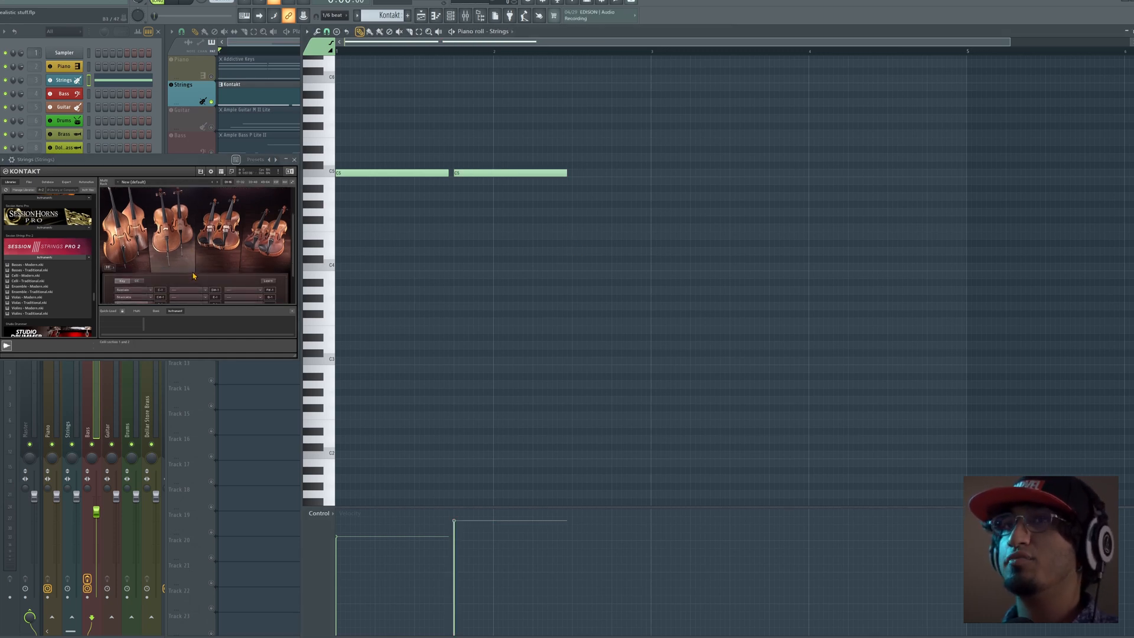
{"action": "scroll", "coordinate": [374, 198], "scroll_direction": "down", "scroll_amount": 2}
{"action": "key", "text": "space"}
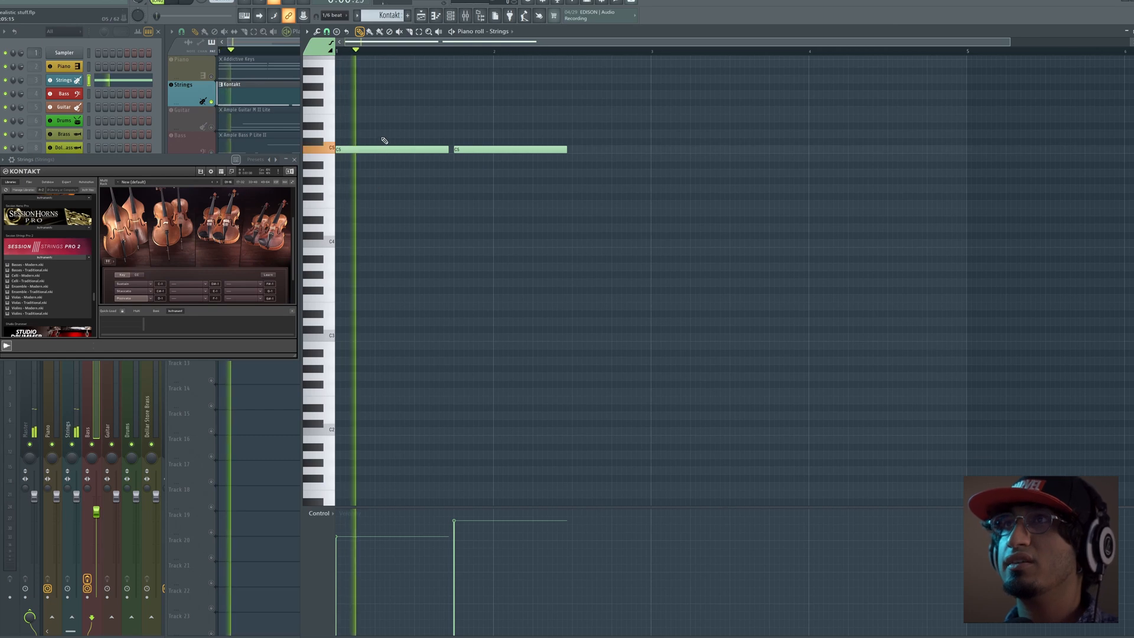
{"action": "key", "text": "space"}
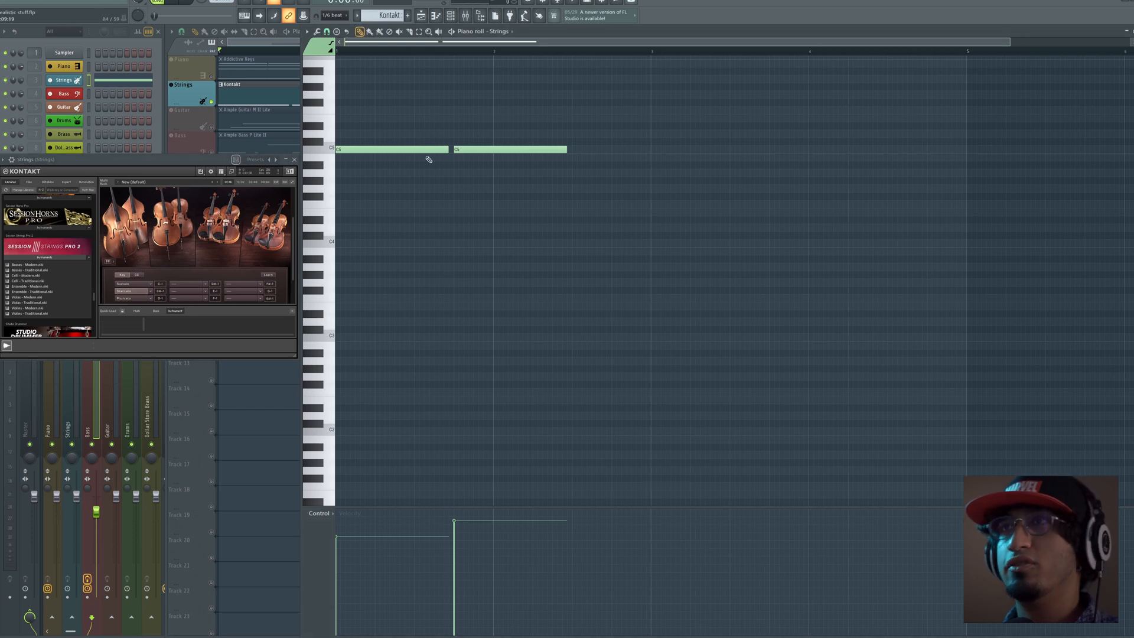
Add a C#1 keyswitch note from the start of bar 1, extend it to four bars, and play the strings.
{"action": "scroll", "coordinate": [451, 314], "scroll_direction": "down", "scroll_amount": 4}
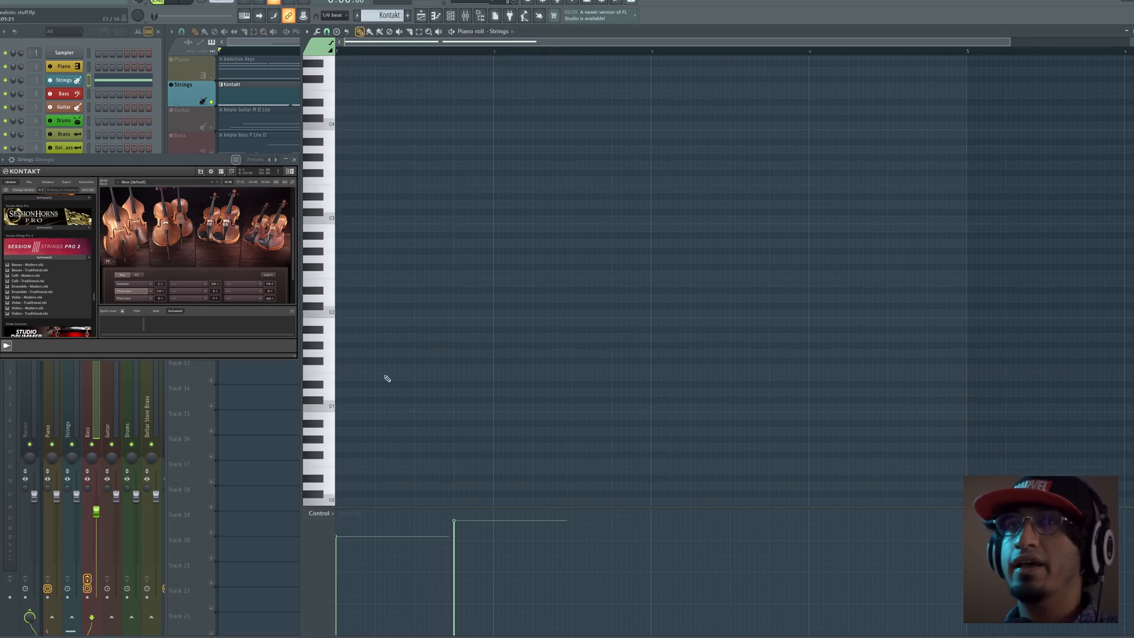
{"action": "left_click_drag", "start_coordinate": [361, 404], "coordinate": [328, 404]}
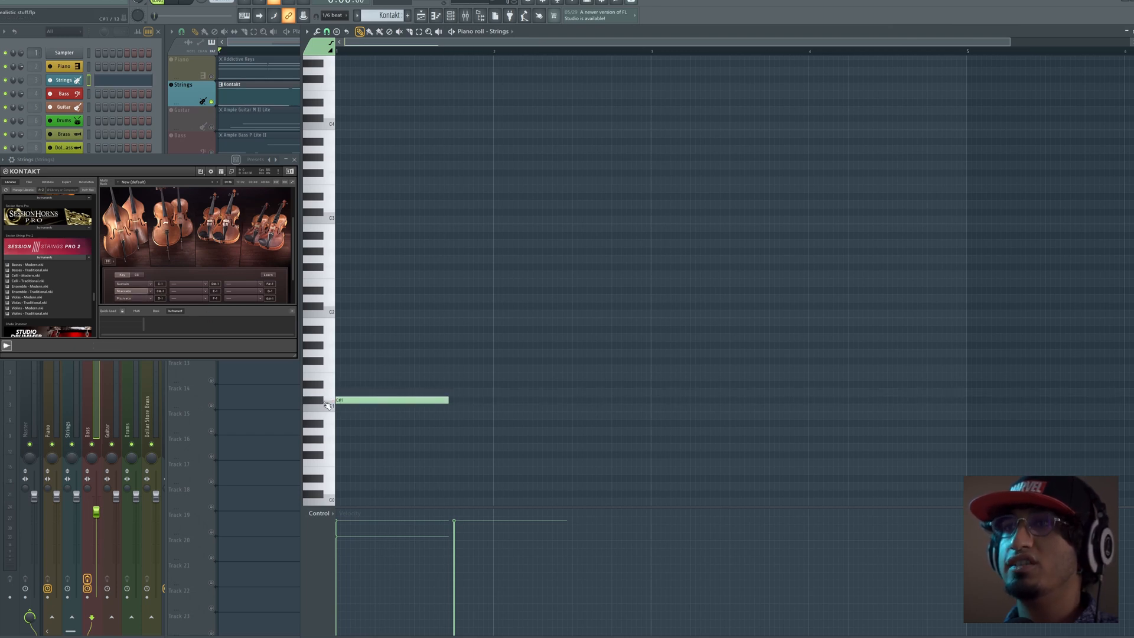
{"action": "left_click_drag", "start_coordinate": [448, 403], "coordinate": [969, 412]}
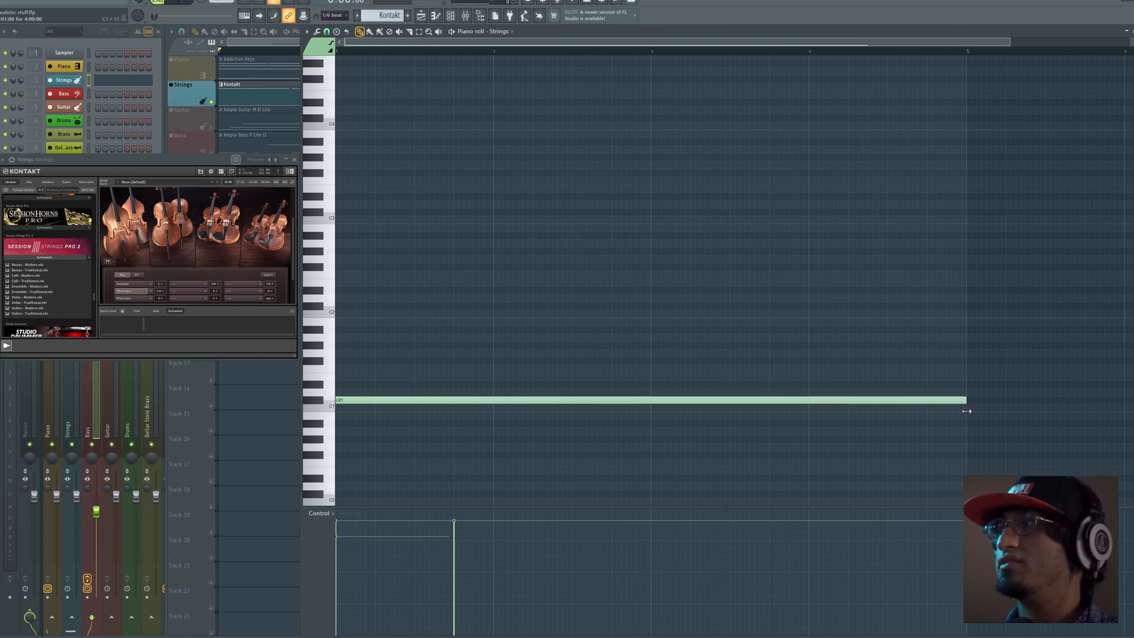
{"action": "key", "text": "space"}
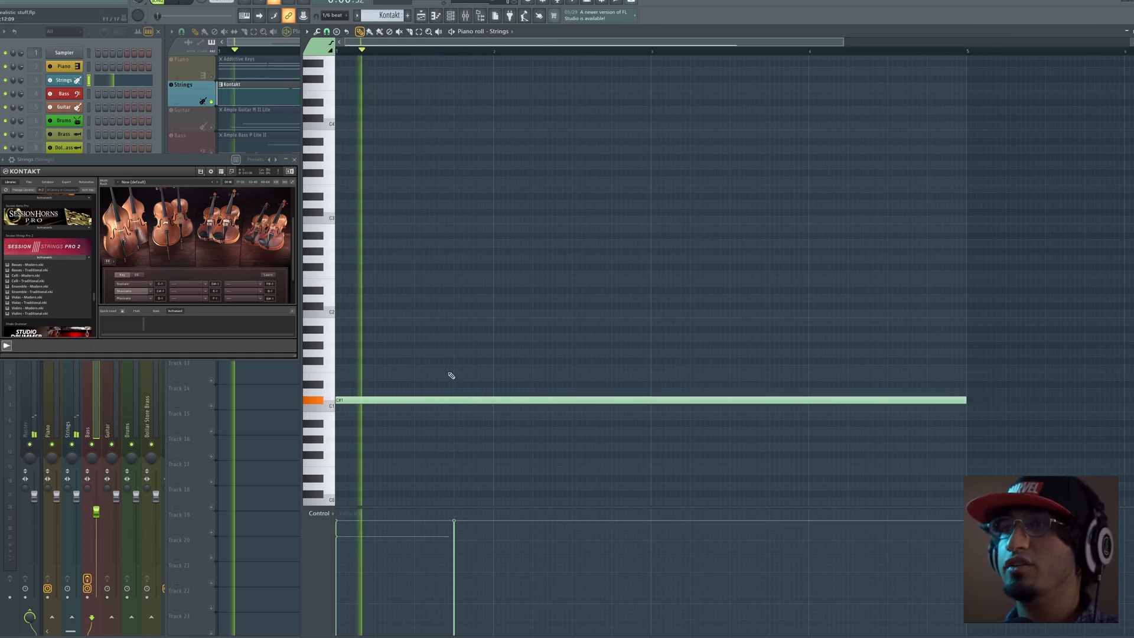
{"action": "key", "text": "space"}
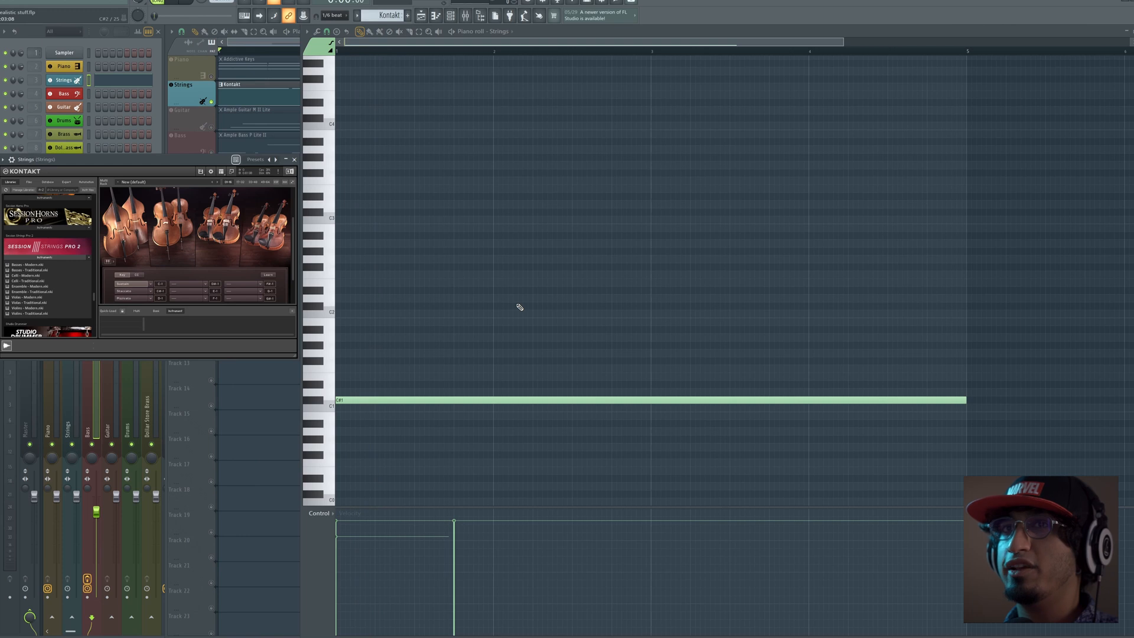
{"action": "key", "text": "space"}
{"action": "key", "text": "space"}
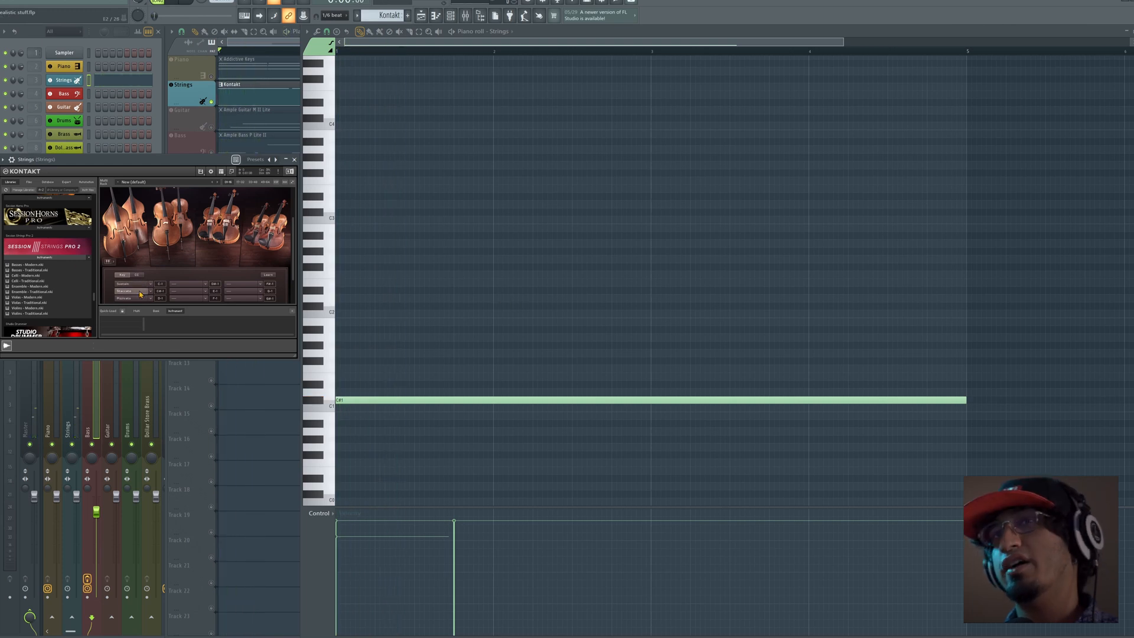
Shorten the first C5 note to about one step, adjusting the piano roll snap, and delete the second C5 note.
{"action": "scroll", "coordinate": [430, 316], "scroll_direction": "up", "scroll_amount": 5}
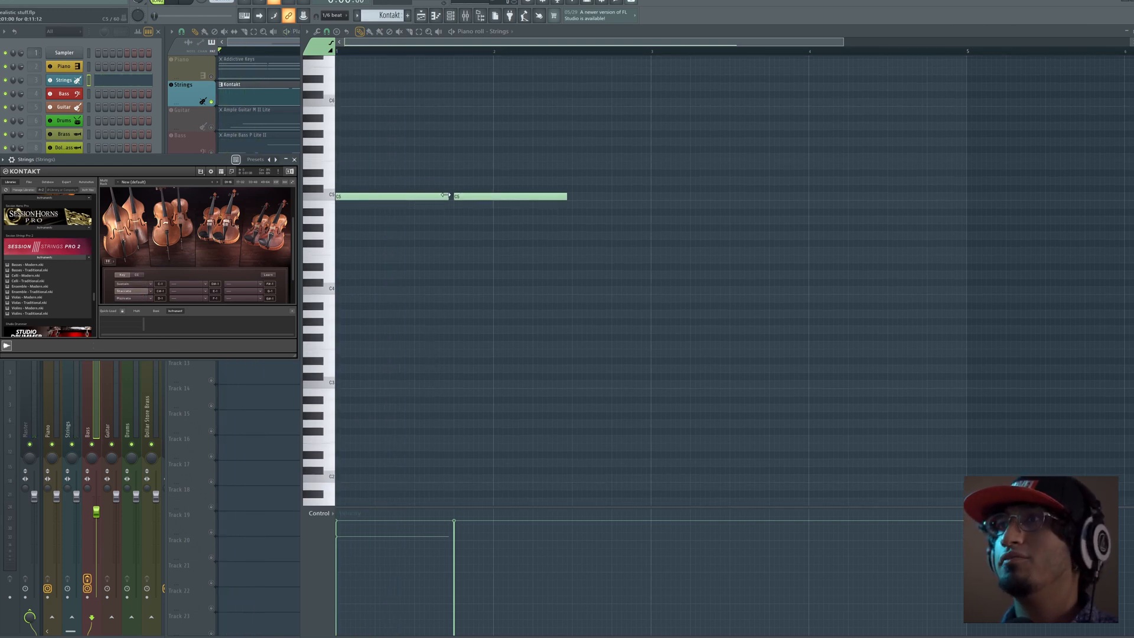
{"action": "left_click_drag", "start_coordinate": [445, 195], "coordinate": [345, 196]}
{"action": "left_click", "coordinate": [316, 31]}
{"action": "left_click", "coordinate": [326, 32]}
{"action": "left_click", "coordinate": [341, 108]}
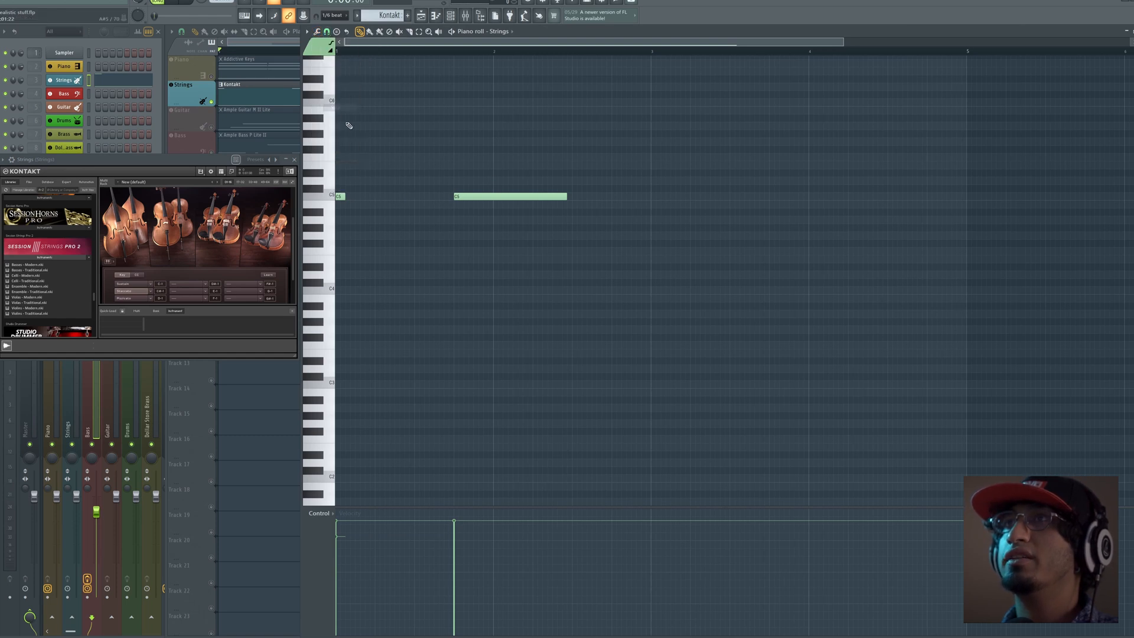
{"action": "scroll", "coordinate": [348, 113], "scroll_direction": "up", "scroll_amount": 1}
{"action": "scroll", "coordinate": [348, 53], "scroll_direction": "up", "scroll_amount": 2}
{"action": "right_click", "coordinate": [693, 219]}
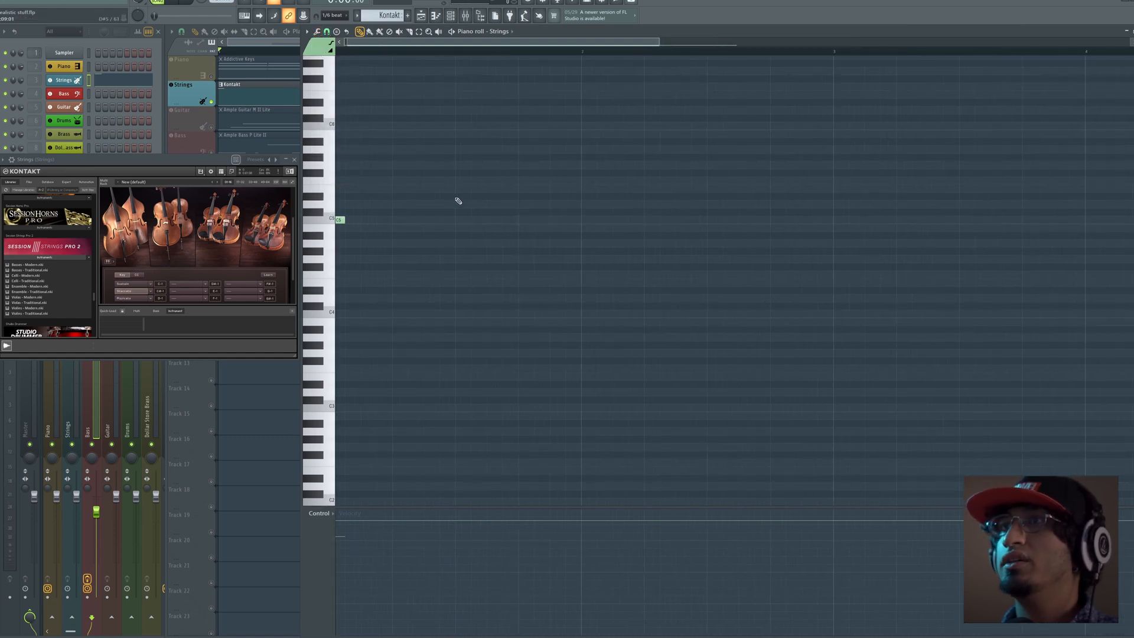
Move the short C5 note up to D5 and play it.
{"action": "scroll", "coordinate": [437, 233], "scroll_direction": "up", "scroll_amount": 1}
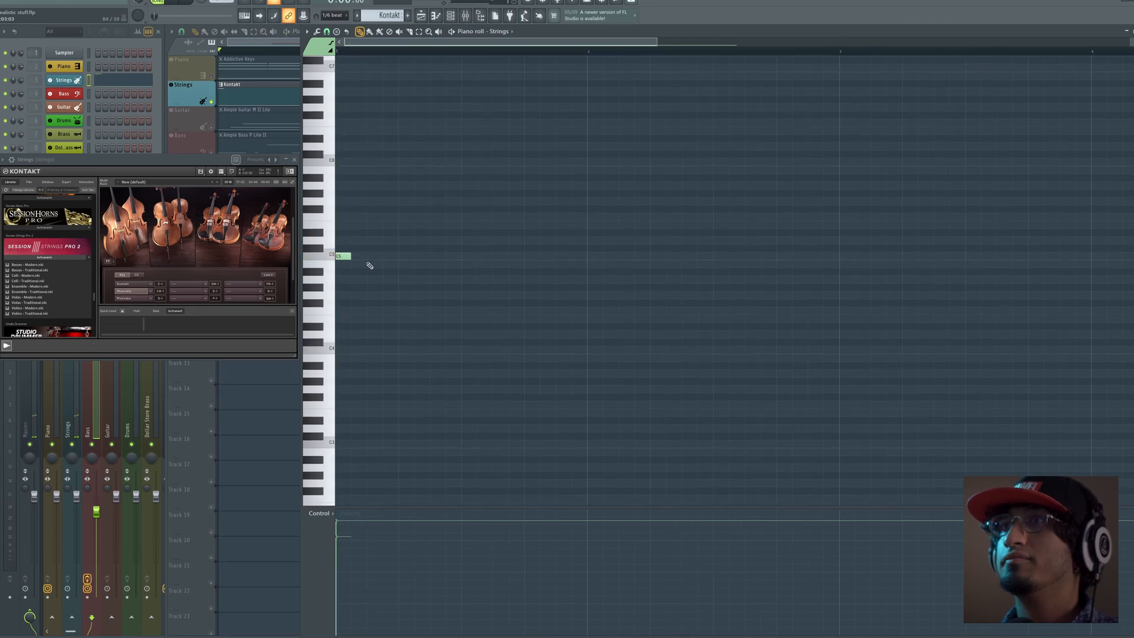
{"action": "left_click", "coordinate": [342, 245]}
{"action": "left_click_drag", "start_coordinate": [341, 242], "coordinate": [343, 240]}
{"action": "key", "text": "space"}
{"action": "key", "text": "space"}
Add more short notes after the first to form alternating pairs of D5 and A4, previewing during playback.
{"action": "left_click", "coordinate": [370, 241]}
{"action": "key", "text": "space"}
{"action": "key", "text": "space"}
{"action": "left_click_drag", "start_coordinate": [401, 256], "coordinate": [406, 280]}
{"action": "left_click", "coordinate": [435, 280]}
{"action": "left_click_drag", "start_coordinate": [452, 233], "coordinate": [464, 214]}
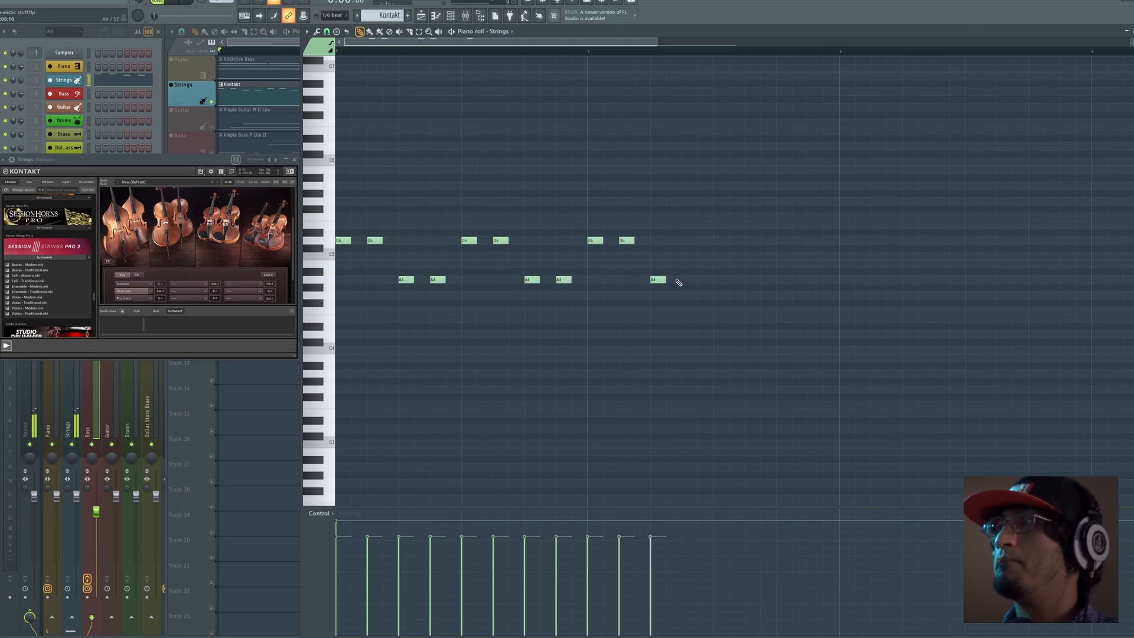
Copy the D5 and A4 pattern to fill four bars, and lower the D5 notes in bars 3 and 4 to C5.
{"action": "left_click_drag", "start_coordinate": [616, 190], "coordinate": [314, 307]}
{"action": "left_click_drag", "start_coordinate": [341, 241], "coordinate": [589, 241]}
{"action": "left_click_drag", "start_coordinate": [997, 198], "coordinate": [336, 347]}
{"action": "left_click_drag", "start_coordinate": [344, 242], "coordinate": [520, 246]}
{"action": "left_click_drag", "start_coordinate": [1008, 245], "coordinate": [464, 269]}
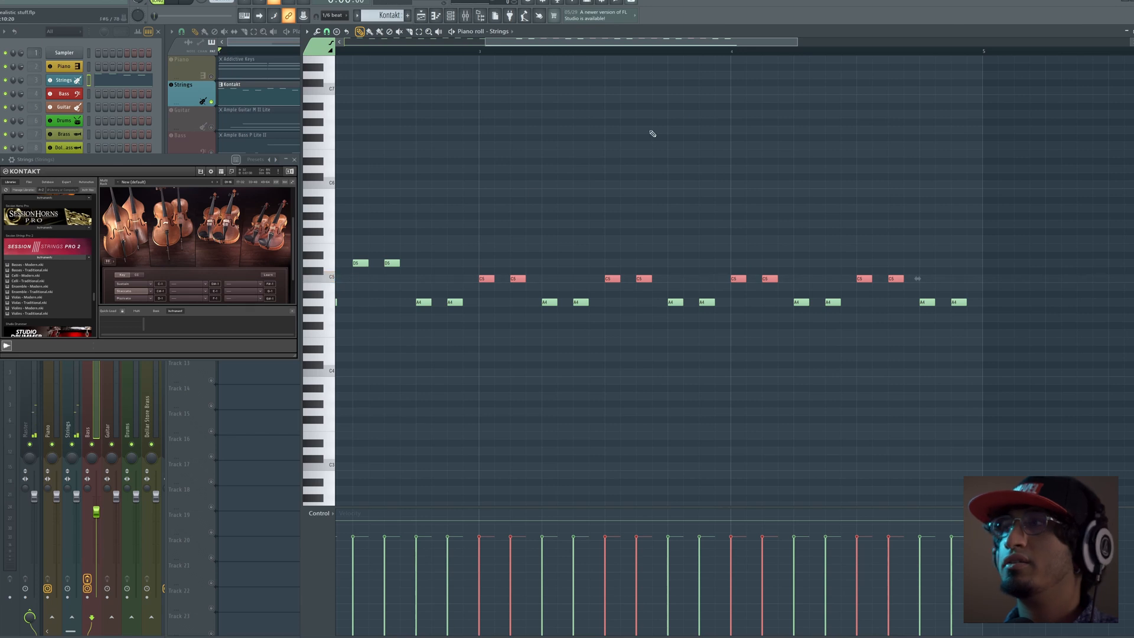
Play the arrangement and unmute the Drums, Bass, Guitar and Piano tracks alongside Strings.
{"action": "scroll", "coordinate": [686, 48], "scroll_direction": "down", "scroll_amount": 4}
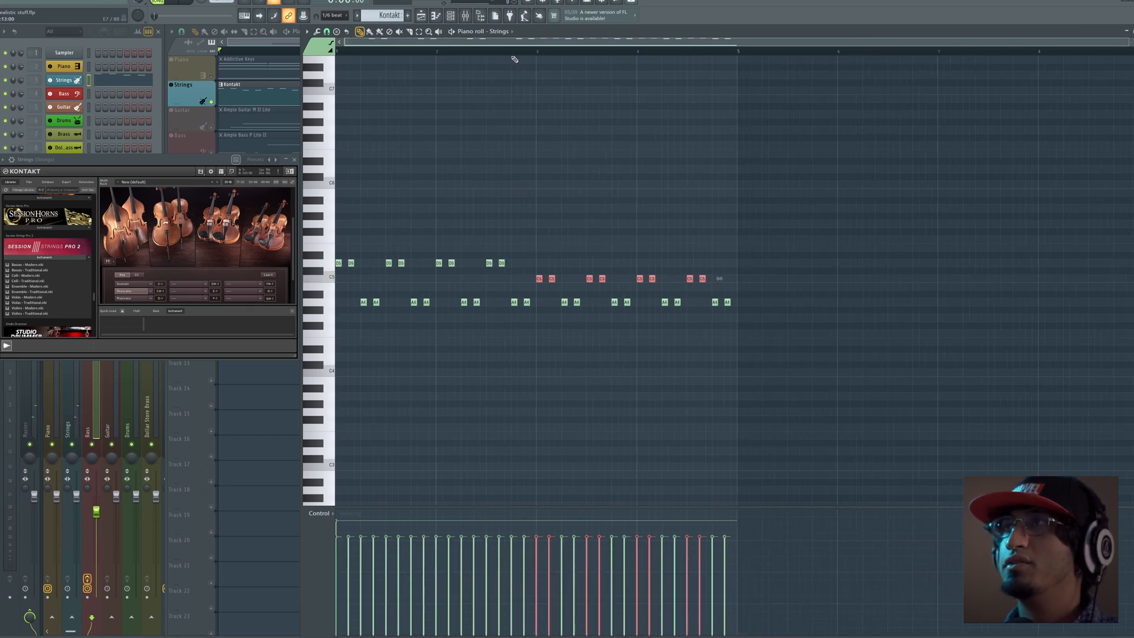
{"action": "key", "text": "space"}
{"action": "key", "text": "F5"}
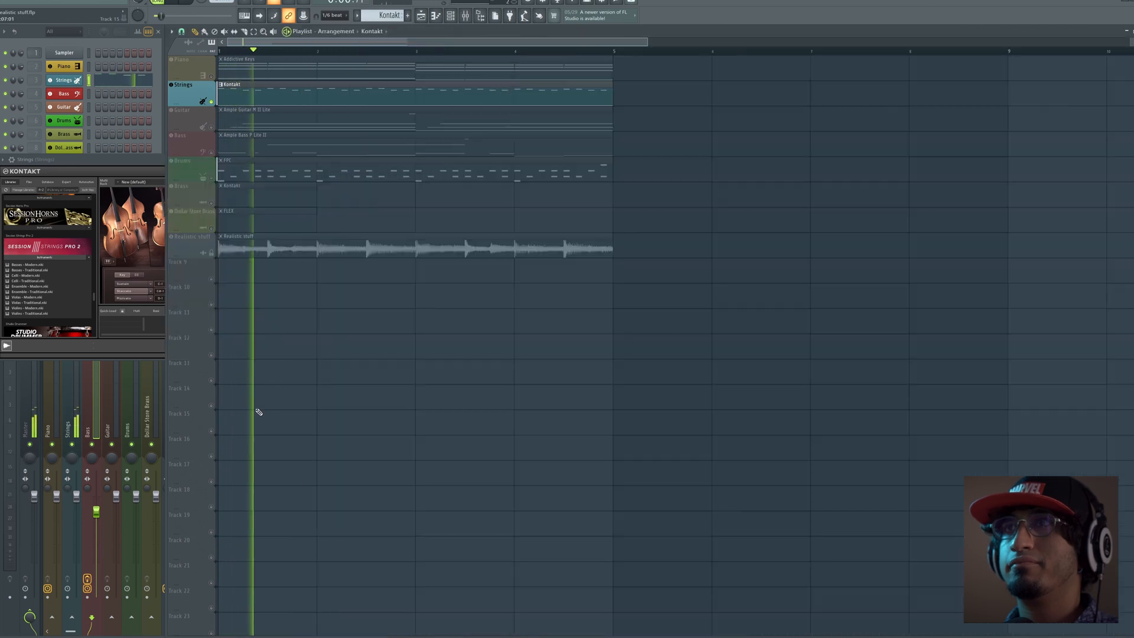
{"action": "left_click", "coordinate": [212, 178]}
{"action": "left_click", "coordinate": [211, 153]}
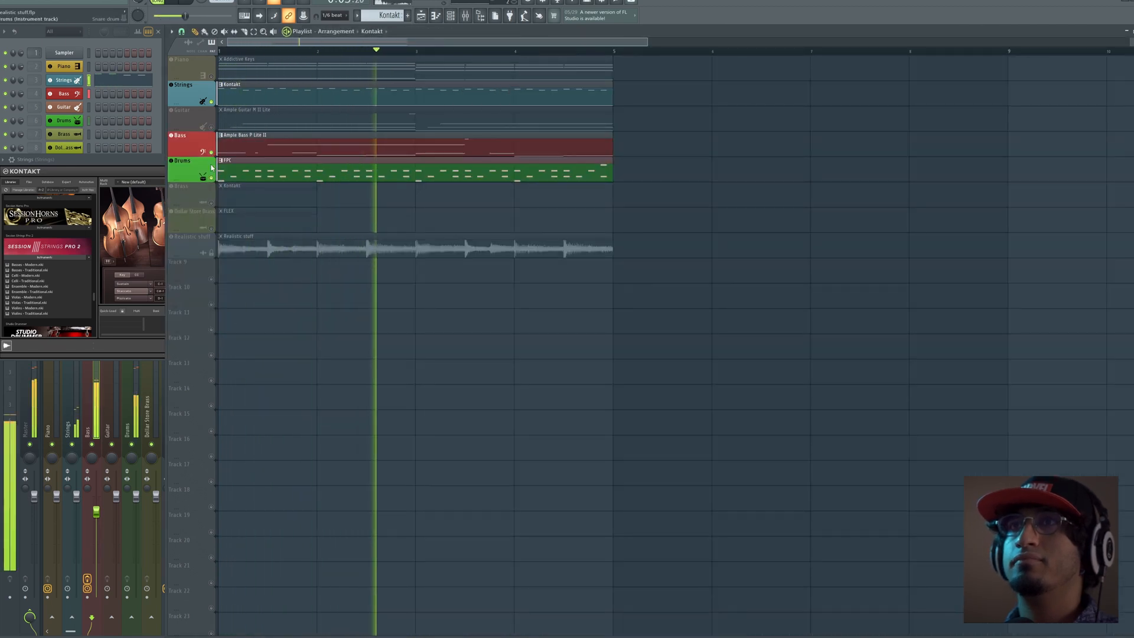
{"action": "left_click", "coordinate": [211, 127]}
{"action": "left_click", "coordinate": [211, 76]}
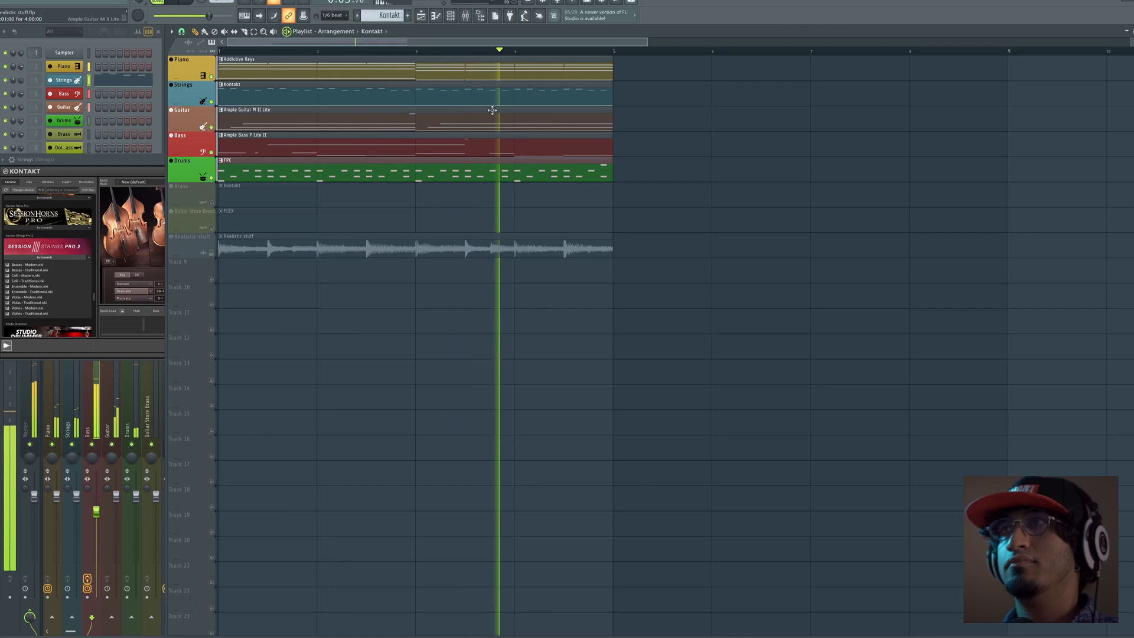
Lower the A4 notes in bars 3 and 4 of the Strings part by two semitones to G4 during playback.
{"action": "key", "text": "F7"}
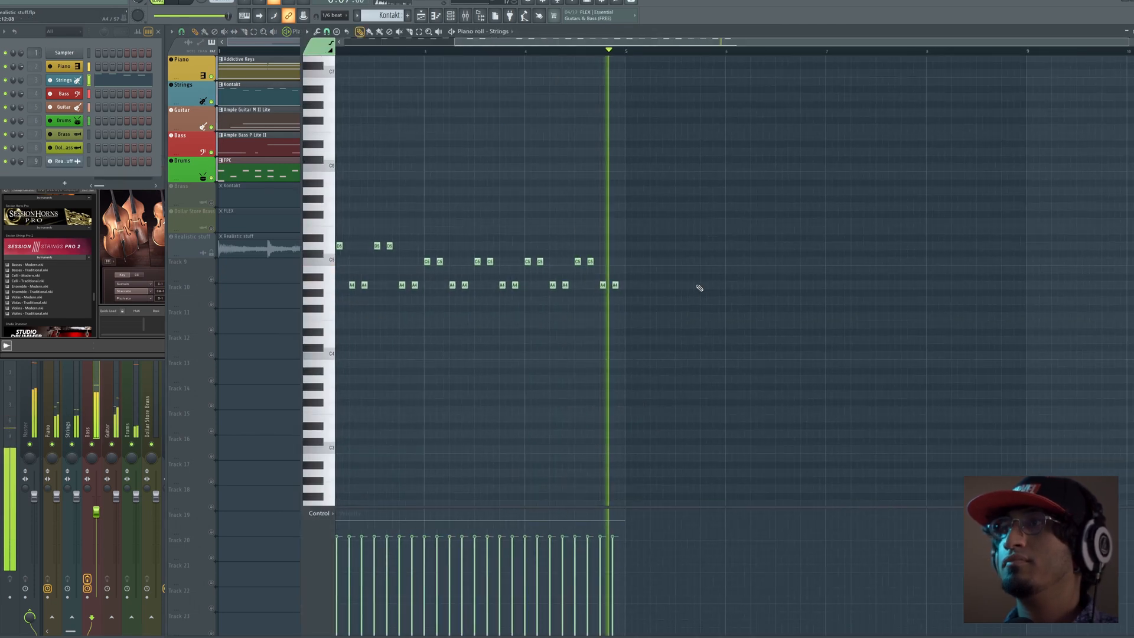
{"action": "left_click_drag", "start_coordinate": [683, 275], "coordinate": [442, 289]}
{"action": "key", "text": "Down"}
{"action": "key", "text": "Down"}
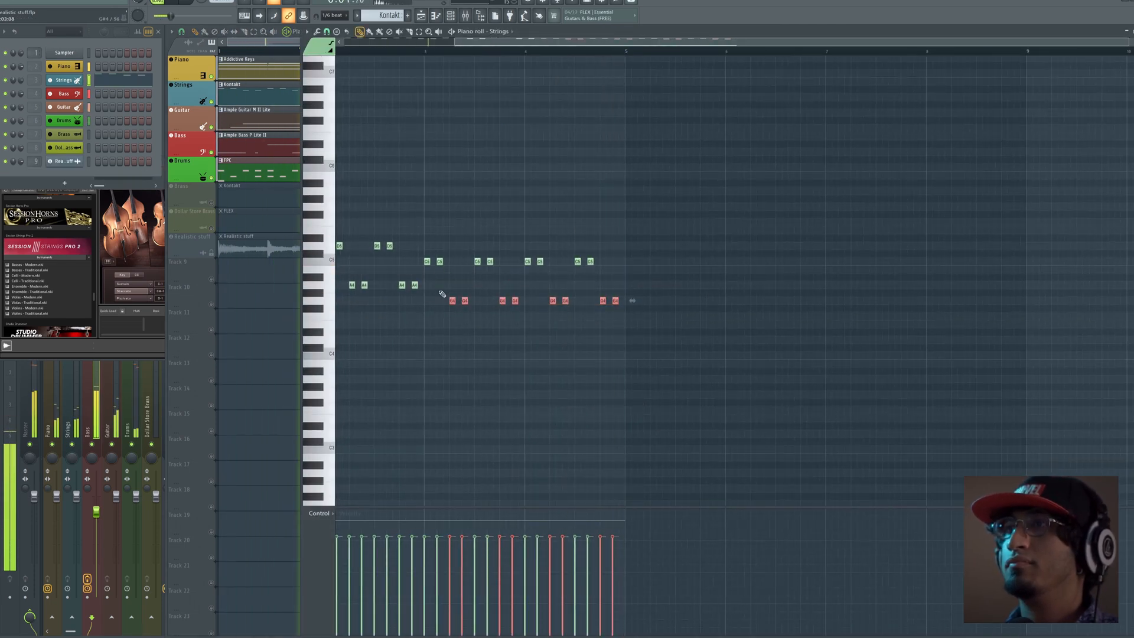
{"action": "key", "text": "space"}
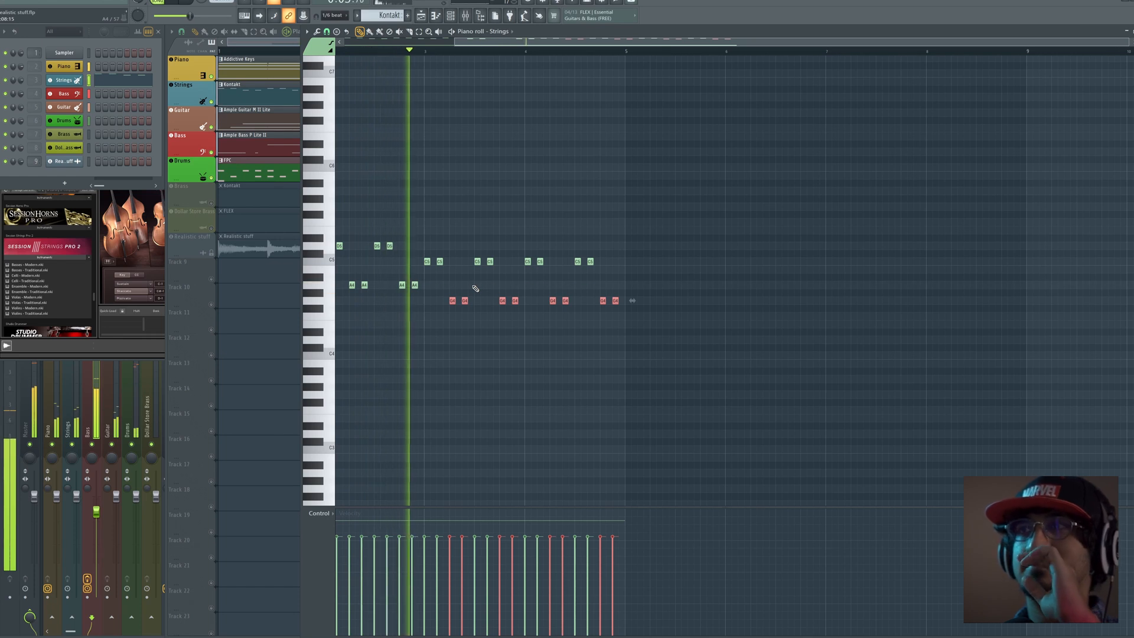
Rearrange the bar 4 string notes into pairs of E5, C5, G5 and E5, and play the result with the full arrangement.
{"action": "left_click", "coordinate": [508, 238], "text": "ctrl"}
{"action": "key", "text": "space"}
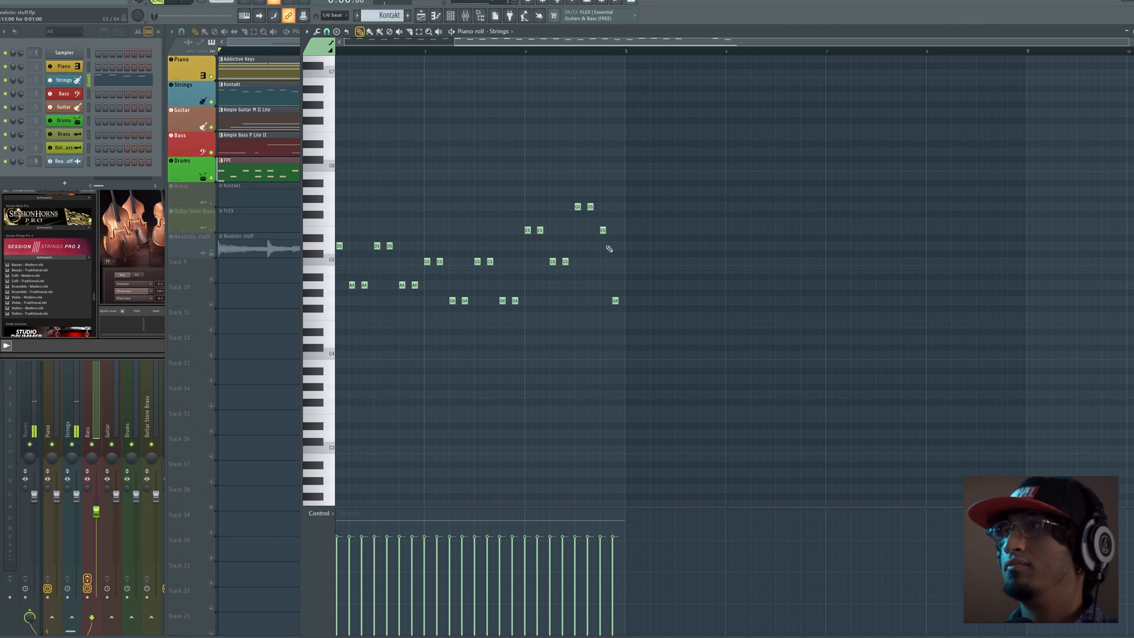
{"action": "key", "text": "space"}
{"action": "left_click_drag", "start_coordinate": [612, 303], "coordinate": [612, 238]}
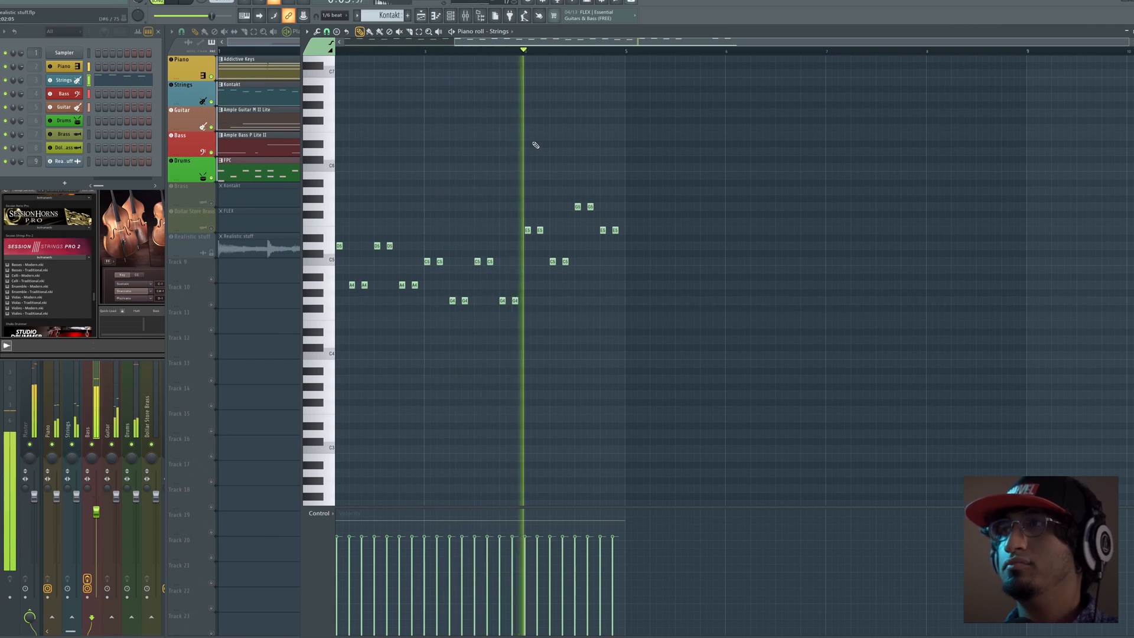
{"action": "left_click_drag", "start_coordinate": [554, 177], "coordinate": [665, 188]}
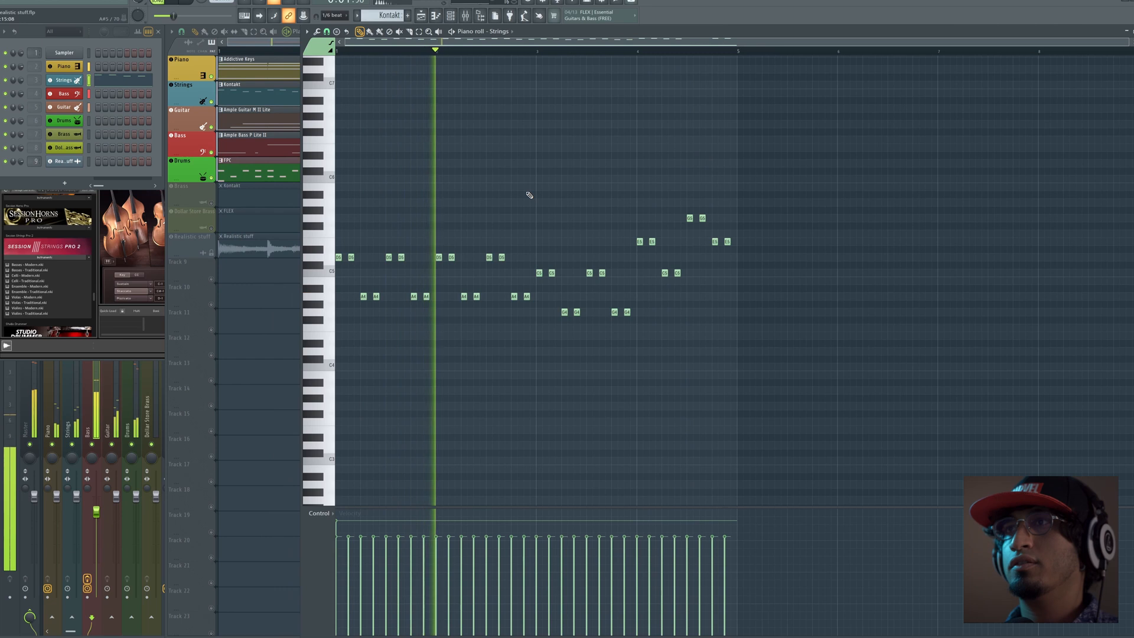
Add an upper string voice across bar 1, alternating pairs of C6 and A5 above the existing D5 and A4 notes.
{"action": "key", "text": "space"}
{"action": "scroll", "coordinate": [363, 104], "scroll_direction": "up", "scroll_amount": 3}
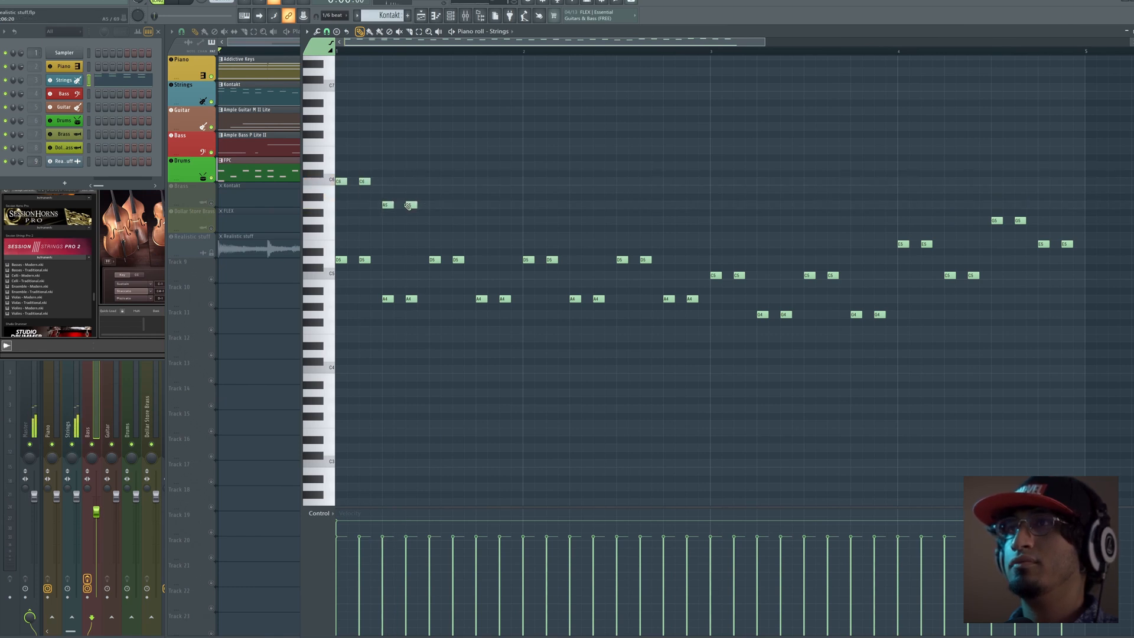
{"action": "key", "text": "space"}
{"action": "key", "text": "space"}
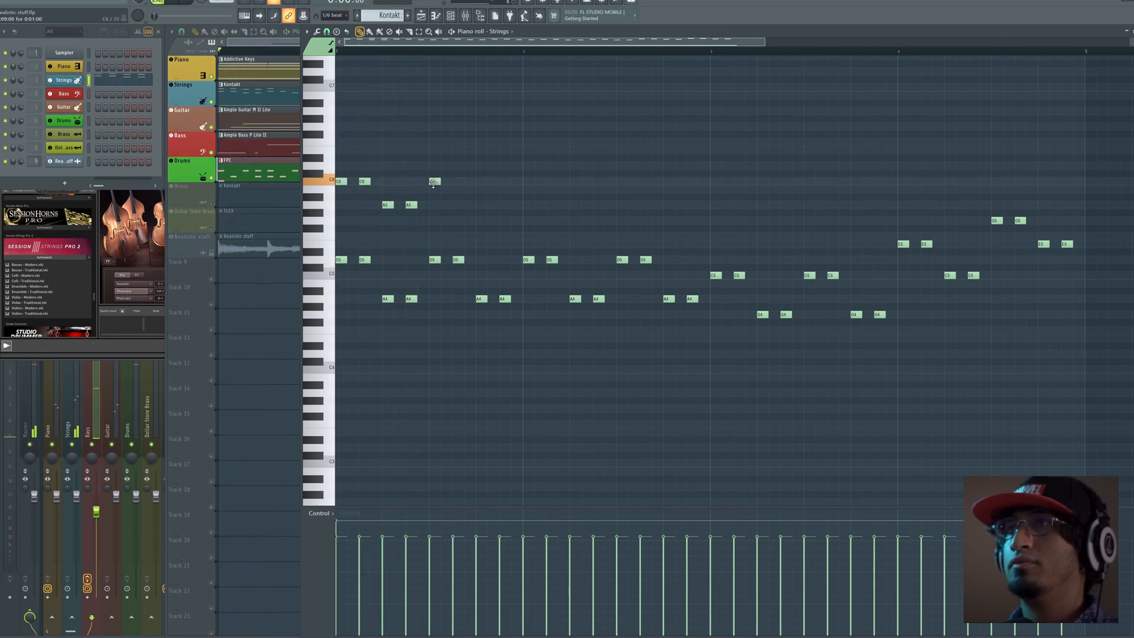
{"action": "key", "text": "space"}
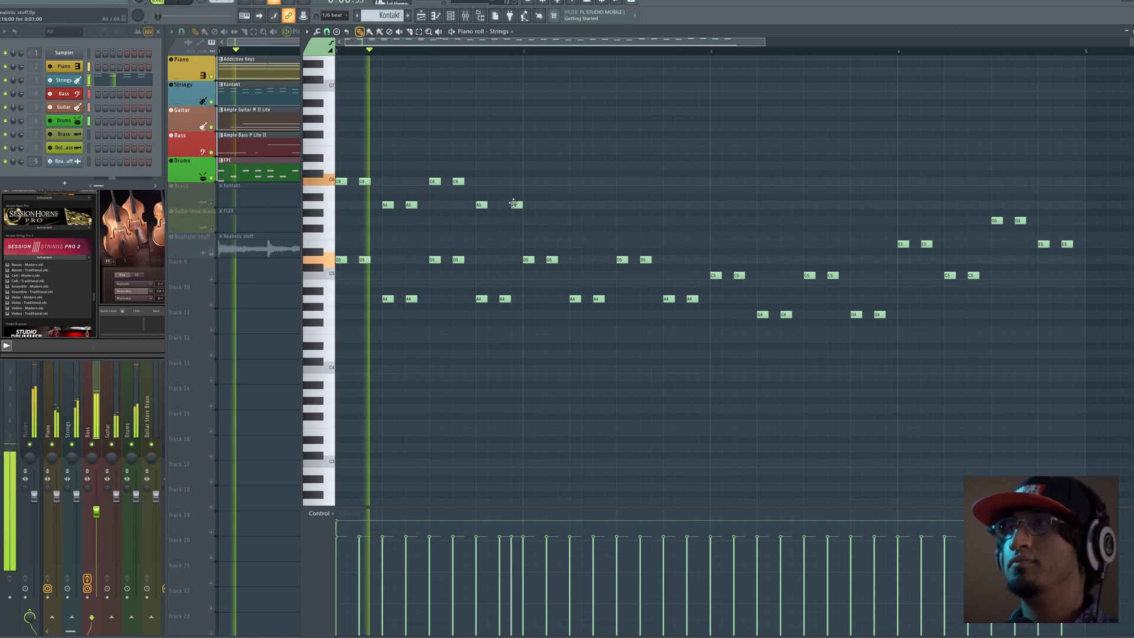
{"action": "key", "text": "space"}
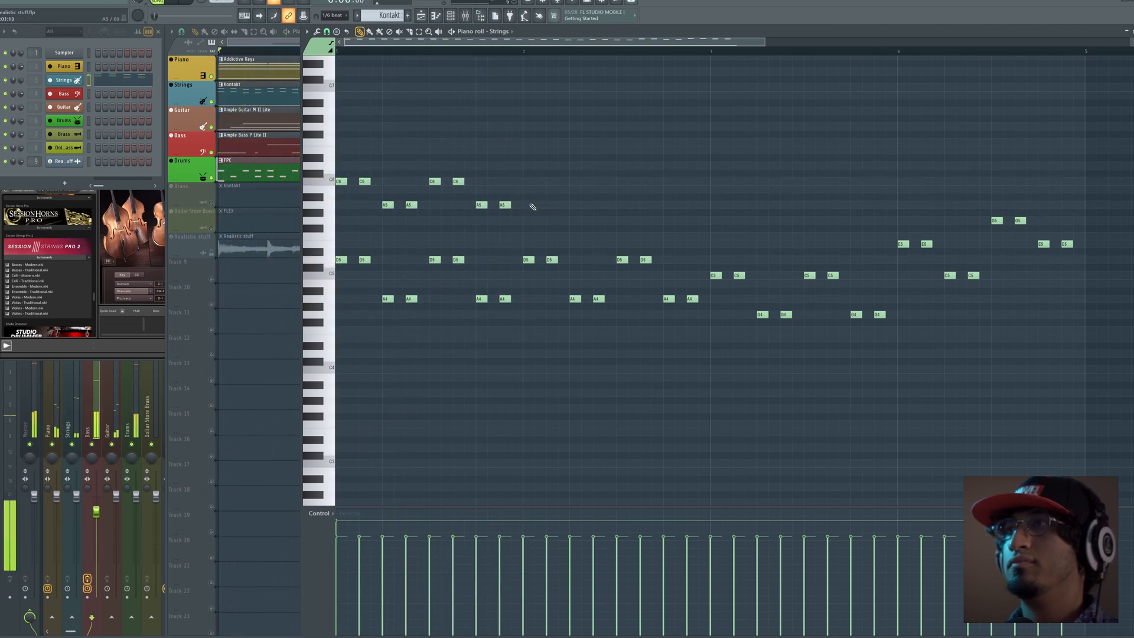
Copy the upper C6 and A5 pattern through bars 2 to 4 and play it with the full arrangement.
{"action": "left_click_drag", "start_coordinate": [538, 209], "coordinate": [335, 175]}
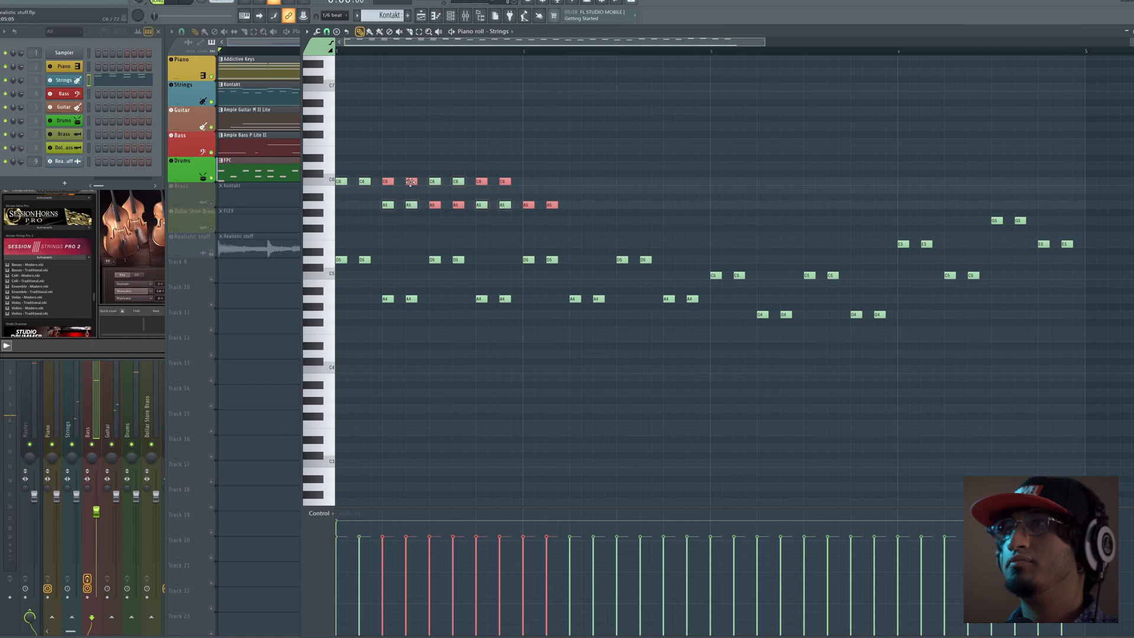
{"action": "key", "text": "ctrl+b"}
{"action": "left_click_drag", "start_coordinate": [526, 179], "coordinate": [890, 179]}
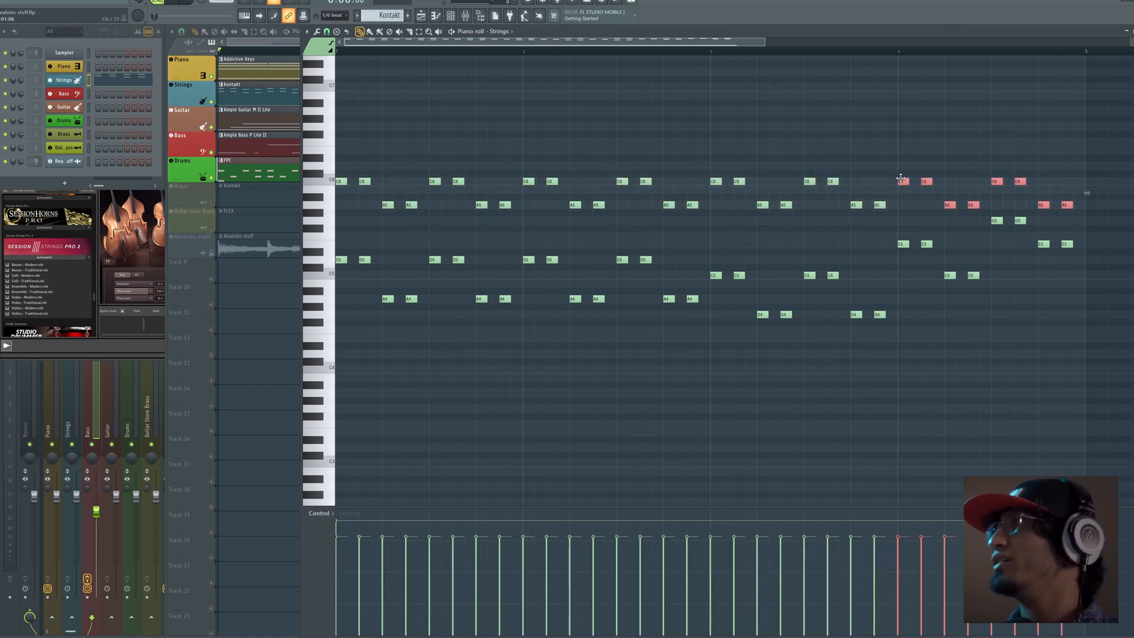
{"action": "key", "text": "space"}
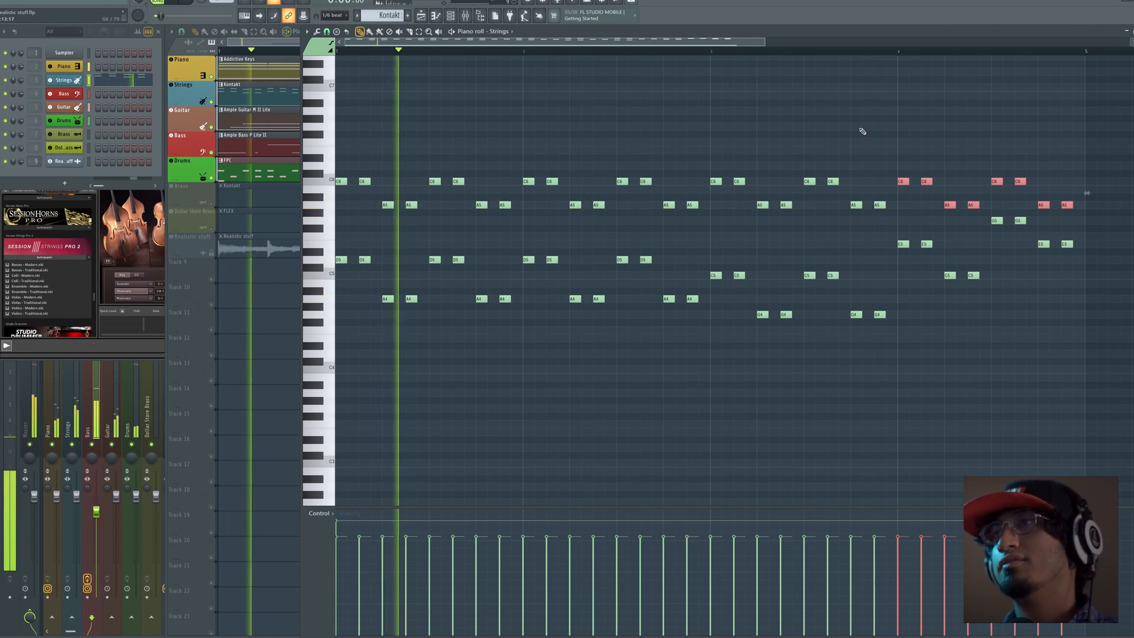
{"action": "scroll", "coordinate": [863, 56], "scroll_direction": "down", "scroll_amount": 6}
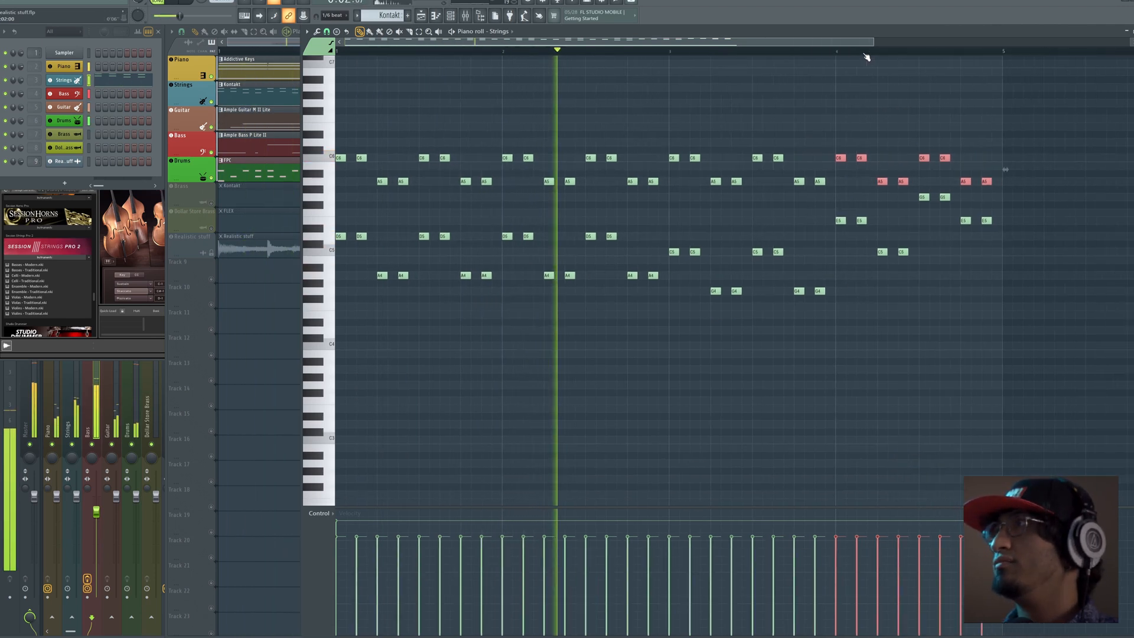
{"action": "scroll", "coordinate": [780, 208], "scroll_direction": "up", "scroll_amount": 2}
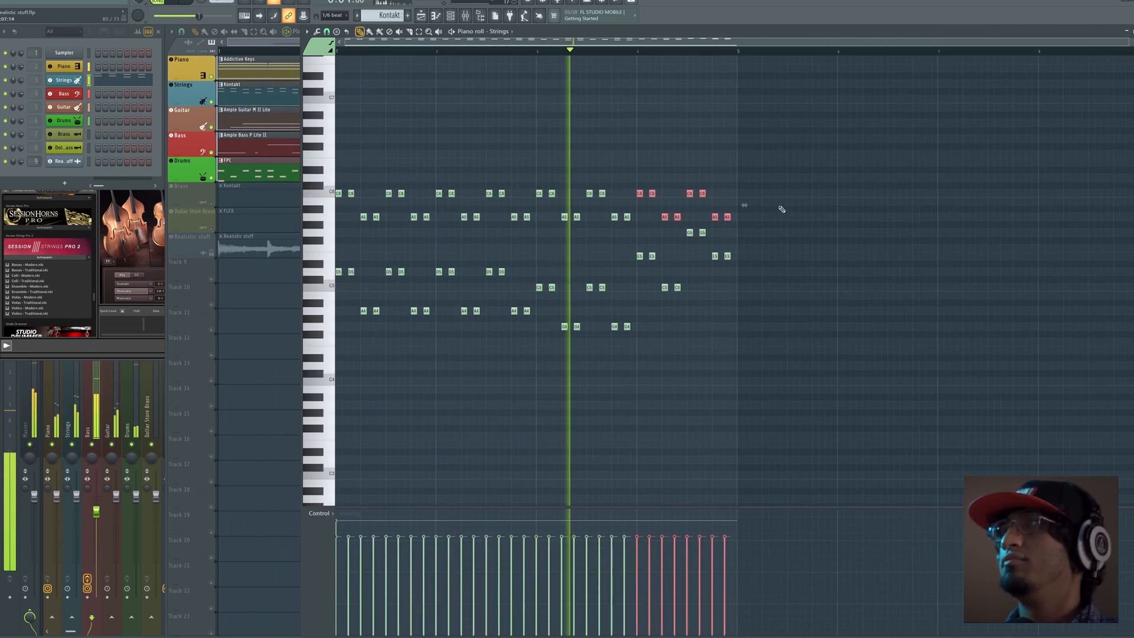
Scale down the velocity of all upper C6 and A5 string notes, checking the balance during playback.
{"action": "left_click_drag", "start_coordinate": [752, 215], "coordinate": [339, 196]}
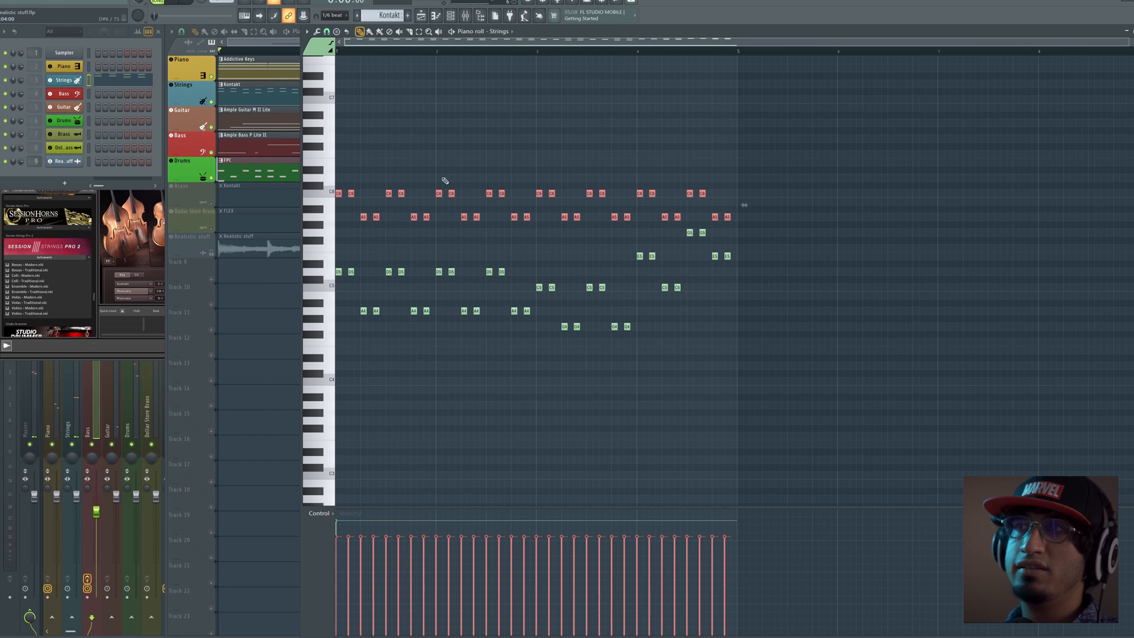
{"action": "left_click", "coordinate": [317, 31]}
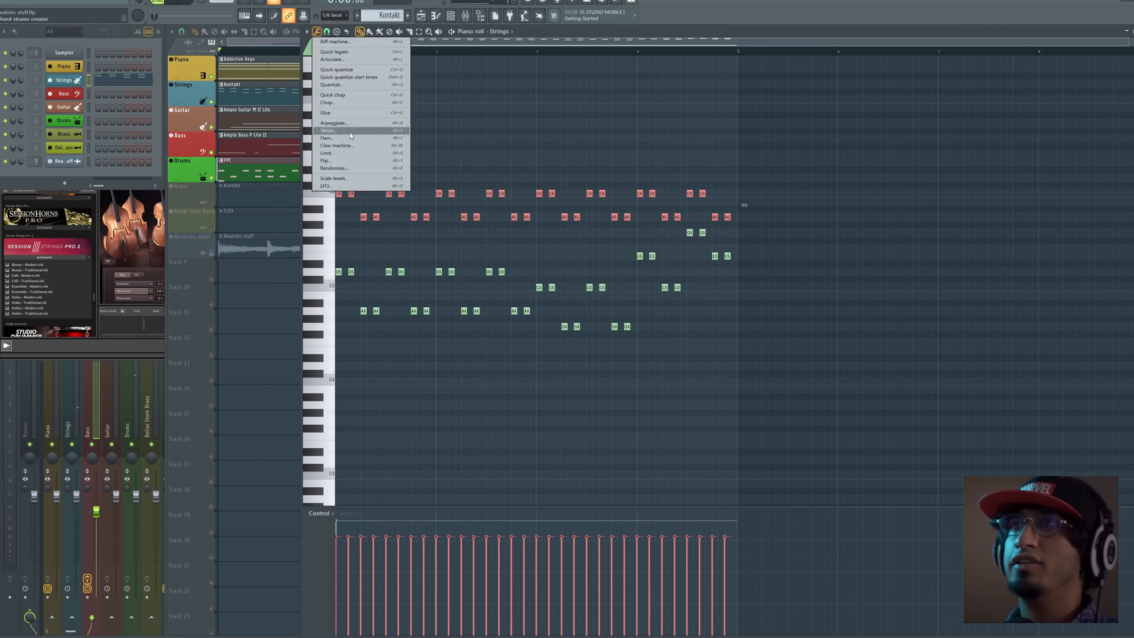
{"action": "left_click", "coordinate": [364, 177]}
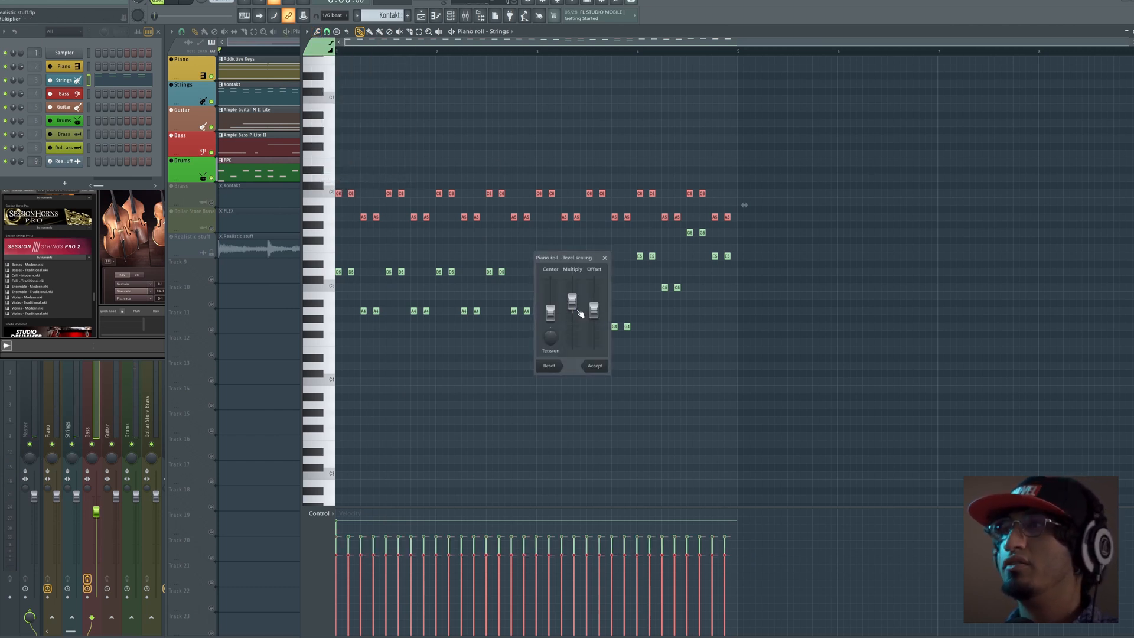
{"action": "key", "text": "space"}
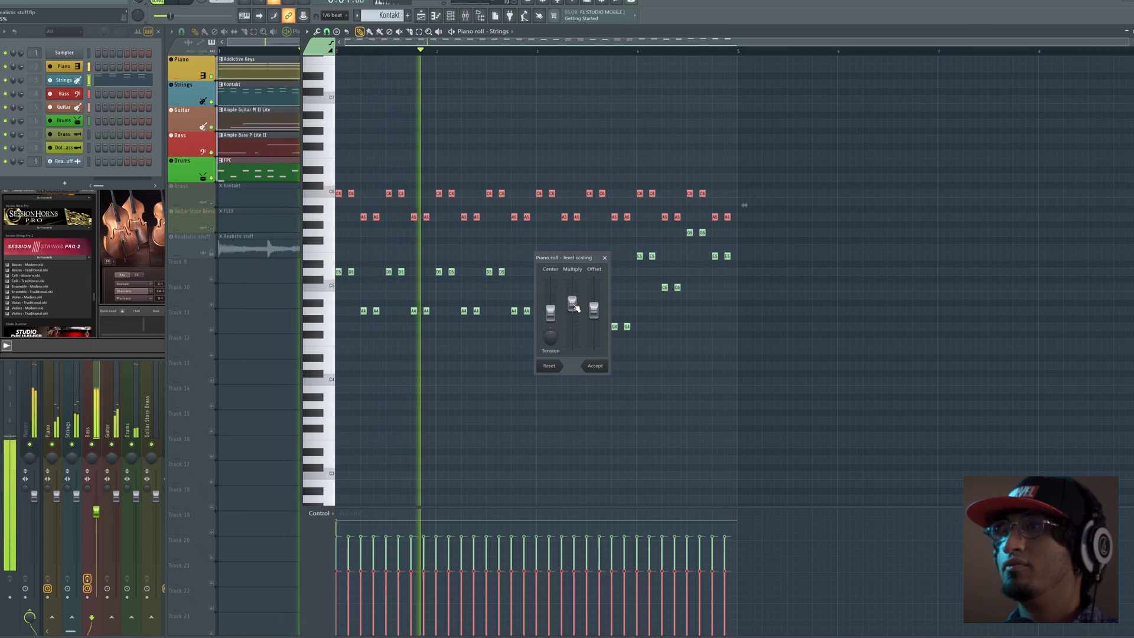
{"action": "left_click", "coordinate": [596, 366]}
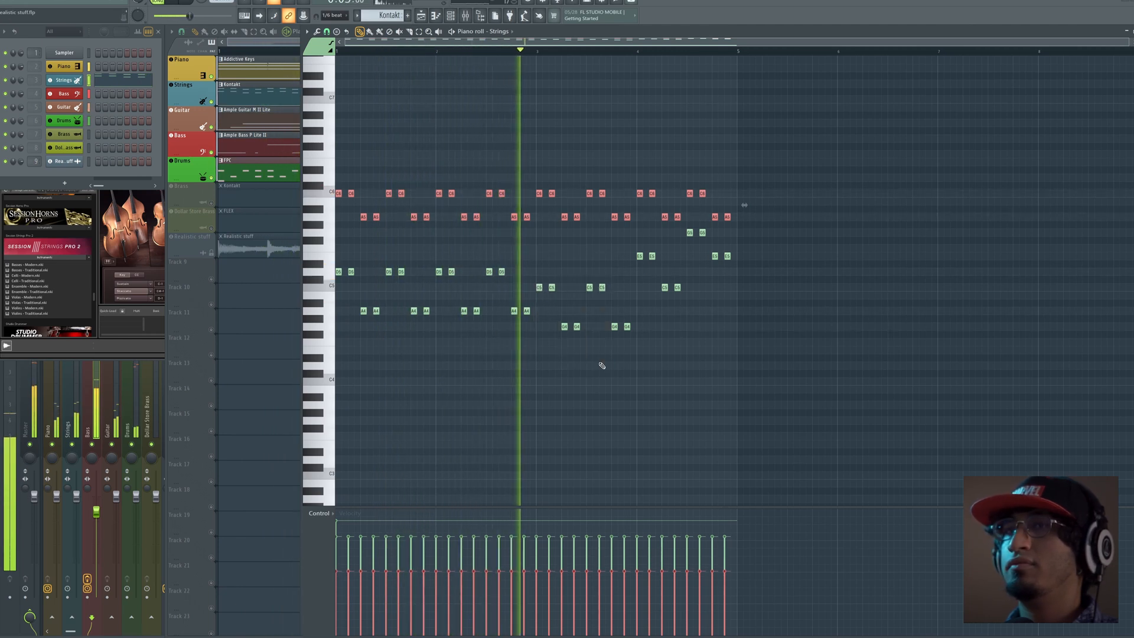
{"action": "key", "text": "space"}
{"action": "key", "text": "ctrl+d"}
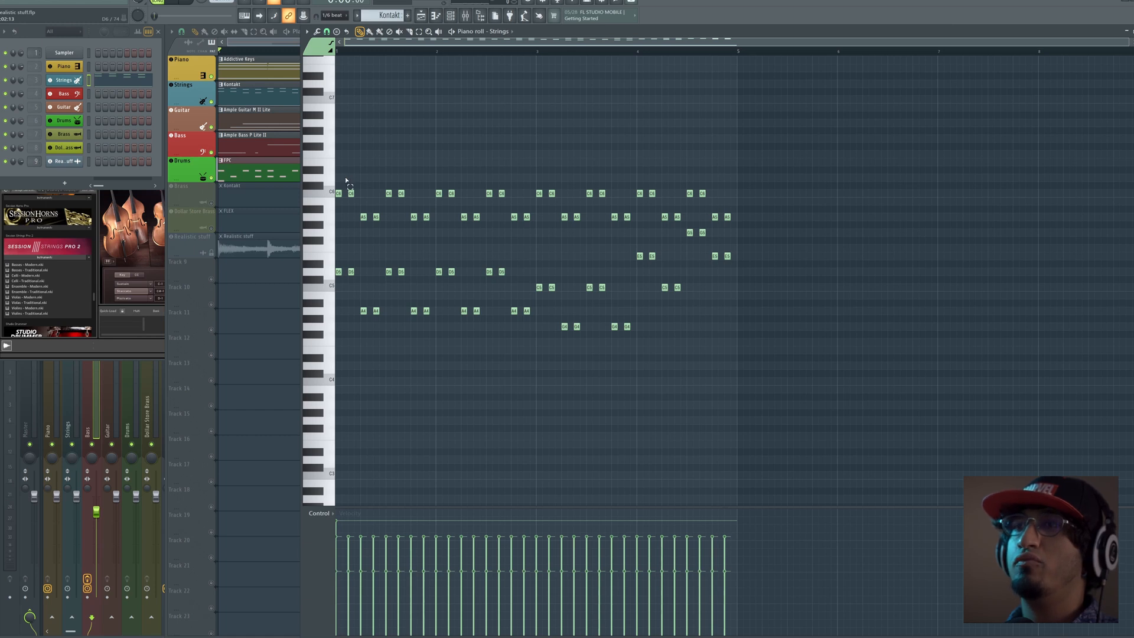
Scale down the velocities of all string notes except those on the first hit of every four-hit group.
{"action": "left_click_drag", "start_coordinate": [373, 303], "coordinate": [381, 315]}
{"action": "left_click_drag", "start_coordinate": [398, 188], "coordinate": [450, 360]}
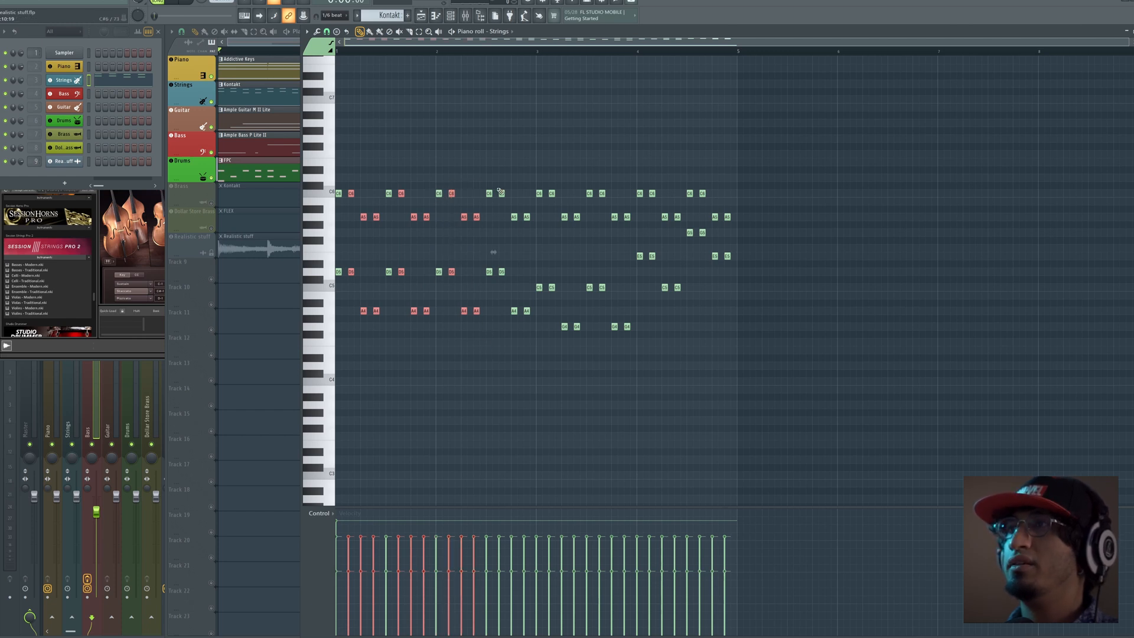
{"action": "left_click_drag", "start_coordinate": [536, 322], "coordinate": [535, 322]}
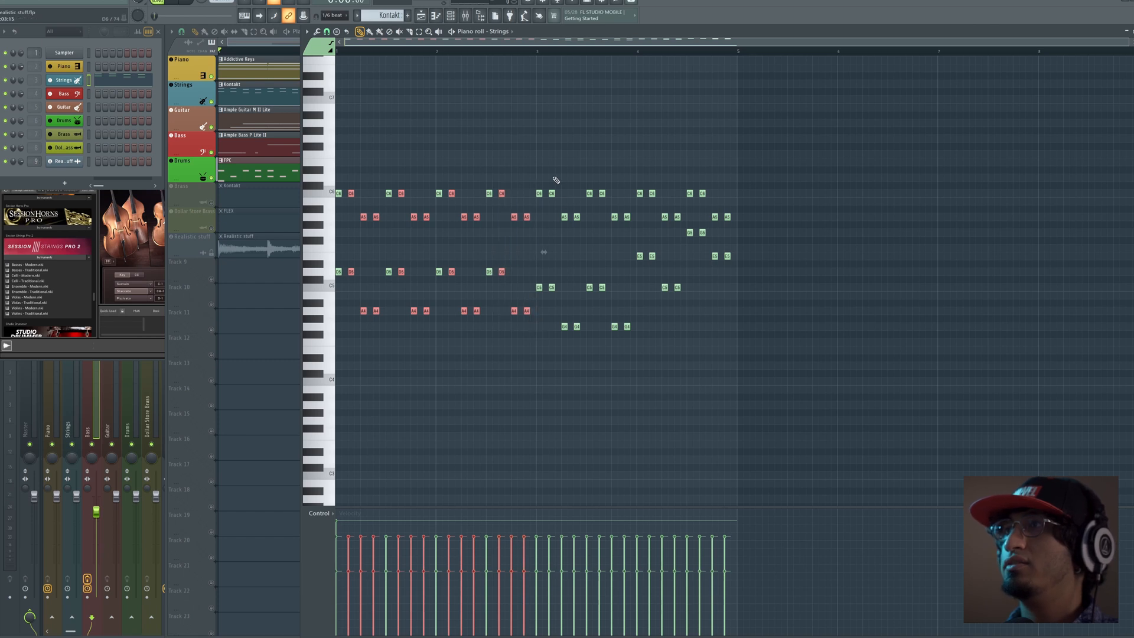
{"action": "left_click_drag", "start_coordinate": [633, 337], "coordinate": [633, 336]}
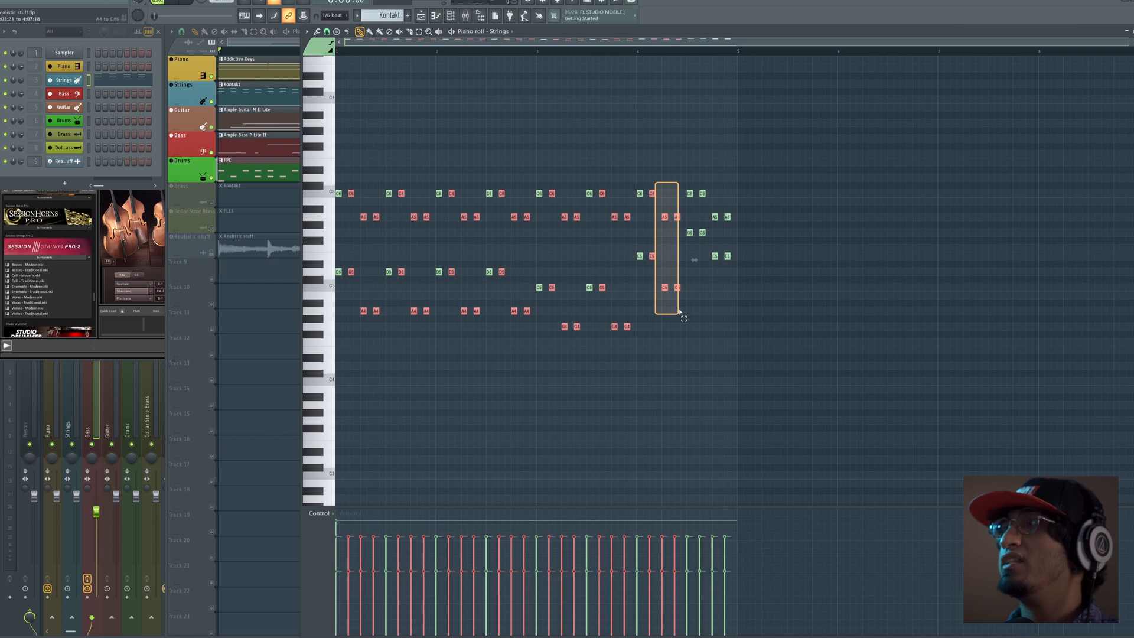
{"action": "left_click_drag", "start_coordinate": [743, 293], "coordinate": [743, 294]}
{"action": "key", "text": "space"}
{"action": "left_click", "coordinate": [317, 31]}
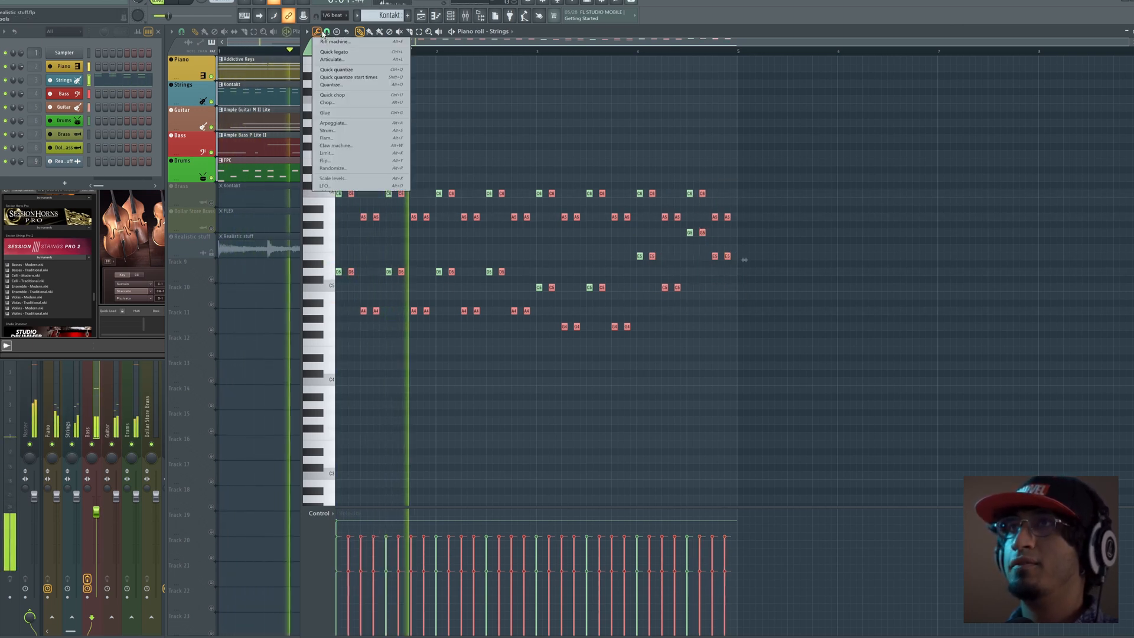
{"action": "left_click", "coordinate": [343, 178]}
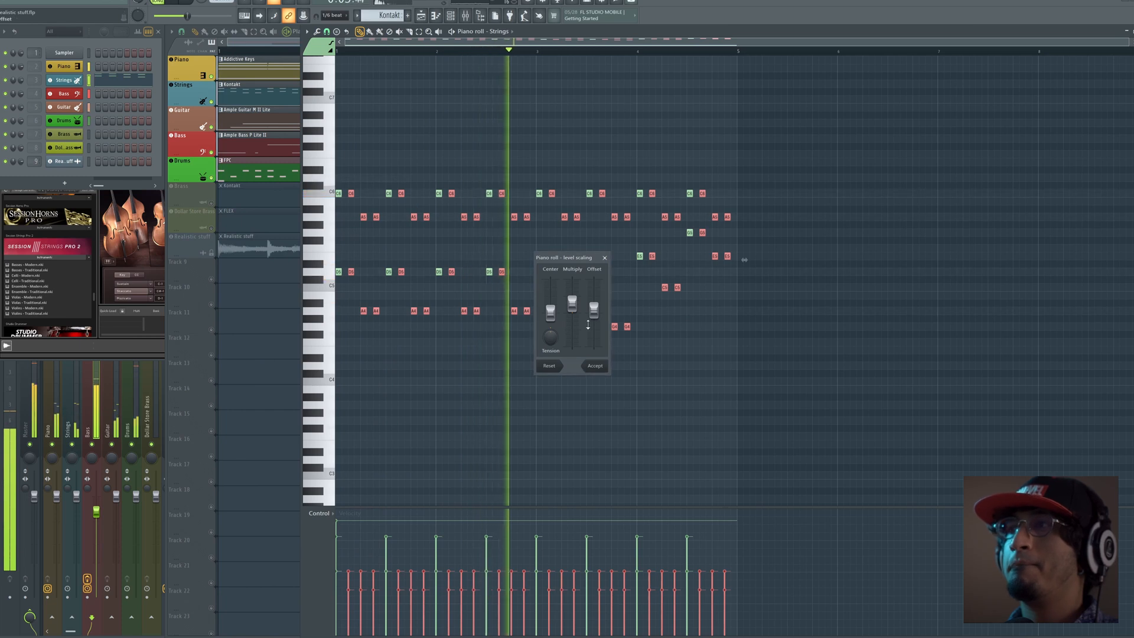
{"action": "left_click_drag", "start_coordinate": [572, 304], "coordinate": [572, 303]}
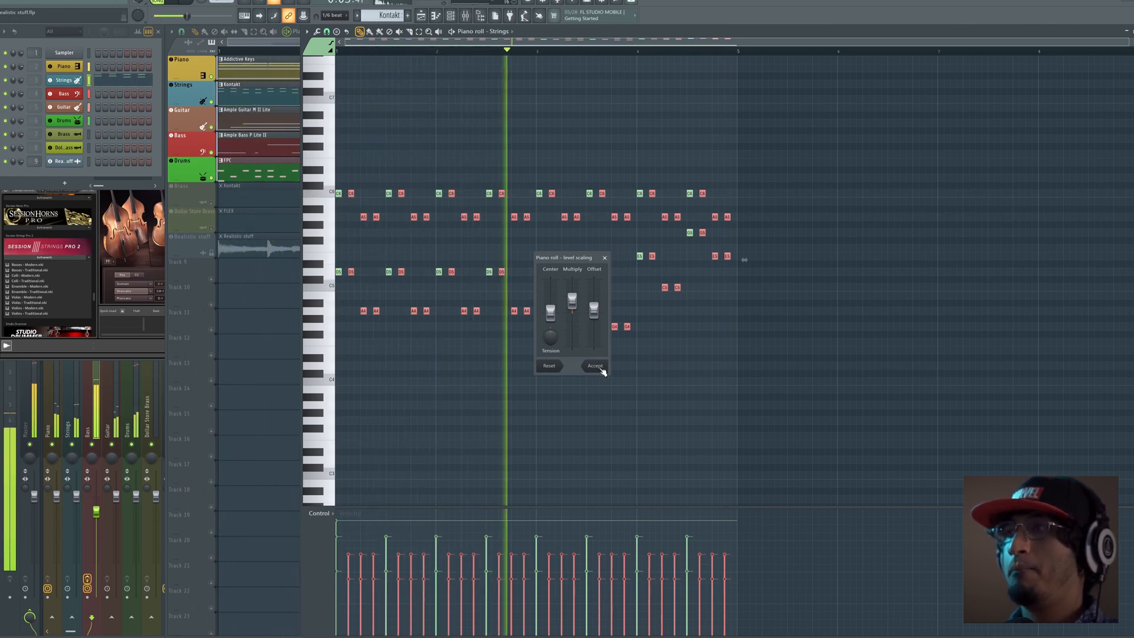
{"action": "left_click", "coordinate": [600, 368]}
{"action": "key", "text": "ctrl+d"}
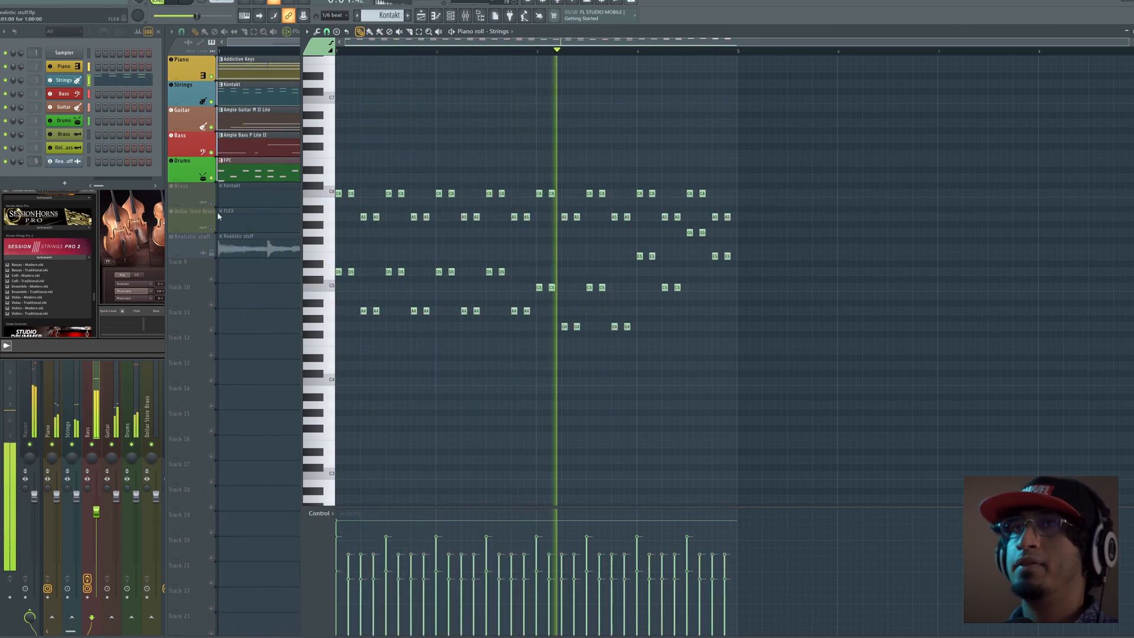
Solo the Strings track and scale up the velocities of the accented first hit in every four-hit group.
{"action": "right_click", "coordinate": [212, 101]}
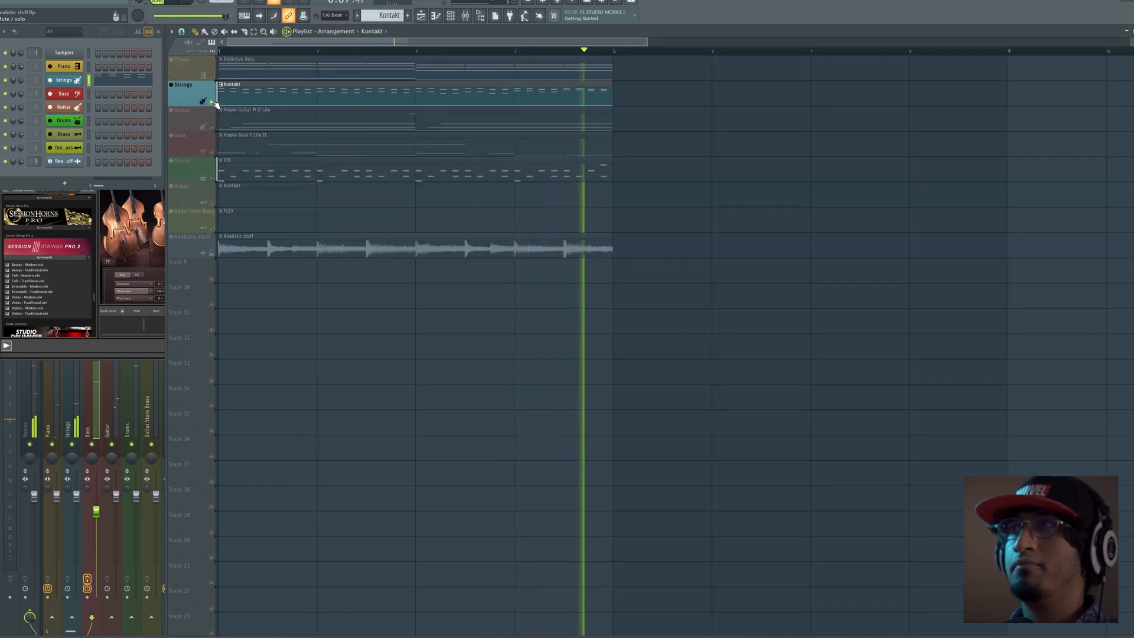
{"action": "double_click", "coordinate": [245, 104]}
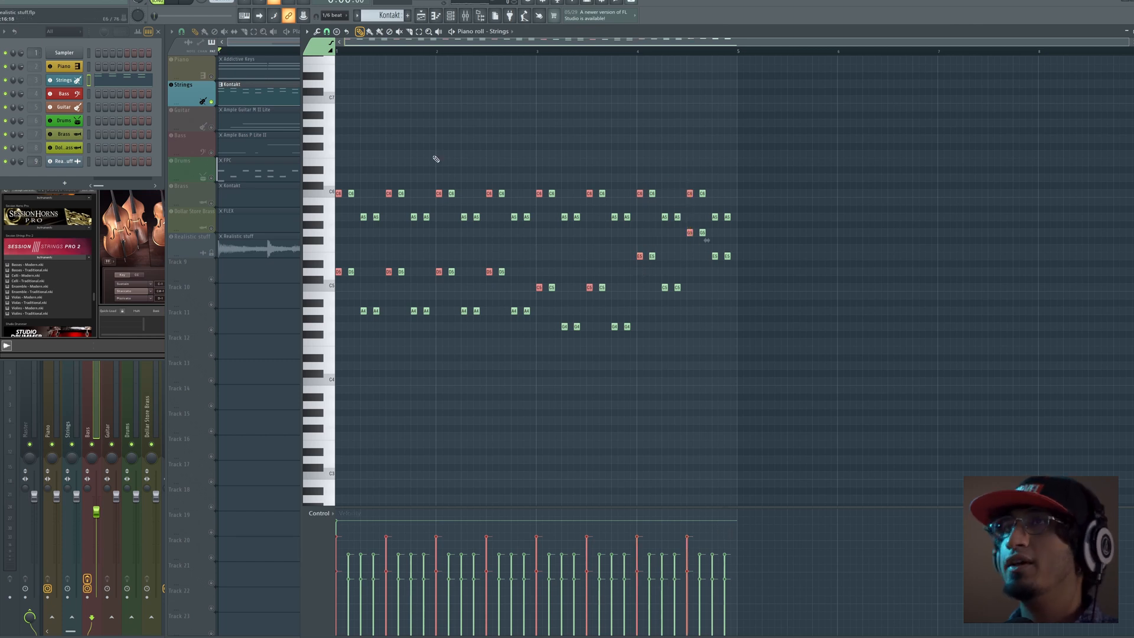
{"action": "left_click", "coordinate": [318, 31]}
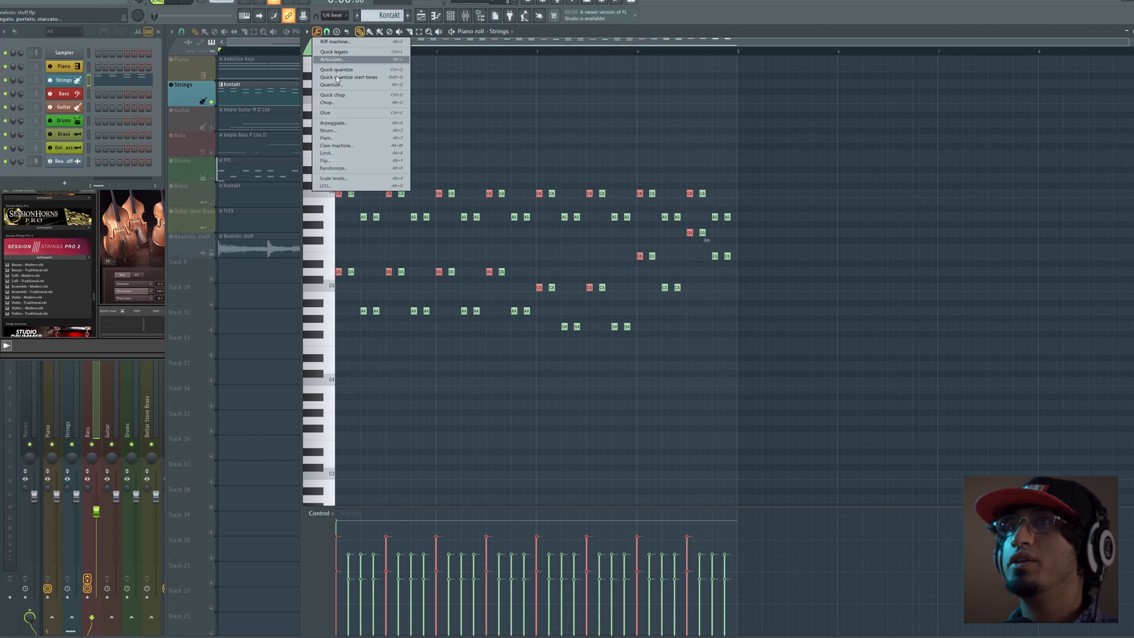
{"action": "left_click", "coordinate": [355, 178]}
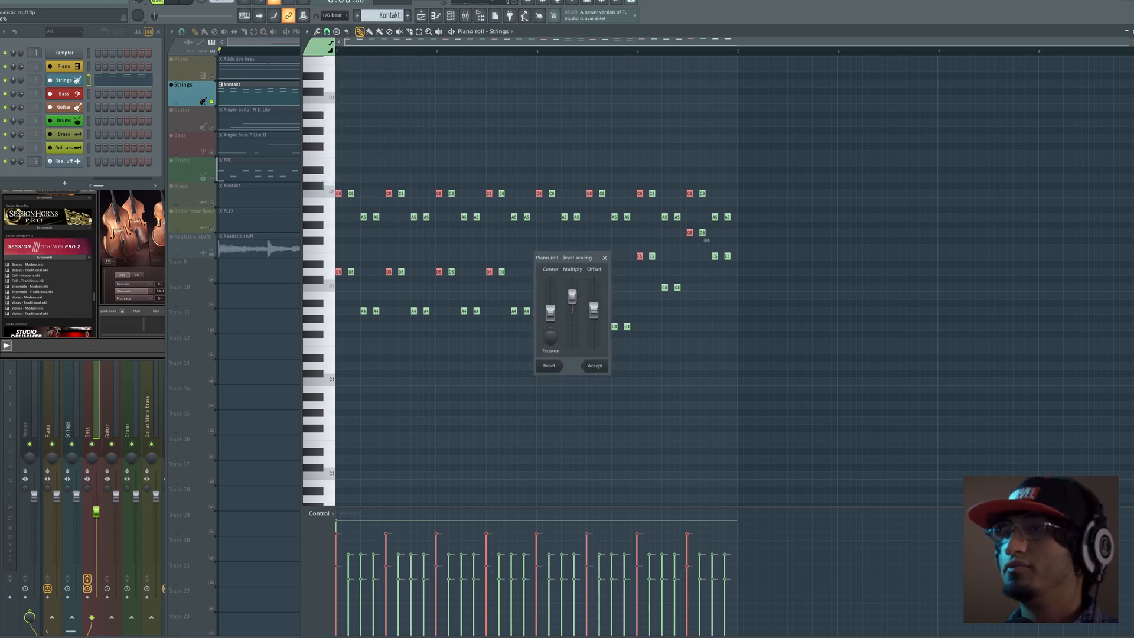
{"action": "key", "text": "space"}
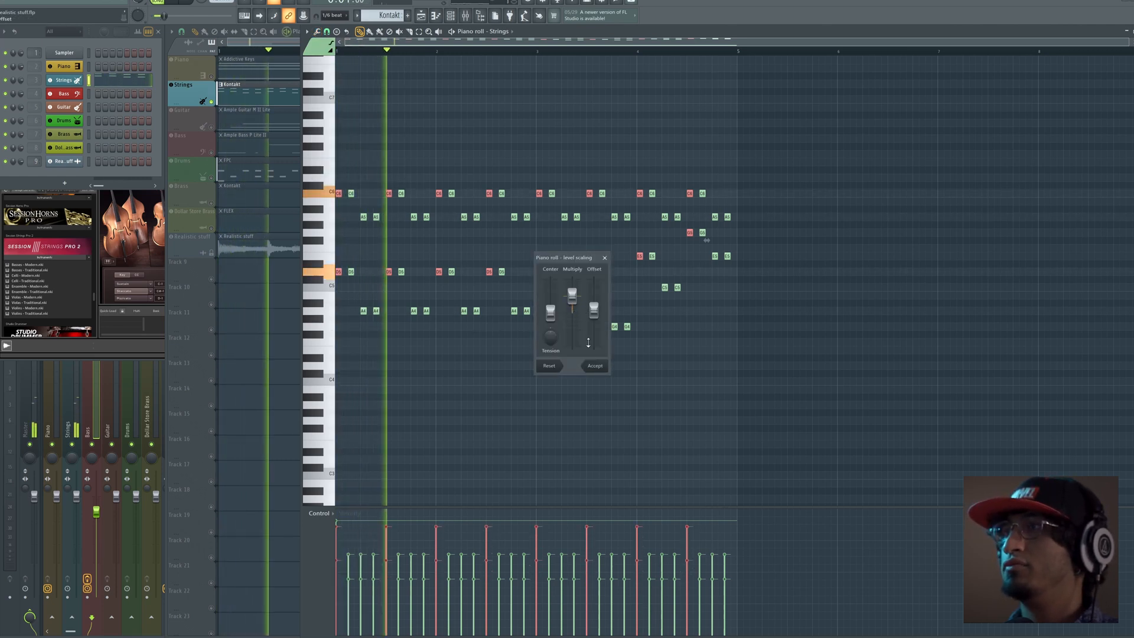
{"action": "left_click", "coordinate": [595, 366]}
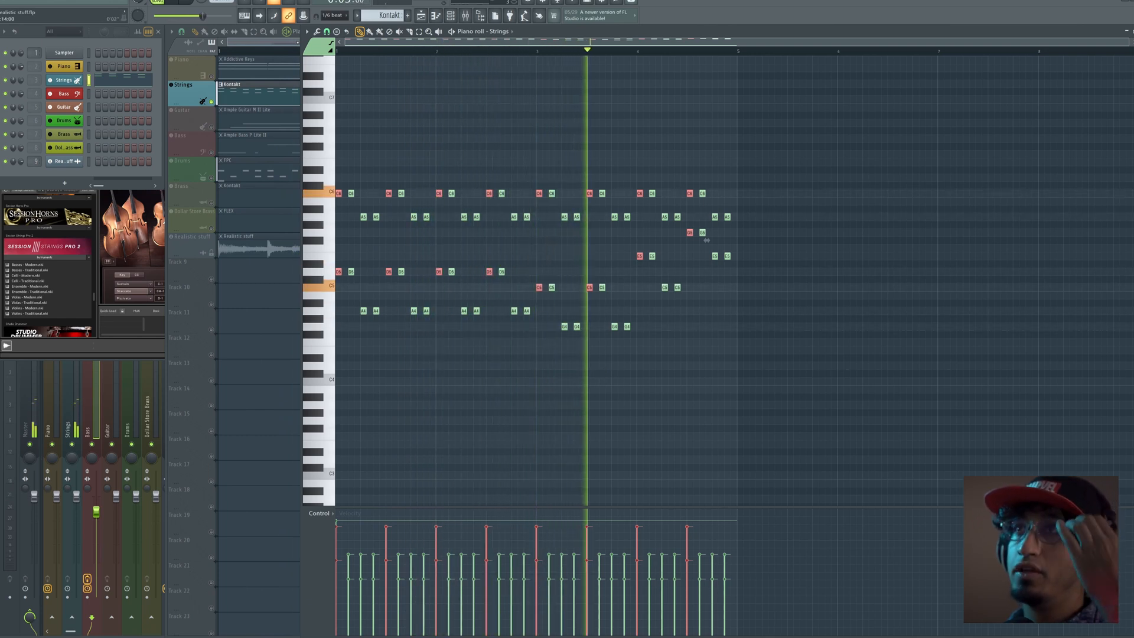
Raise the accented string notes' velocities a second time with level scaling.
{"action": "left_click", "coordinate": [317, 31]}
{"action": "left_click", "coordinate": [332, 177]}
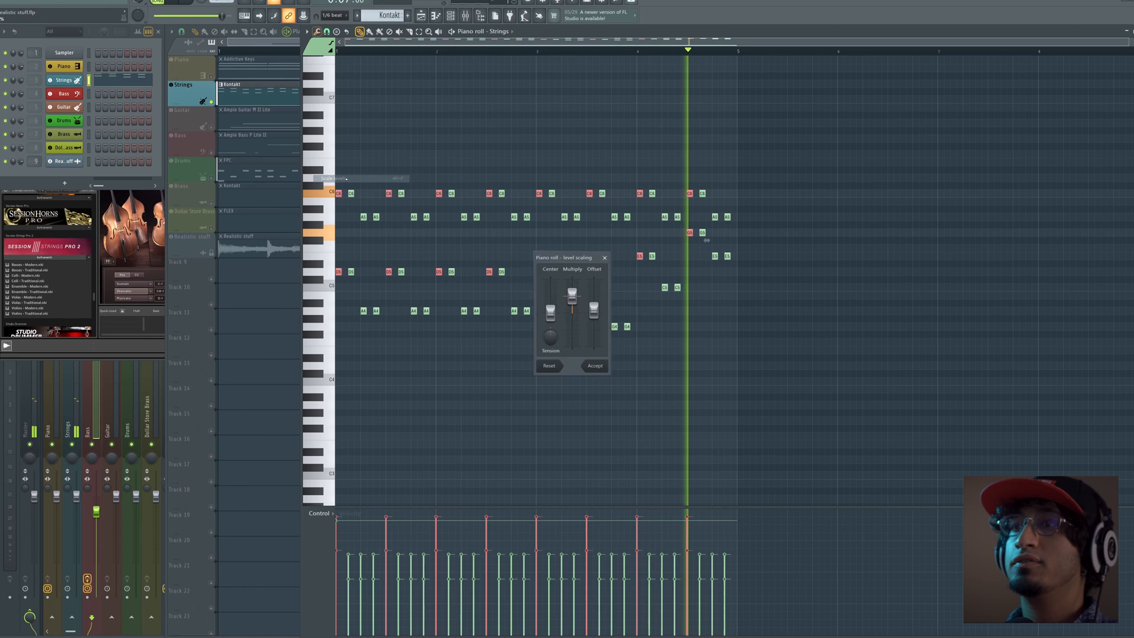
{"action": "left_click_drag", "start_coordinate": [572, 297], "coordinate": [571, 297]}
{"action": "left_click", "coordinate": [595, 366]}
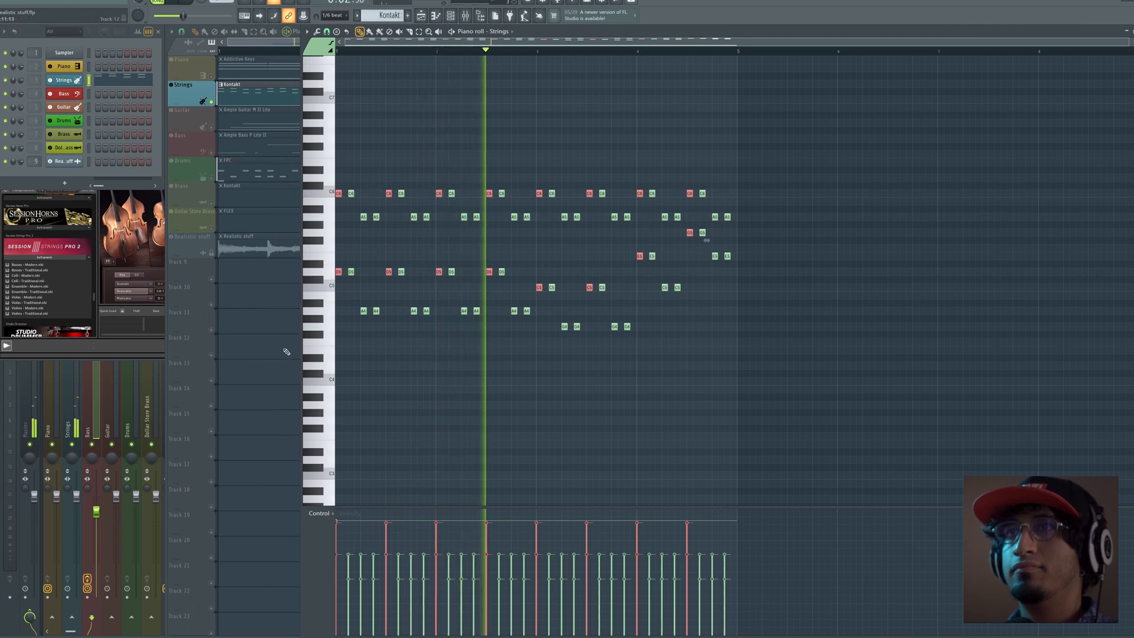
Take Strings out of solo and compare the full arrangement with the soloed Realistic stuff track, leaving that track muted.
{"action": "right_click", "coordinate": [212, 101]}
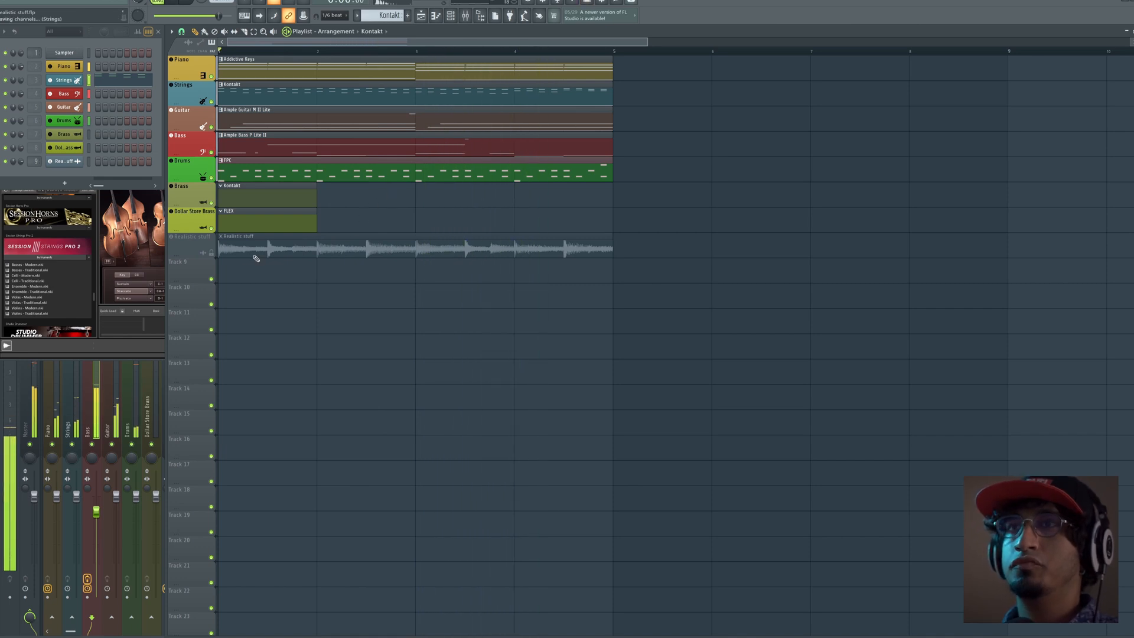
{"action": "right_click", "coordinate": [211, 253]}
{"action": "key", "text": "space"}
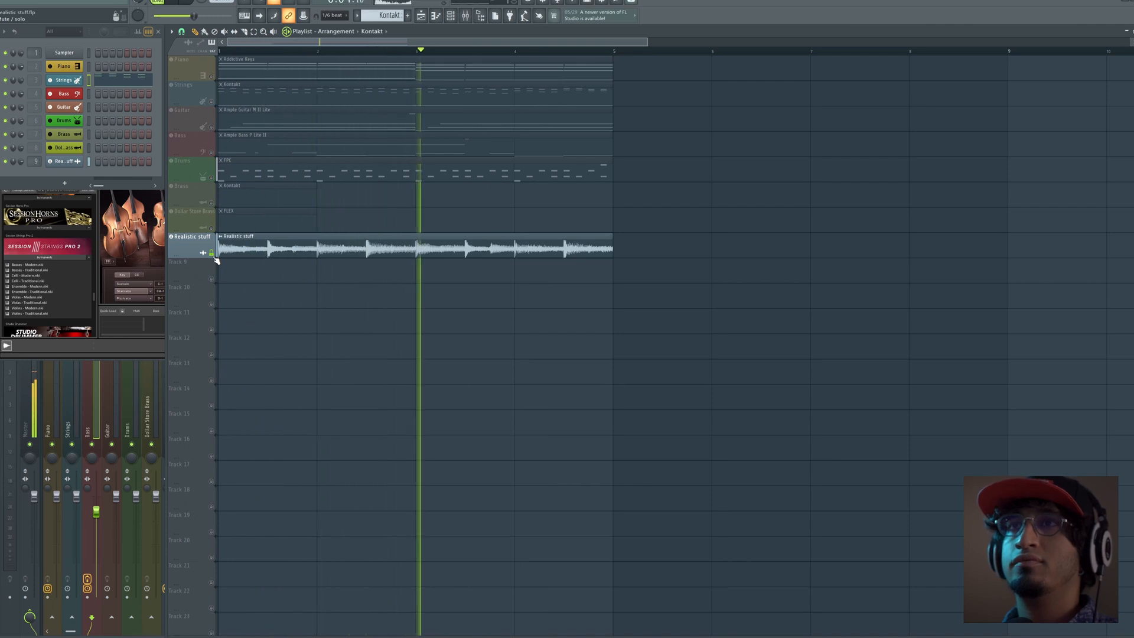
{"action": "left_click", "coordinate": [213, 254]}
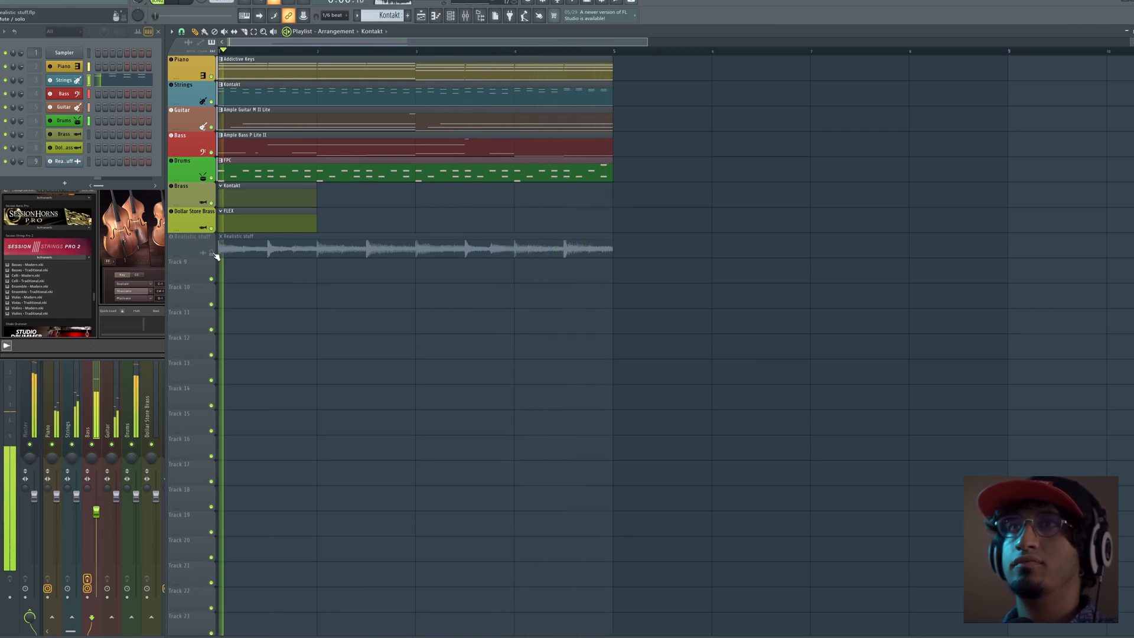
{"action": "key", "text": "space"}
Open the Drums clip's notes and play the arrangement while examining the drum pattern.
{"action": "double_click", "coordinate": [320, 179]}
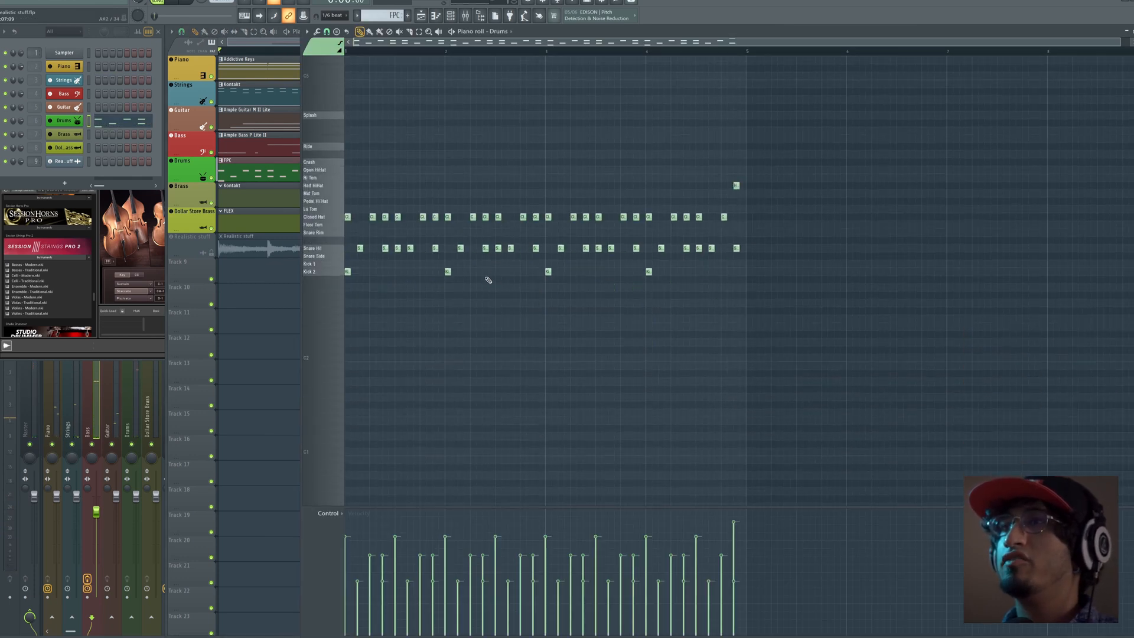
{"action": "scroll", "coordinate": [425, 51], "scroll_direction": "up", "scroll_amount": 5}
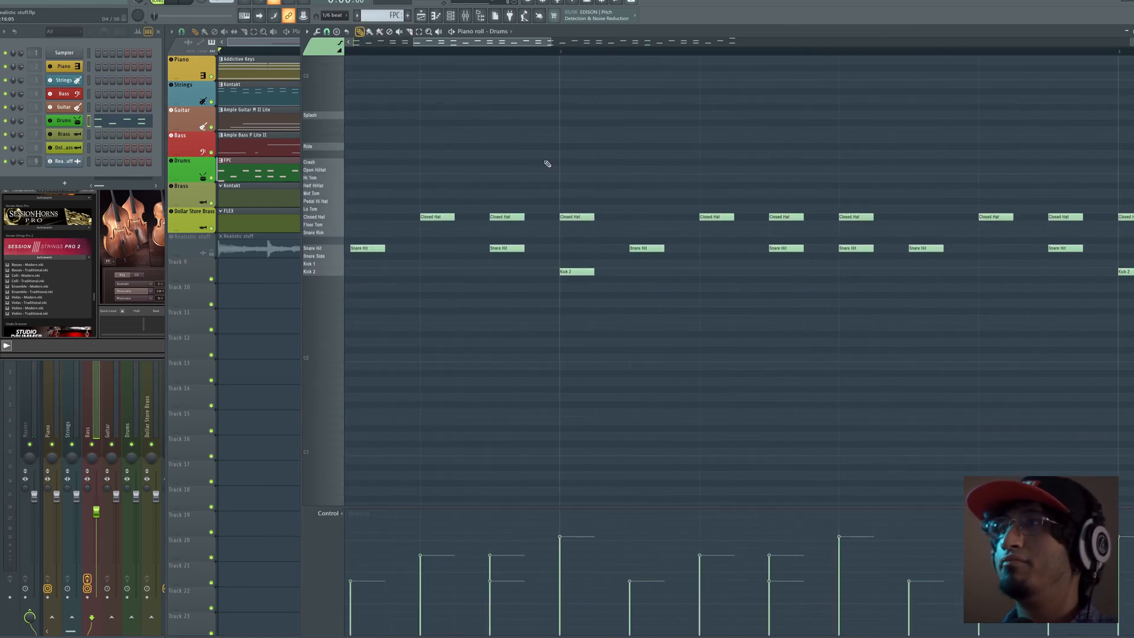
{"action": "left_click_drag", "start_coordinate": [568, 200], "coordinate": [739, 181]}
{"action": "left_click_drag", "start_coordinate": [600, 152], "coordinate": [761, 157]}
{"action": "scroll", "coordinate": [571, 56], "scroll_direction": "down", "scroll_amount": 3}
{"action": "scroll", "coordinate": [571, 56], "scroll_direction": "down", "scroll_amount": 1}
{"action": "key", "text": "space"}
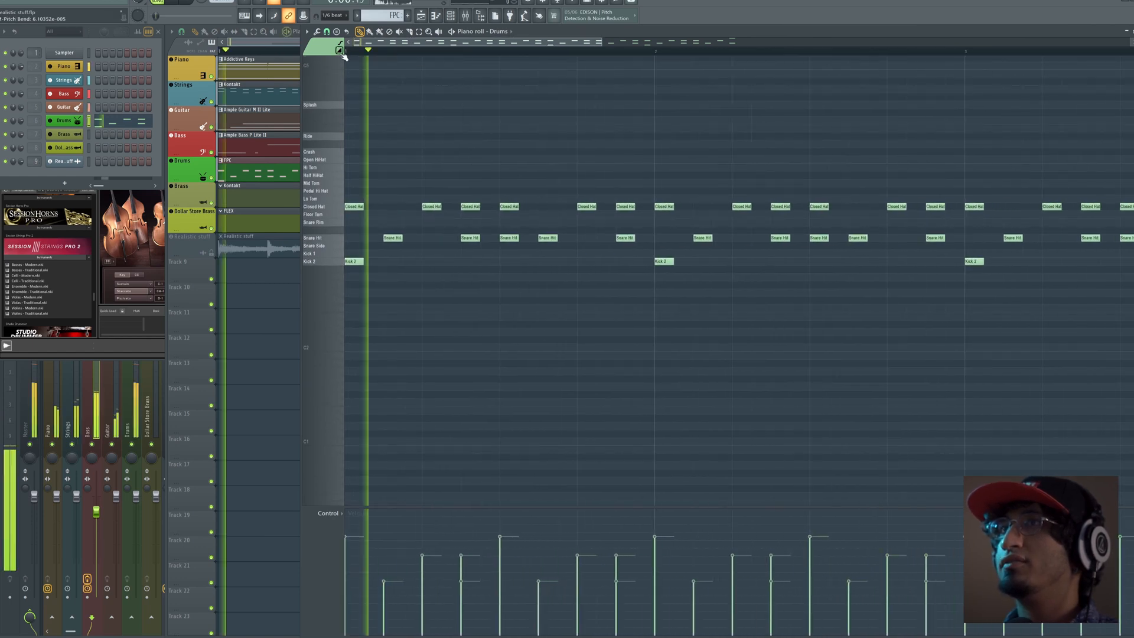
{"action": "left_click_drag", "start_coordinate": [709, 156], "coordinate": [355, 173]}
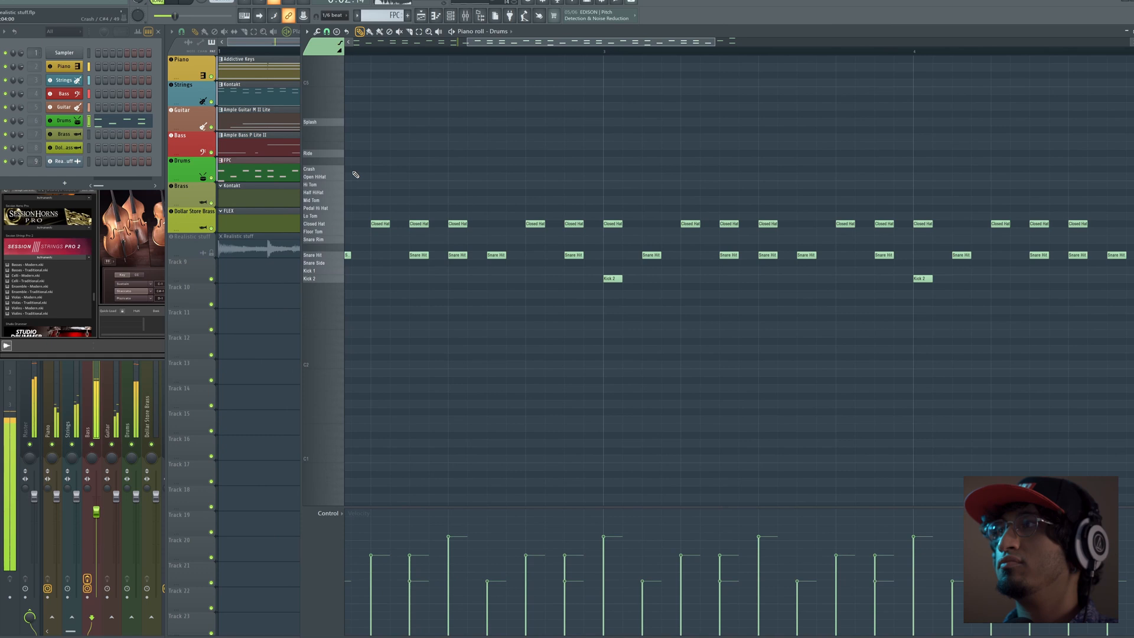
{"action": "key", "text": "space"}
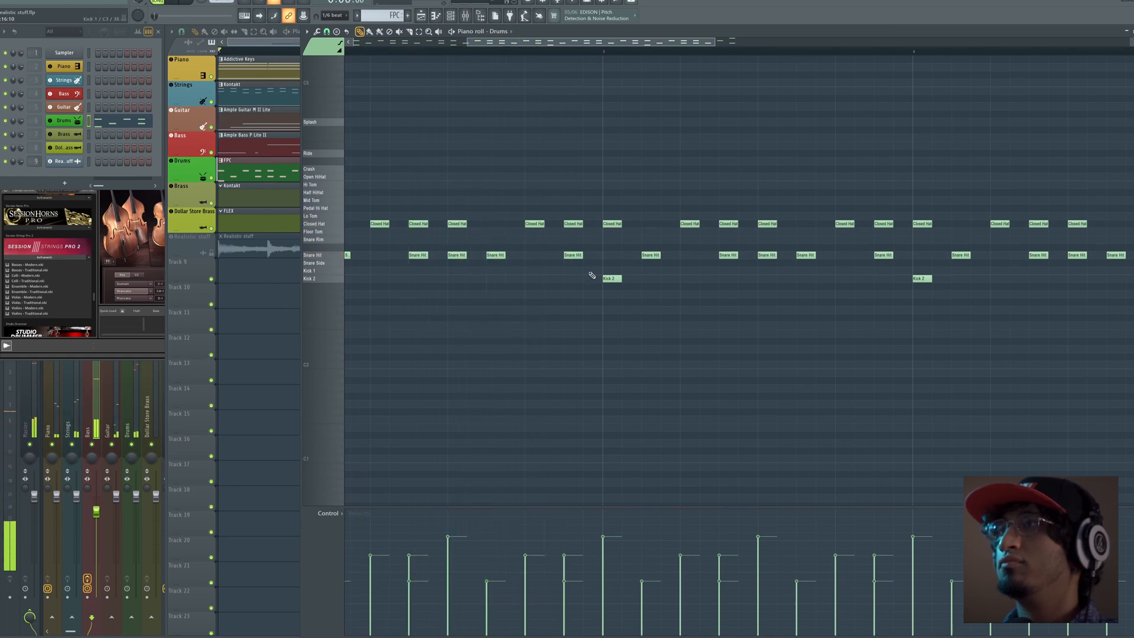
Add an extra snare hit in the Drums pattern, directly after the last snare before bar 3, and select both hits.
{"action": "double_click", "coordinate": [572, 254]}
{"action": "left_click", "coordinate": [630, 255]}
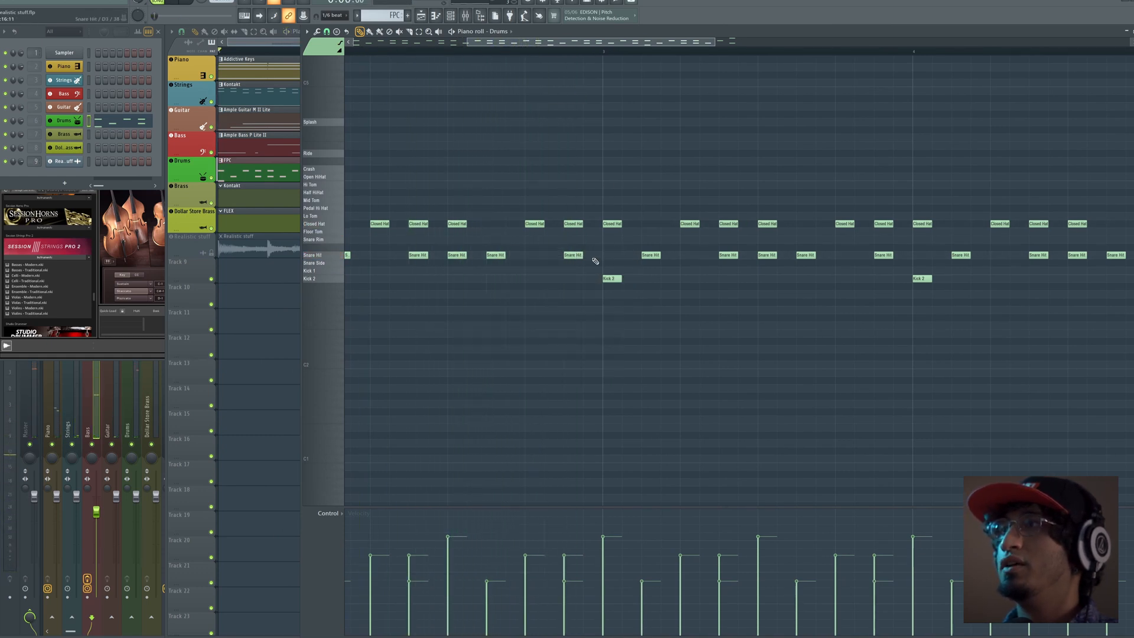
{"action": "left_click", "coordinate": [593, 255]}
{"action": "left_click_drag", "start_coordinate": [602, 254], "coordinate": [573, 258]}
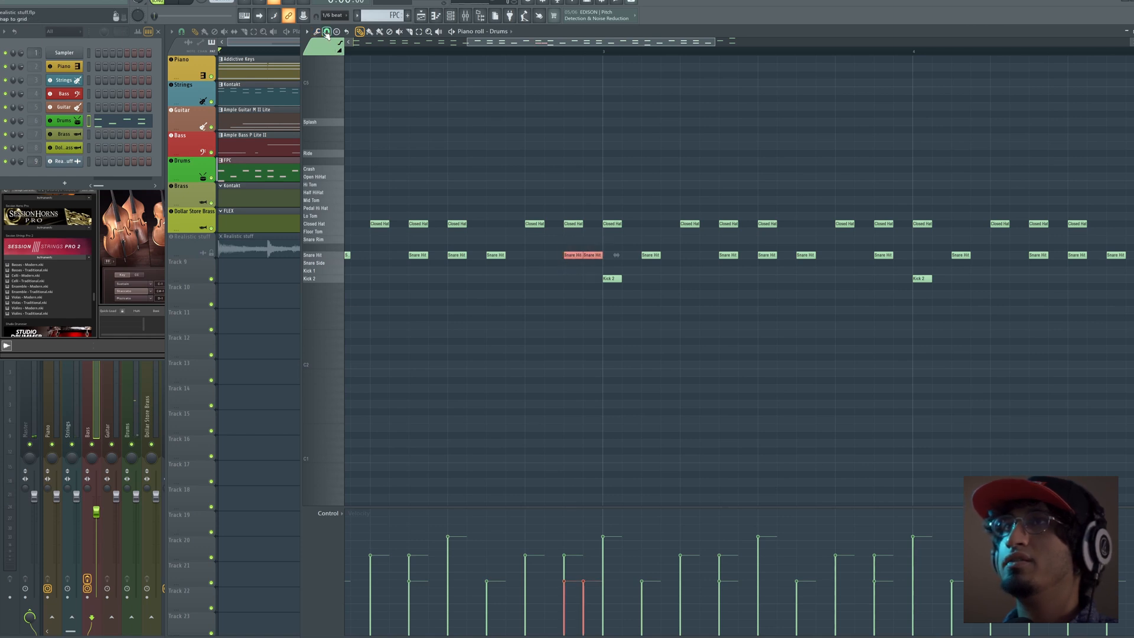
Set snapping to 1/2 step and turn the two snare hits before bar 3 into four half-step hits, then play the fill.
{"action": "left_click", "coordinate": [321, 33]}
{"action": "left_click", "coordinate": [326, 32]}
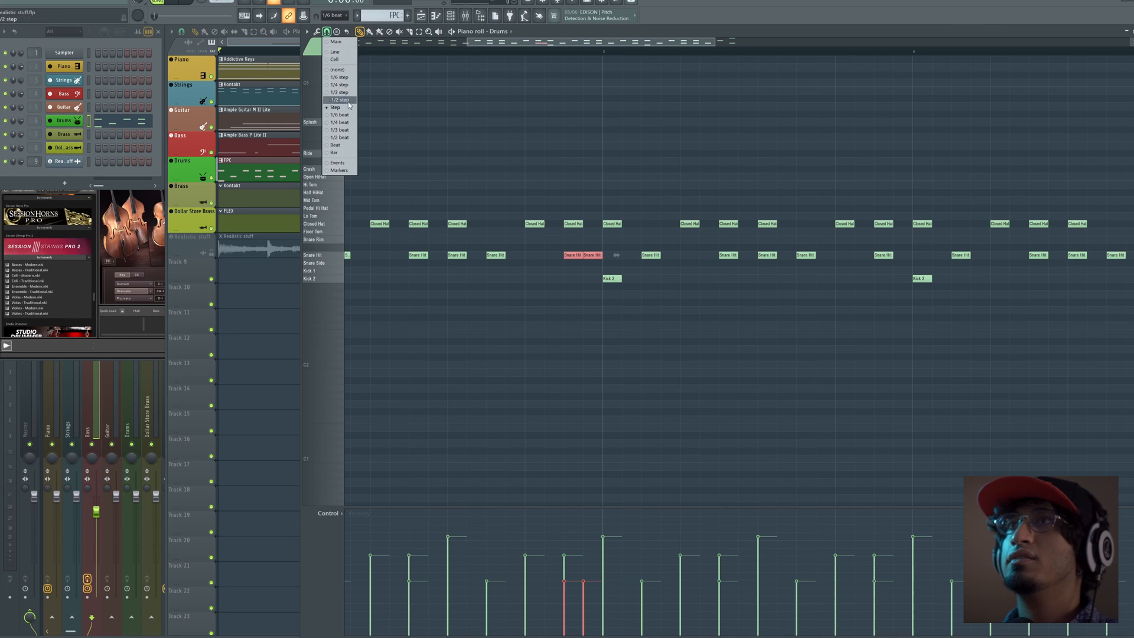
{"action": "left_click", "coordinate": [348, 101]}
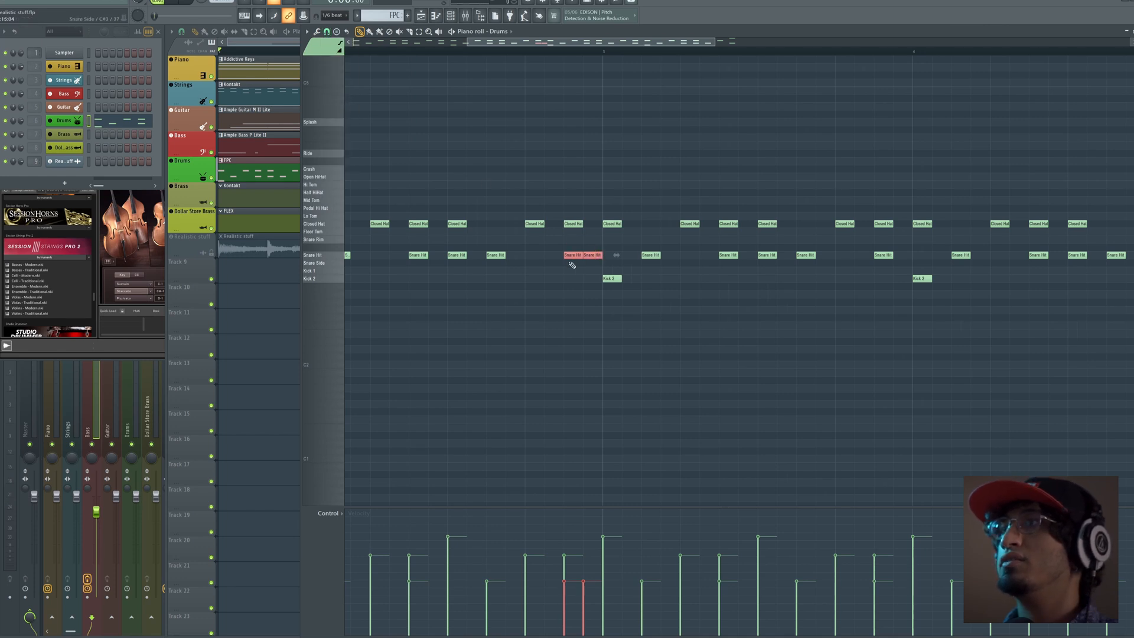
{"action": "left_click_drag", "start_coordinate": [601, 256], "coordinate": [597, 254]}
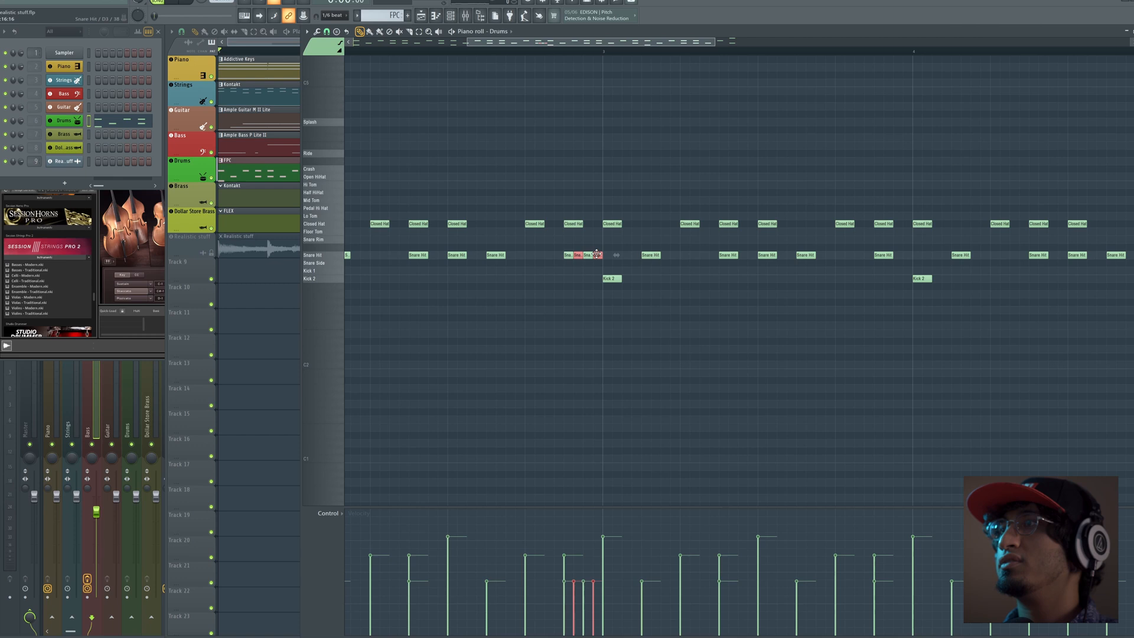
{"action": "key", "text": "space"}
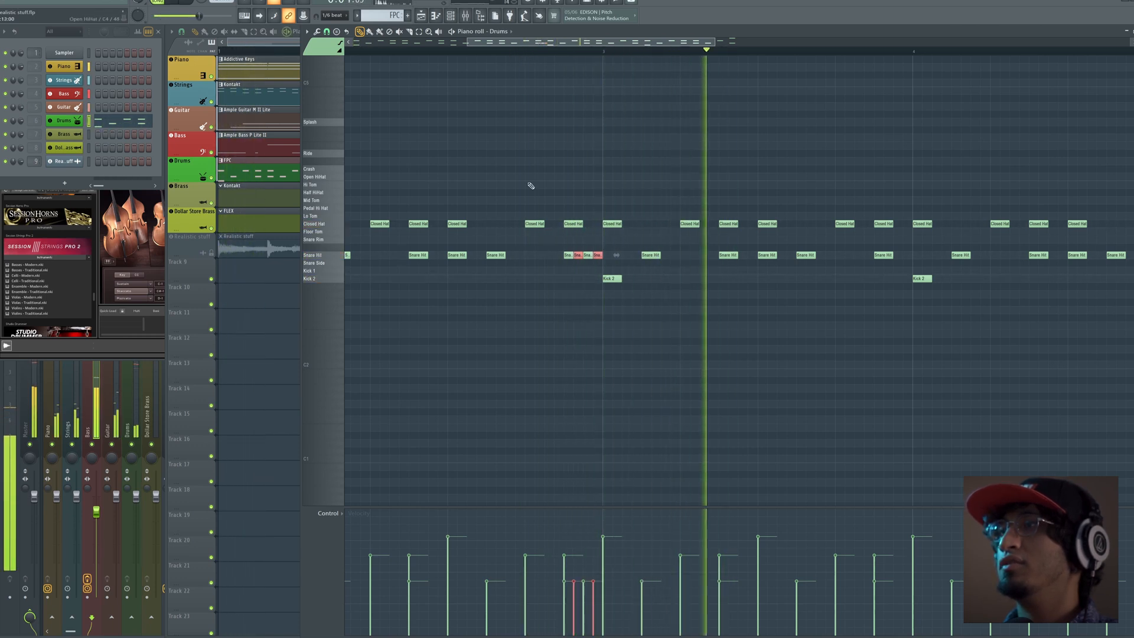
{"action": "key", "text": "space"}
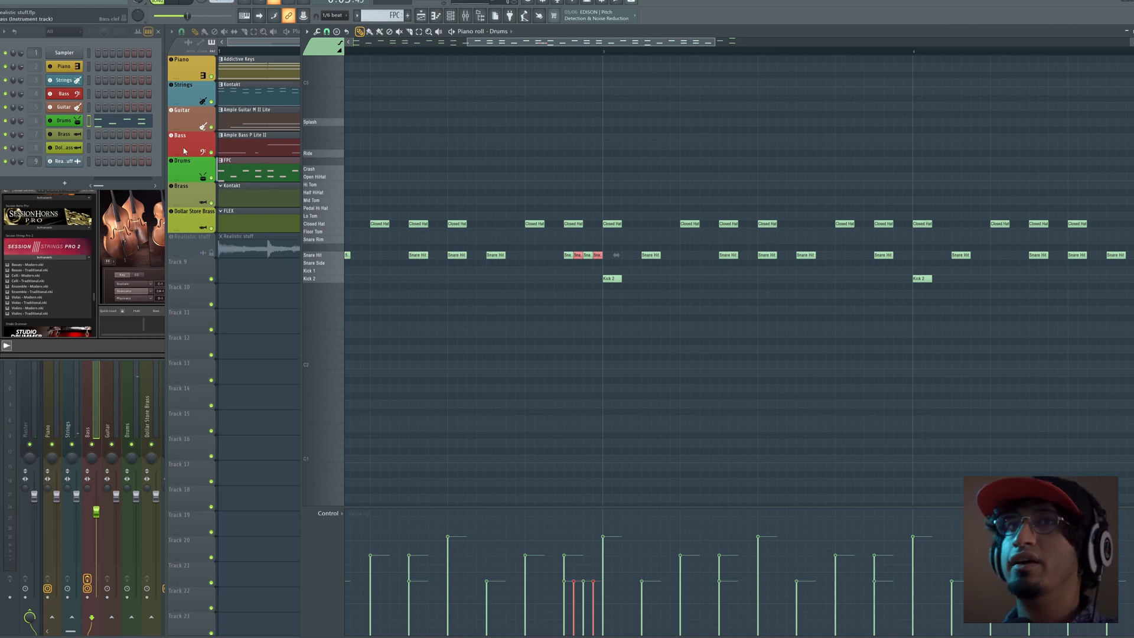
Open the FPC drum kit, audition its snare pads at different intensities, and play the snare fill again.
{"action": "left_click", "coordinate": [79, 123]}
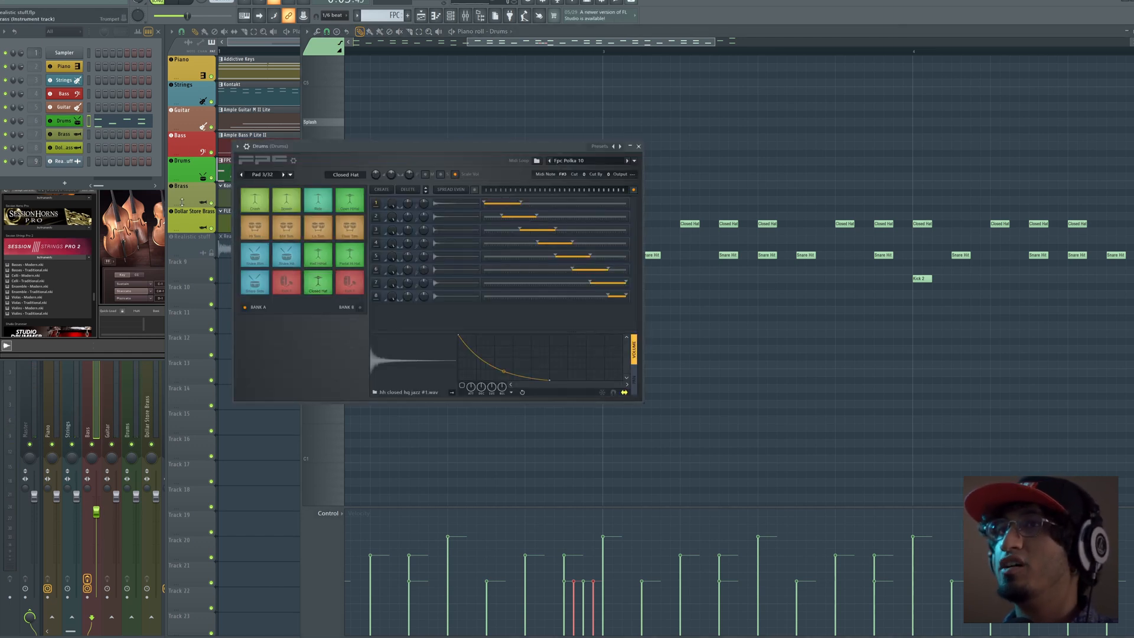
{"action": "left_click", "coordinate": [259, 287]}
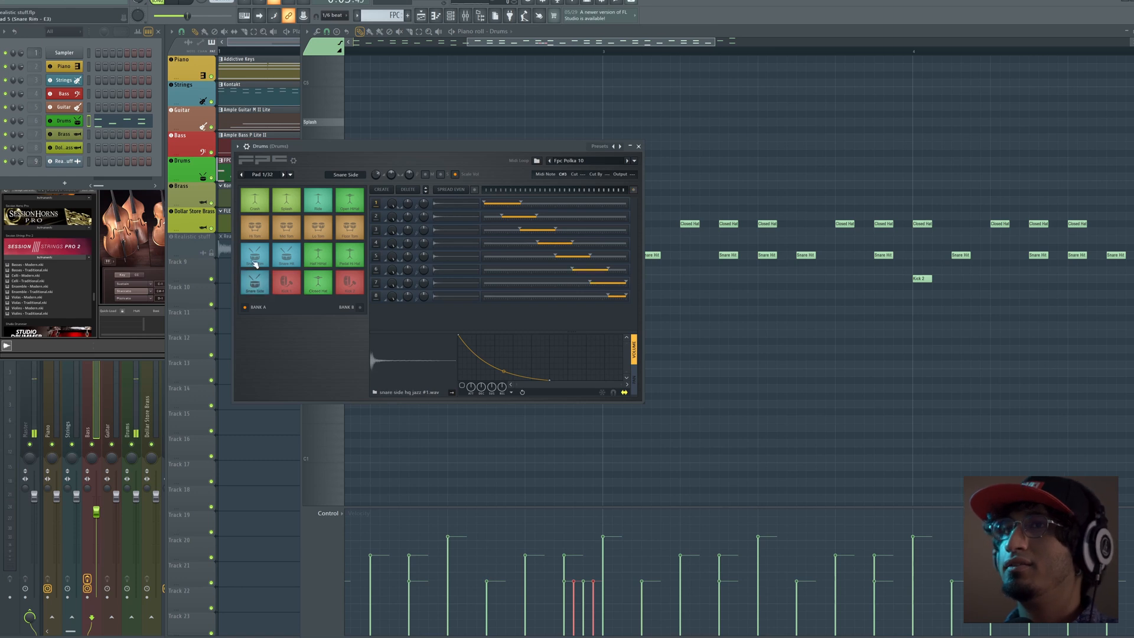
{"action": "left_click", "coordinate": [254, 261]}
{"action": "left_click", "coordinate": [286, 259]}
{"action": "left_click", "coordinate": [286, 260]}
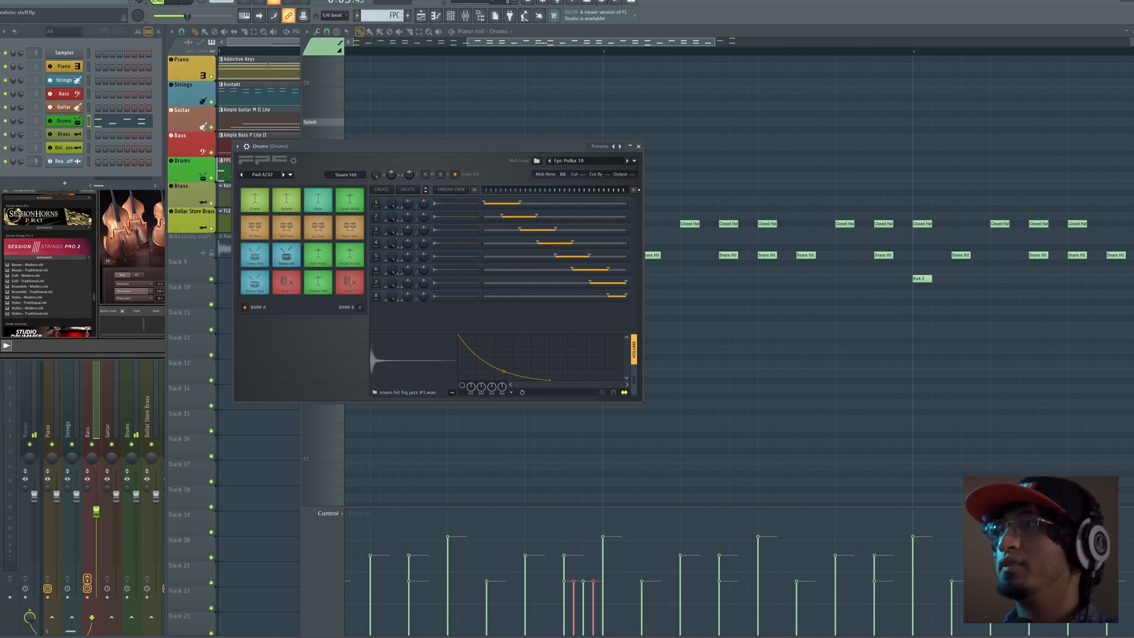
{"action": "left_click", "coordinate": [294, 260]}
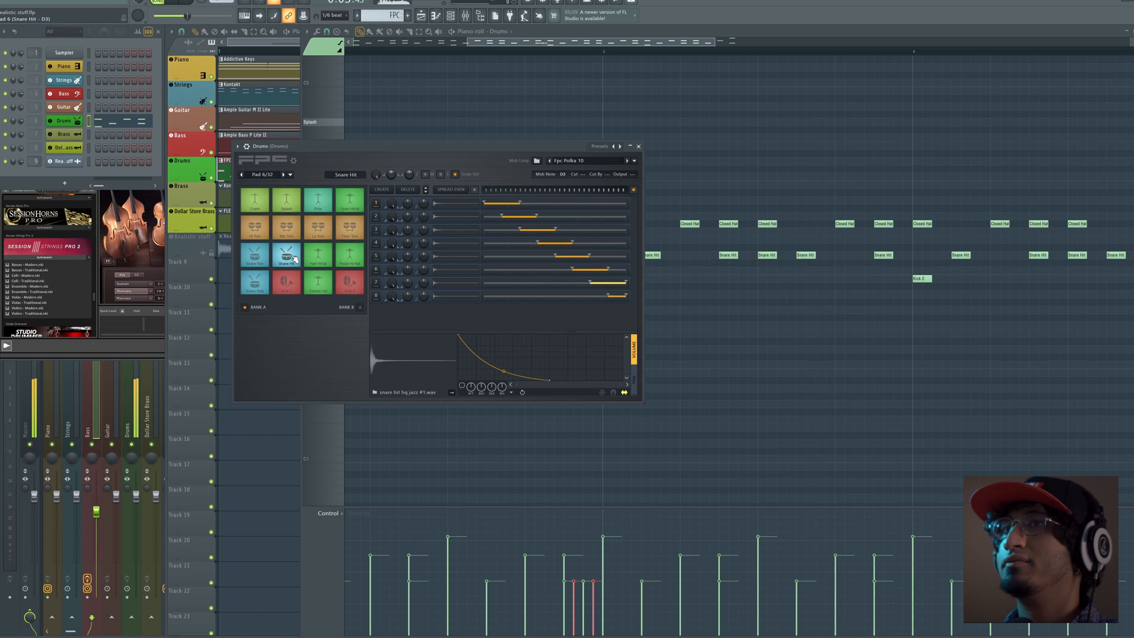
{"action": "left_click", "coordinate": [658, 165]}
{"action": "key", "text": "space"}
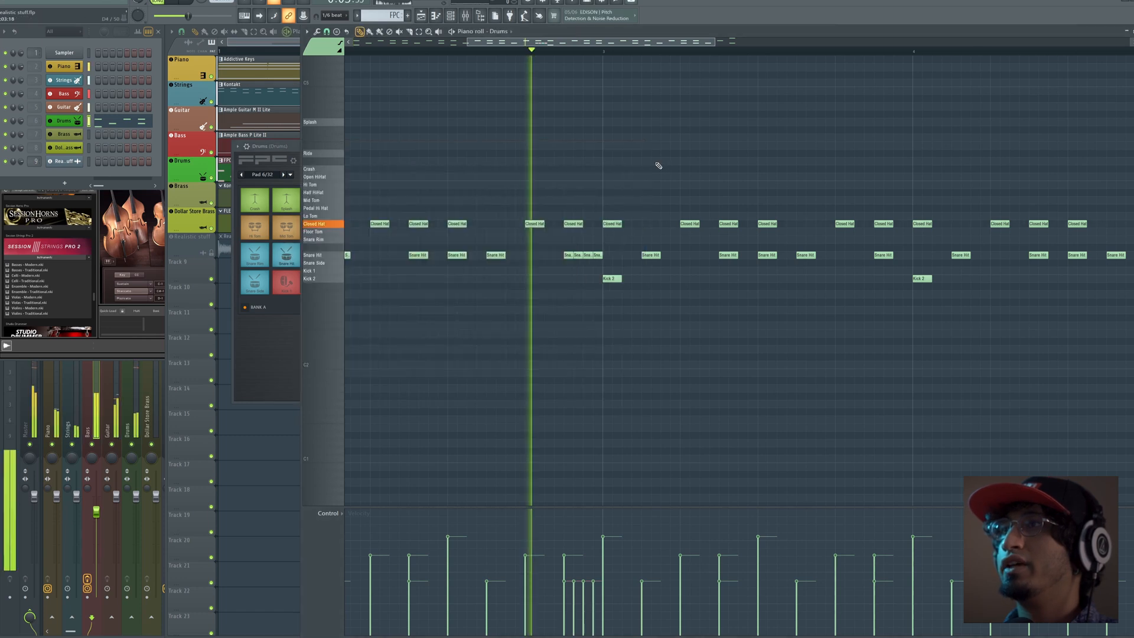
{"action": "key", "text": "space"}
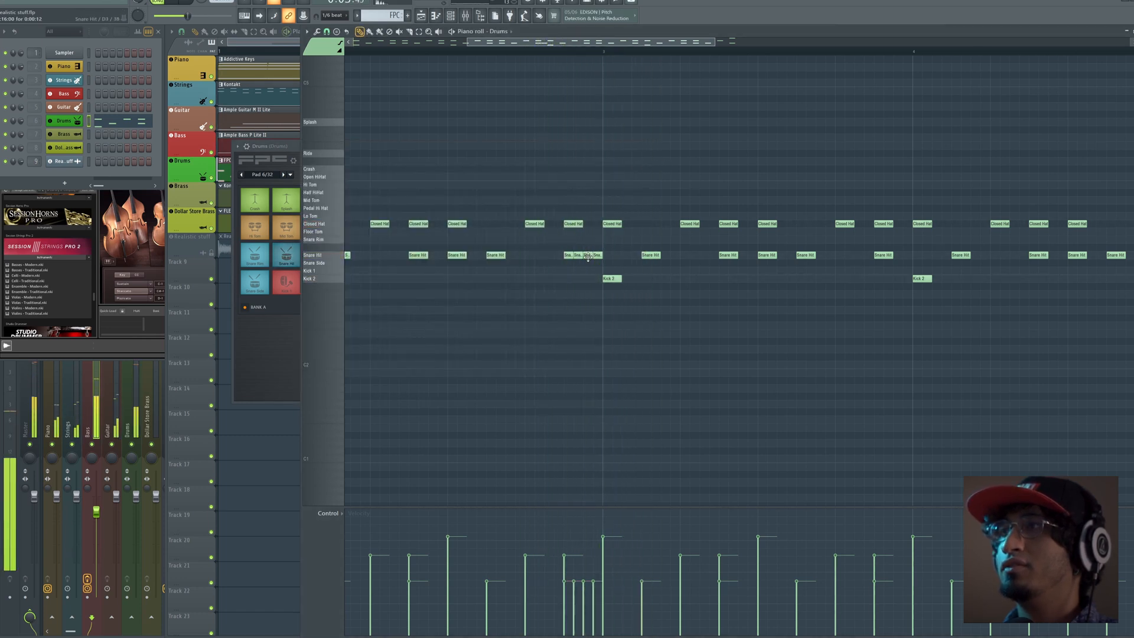
Lower the velocities of the fill's last three snare hits in descending order and play the result.
{"action": "left_click_drag", "start_coordinate": [566, 254], "coordinate": [592, 270]}
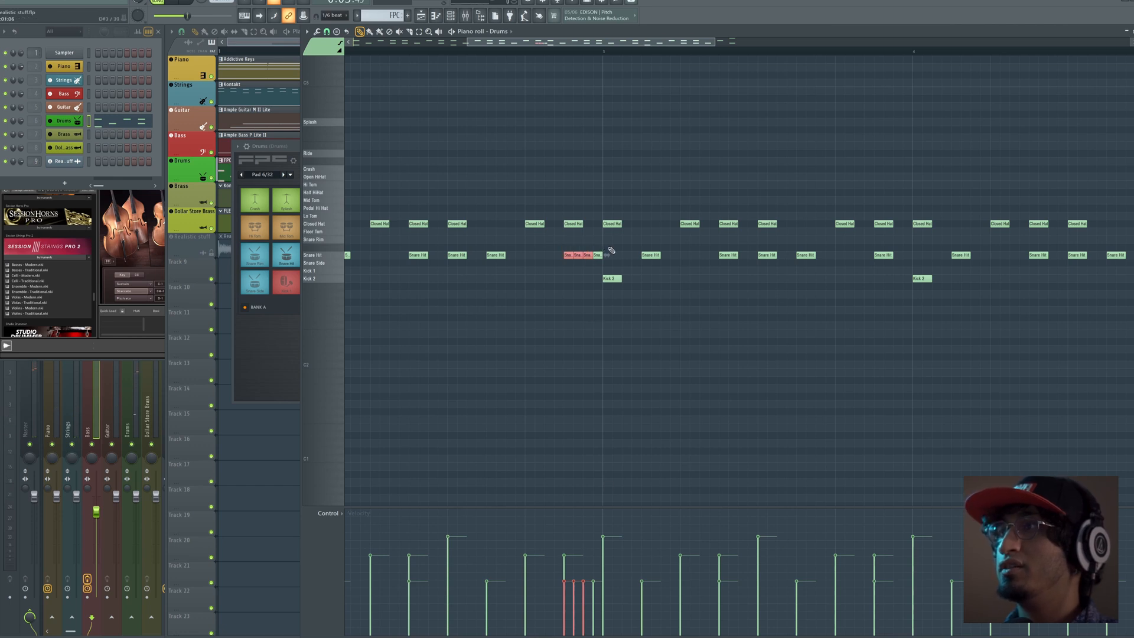
{"action": "right_click", "coordinate": [612, 250], "text": "ctrl"}
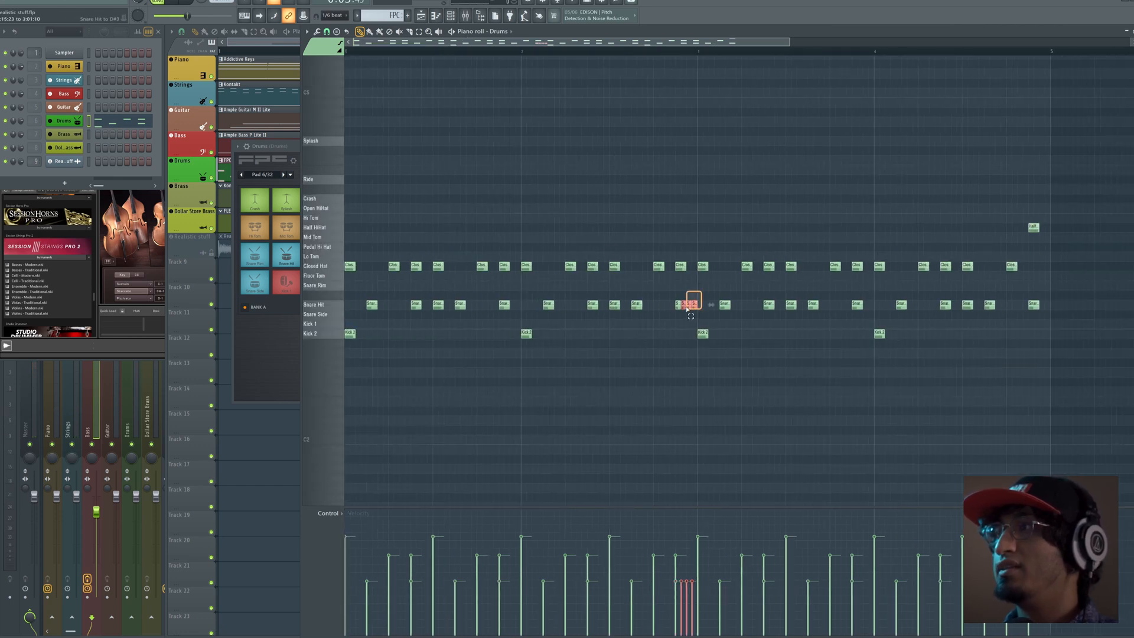
{"action": "scroll", "coordinate": [695, 47], "scroll_direction": "up", "scroll_amount": 4}
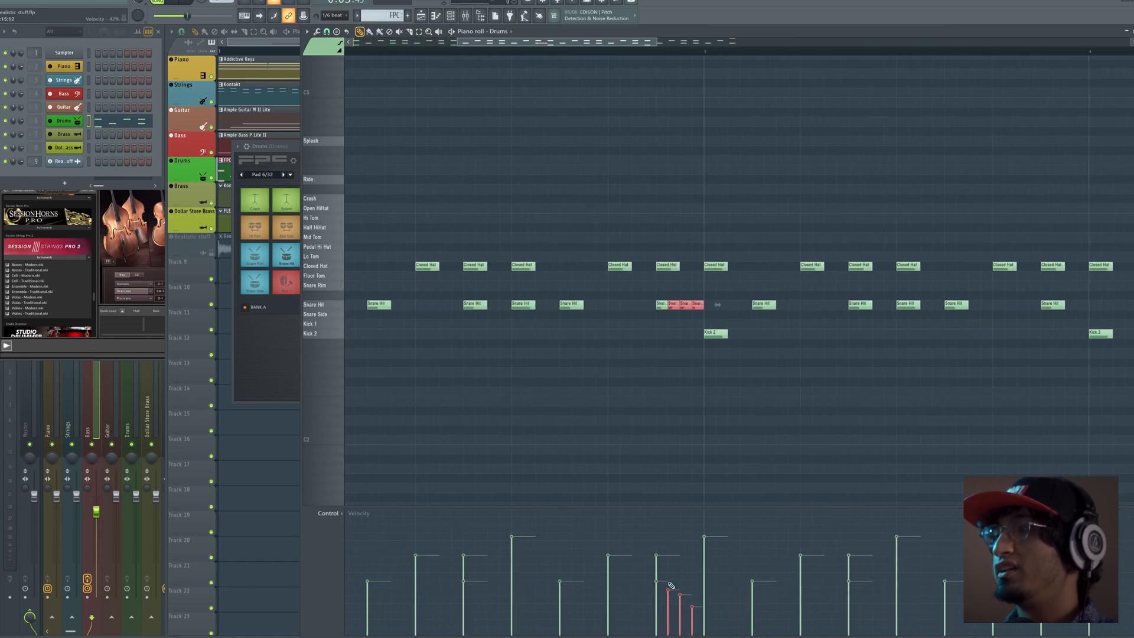
{"action": "key", "text": "space"}
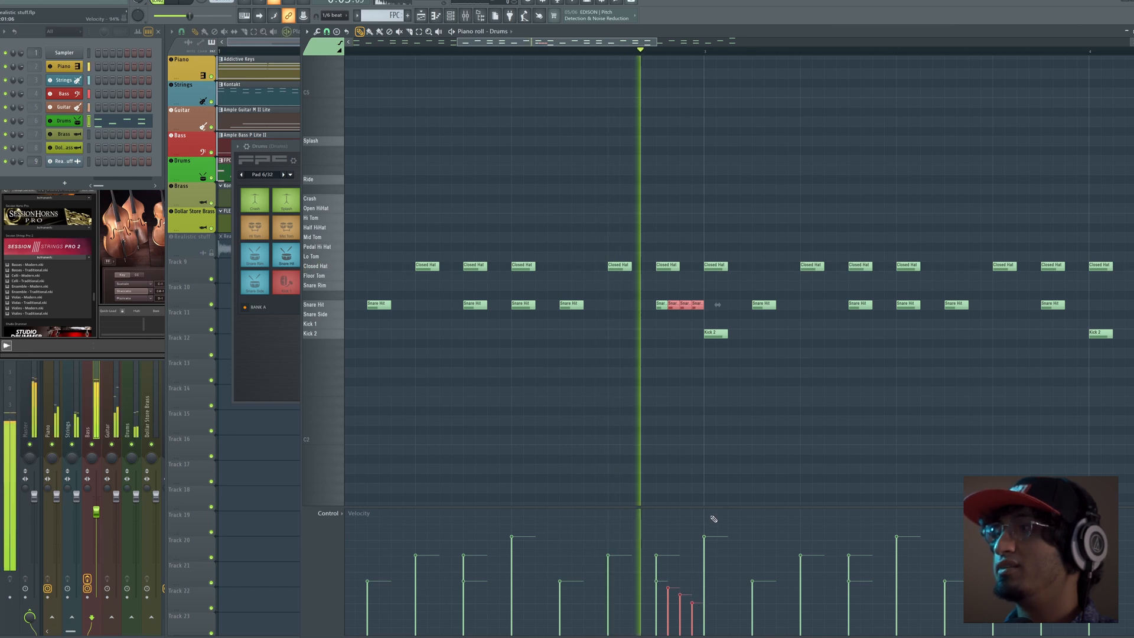
{"action": "key", "text": "space"}
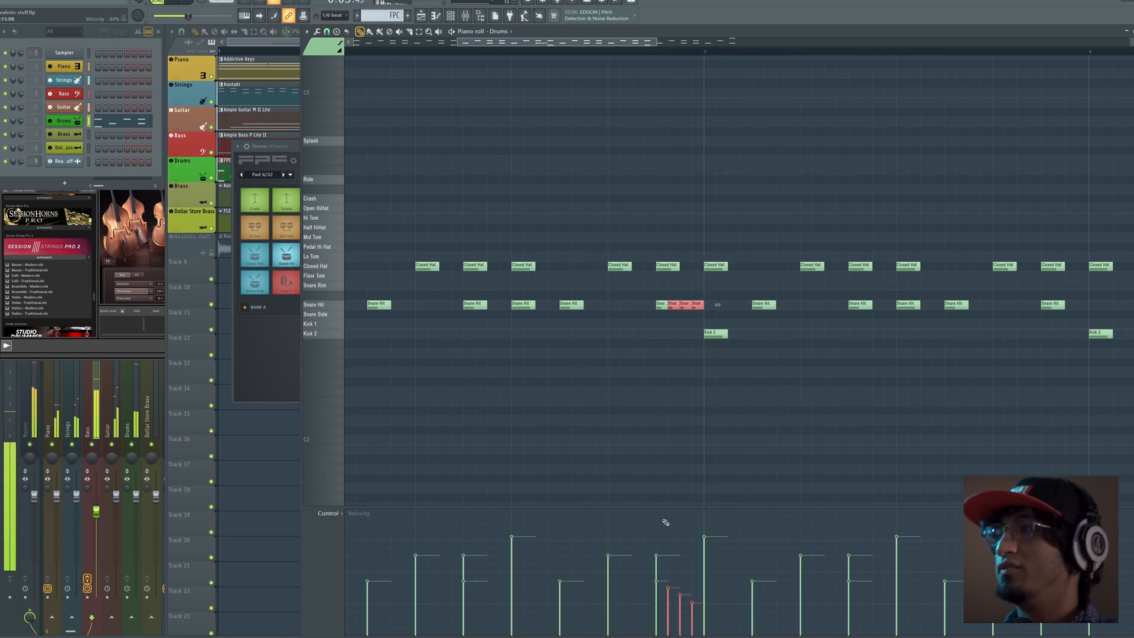
Set snapping to none, reduce the snare fill to three loosely spaced off-grid hits, and play it.
{"action": "left_click", "coordinate": [665, 302]}
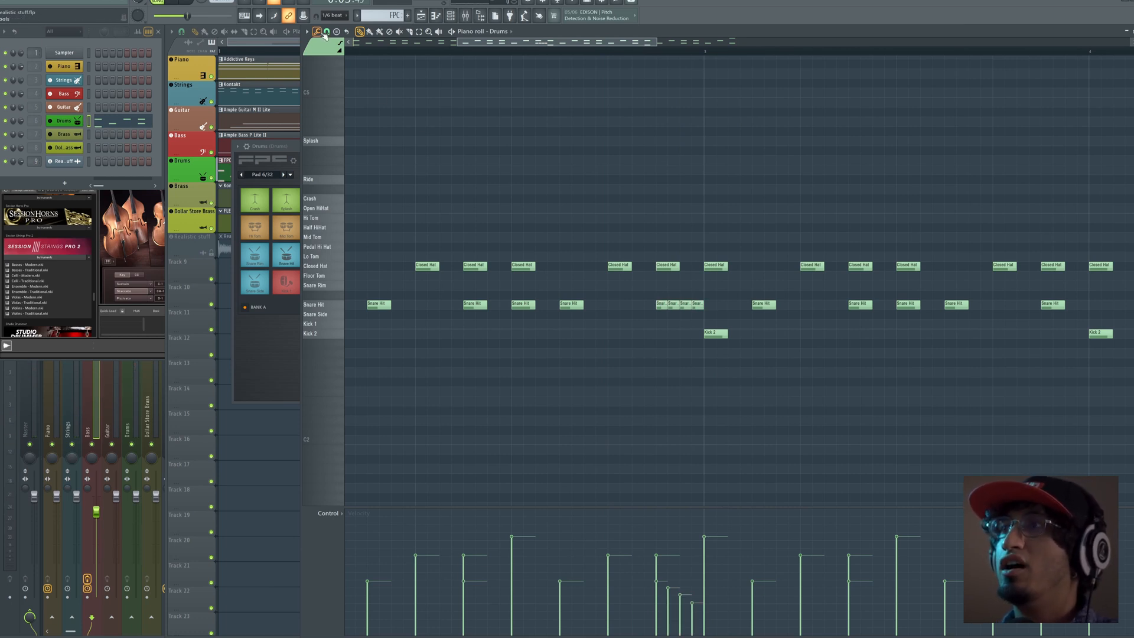
{"action": "left_click", "coordinate": [326, 33]}
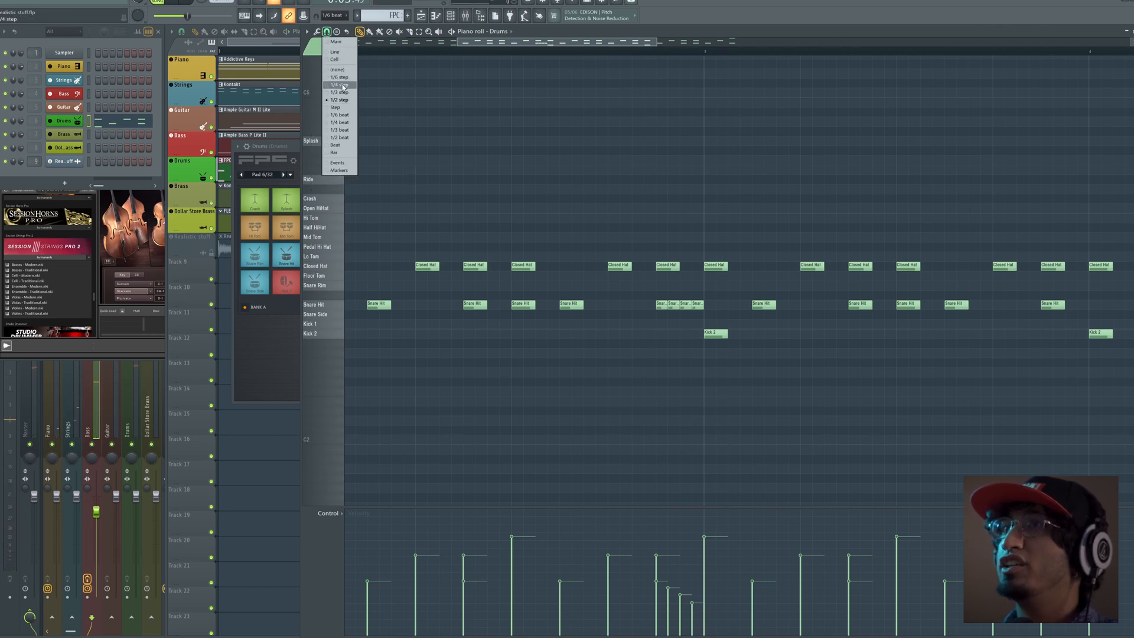
{"action": "left_click", "coordinate": [341, 69]}
{"action": "left_click_drag", "start_coordinate": [645, 339], "coordinate": [565, 300]}
{"action": "key", "text": "space"}
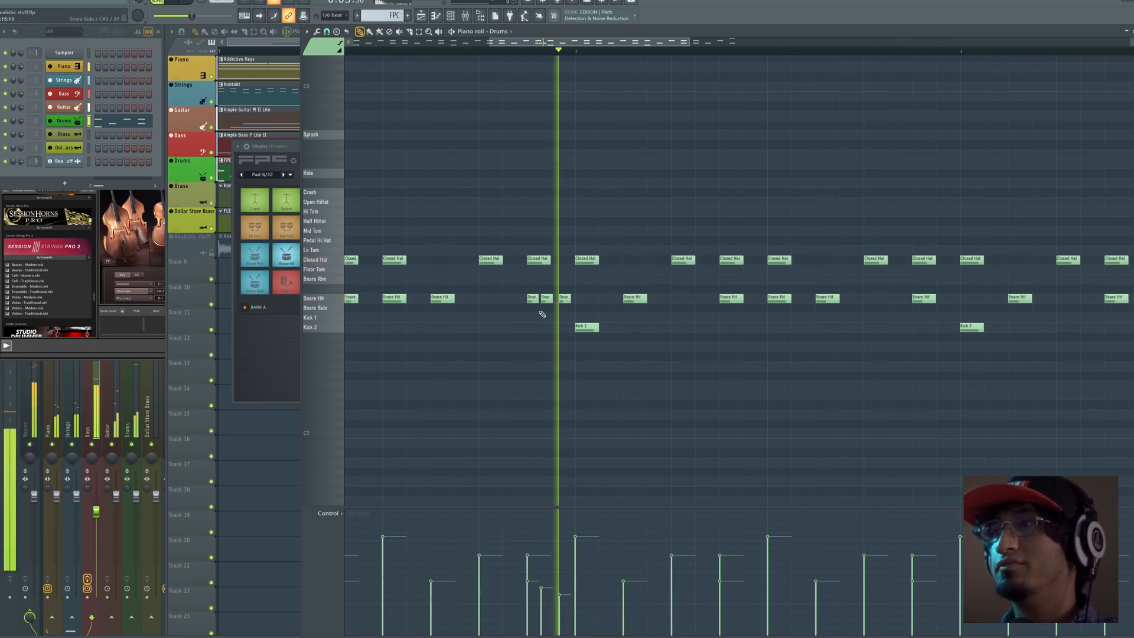
Raise the velocity of the fill's first snare hit, keep snapping at none, and close the Drums piano roll.
{"action": "left_click_drag", "start_coordinate": [517, 273], "coordinate": [538, 306]}
{"action": "left_click", "coordinate": [528, 566]}
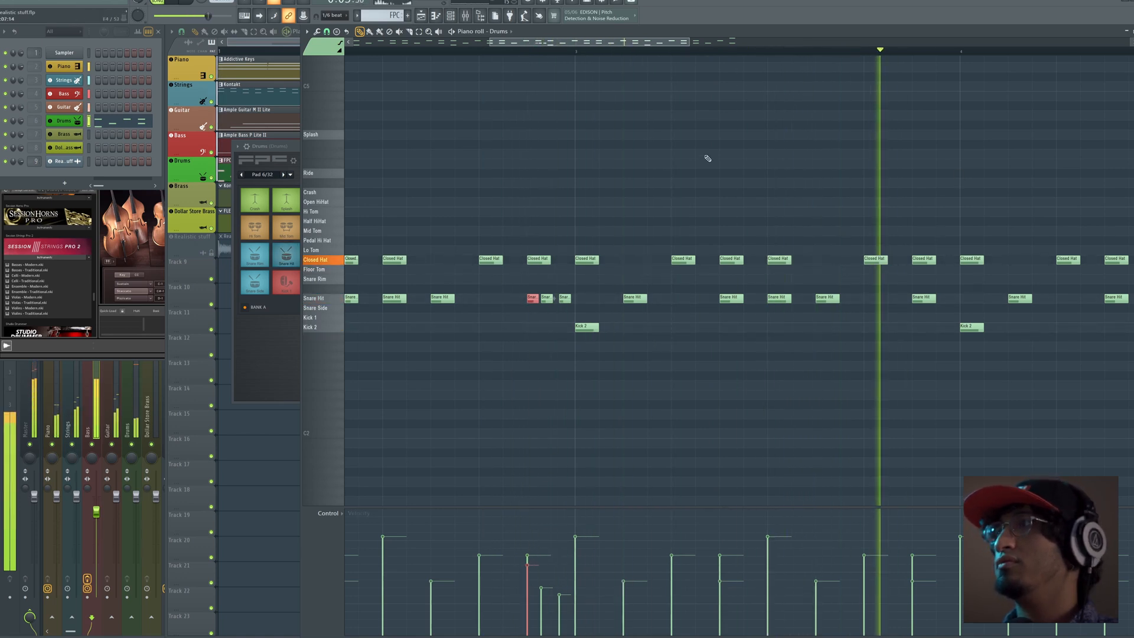
{"action": "left_click", "coordinate": [317, 33]}
{"action": "left_click", "coordinate": [326, 32]}
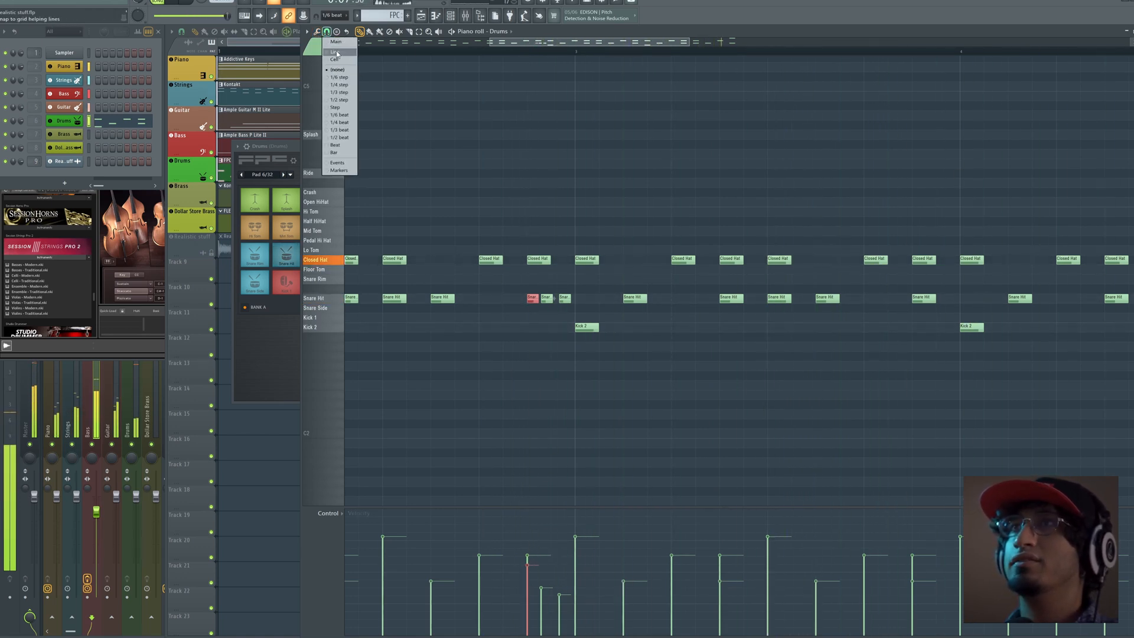
{"action": "left_click", "coordinate": [341, 69]}
{"action": "scroll", "coordinate": [374, 65], "scroll_direction": "down", "scroll_amount": 6, "text": "ctrl"}
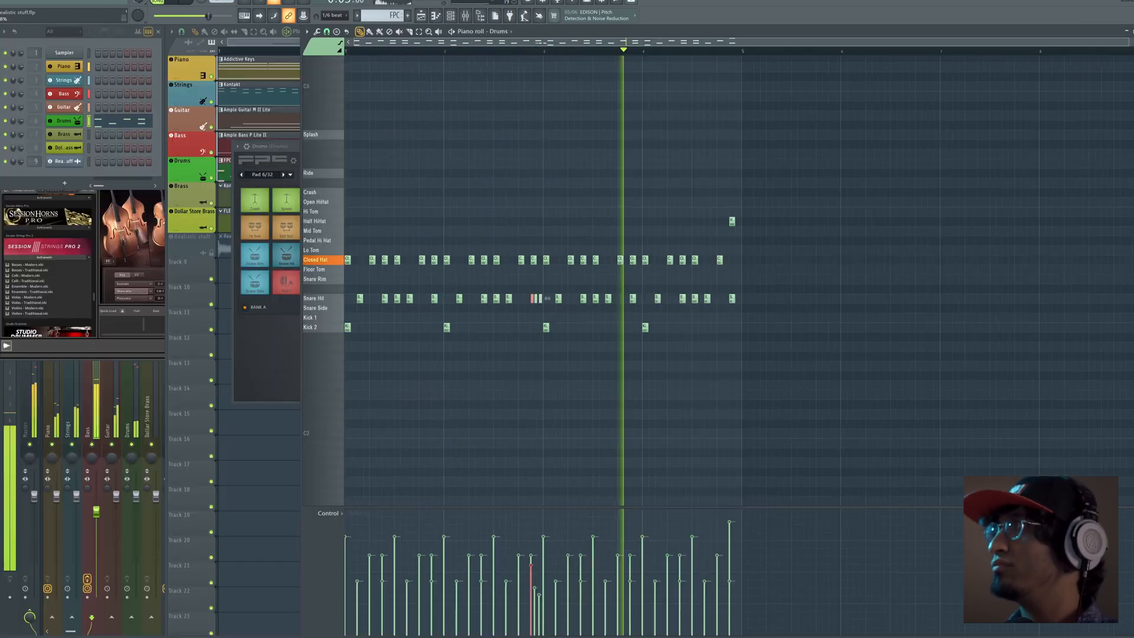
{"action": "left_click", "coordinate": [1133, 32]}
{"action": "key", "text": "Escape"}
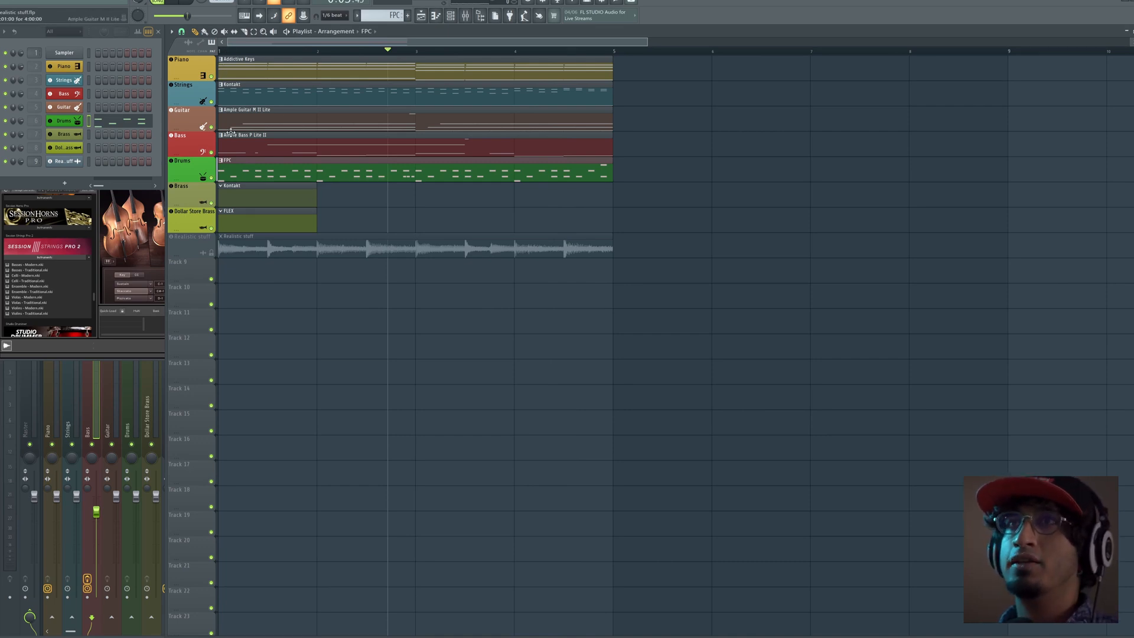
Open the Brass clip's notes and draw a D4 note about two and a quarter bars long from bar 1.
{"action": "double_click", "coordinate": [241, 198]}
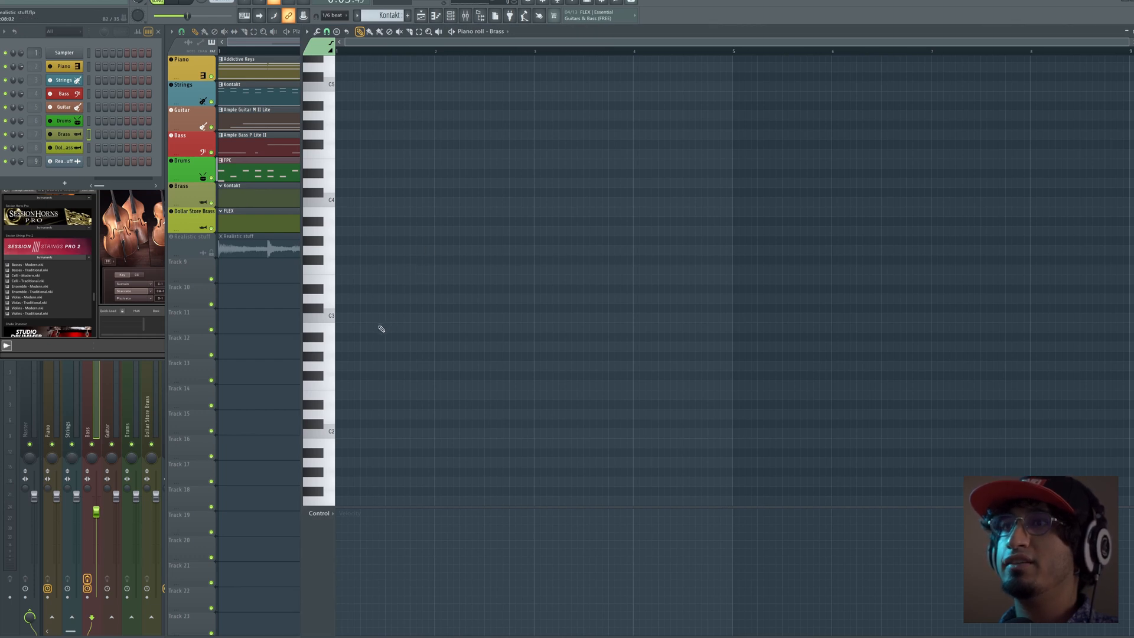
{"action": "left_click_drag", "start_coordinate": [367, 317], "coordinate": [499, 182]}
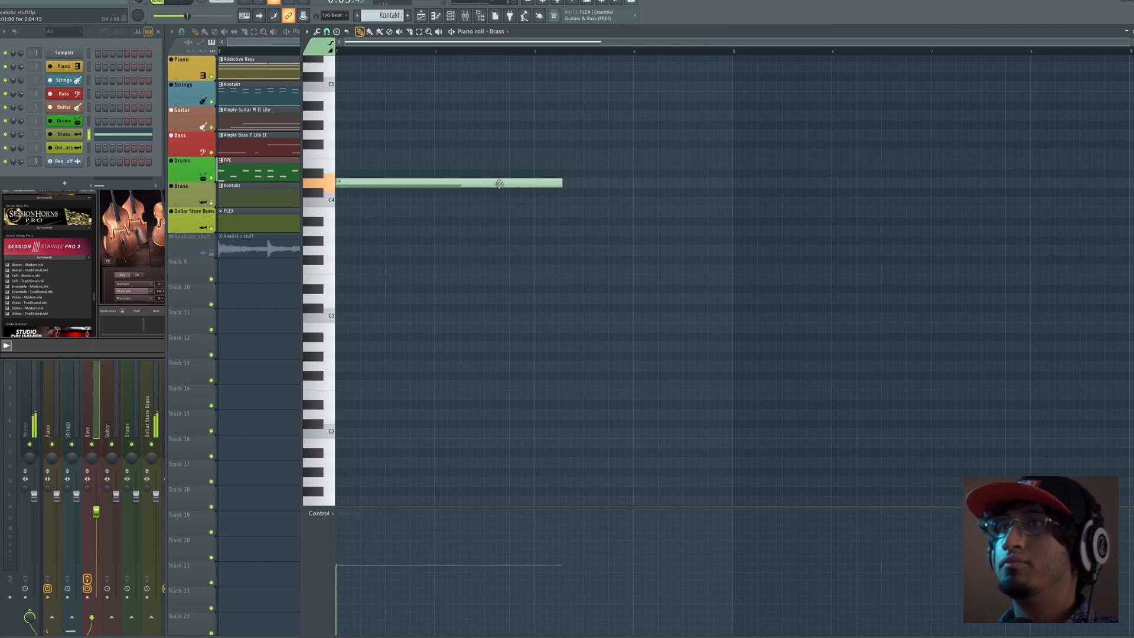
{"action": "scroll", "coordinate": [458, 190], "scroll_direction": "up", "scroll_amount": 3}
{"action": "key", "text": "space"}
{"action": "key", "text": "space"}
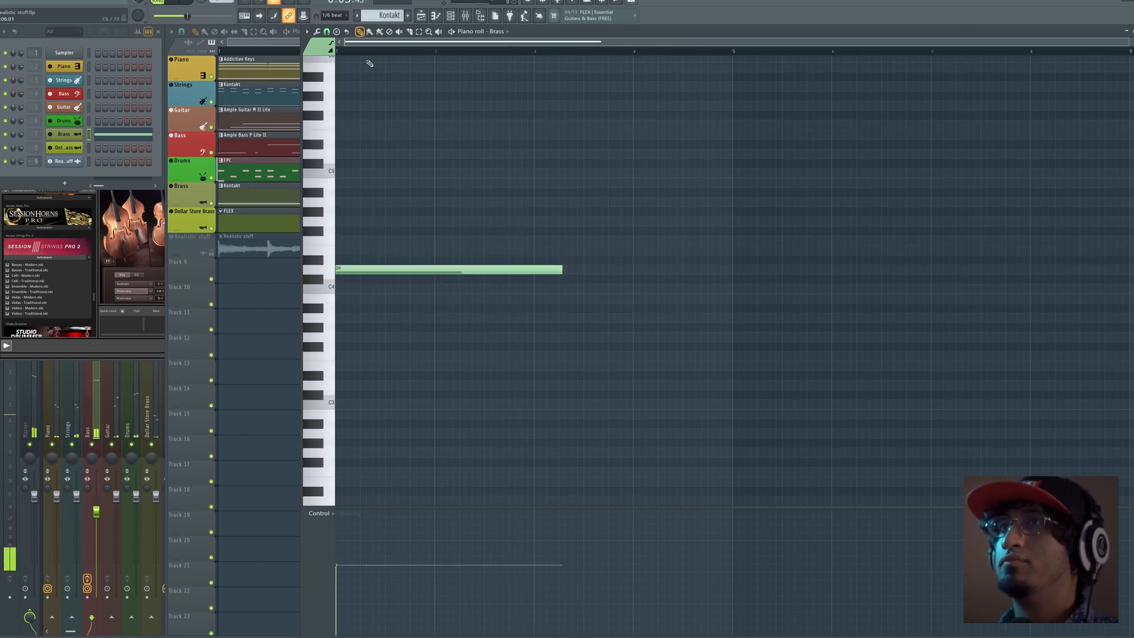
{"action": "key", "text": "space"}
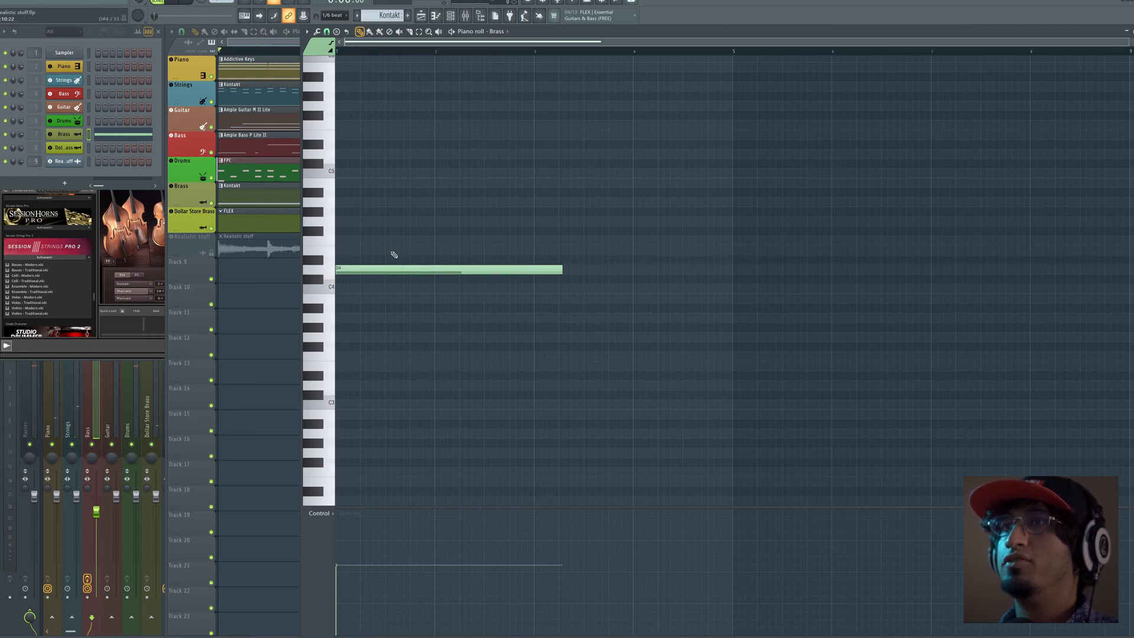
Stack G4 and A4 notes of the same length above the brass D4 and play the chord with the arrangement.
{"action": "left_click", "coordinate": [342, 220]}
{"action": "left_click", "coordinate": [345, 202]}
{"action": "key", "text": "space"}
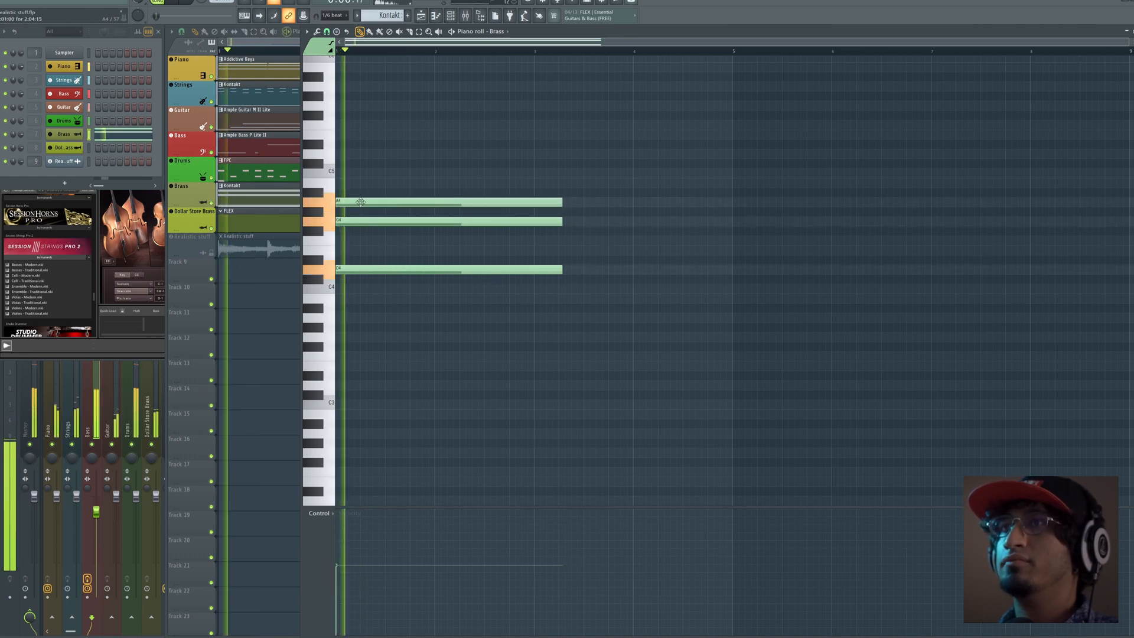
Remove the G4 note from the brass chord, solo the Brass track, and play it alone.
{"action": "mouse_move", "coordinate": [353, 195]}
{"action": "left_mouse_down"}
{"action": "mouse_move", "coordinate": [353, 173]}
{"action": "mouse_move", "coordinate": [353, 212]}
{"action": "left_mouse_up"}
{"action": "right_click", "coordinate": [360, 221]}
{"action": "key", "text": "space"}
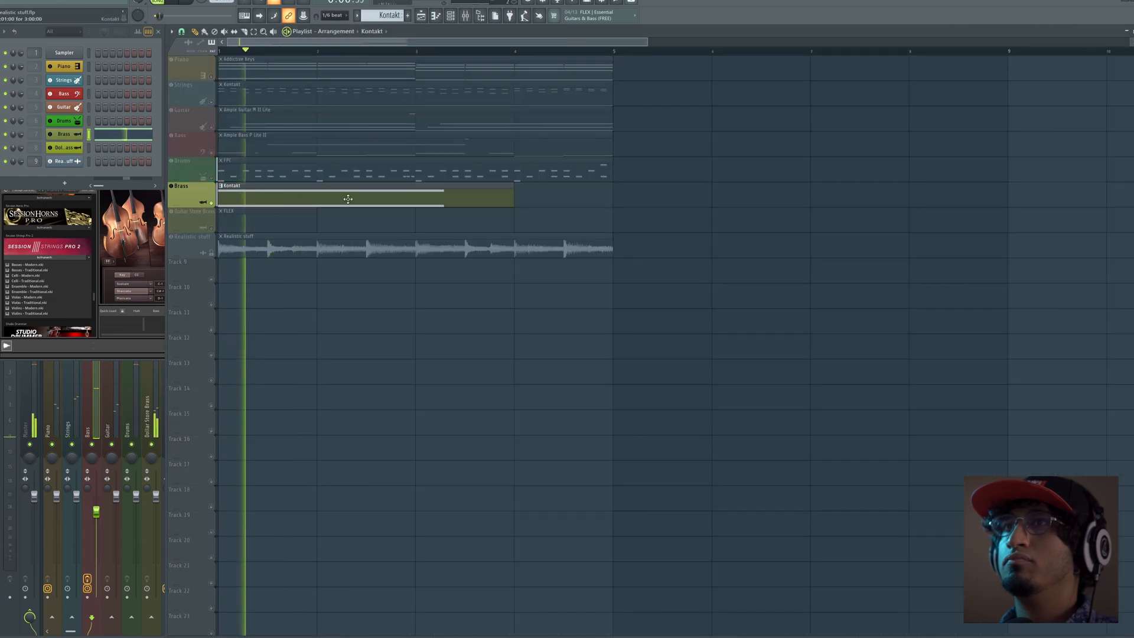
{"action": "key", "text": "F7"}
{"action": "left_click_drag", "start_coordinate": [420, 189], "coordinate": [349, 268]}
{"action": "key", "text": "space"}
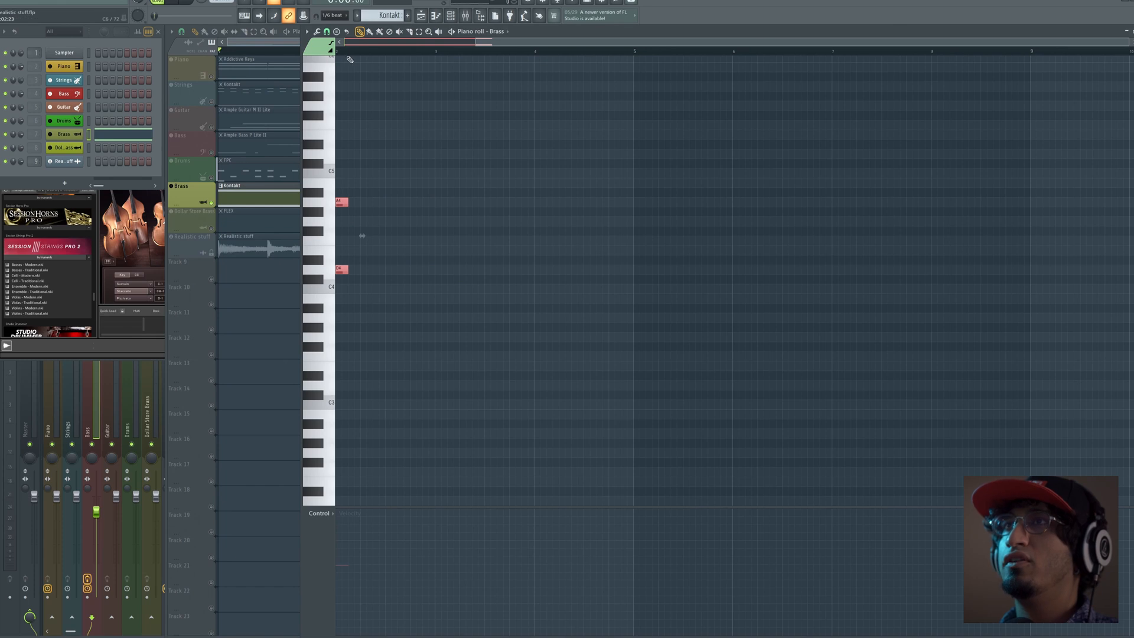
Set snapping to Step and make the brass D4 and A4 notes end at the start of bar 2.
{"action": "left_click", "coordinate": [317, 32]}
{"action": "left_click", "coordinate": [326, 32]}
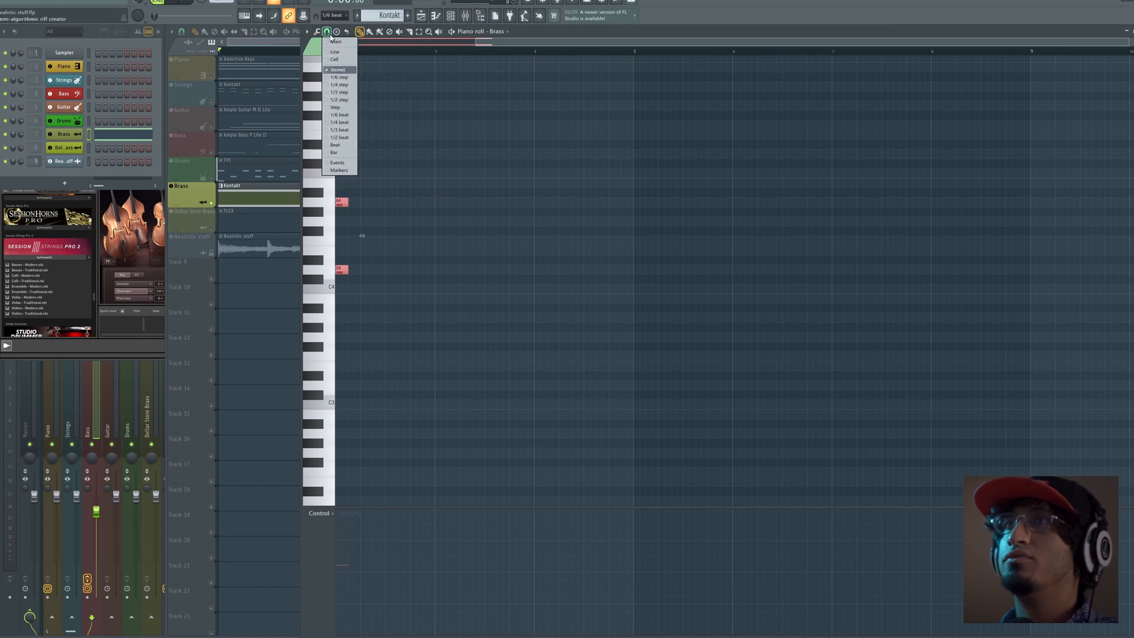
{"action": "left_click", "coordinate": [344, 108]}
{"action": "scroll", "coordinate": [349, 49], "scroll_direction": "up", "scroll_amount": 5}
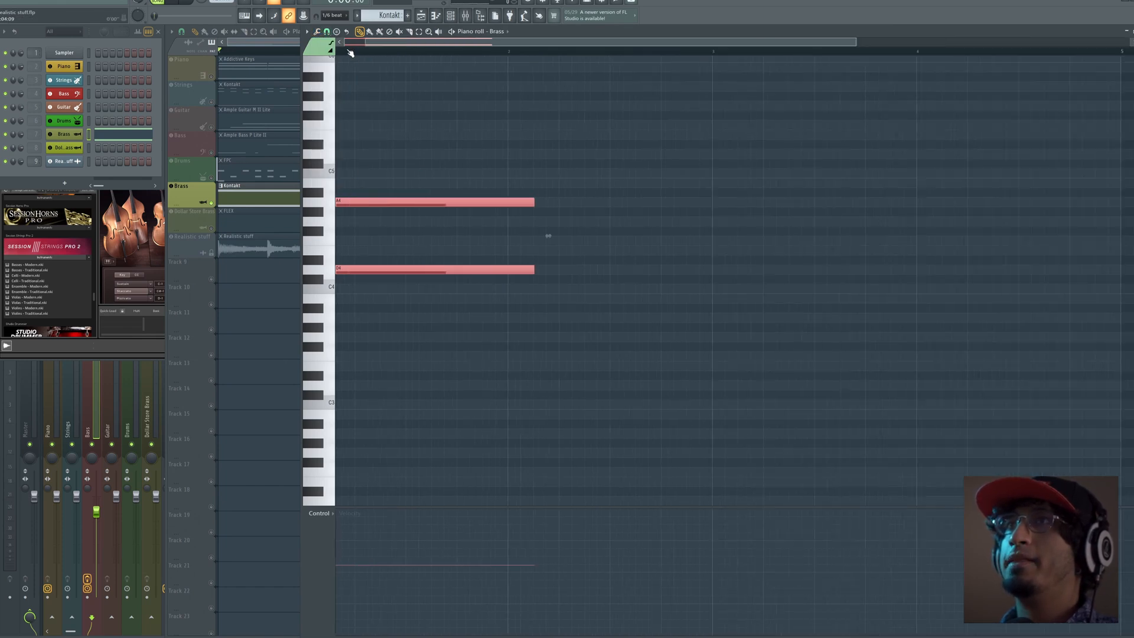
{"action": "key", "text": "ctrl+d"}
{"action": "key", "text": "c"}
{"action": "left_click_drag", "start_coordinate": [578, 282], "coordinate": [580, 276]}
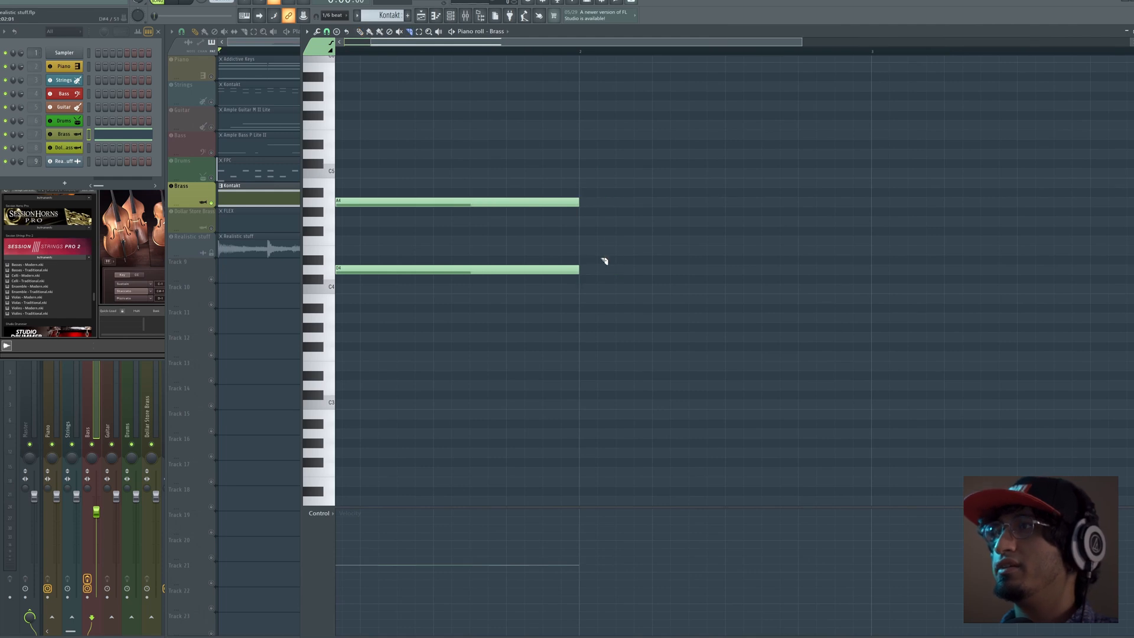
Duplicate the D4 and A4 brass notes into bar 2, raise the copies' velocity to maximum, and play both chords.
{"action": "key", "text": "space"}
{"action": "left_click_drag", "start_coordinate": [591, 160], "coordinate": [543, 278]}
{"action": "key", "text": "space"}
{"action": "key", "text": "ctrl+b"}
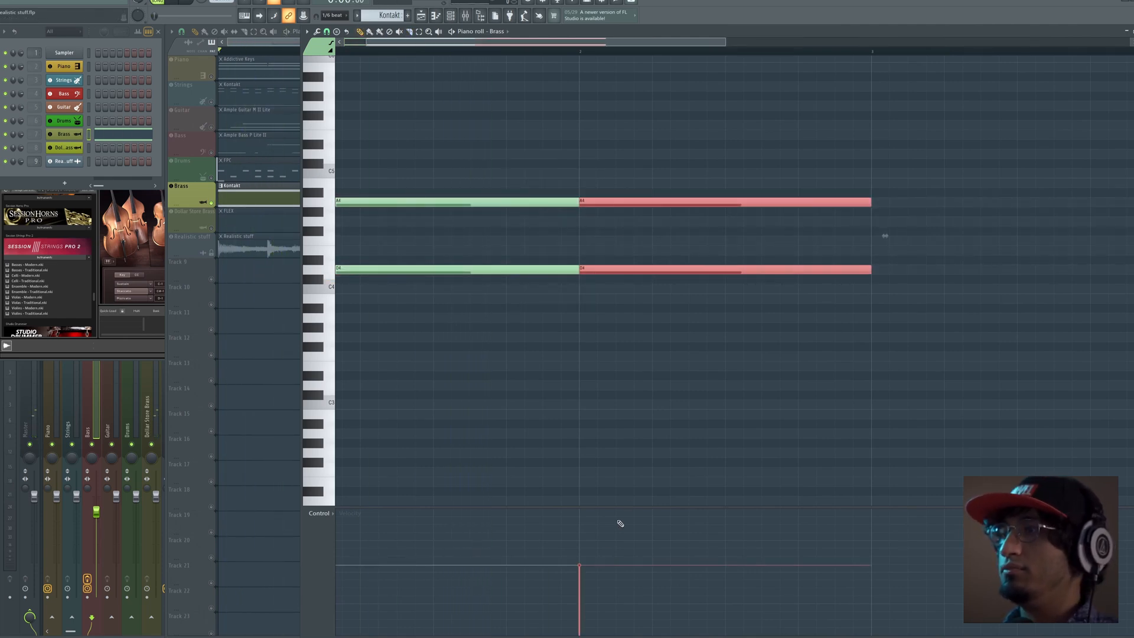
{"action": "key", "text": "space"}
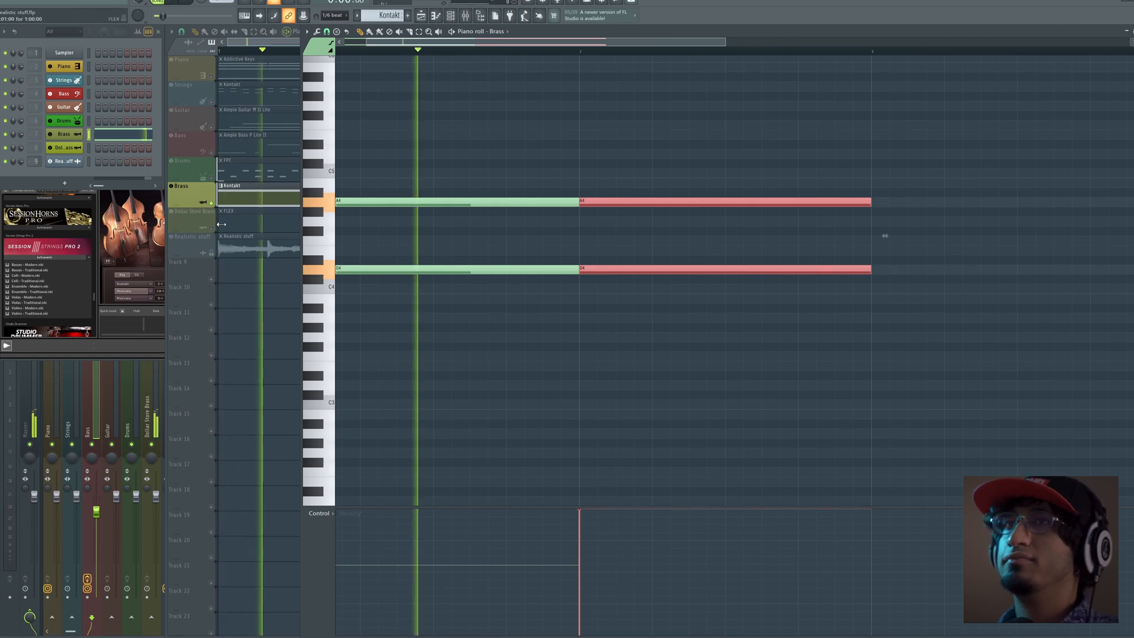
View the Brass channel's Session Horns Pro instrument during playback, and close it.
{"action": "left_click", "coordinate": [74, 135]}
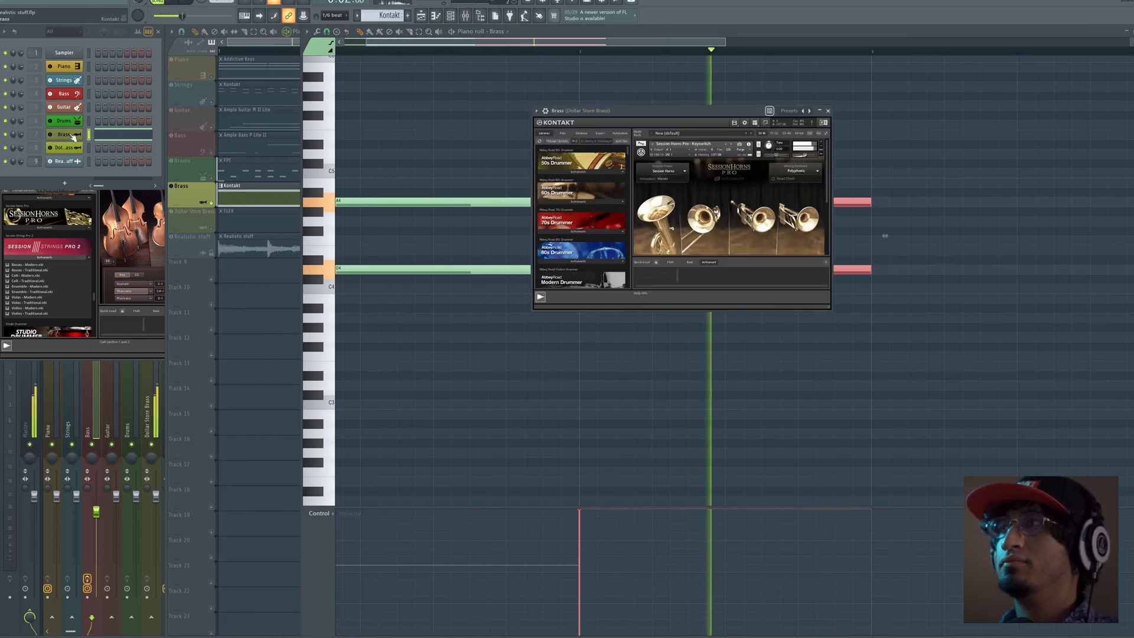
{"action": "key", "text": "space"}
{"action": "left_click", "coordinate": [829, 111]}
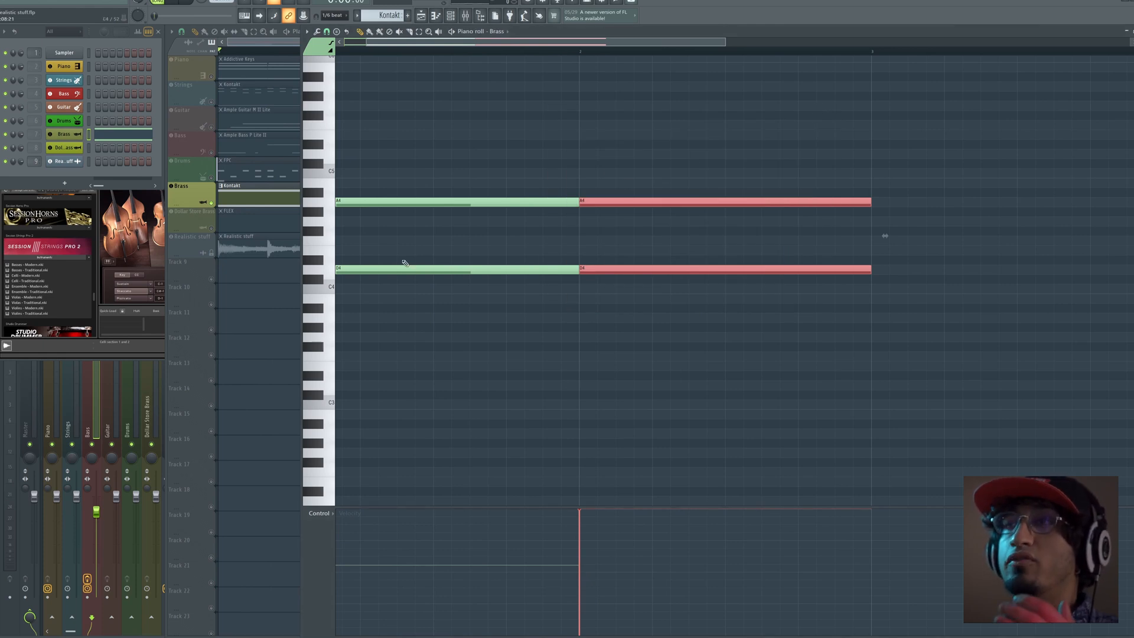
Copy all four brass notes, return to the playlist, and solo the Dollar Store Brass track.
{"action": "left_click", "coordinate": [242, 325]}
{"action": "double_click", "coordinate": [299, 205]}
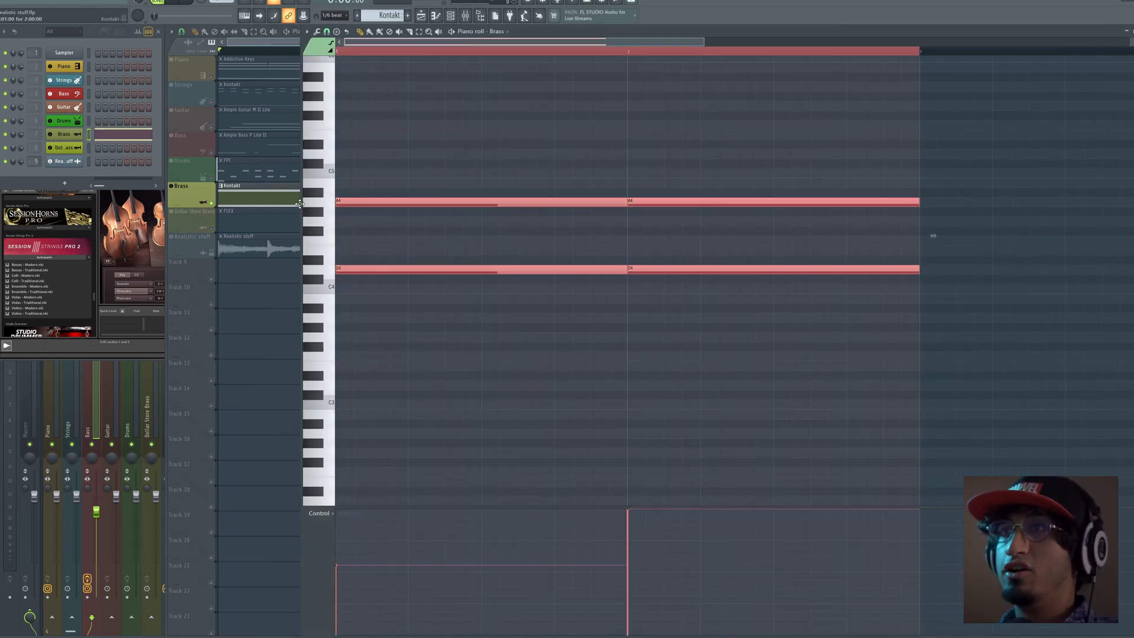
{"action": "left_click", "coordinate": [249, 228]}
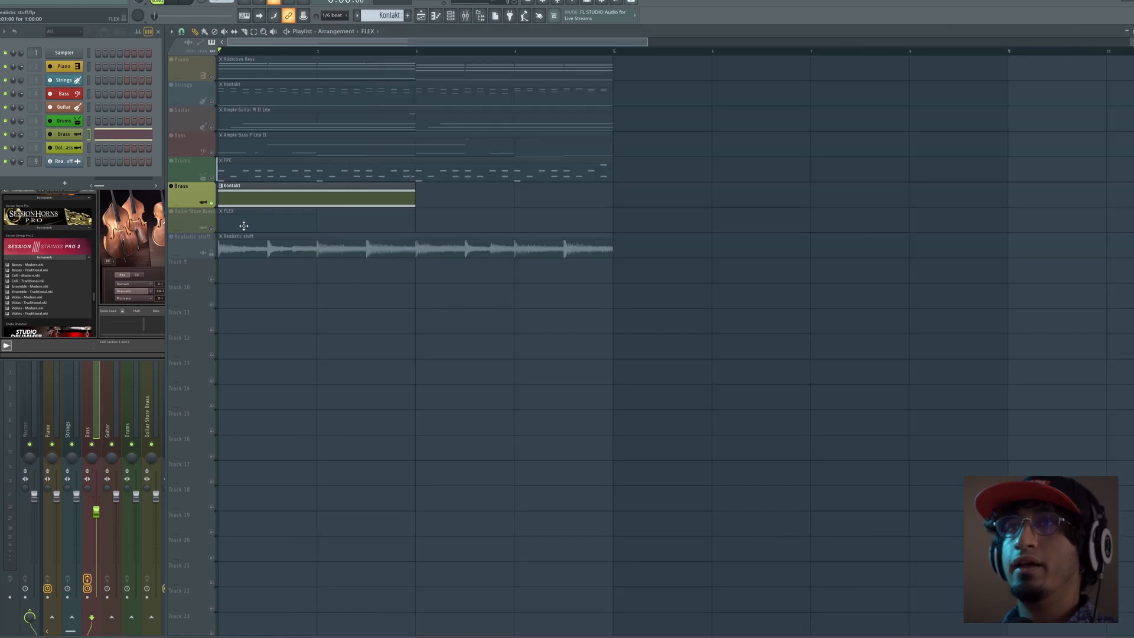
{"action": "double_click", "coordinate": [231, 228]}
{"action": "left_click", "coordinate": [218, 232]}
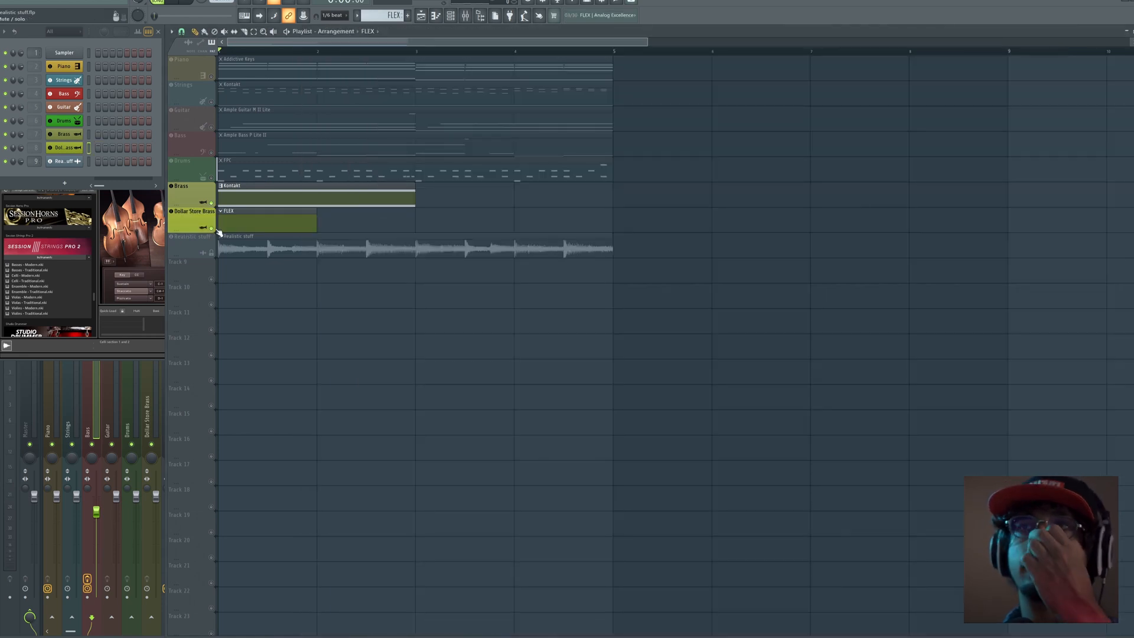
{"action": "right_click", "coordinate": [212, 227]}
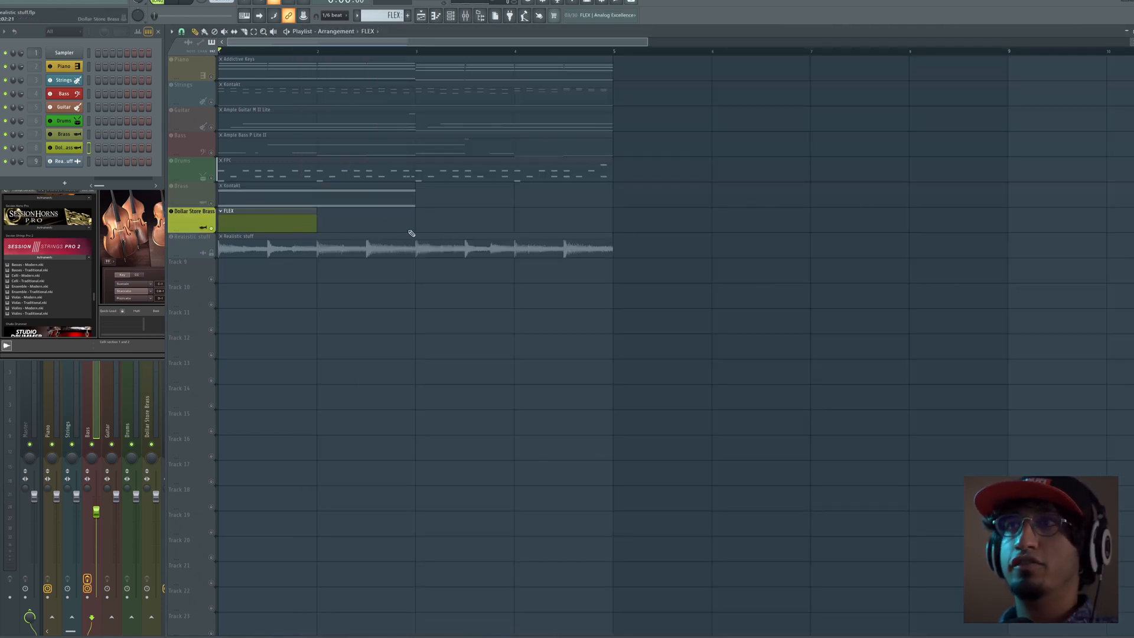
Paste the copied chords into the Dollar Store Brass clip's empty notes and play them.
{"action": "double_click", "coordinate": [288, 230]}
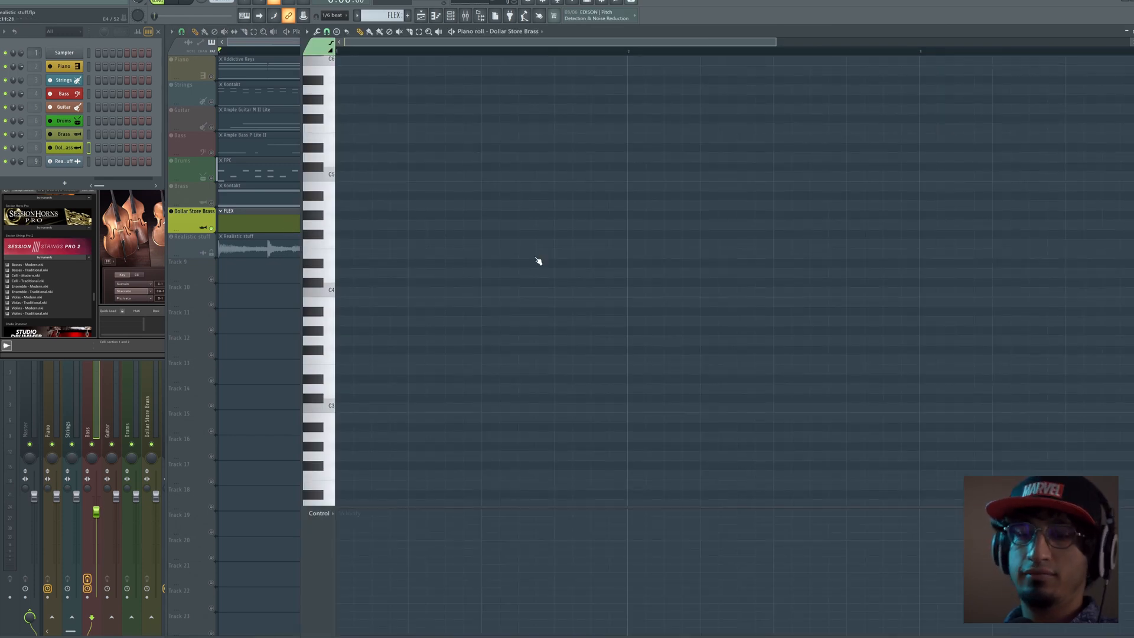
{"action": "key", "text": "ctrl+v"}
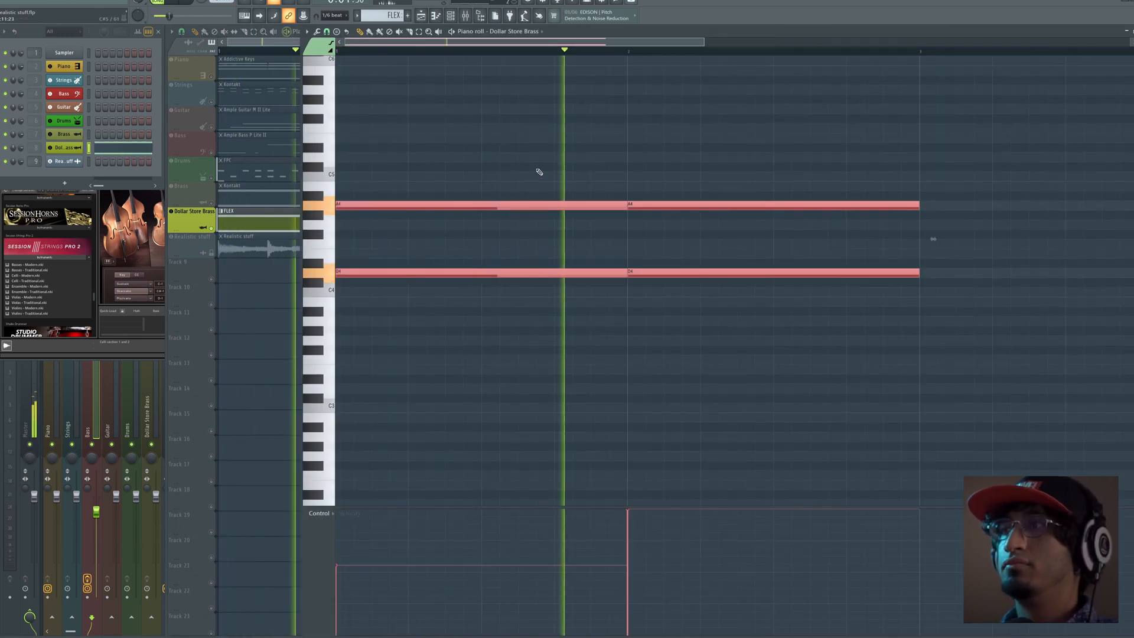
{"action": "key", "text": "space"}
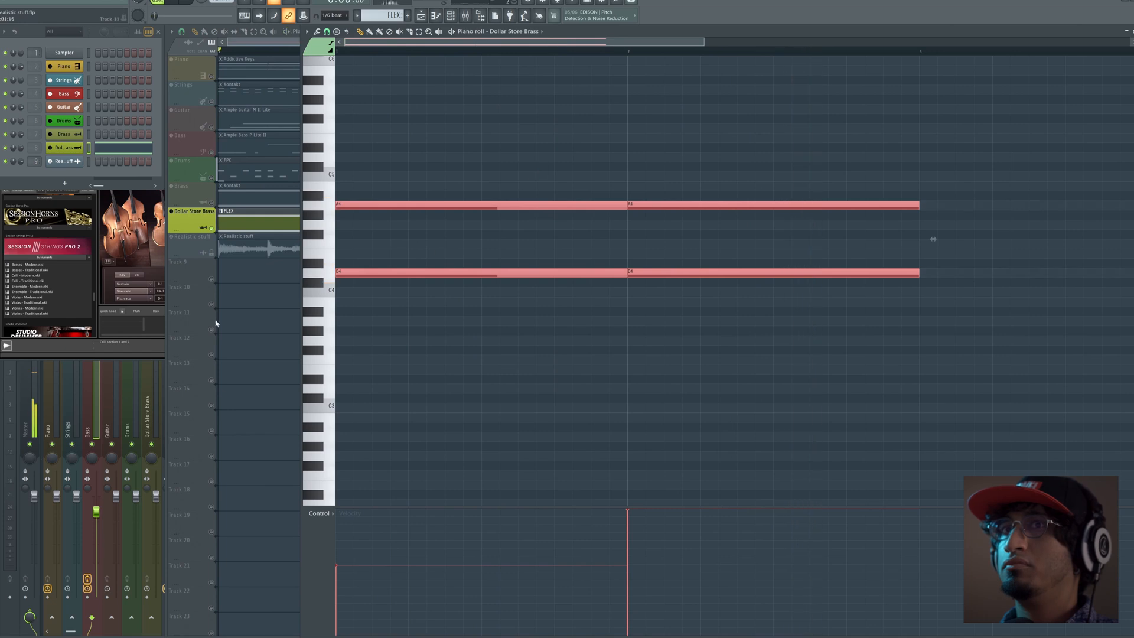
Open the mixer, play the Dollar Store Brass part, and select Insert 8, which carries its signal.
{"action": "left_click", "coordinate": [142, 350]}
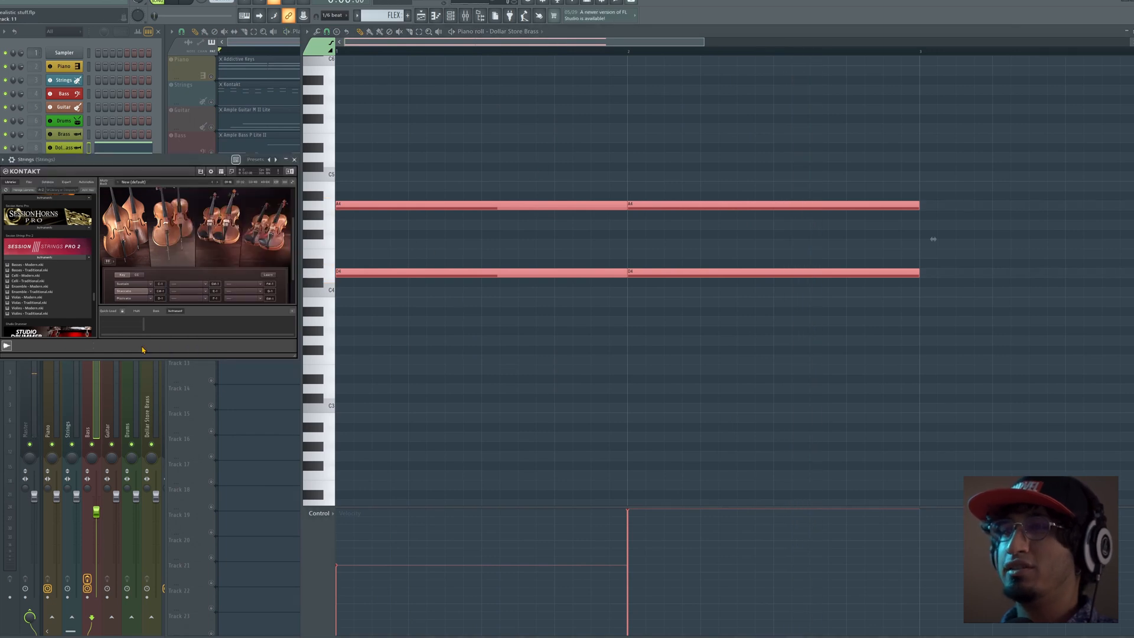
{"action": "key", "text": "F9"}
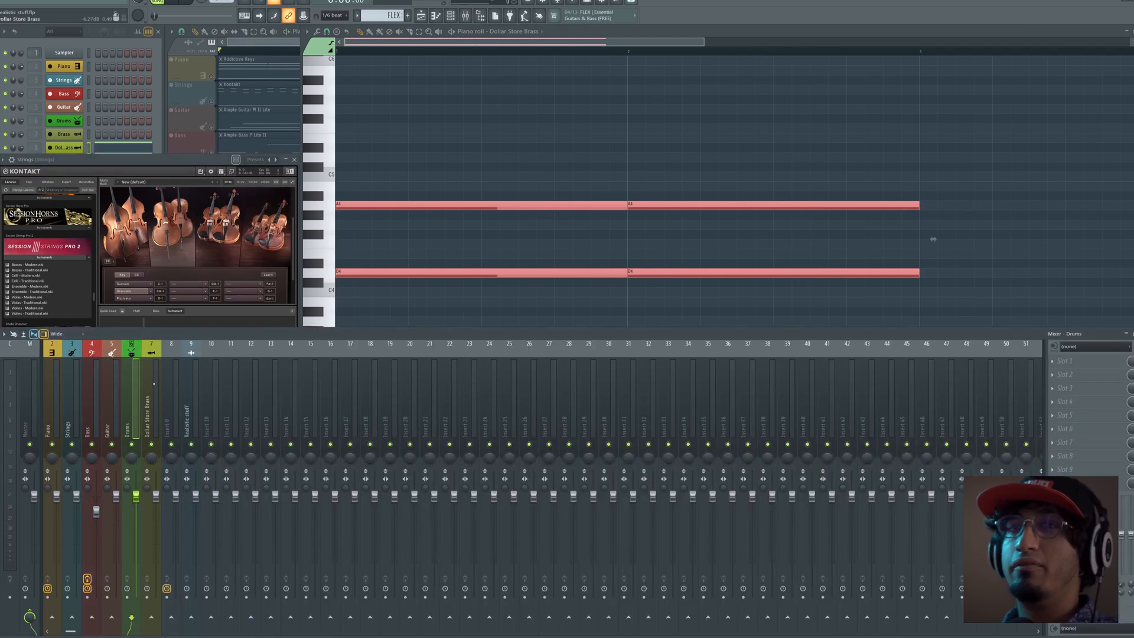
{"action": "key", "text": "space"}
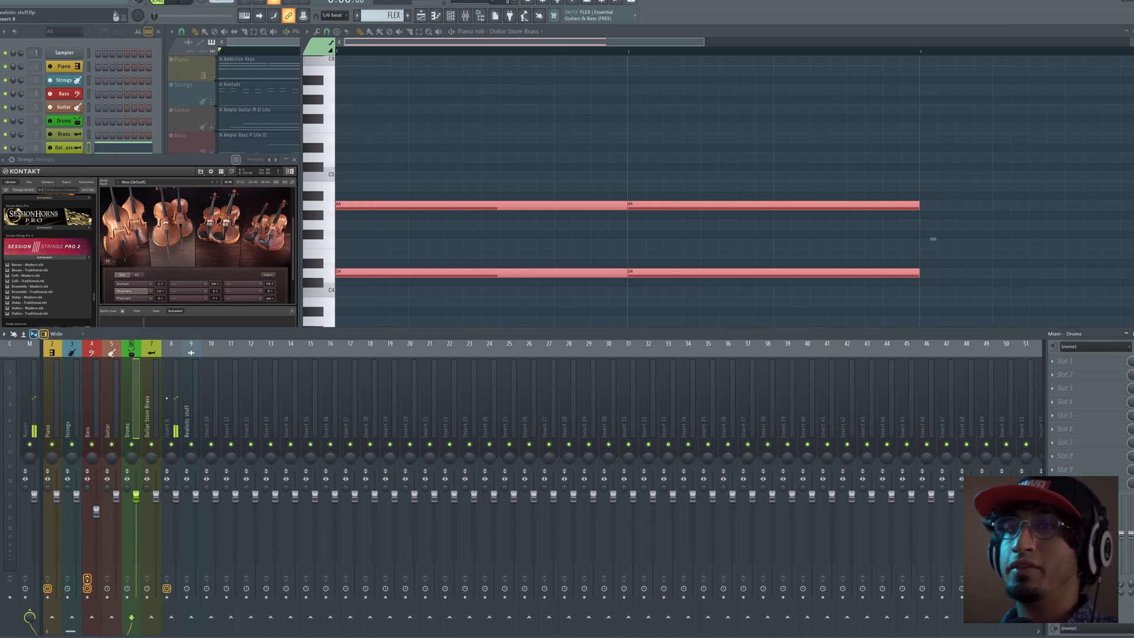
{"action": "left_click", "coordinate": [172, 399]}
{"action": "key", "text": "space"}
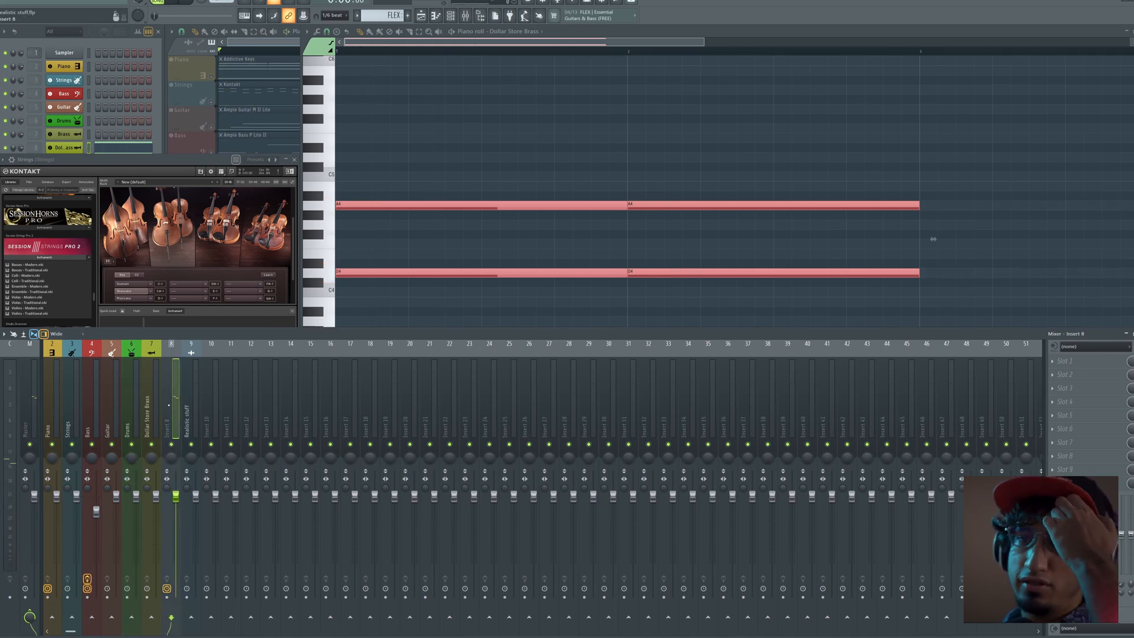
Load Maximus into the first effect slot of Insert 8 and move its window clear of the Strings instrument.
{"action": "left_click", "coordinate": [1090, 367]}
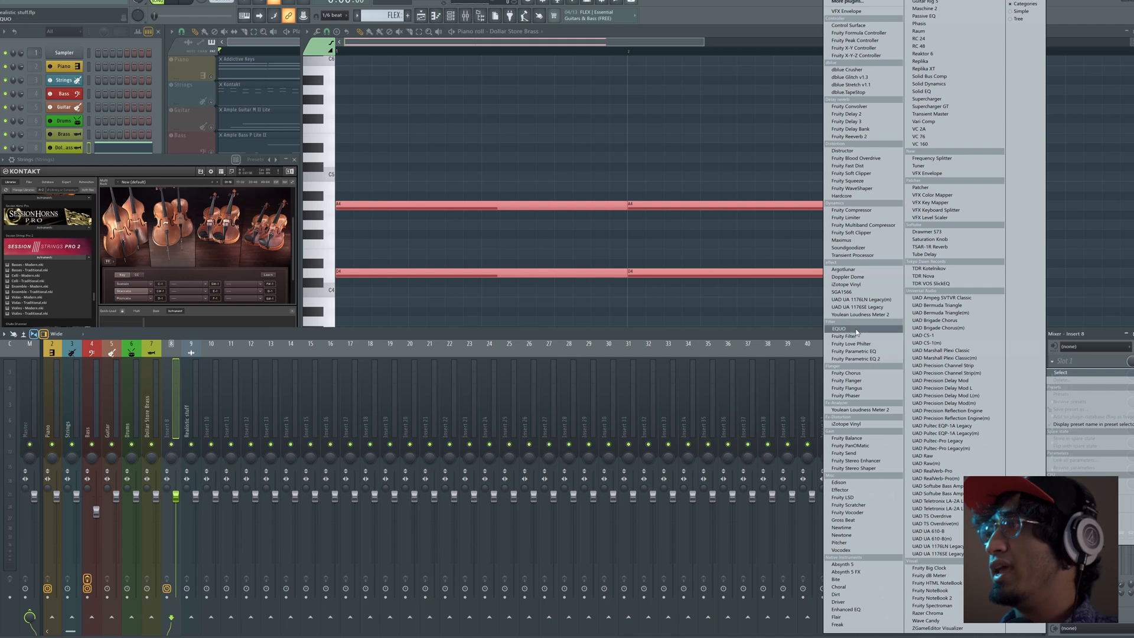
{"action": "left_click", "coordinate": [856, 240]}
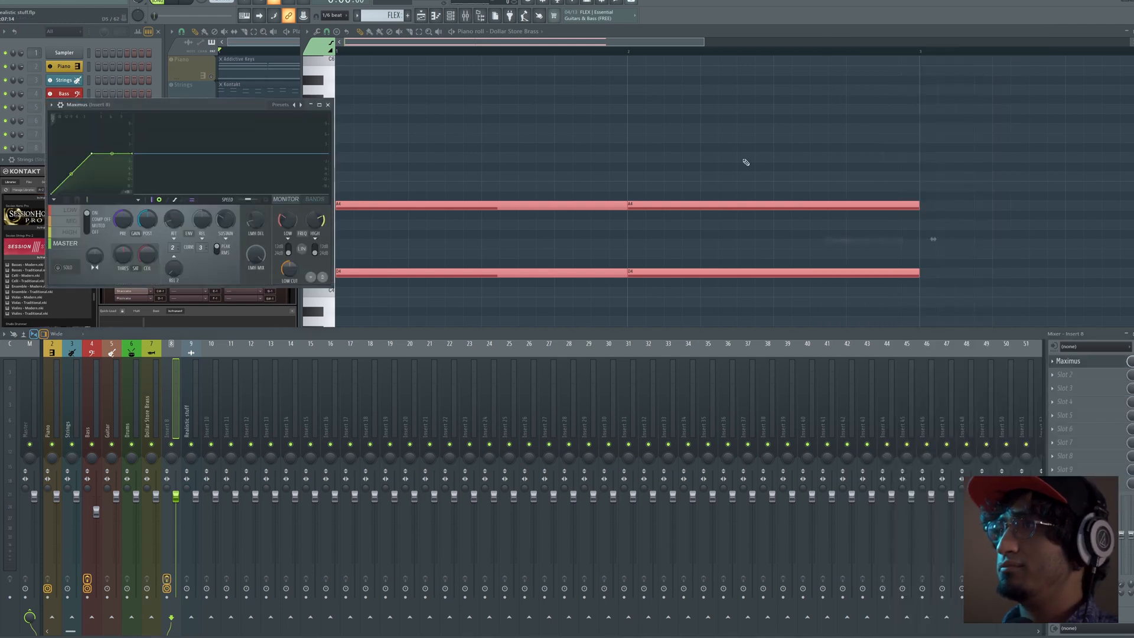
{"action": "left_click_drag", "start_coordinate": [196, 108], "coordinate": [408, 102]}
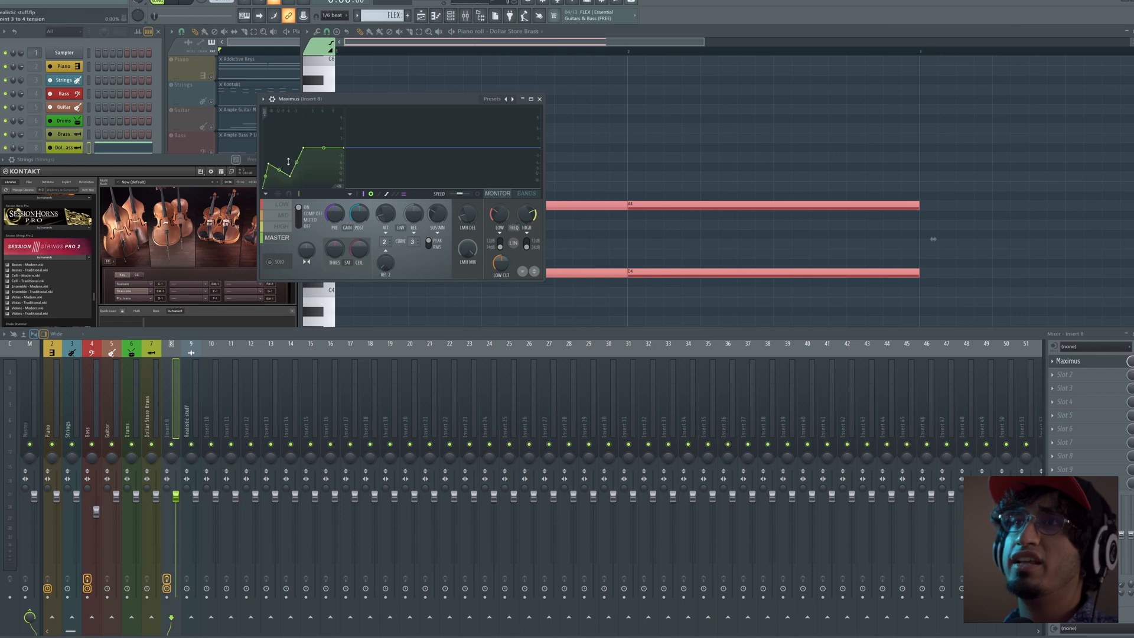
Try a dipped curve with a steep rise on Maximus's master band and play the brass through it.
{"action": "right_click", "coordinate": [291, 175]}
{"action": "left_click", "coordinate": [304, 170]}
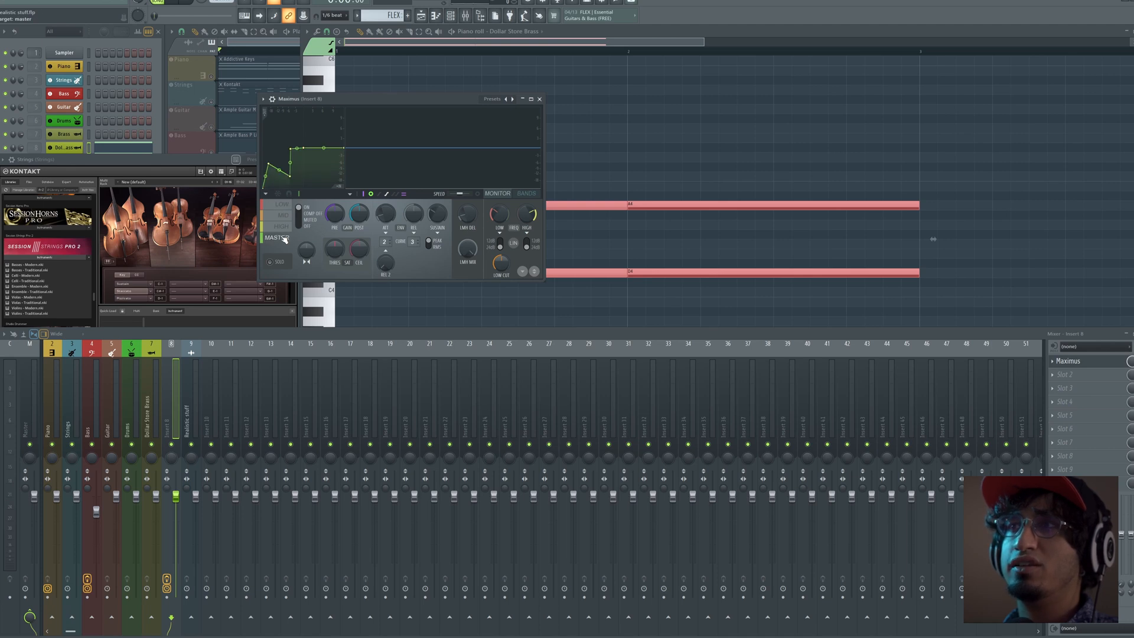
{"action": "key", "text": "space"}
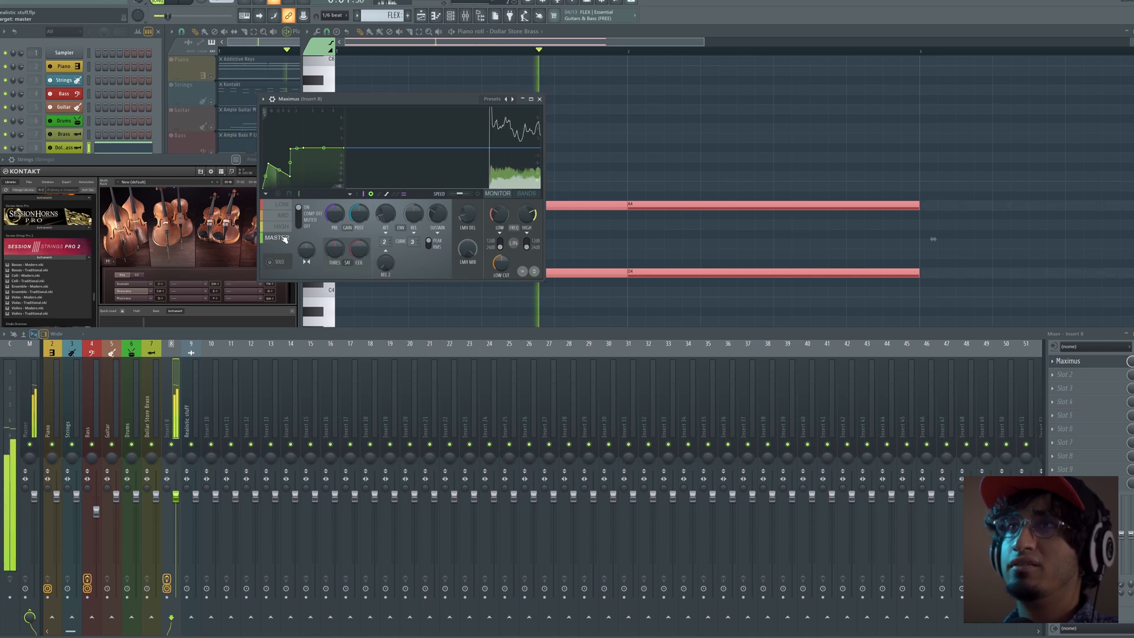
{"action": "left_click_drag", "start_coordinate": [290, 176], "coordinate": [279, 174]}
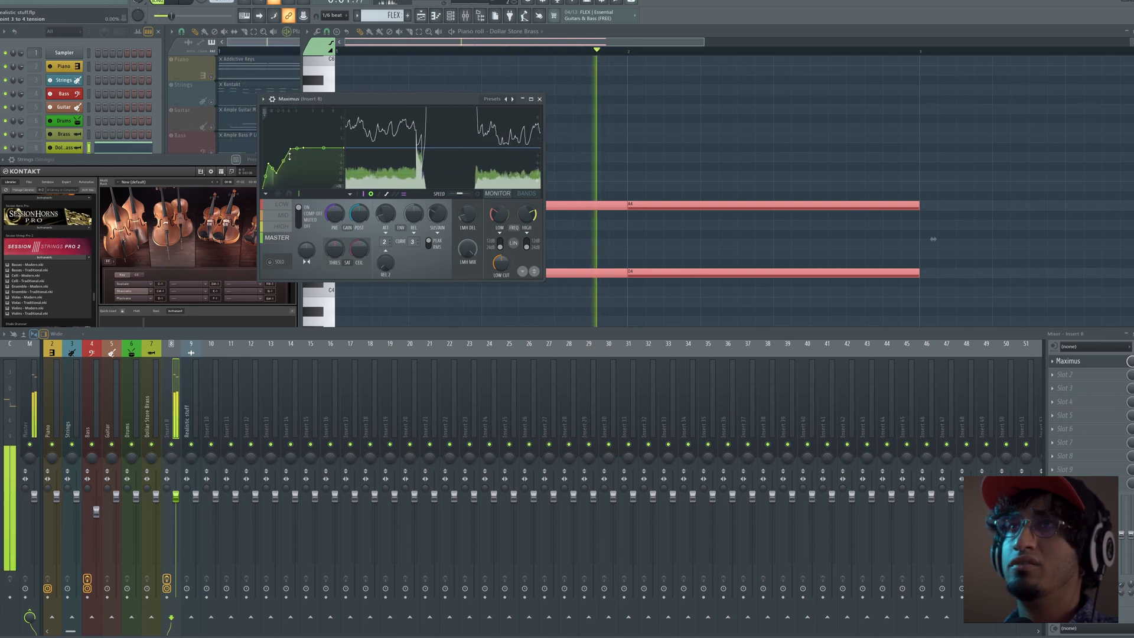
{"action": "key", "text": "space"}
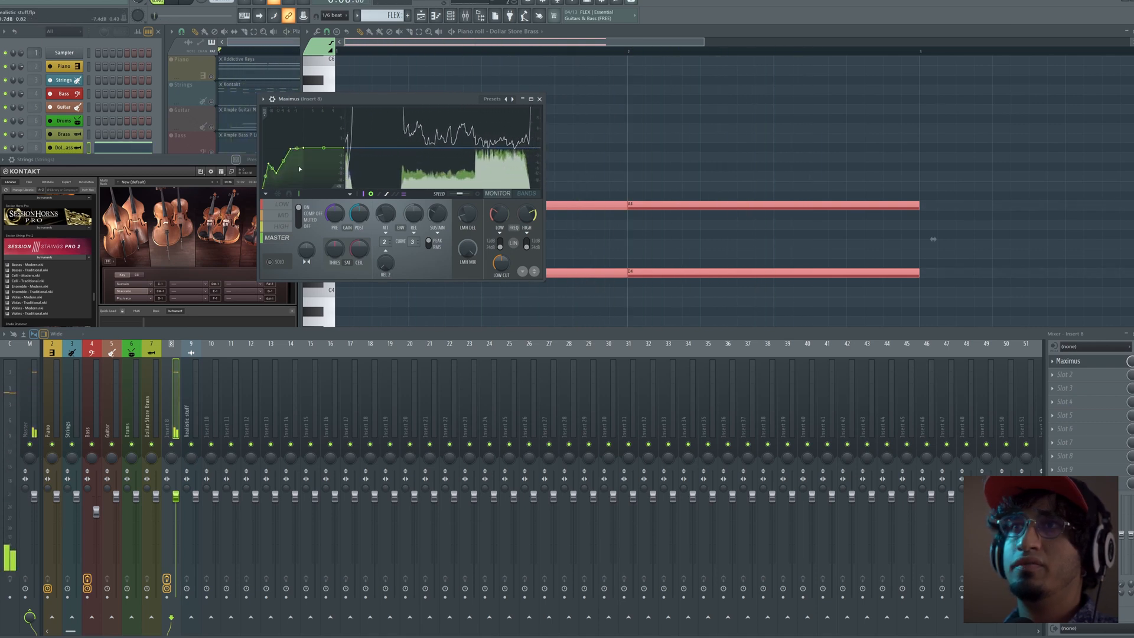
Smooth out the dip in the master band's curve and remove its added points.
{"action": "left_click_drag", "start_coordinate": [281, 173], "coordinate": [285, 179]}
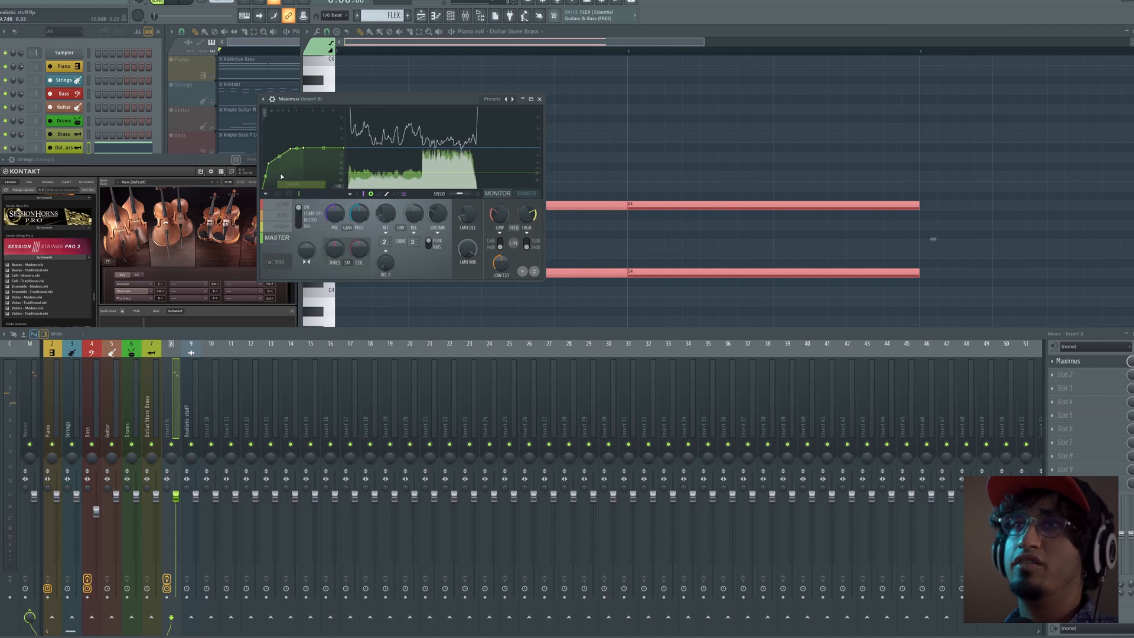
{"action": "right_click", "coordinate": [270, 164]}
{"action": "left_click", "coordinate": [281, 173]}
{"action": "right_click", "coordinate": [291, 149]}
{"action": "left_click", "coordinate": [301, 160]}
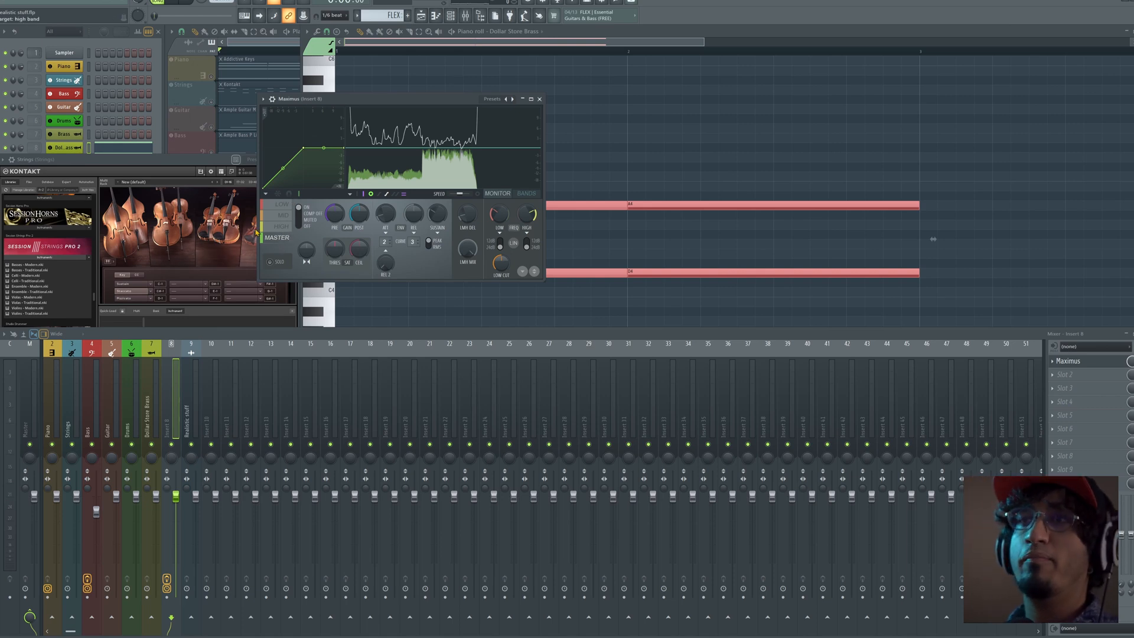
Select Maximus's High band and play the brass while raising the band's pre gain.
{"action": "left_click", "coordinate": [287, 229]}
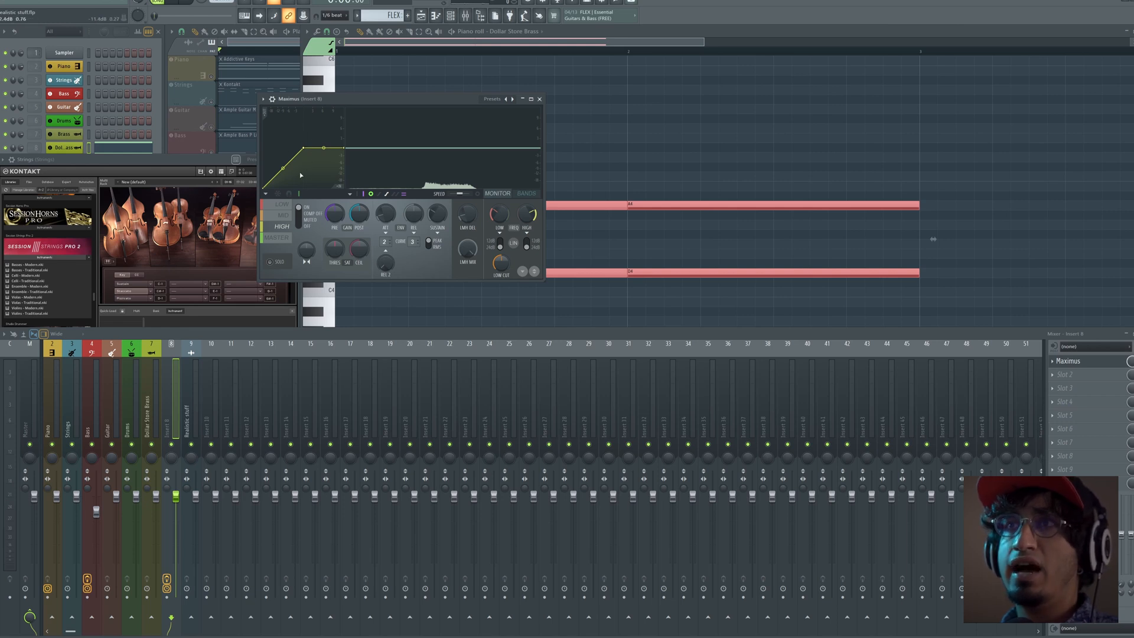
{"action": "key", "text": "space"}
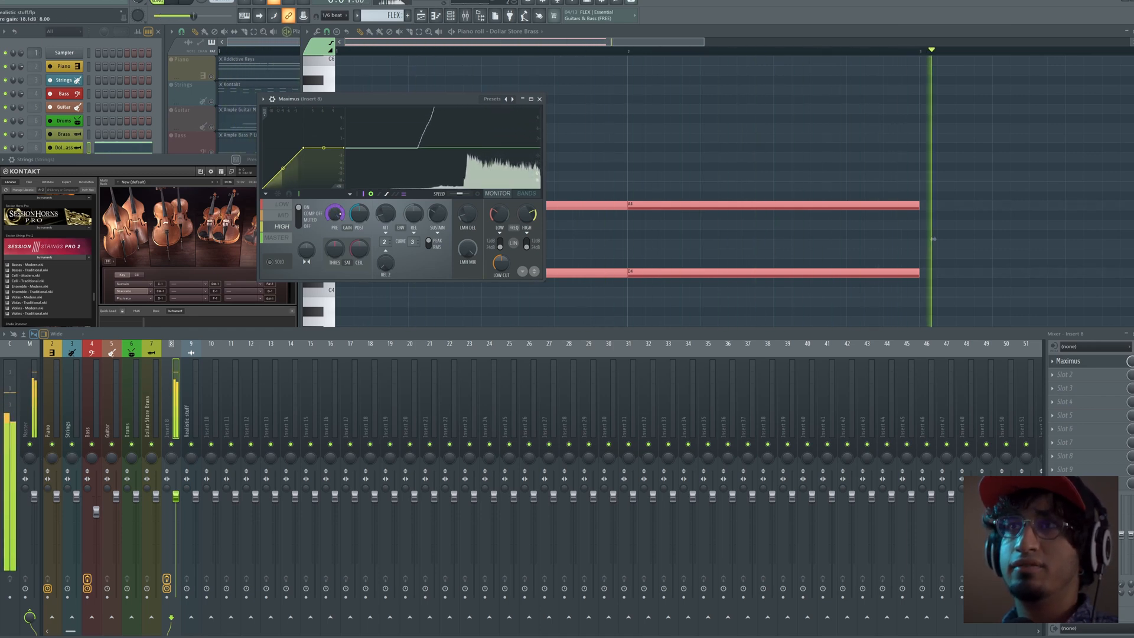
{"action": "key", "text": "space"}
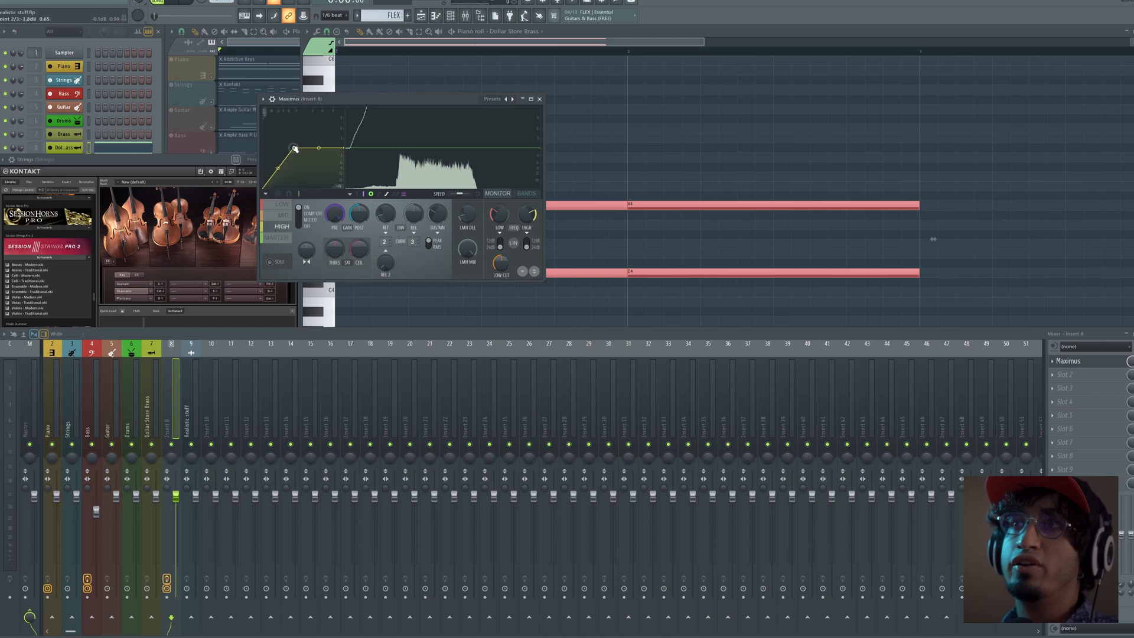
Bend the lower segment of the High band's curve in Maximus downward and play the brass through it.
{"action": "key", "text": "space"}
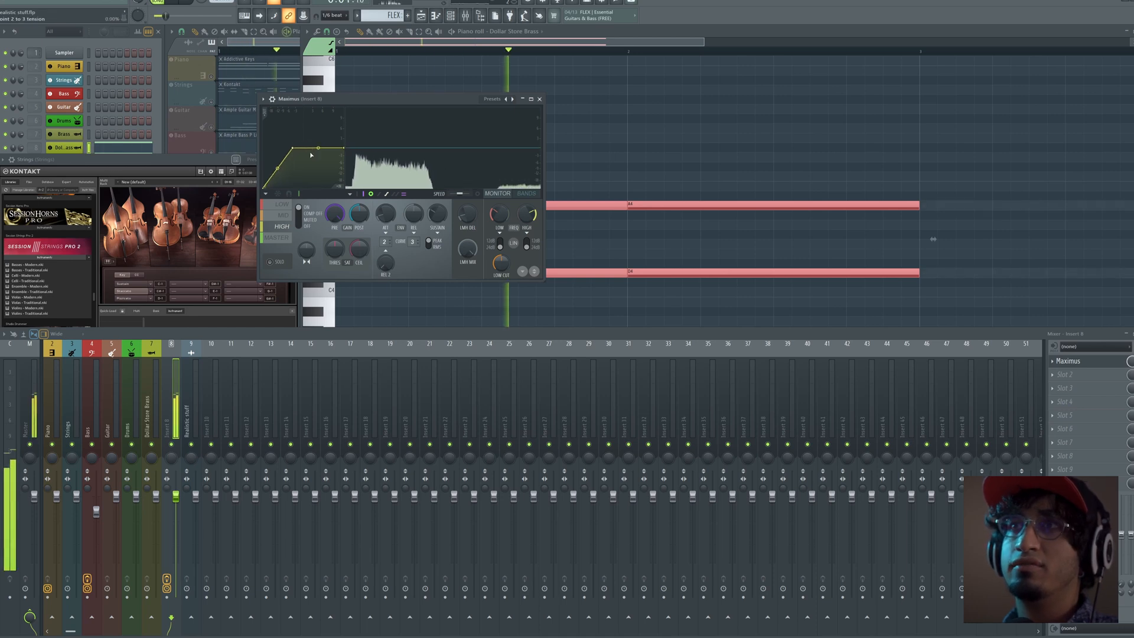
{"action": "key", "text": "space"}
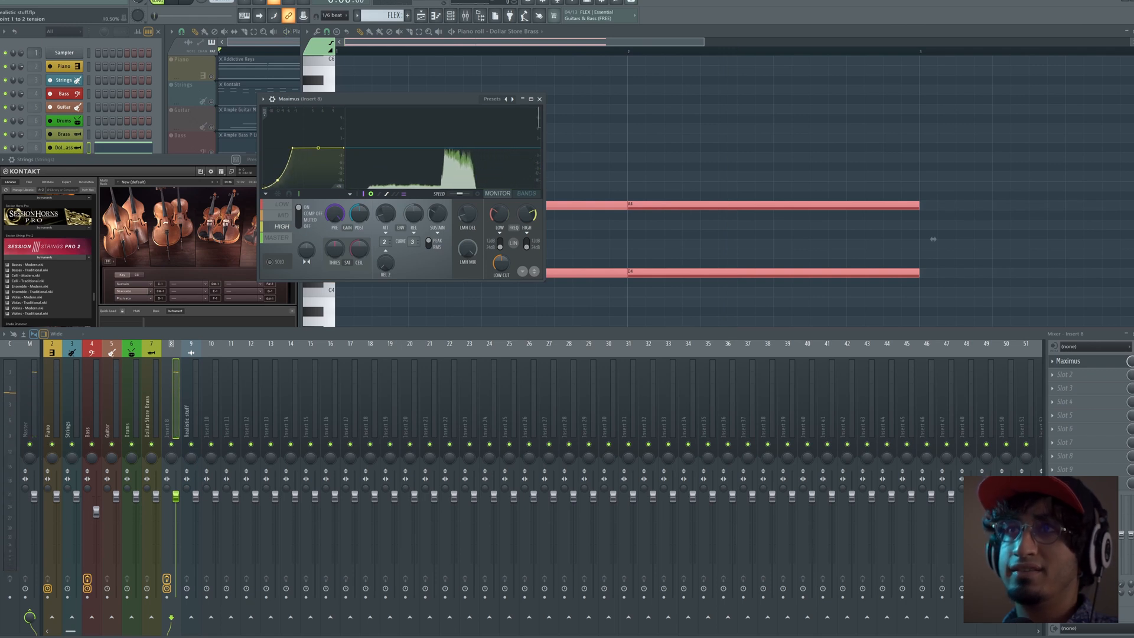
{"action": "key", "text": "space"}
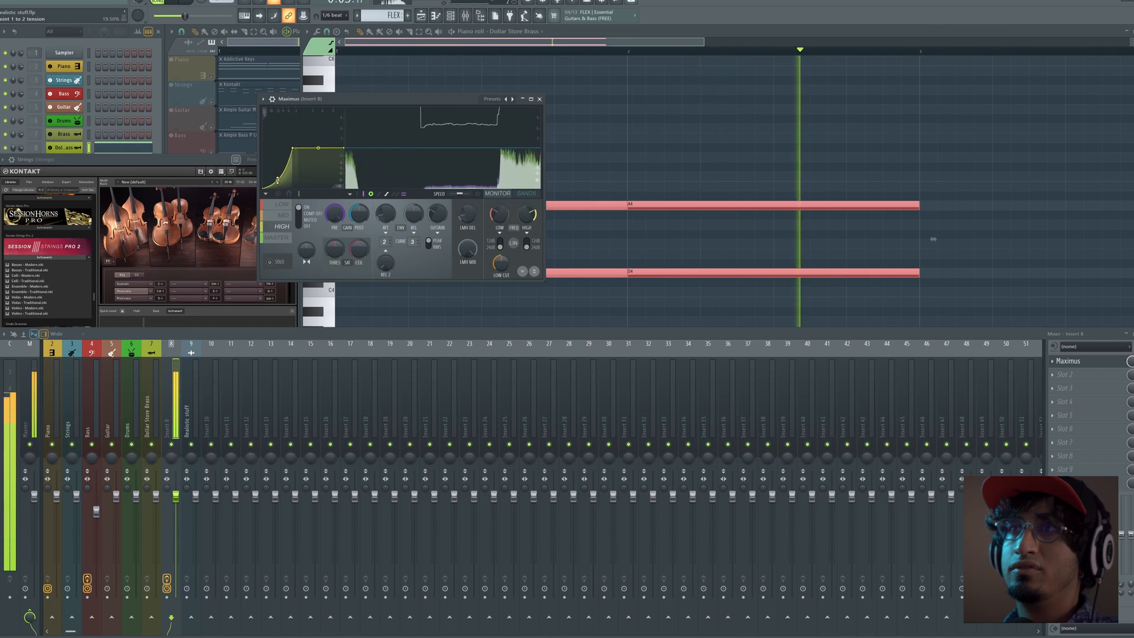
Lower the High band's post gain to about -11.0 dB while playing the sustained brass chords.
{"action": "key", "text": "space"}
{"action": "left_click_drag", "start_coordinate": [359, 214], "coordinate": [359, 226]}
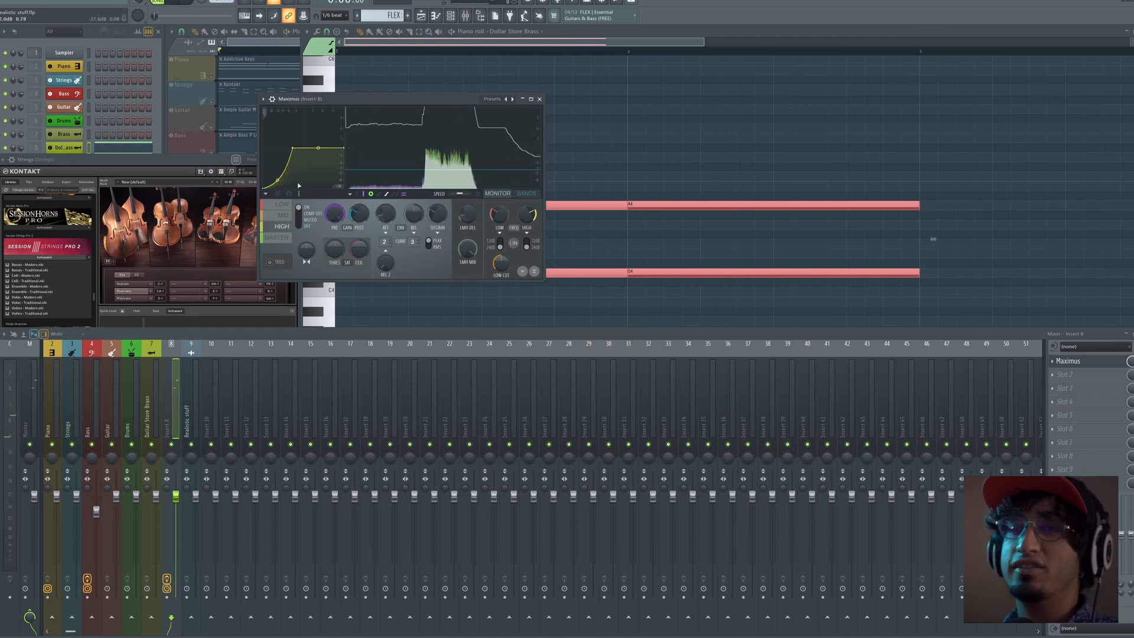
{"action": "key", "text": "space"}
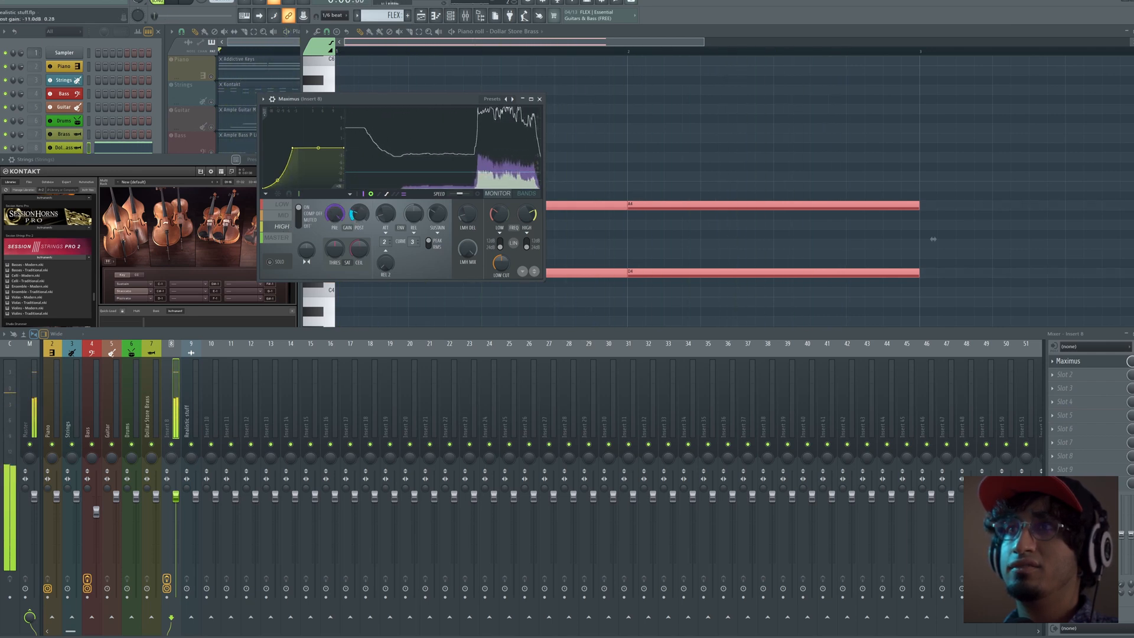
{"action": "left_click_drag", "start_coordinate": [359, 214], "coordinate": [335, 221]}
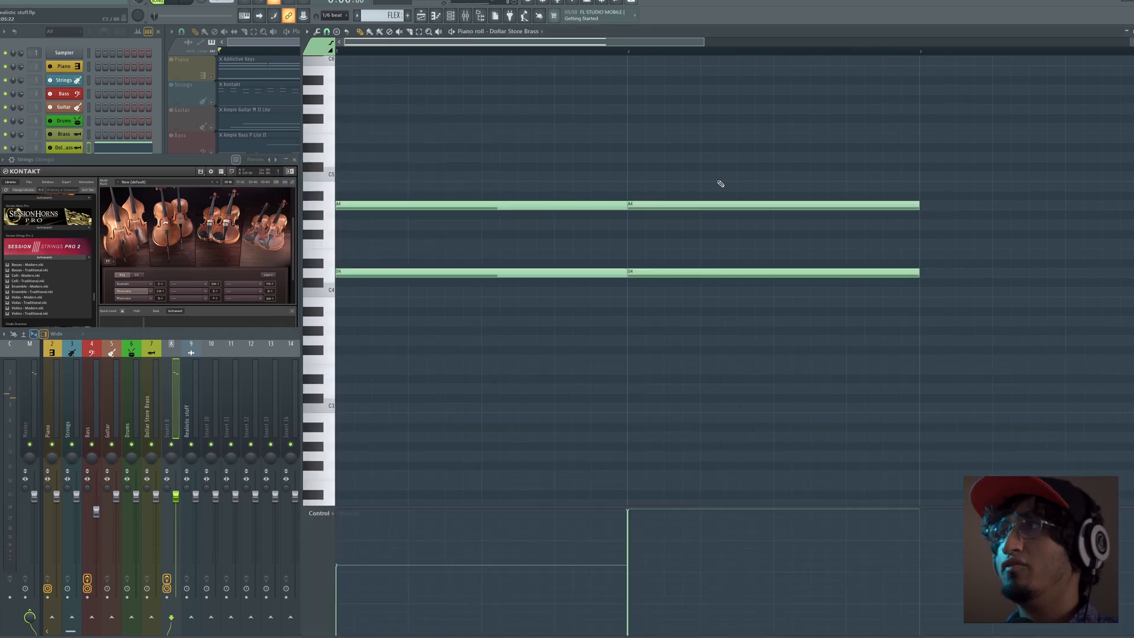
Replace the first sustained brass chord with two short, softer A4 and D4 chords.
{"action": "left_click_drag", "start_coordinate": [527, 172], "coordinate": [360, 271]}
{"action": "key", "text": "space"}
{"action": "key", "text": "space"}
{"action": "left_click", "coordinate": [384, 273]}
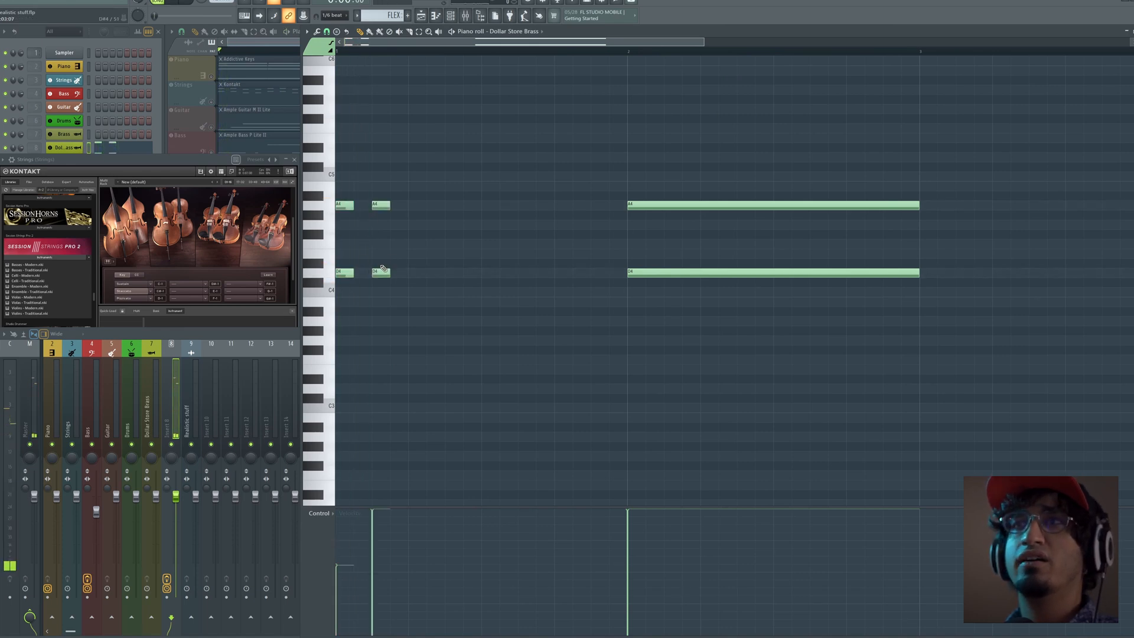
{"action": "right_click", "coordinate": [381, 205]}
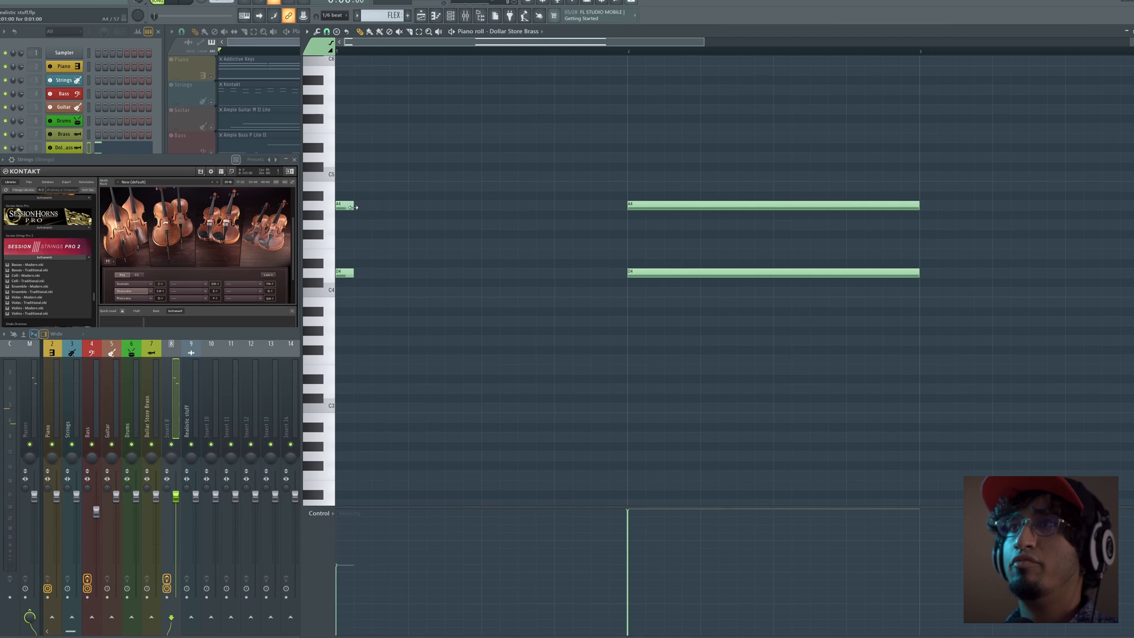
{"action": "left_click", "coordinate": [378, 213]}
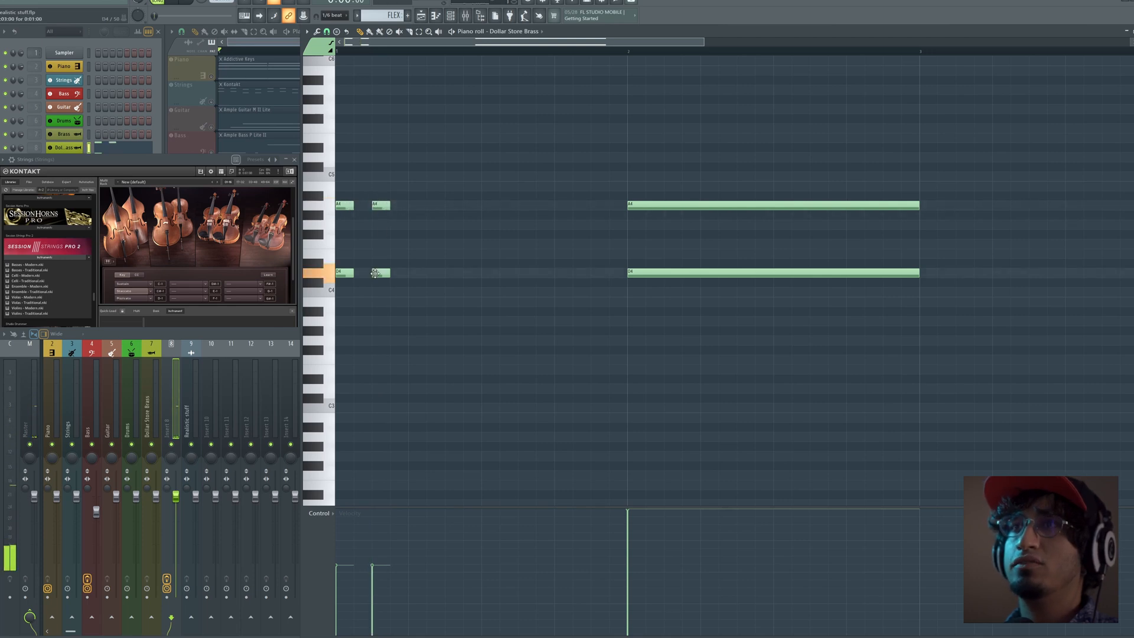
Load the Full Brass Staccato preset from Essential Winds into the Dollar Store Brass FLEX and return to its notes.
{"action": "left_click", "coordinate": [68, 148]}
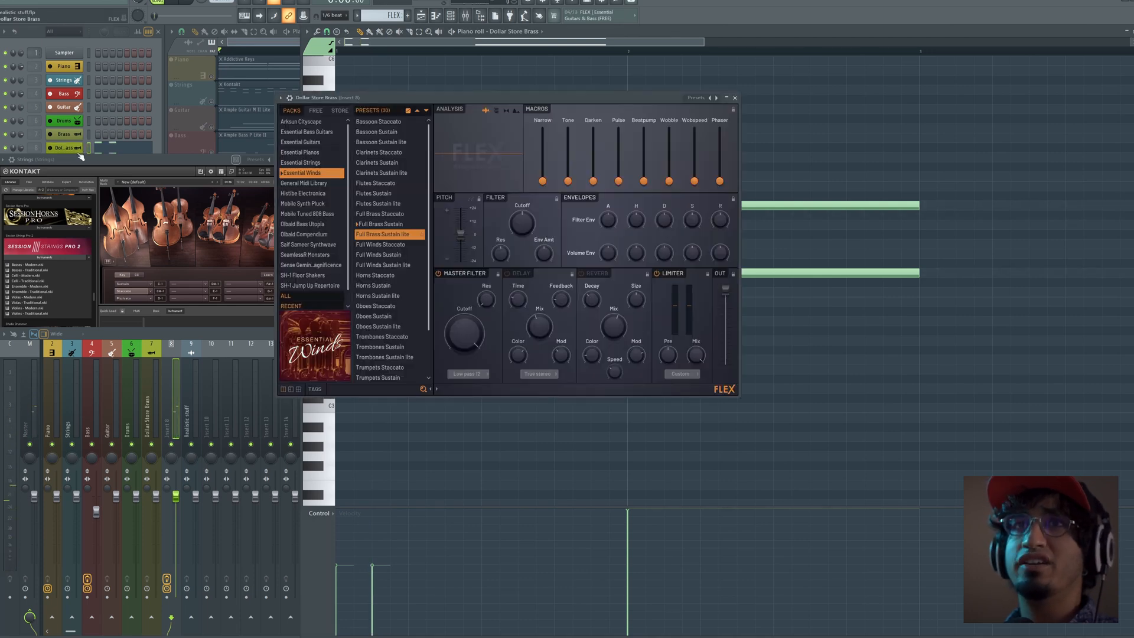
{"action": "left_click", "coordinate": [395, 214]}
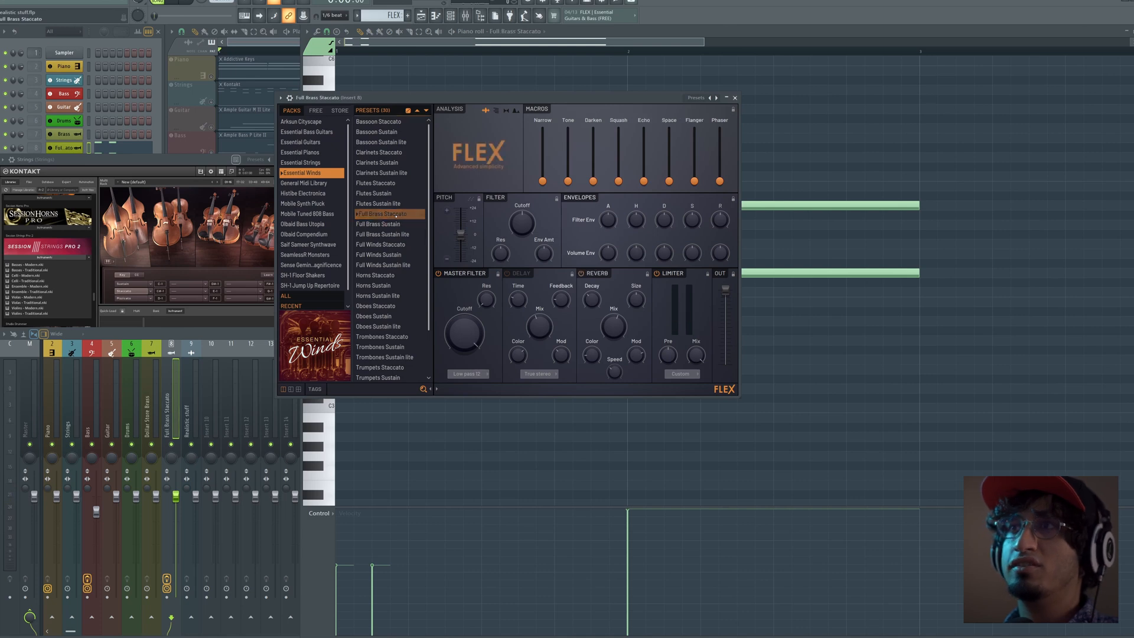
{"action": "key", "text": "space"}
{"action": "left_click", "coordinate": [441, 81]}
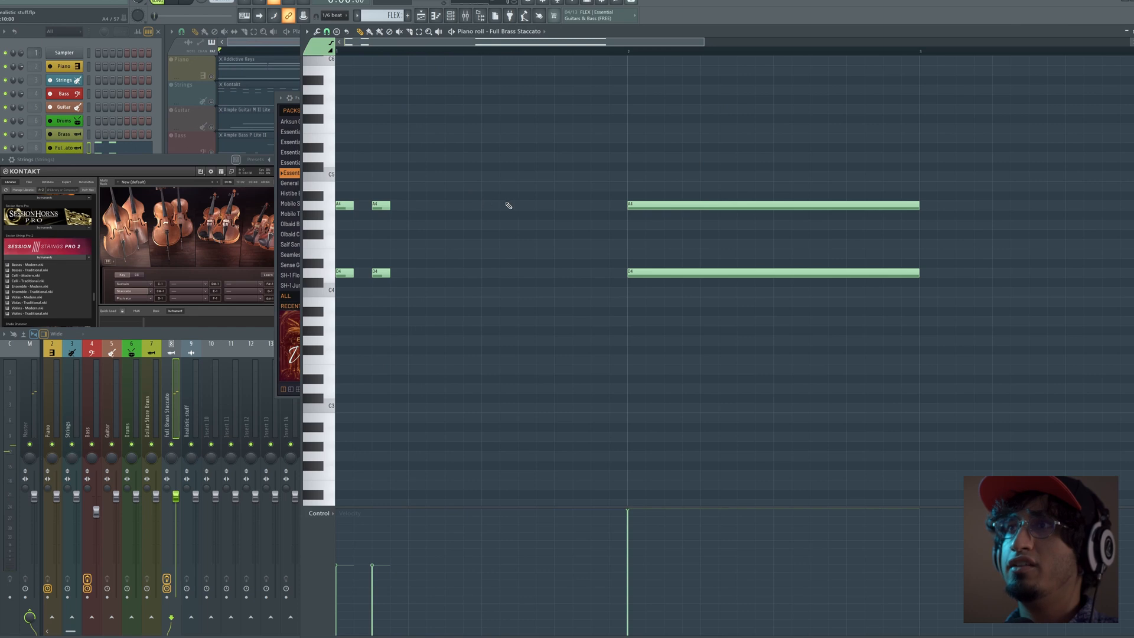
Fill the rest of the first bar with evenly spaced short A4 and D4 notes.
{"action": "left_click", "coordinate": [413, 205]}
{"action": "left_click", "coordinate": [449, 206]}
{"action": "left_click", "coordinate": [486, 206]}
{"action": "left_click", "coordinate": [522, 205]}
{"action": "left_click", "coordinate": [558, 206]}
{"action": "left_click", "coordinate": [595, 206]}
{"action": "left_click", "coordinate": [416, 272]}
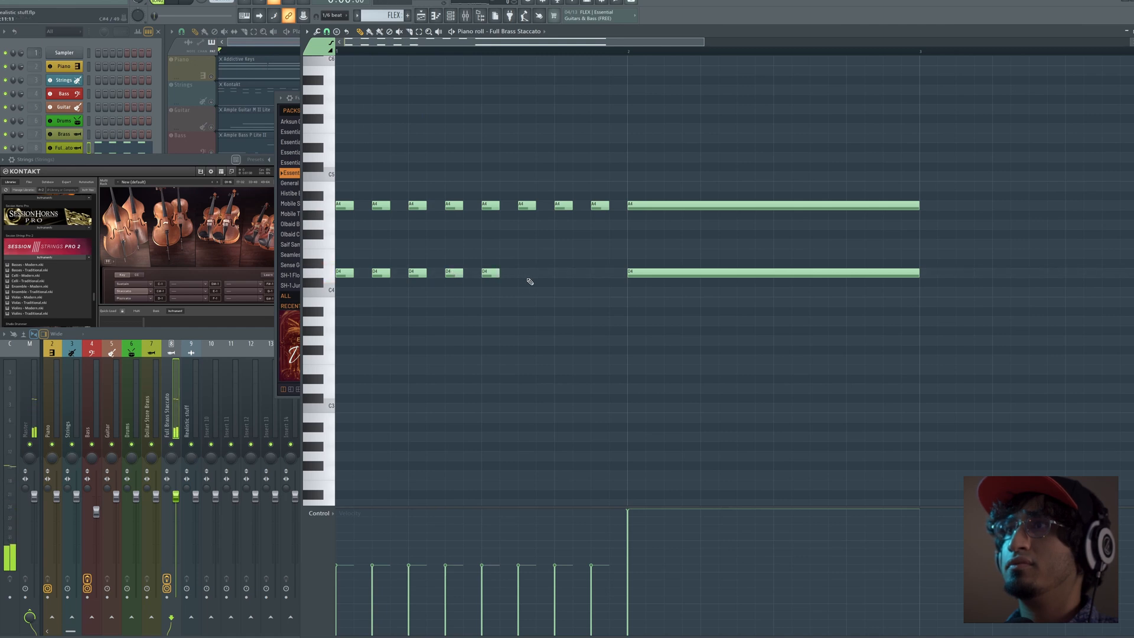
{"action": "left_click", "coordinate": [596, 273]}
Delete the sustained A4 and D4 notes from the second bar and play the staccato pattern.
{"action": "right_click", "coordinate": [721, 272]}
{"action": "right_click", "coordinate": [714, 205]}
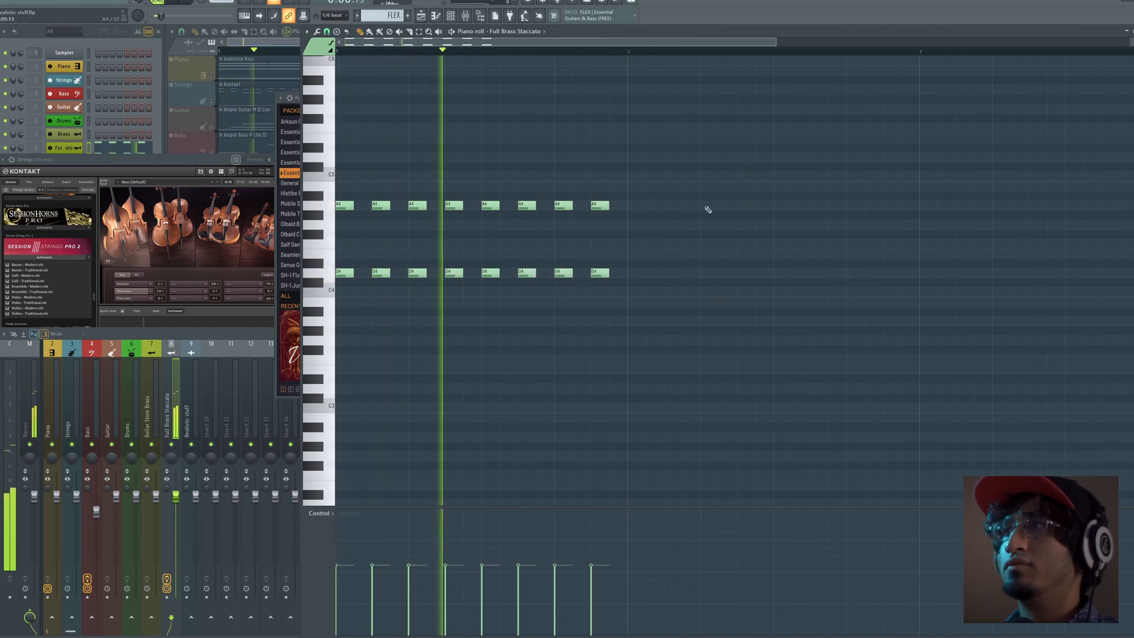
{"action": "key", "text": "space"}
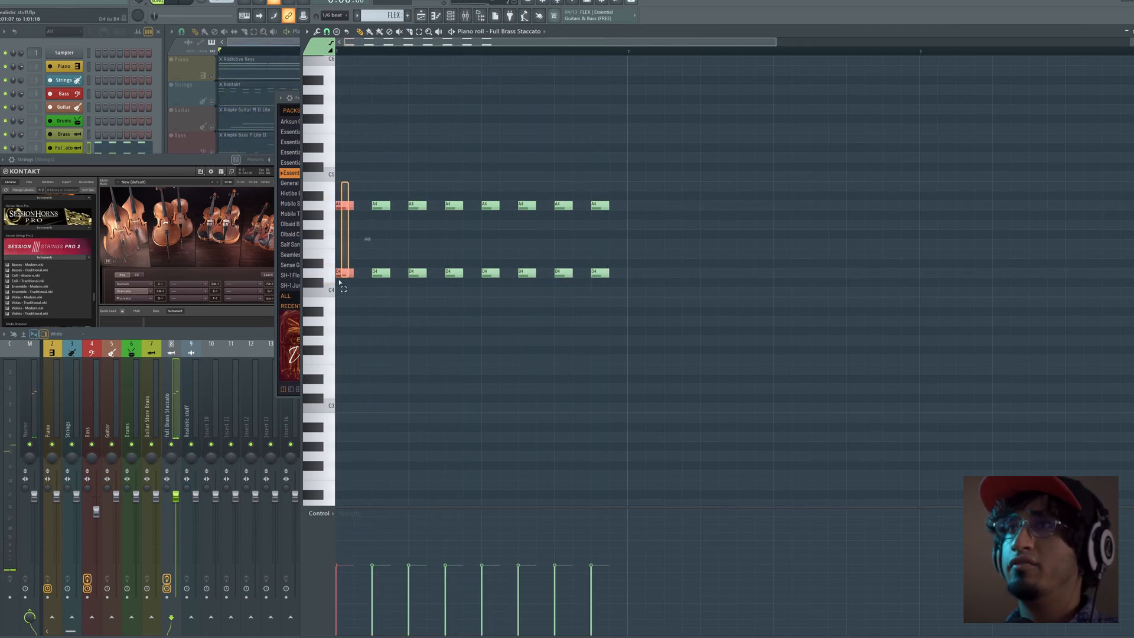
Raise the velocity of the first and fifth staccato chords as accents and play the pattern.
{"action": "left_click", "coordinate": [198, 336]}
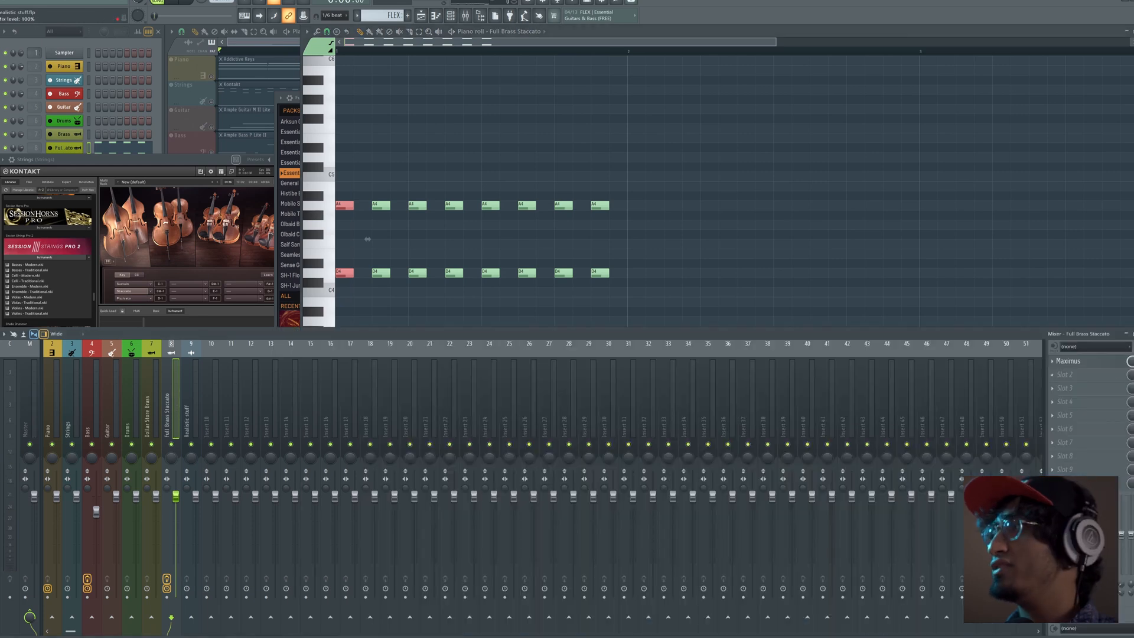
{"action": "left_click", "coordinate": [790, 248], "text": "ctrl"}
{"action": "key", "text": "space"}
{"action": "key", "text": "space"}
{"action": "left_click_drag", "start_coordinate": [363, 182], "coordinate": [341, 286]}
{"action": "left_click_drag", "start_coordinate": [426, 183], "coordinate": [420, 270]}
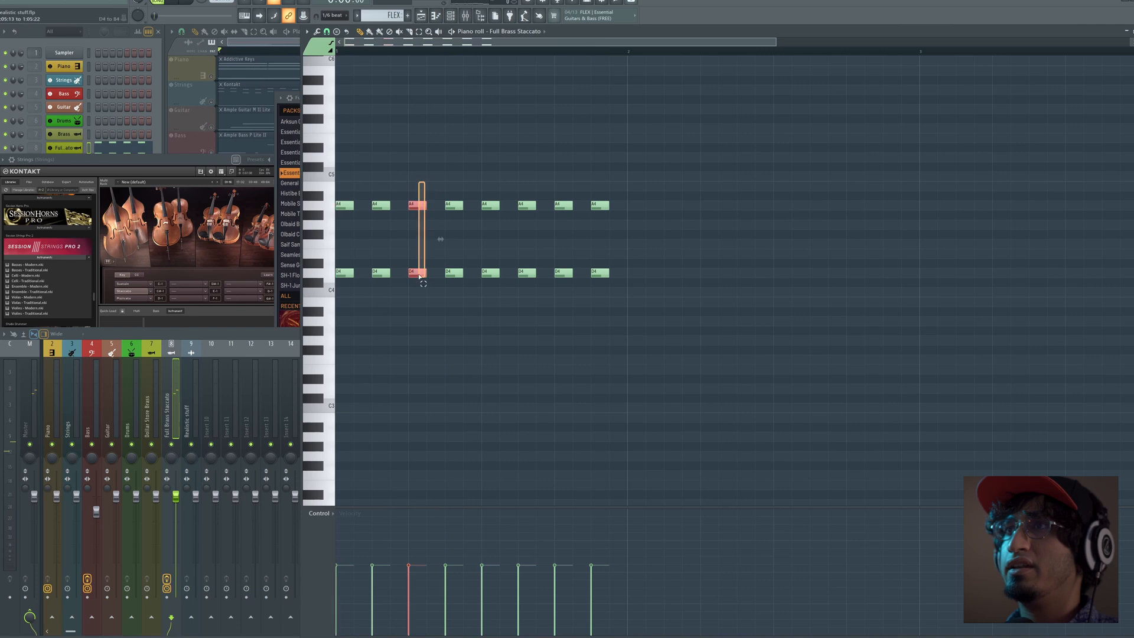
{"action": "left_click_drag", "start_coordinate": [507, 181], "coordinate": [480, 306]}
{"action": "key", "text": "space"}
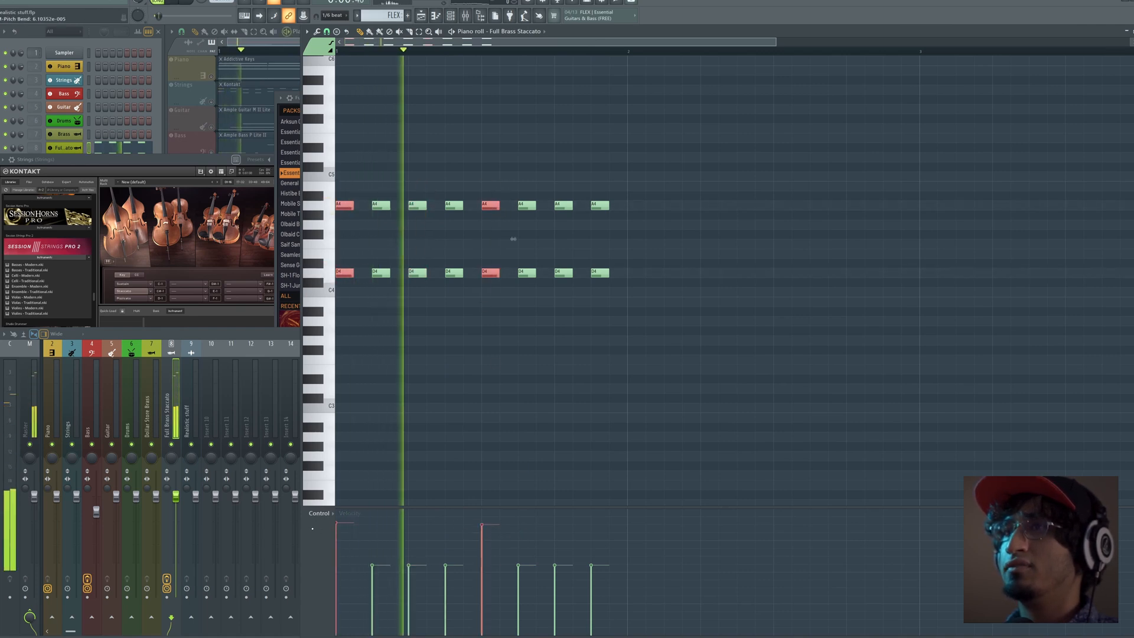
Select the Full Brass Staccato mixer track and listen to the accented pattern through it.
{"action": "left_click", "coordinate": [250, 344]}
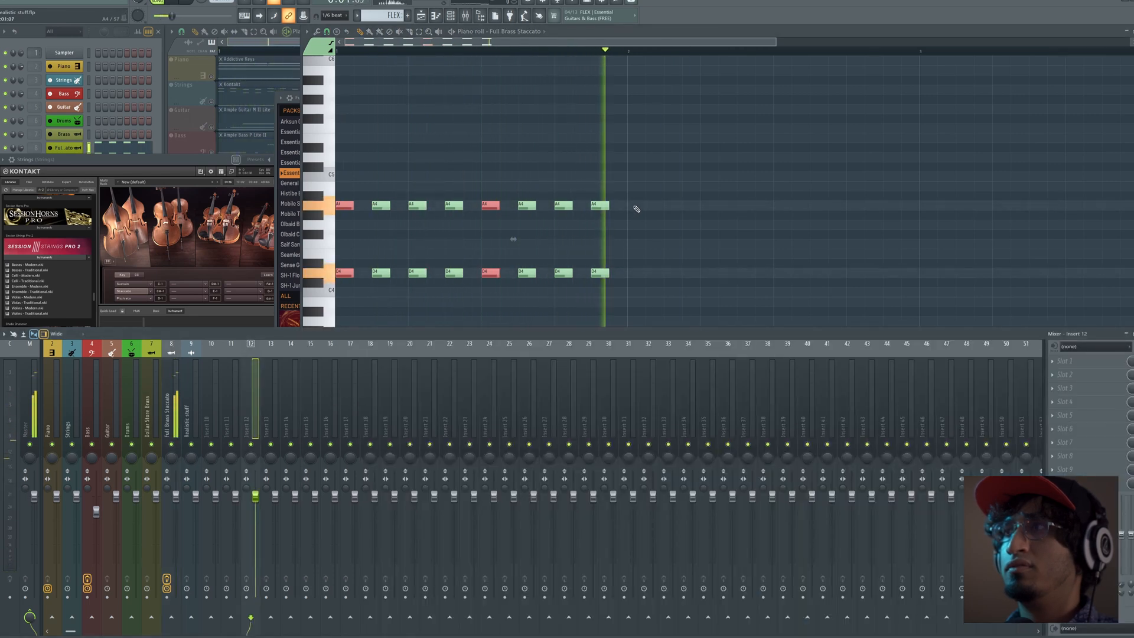
{"action": "key", "text": "space"}
{"action": "left_click", "coordinate": [187, 409]}
{"action": "key", "text": "space"}
{"action": "key", "text": "space"}
{"action": "left_click", "coordinate": [175, 404]}
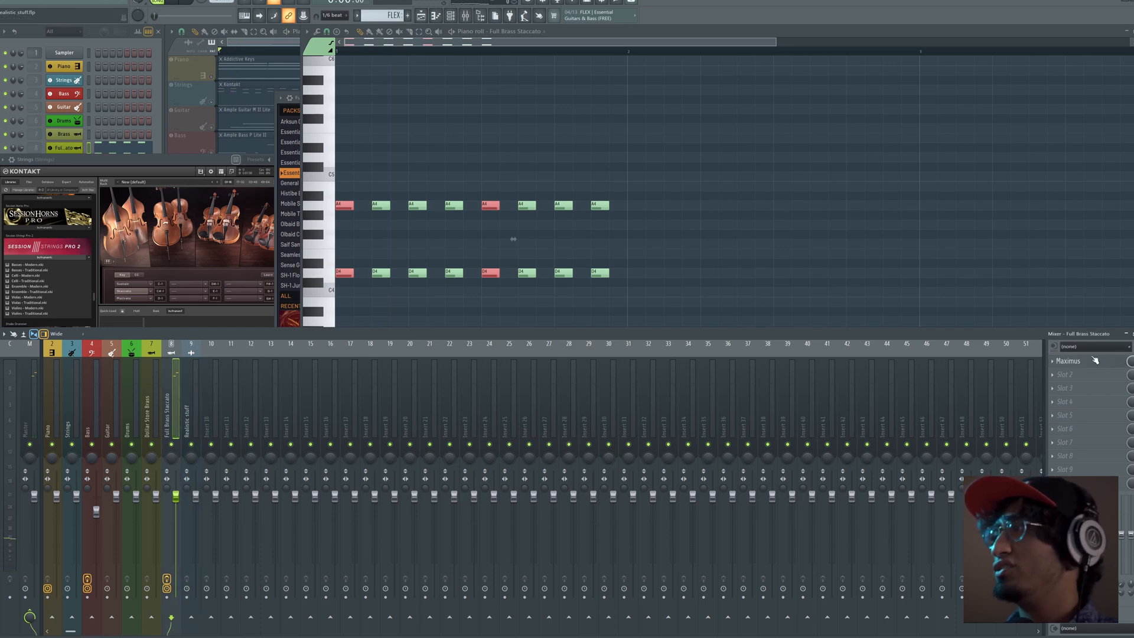
{"action": "key", "text": "space"}
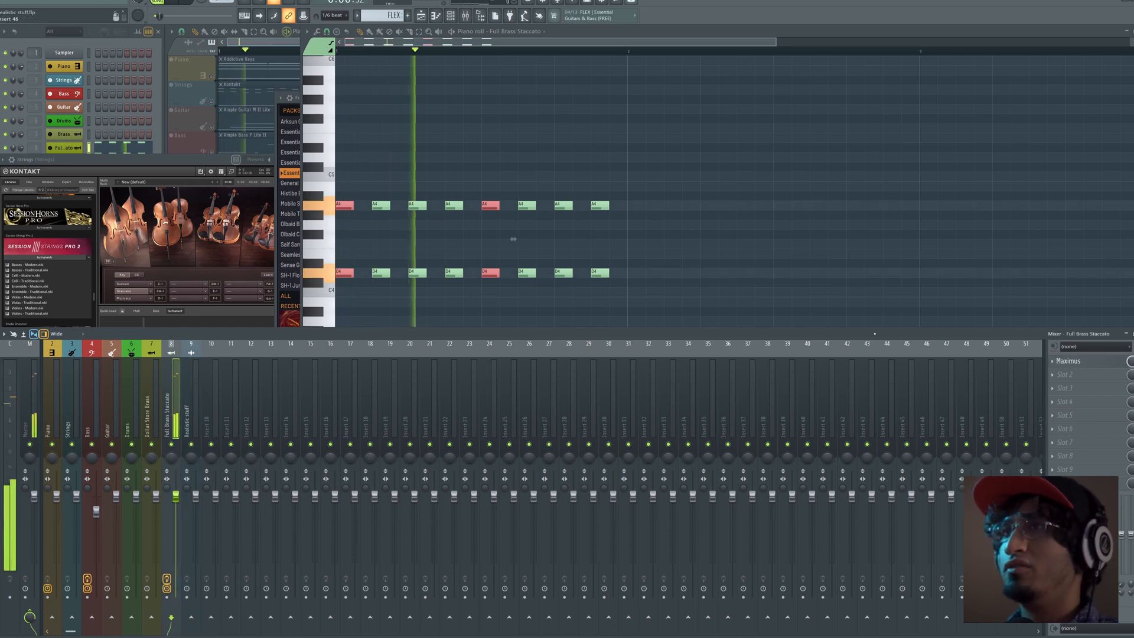
{"action": "key", "text": "space"}
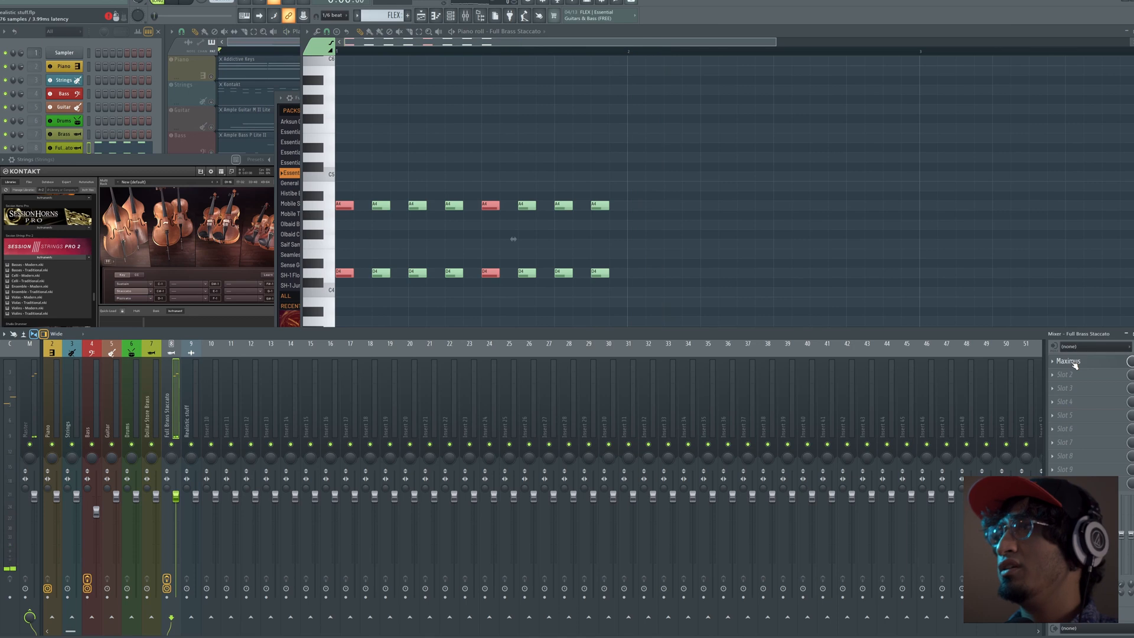
Select all staccato notes of the first bar and duplicate them into the second bar.
{"action": "left_click", "coordinate": [821, 322]}
{"action": "left_click_drag", "start_coordinate": [700, 192], "coordinate": [340, 316]}
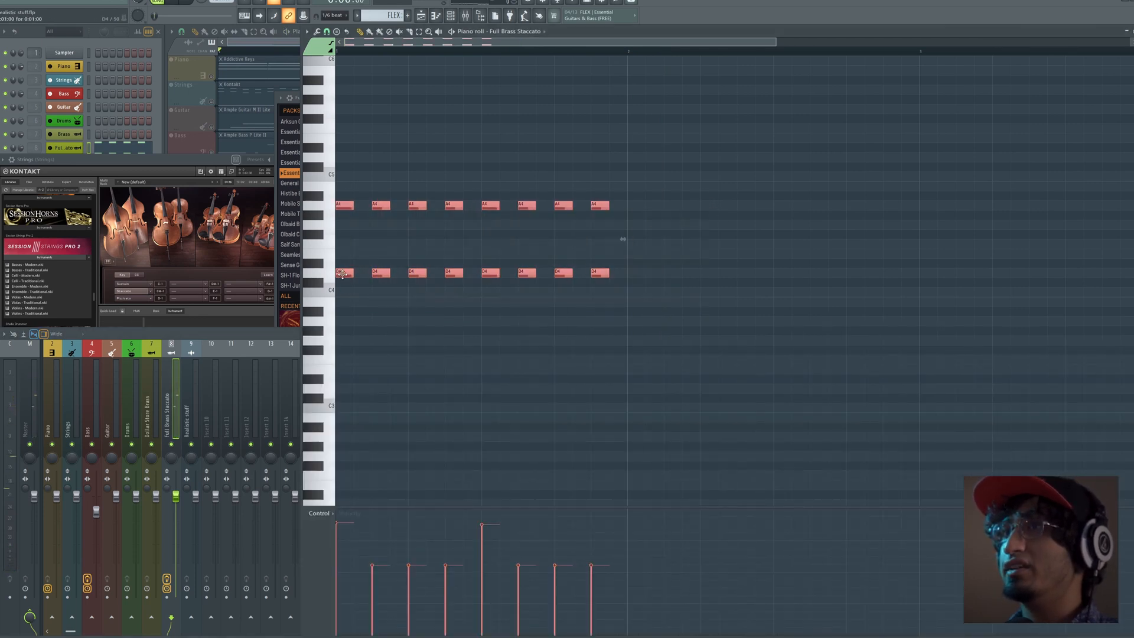
{"action": "key", "text": "ctrl+b"}
{"action": "left_click_drag", "start_coordinate": [661, 274], "coordinate": [642, 273]}
Show the bands display of the brass track's Maximus and raise the High band's post gain while the pattern plays.
{"action": "left_click", "coordinate": [284, 333]}
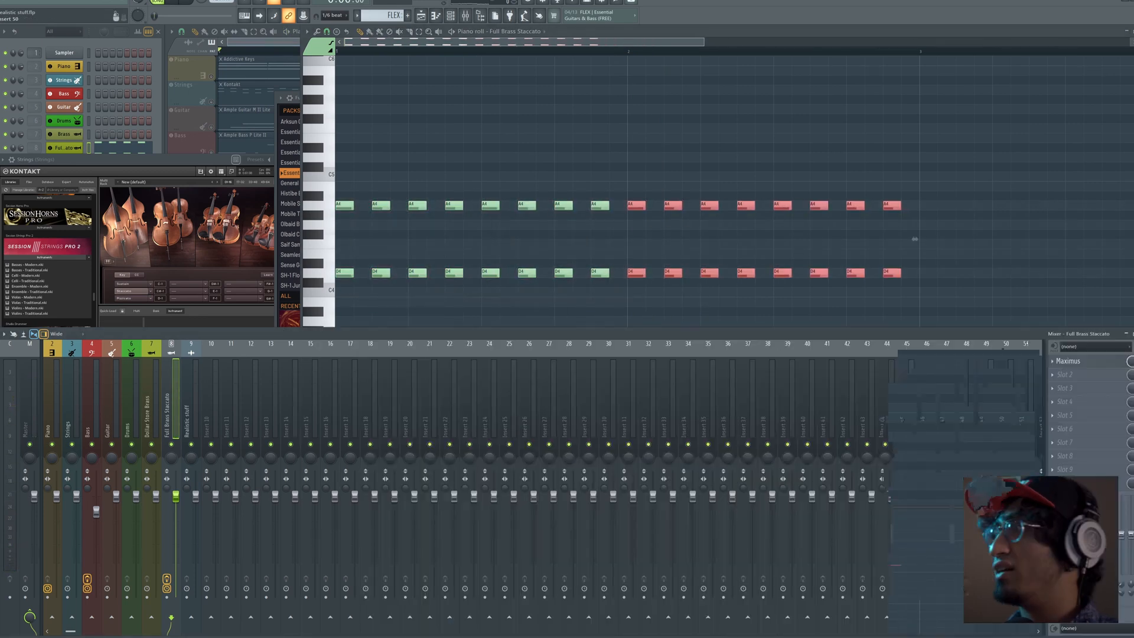
{"action": "left_click", "coordinate": [1105, 362]}
{"action": "key", "text": "space"}
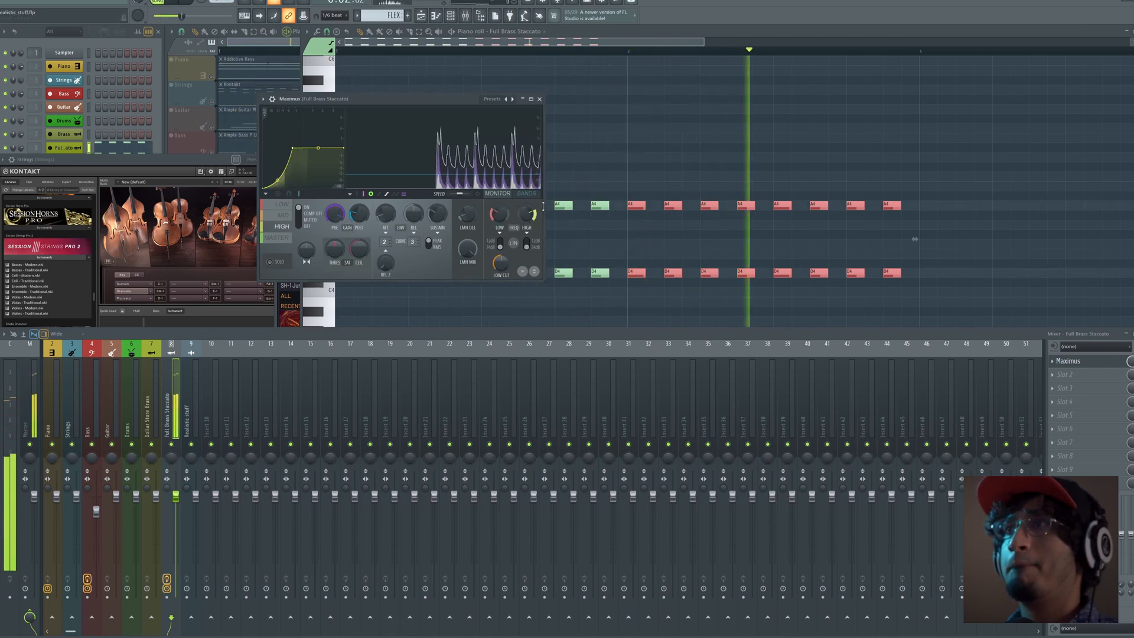
{"action": "key", "text": "space"}
{"action": "left_click", "coordinate": [525, 194]}
{"action": "key", "text": "space"}
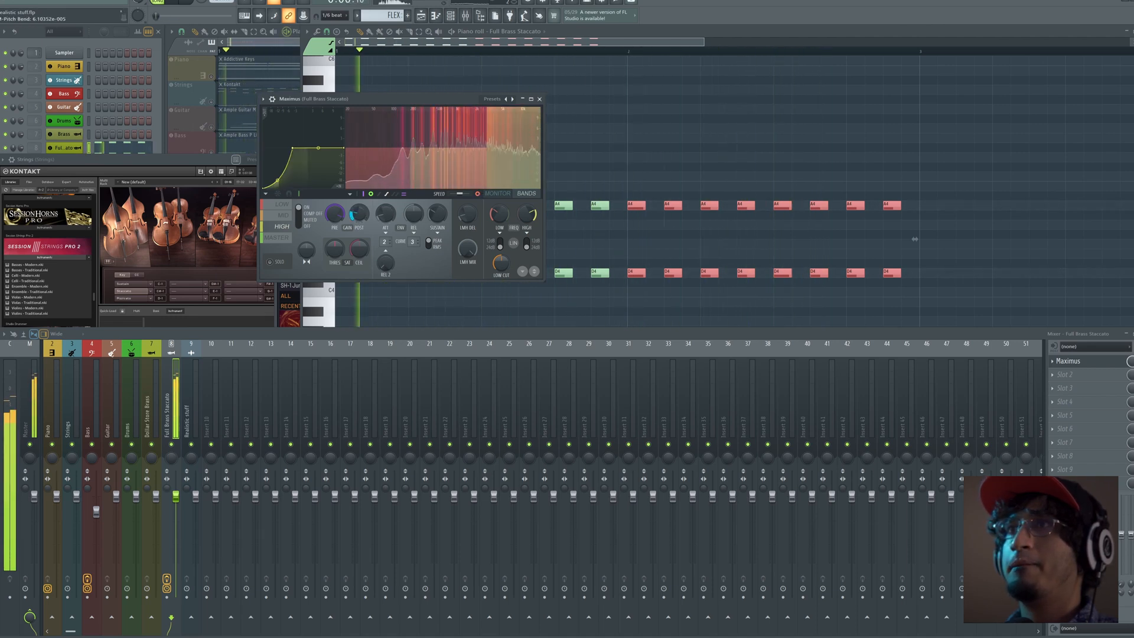
{"action": "left_click_drag", "start_coordinate": [359, 214], "coordinate": [359, 201]}
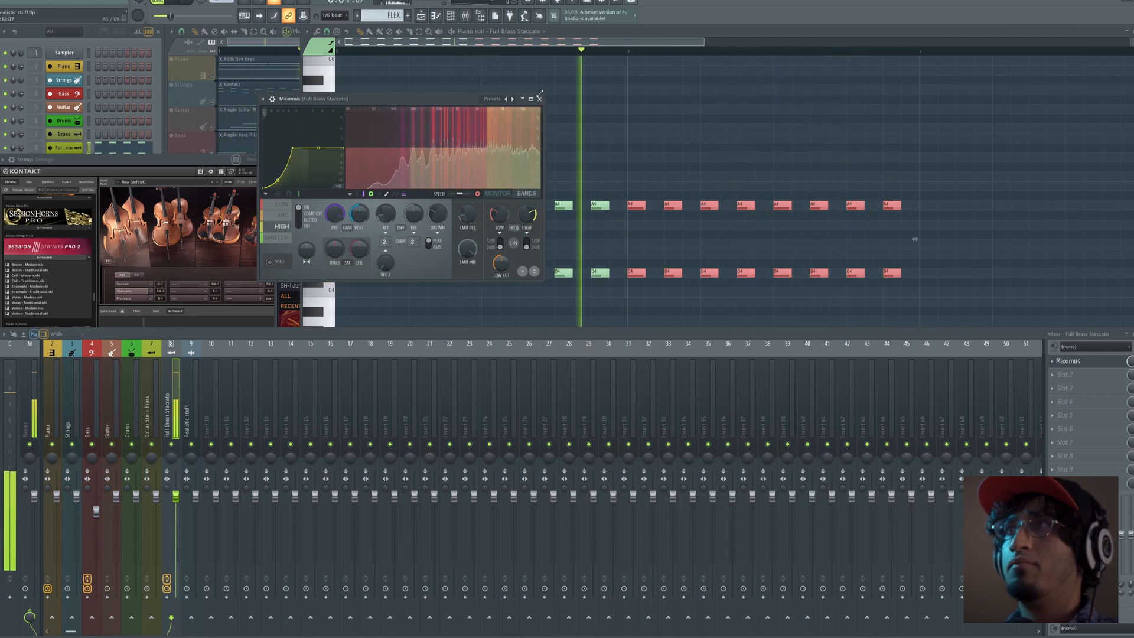
{"action": "left_click", "coordinate": [539, 98]}
{"action": "key", "text": "space"}
Load Fruity Parametric EQ 2 into slot 2 of the brass track and dip its mids and highs.
{"action": "left_click", "coordinate": [1070, 374]}
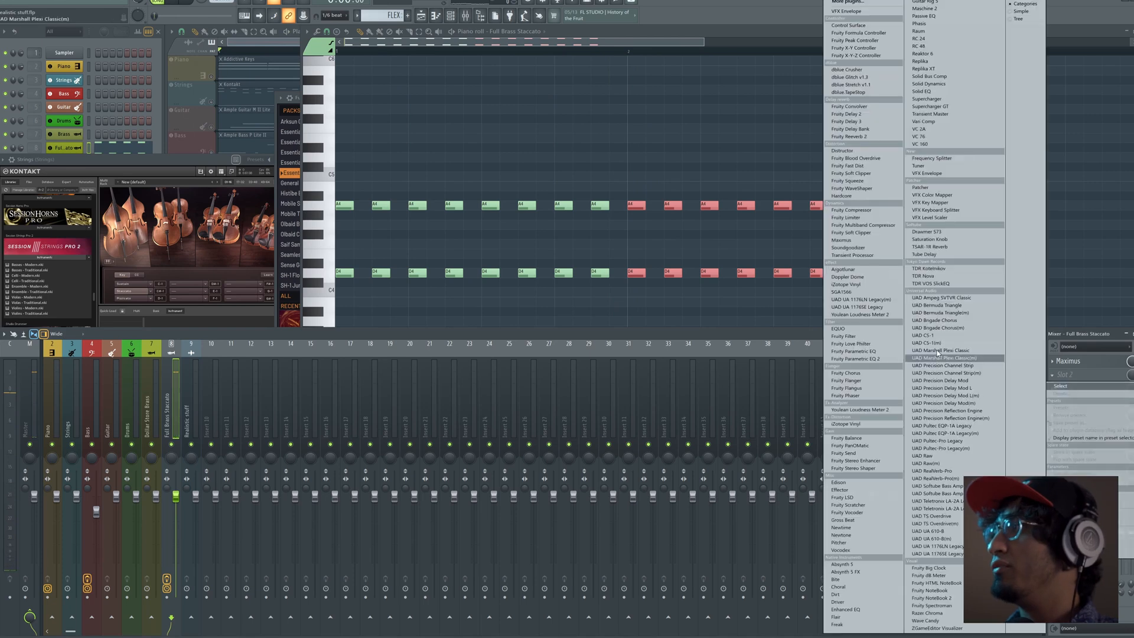
{"action": "left_click", "coordinate": [997, 360]}
{"action": "left_click_drag", "start_coordinate": [251, 194], "coordinate": [186, 210]}
{"action": "key", "text": "space"}
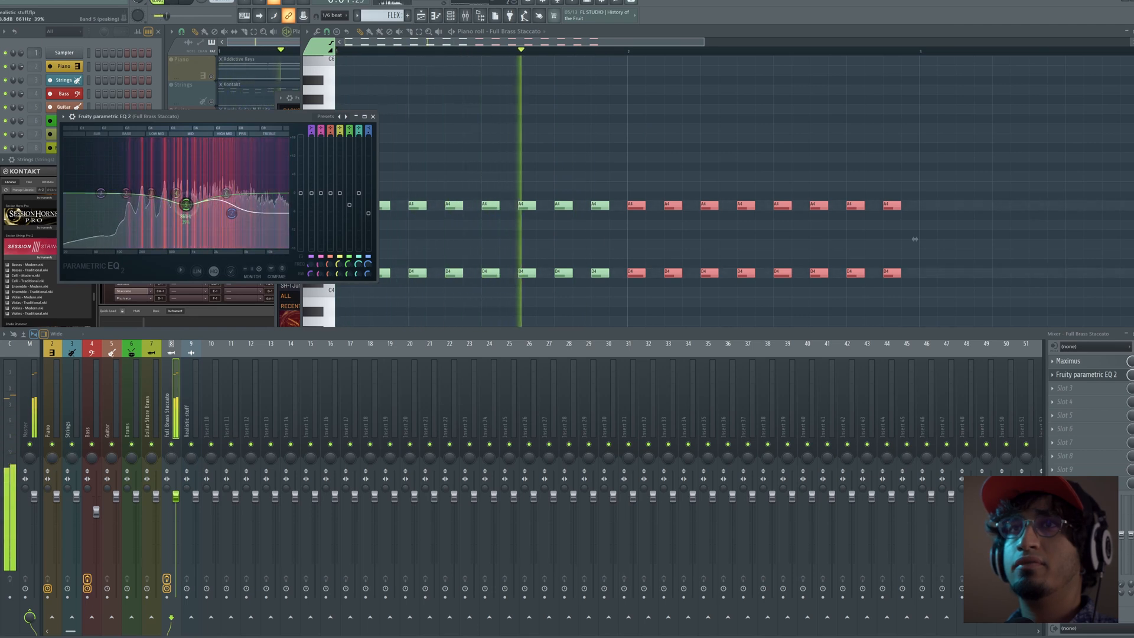
Cut the low end with the EQ's first band and gently boost the upper mids while the brass plays.
{"action": "left_click_drag", "start_coordinate": [101, 193], "coordinate": [118, 241]}
{"action": "left_click_drag", "start_coordinate": [176, 193], "coordinate": [234, 206]}
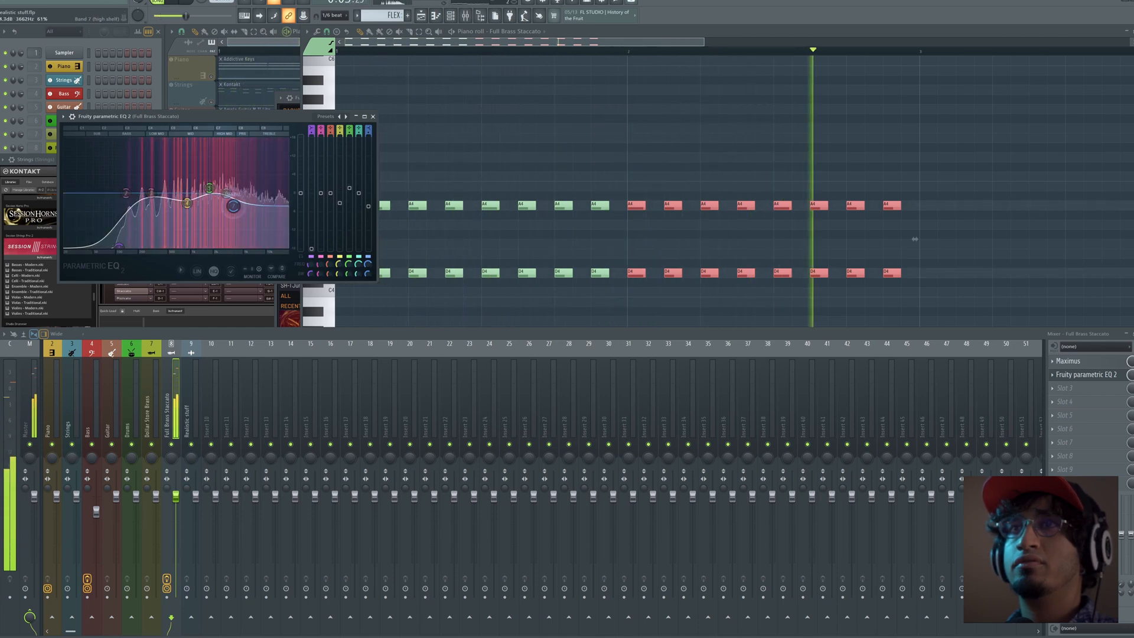
{"action": "key", "text": "space"}
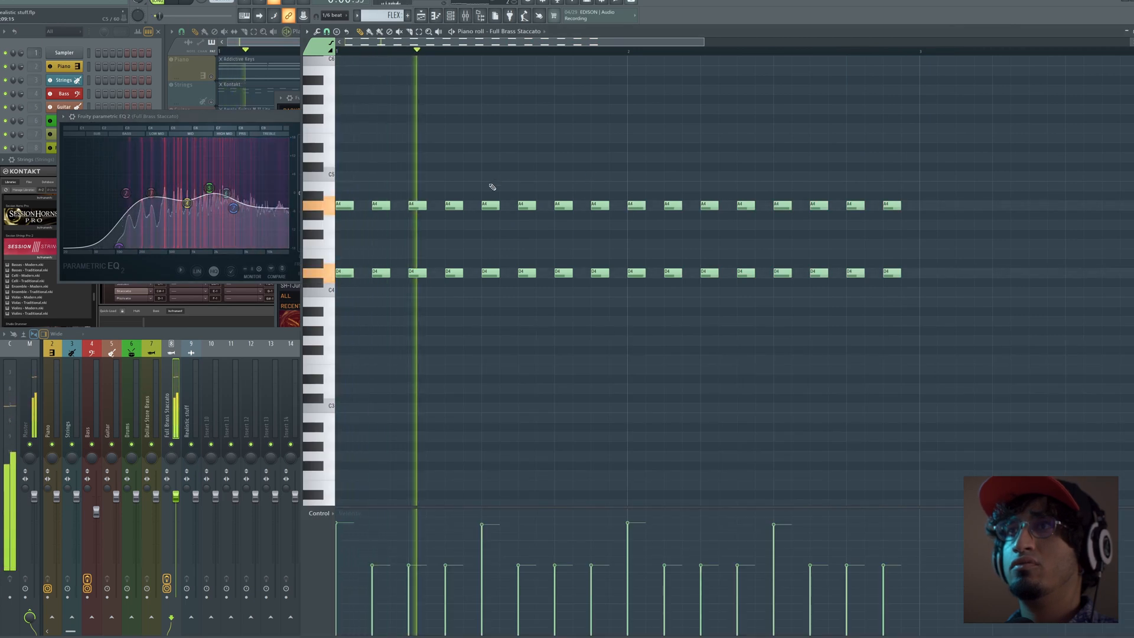
Stop playback and audition the first short A4 notes of the staccato pattern one by one.
{"action": "key", "text": "space"}
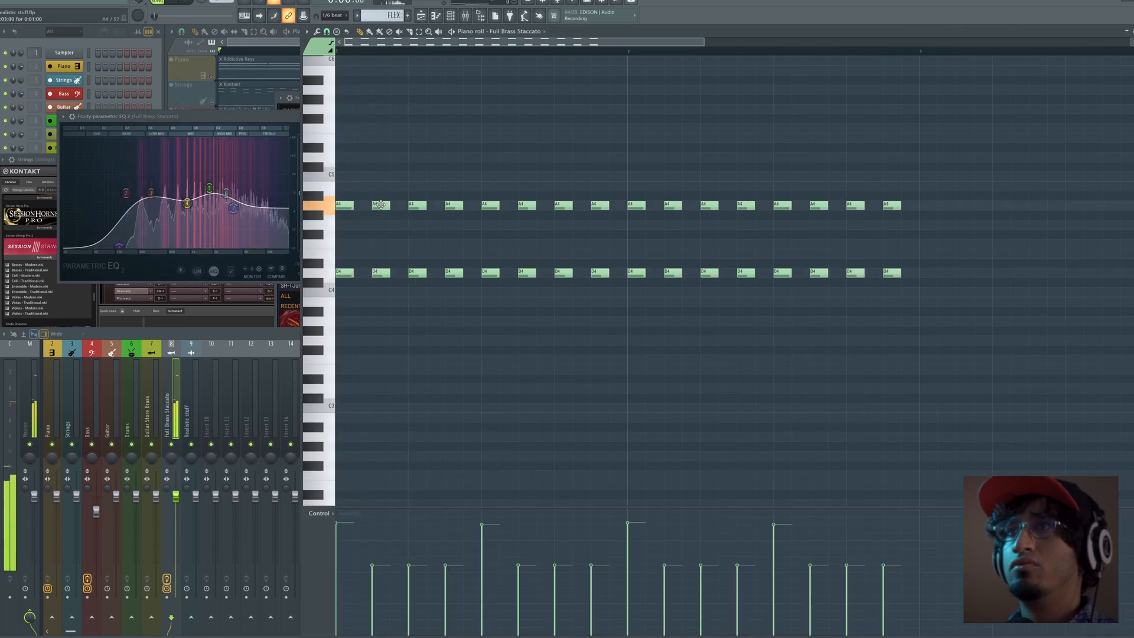
{"action": "left_click", "coordinate": [349, 204]}
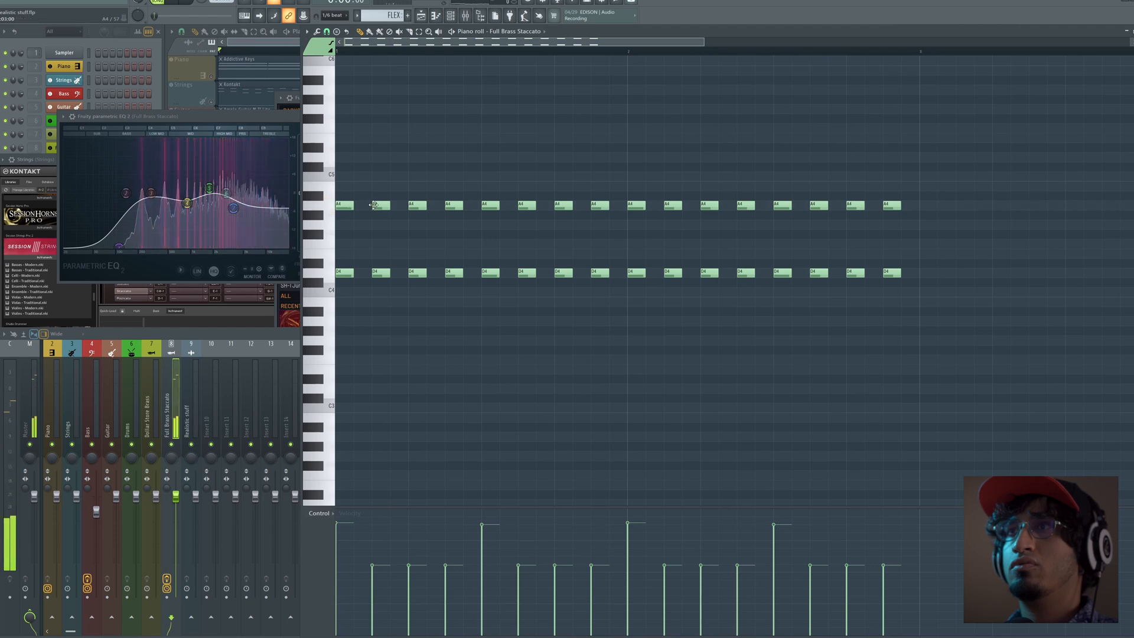
{"action": "left_click", "coordinate": [339, 206]}
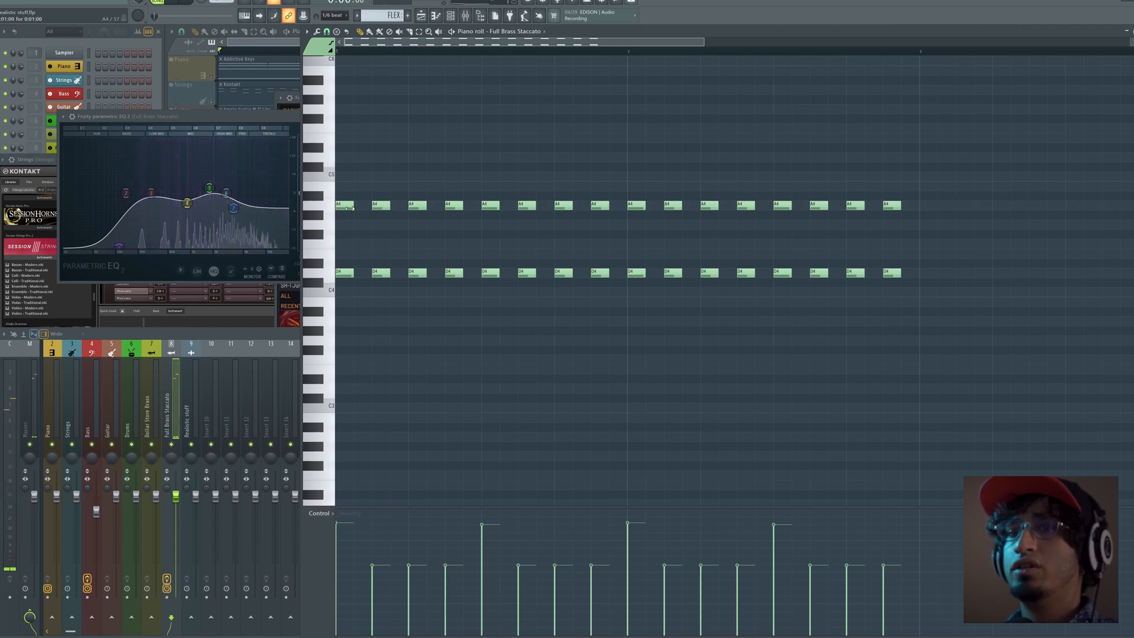
{"action": "left_click", "coordinate": [349, 206]}
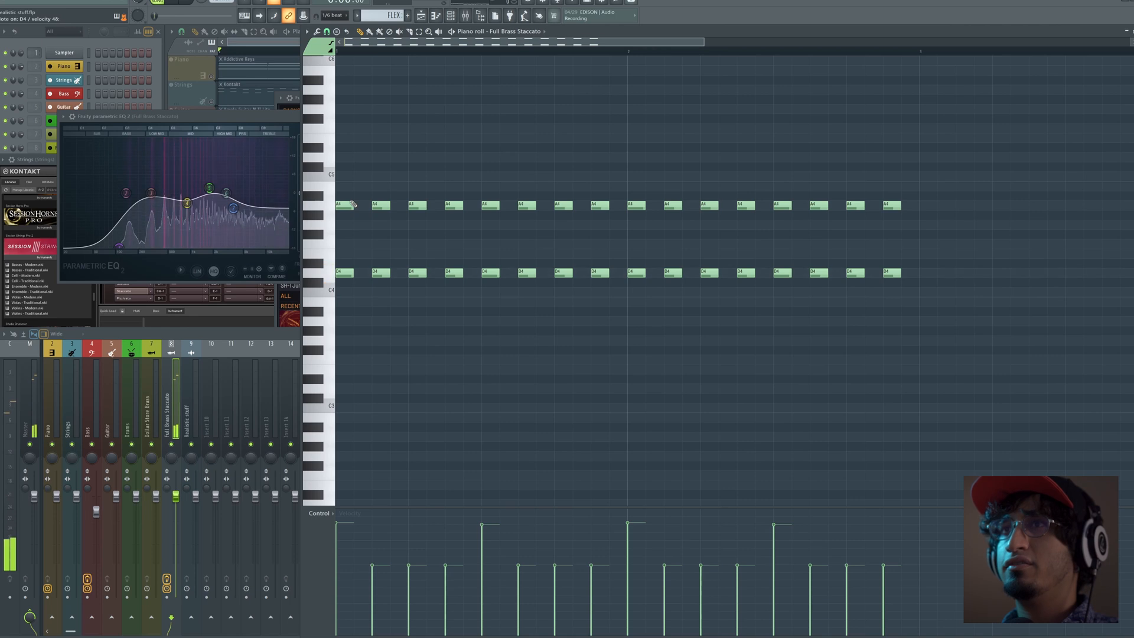
Audition the opening staccato note and open the Maximus on the Full Brass Staccato mixer track.
{"action": "left_click", "coordinate": [351, 203]}
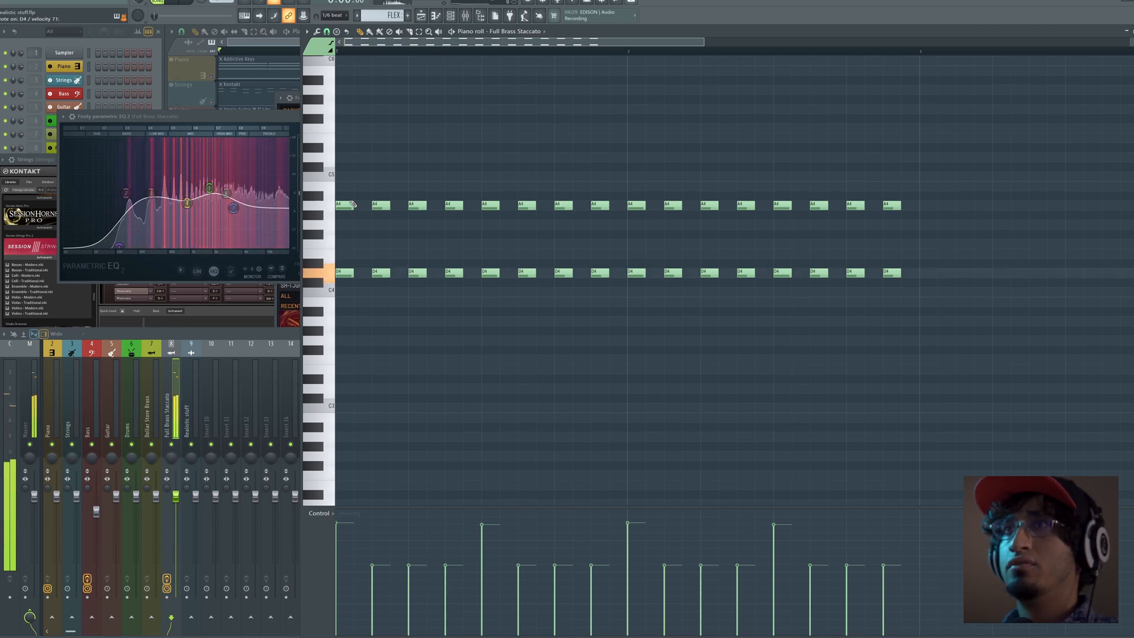
{"action": "left_click", "coordinate": [238, 334]}
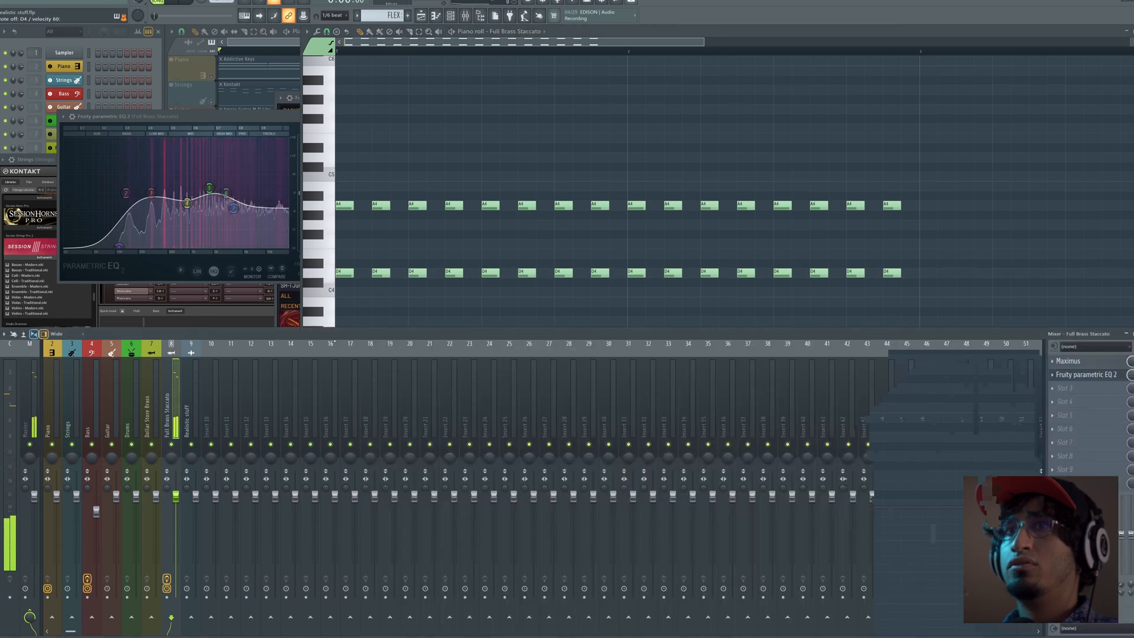
{"action": "left_click", "coordinate": [1112, 364]}
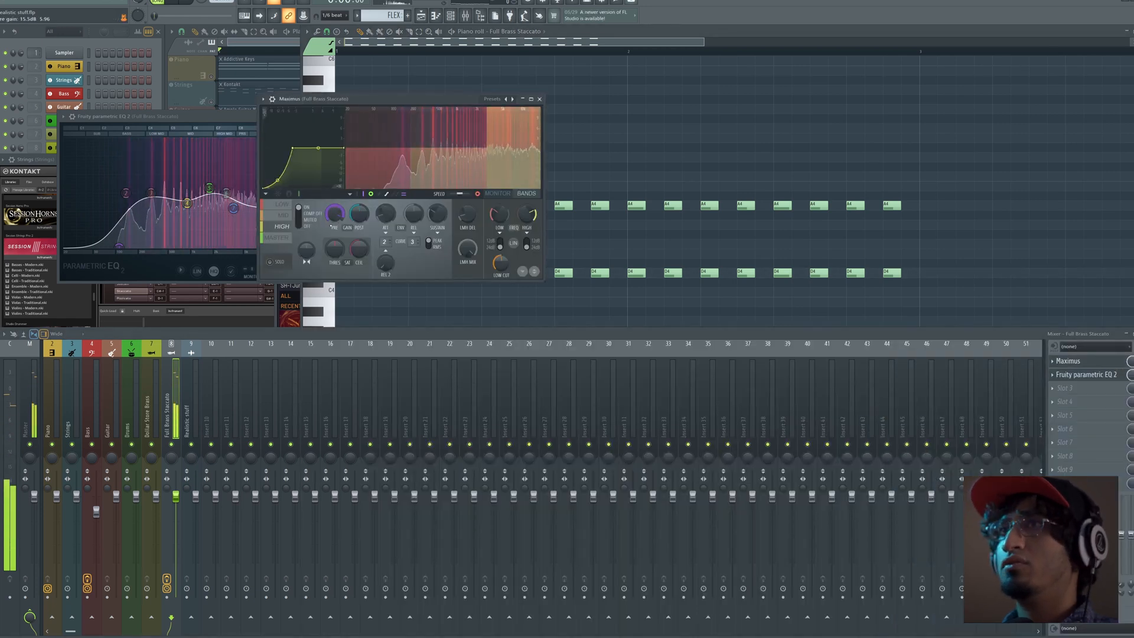
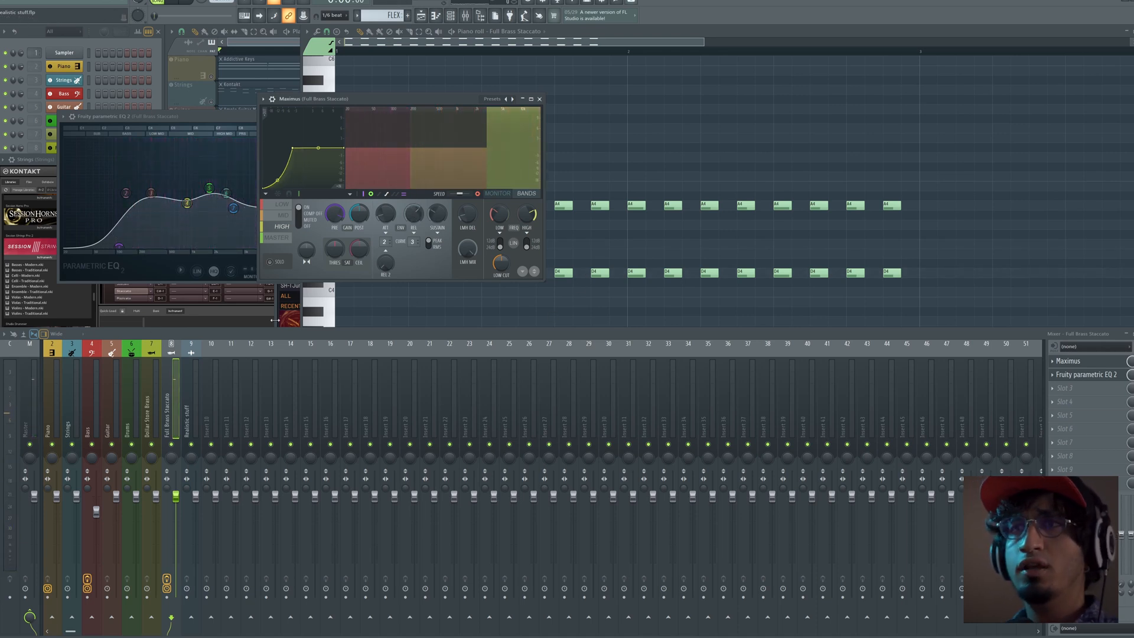
Play through the staccato pattern again and check the effect slots of the Full Brass Staccato mixer track.
{"action": "left_click", "coordinate": [480, 316]}
{"action": "key", "text": "space"}
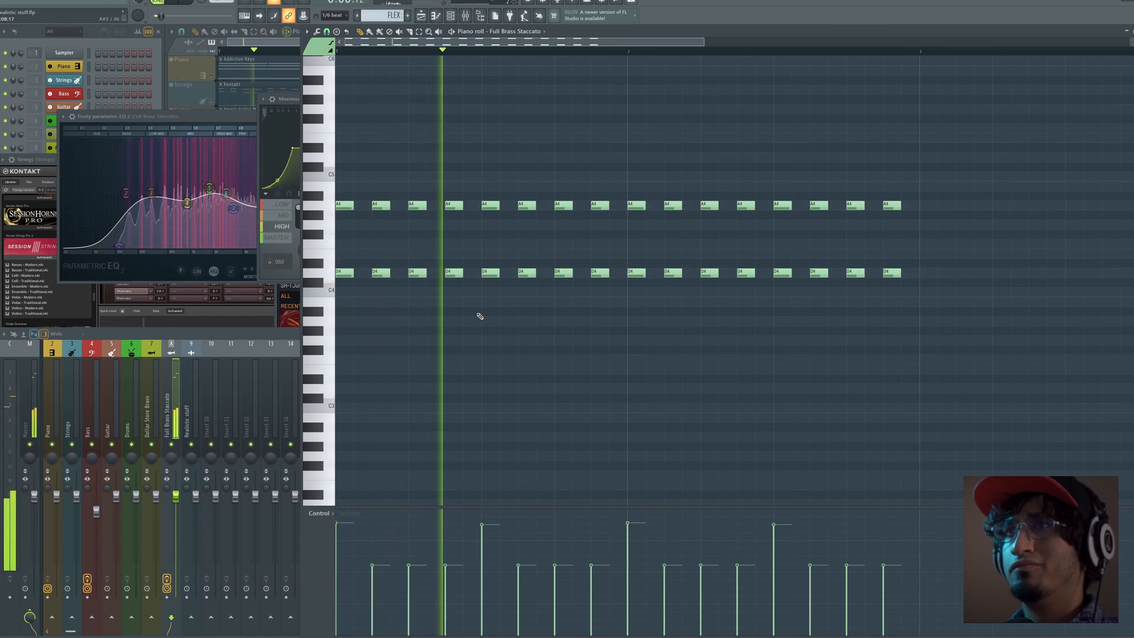
{"action": "left_click", "coordinate": [263, 336]}
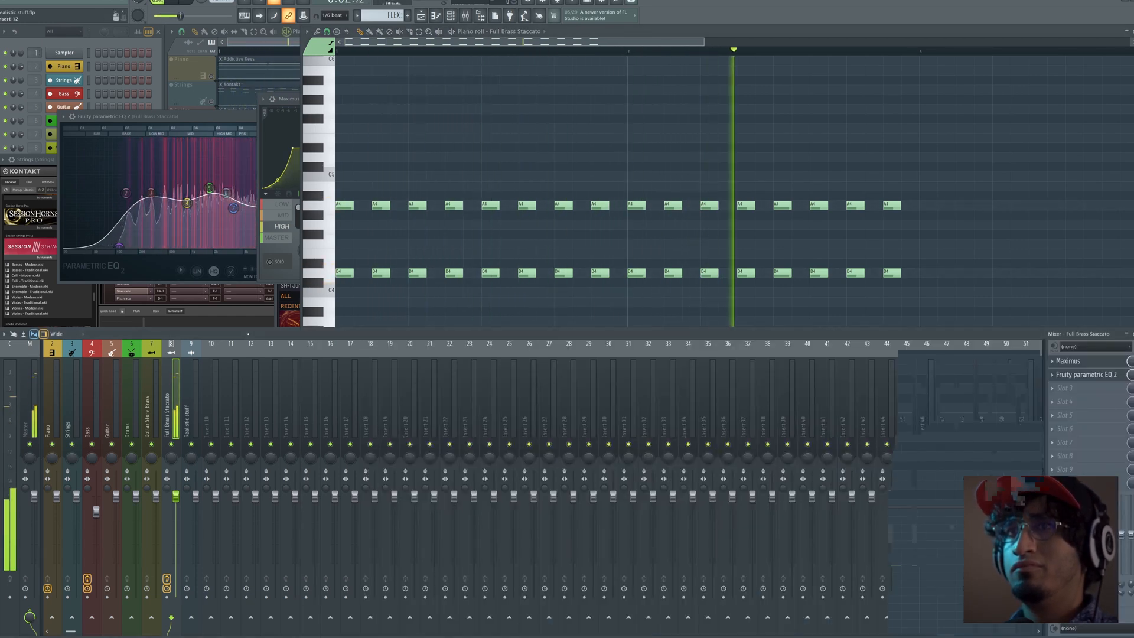
{"action": "key", "text": "space"}
{"action": "left_click", "coordinate": [960, 241]}
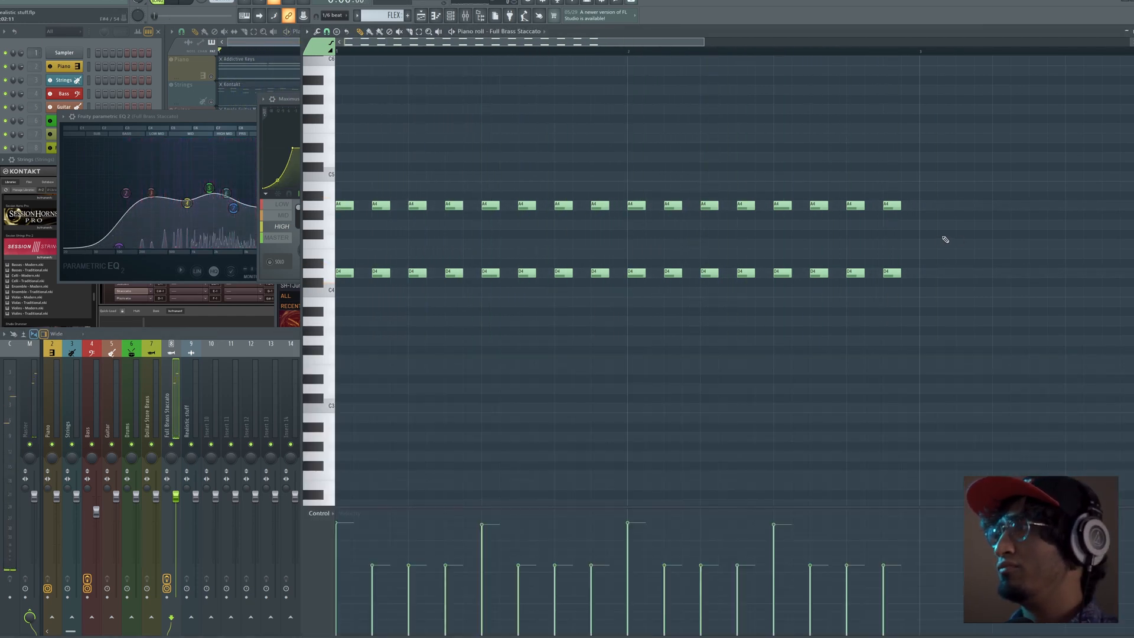
{"action": "scroll", "coordinate": [609, 56], "scroll_direction": "down", "scroll_amount": 2}
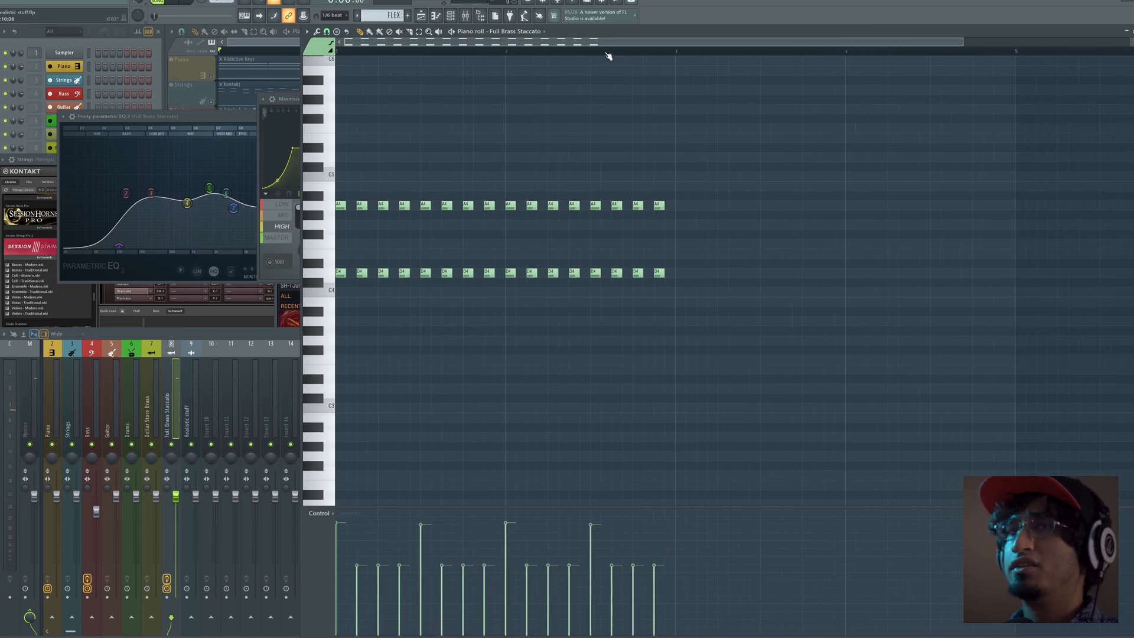
{"action": "left_click", "coordinate": [271, 342]}
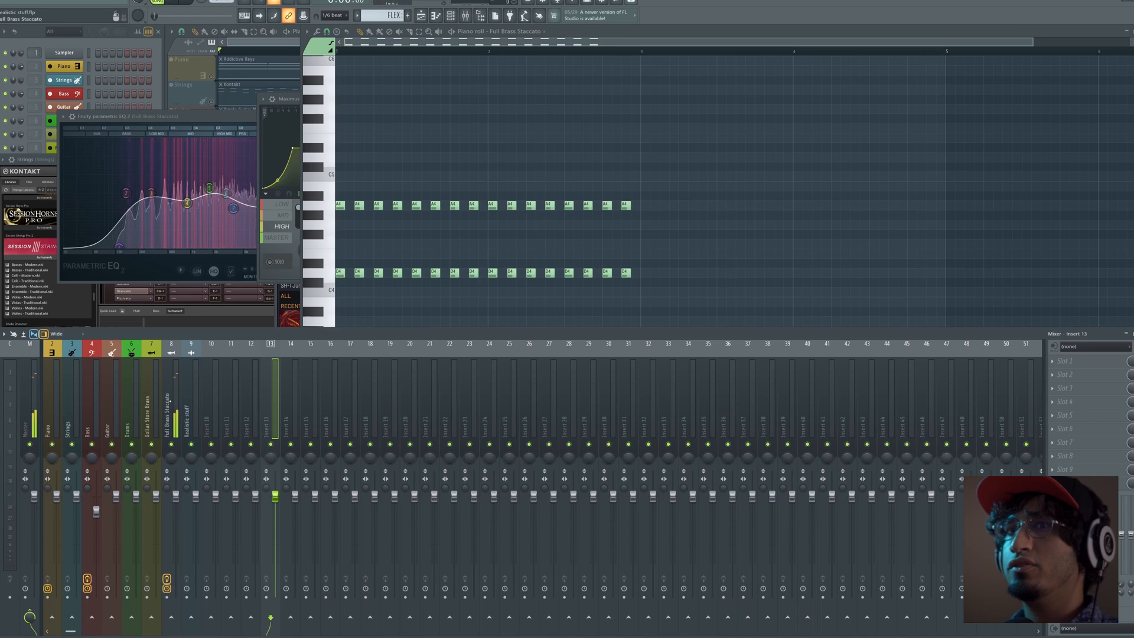
{"action": "left_click", "coordinate": [170, 413]}
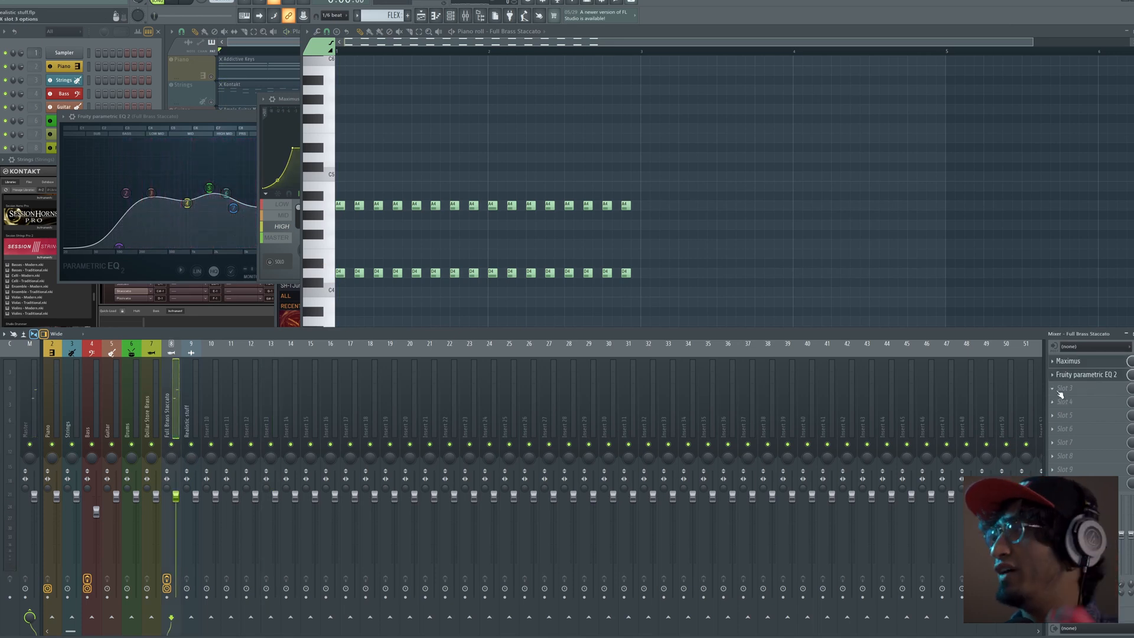
{"action": "left_click", "coordinate": [1060, 394]}
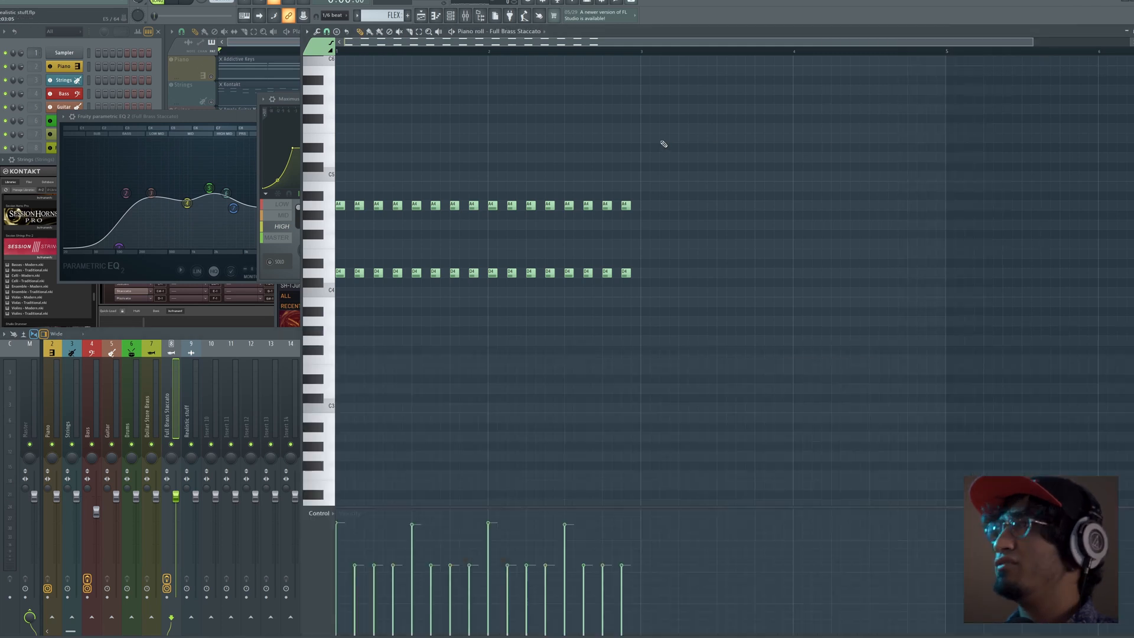
Open the randomizer on all staccato notes and raise its velocity amount slightly while the pattern plays.
{"action": "left_click_drag", "start_coordinate": [703, 144], "coordinate": [338, 284]}
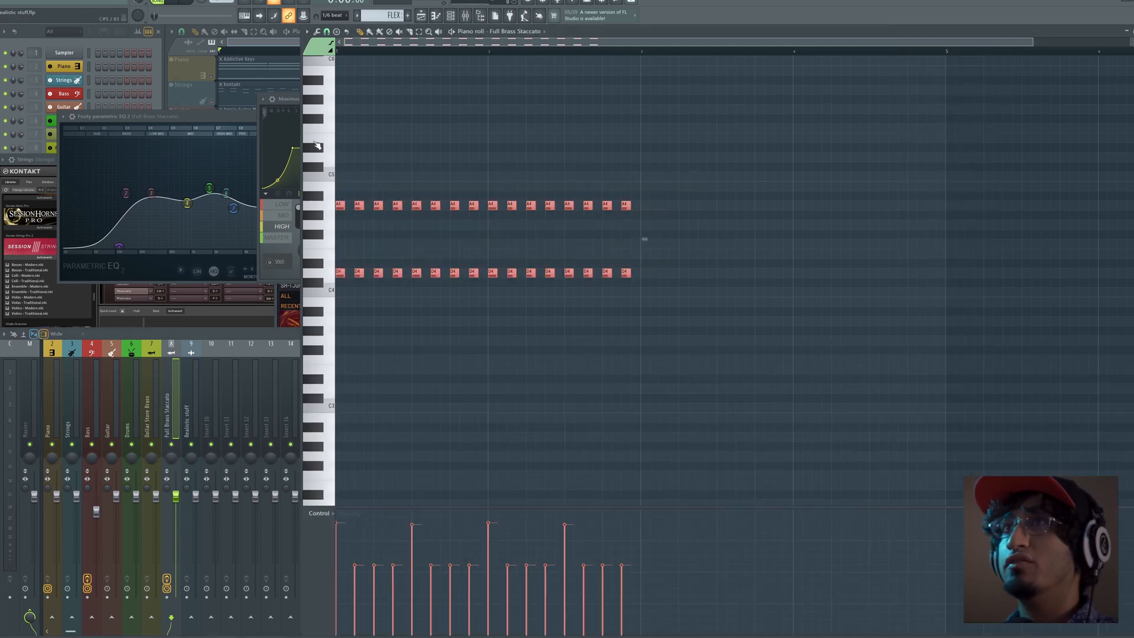
{"action": "left_click", "coordinate": [317, 31]}
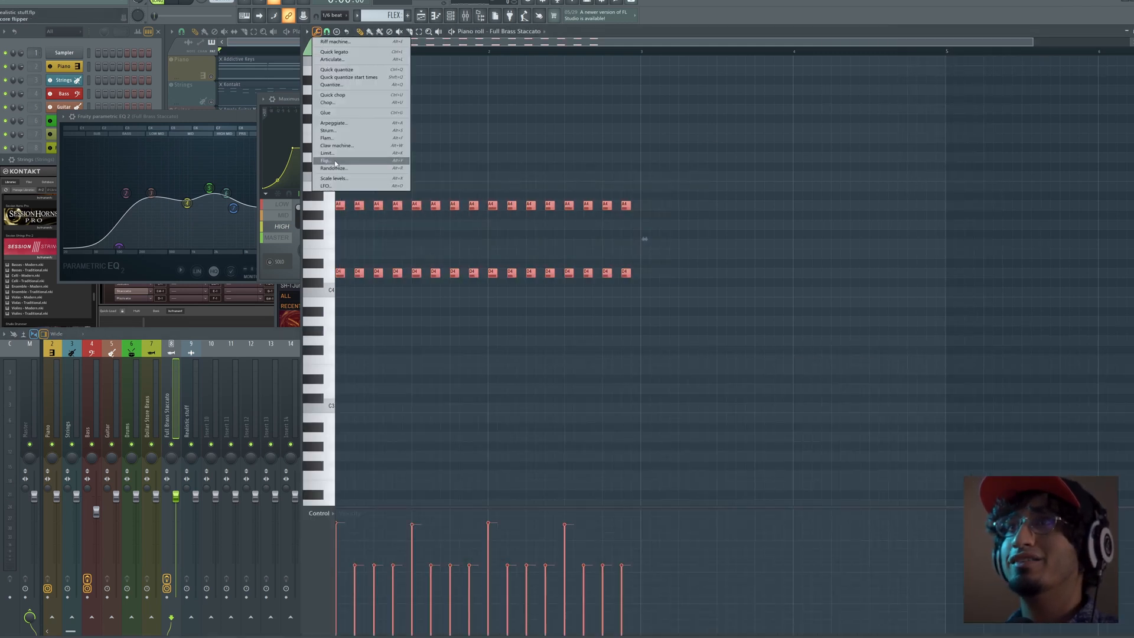
{"action": "left_click", "coordinate": [326, 168]}
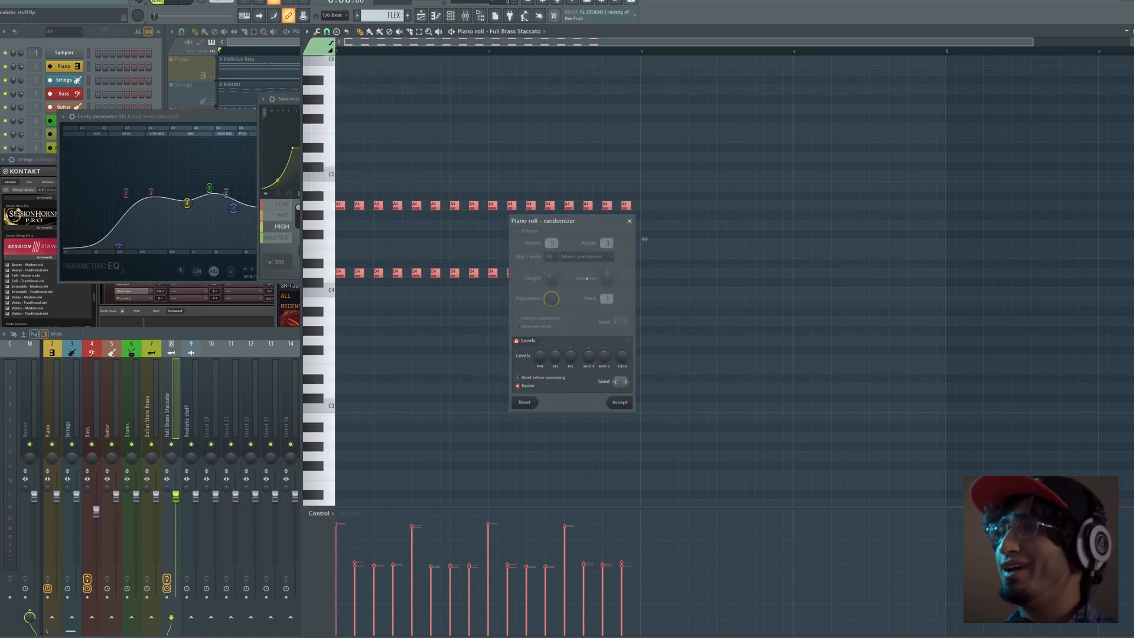
{"action": "key", "text": "space"}
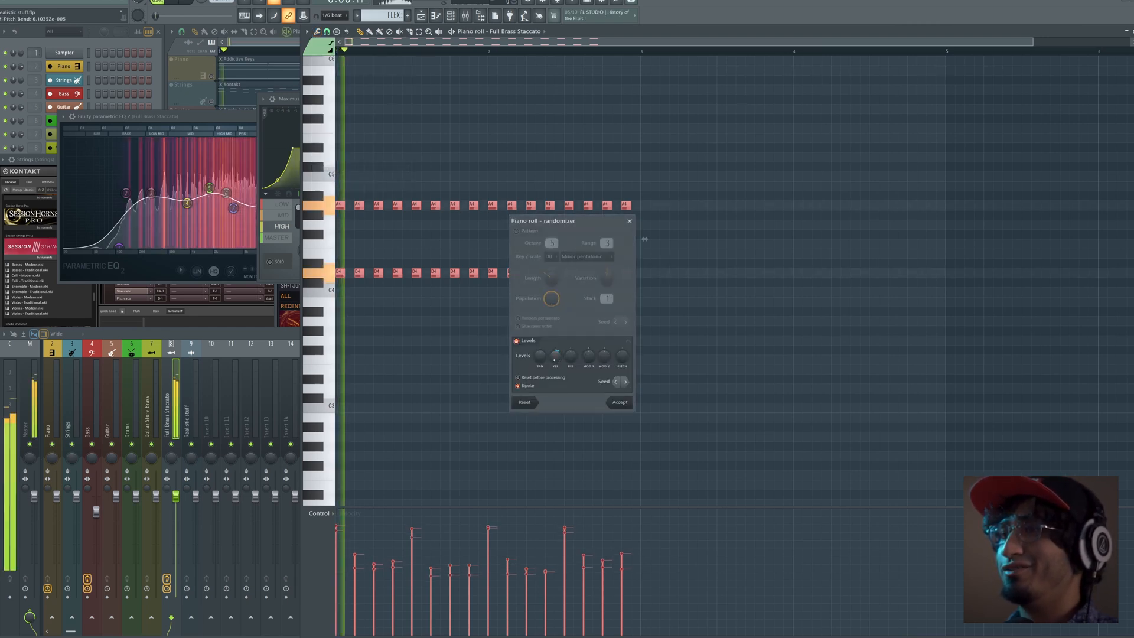
{"action": "left_click_drag", "start_coordinate": [556, 357], "coordinate": [556, 353]}
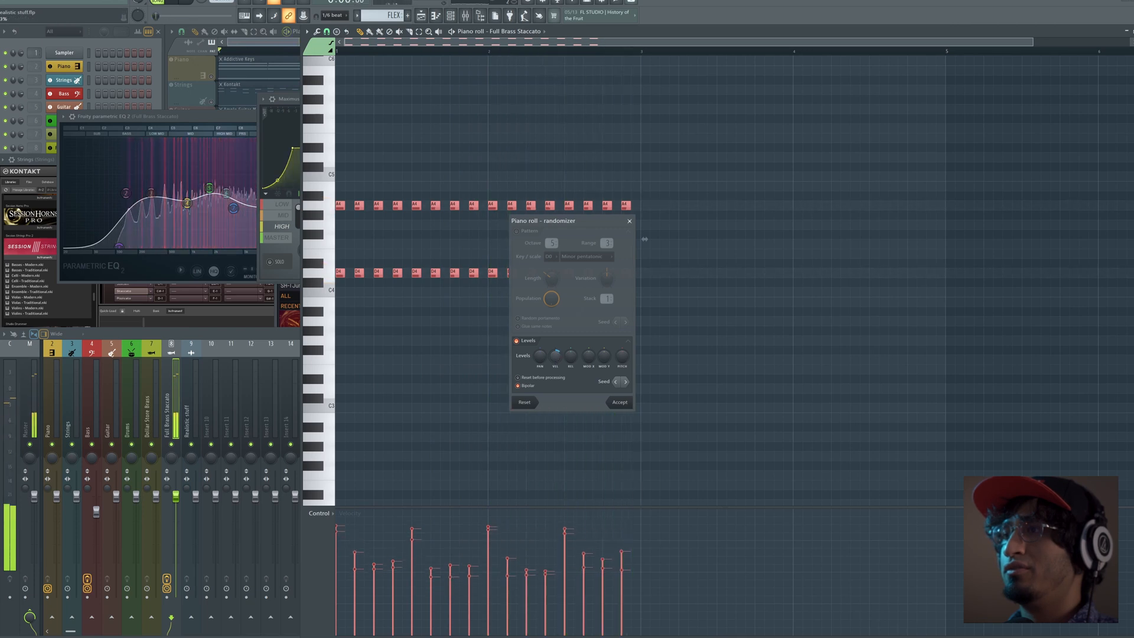
Advance the randomizer's levels seed twice for a different velocity variation and accept it.
{"action": "key", "text": "space"}
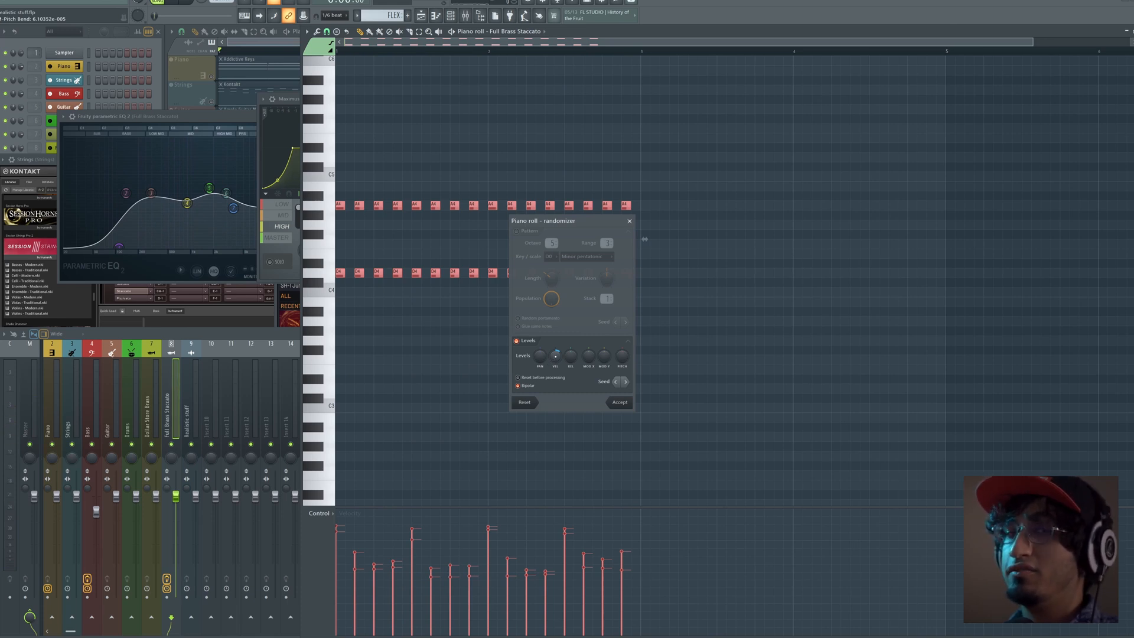
{"action": "key", "text": "space"}
{"action": "left_click", "coordinate": [627, 382]}
{"action": "left_click", "coordinate": [627, 383]}
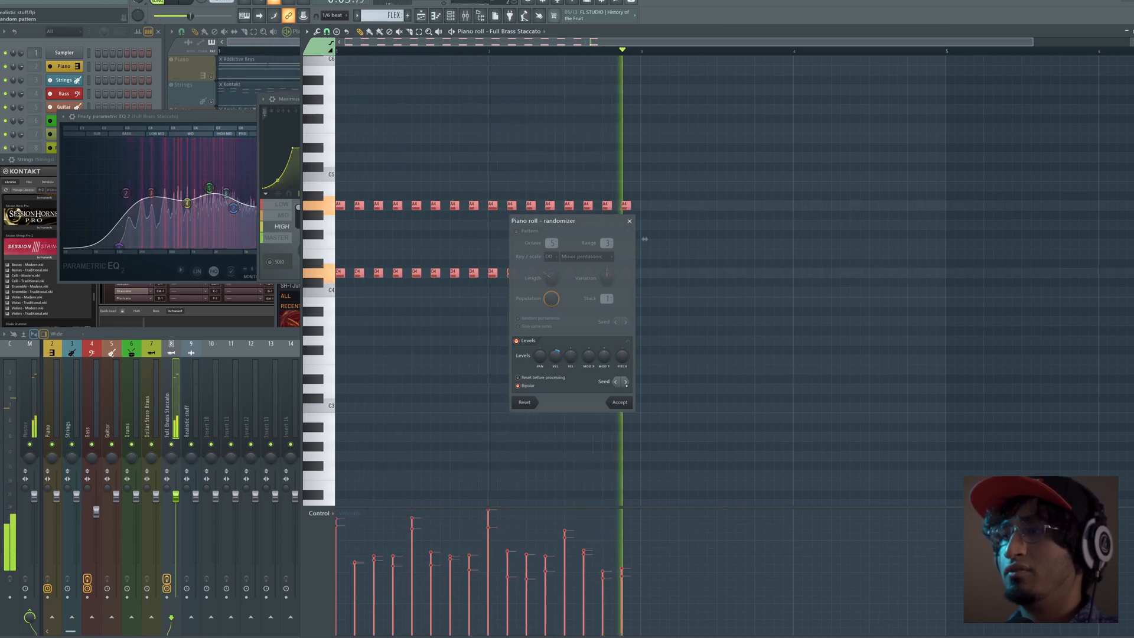
{"action": "left_click", "coordinate": [620, 402]}
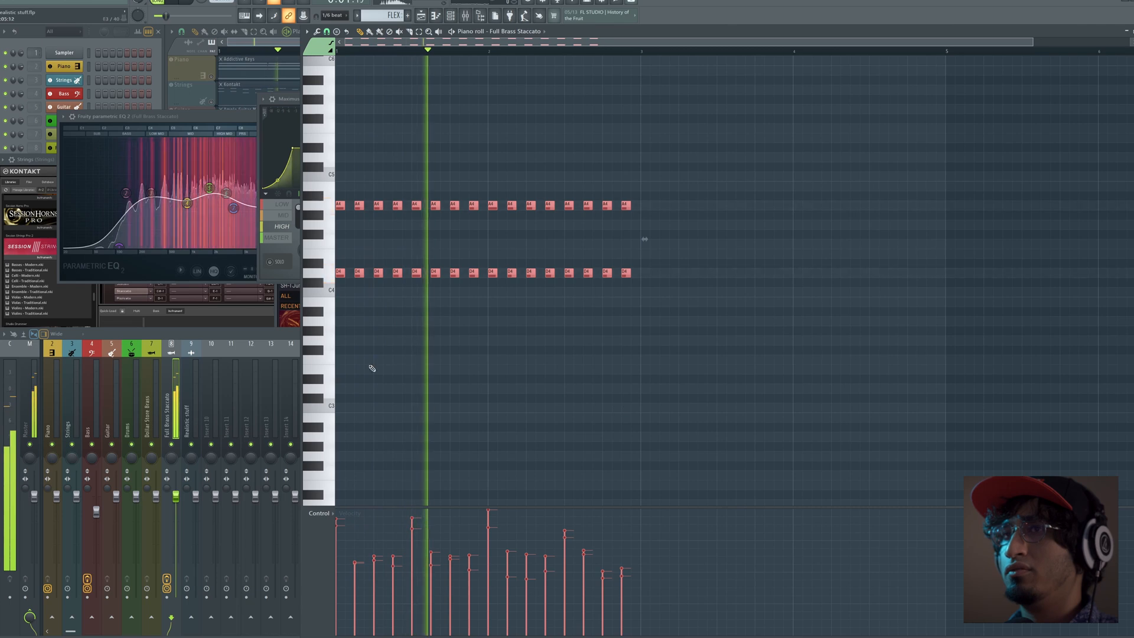
Load Saturation Knob into slot 3 of the brass track and apply light saturation of about 2.2 while the pattern plays.
{"action": "key", "text": "F9"}
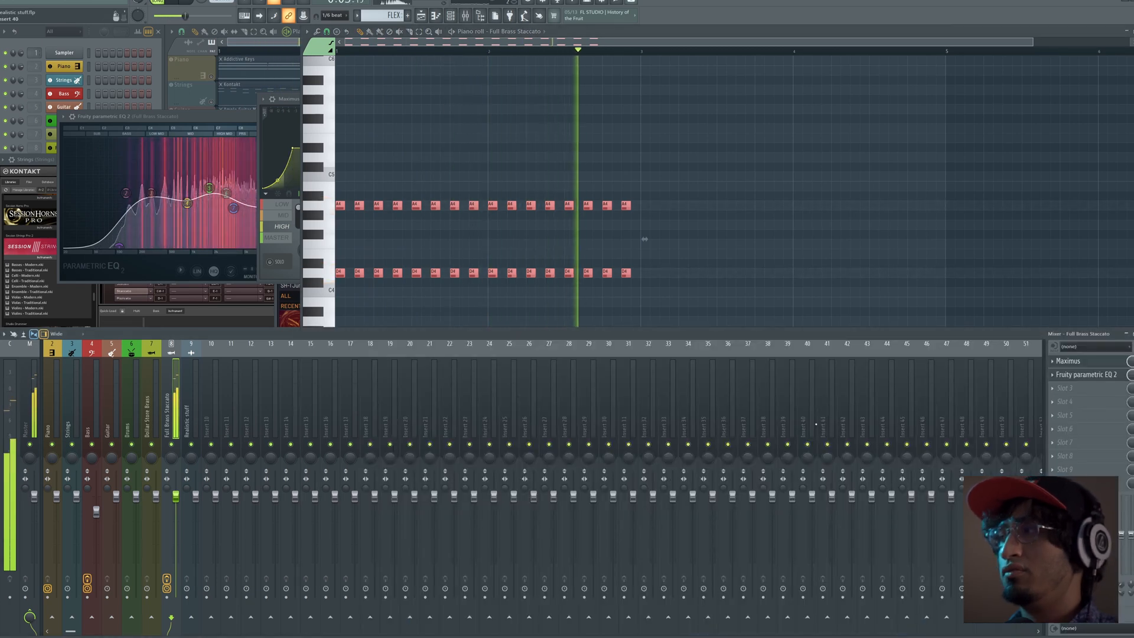
{"action": "key", "text": "space"}
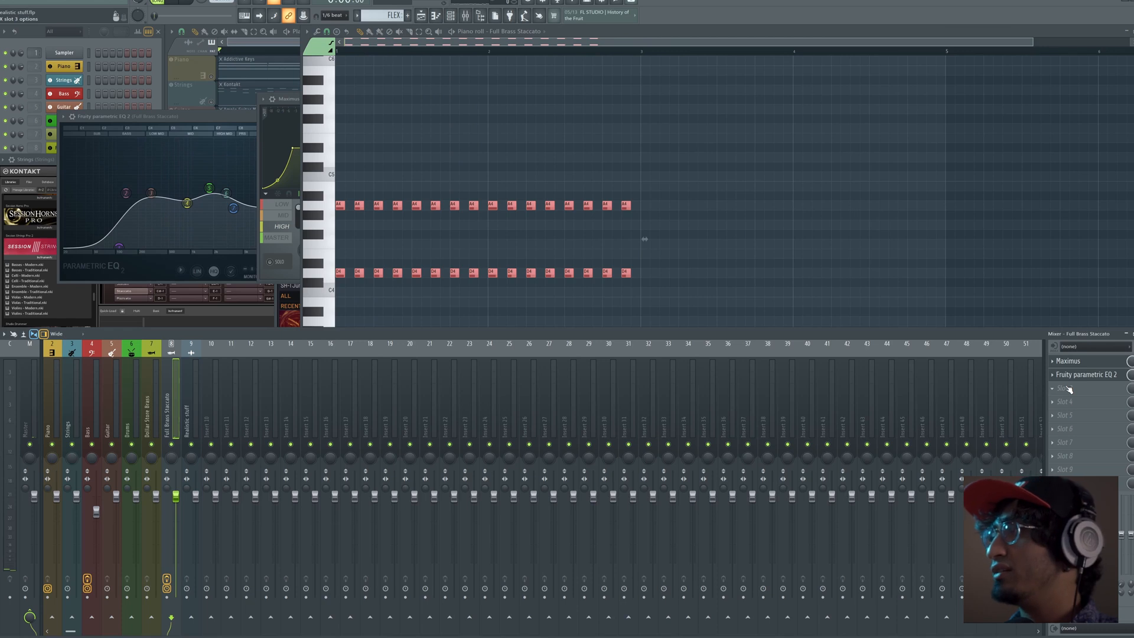
{"action": "left_click", "coordinate": [1081, 391]}
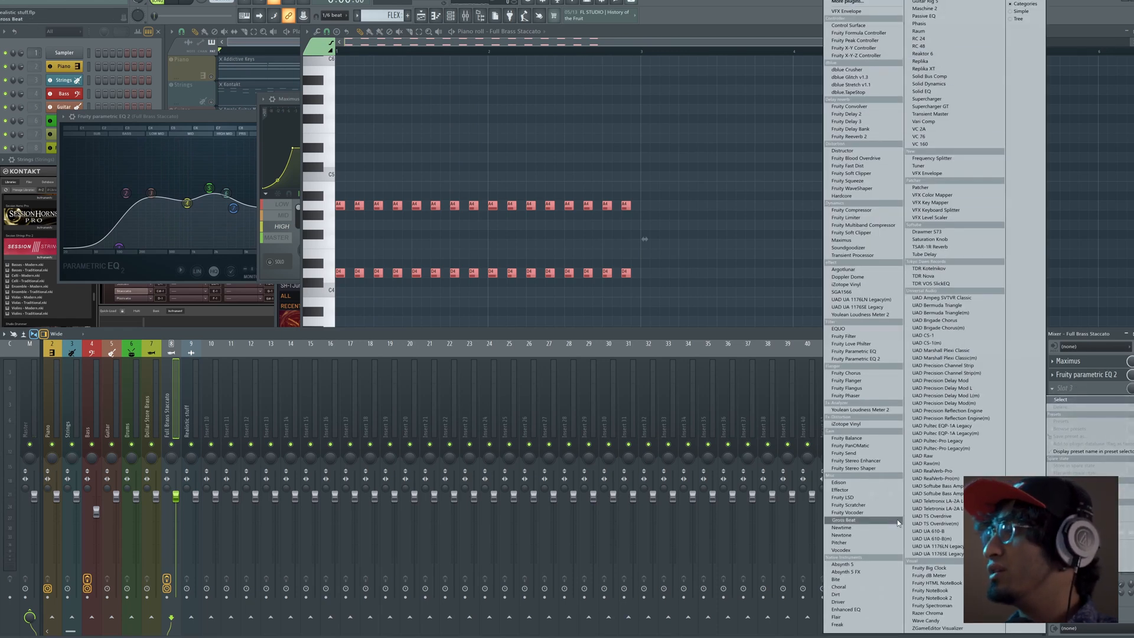
{"action": "left_click", "coordinate": [956, 240]}
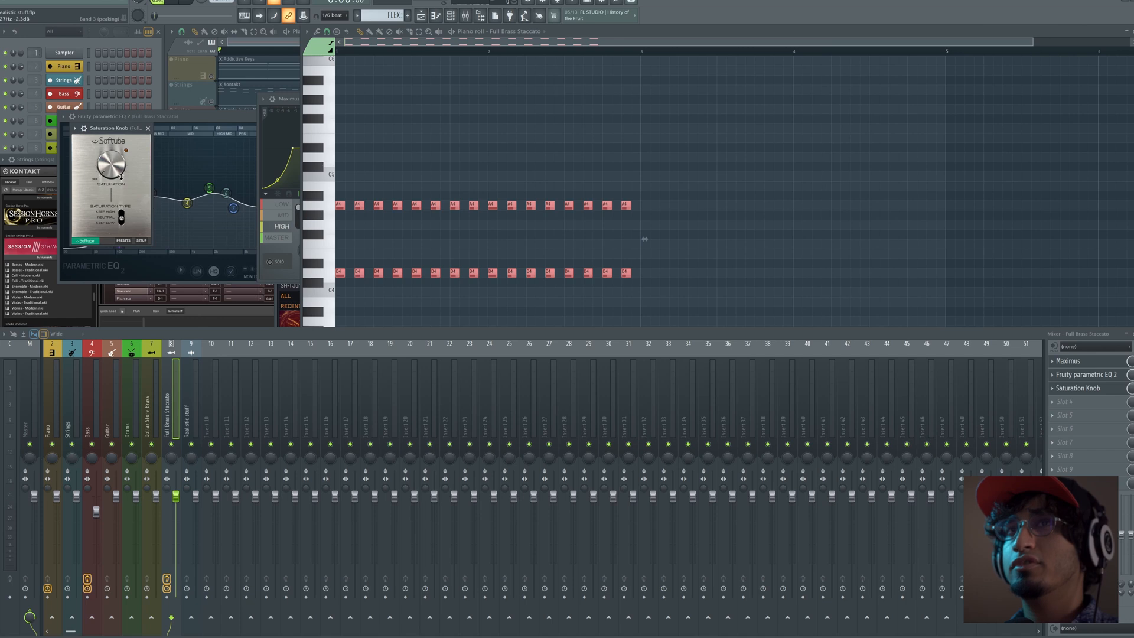
{"action": "key", "text": "space"}
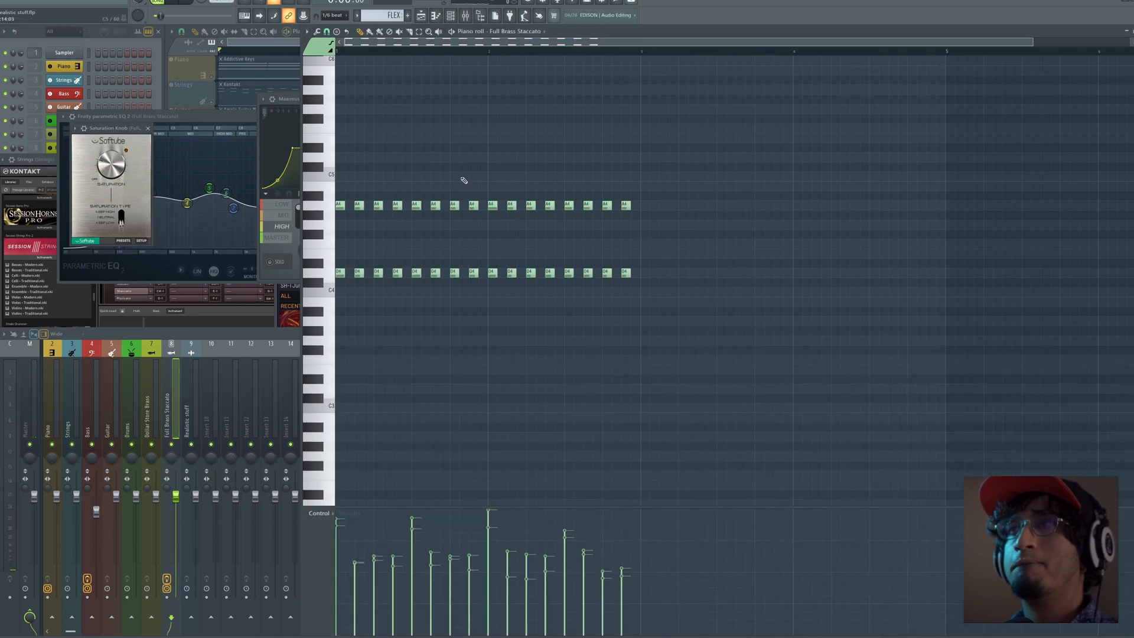
{"action": "key", "text": "space"}
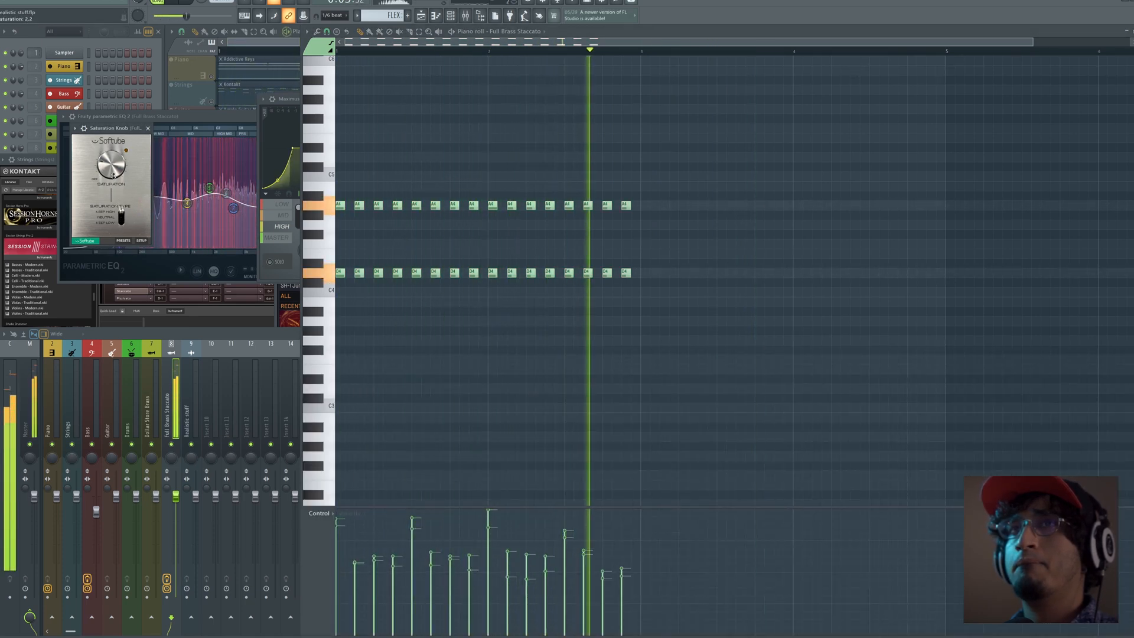
{"action": "left_click", "coordinate": [148, 128]}
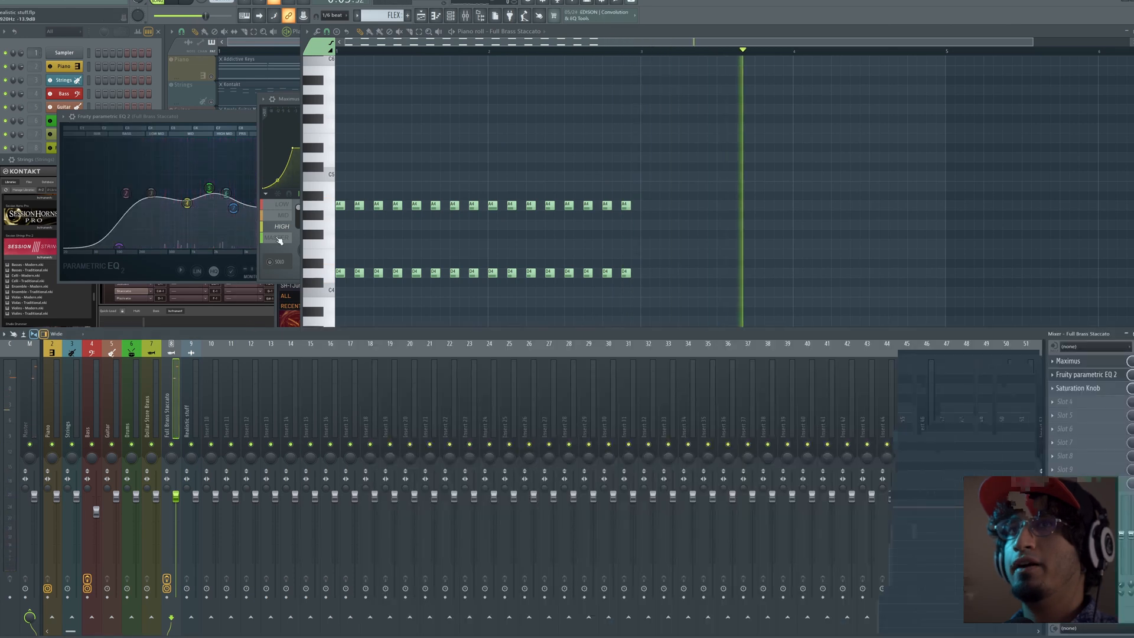
Place Fruity Parametric EQ 2 after Saturation Knob in the brass track's effect chain and reopen the EQ.
{"action": "key", "text": "space"}
{"action": "key", "text": "space"}
{"action": "left_click_drag", "start_coordinate": [1093, 375], "coordinate": [1105, 388]}
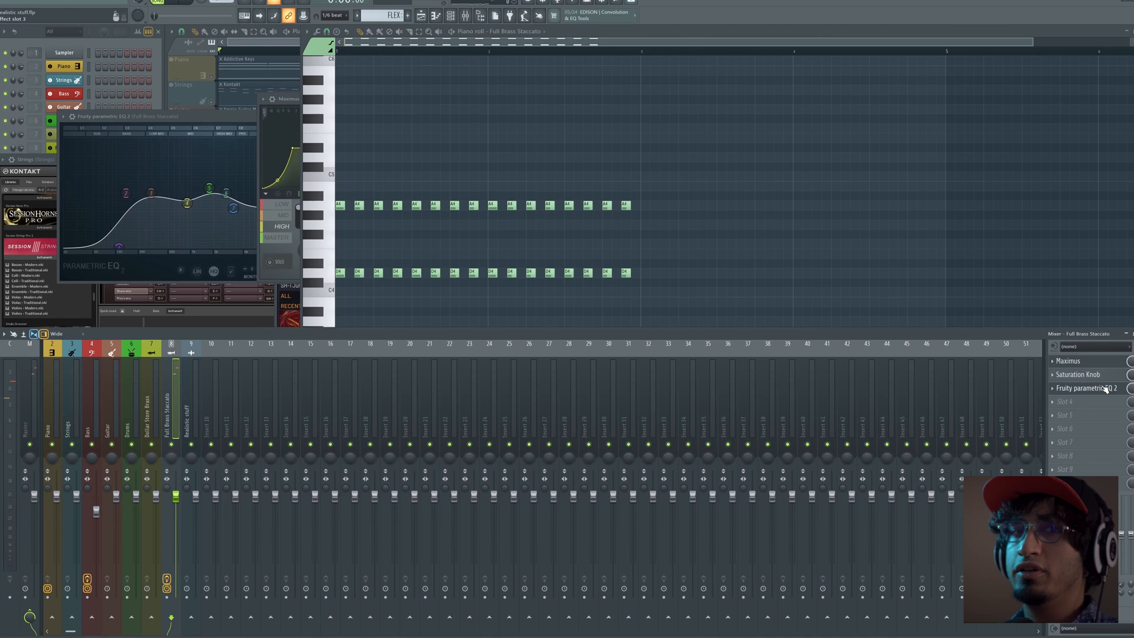
{"action": "left_click", "coordinate": [1105, 390]}
{"action": "left_click", "coordinate": [1105, 390]}
{"action": "left_click", "coordinate": [1105, 390]}
{"action": "left_click", "coordinate": [1105, 389]}
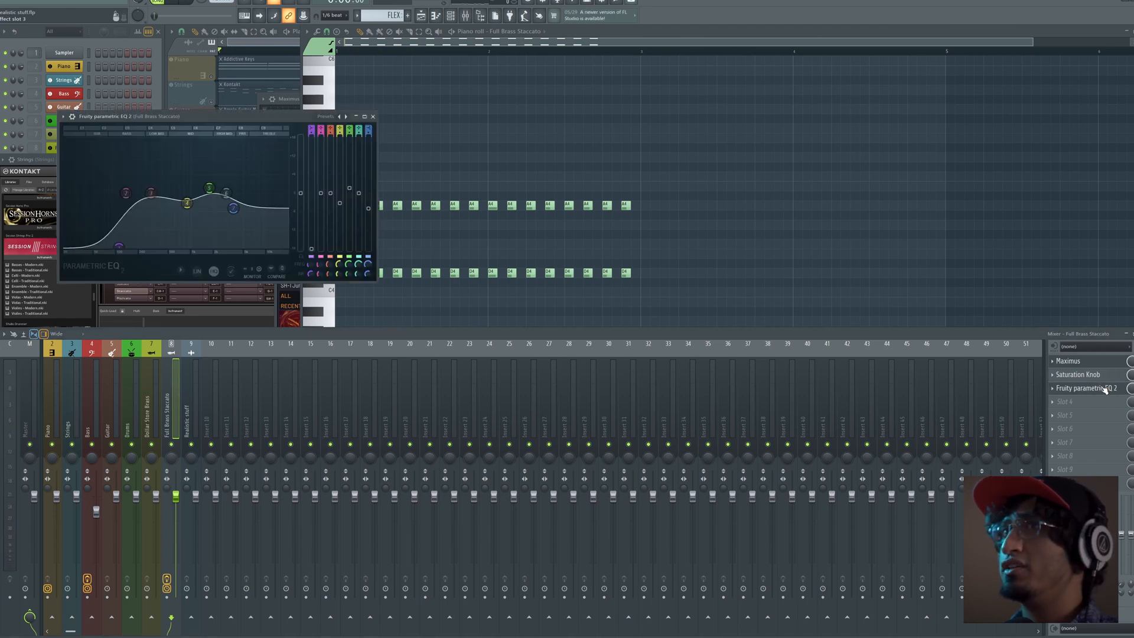
Shift the EQ's band 7 to a higher frequency with a shallower cut while the brass plays, and close the EQ.
{"action": "left_click_drag", "start_coordinate": [248, 119], "coordinate": [589, 186]}
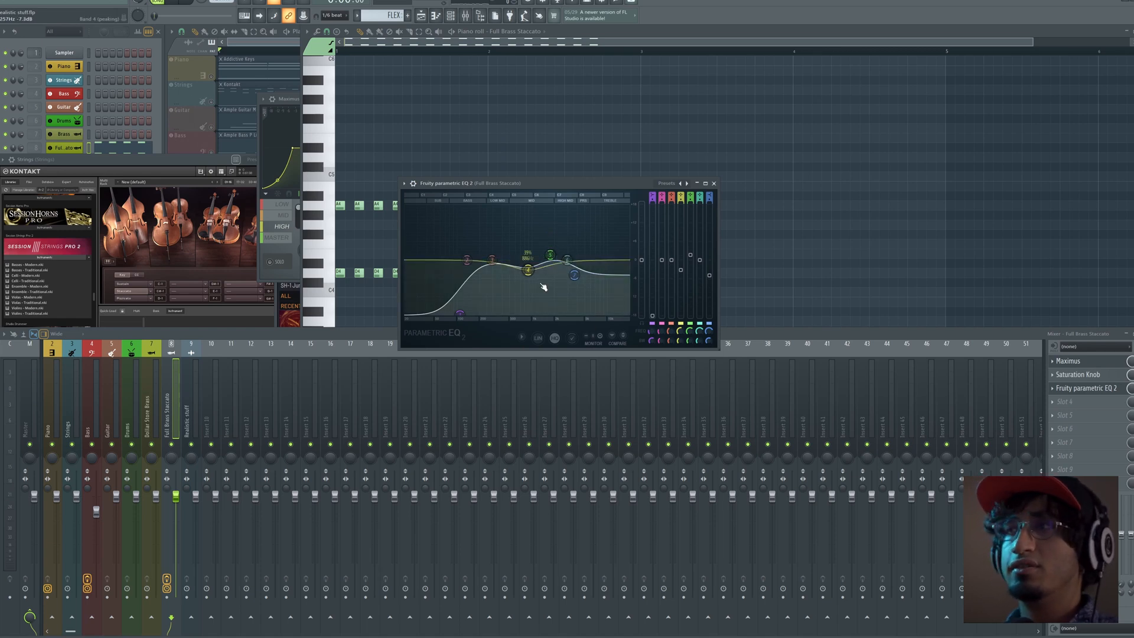
{"action": "key", "text": "space"}
{"action": "left_click_drag", "start_coordinate": [575, 276], "coordinate": [644, 285]}
{"action": "left_click", "coordinate": [714, 184]}
{"action": "right_click", "coordinate": [715, 209]}
{"action": "key", "text": "space"}
Duplicate the whole two-bar staccato pattern and lower the copy's D4 notes to C4.
{"action": "left_click_drag", "start_coordinate": [684, 205], "coordinate": [347, 243]}
{"action": "key", "text": "ctrl+b"}
{"action": "left_click_drag", "start_coordinate": [690, 277], "coordinate": [644, 317]}
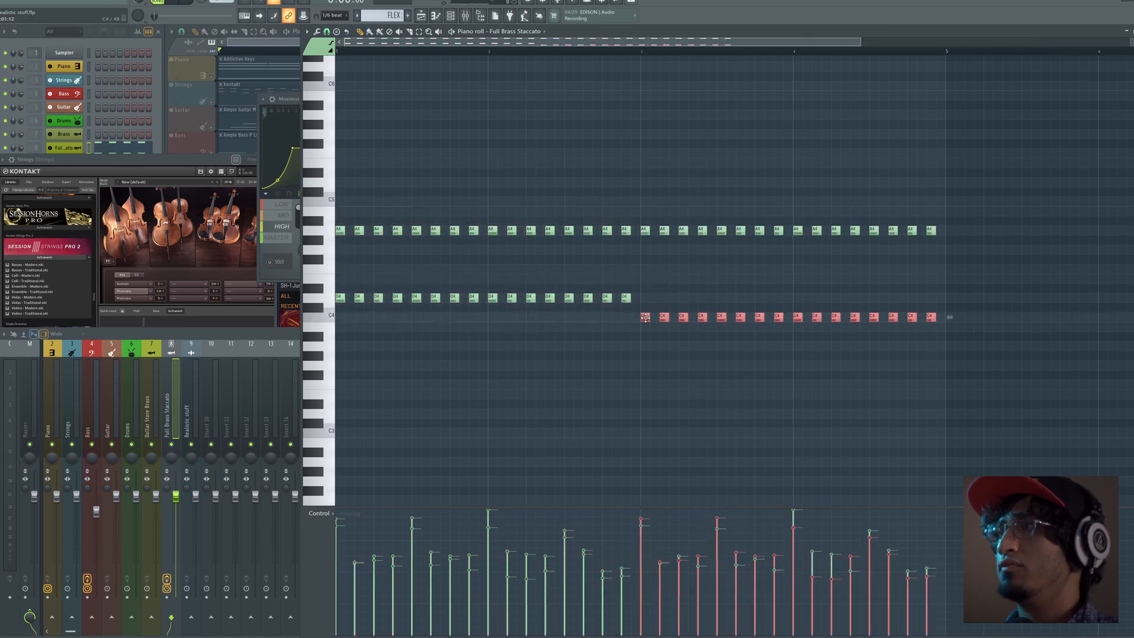
Play the extended pattern and lower the Full Brass Staccato track's volume fader.
{"action": "key", "text": "space"}
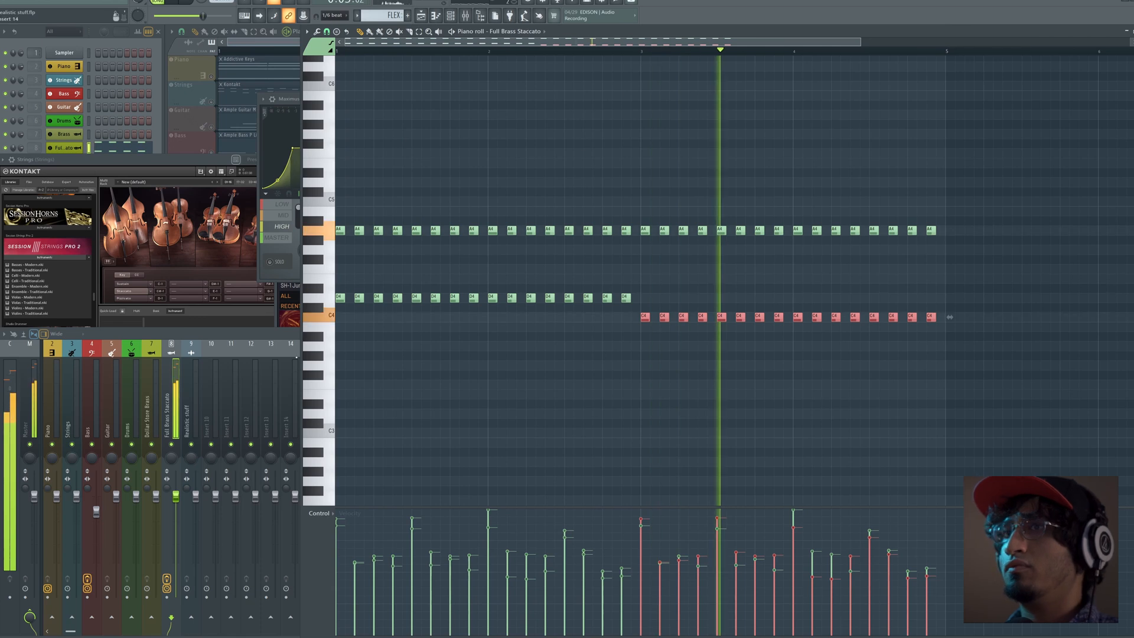
{"action": "left_click", "coordinate": [168, 505]}
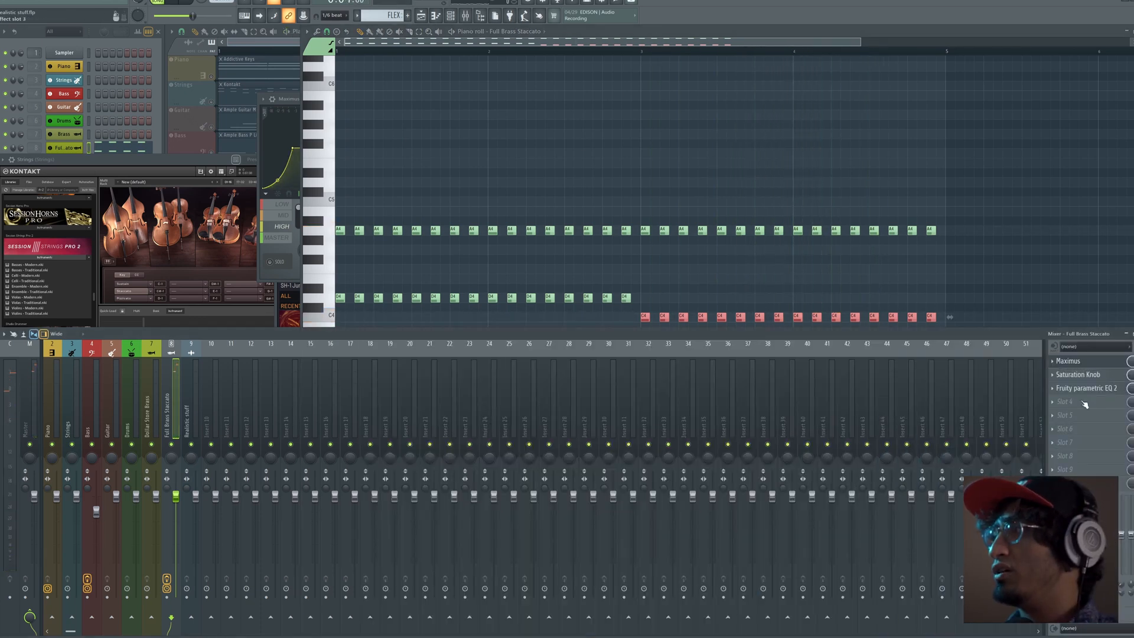
{"action": "key", "text": "space"}
{"action": "left_click_drag", "start_coordinate": [176, 498], "coordinate": [176, 519]}
Reshape the brass EQ's highs by dipping band 6 and raising band 7 to about neutral, and return to the playlist.
{"action": "left_click", "coordinate": [1106, 388]}
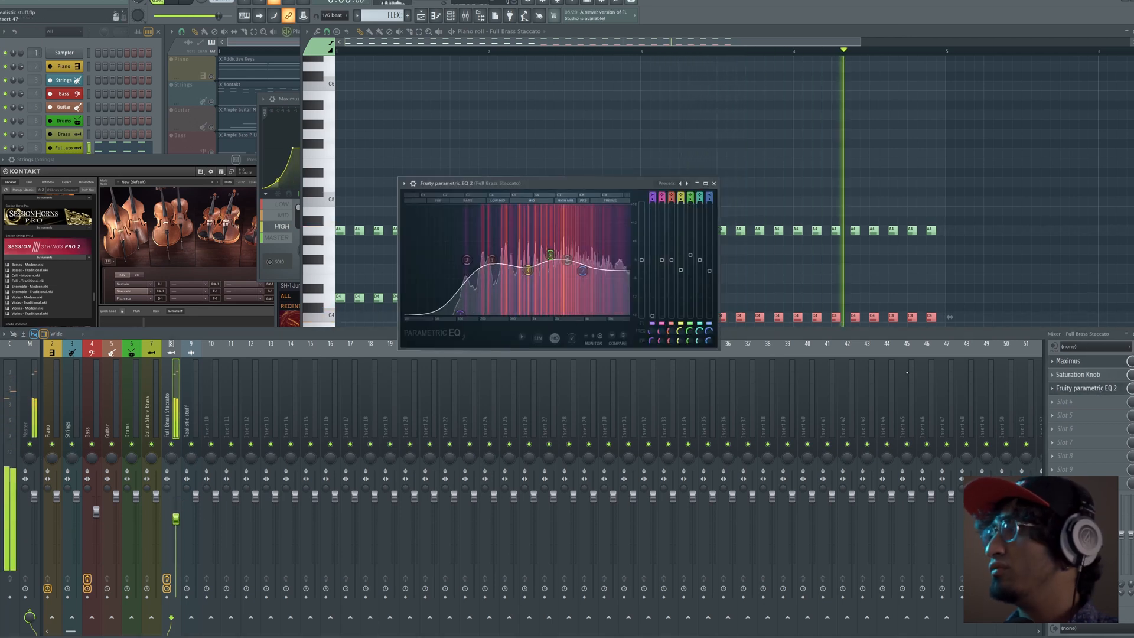
{"action": "mouse_move", "coordinate": [582, 270]}
{"action": "left_mouse_down"}
{"action": "mouse_move", "coordinate": [559, 282]}
{"action": "mouse_move", "coordinate": [583, 288]}
{"action": "mouse_move", "coordinate": [612, 264]}
{"action": "mouse_move", "coordinate": [584, 233]}
{"action": "mouse_move", "coordinate": [586, 279]}
{"action": "mouse_move", "coordinate": [611, 264]}
{"action": "mouse_move", "coordinate": [583, 273]}
{"action": "left_mouse_up"}
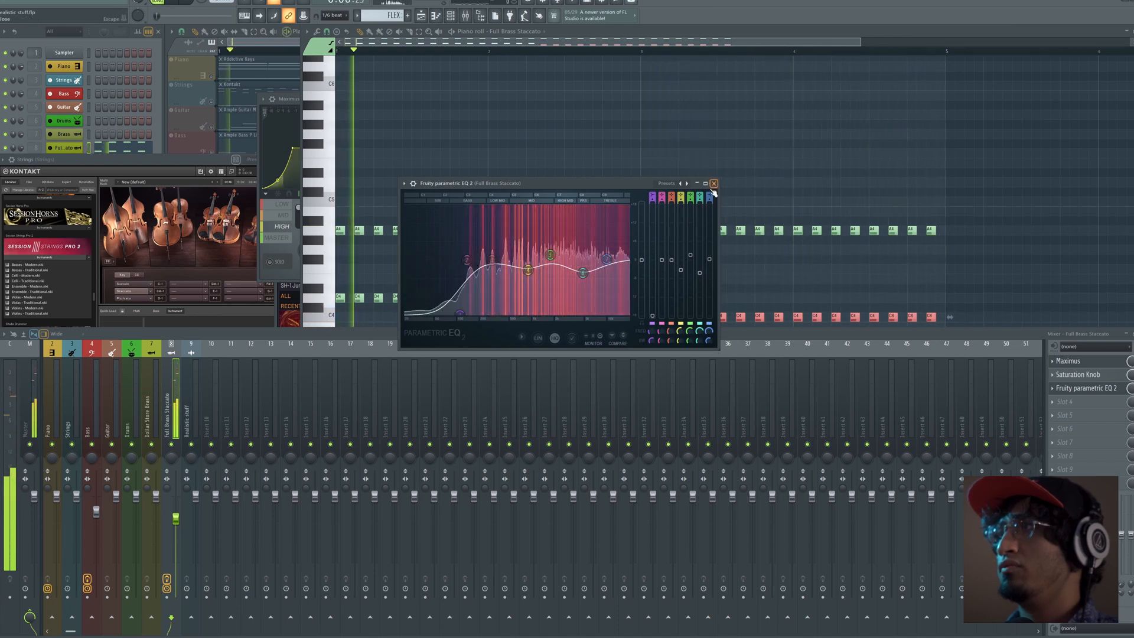
{"action": "left_click", "coordinate": [713, 183]}
{"action": "key", "text": "F5"}
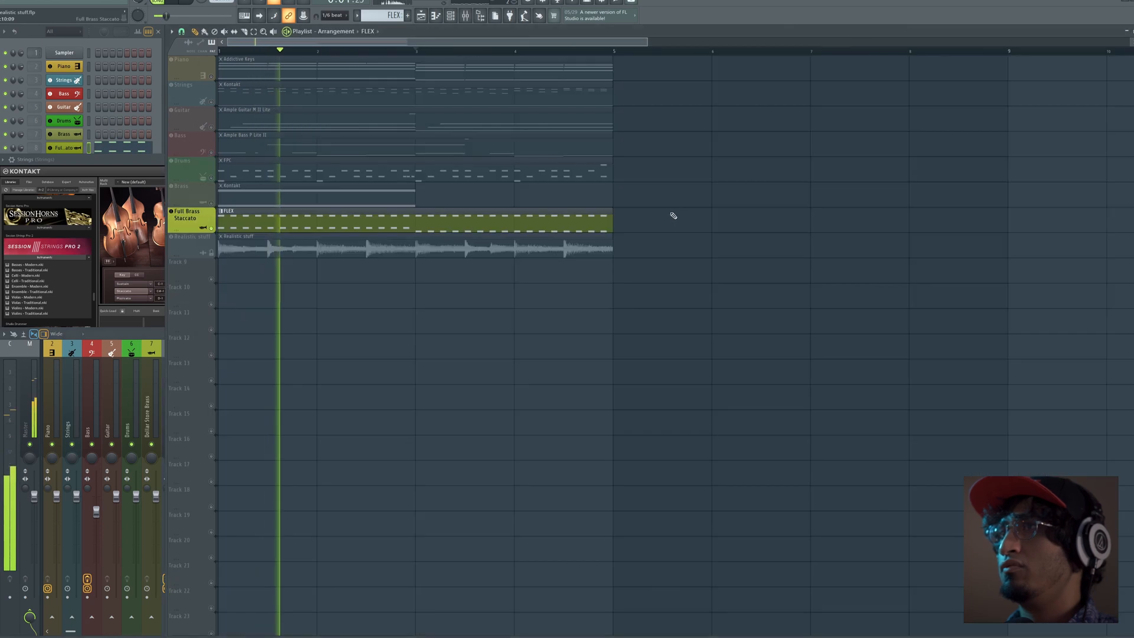
Unsolo the Full Brass Staccato track and set its mixer volume to -12.0 dB while the full arrangement plays.
{"action": "right_click", "coordinate": [217, 230]}
{"action": "key", "text": "F9"}
{"action": "left_click_drag", "start_coordinate": [175, 518], "coordinate": [176, 543]}
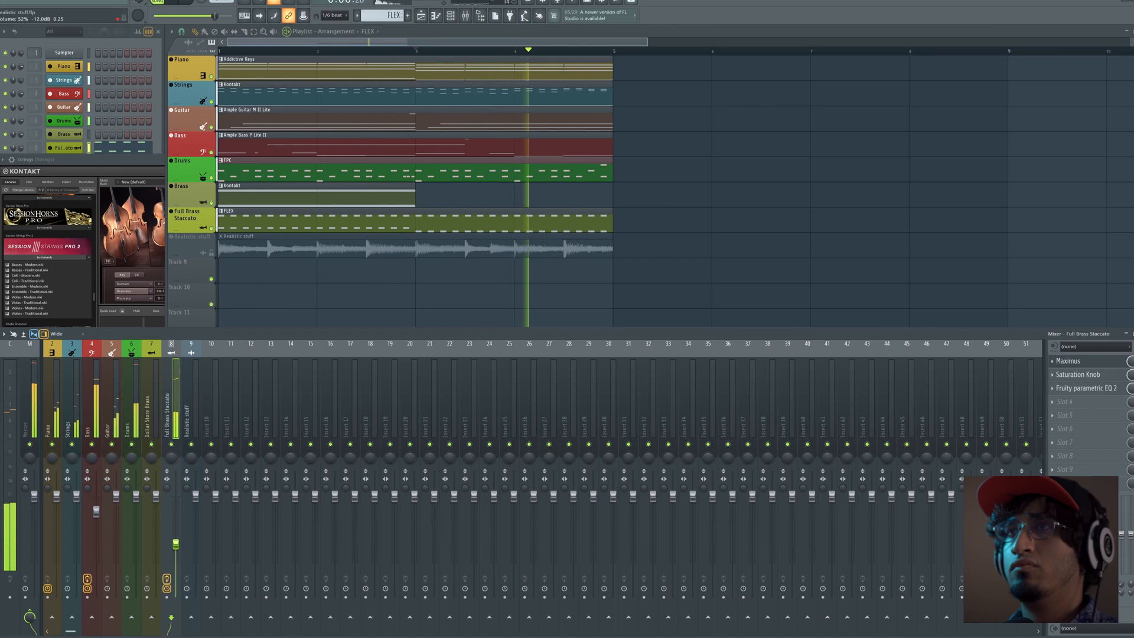
{"action": "key", "text": "space"}
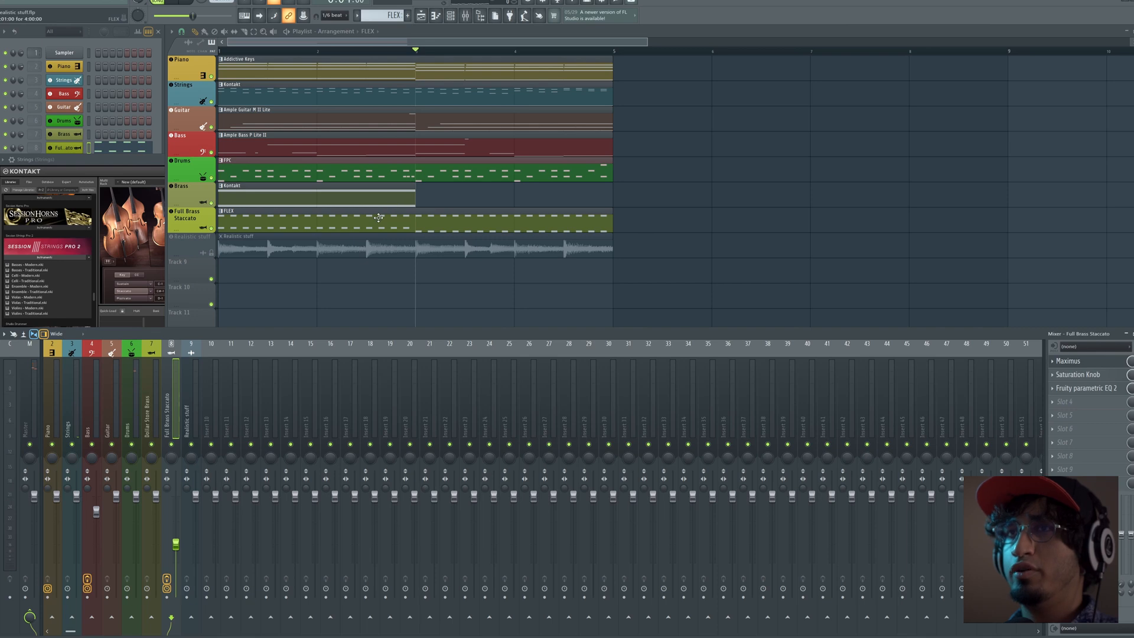
Restart the arrangement from the beginning and mute the Full Brass Staccato playlist track.
{"action": "left_click", "coordinate": [223, 52]}
{"action": "key", "text": "space"}
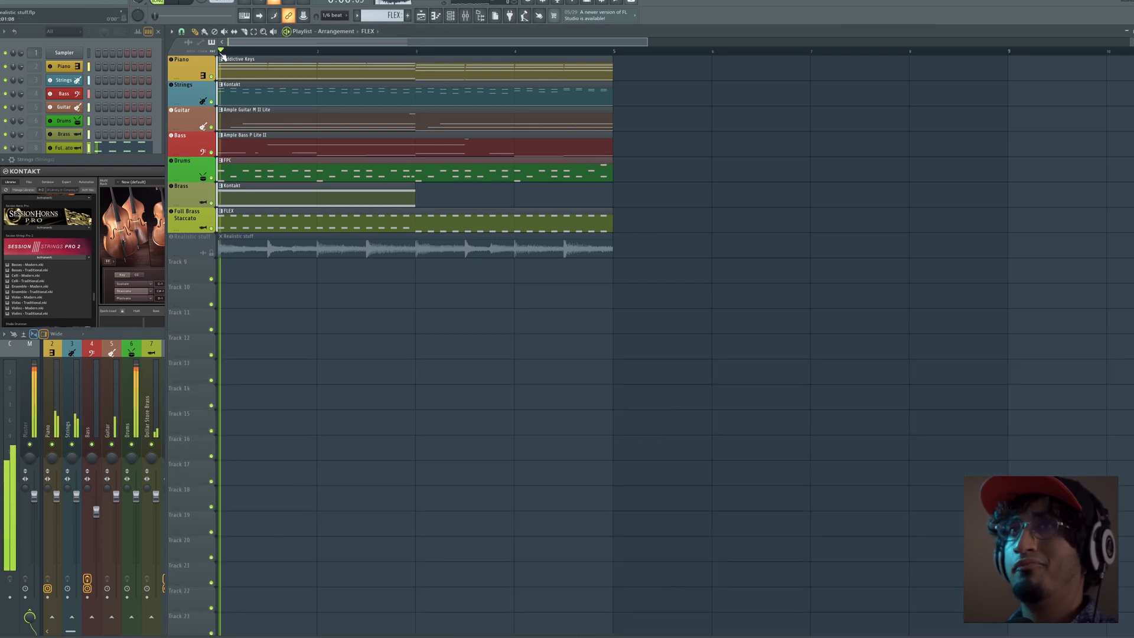
{"action": "left_click", "coordinate": [211, 228]}
{"action": "key", "text": "space"}
{"action": "key", "text": "space"}
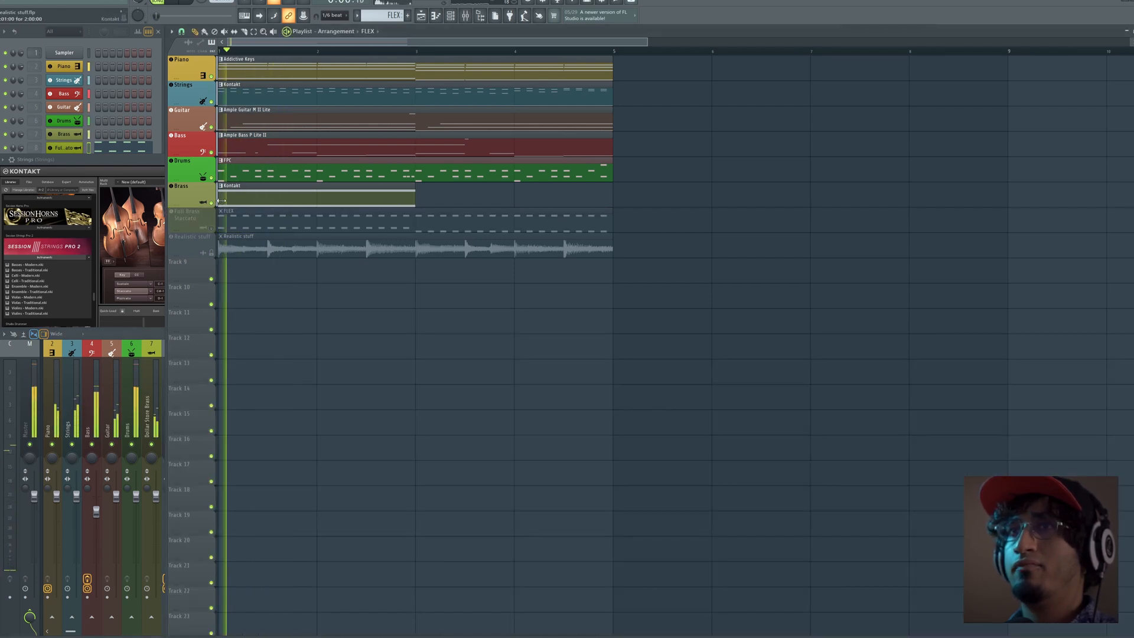
Examine the sustained Brass clip's notes and its Kontakt Session Horns Pro instrument while playing the part.
{"action": "double_click", "coordinate": [331, 198]}
{"action": "key", "text": "space"}
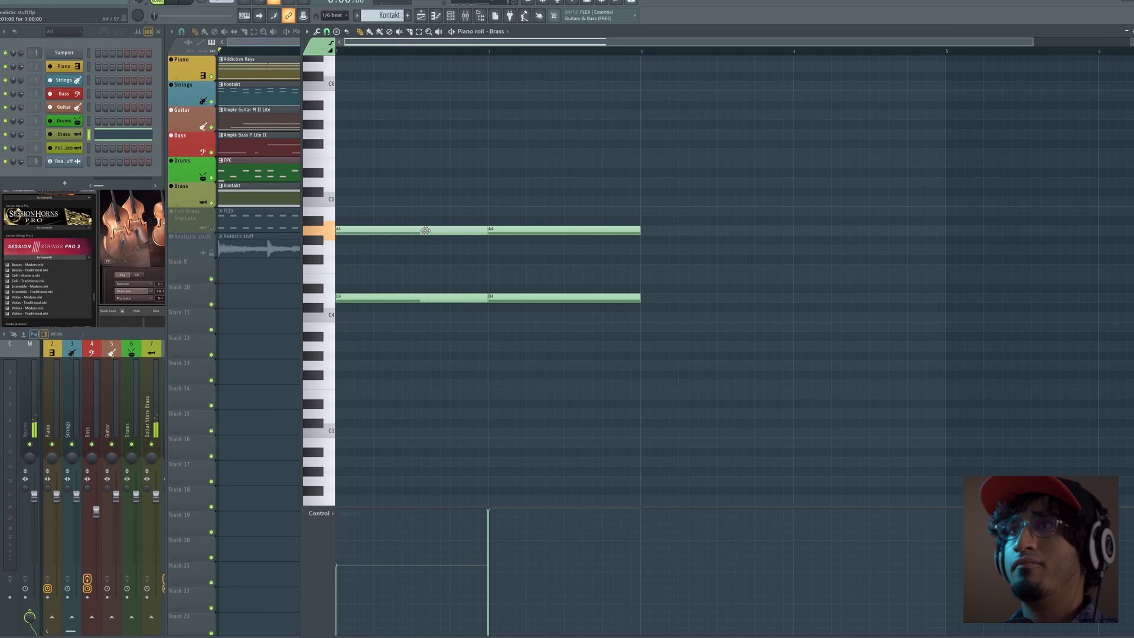
{"action": "left_click", "coordinate": [56, 136]}
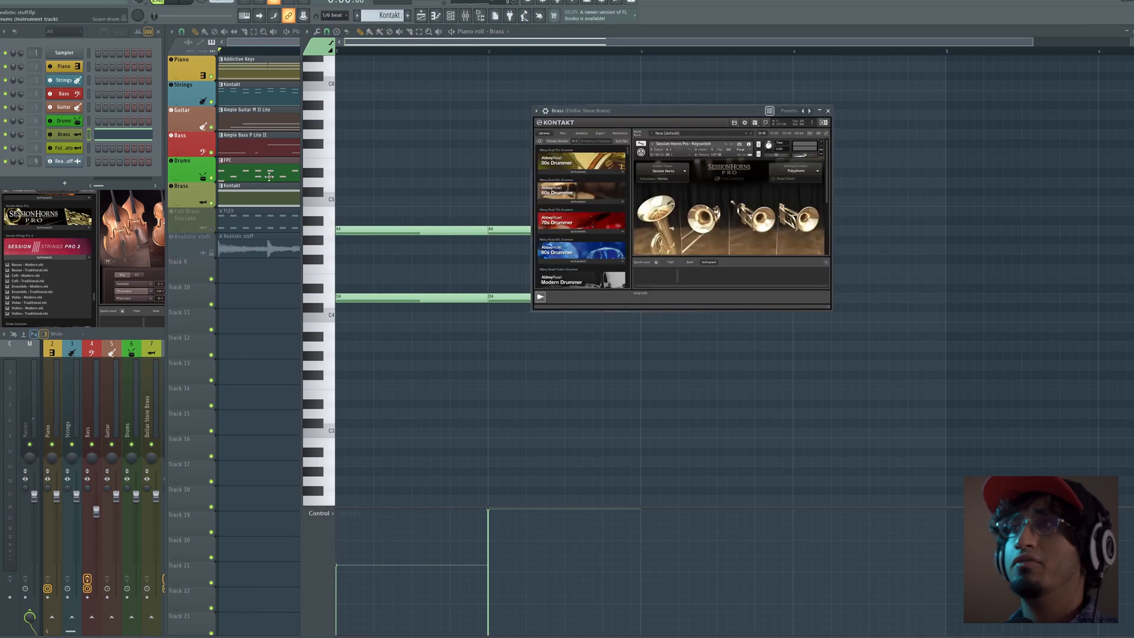
{"action": "key", "text": "space"}
{"action": "key", "text": "space"}
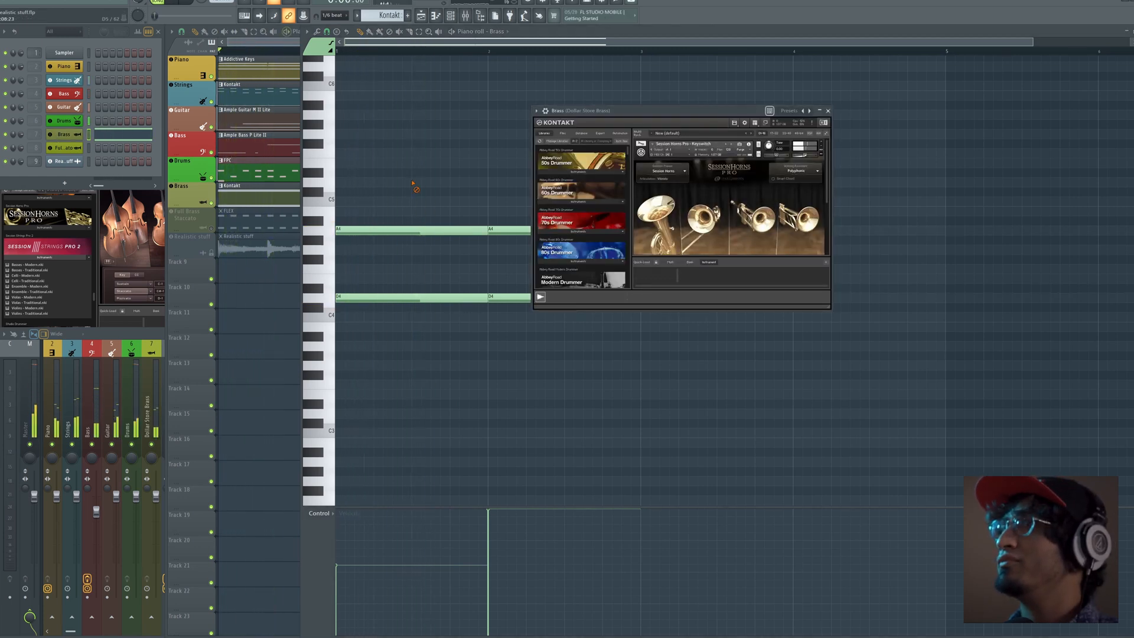
{"action": "right_click", "coordinate": [418, 189]}
Compare the effect chains of the Dollar Store Brass and Full Brass Staccato mixer tracks and play the arrangement briefly.
{"action": "left_click", "coordinate": [151, 374]}
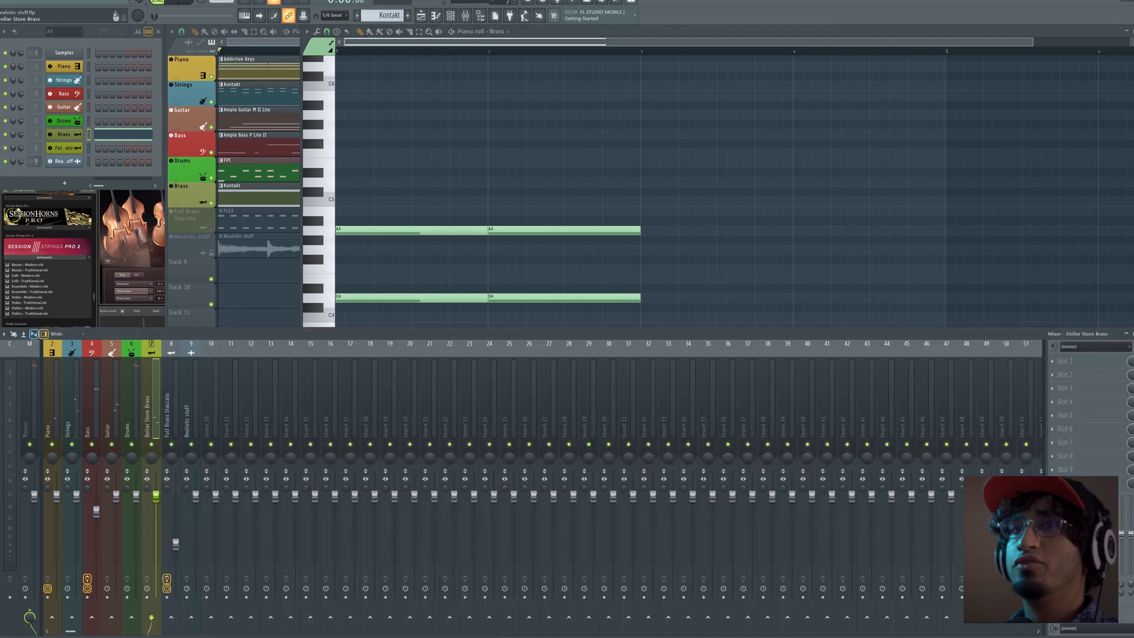
{"action": "left_click", "coordinate": [172, 391]}
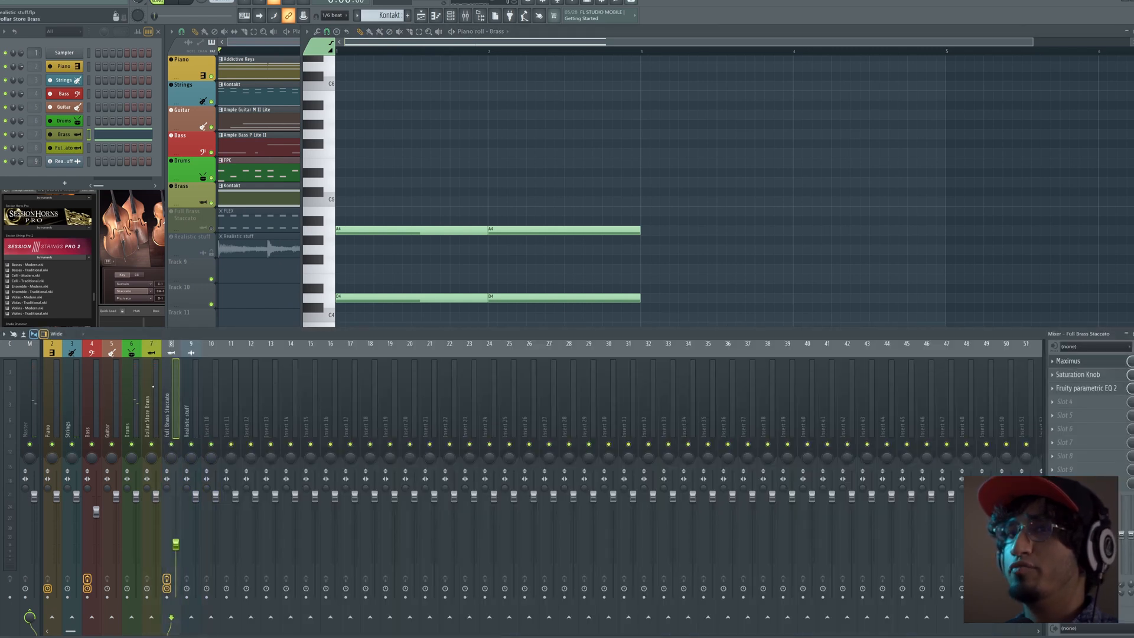
{"action": "left_click", "coordinate": [153, 387]}
{"action": "key", "text": "space"}
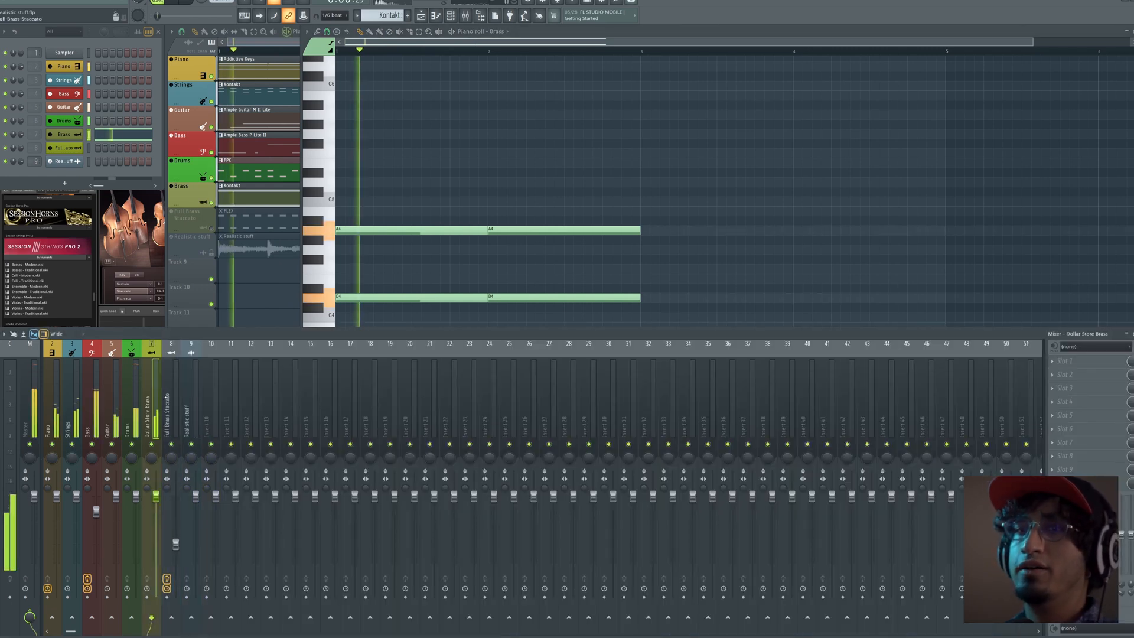
{"action": "key", "text": "space"}
{"action": "left_click", "coordinate": [167, 398]}
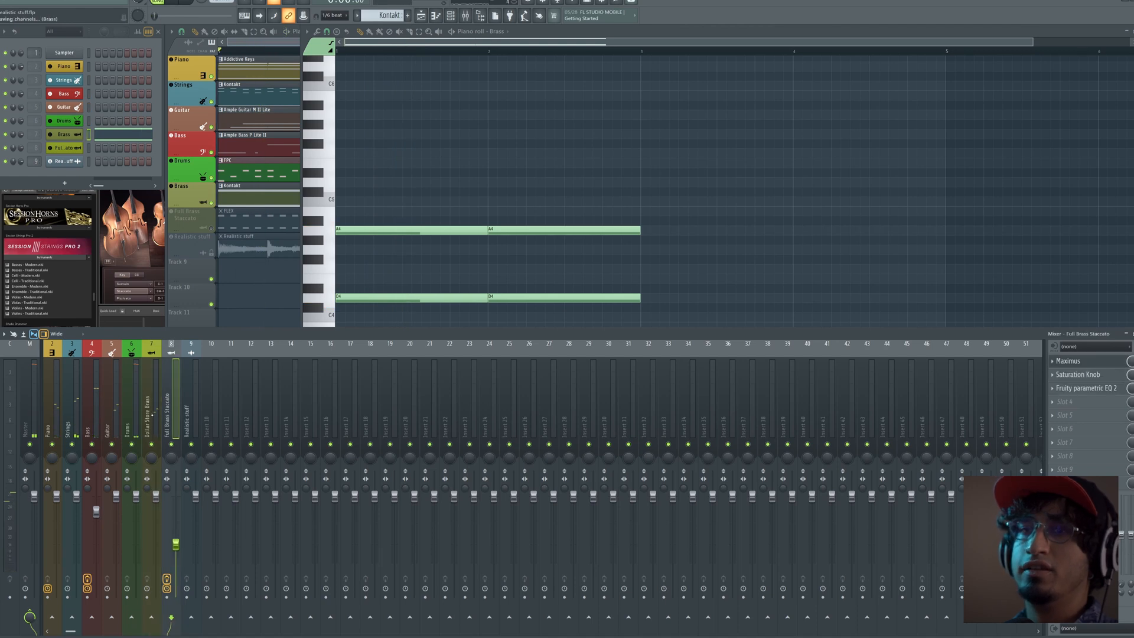
Apply the preset name Sample to the Dollar Store Brass mixer track.
{"action": "left_click", "coordinate": [152, 415]}
{"action": "right_click", "coordinate": [150, 416]}
{"action": "left_click", "coordinate": [197, 351]}
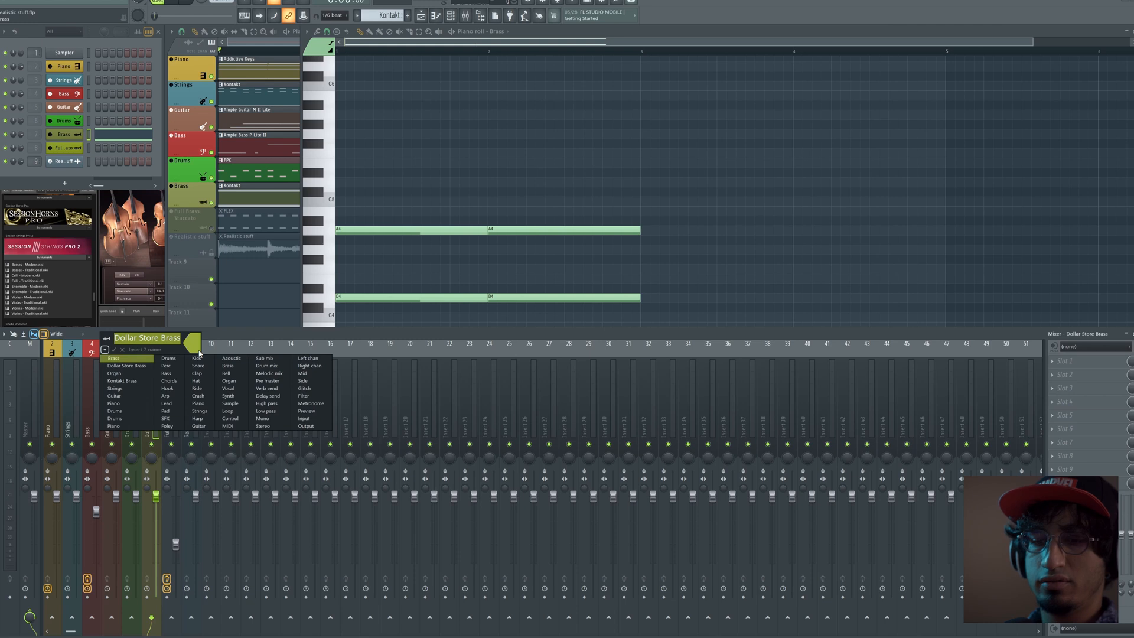
{"action": "left_click", "coordinate": [229, 403]}
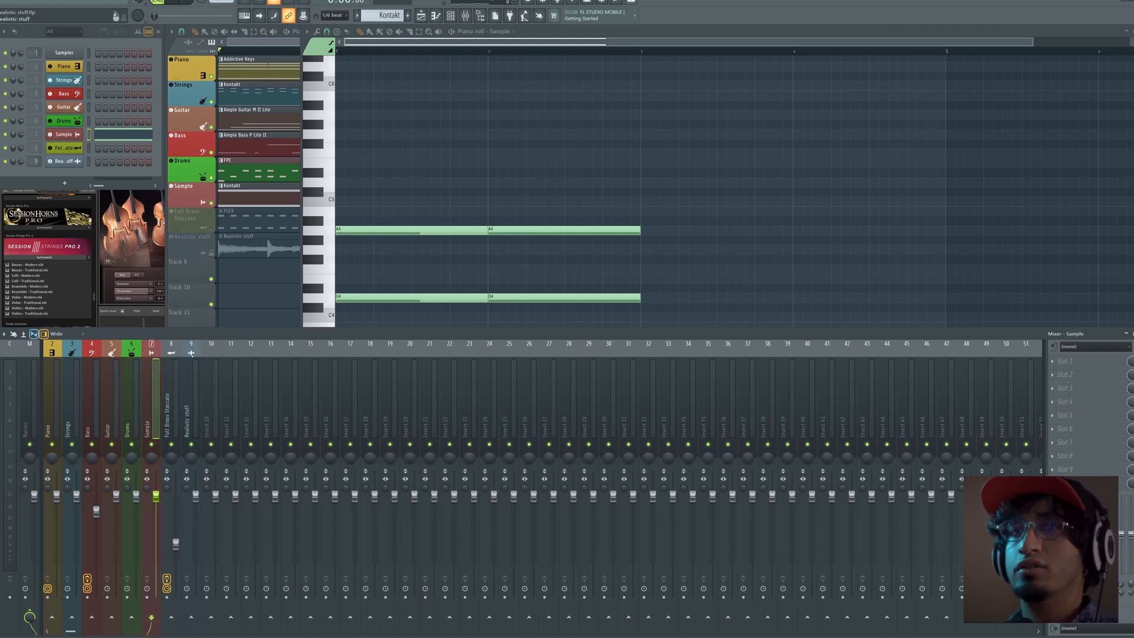
Rename the sustained brass mixer track with the preset name Brass.
{"action": "right_click", "coordinate": [160, 341]}
{"action": "left_click", "coordinate": [189, 351]}
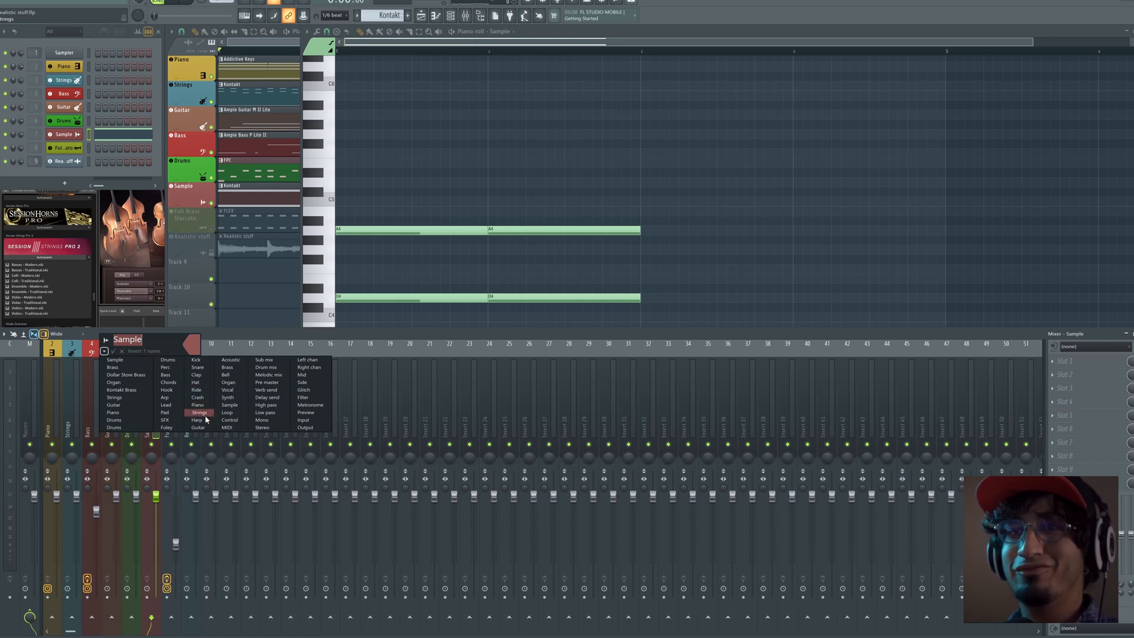
{"action": "left_click", "coordinate": [227, 368]}
{"action": "key", "text": "space"}
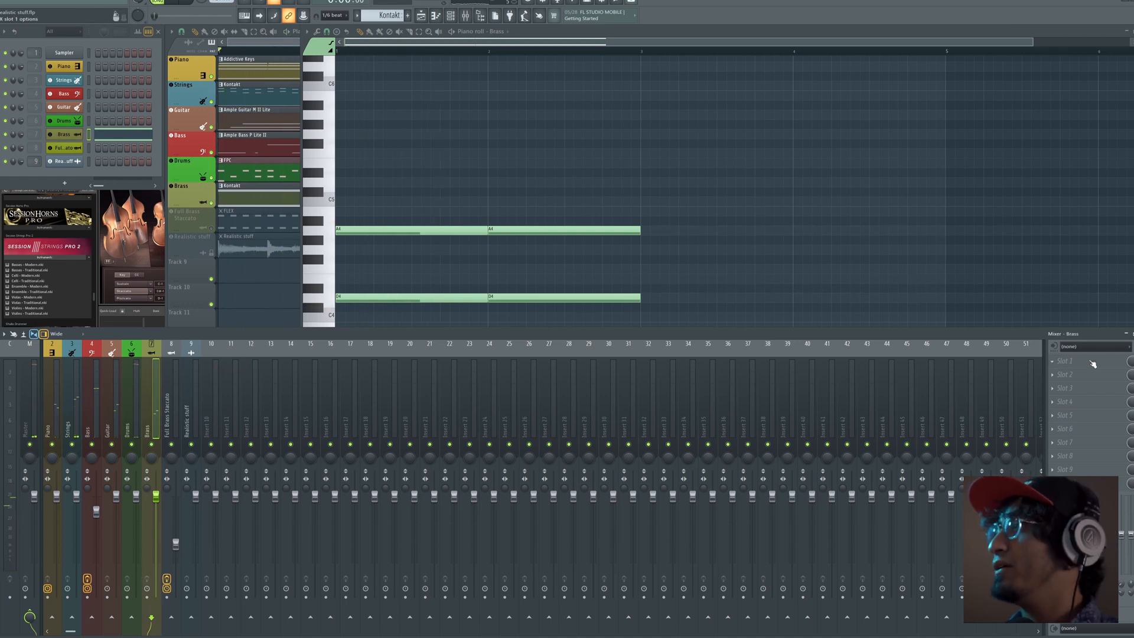
Load Maximus into the first effect slot of the Brass mixer track and delete it again.
{"action": "left_click", "coordinate": [524, 327]}
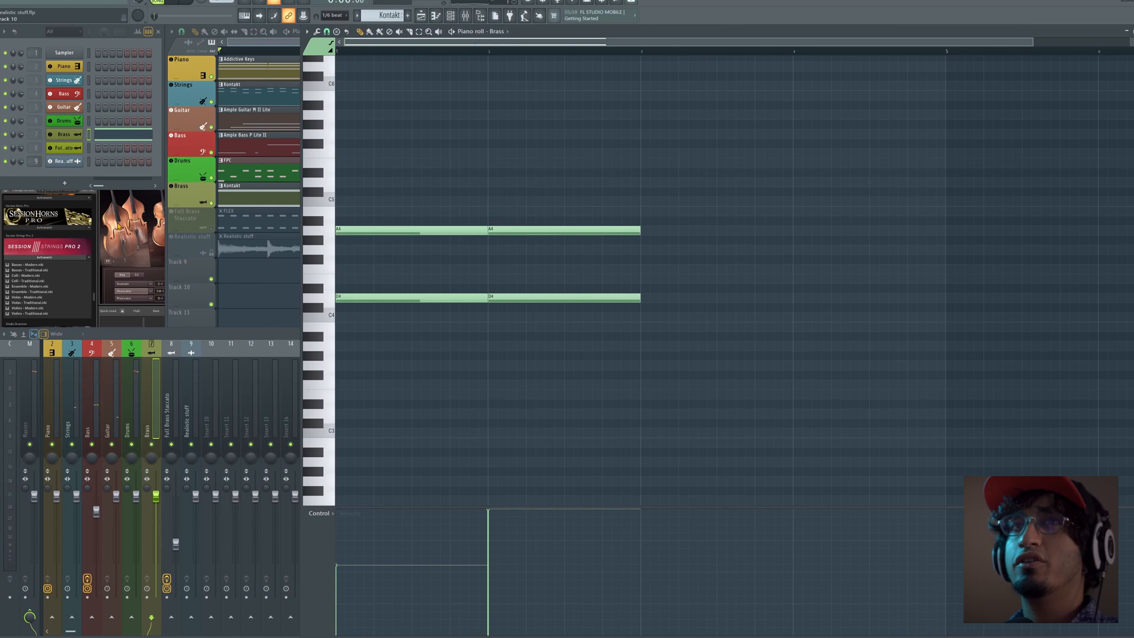
{"action": "left_click", "coordinate": [164, 400]}
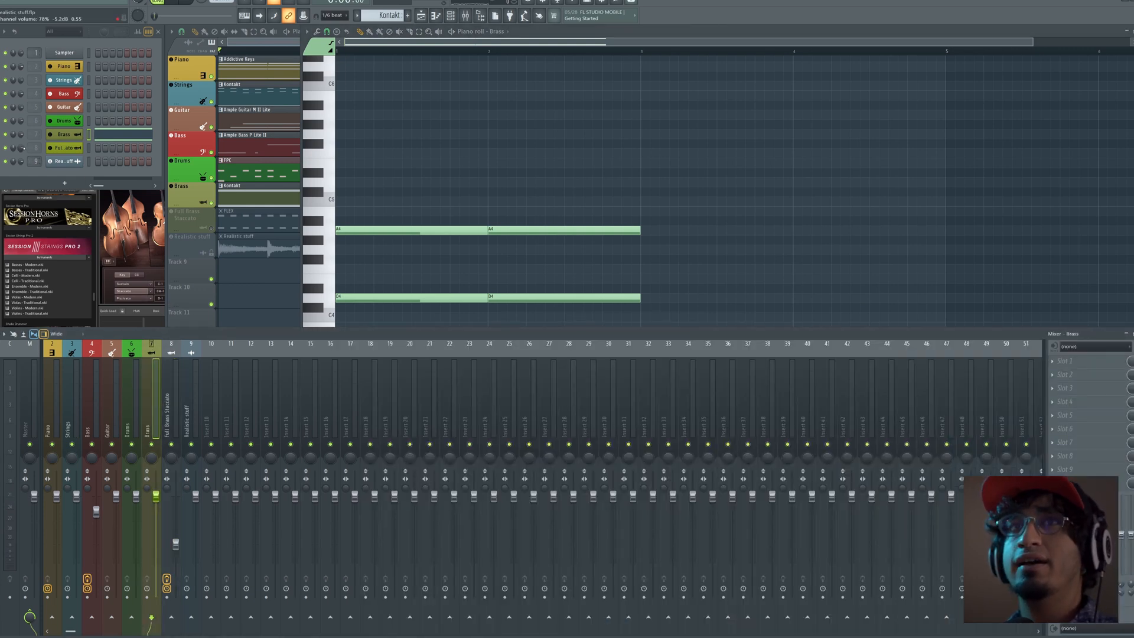
{"action": "left_click", "coordinate": [1103, 361]}
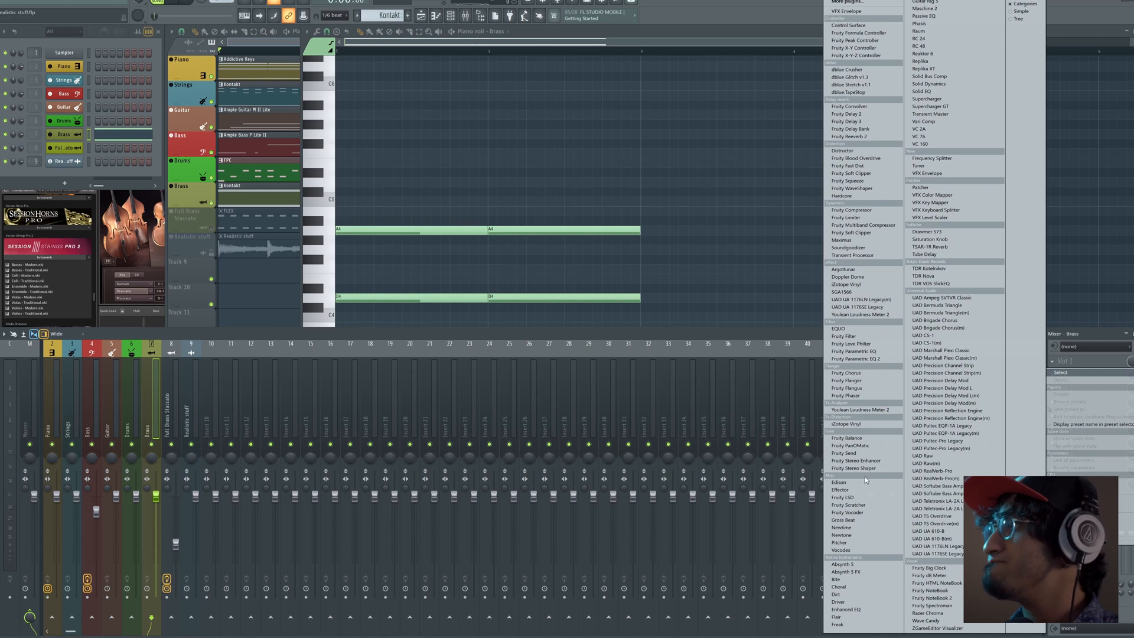
{"action": "left_click", "coordinate": [876, 240]}
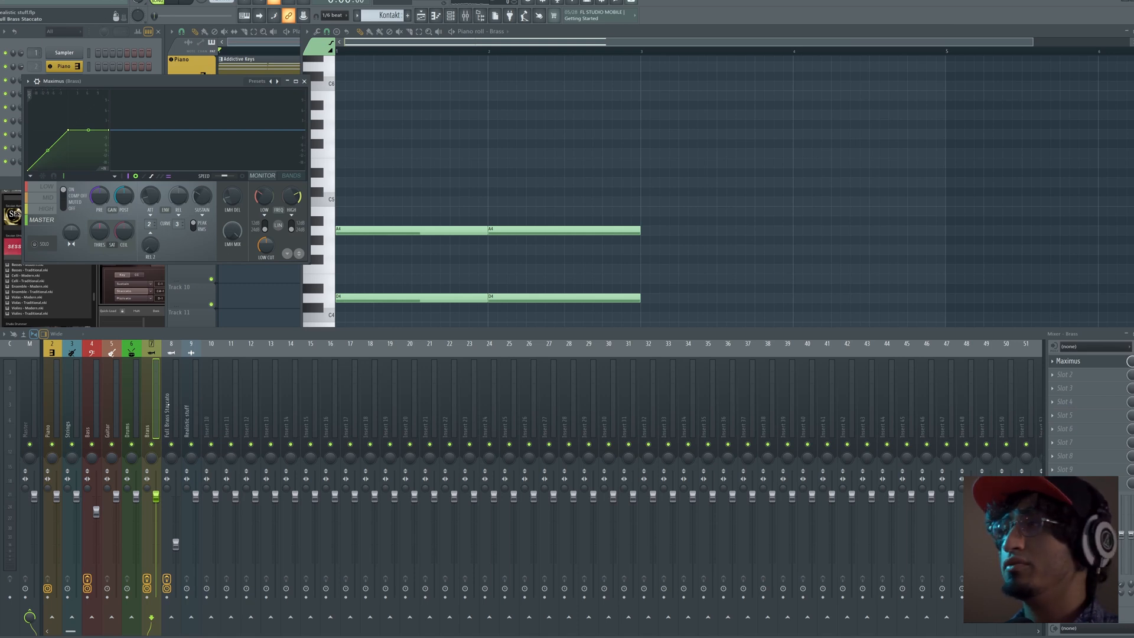
{"action": "left_click", "coordinate": [1054, 358]}
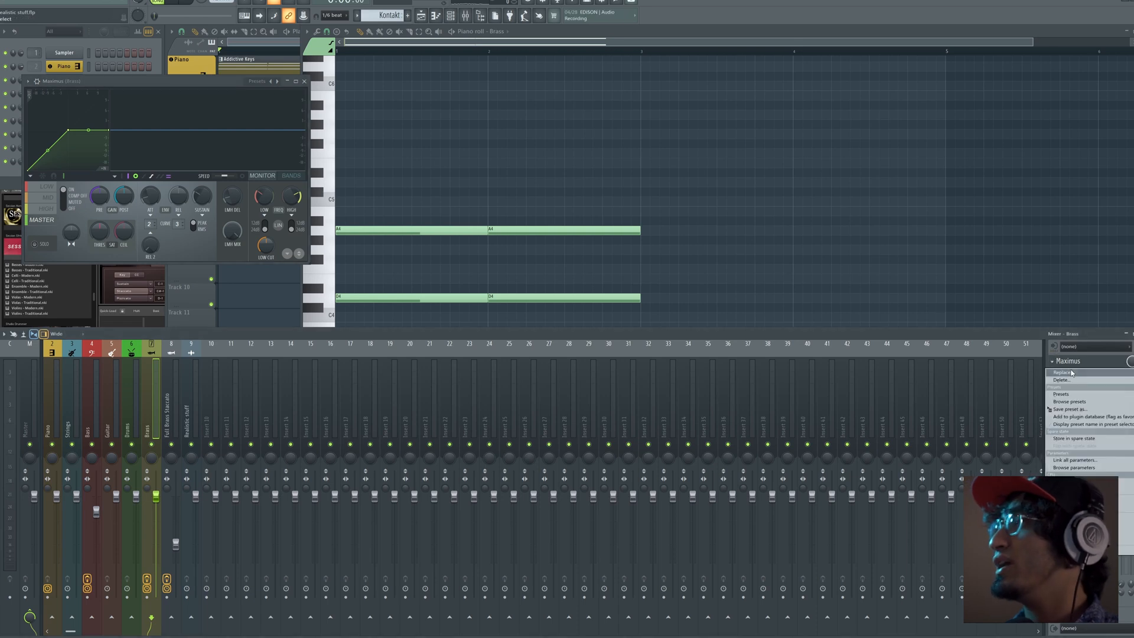
{"action": "left_click", "coordinate": [1114, 381]}
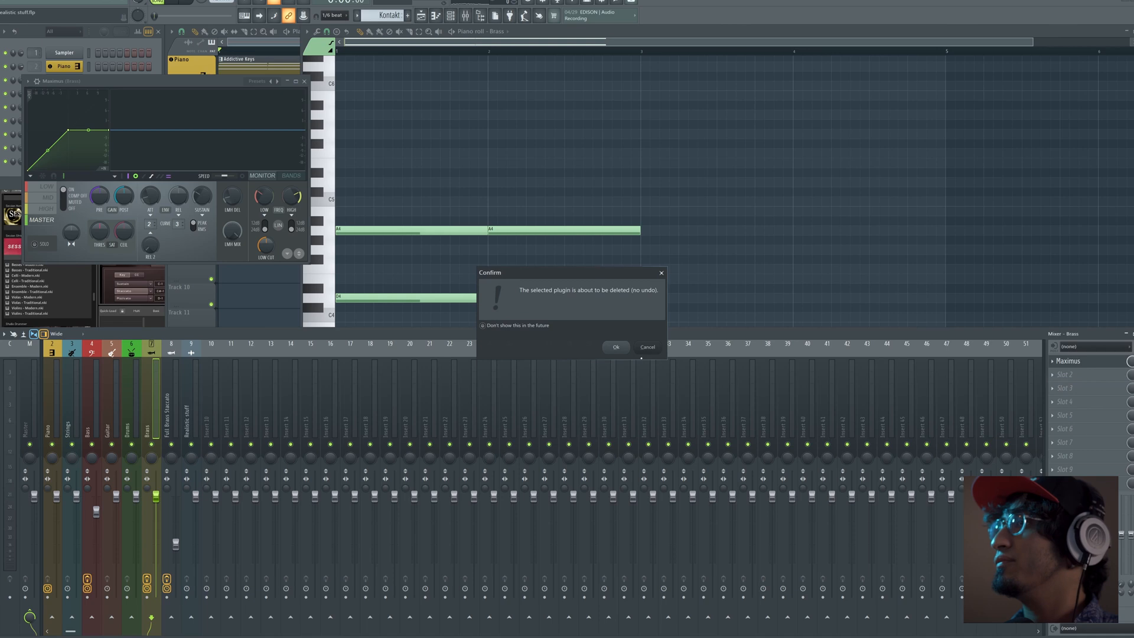
{"action": "left_click", "coordinate": [616, 347]}
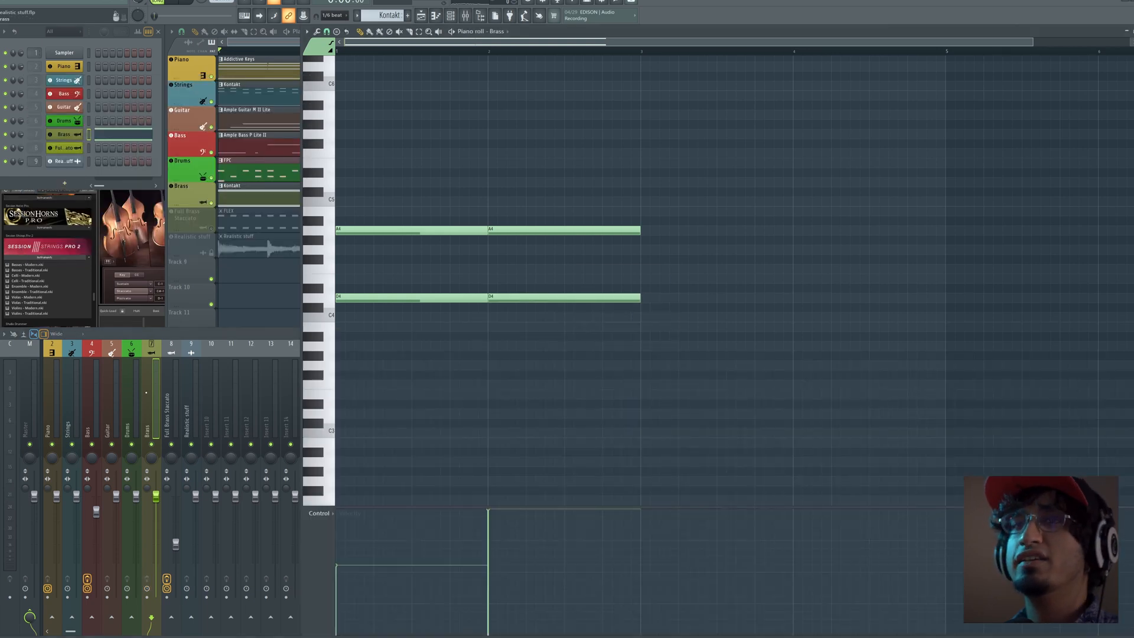
{"action": "left_click", "coordinate": [146, 393]}
{"action": "left_click", "coordinate": [1068, 361]}
{"action": "mouse_move", "coordinate": [1063, 372]}
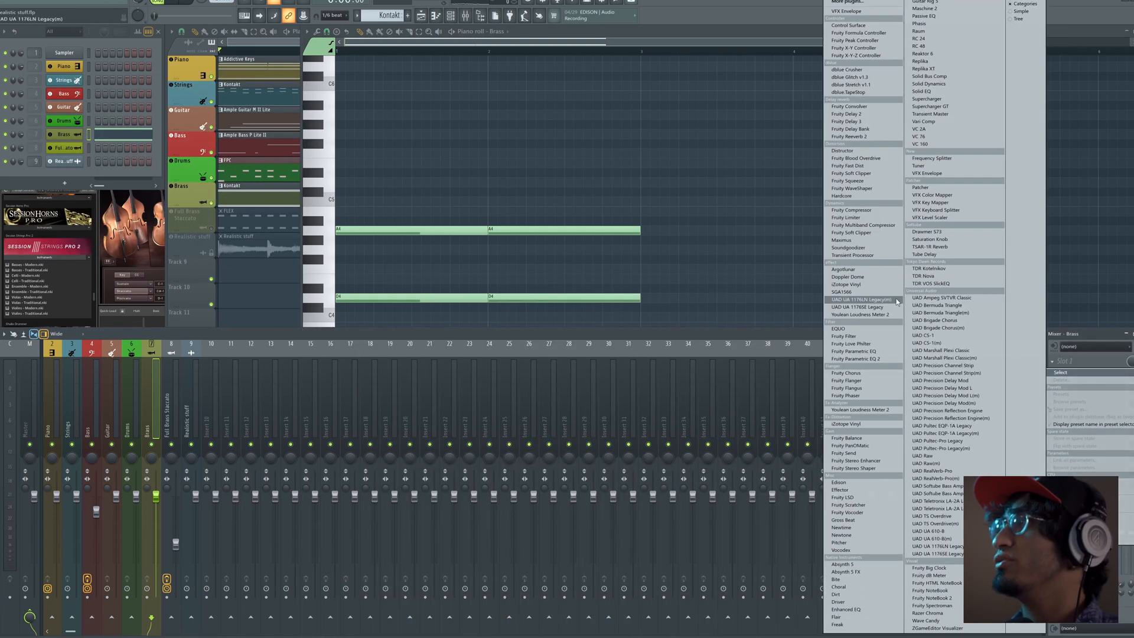
{"action": "left_click", "coordinate": [646, 237]}
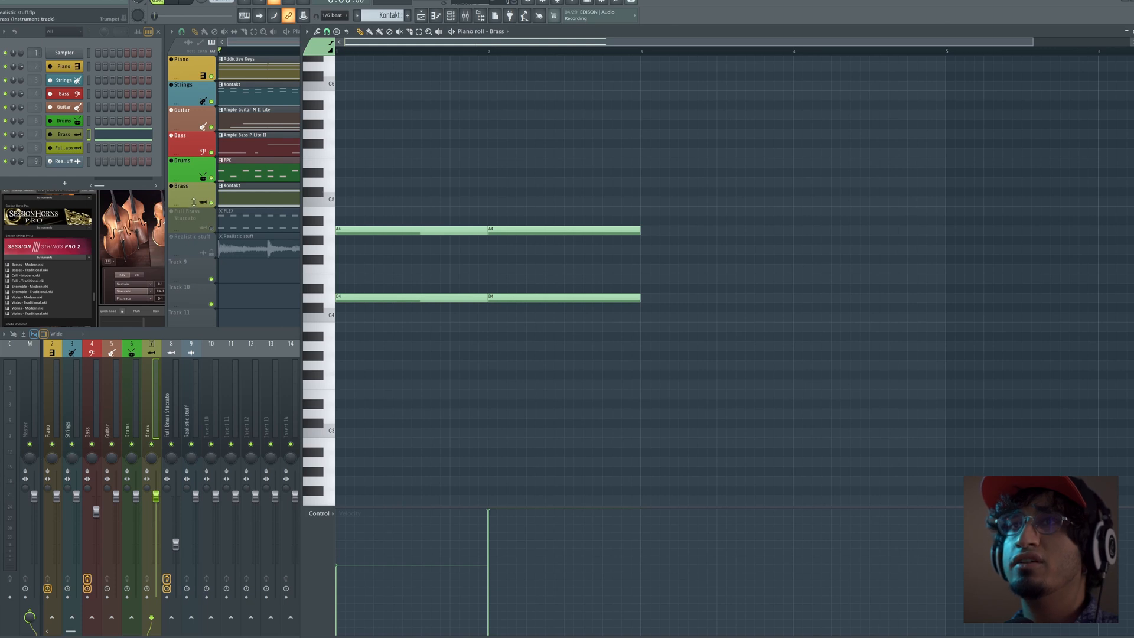
Play the Brass part and delete the A4 and D4 notes of its second bar.
{"action": "key", "text": "space"}
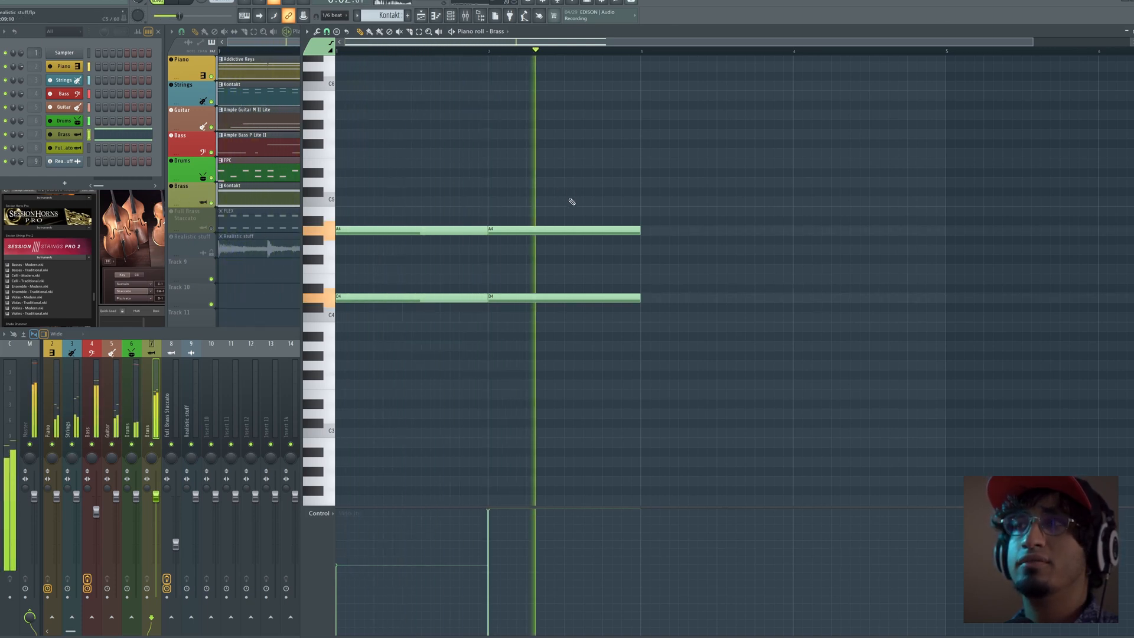
{"action": "right_click", "coordinate": [575, 230]}
{"action": "right_click", "coordinate": [584, 298]}
{"action": "key", "text": "space"}
{"action": "key", "text": "space"}
{"action": "key", "text": "space"}
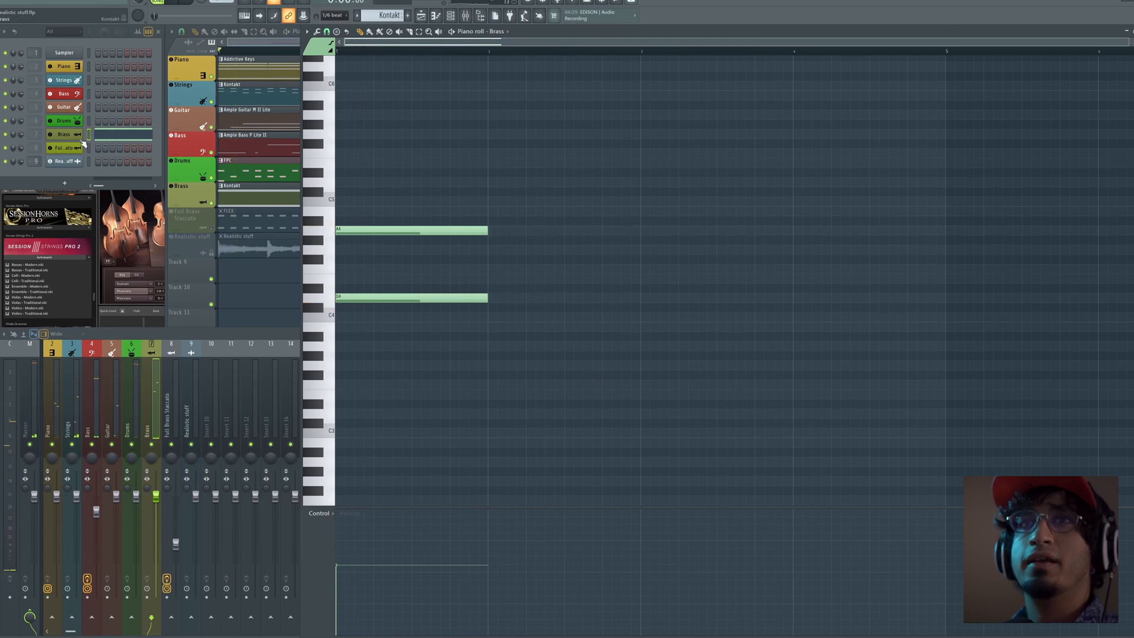
Restore the deleted second-bar Brass notes and play the two-bar part from the start.
{"action": "left_click_drag", "start_coordinate": [502, 209], "coordinate": [463, 316]}
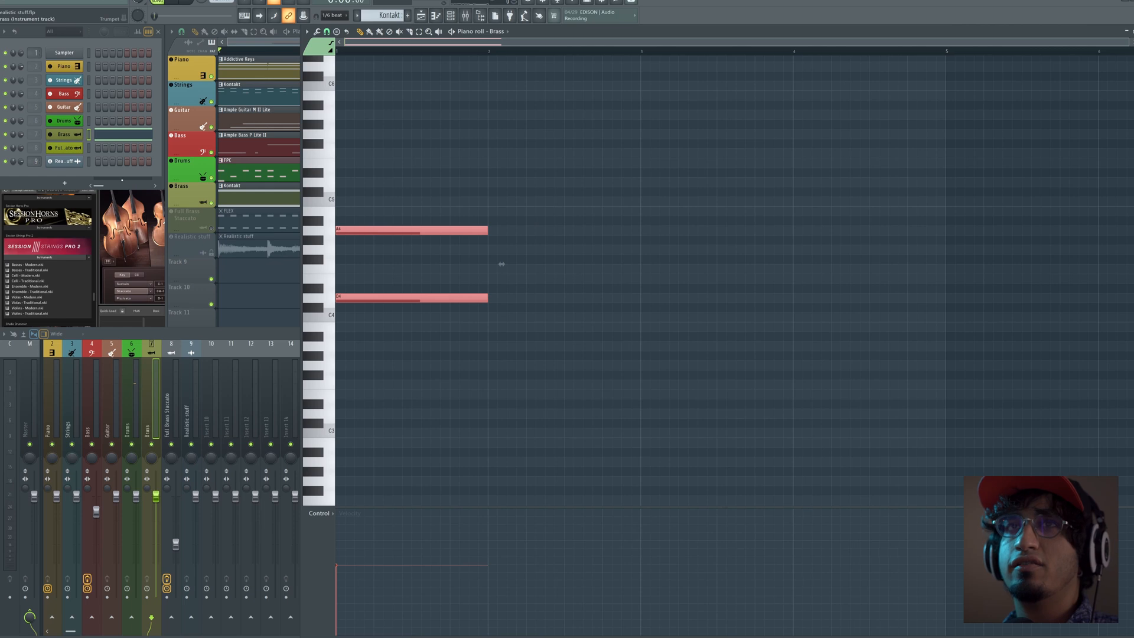
{"action": "key", "text": "ctrl+x"}
{"action": "key", "text": "ctrl+v"}
{"action": "key", "text": "ctrl+d"}
{"action": "key", "text": "ctrl+b"}
{"action": "key", "text": "space"}
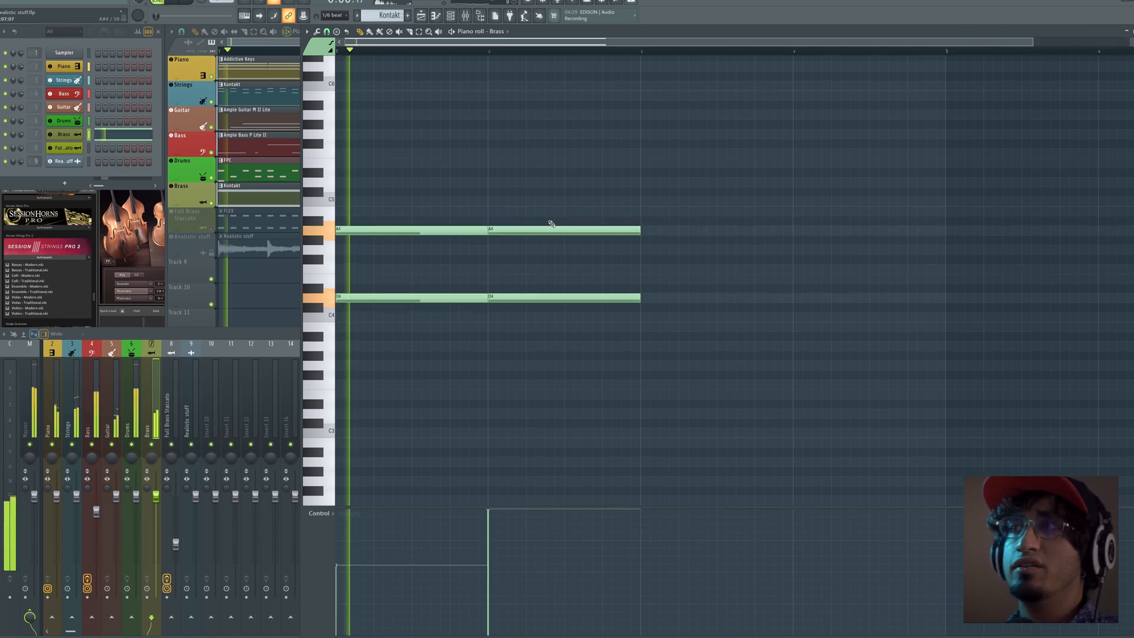
Delete the lower-velocity A4 and D4 Brass notes in bar 1 and move the louder second-bar pair into their place.
{"action": "left_click", "coordinate": [489, 53]}
{"action": "key", "text": "space"}
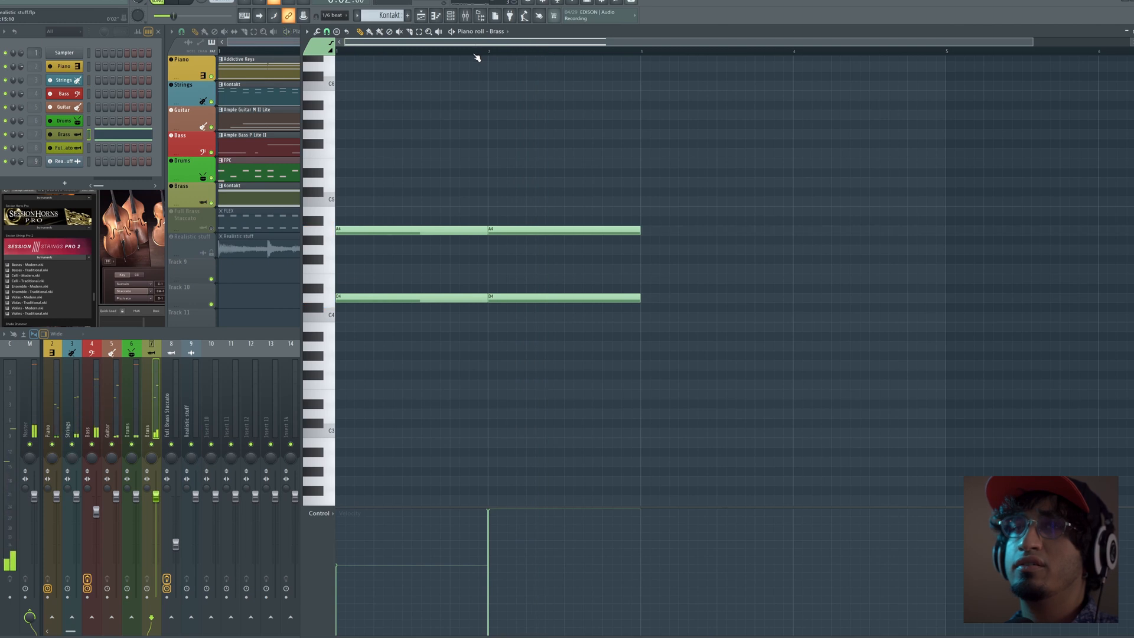
{"action": "right_click", "coordinate": [443, 231]}
{"action": "right_click", "coordinate": [428, 297]}
{"action": "key", "text": "ctrl+a"}
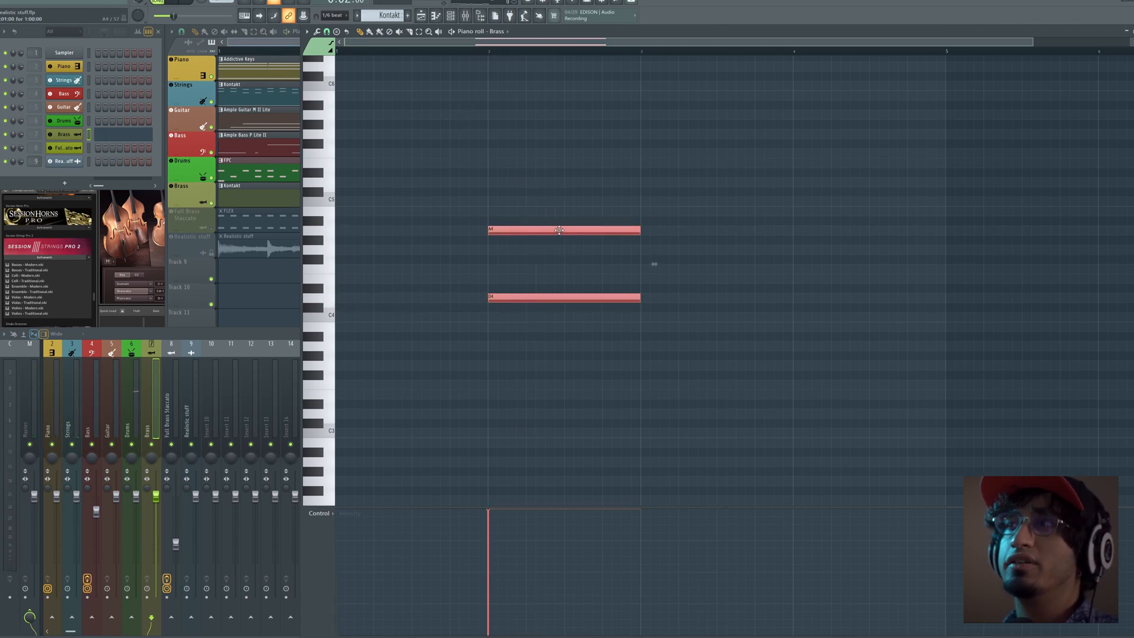
{"action": "left_click_drag", "start_coordinate": [559, 231], "coordinate": [406, 231]}
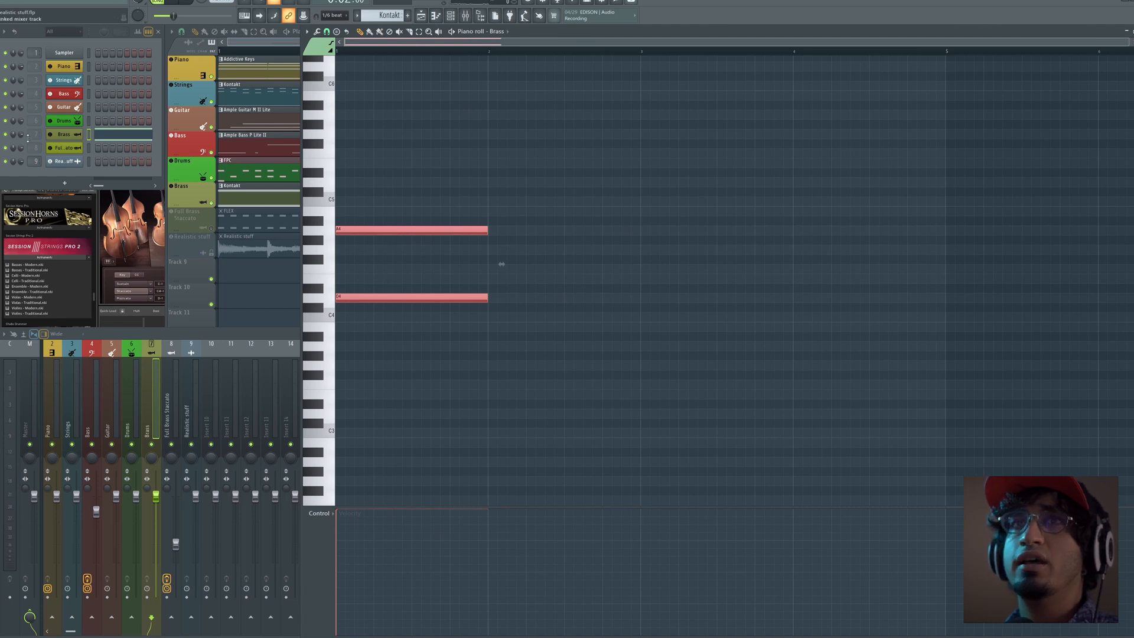
Create an automation clip for the Brass channel's volume.
{"action": "right_click", "coordinate": [22, 134]}
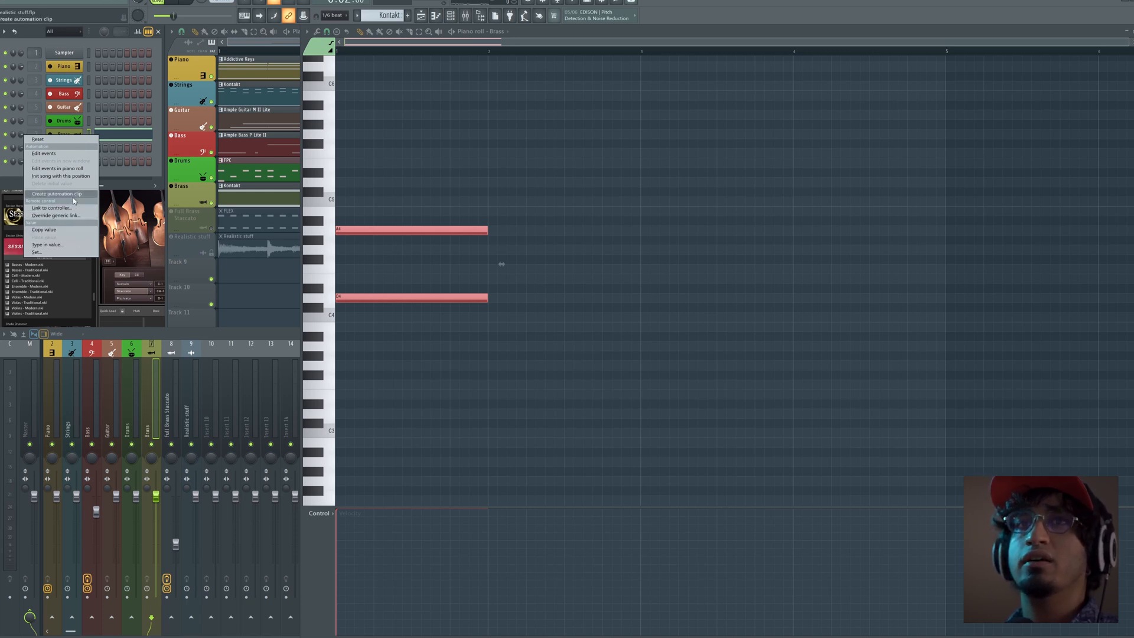
Create a volume automation clip for the Brass channel, and reopen the Brass pattern's notes for editing during playback.
{"action": "left_click", "coordinate": [56, 194]}
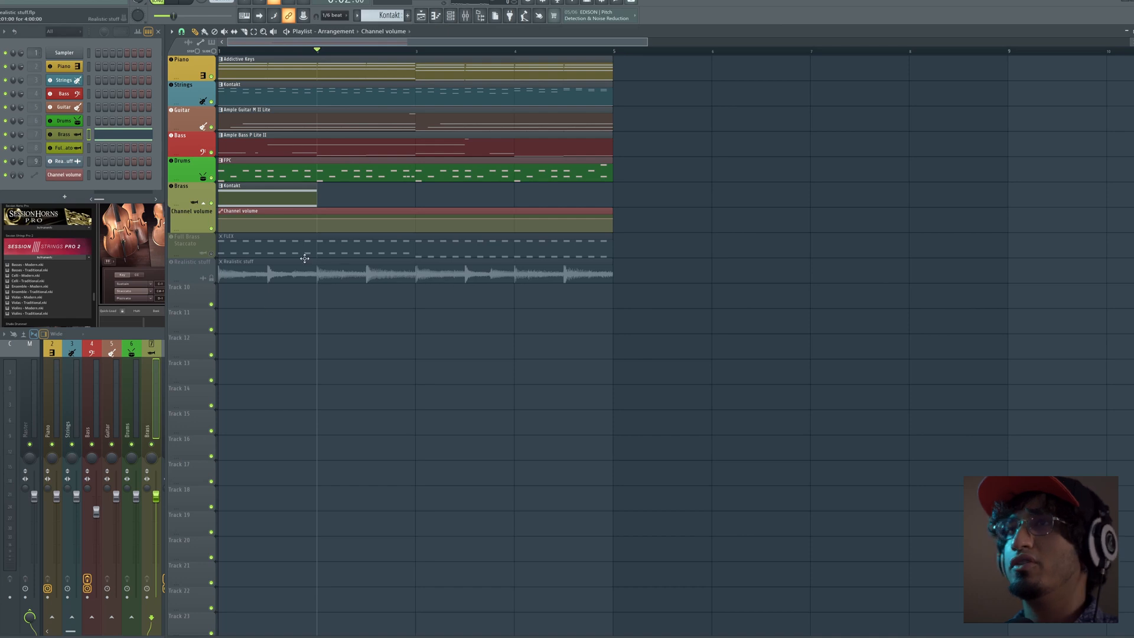
{"action": "double_click", "coordinate": [284, 200]}
{"action": "key", "text": "space"}
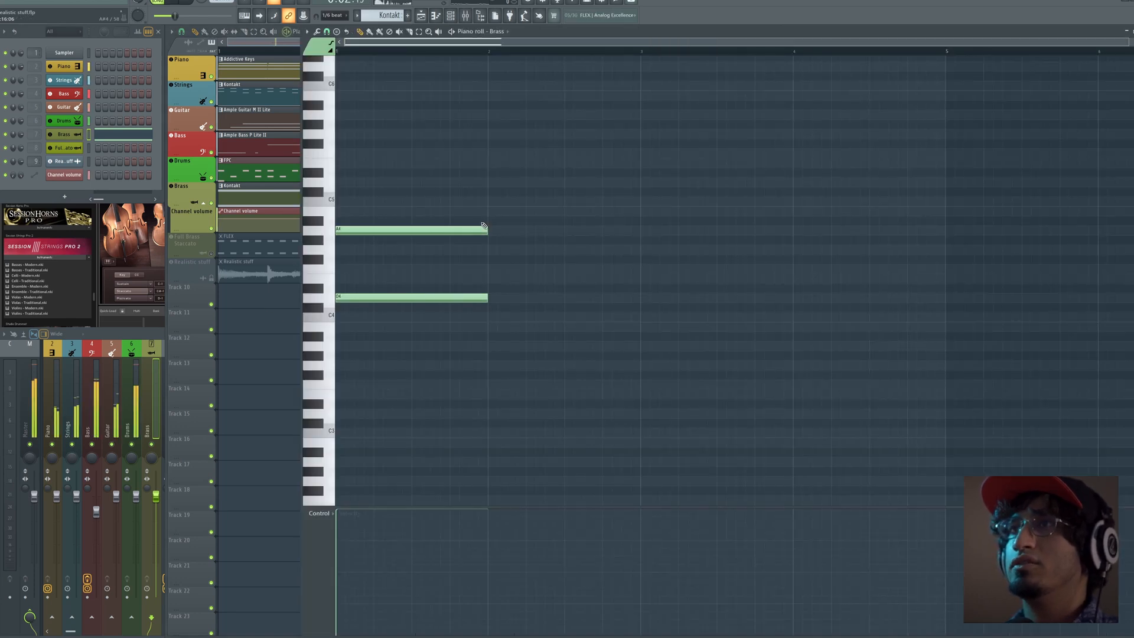
Lengthen the A4 and D4 brass notes to nearly two bars, and copy the pair to the start of bar 3.
{"action": "left_click_drag", "start_coordinate": [473, 178], "coordinate": [623, 309]}
{"action": "left_click_drag", "start_coordinate": [406, 226], "coordinate": [712, 223], "text": "shift"}
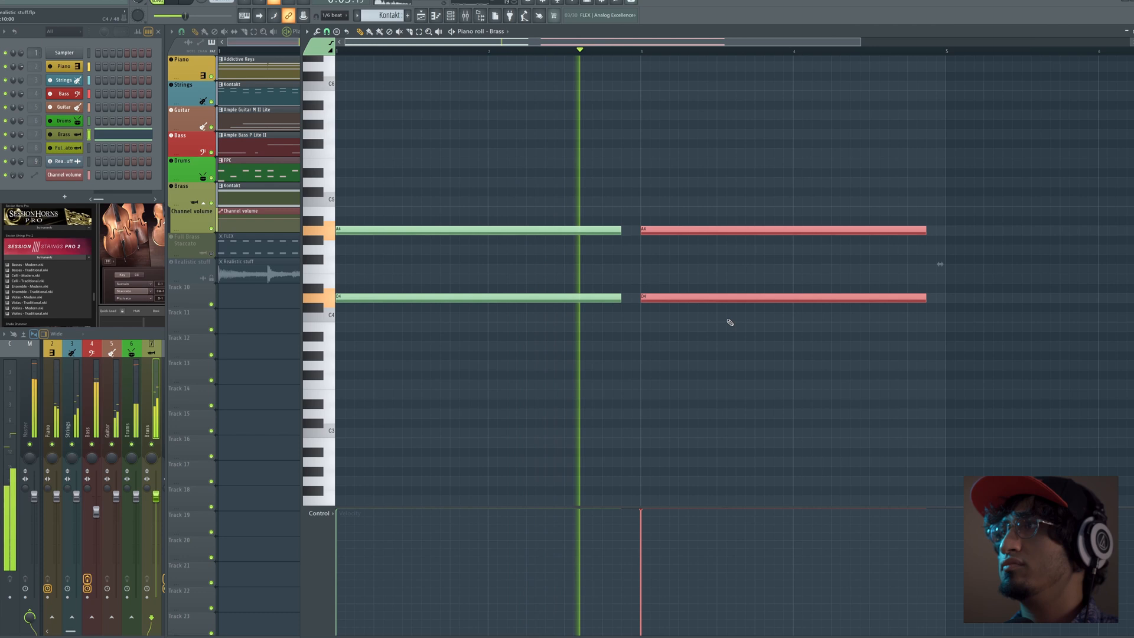
{"action": "key", "text": "space"}
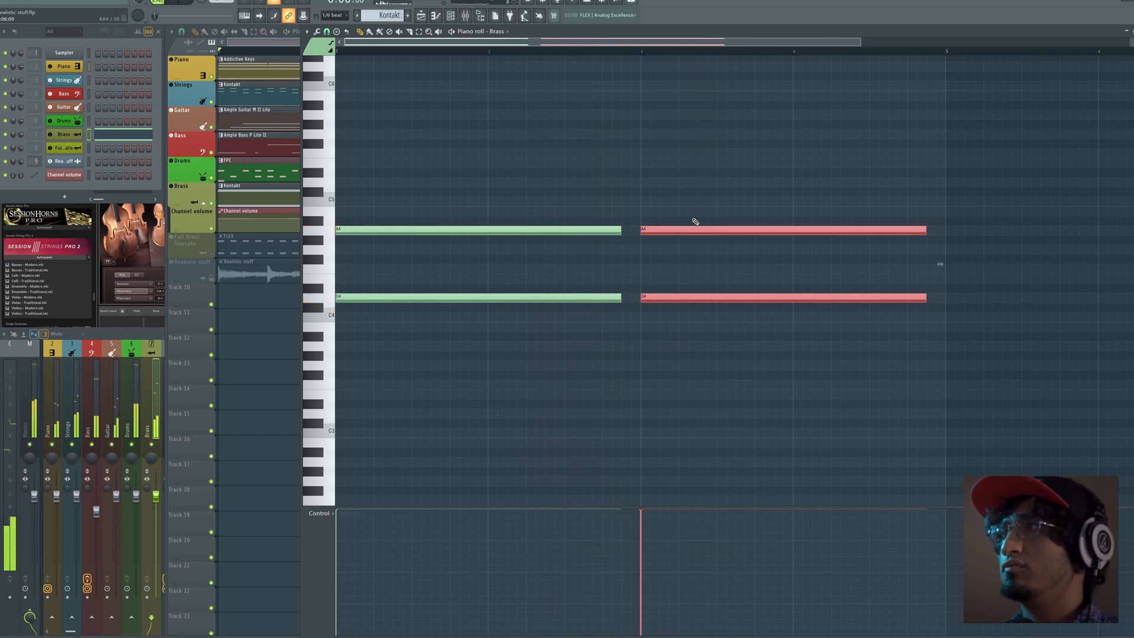
Lower the D4 note of the bar 3 chord to C4, and slightly trim the ends of it and the first A4 note.
{"action": "key", "text": "ctrl+d"}
{"action": "left_click_drag", "start_coordinate": [697, 298], "coordinate": [697, 317]}
{"action": "key", "text": "space"}
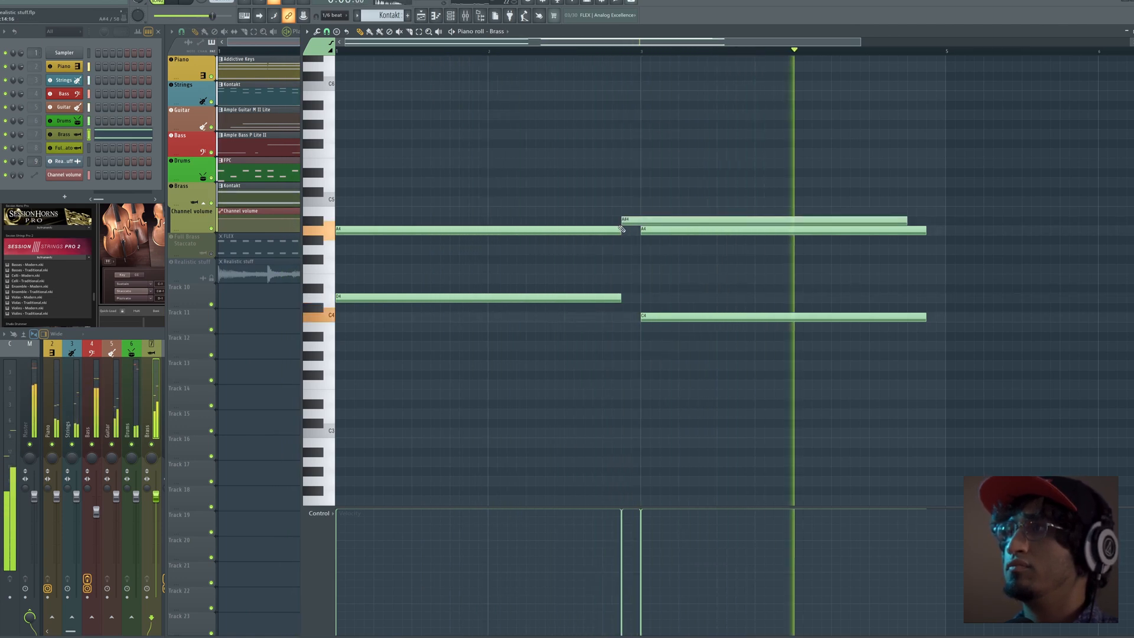
{"action": "key", "text": "space"}
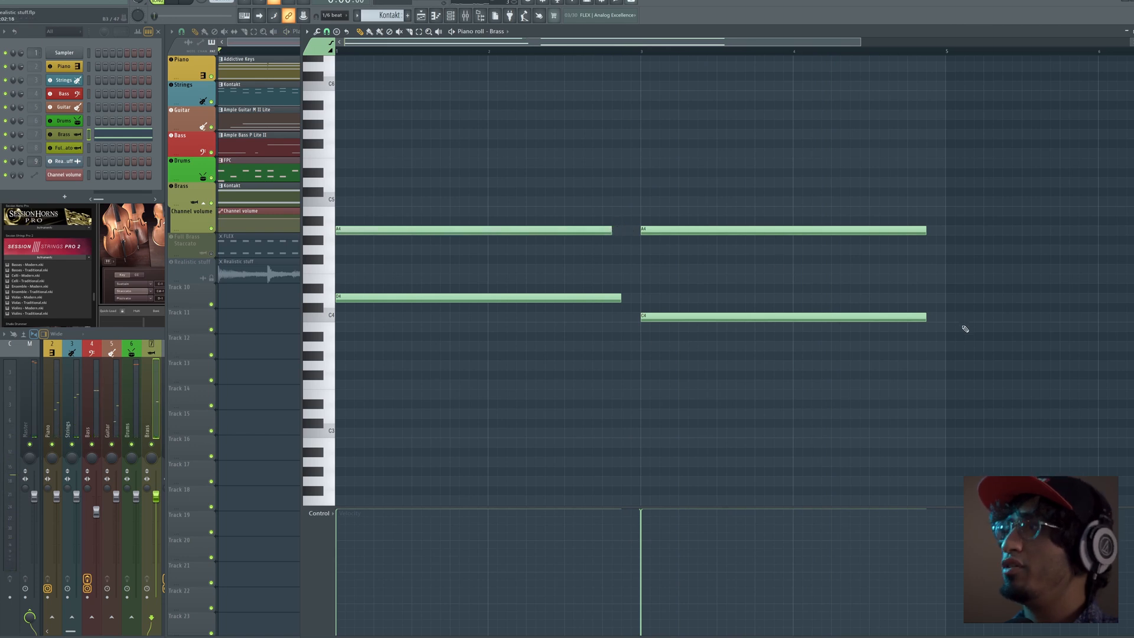
{"action": "key", "text": "space"}
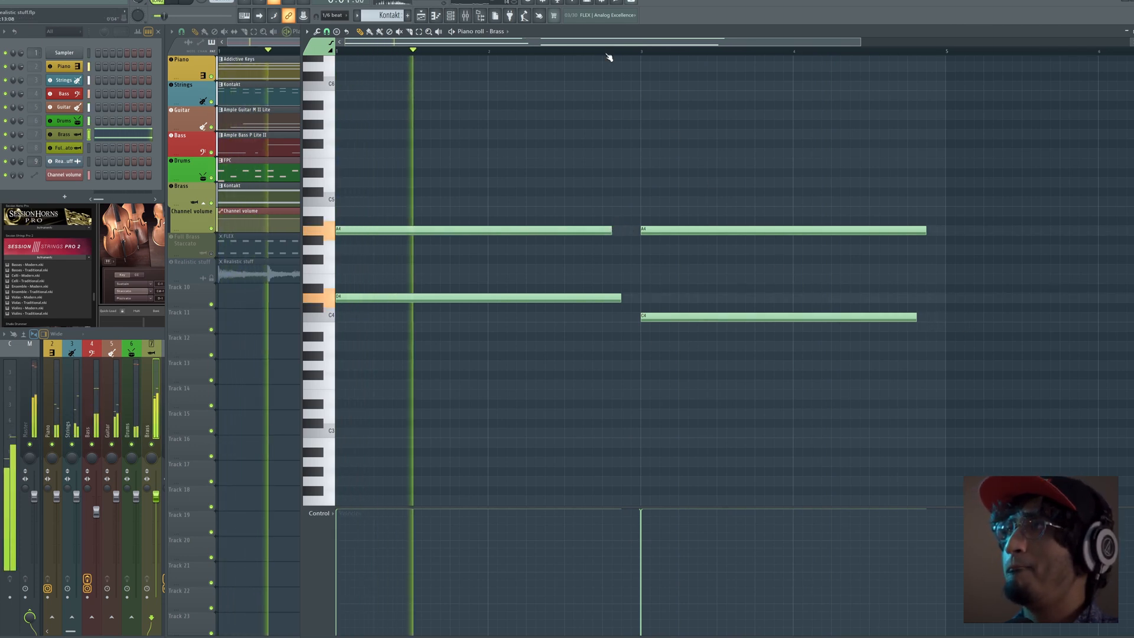
{"action": "key", "text": "space"}
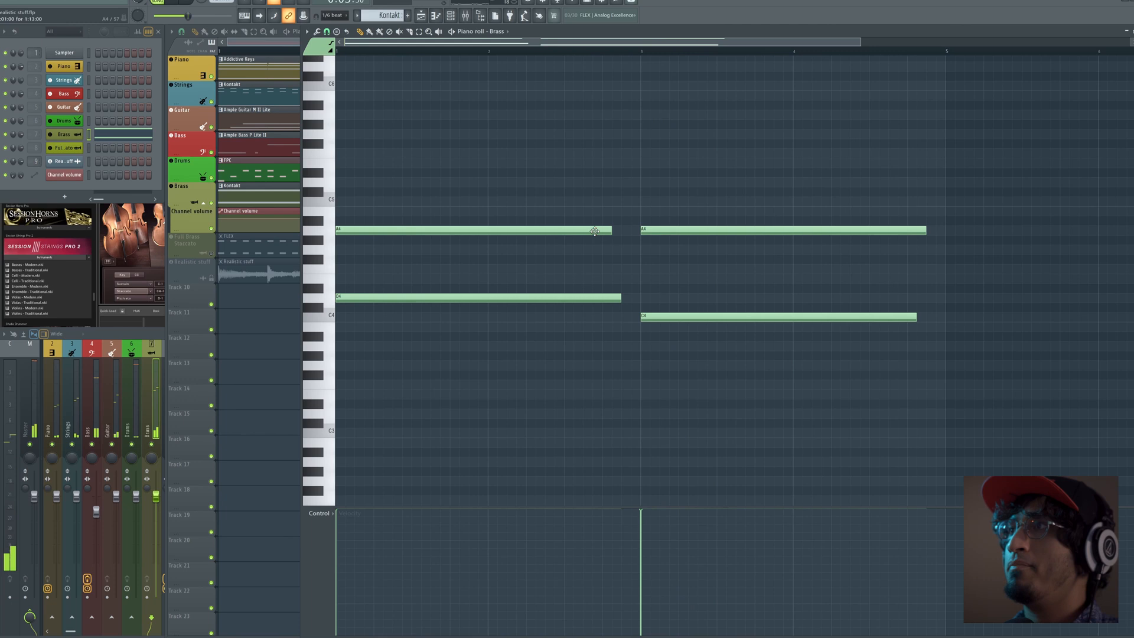
{"action": "left_click_drag", "start_coordinate": [624, 217], "coordinate": [638, 316]}
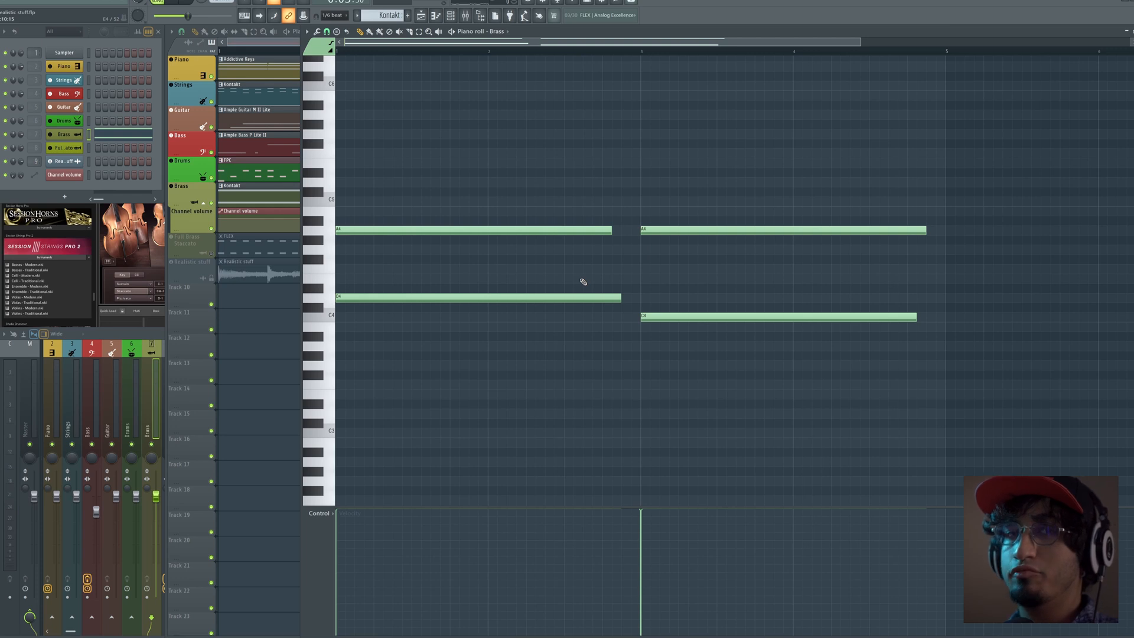
Add a D5 note on top of each of the two long brass chords.
{"action": "mouse_move", "coordinate": [369, 198]}
{"action": "left_mouse_down"}
{"action": "mouse_move", "coordinate": [370, 173]}
{"action": "mouse_move", "coordinate": [370, 183]}
{"action": "left_mouse_up"}
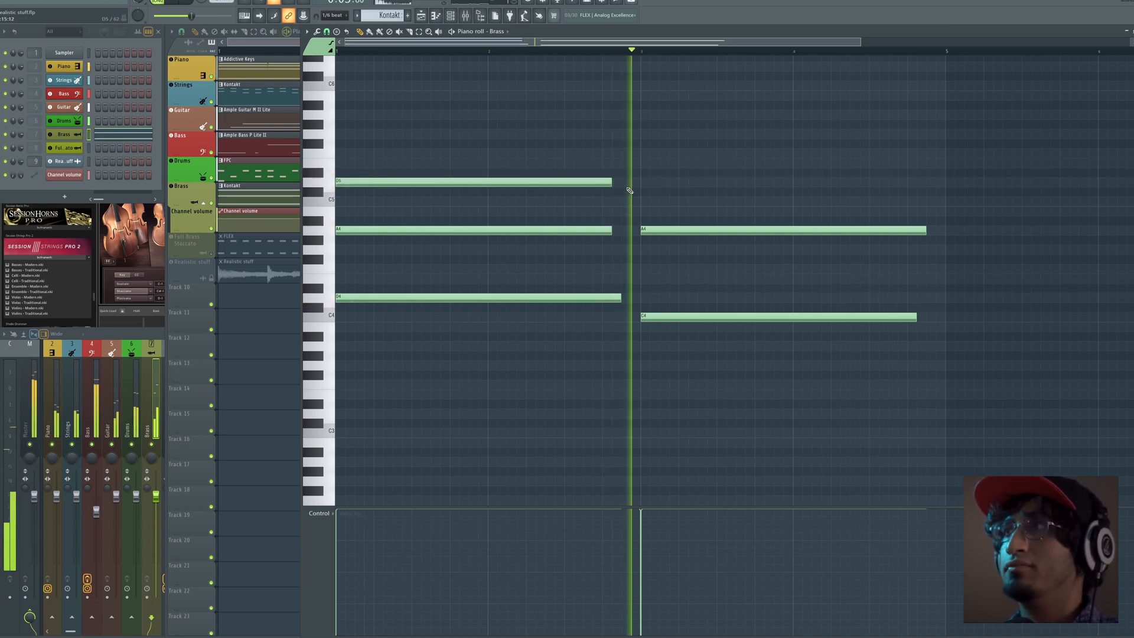
{"action": "left_click", "coordinate": [644, 182]}
{"action": "key", "text": "space"}
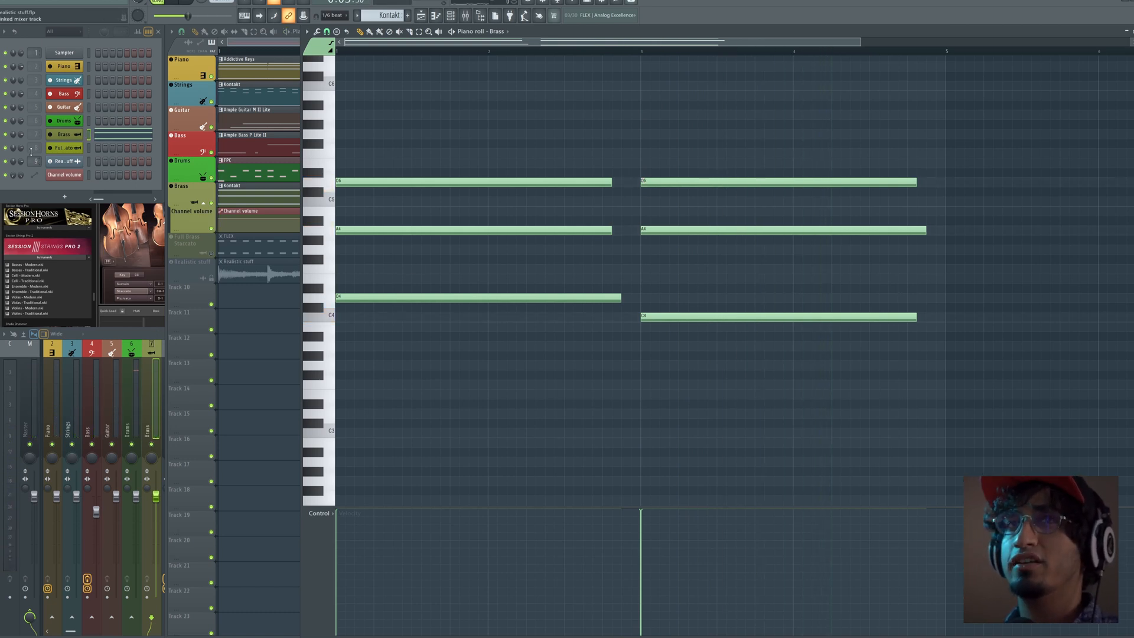
Make the playlist tracks taller, and copy the value of the Channel volume automation's first point.
{"action": "left_click", "coordinate": [258, 264]}
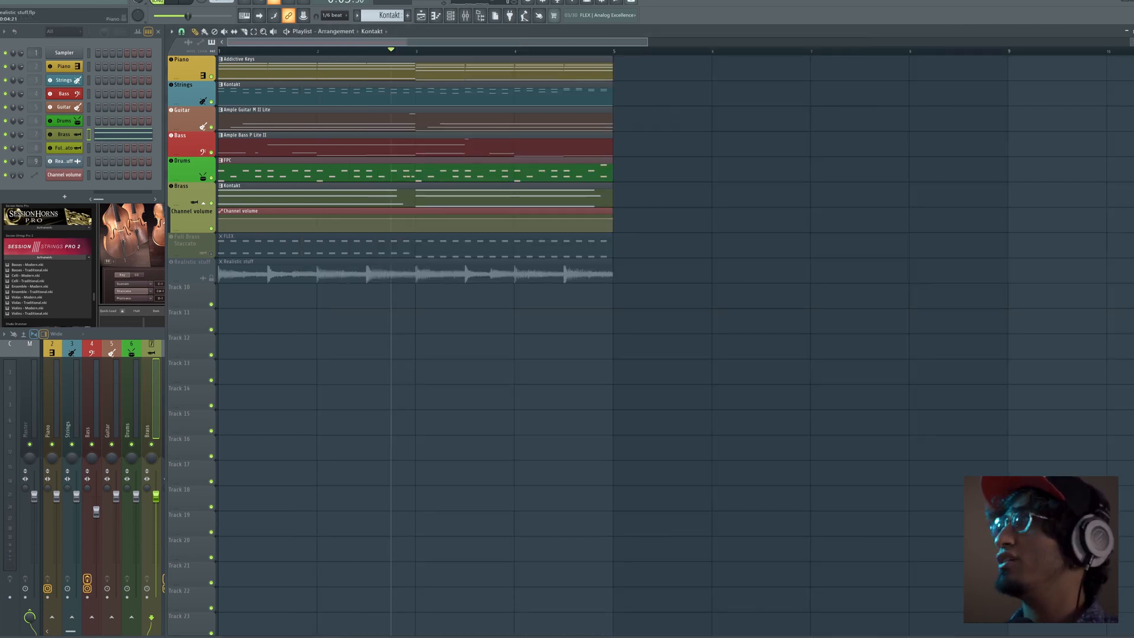
{"action": "left_click_drag", "start_coordinate": [1132, 42], "coordinate": [1132, 21]}
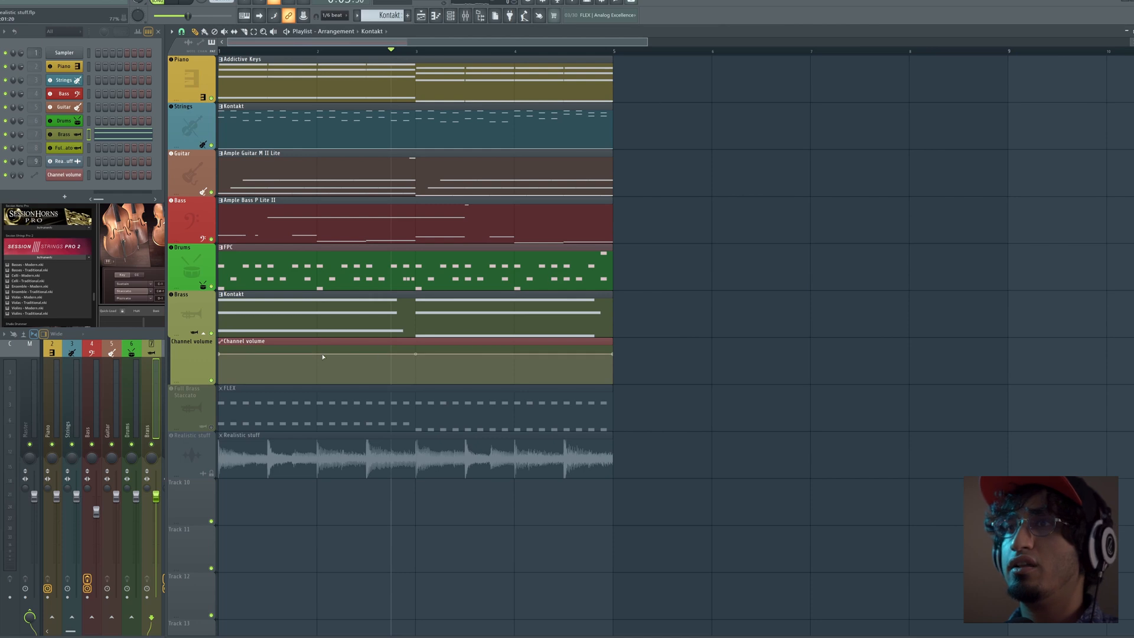
{"action": "left_click_drag", "start_coordinate": [319, 352], "coordinate": [320, 361]}
{"action": "key", "text": "ctrl+z"}
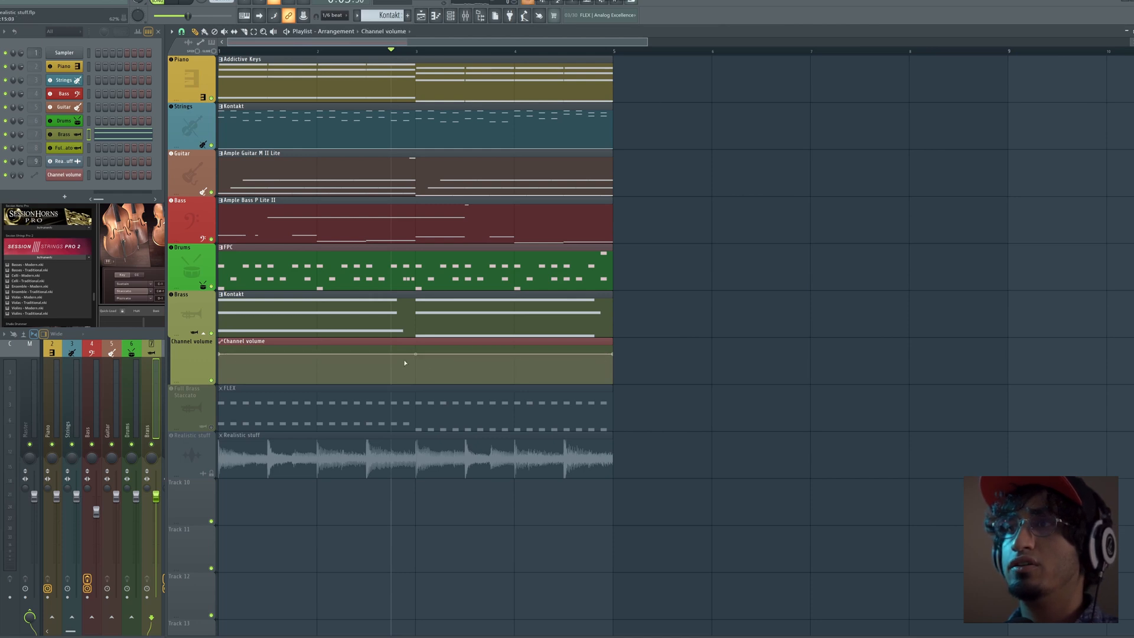
{"action": "right_click", "coordinate": [221, 354]}
{"action": "left_click", "coordinate": [241, 480]}
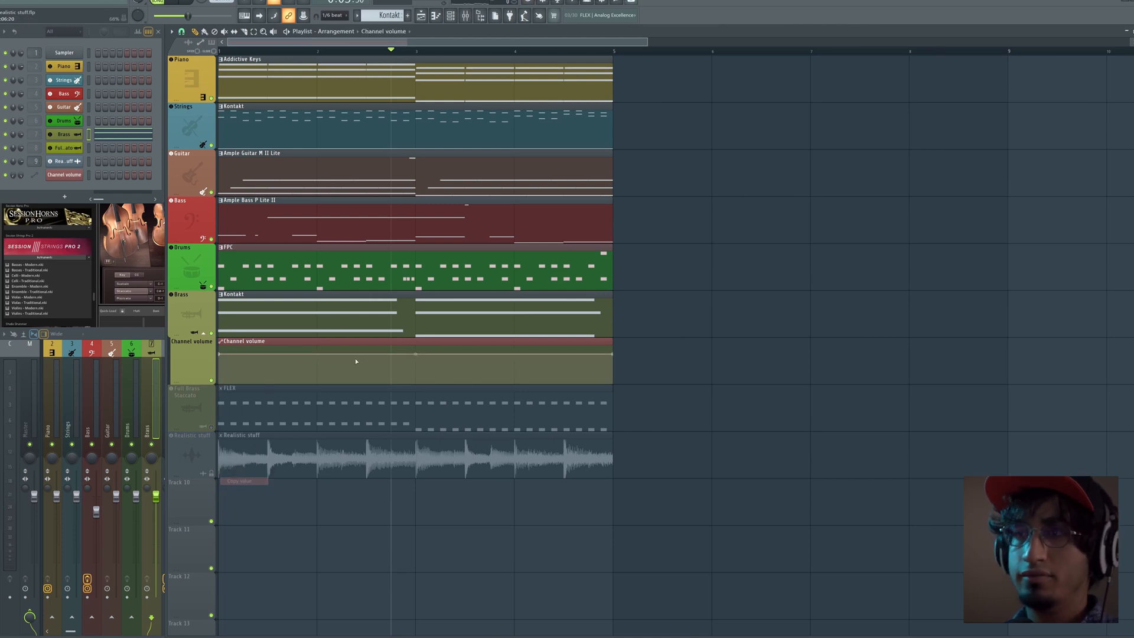
Add a Channel volume automation point at the start of bar 3 with the copied value and a Smooth curve.
{"action": "right_click", "coordinate": [488, 353]}
{"action": "left_click_drag", "start_coordinate": [489, 353], "coordinate": [417, 358]}
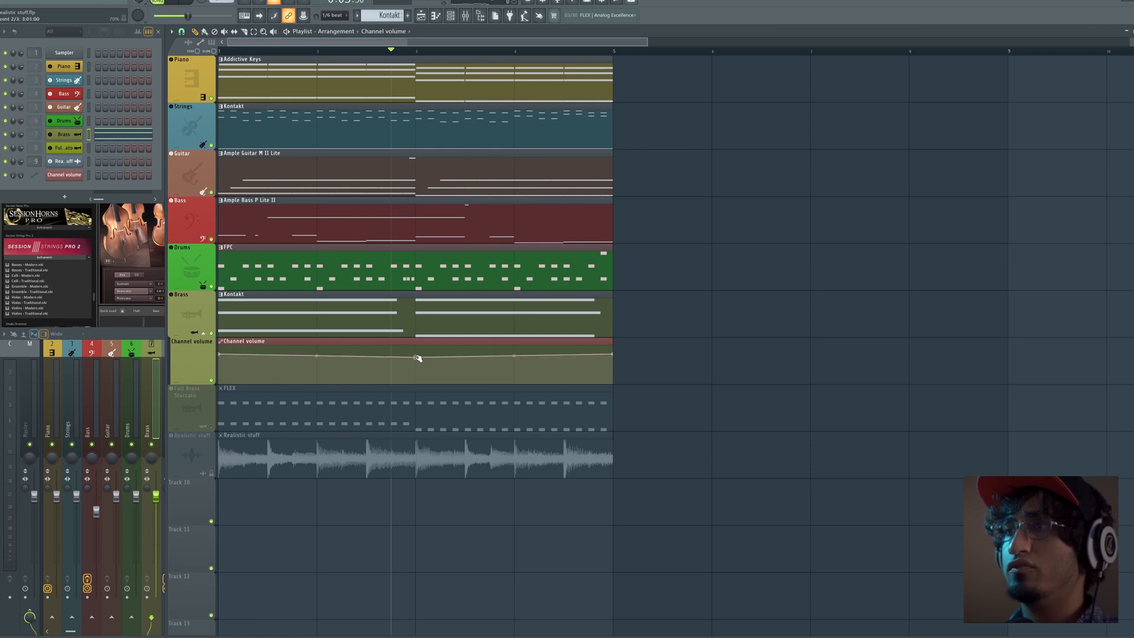
{"action": "right_click", "coordinate": [417, 358]}
{"action": "left_click", "coordinate": [431, 467]}
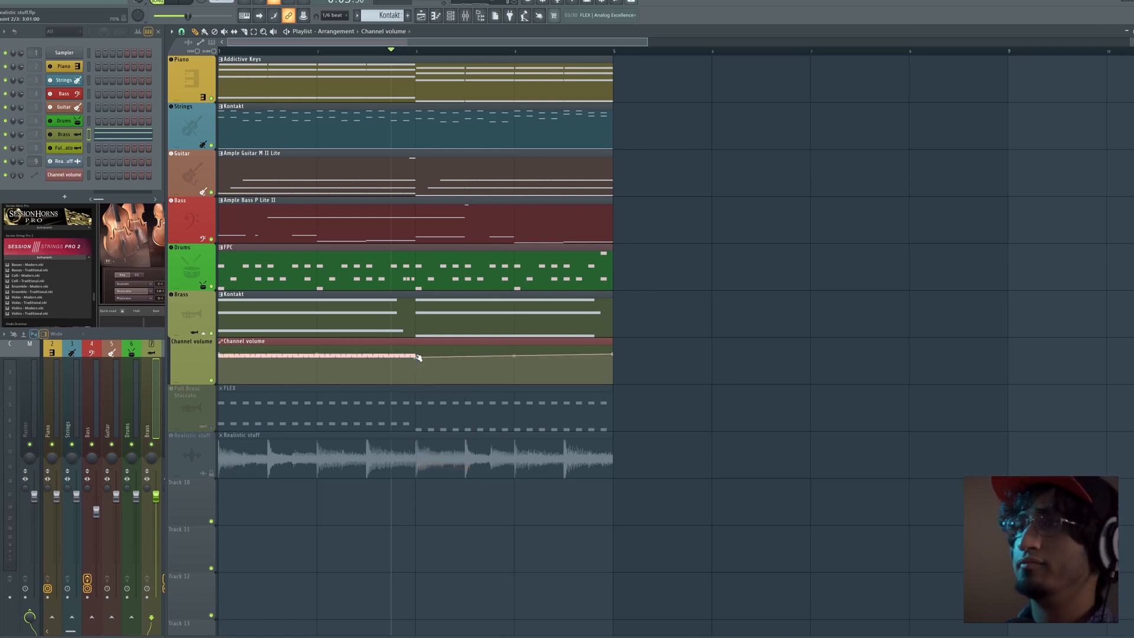
{"action": "right_click", "coordinate": [417, 358]}
{"action": "left_click", "coordinate": [443, 488]}
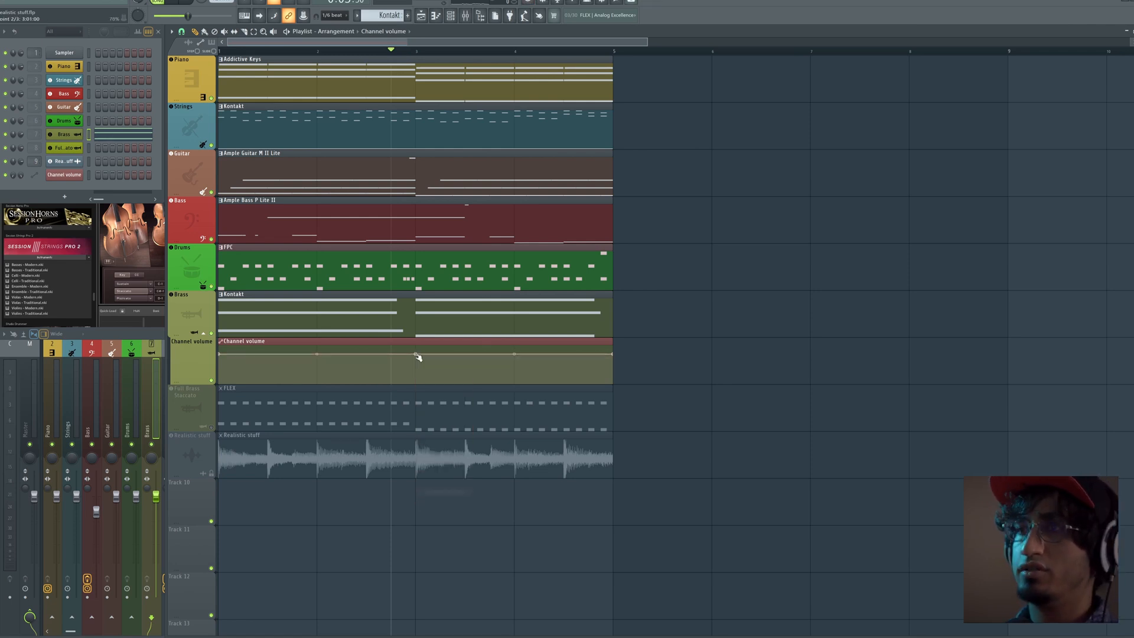
{"action": "right_click", "coordinate": [417, 355]}
{"action": "left_click", "coordinate": [446, 379]}
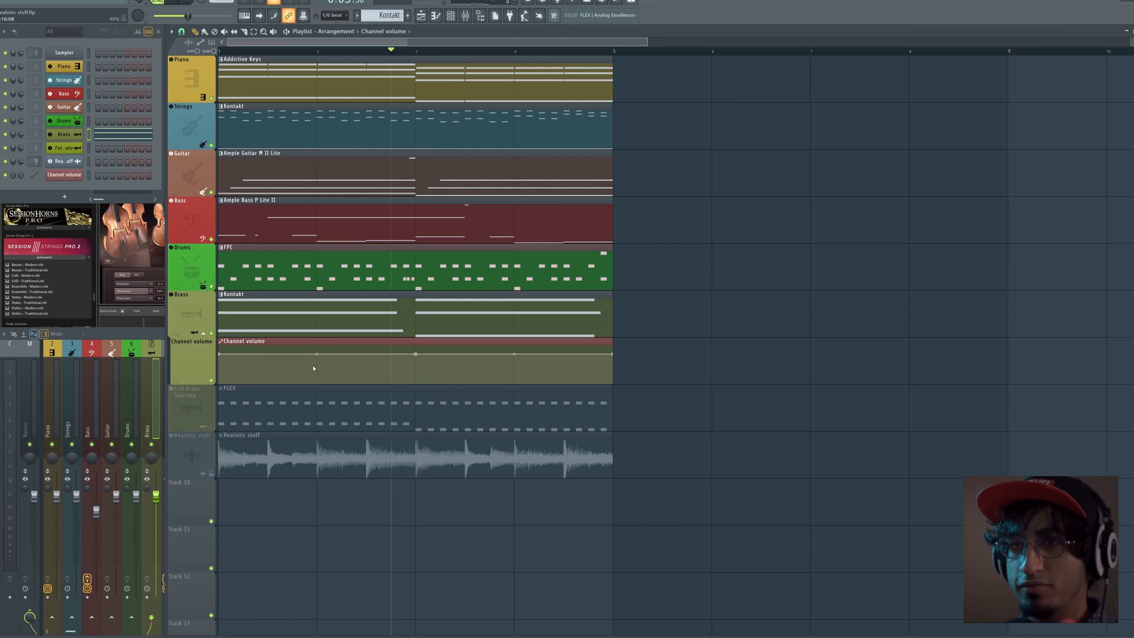
Add lowered points at the starts of bars 2 and 4 of the Channel volume automation to form two dips.
{"action": "left_click_drag", "start_coordinate": [317, 355], "coordinate": [318, 363]}
{"action": "key", "text": "space"}
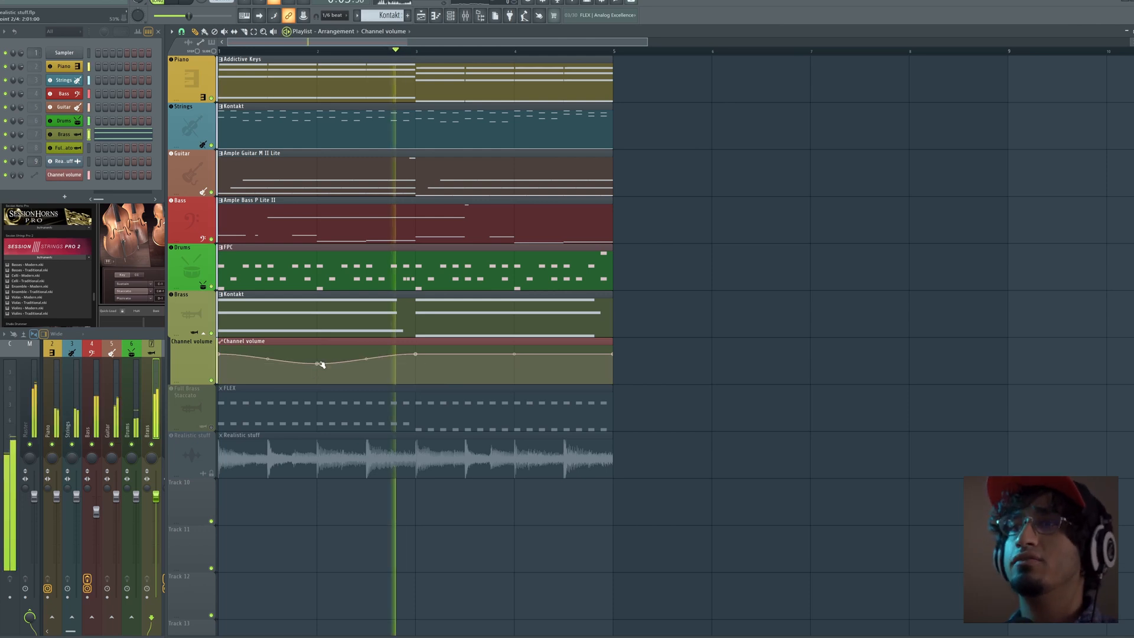
{"action": "key", "text": "space"}
{"action": "key", "text": "space"}
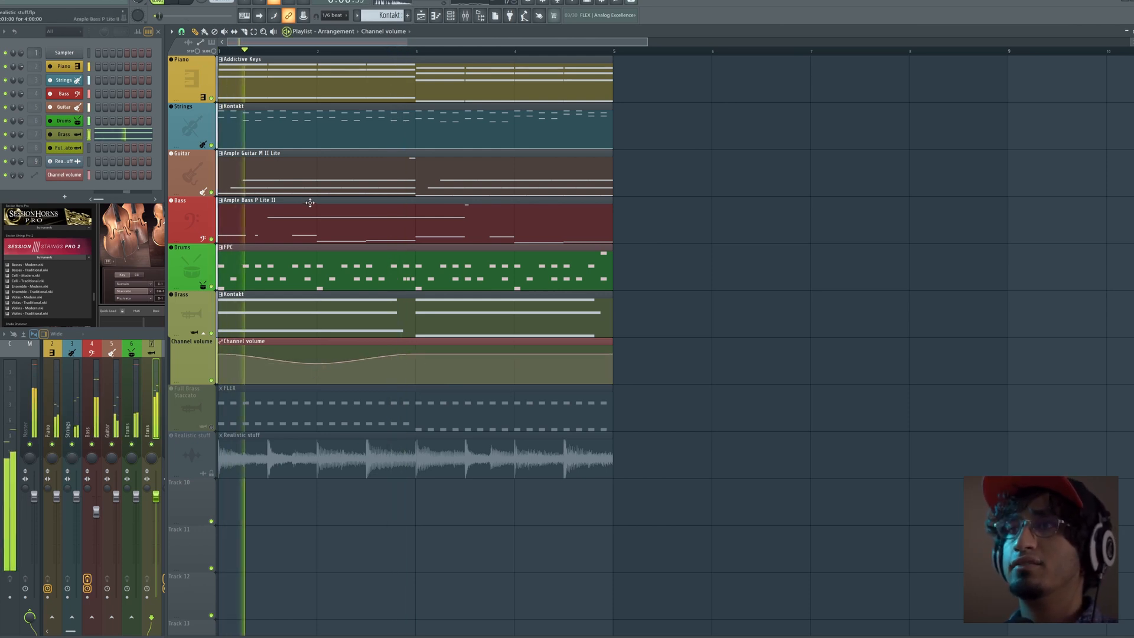
{"action": "left_click_drag", "start_coordinate": [319, 364], "coordinate": [320, 369]}
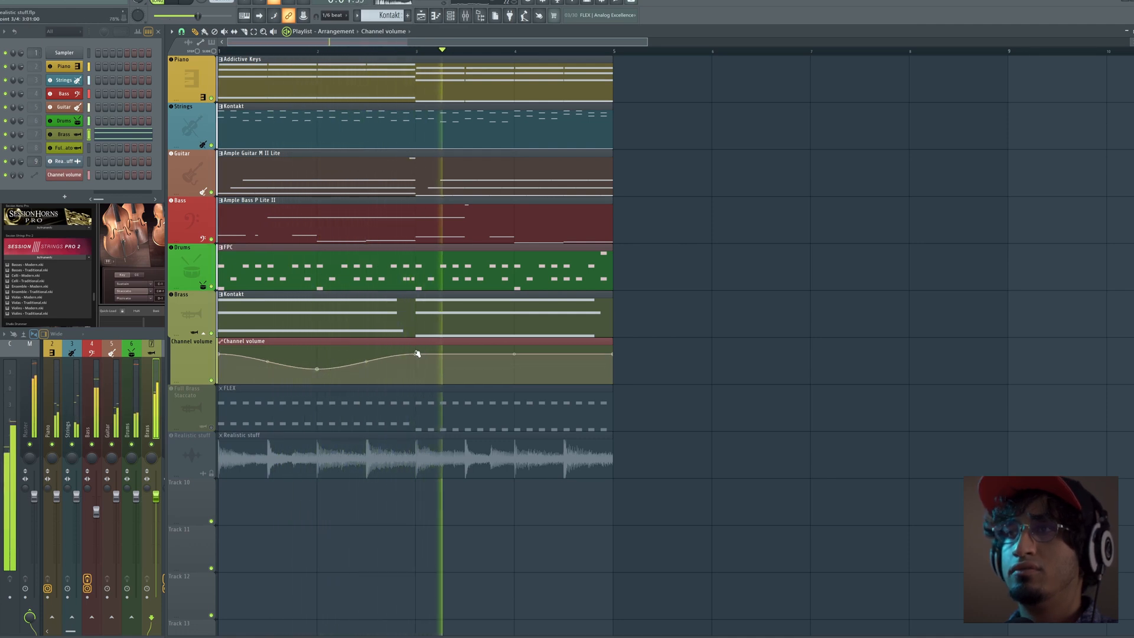
{"action": "key", "text": "space"}
{"action": "left_click_drag", "start_coordinate": [514, 354], "coordinate": [515, 359]}
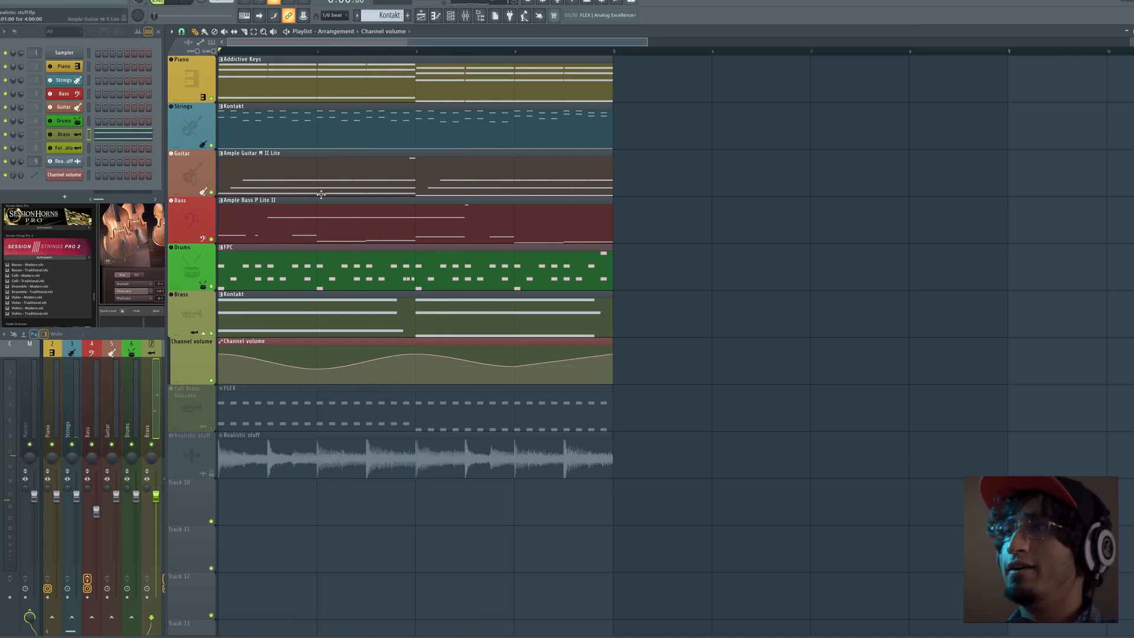
Set the playlist snap to 1/2 beat, and add points with the copied 78% value near the ends of bars 4 and 2.
{"action": "left_click", "coordinate": [195, 32]}
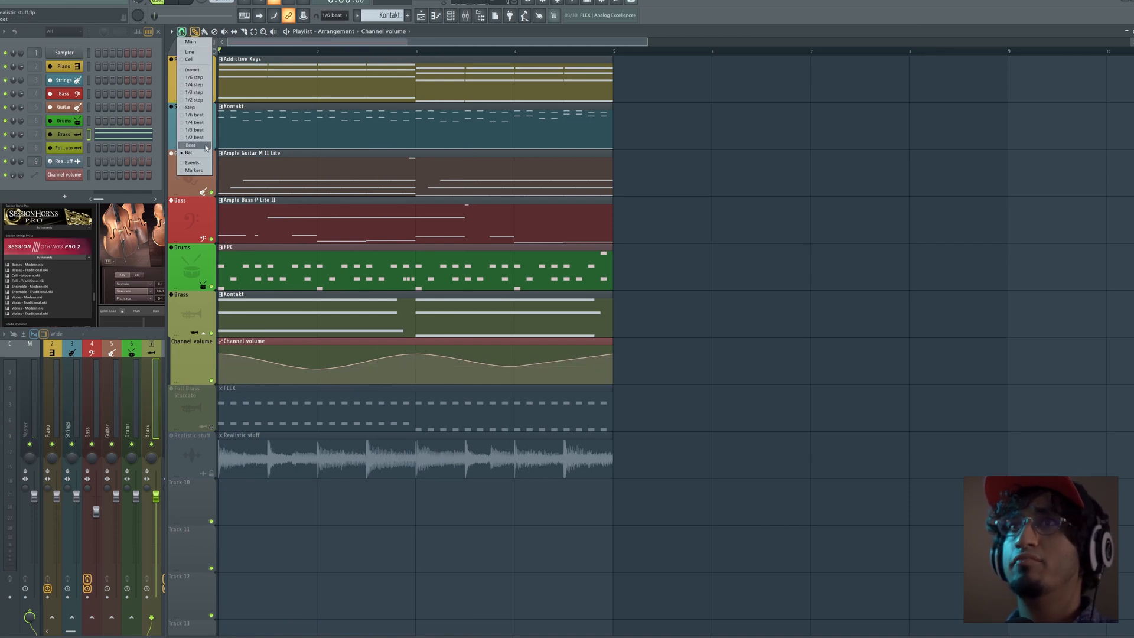
{"action": "left_click", "coordinate": [201, 138]}
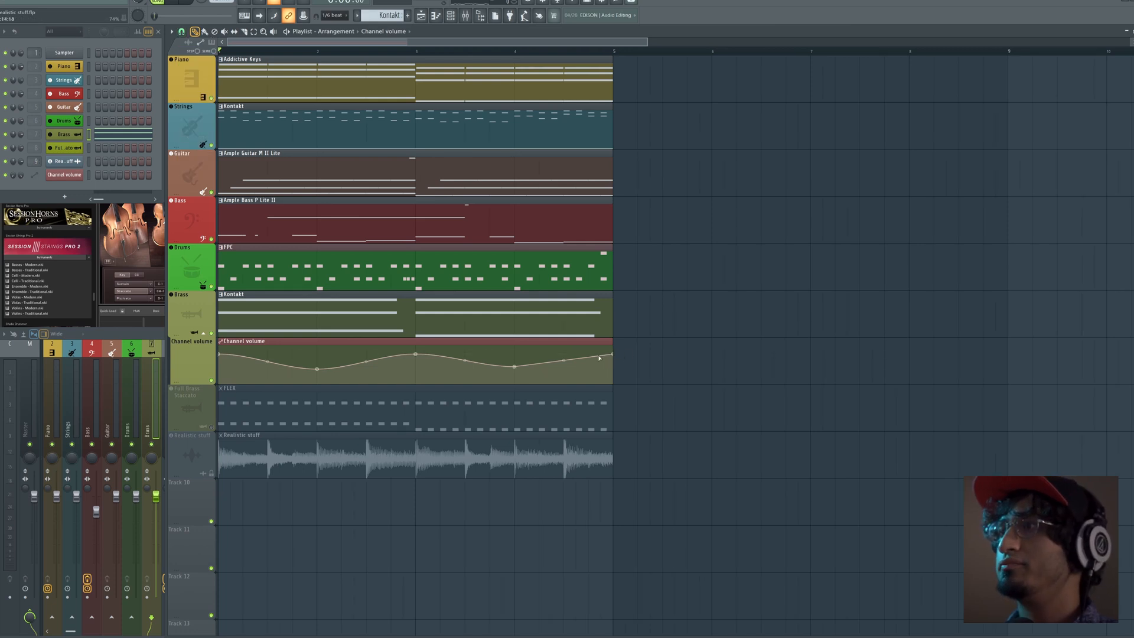
{"action": "right_click", "coordinate": [587, 355]}
{"action": "left_click", "coordinate": [616, 487]}
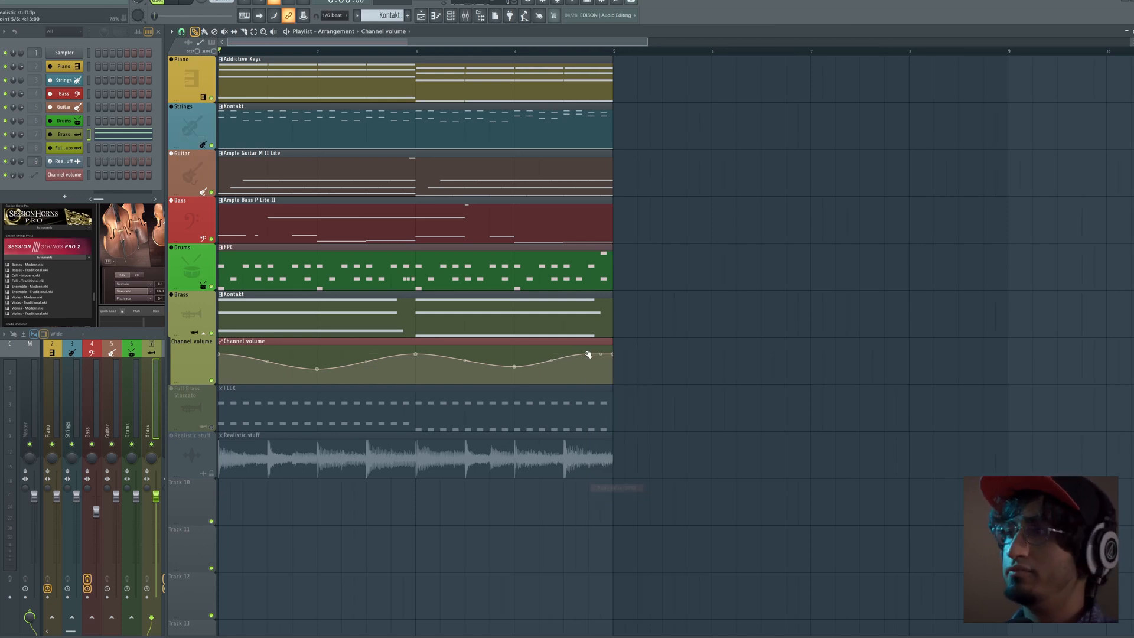
{"action": "key", "text": "space"}
{"action": "right_click", "coordinate": [390, 354]}
{"action": "left_click", "coordinate": [418, 487]}
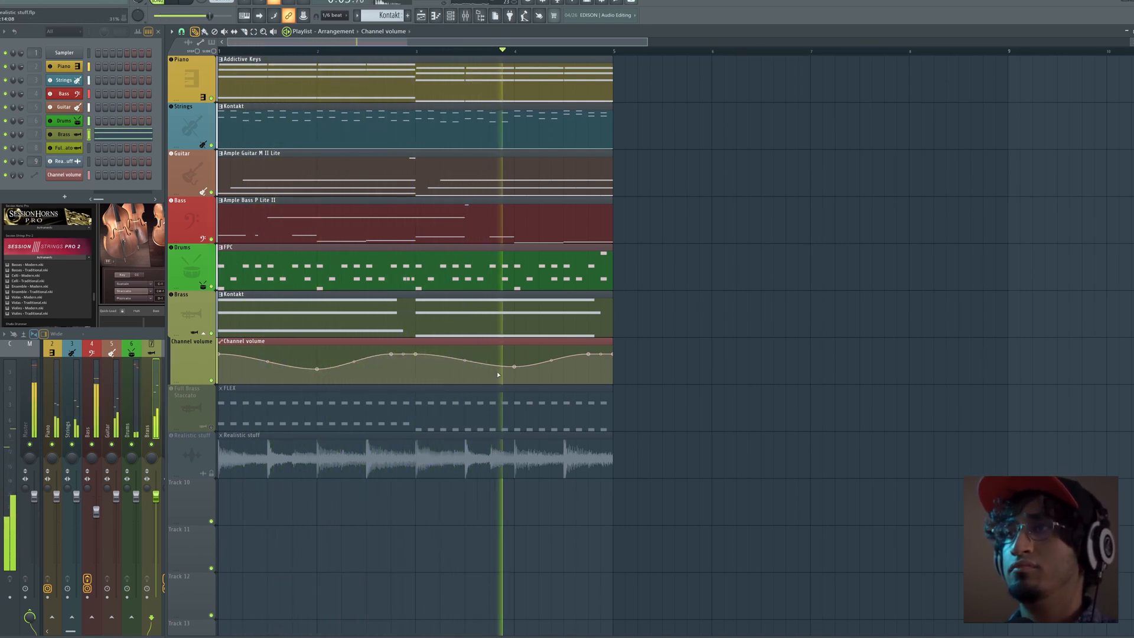
Switch the volume automation points at bars 4 and 2 to Single curve, and bend their falling segments downward.
{"action": "key", "text": "space"}
{"action": "right_click", "coordinate": [517, 365]}
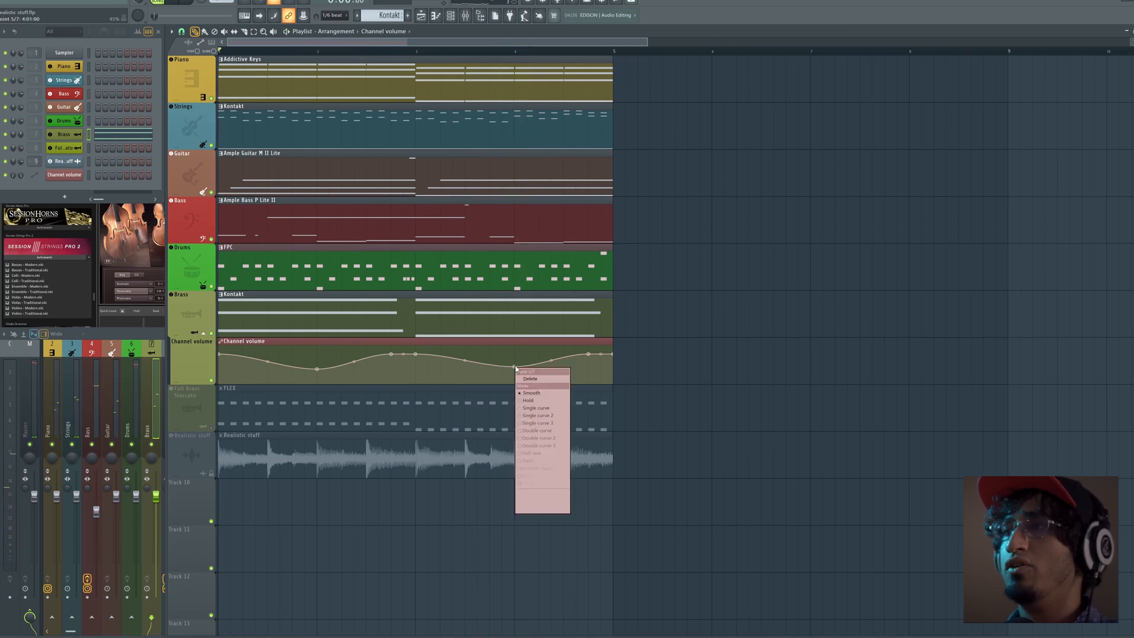
{"action": "left_click", "coordinate": [554, 404]}
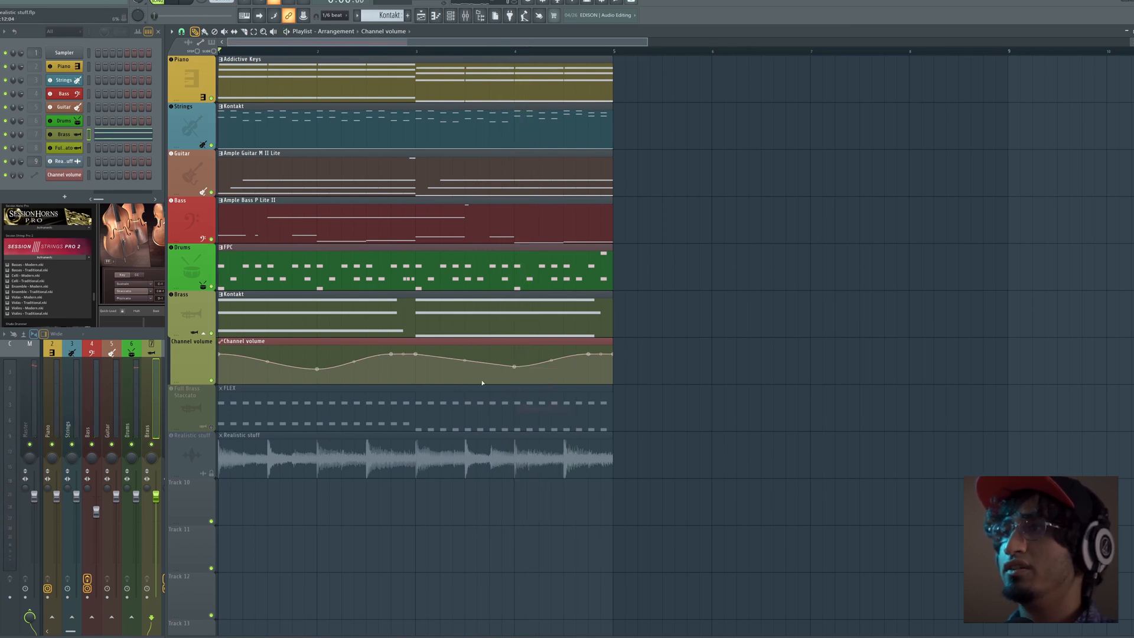
{"action": "key", "text": "space"}
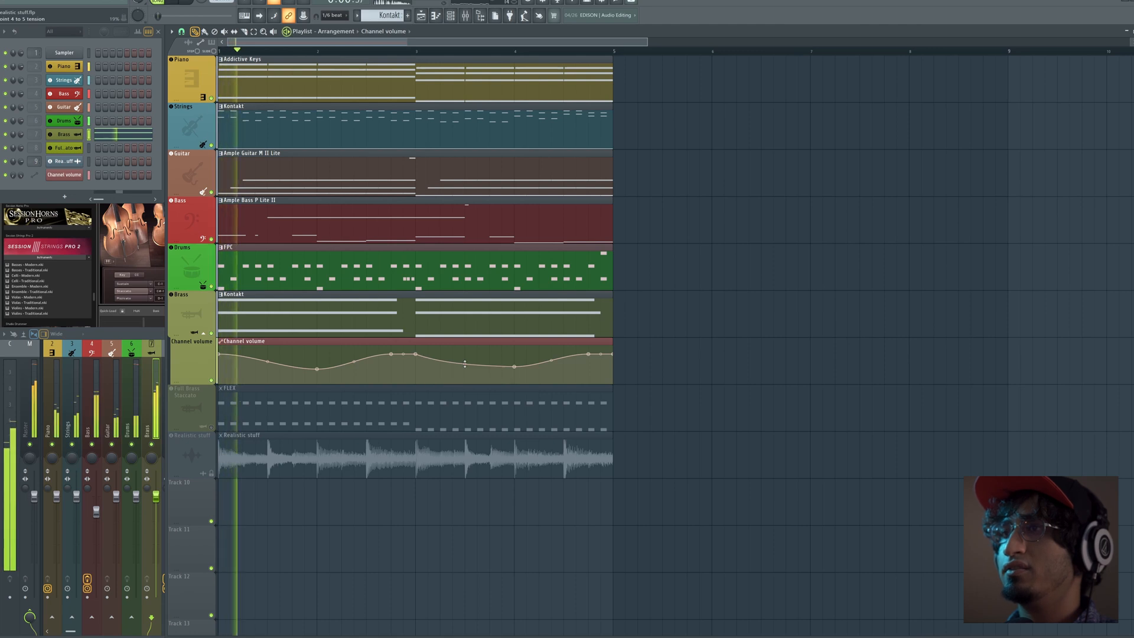
{"action": "right_click", "coordinate": [316, 369]}
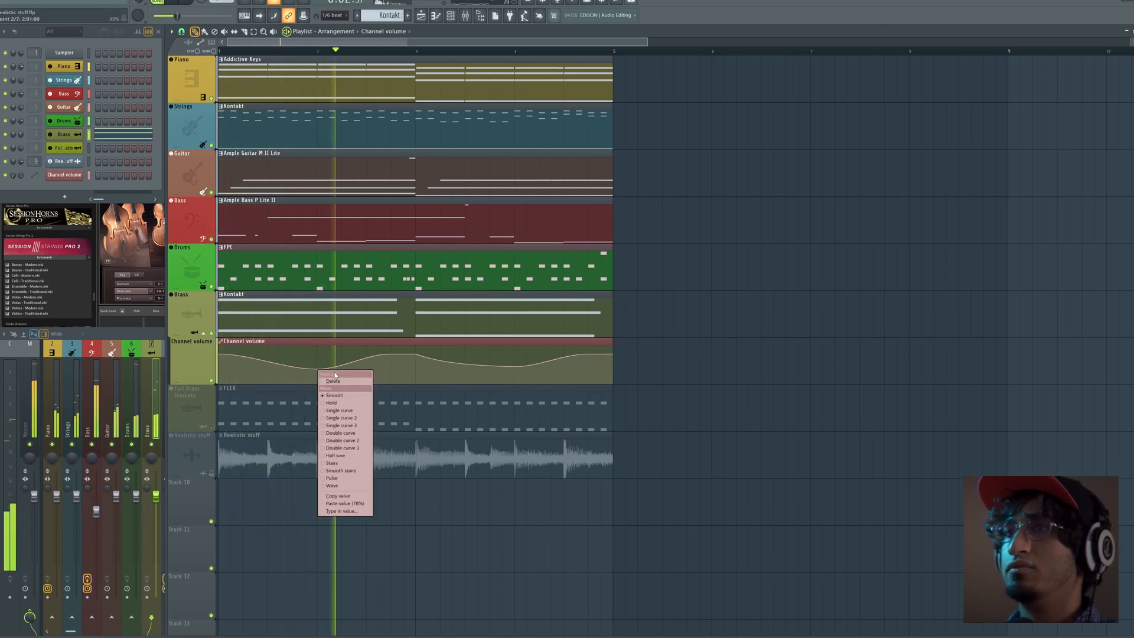
{"action": "left_click", "coordinate": [356, 409]}
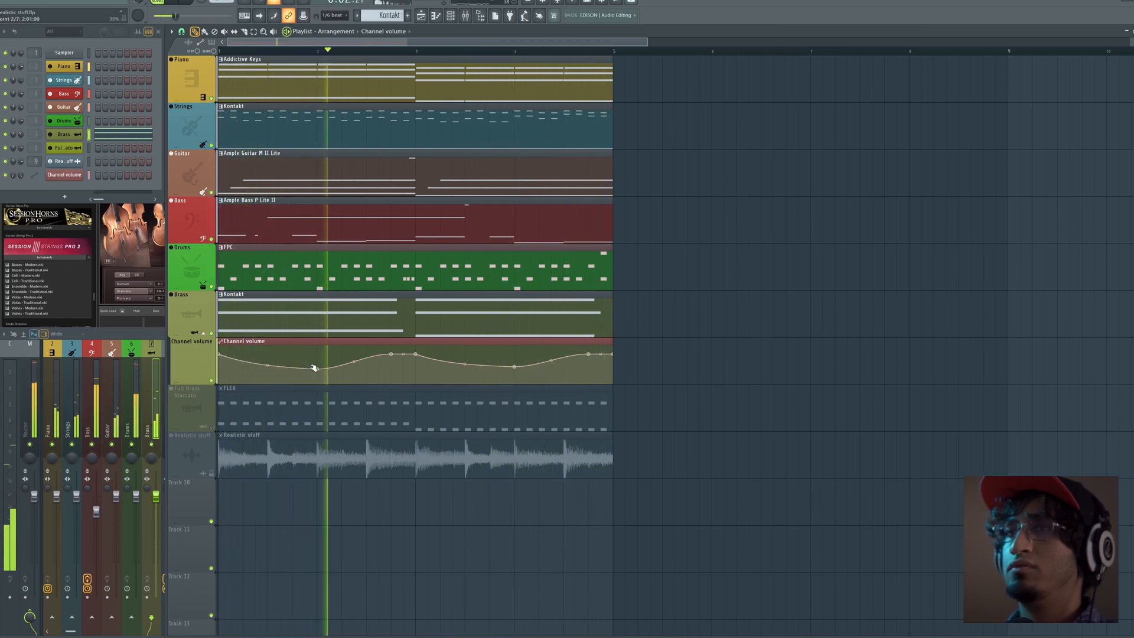
Raise the Channel volume automation's first point and its bar 3 point, and make the opening drop steeper.
{"action": "key", "text": "space"}
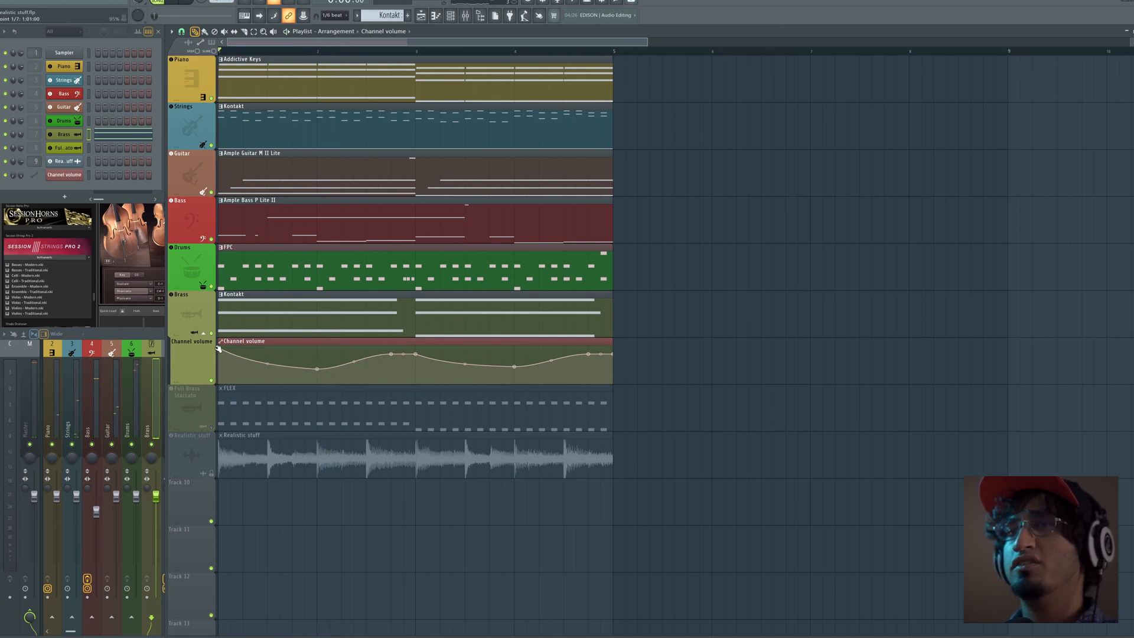
{"action": "key", "text": "space"}
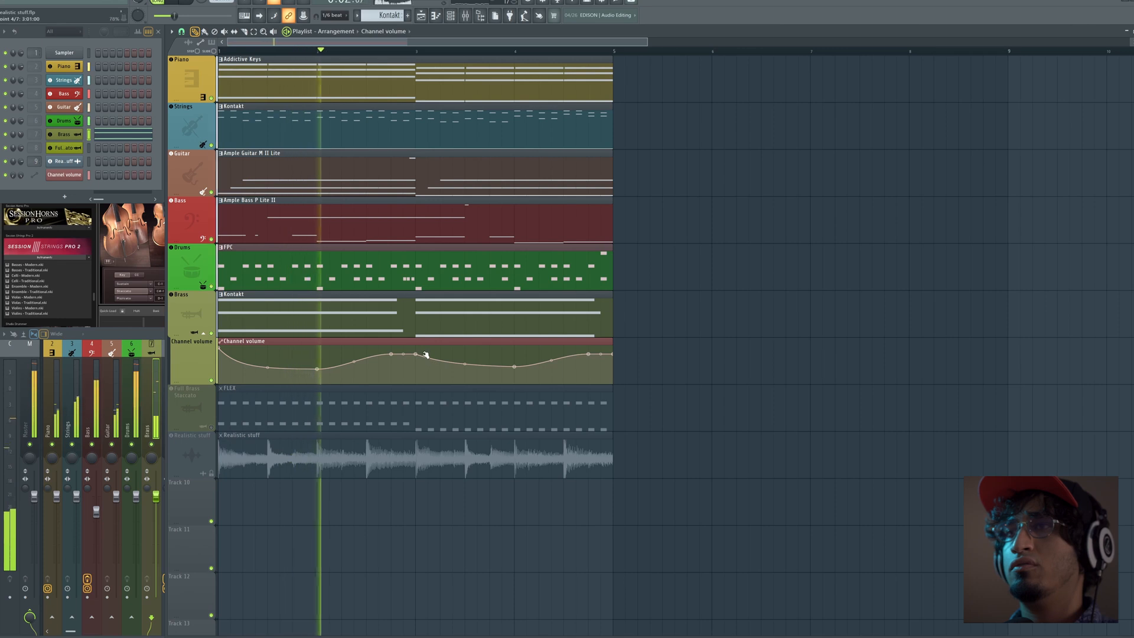
{"action": "left_click_drag", "start_coordinate": [416, 354], "coordinate": [416, 346]}
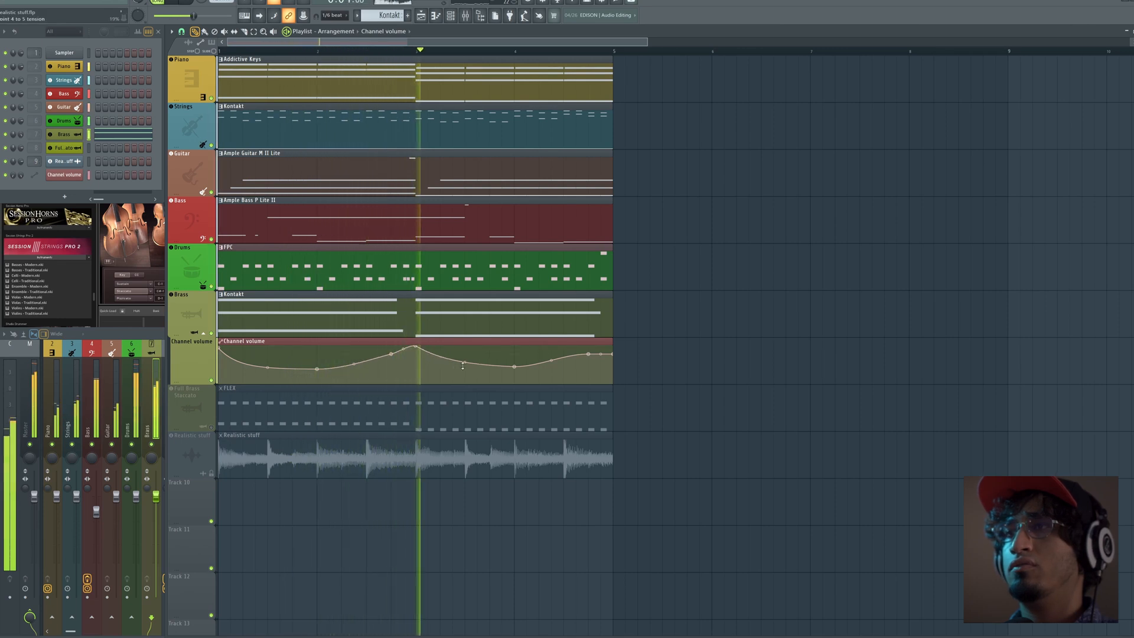
Steepen the Channel volume automation's drop after bar 3, and add a point at bar 3 so the level holds and jumps straight to the peak.
{"action": "key", "text": "space"}
{"action": "key", "text": "space"}
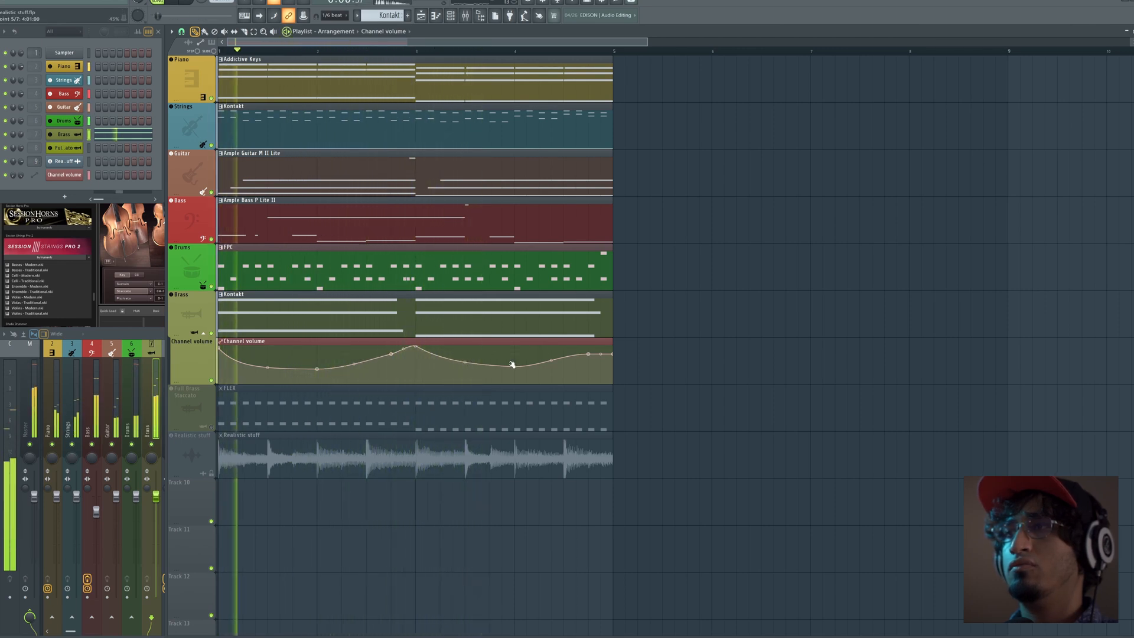
{"action": "key", "text": "space"}
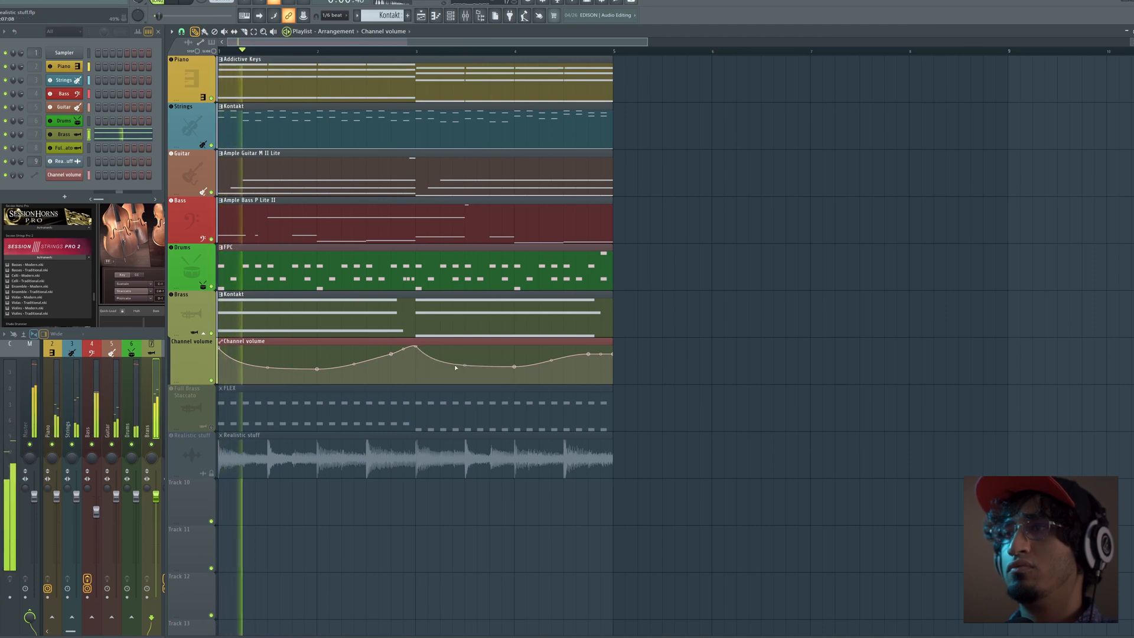
{"action": "right_click", "coordinate": [415, 352]}
{"action": "left_click", "coordinate": [408, 357]}
{"action": "right_click", "coordinate": [407, 356]}
{"action": "left_click_drag", "start_coordinate": [408, 357], "coordinate": [416, 354]}
{"action": "right_click", "coordinate": [416, 354]}
{"action": "left_click", "coordinate": [442, 487]}
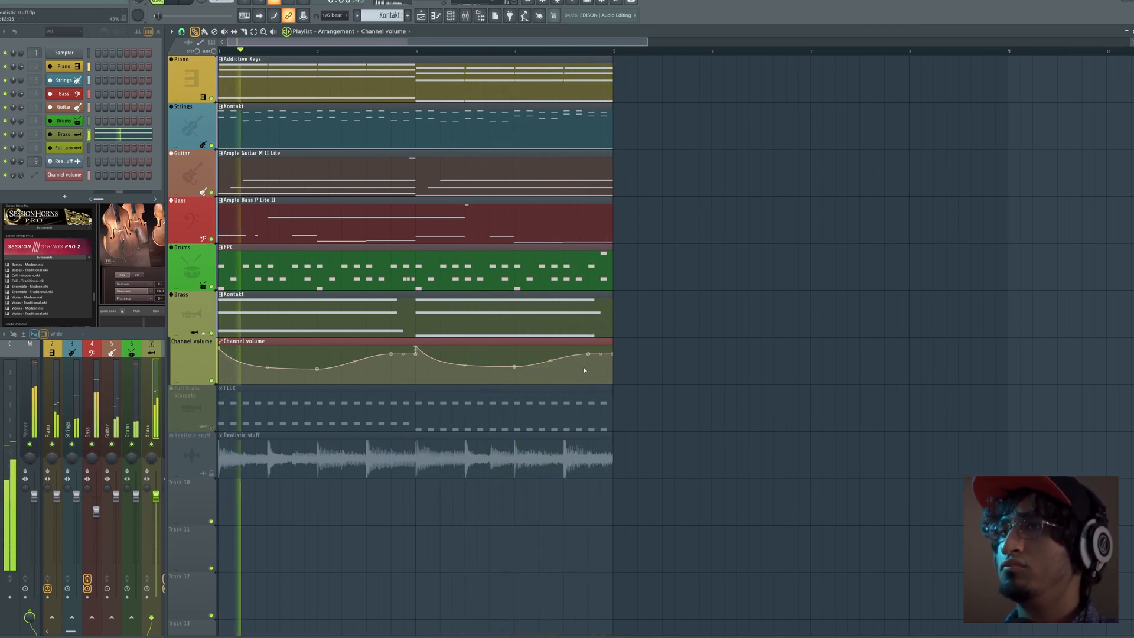
{"action": "key", "text": "space"}
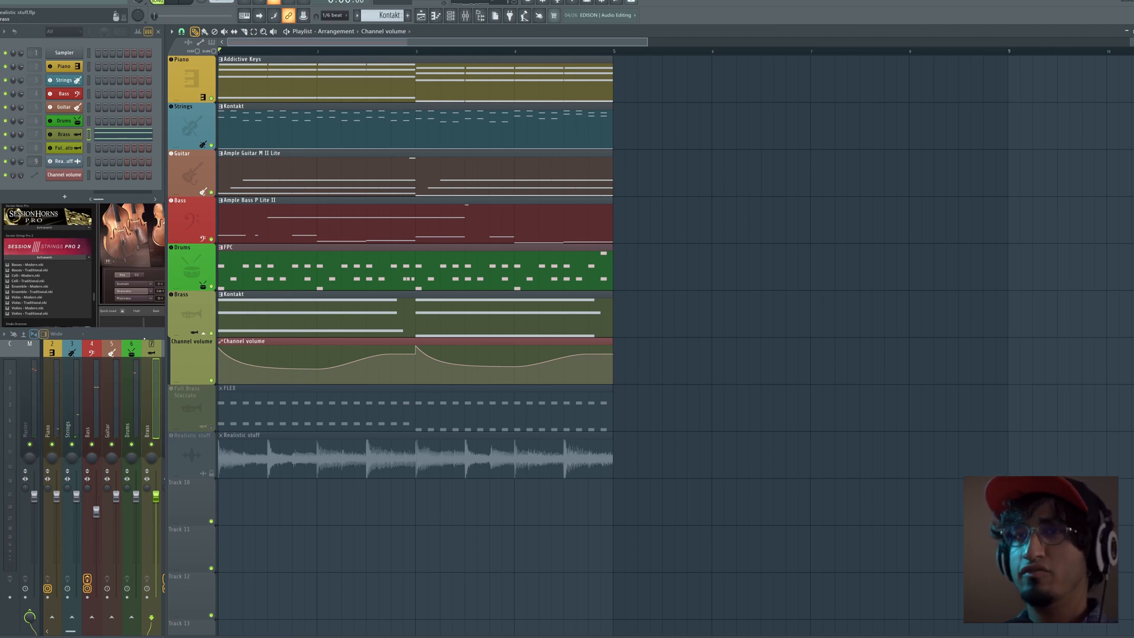
Copy the Full Brass Staccato mixer track's state, including its effects and fader level, onto the Brass mixer track and play the result.
{"action": "left_click", "coordinate": [144, 339]}
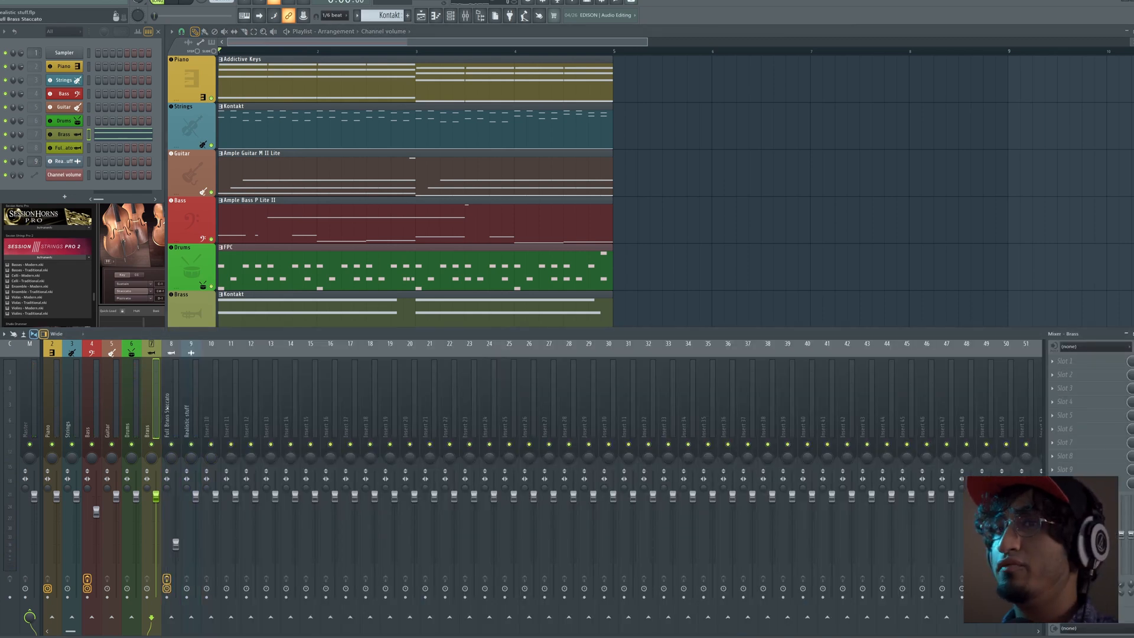
{"action": "left_click", "coordinate": [167, 405]}
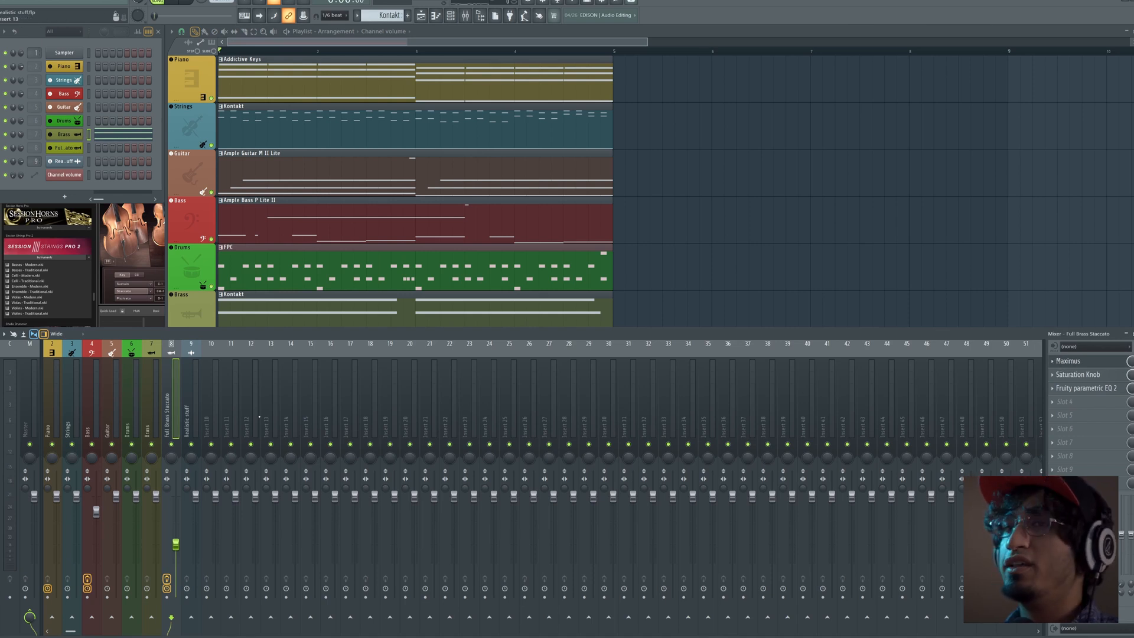
{"action": "right_click", "coordinate": [172, 402]}
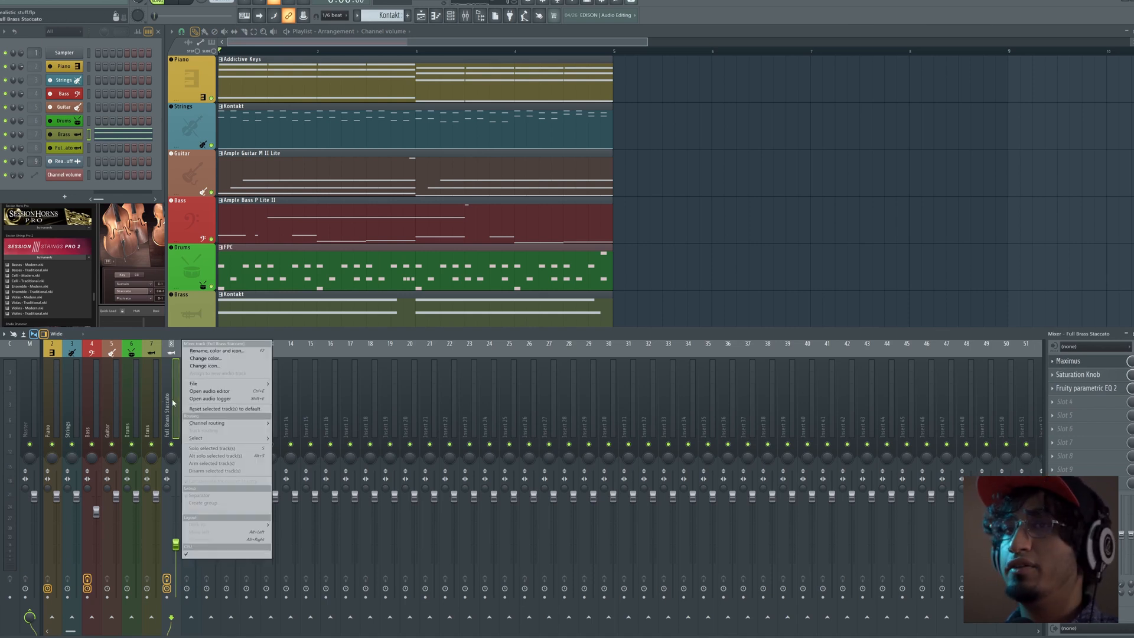
{"action": "mouse_move", "coordinate": [233, 385]}
{"action": "left_click_drag", "start_coordinate": [330, 394], "coordinate": [150, 406]}
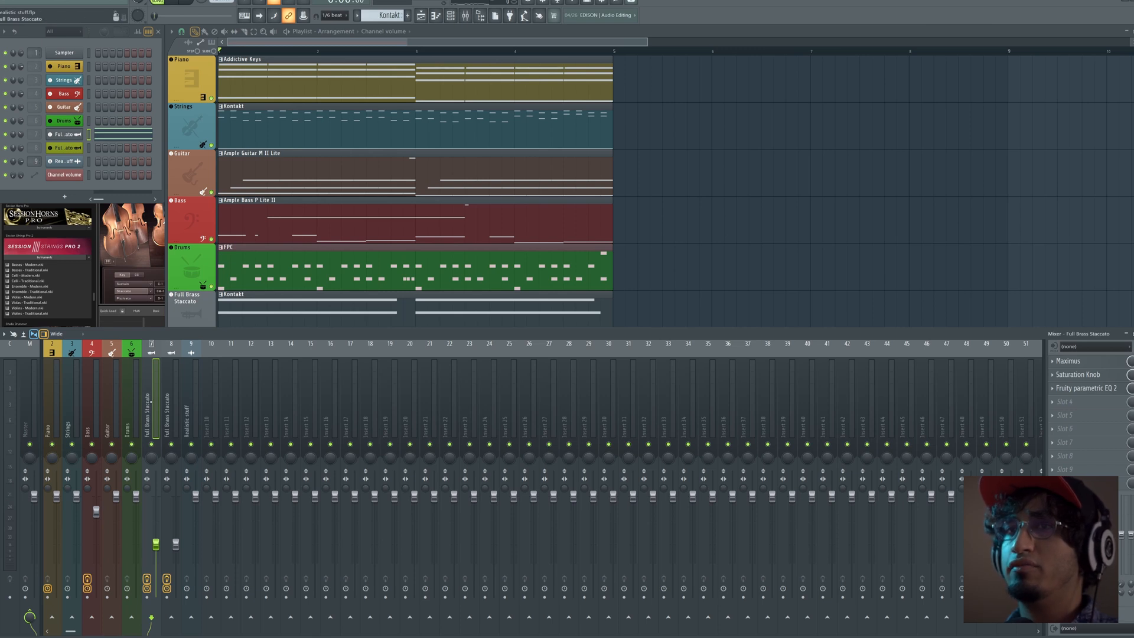
{"action": "key", "text": "space"}
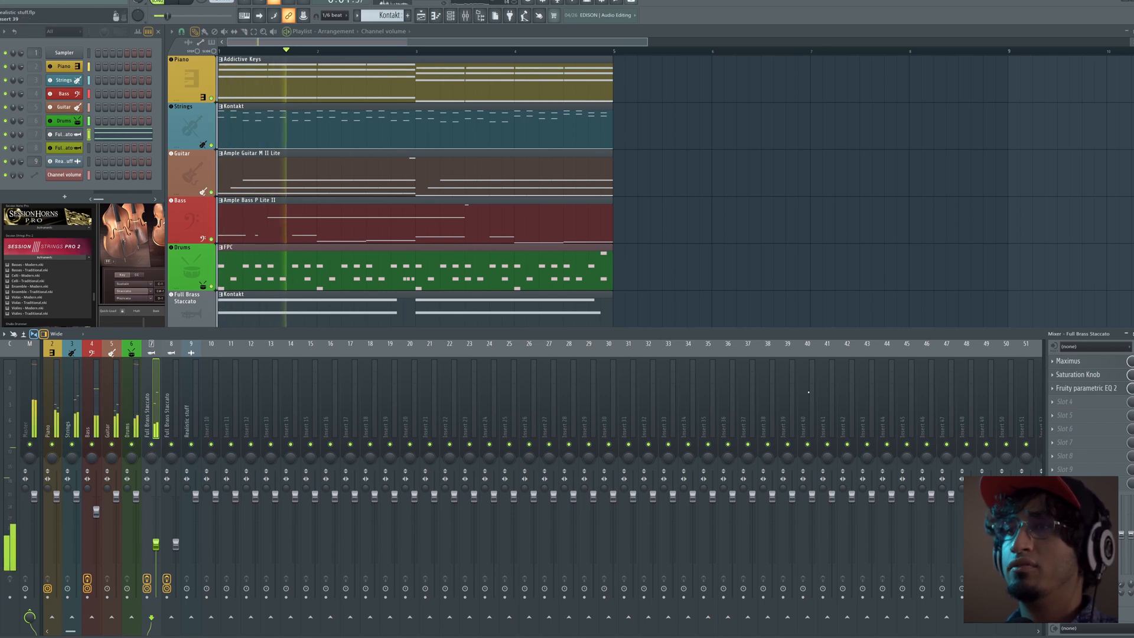
Adjust the high band's compression curve and release in Maximus on mixer track 7, and raise that track's fader.
{"action": "left_click", "coordinate": [1094, 364]}
{"action": "key", "text": "space"}
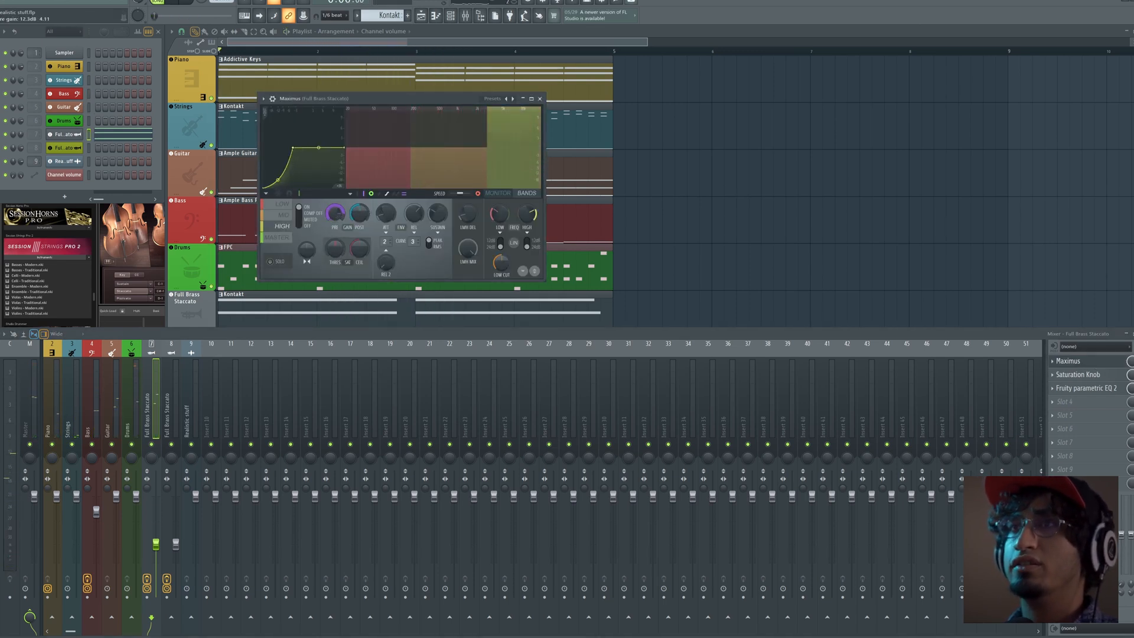
{"action": "key", "text": "space"}
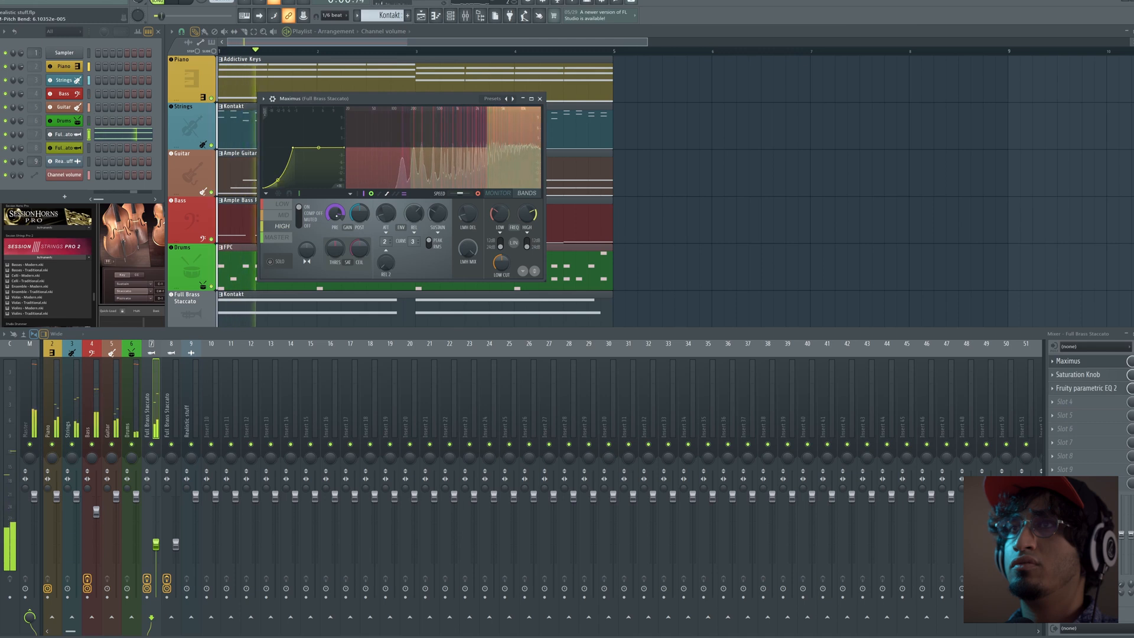
{"action": "key", "text": "space"}
{"action": "key", "text": "space"}
{"action": "left_click_drag", "start_coordinate": [414, 214], "coordinate": [414, 196]}
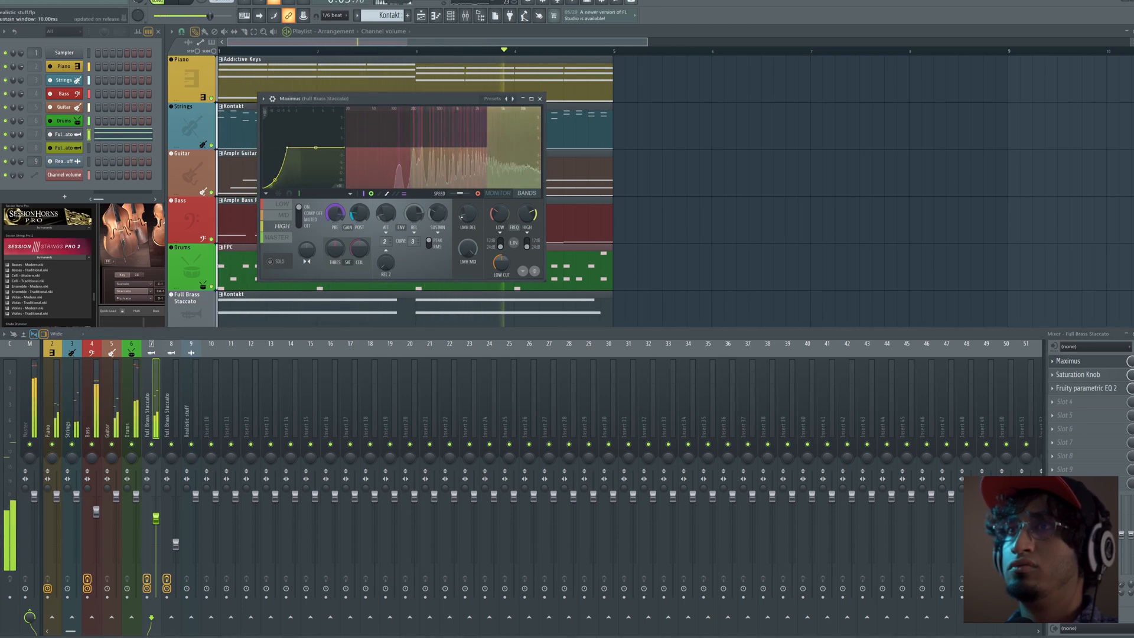
{"action": "left_click", "coordinate": [742, 207]}
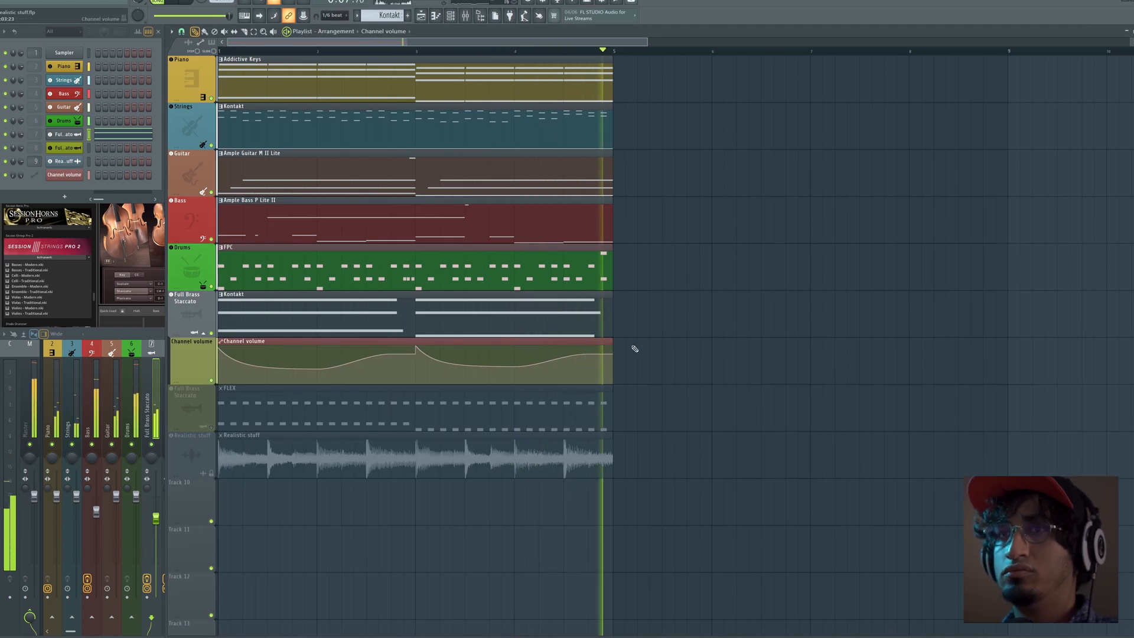
Solo the sustained Full Brass Staccato playlist track, keep its Channel volume automation track enabled, and play the two together.
{"action": "left_click", "coordinate": [156, 352]}
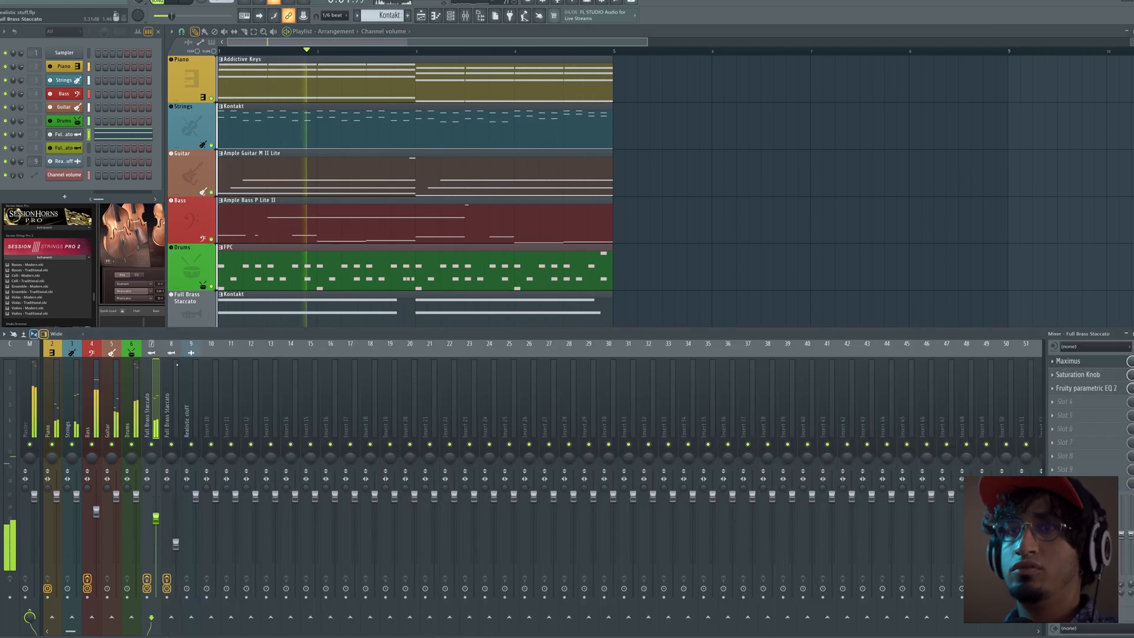
{"action": "key", "text": "space"}
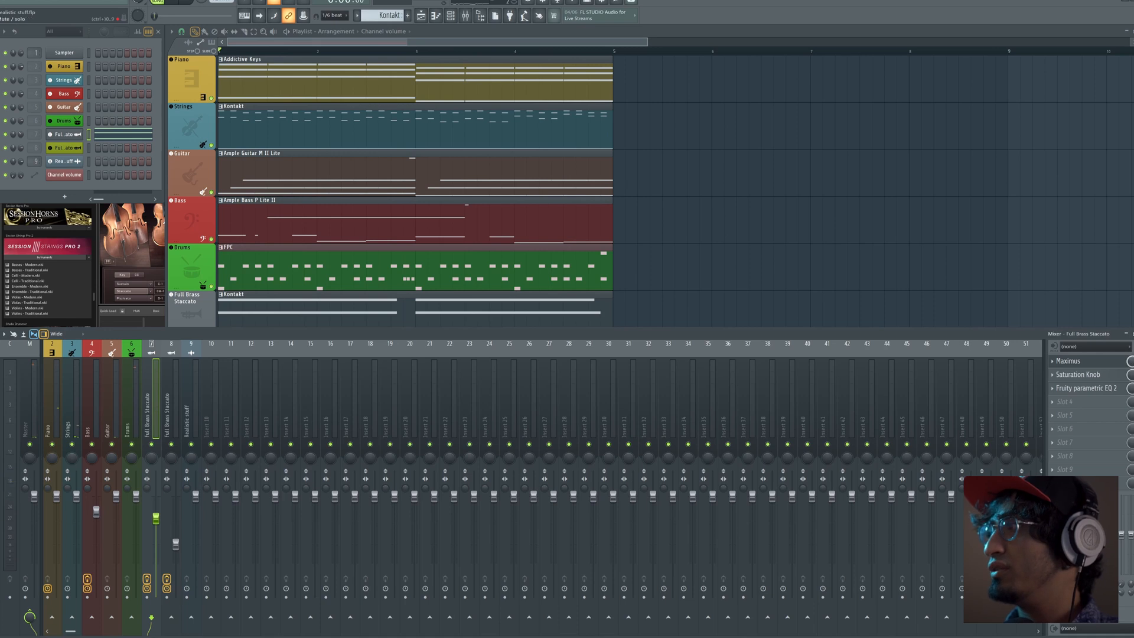
{"action": "key", "text": "space"}
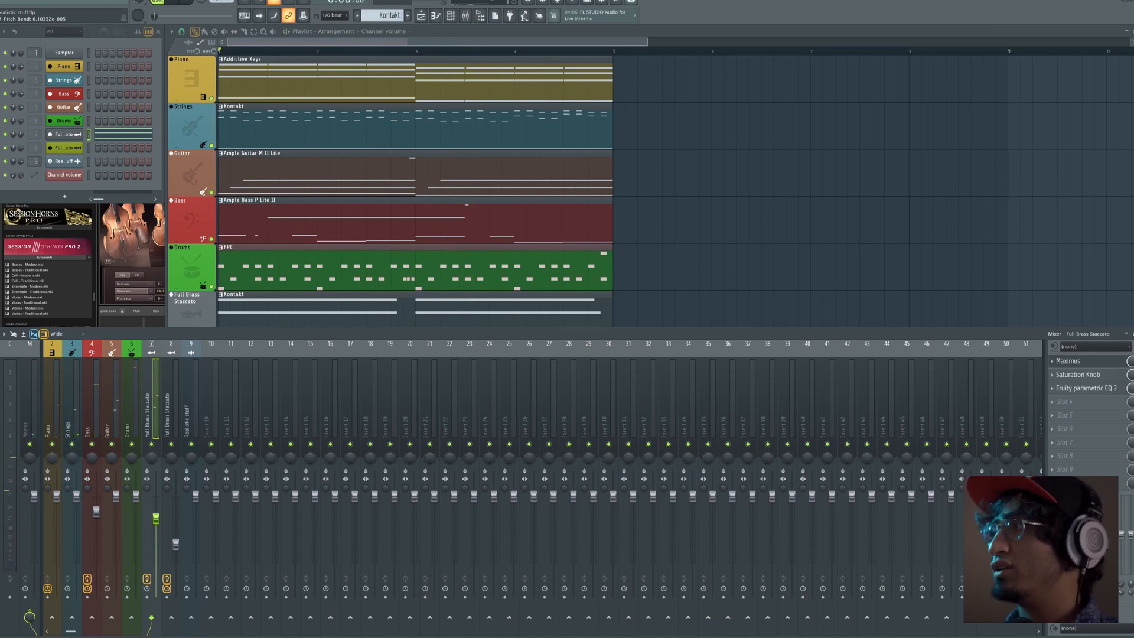
{"action": "key", "text": "space"}
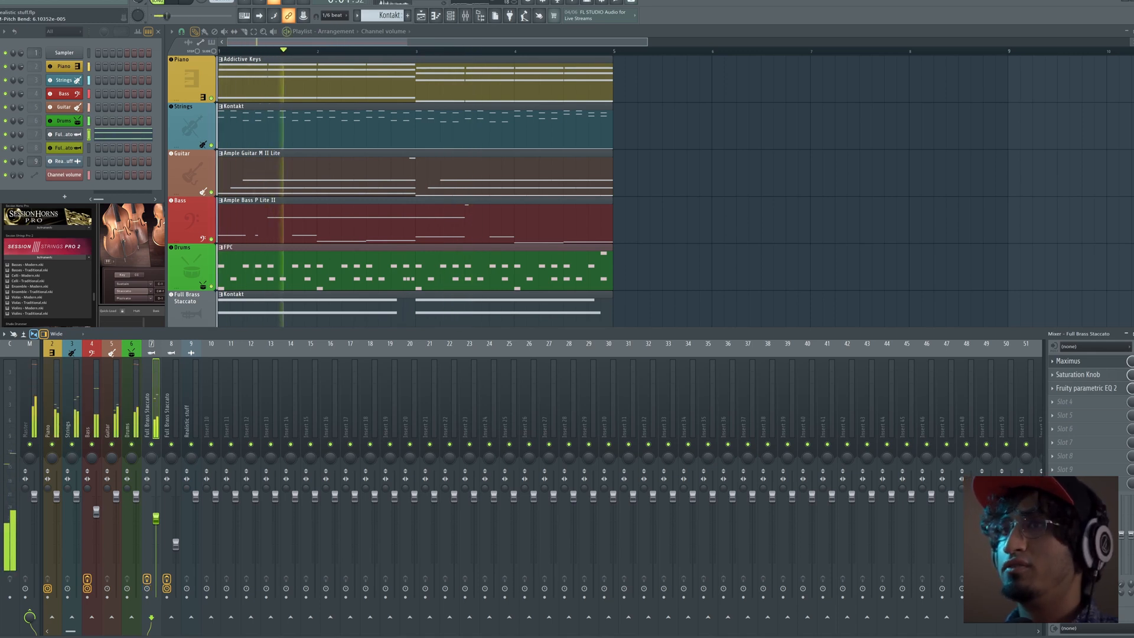
{"action": "right_click", "coordinate": [193, 292]}
{"action": "left_click", "coordinate": [205, 346]}
{"action": "right_click", "coordinate": [211, 334]}
{"action": "left_click", "coordinate": [211, 380]}
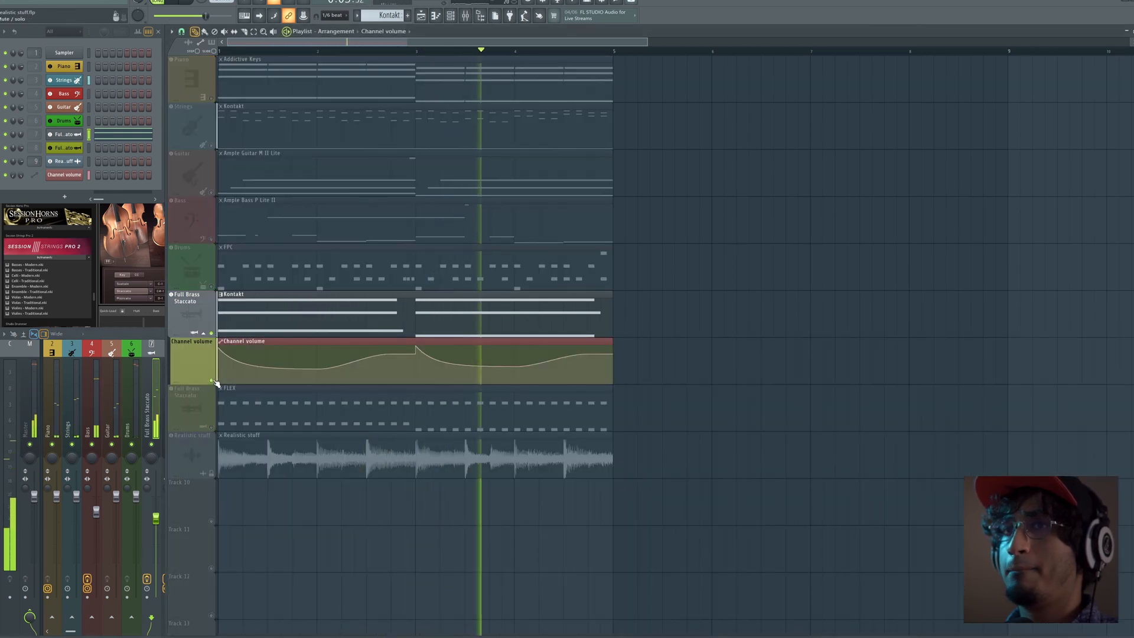
{"action": "key", "text": "space"}
{"action": "key", "text": "space"}
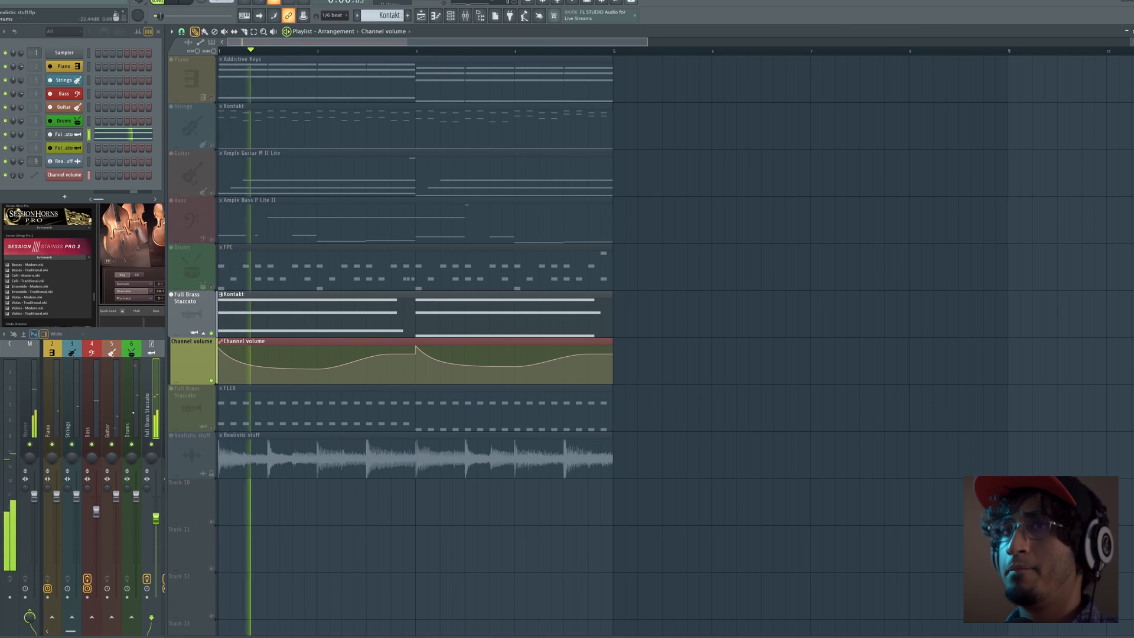
Open Maximus on mixer track 7 and raise the mid band's pre gain, checking it during playback.
{"action": "left_click", "coordinate": [133, 335]}
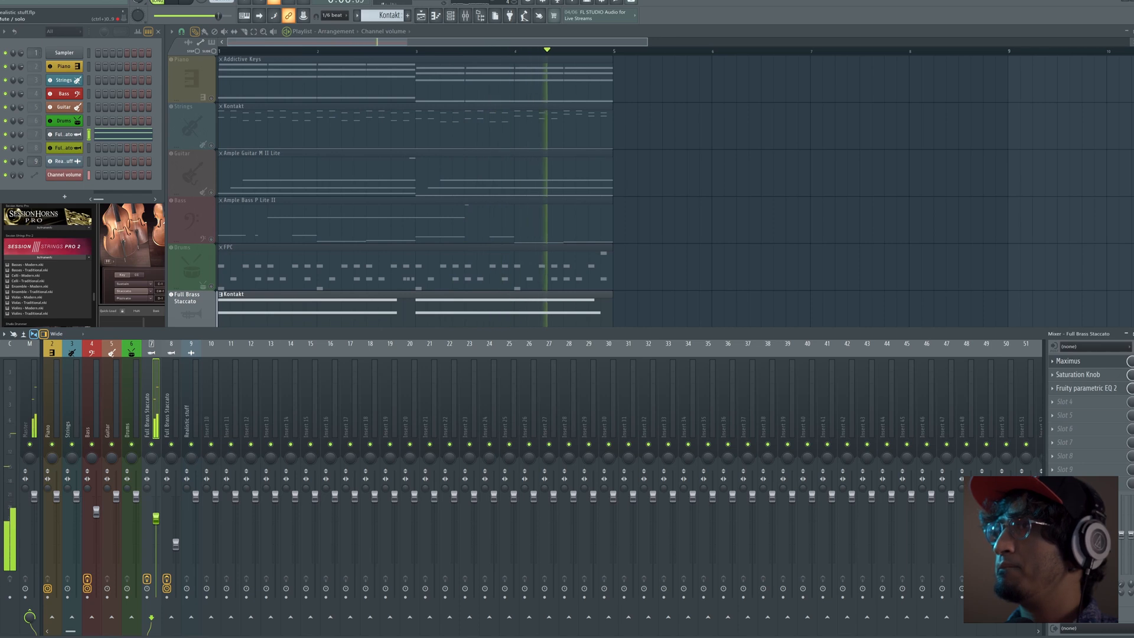
{"action": "key", "text": "space"}
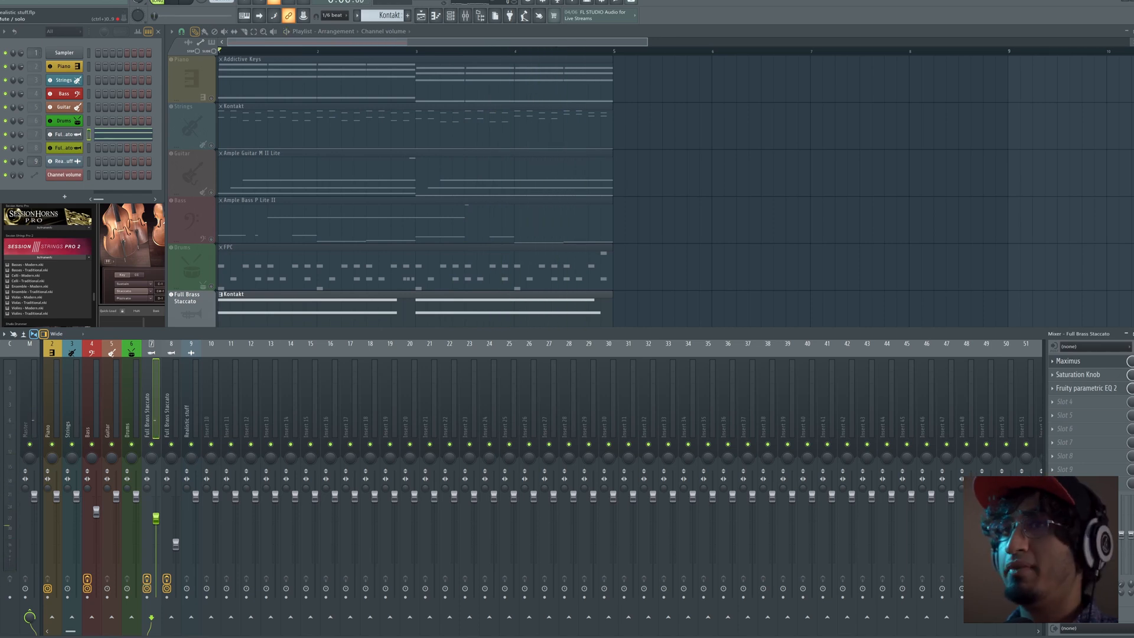
{"action": "key", "text": "space"}
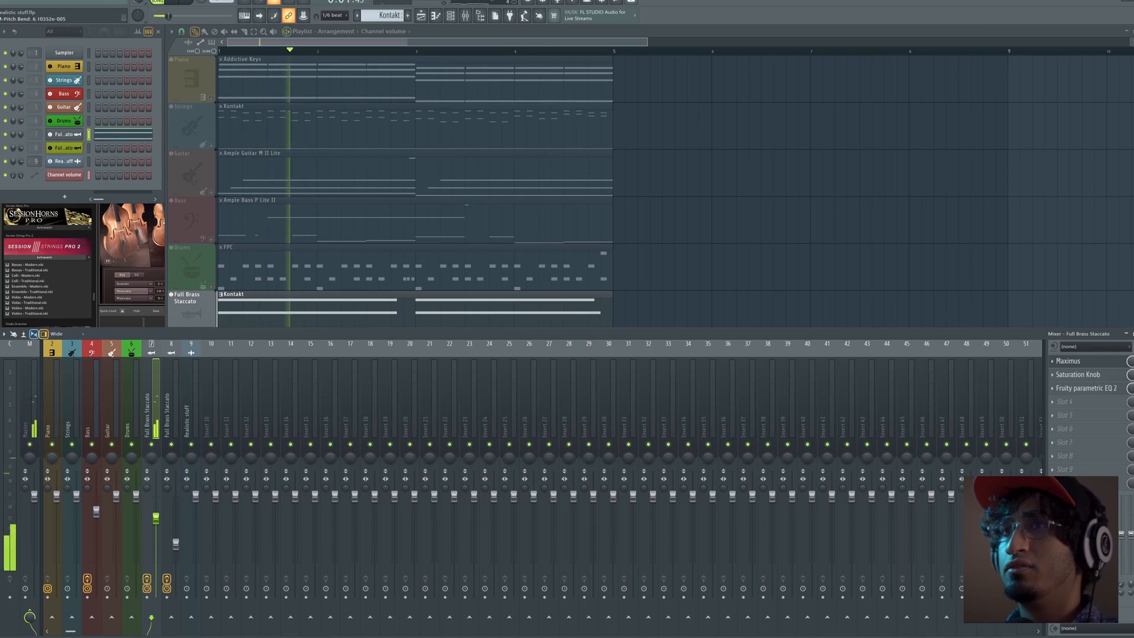
{"action": "left_click", "coordinate": [1107, 366]}
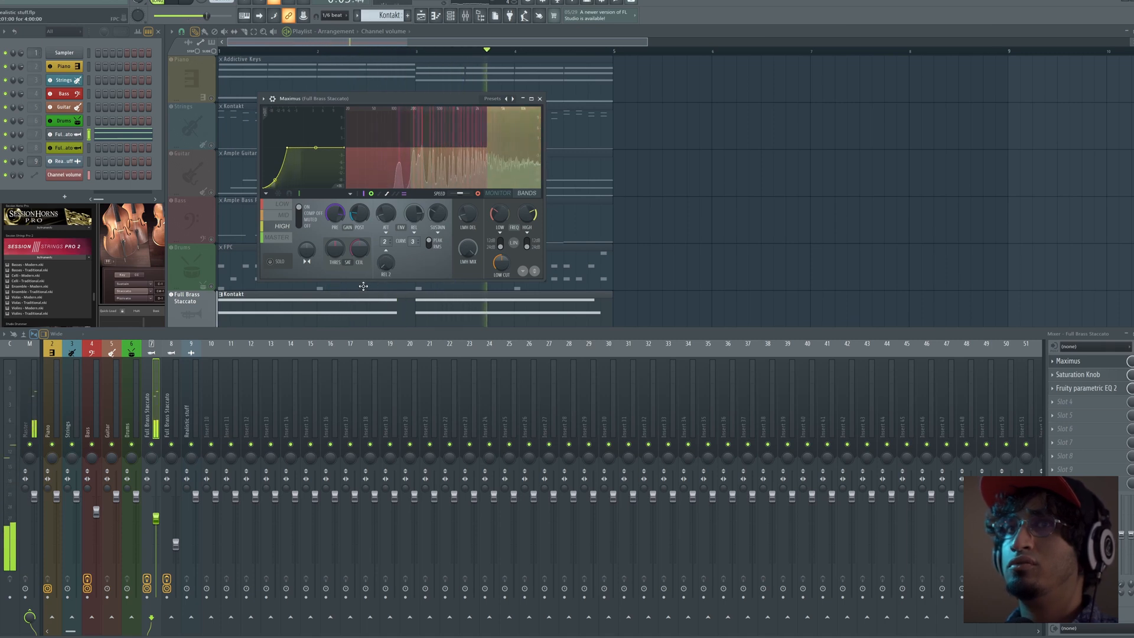
{"action": "key", "text": "space"}
{"action": "left_click", "coordinate": [278, 217]}
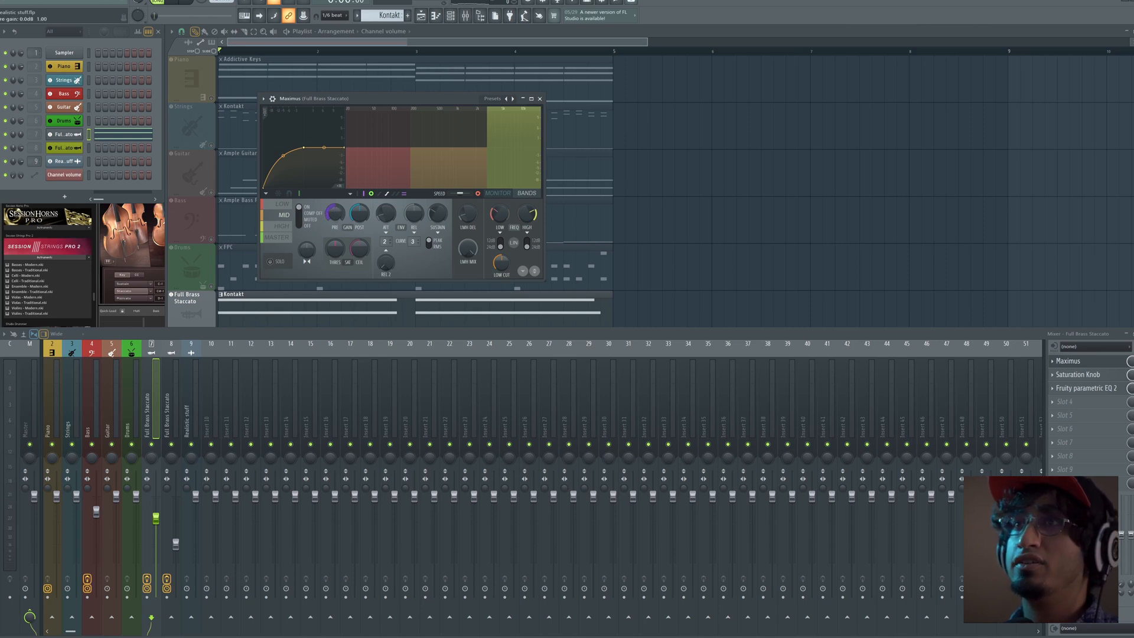
{"action": "key", "text": "space"}
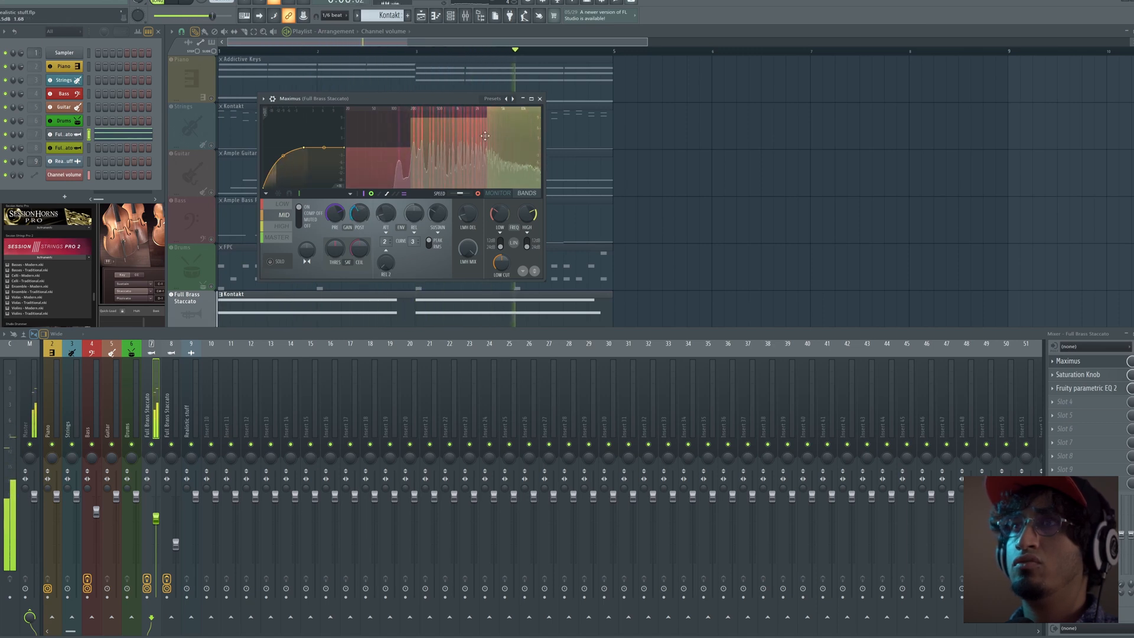
Raise the low band's pre gain in Maximus during playback, and close the plugin.
{"action": "left_click", "coordinate": [283, 206]}
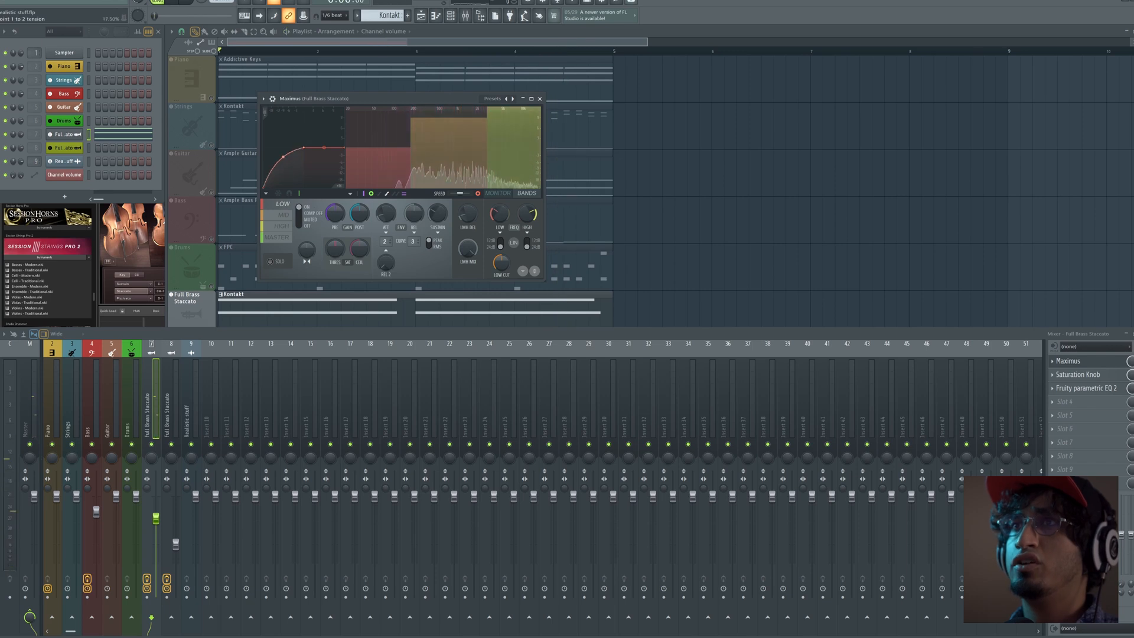
{"action": "key", "text": "space"}
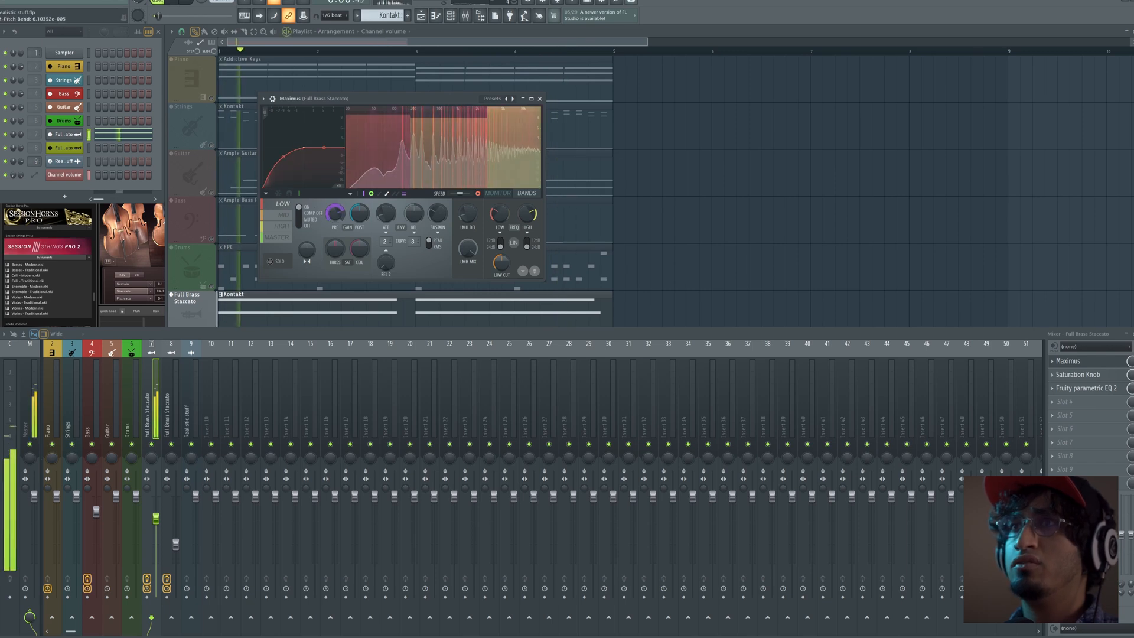
{"action": "left_click", "coordinate": [539, 98]}
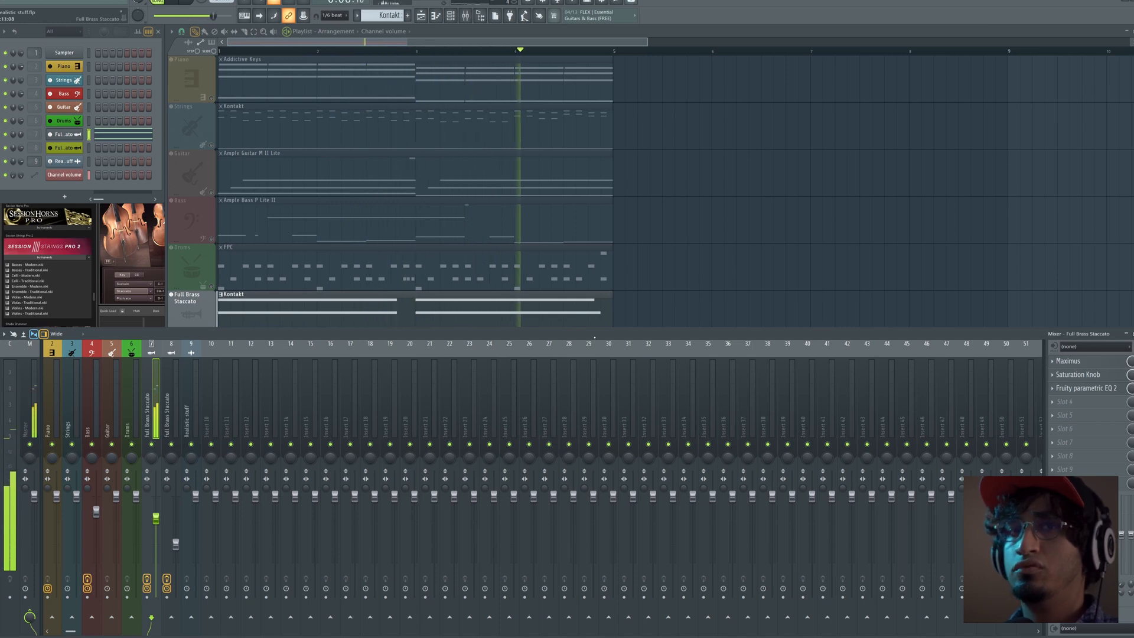
Replay the soloed brass part from the start to judge its processed sound and volume automation.
{"action": "right_click", "coordinate": [715, 252]}
{"action": "key", "text": "F9"}
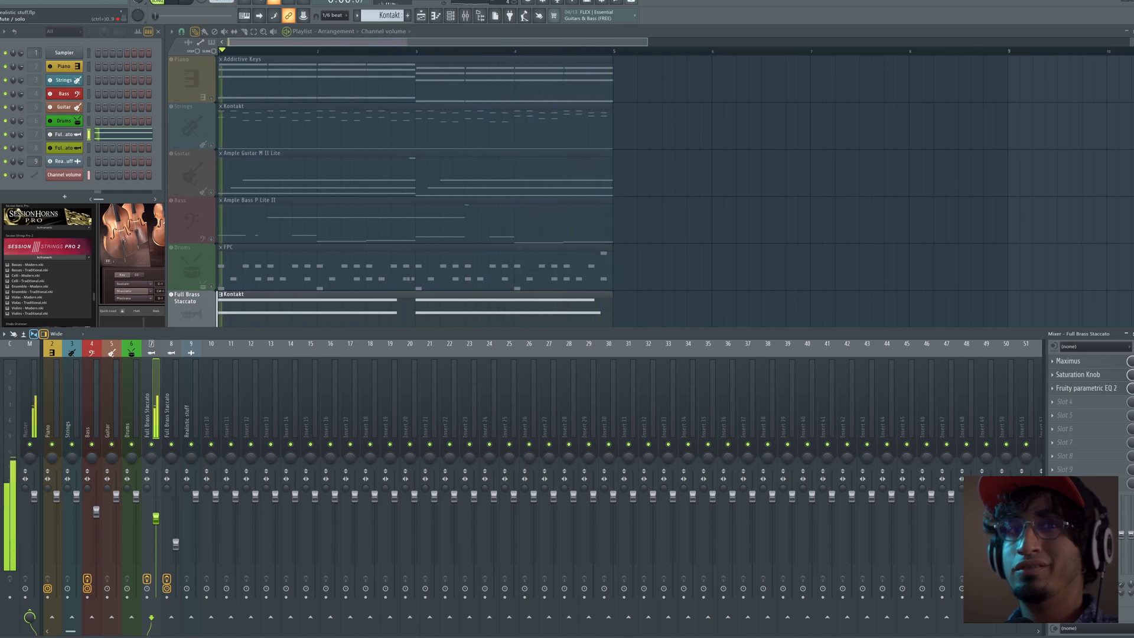
{"action": "key", "text": "space"}
{"action": "key", "text": "space"}
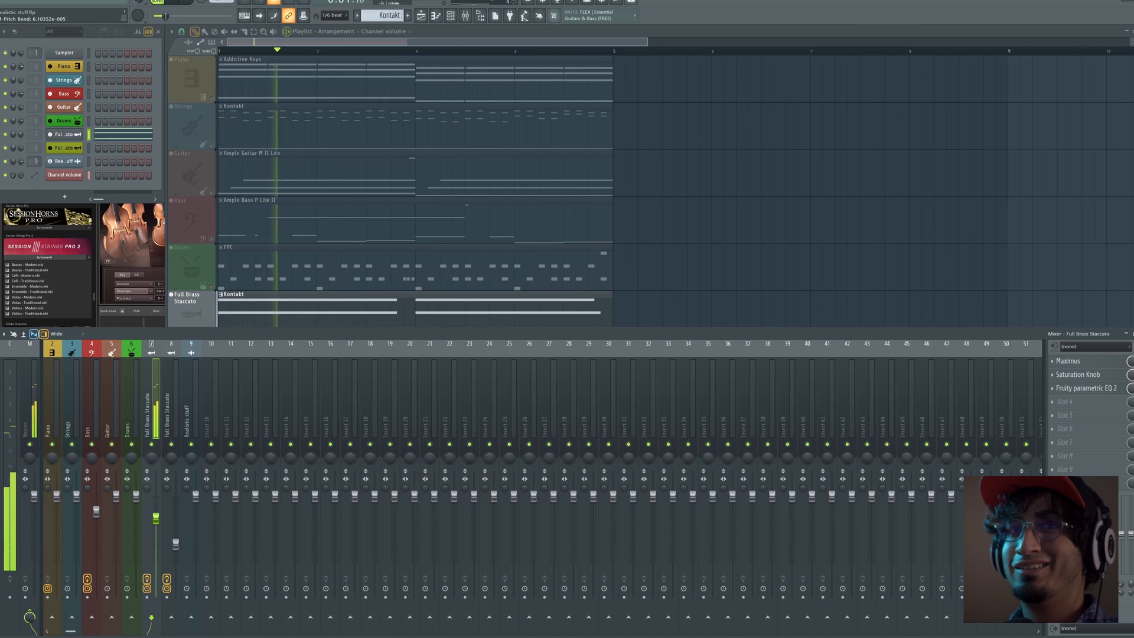
{"action": "right_click", "coordinate": [742, 261]}
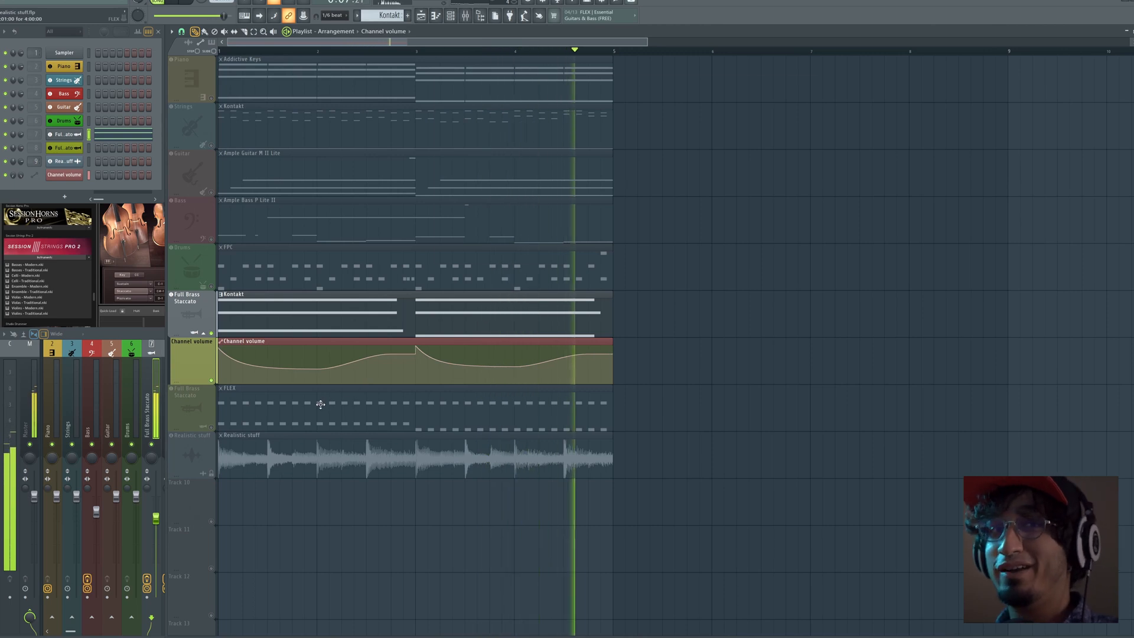
Stop playback, bring up the open plugin windows, and close the Drums FPC and Strings Kontakt windows.
{"action": "key", "text": "Tab"}
{"action": "key", "text": "Tab"}
{"action": "key", "text": "Tab"}
{"action": "key", "text": "space"}
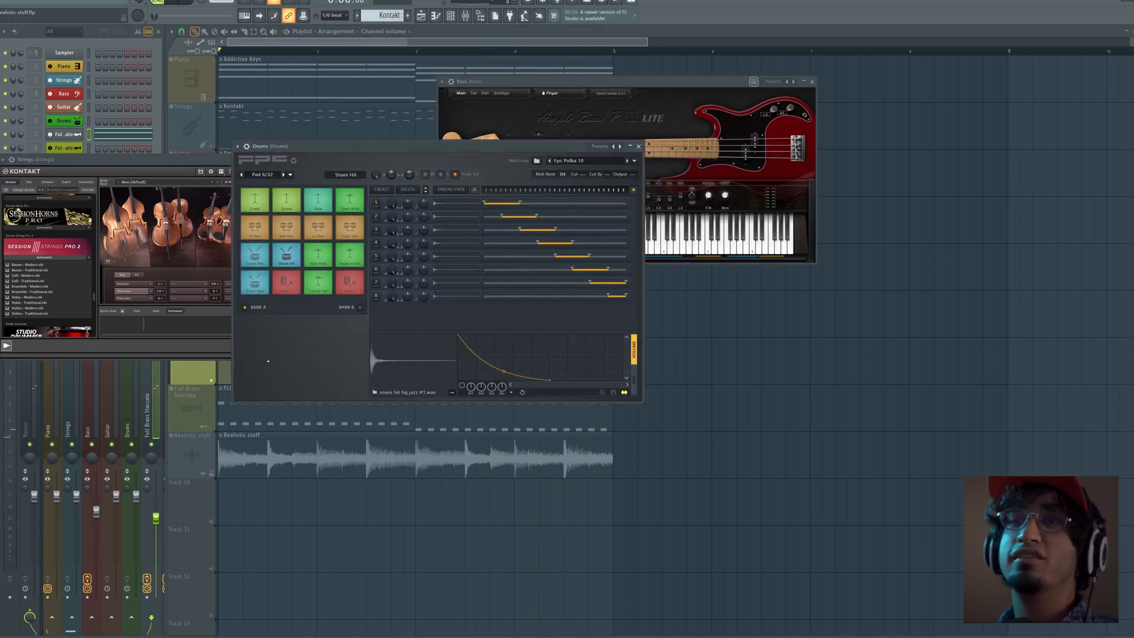
{"action": "key", "text": "Tab"}
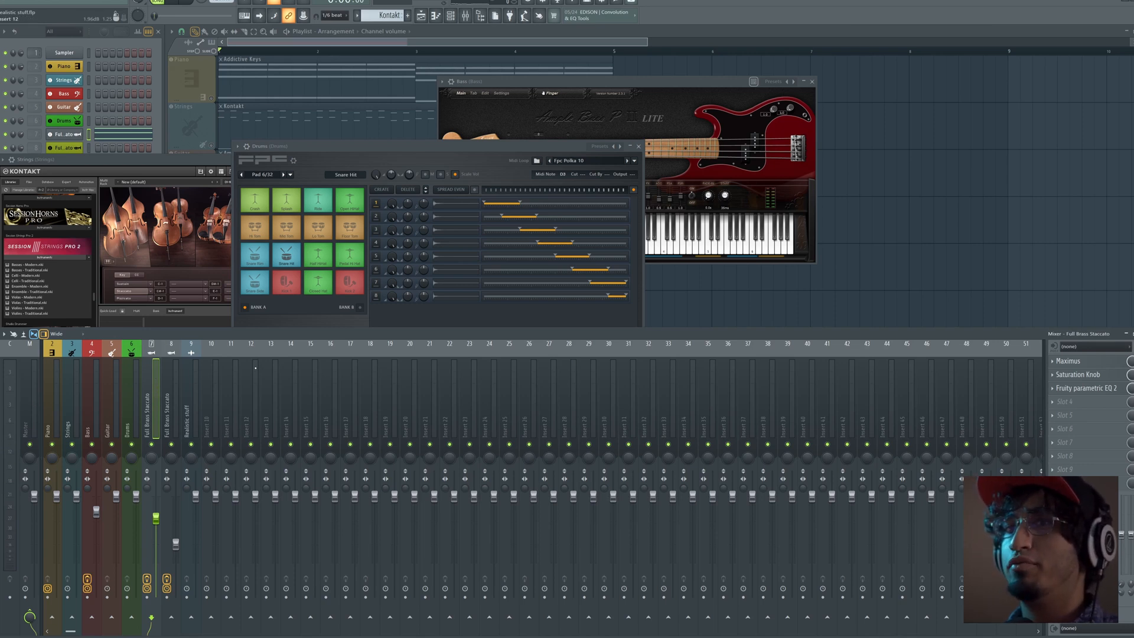
{"action": "left_click", "coordinate": [638, 147]}
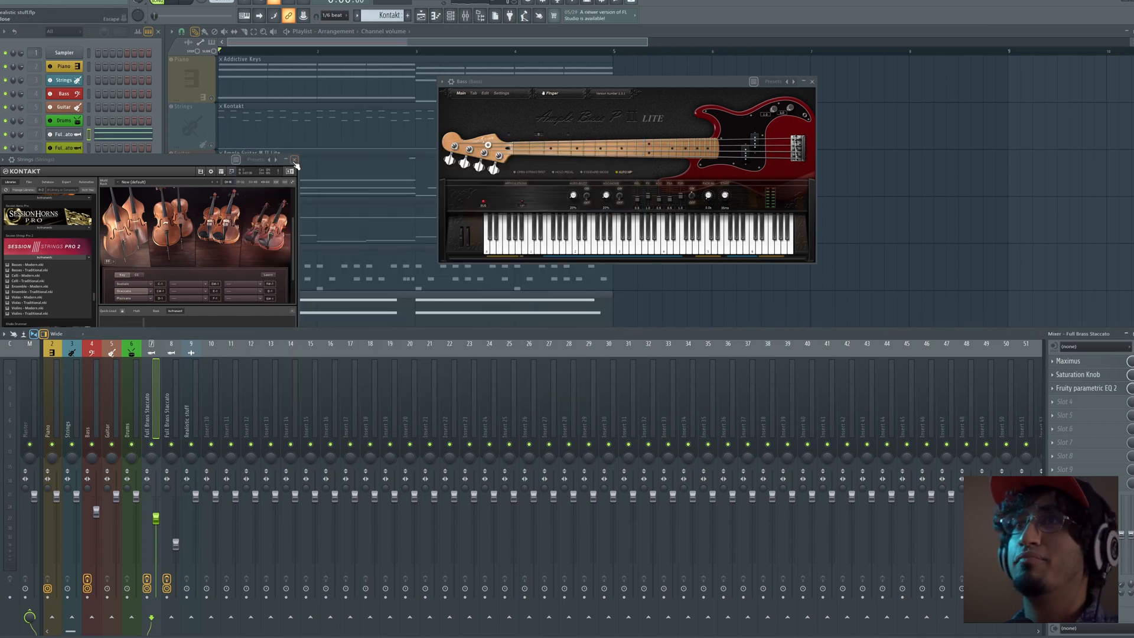
{"action": "left_click", "coordinate": [295, 160]}
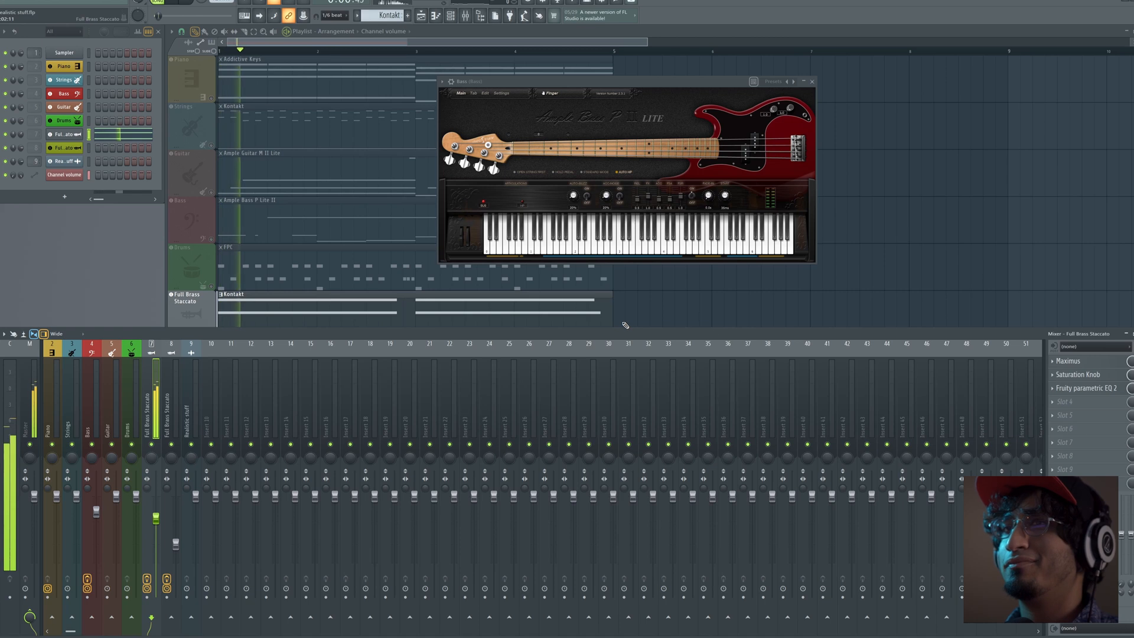
Open Saturation Knob on mixer track 7, try it ahead of Maximus during playback, and restore the original effect order.
{"action": "left_click", "coordinate": [1110, 376]}
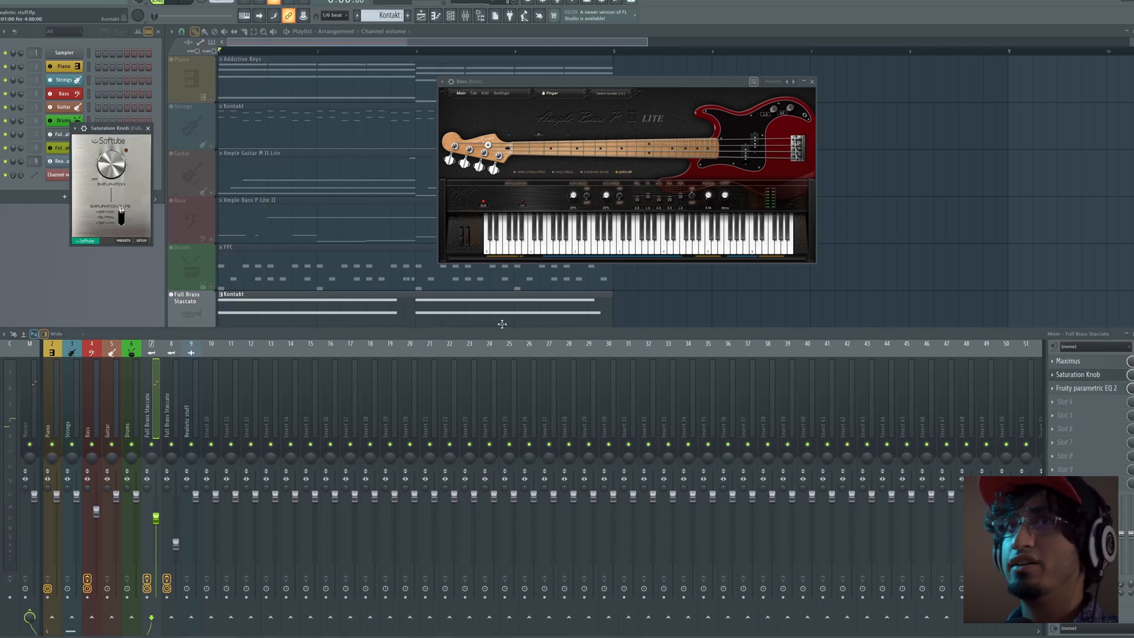
{"action": "key", "text": "space"}
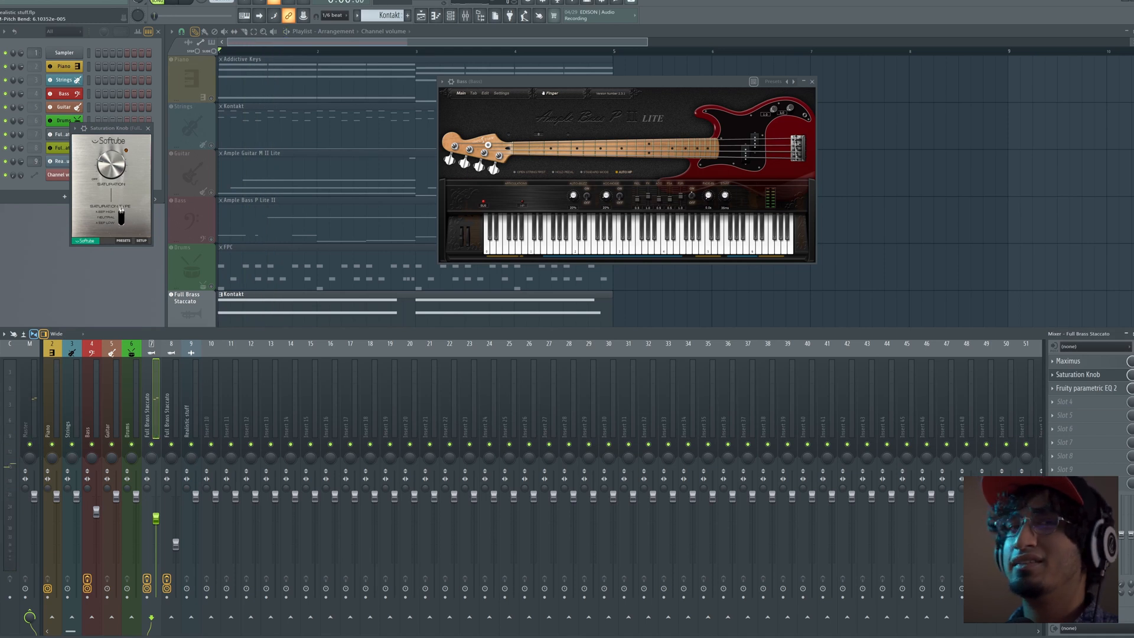
{"action": "key", "text": "space"}
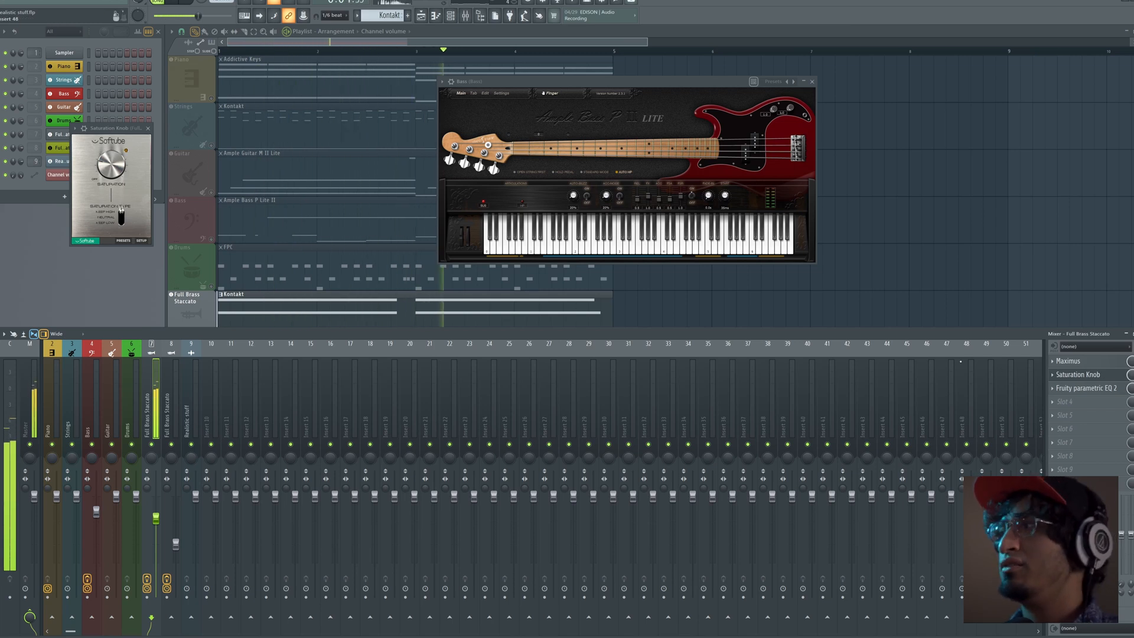
{"action": "left_click_drag", "start_coordinate": [1094, 378], "coordinate": [1095, 364]}
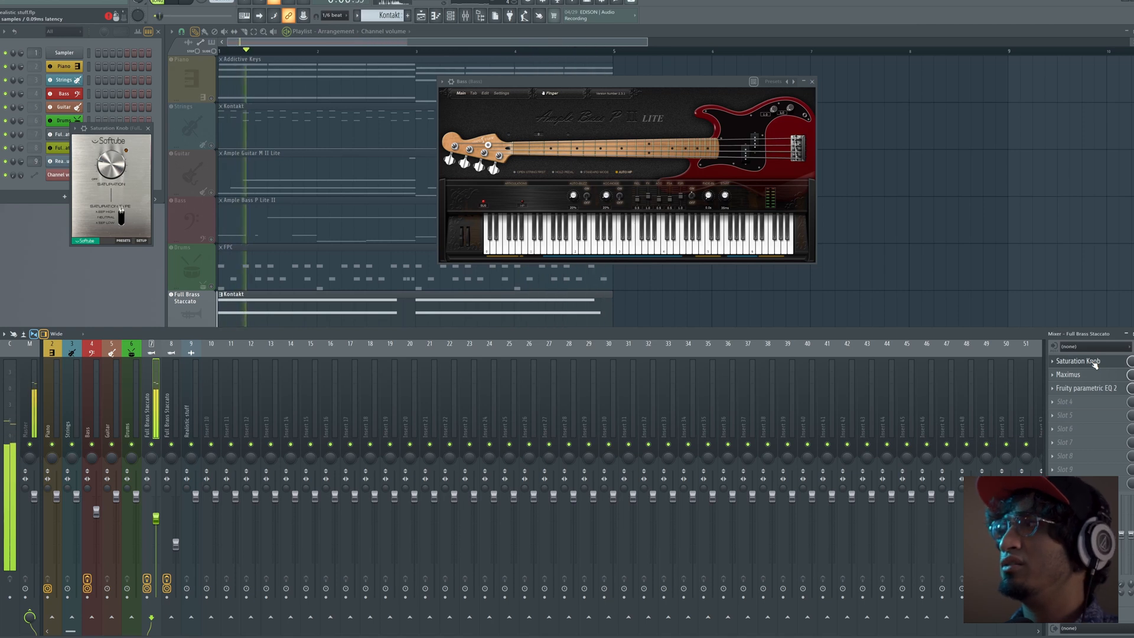
{"action": "left_click_drag", "start_coordinate": [1094, 364], "coordinate": [1095, 378]}
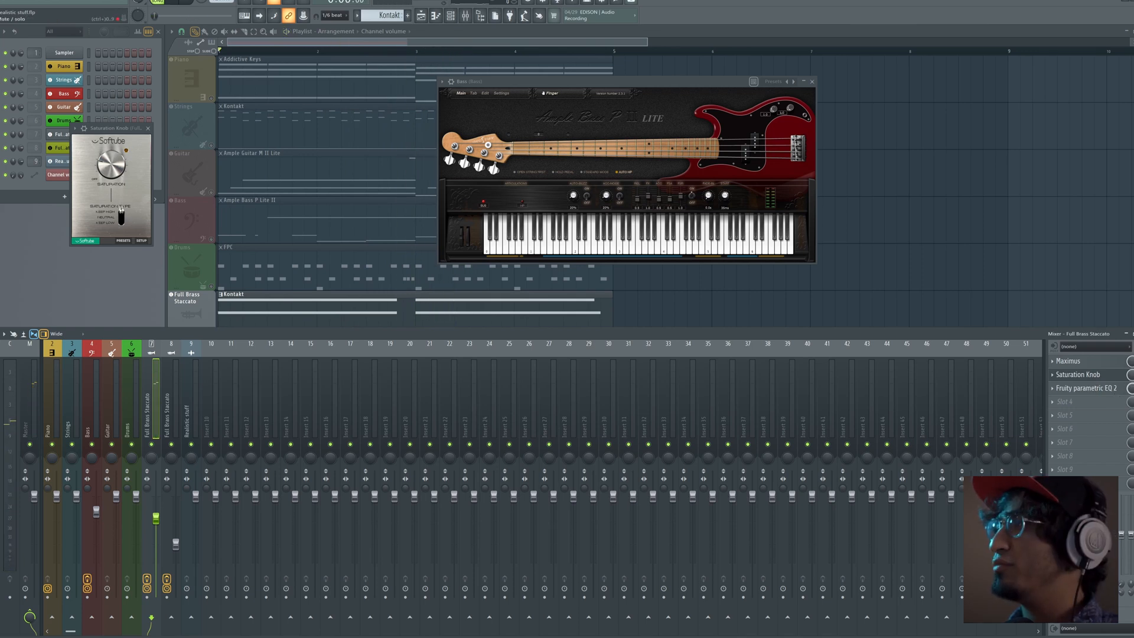
Boost the highs with band 6 in mixer track 7's Fruity Parametric EQ 2 during playback, close the plugin, and stop.
{"action": "left_click", "coordinate": [1113, 395]}
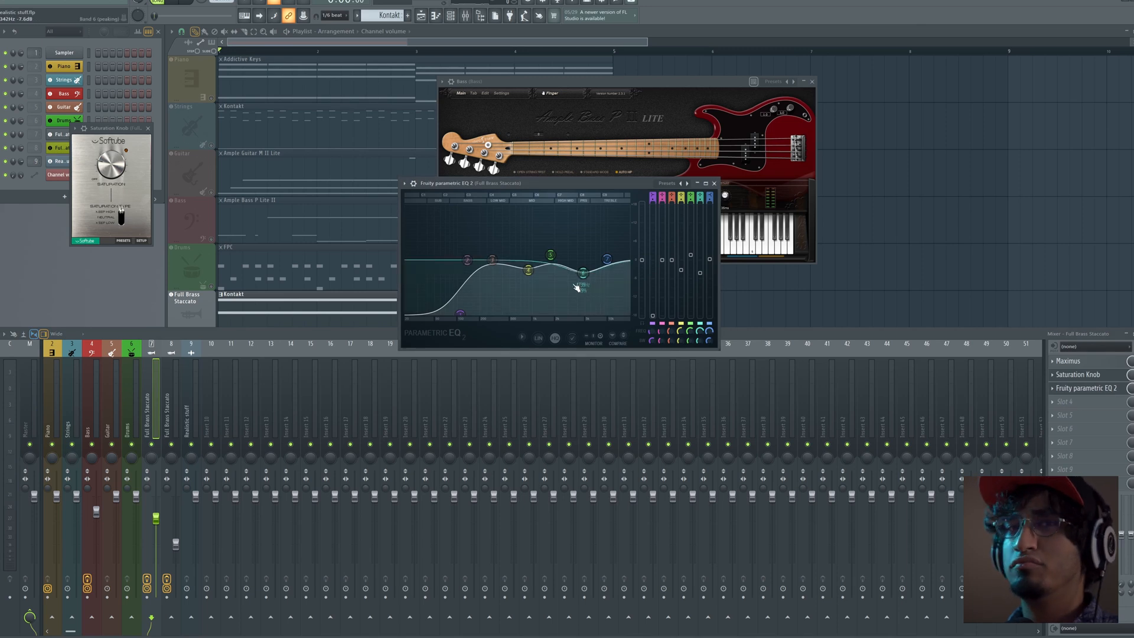
{"action": "key", "text": "space"}
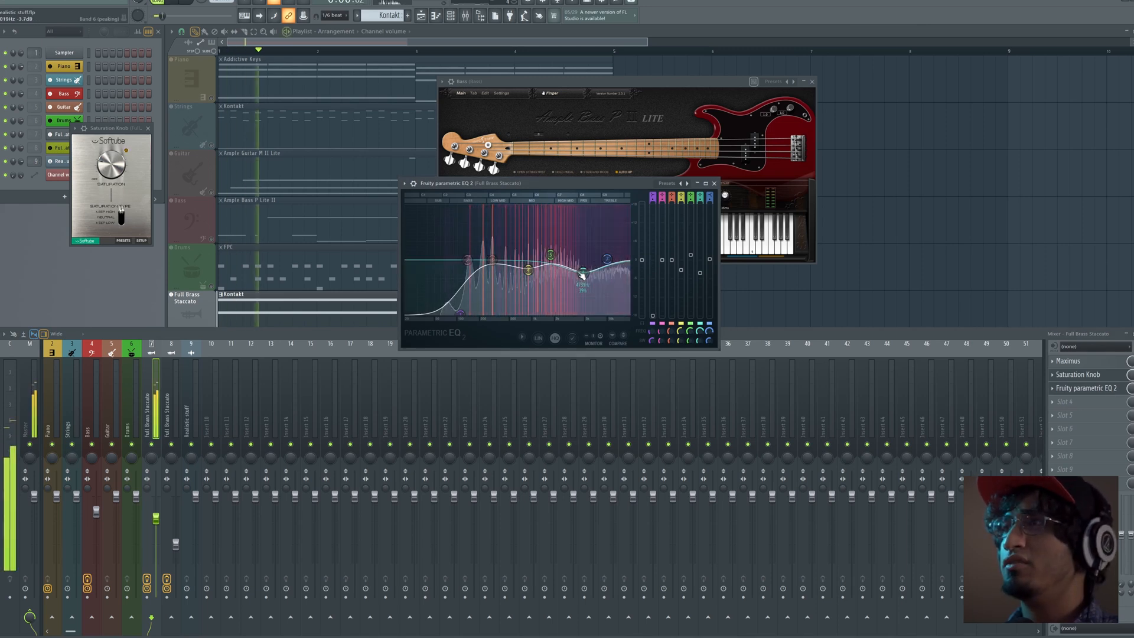
{"action": "mouse_move", "coordinate": [582, 273]}
{"action": "left_mouse_down"}
{"action": "mouse_move", "coordinate": [583, 228]}
{"action": "mouse_move", "coordinate": [560, 233]}
{"action": "mouse_move", "coordinate": [597, 217]}
{"action": "mouse_move", "coordinate": [595, 258]}
{"action": "left_mouse_up"}
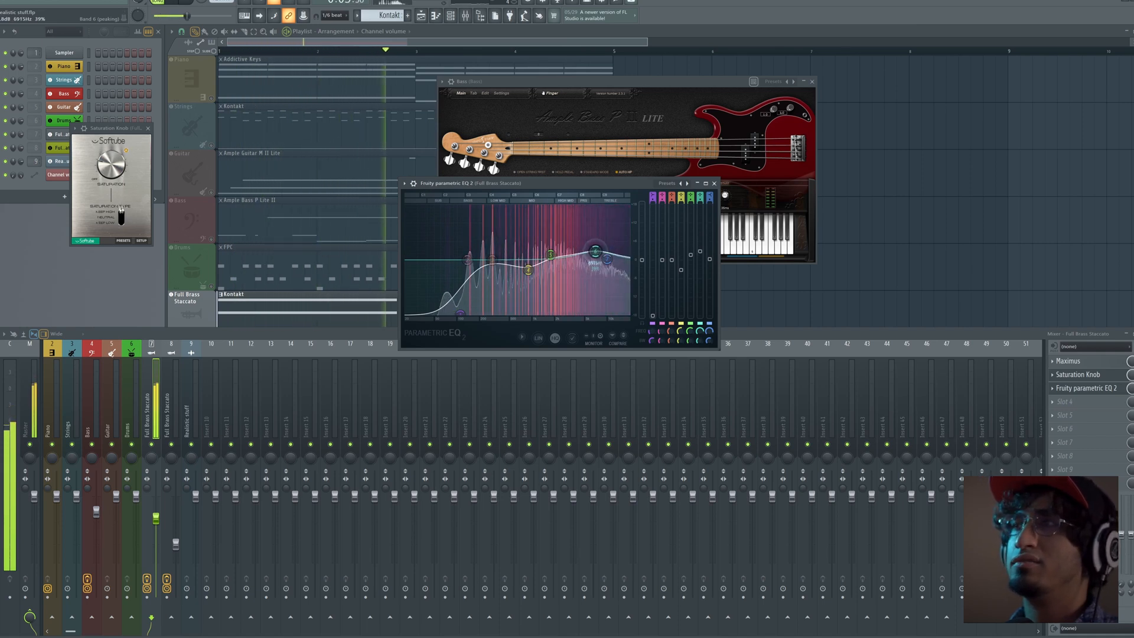
{"action": "left_click", "coordinate": [714, 183]}
{"action": "left_click", "coordinate": [801, 299]}
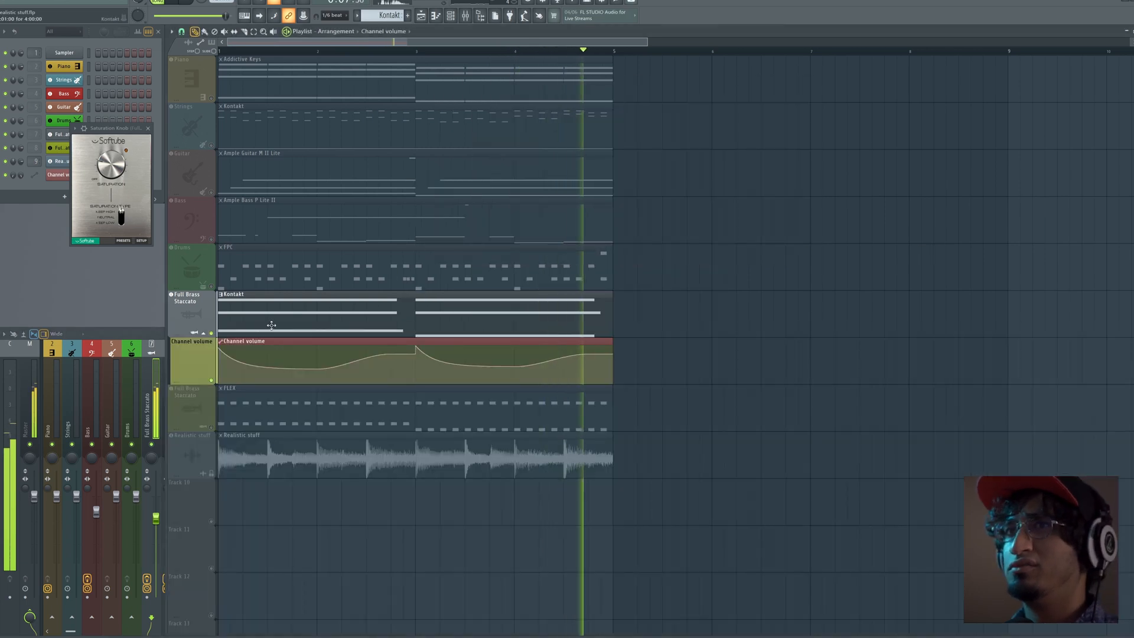
{"action": "key", "text": "space"}
Unsolo the sustained brass playlist track and play the full arrangement.
{"action": "left_click", "coordinate": [152, 378]}
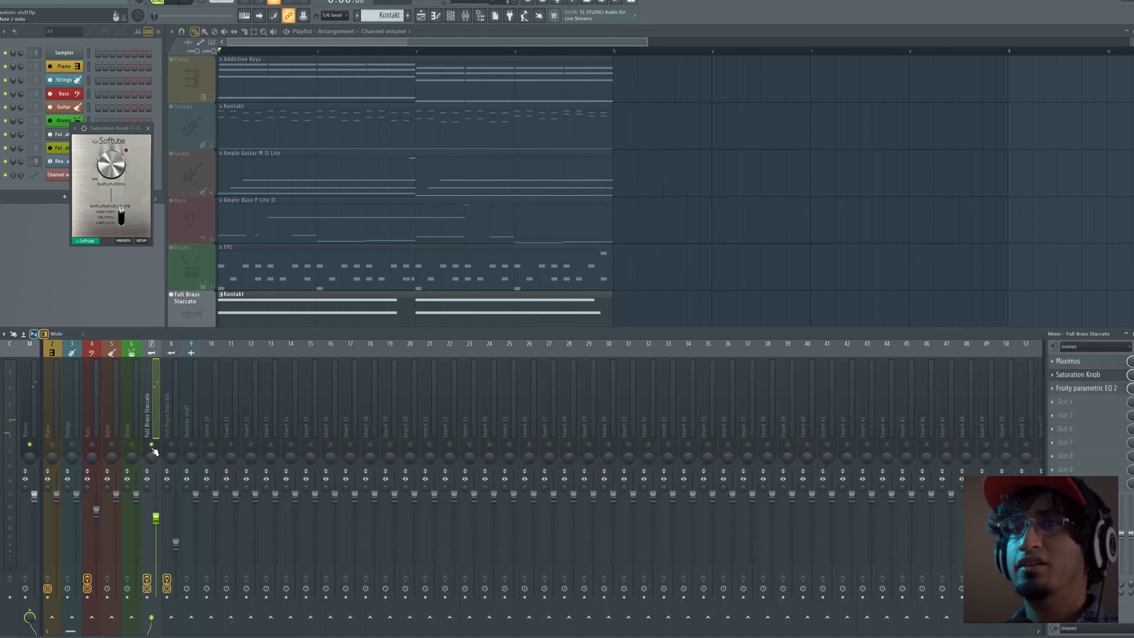
{"action": "right_click", "coordinate": [198, 320]}
{"action": "key", "text": "Escape"}
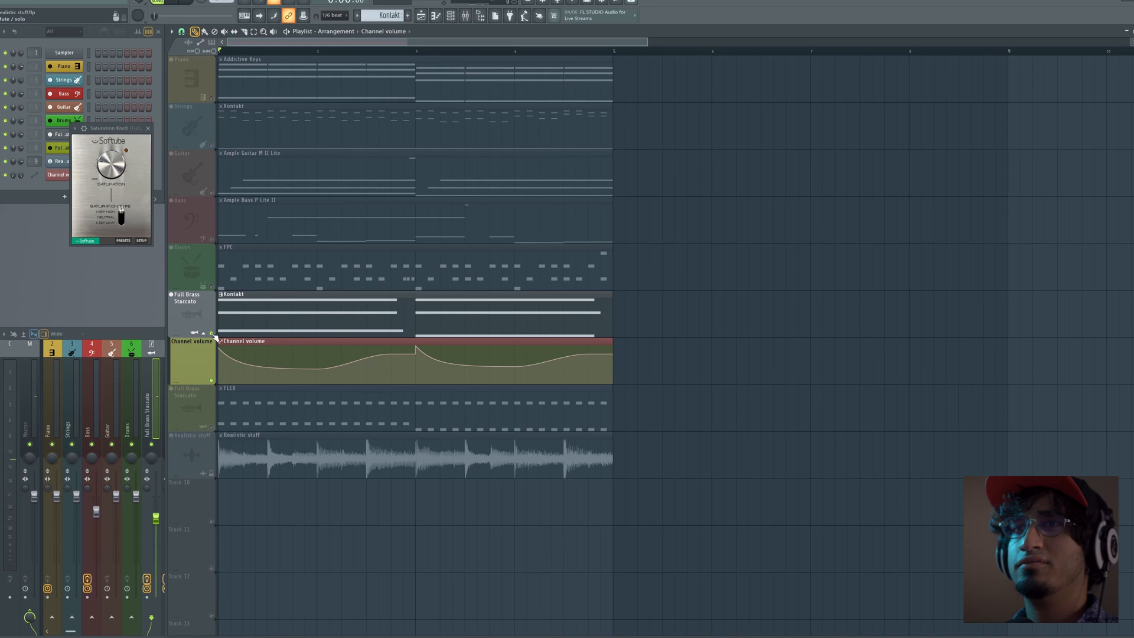
{"action": "right_click", "coordinate": [212, 333]}
{"action": "right_click", "coordinate": [212, 334]}
{"action": "key", "text": "space"}
Lower mixer track 7's volume to about 69% while listening to the full arrangement, and stop playback.
{"action": "left_click", "coordinate": [160, 514]}
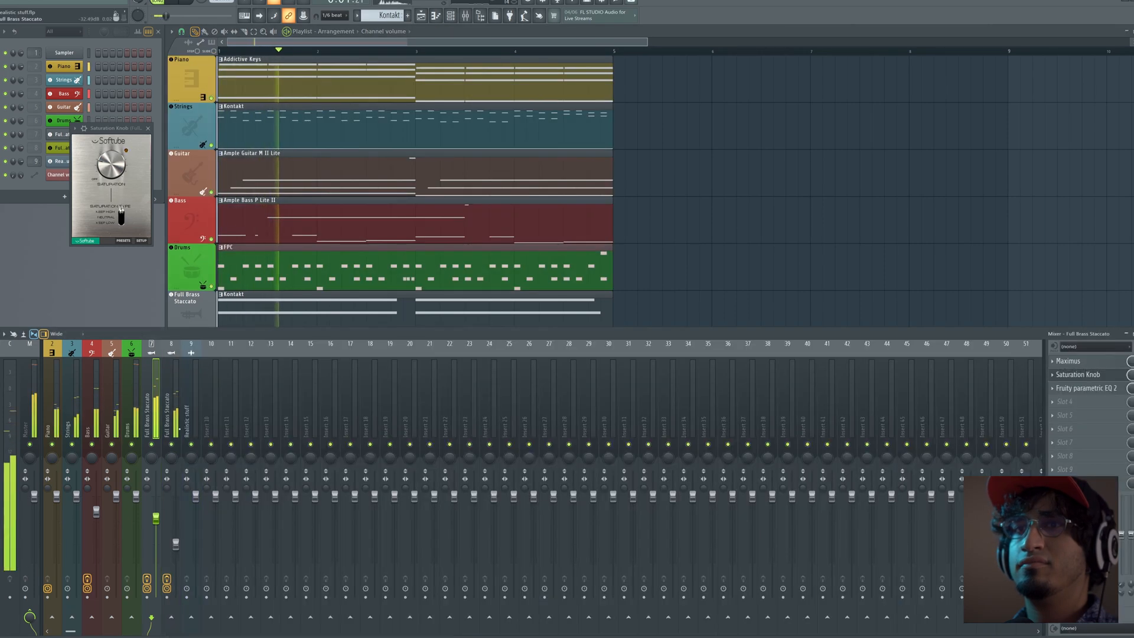
{"action": "left_click_drag", "start_coordinate": [159, 515], "coordinate": [159, 518]}
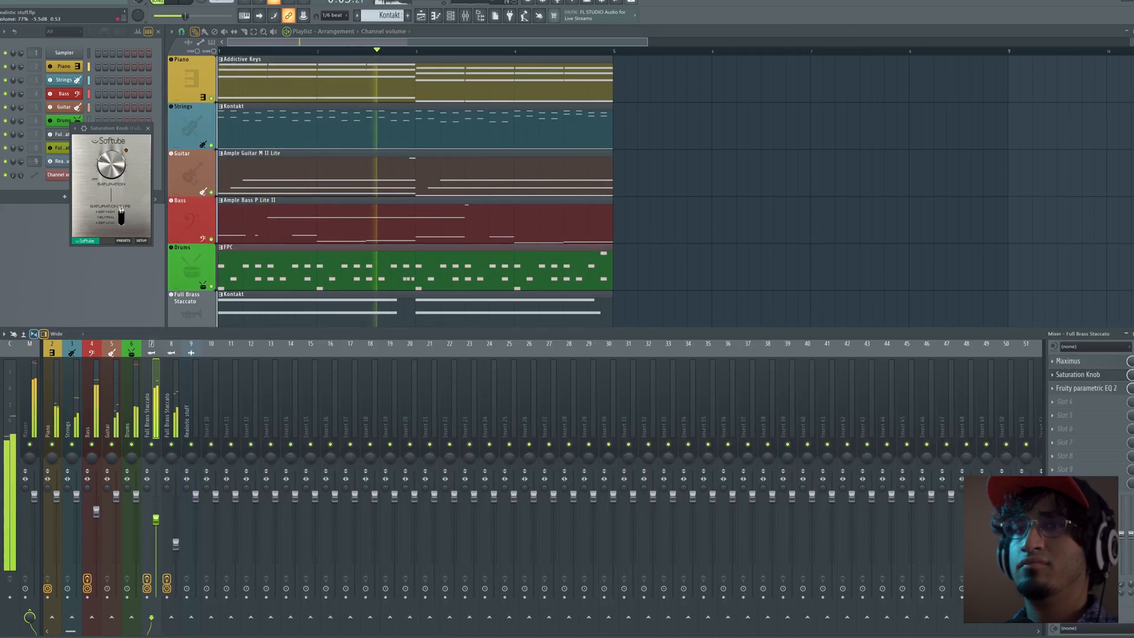
{"action": "left_click", "coordinate": [684, 291]}
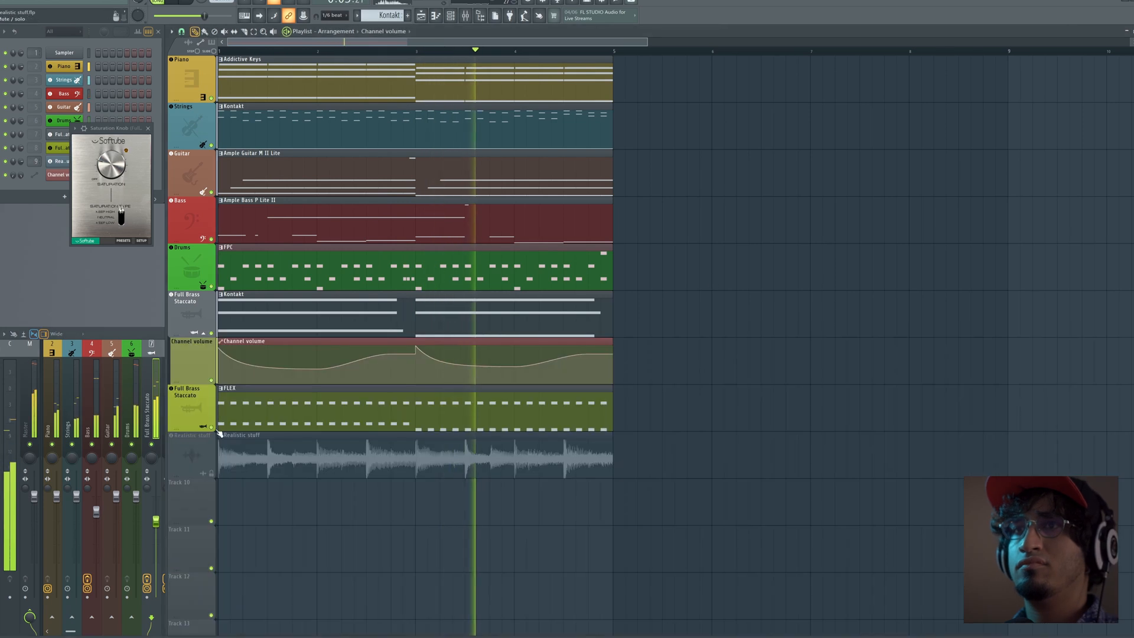
{"action": "left_click", "coordinate": [157, 422]}
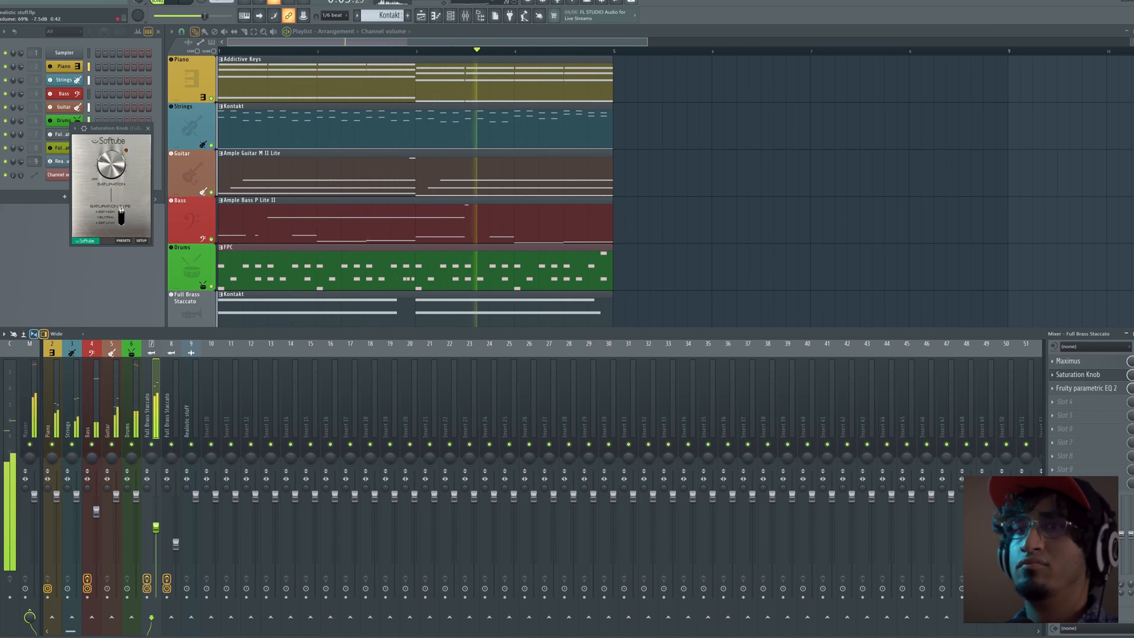
{"action": "key", "text": "space"}
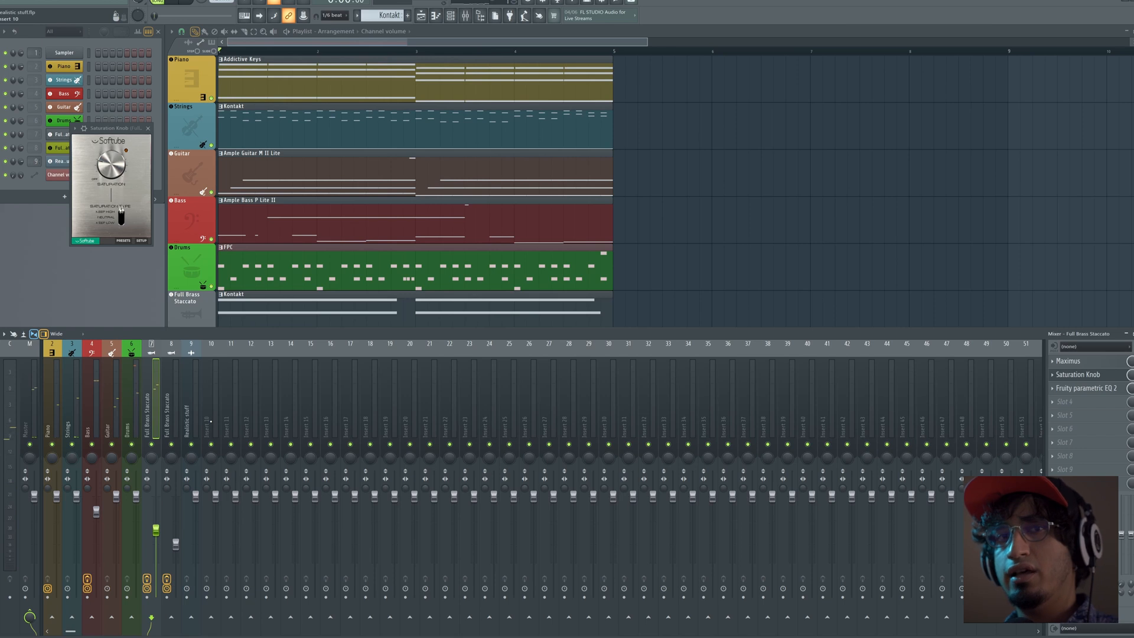
{"action": "left_click", "coordinate": [210, 411]}
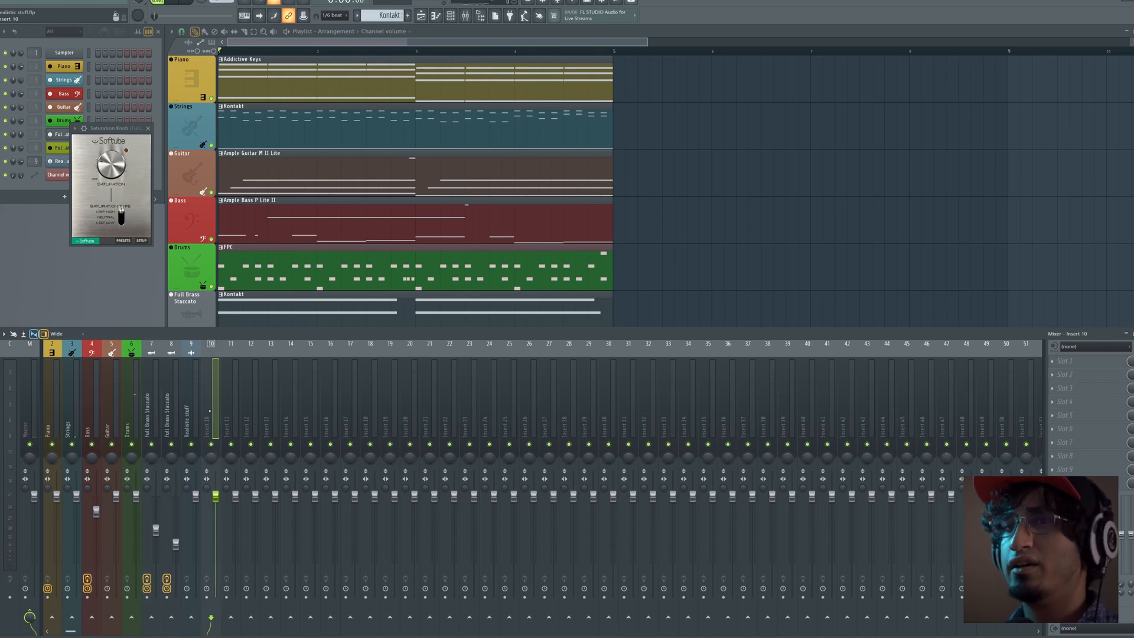
{"action": "left_click", "coordinate": [164, 405]}
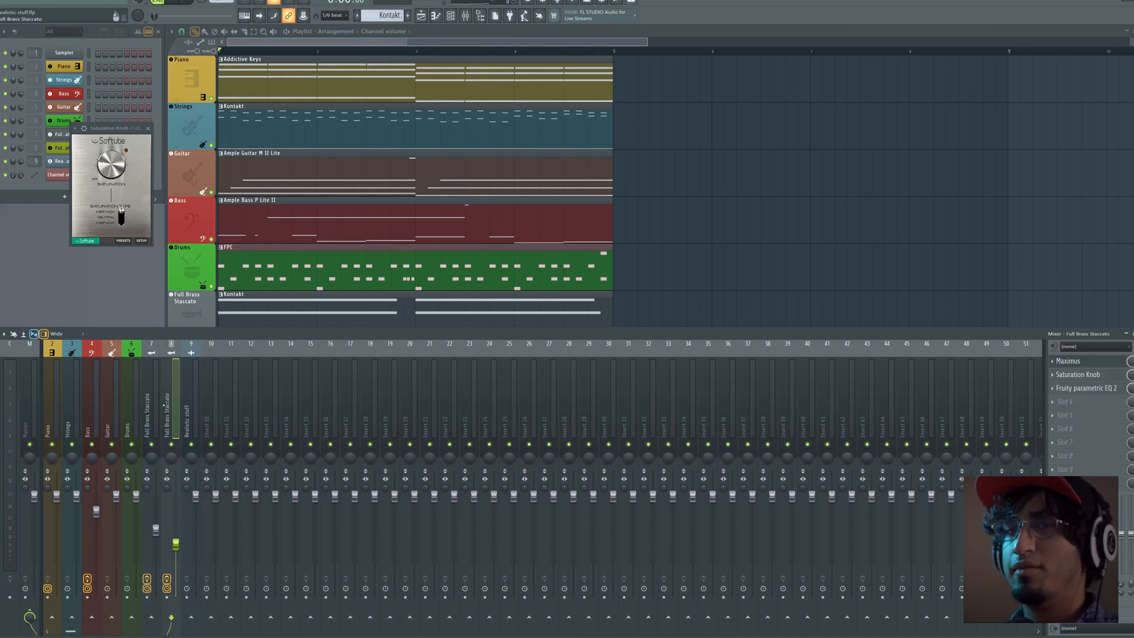
{"action": "key", "text": "space"}
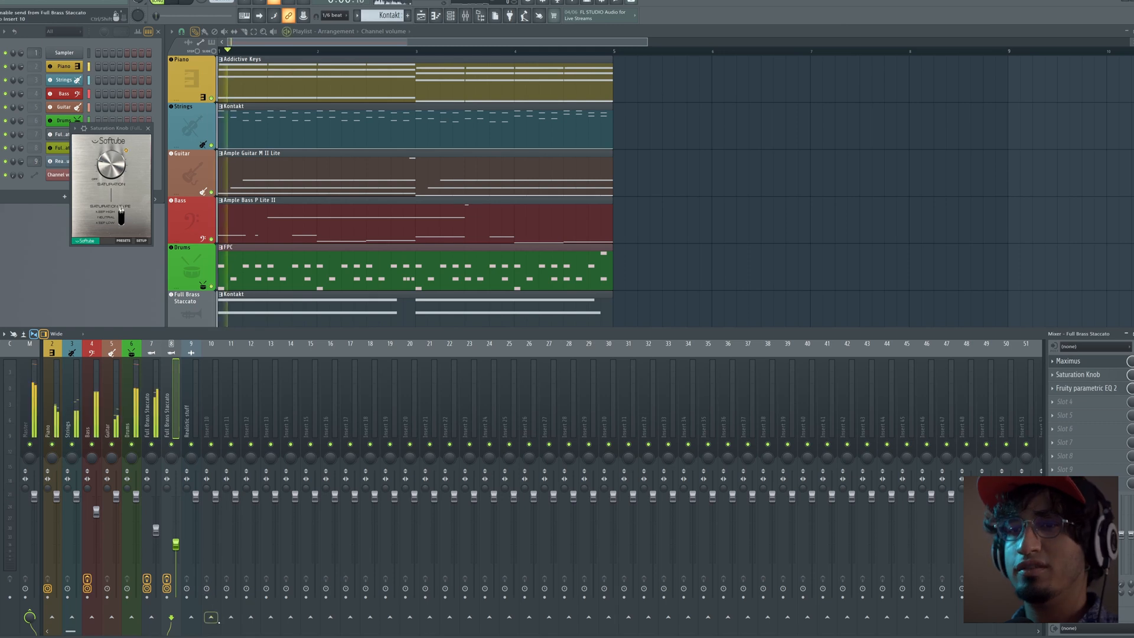
{"action": "left_click", "coordinate": [152, 412]}
{"action": "key", "text": "space"}
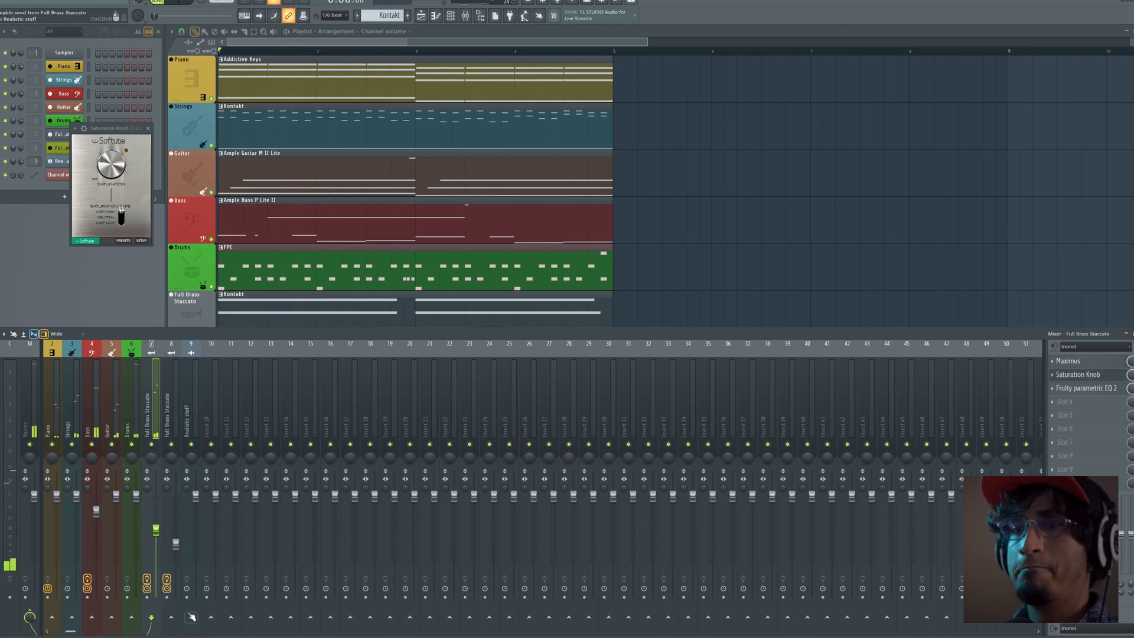
Rename mixer insert 10 as Room and give it a dark blue color.
{"action": "right_click", "coordinate": [219, 346]}
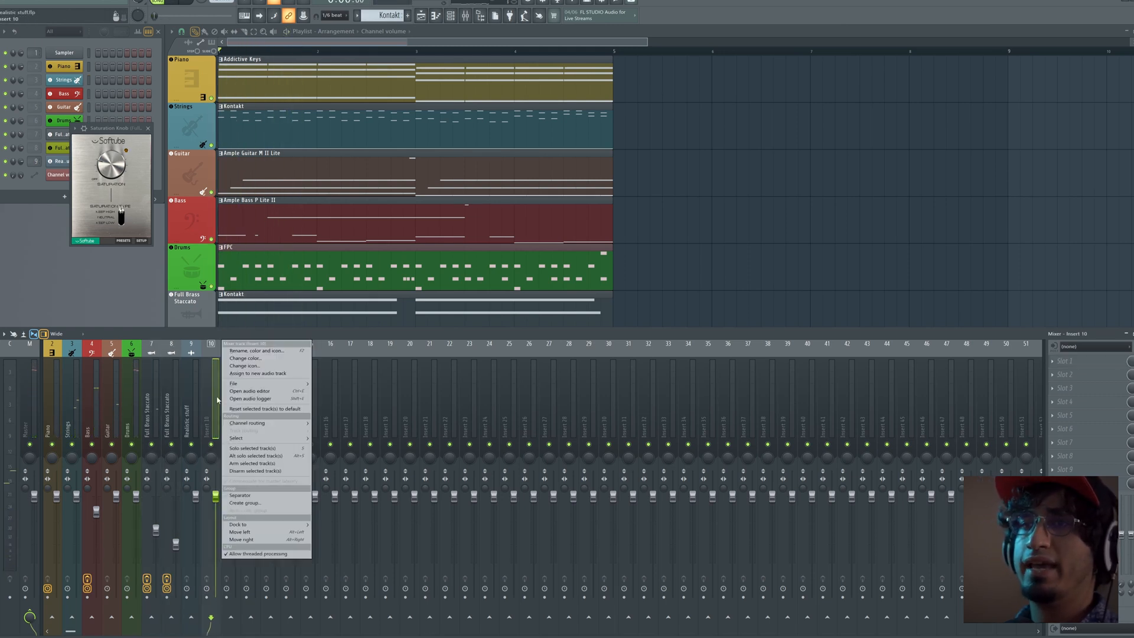
{"action": "left_click", "coordinate": [241, 352]}
{"action": "left_click", "coordinate": [241, 349]}
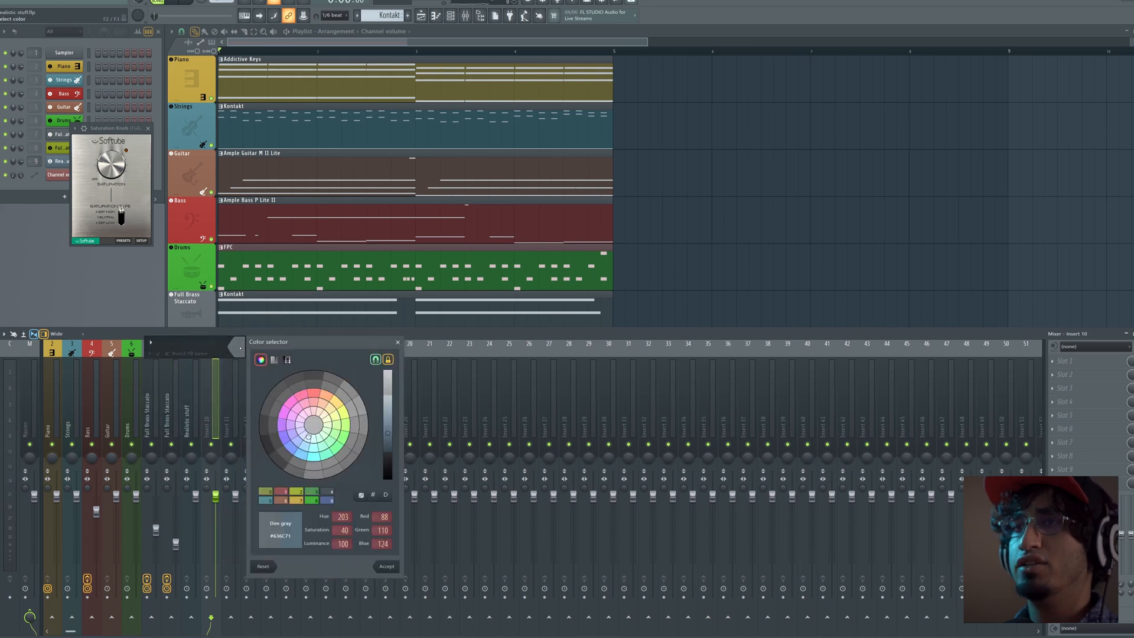
{"action": "left_click", "coordinate": [292, 449]}
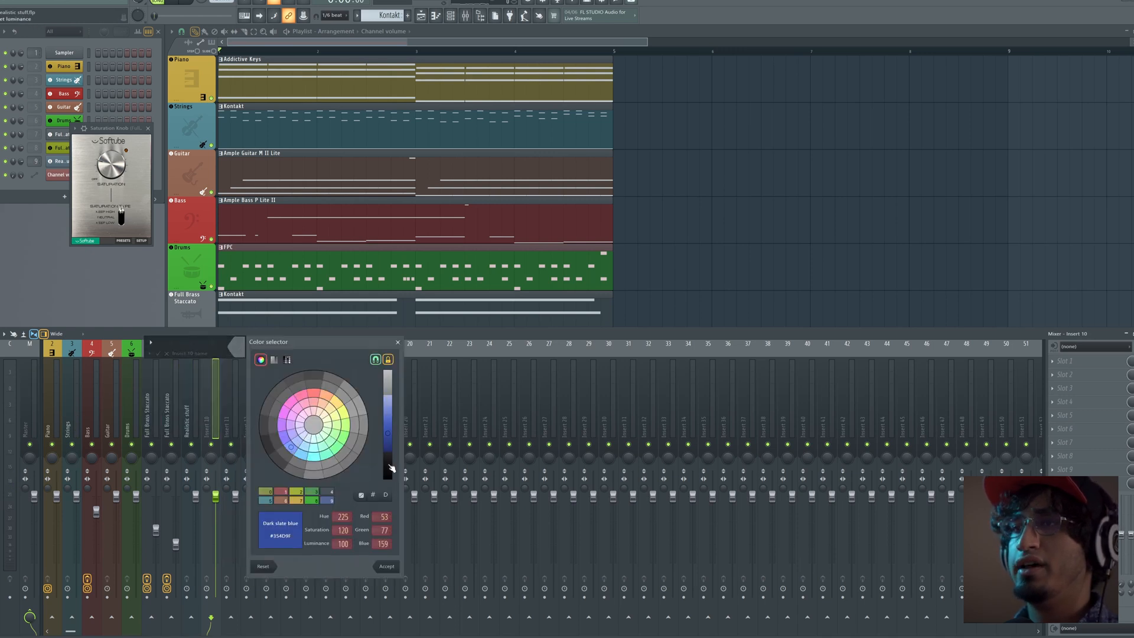
{"action": "left_click_drag", "start_coordinate": [388, 447], "coordinate": [388, 462]}
{"action": "left_click", "coordinate": [387, 567]}
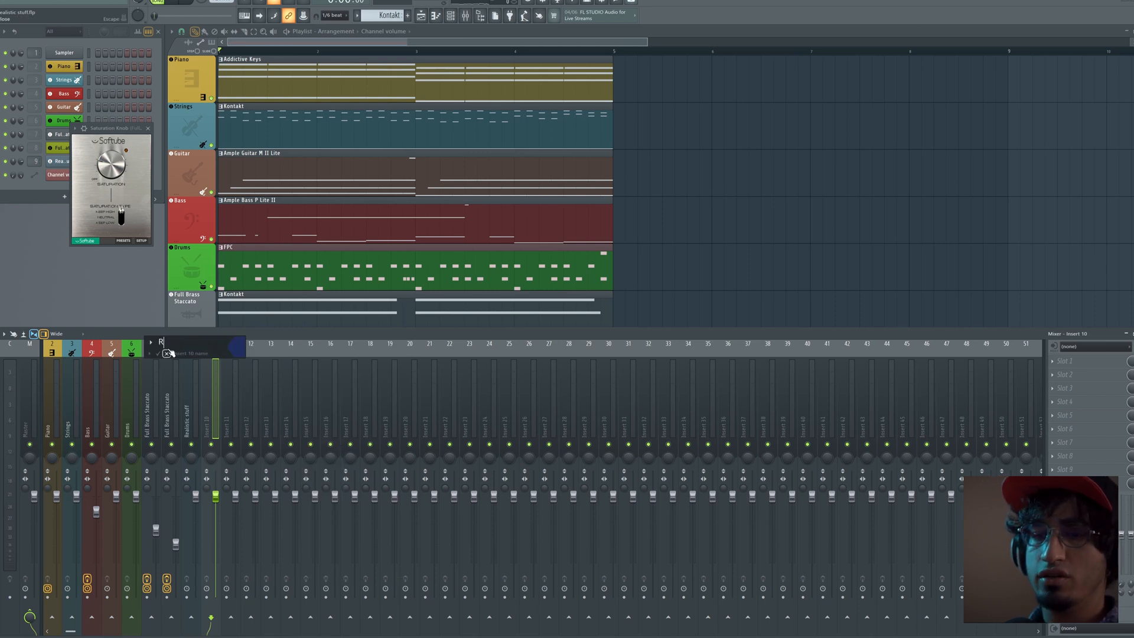
{"action": "key", "text": "Return"}
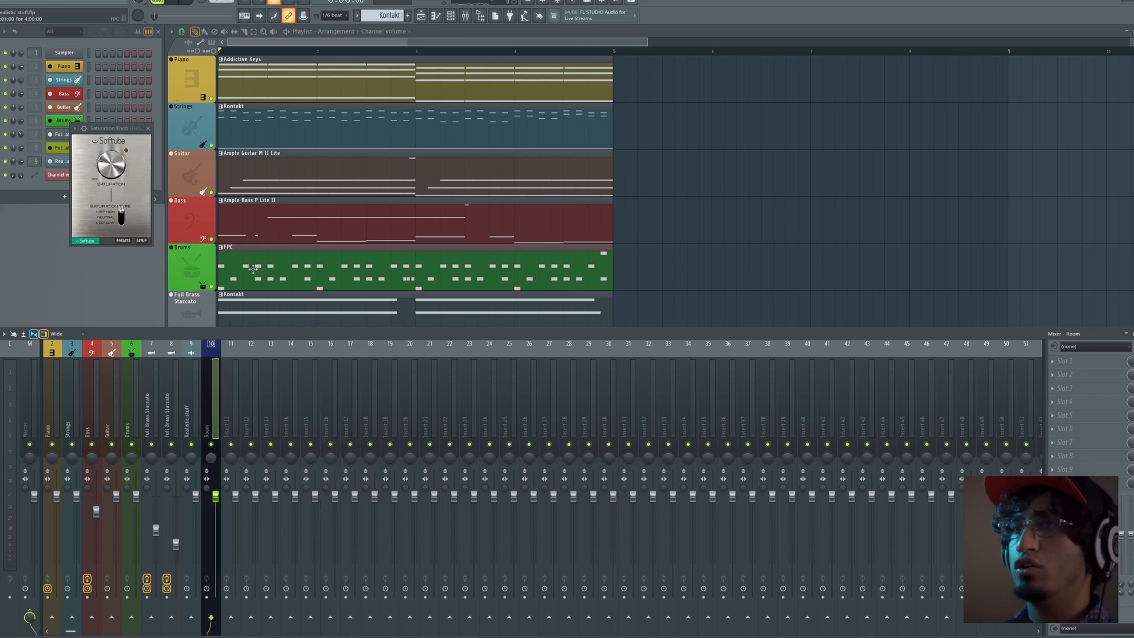
Load Fruity Convolver in the first effect slot of the Room track and choose the Auditorium (Wide-Front) preset.
{"action": "key", "text": "space"}
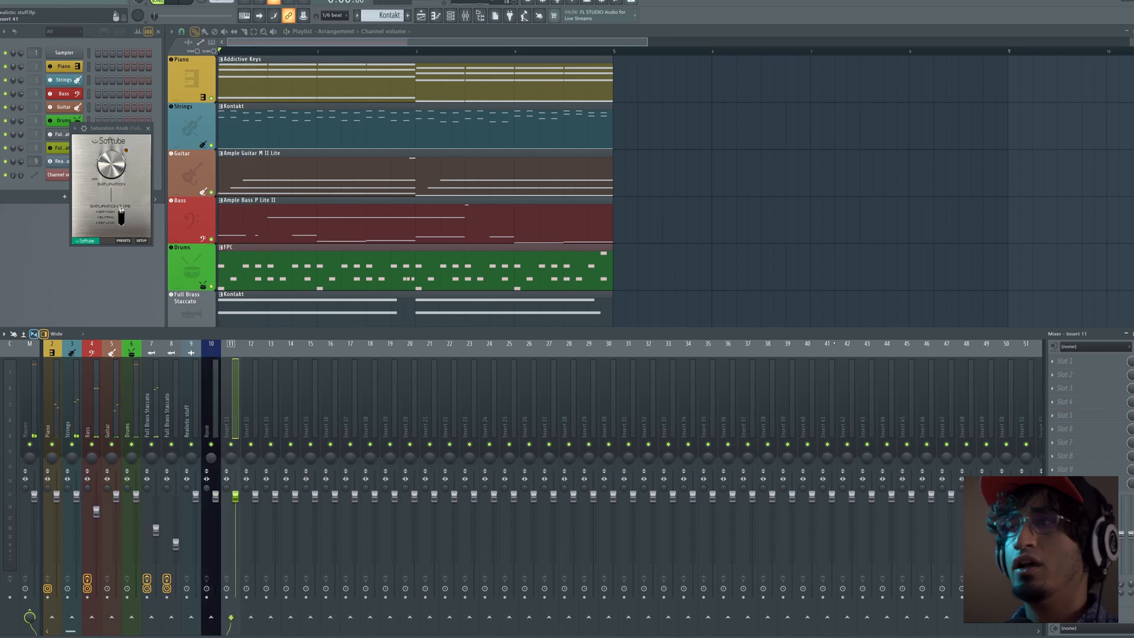
{"action": "left_click", "coordinate": [212, 388]}
{"action": "left_click", "coordinate": [1116, 364]}
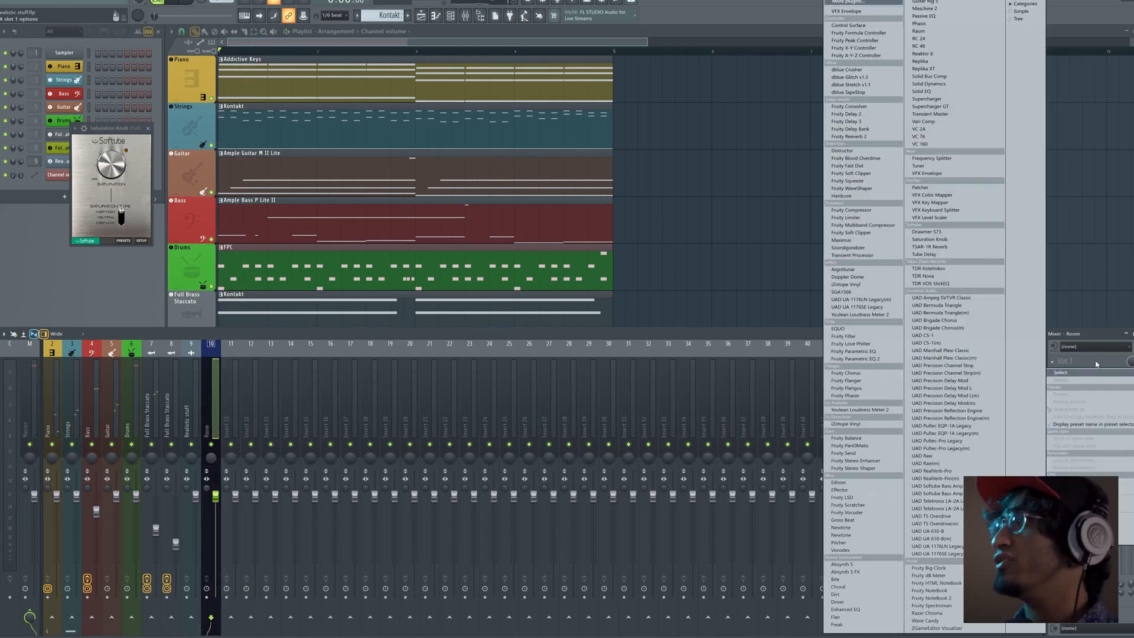
{"action": "left_click", "coordinate": [873, 108]}
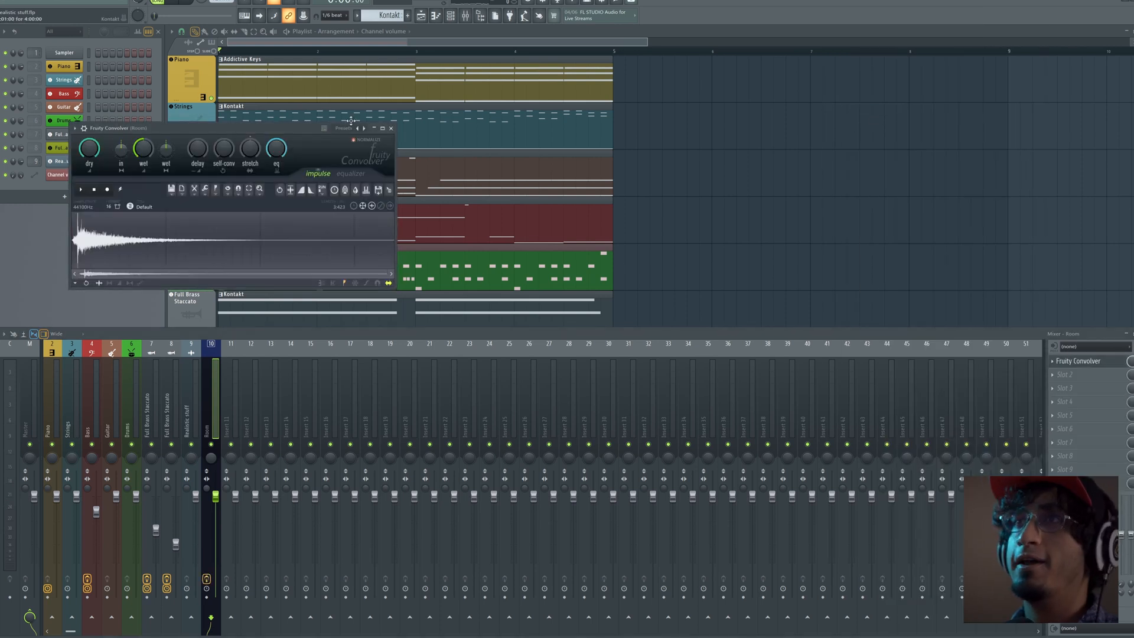
{"action": "left_click", "coordinate": [344, 129]}
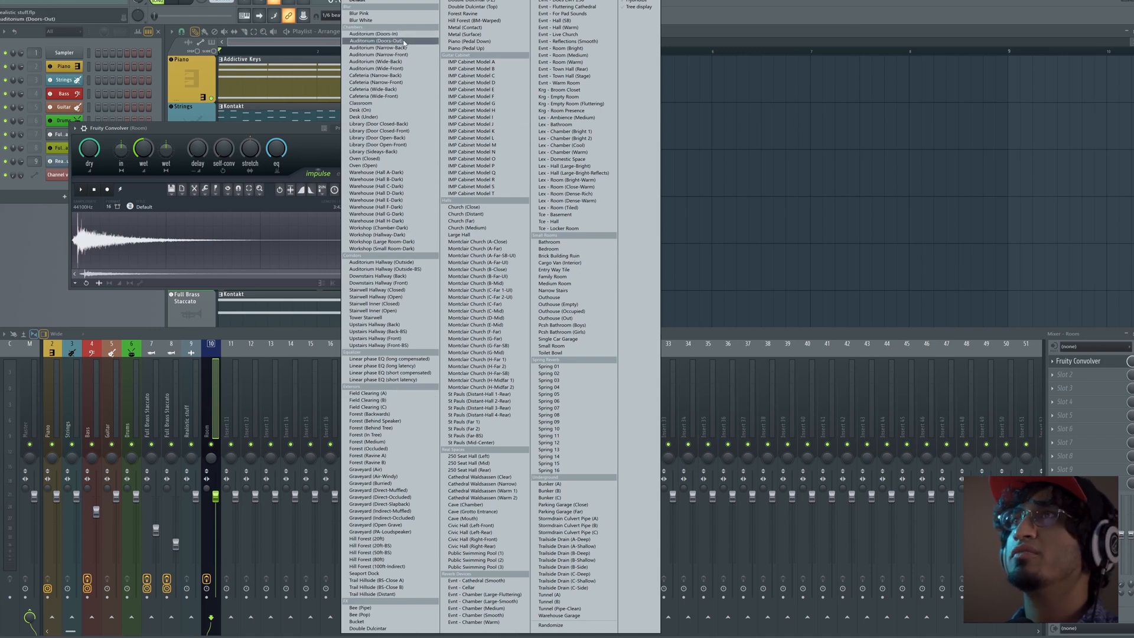
{"action": "left_click", "coordinate": [411, 69]}
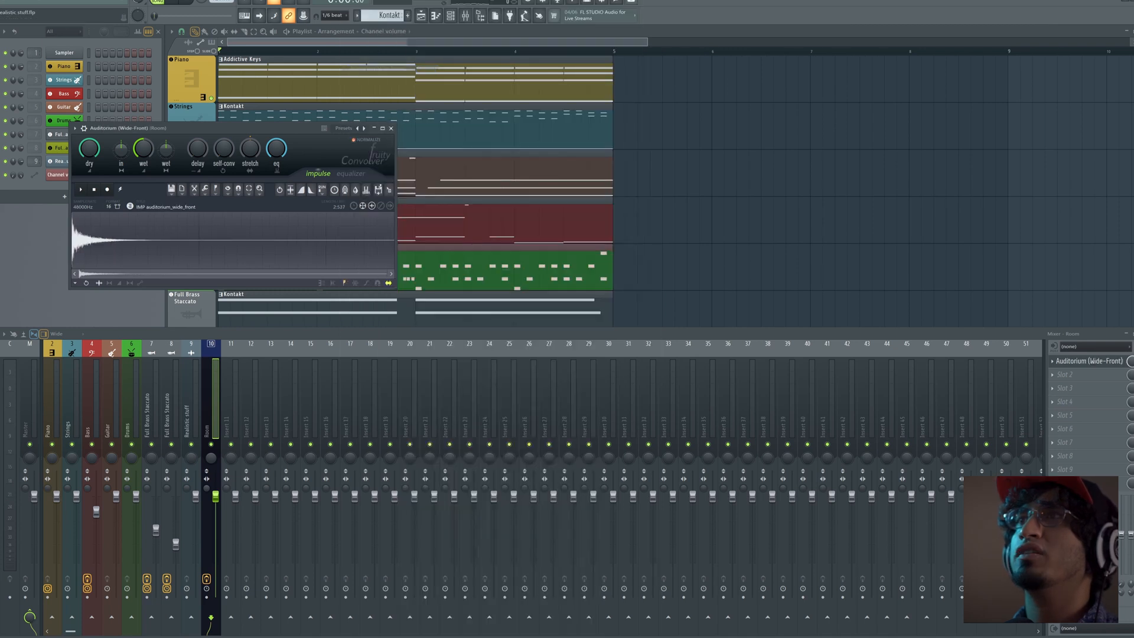
Play the arrangement briefly and send mixer track 7 to the Room track.
{"action": "key", "text": "space"}
{"action": "left_click", "coordinate": [151, 413]}
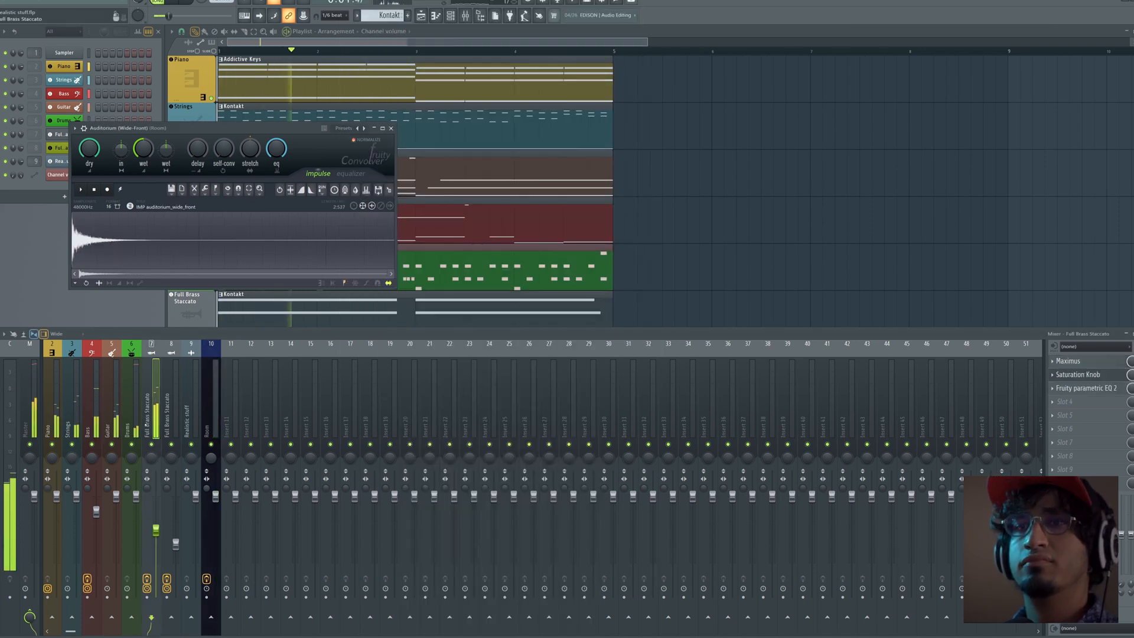
{"action": "key", "text": "space"}
{"action": "left_click", "coordinate": [210, 617]}
Route the Piano, Strings, Bass and Guitar mixer tracks to the Room track only.
{"action": "left_click", "coordinate": [131, 414]}
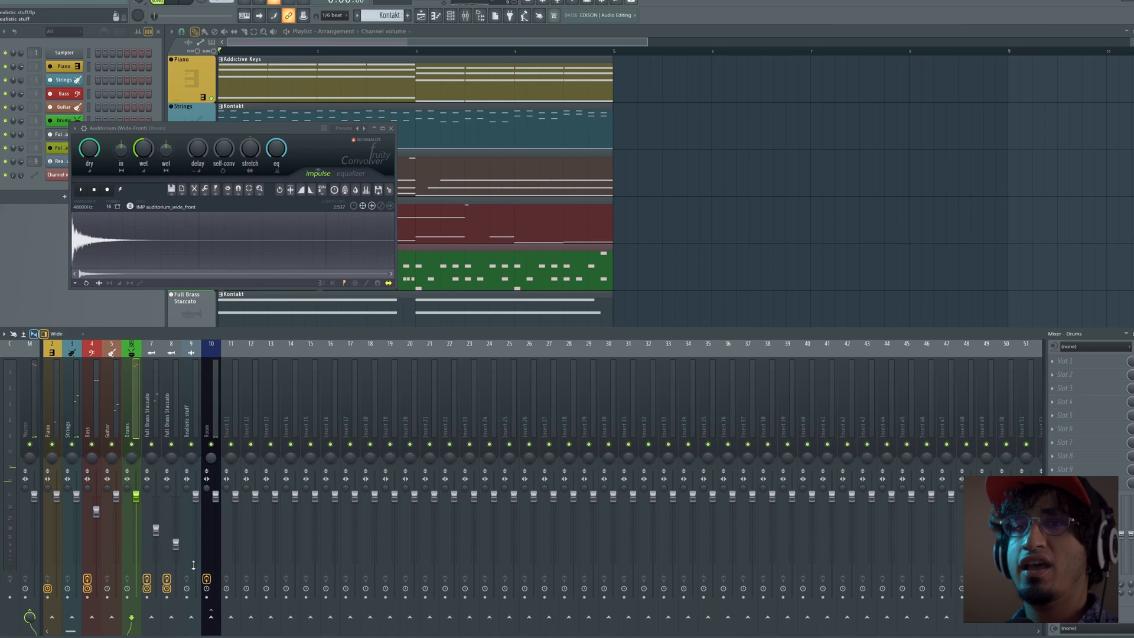
{"action": "left_click_drag", "start_coordinate": [113, 410], "coordinate": [57, 410]}
{"action": "right_click", "coordinate": [212, 625]}
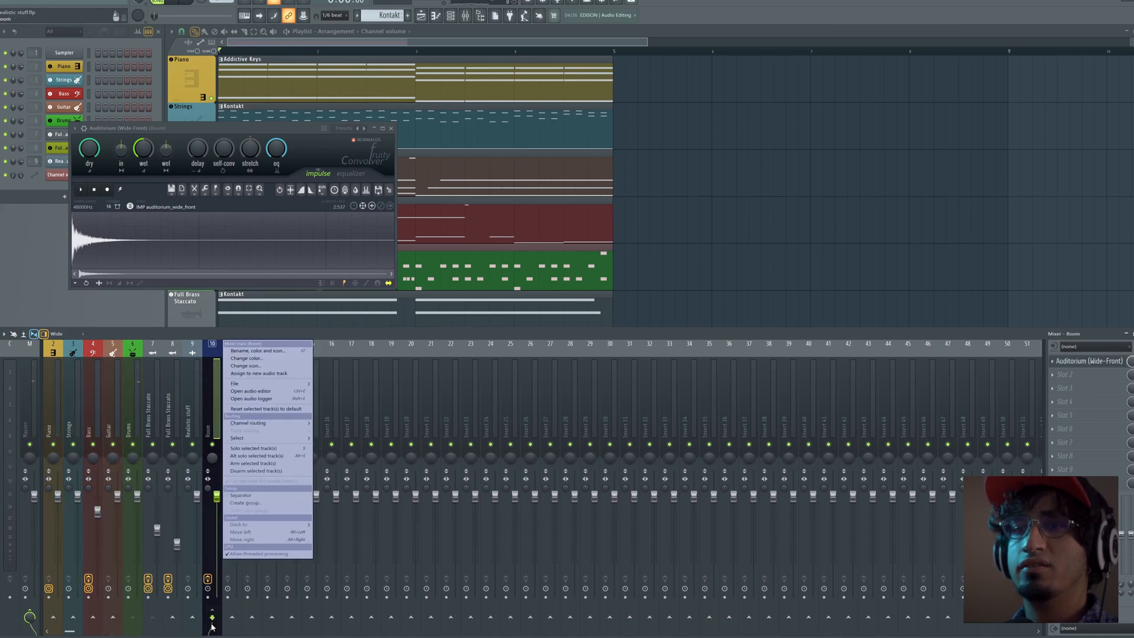
{"action": "left_click", "coordinate": [245, 574]}
{"action": "left_click_drag", "start_coordinate": [53, 414], "coordinate": [70, 413]}
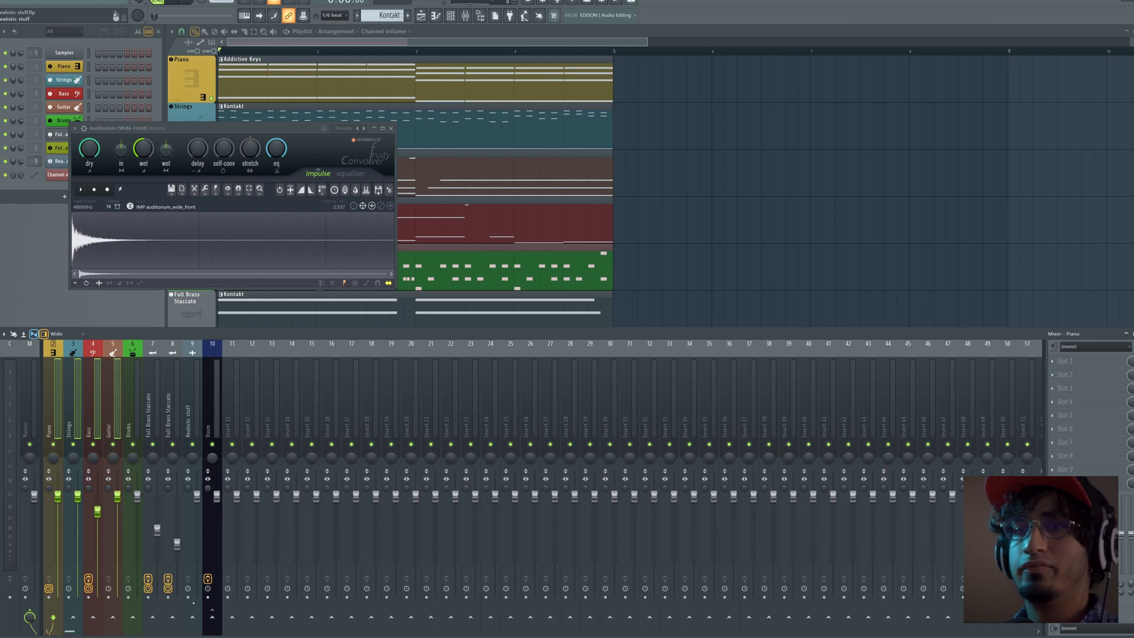
{"action": "right_click", "coordinate": [212, 620]}
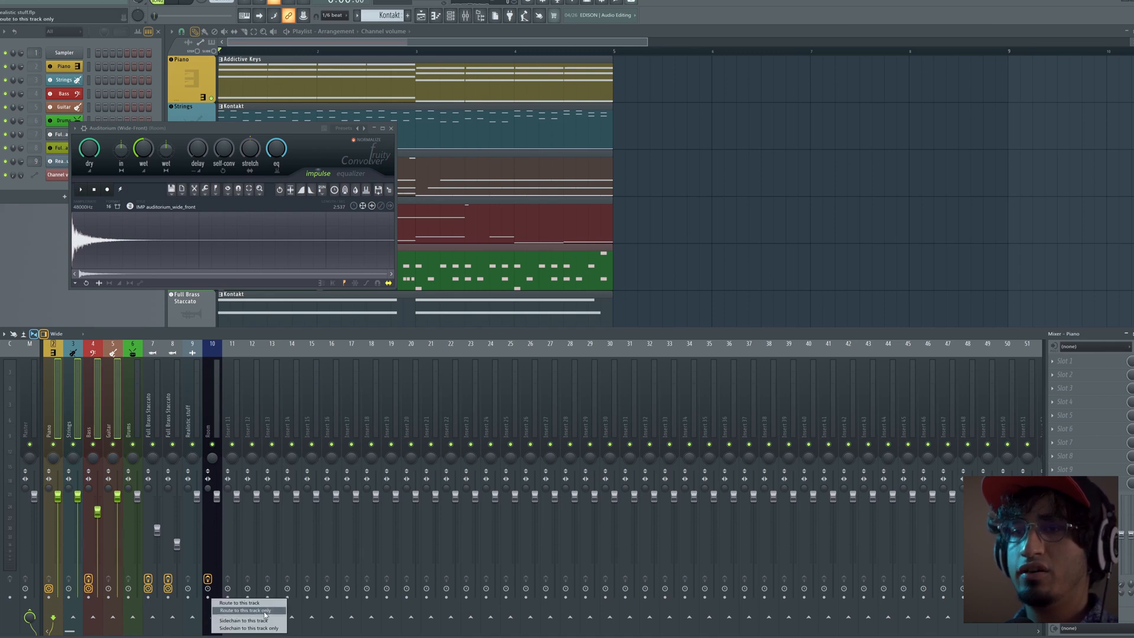
{"action": "left_click", "coordinate": [260, 611]}
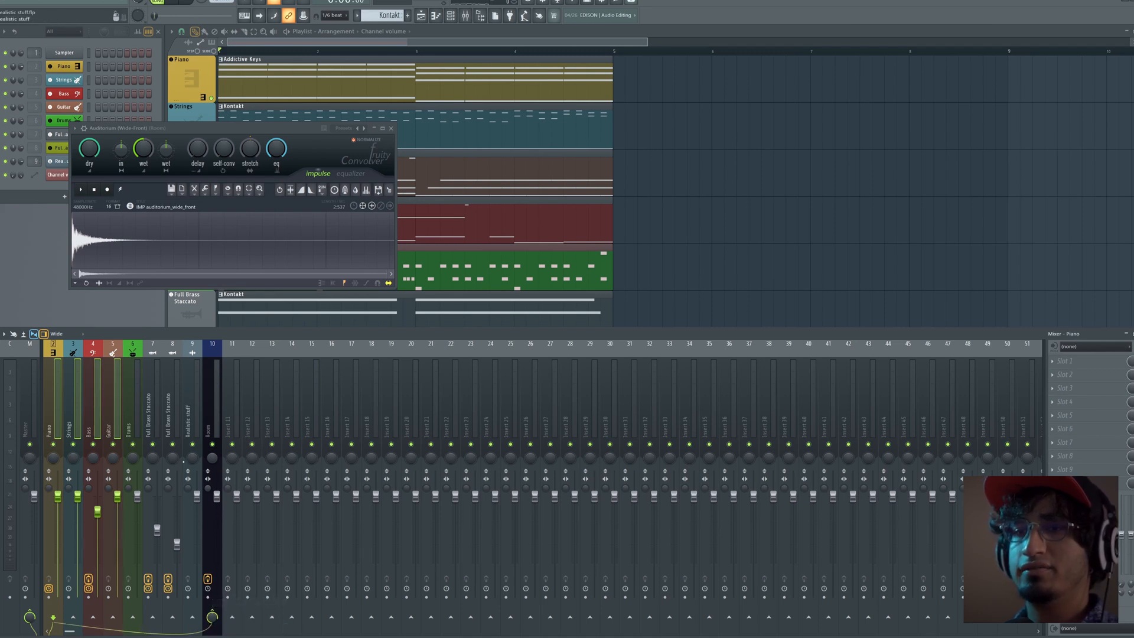
Check the Bass and Strings routing, then solo the Room track during playback and stop the arrangement.
{"action": "left_click", "coordinate": [92, 419]}
{"action": "left_click", "coordinate": [72, 419]}
{"action": "key", "text": "space"}
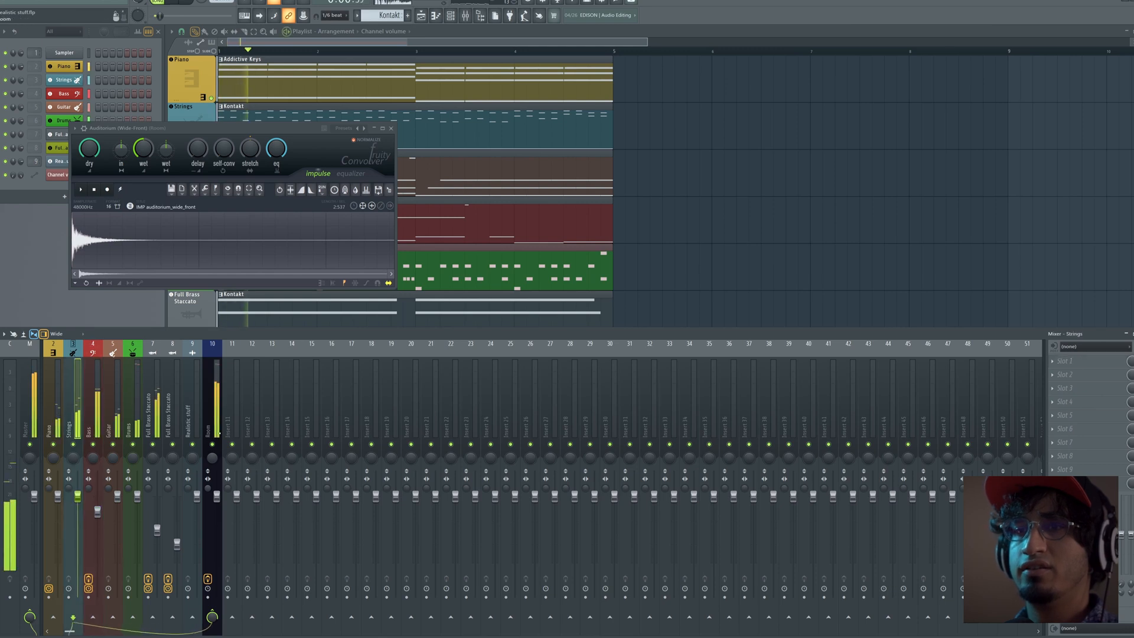
{"action": "right_click", "coordinate": [214, 445]}
{"action": "key", "text": "space"}
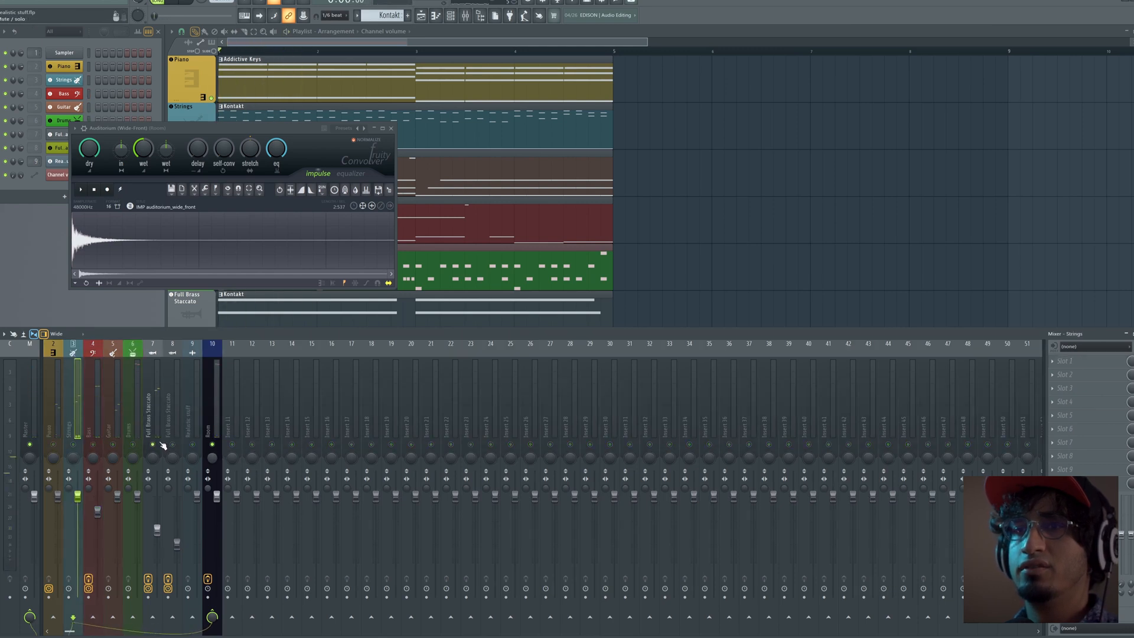
Turn the dry signal all the way down and raise the wet level in the Room track's Fruity Convolver.
{"action": "left_click", "coordinate": [211, 408]}
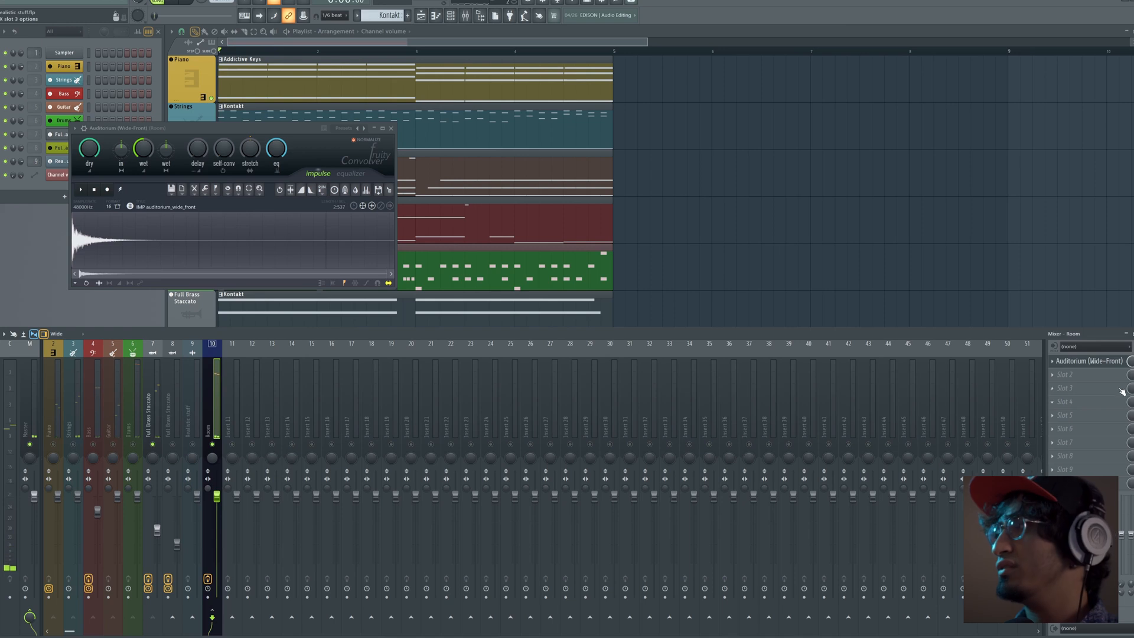
{"action": "left_click", "coordinate": [1114, 370]}
{"action": "left_click", "coordinate": [1114, 369]}
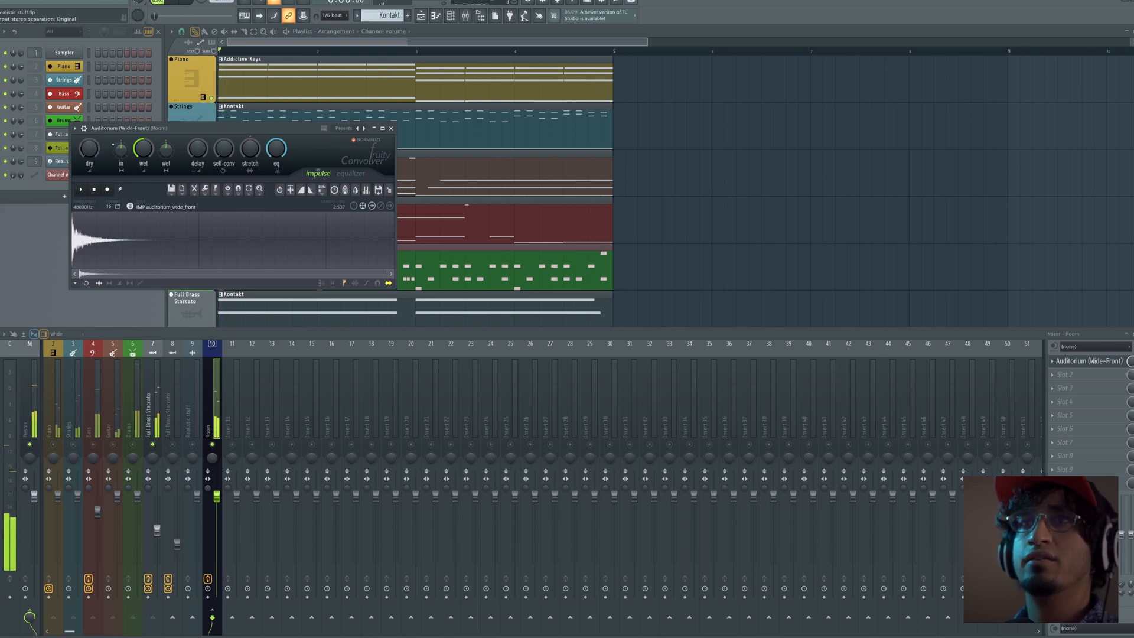
{"action": "left_click_drag", "start_coordinate": [143, 149], "coordinate": [144, 136]}
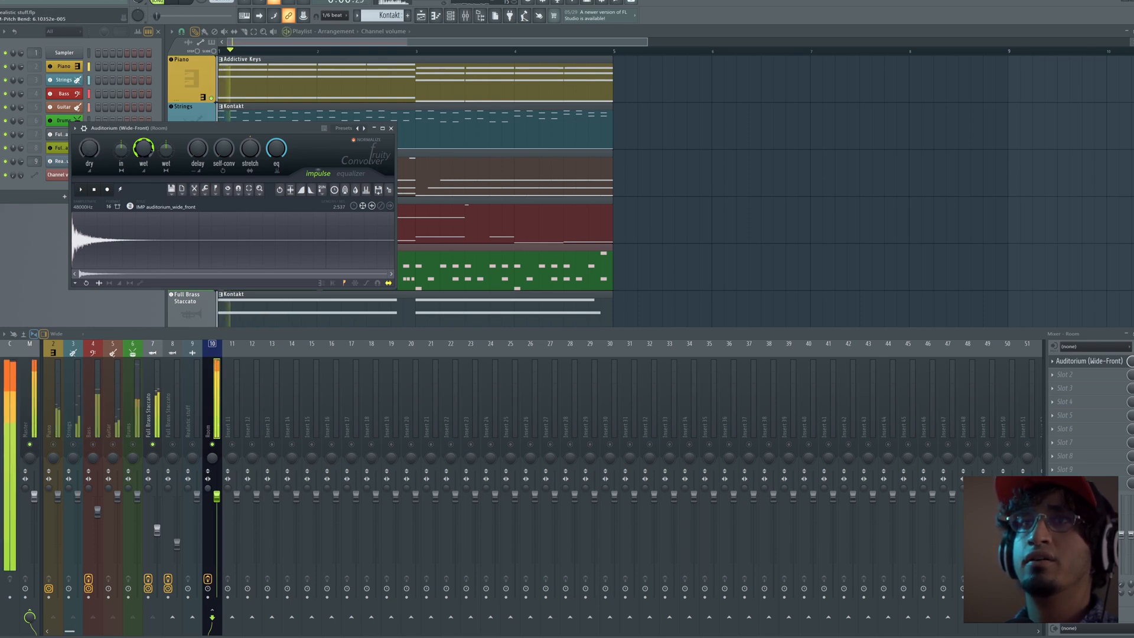
Lower the Room track's volume and unmute the Drums, Guitar, Bass, Strings and Piano tracks while listening to the arrangement.
{"action": "key", "text": "space"}
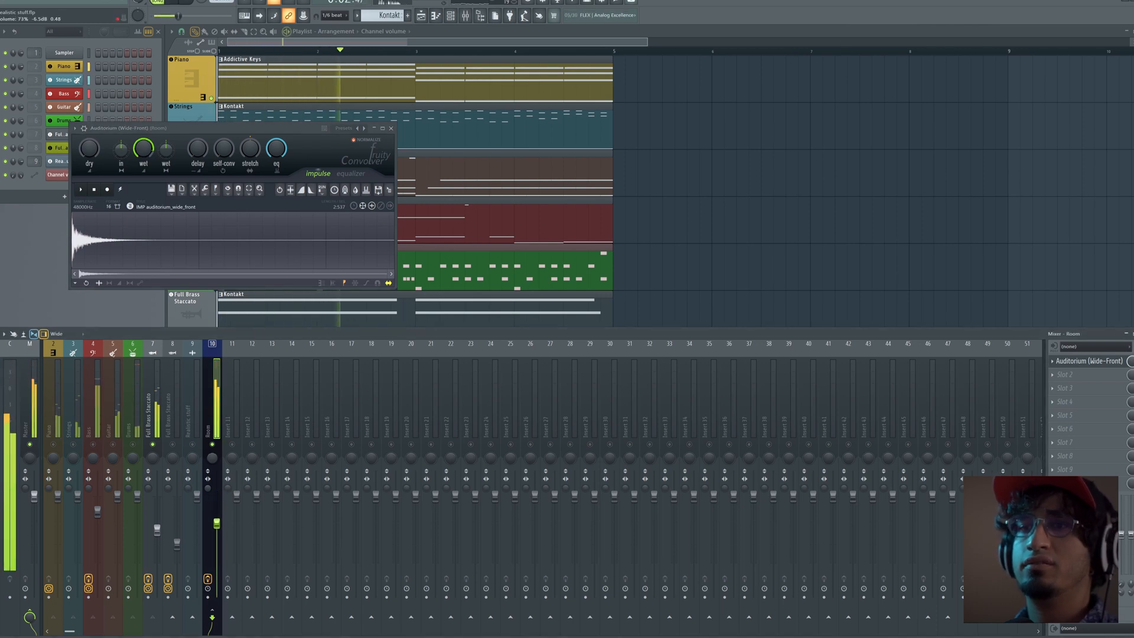
{"action": "left_click_drag", "start_coordinate": [216, 533], "coordinate": [217, 546]}
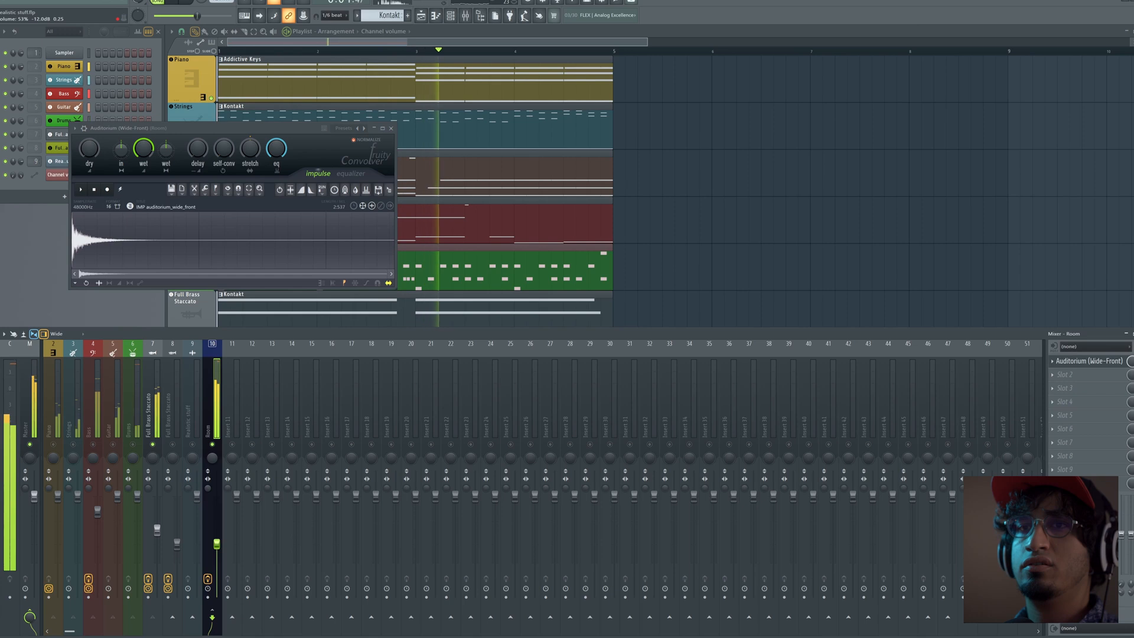
{"action": "left_click", "coordinate": [134, 444]}
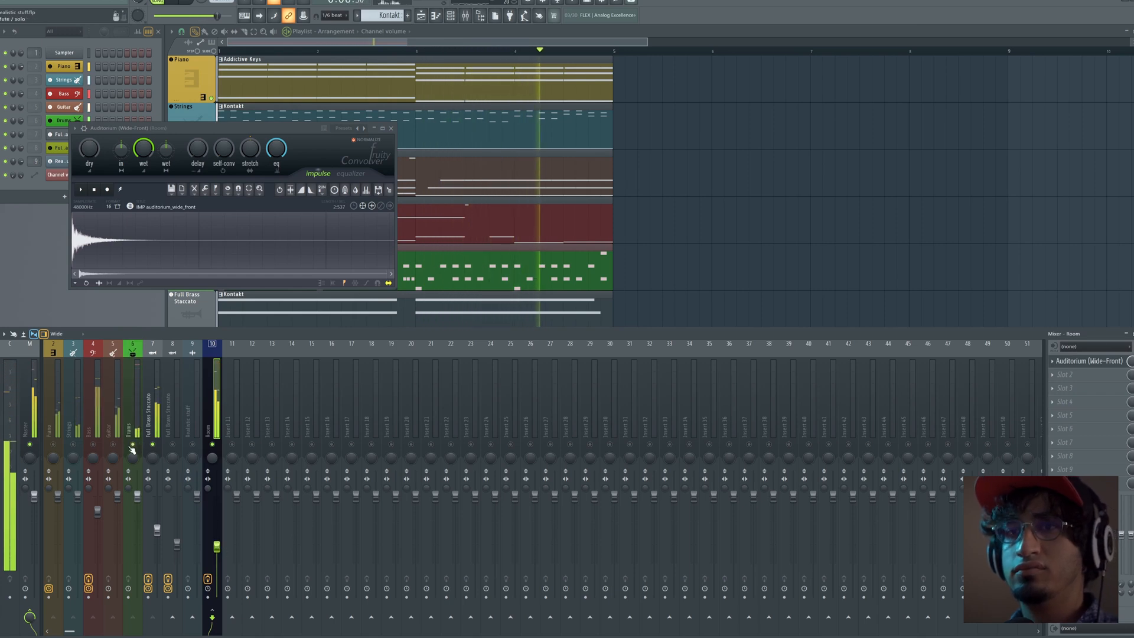
{"action": "left_click", "coordinate": [113, 444]}
{"action": "left_click", "coordinate": [93, 444]}
{"action": "left_click", "coordinate": [73, 444]}
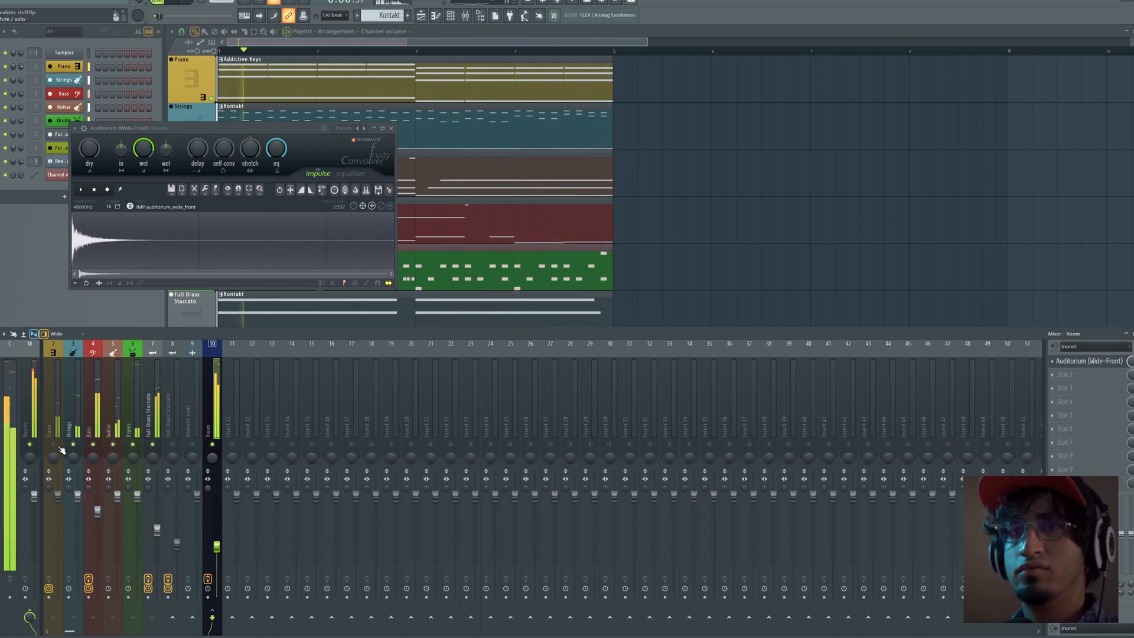
{"action": "left_click_drag", "start_coordinate": [217, 553], "coordinate": [217, 567]}
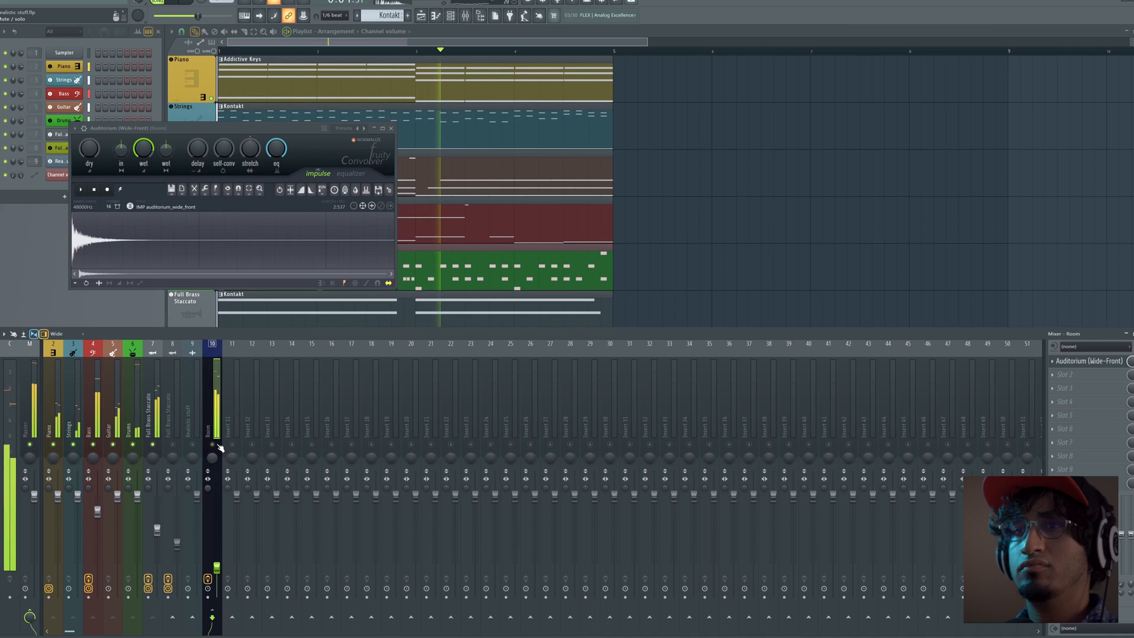
{"action": "key", "text": "space"}
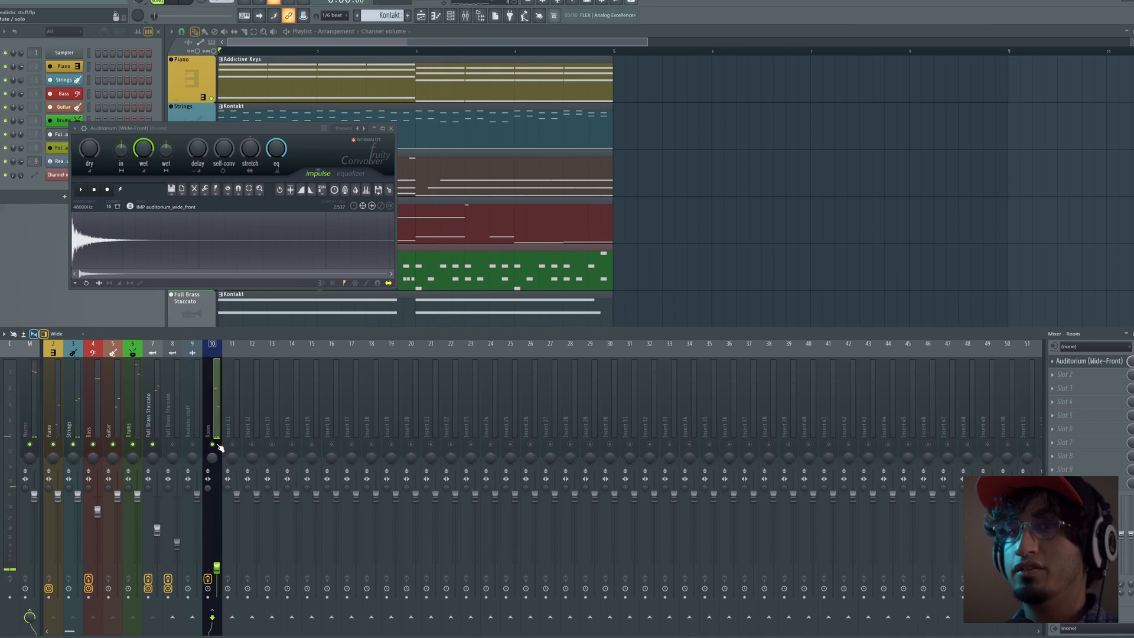
Lower the Bass track's volume slightly and the Drums track's to about 92% during playback, then close the convolver window.
{"action": "key", "text": "space"}
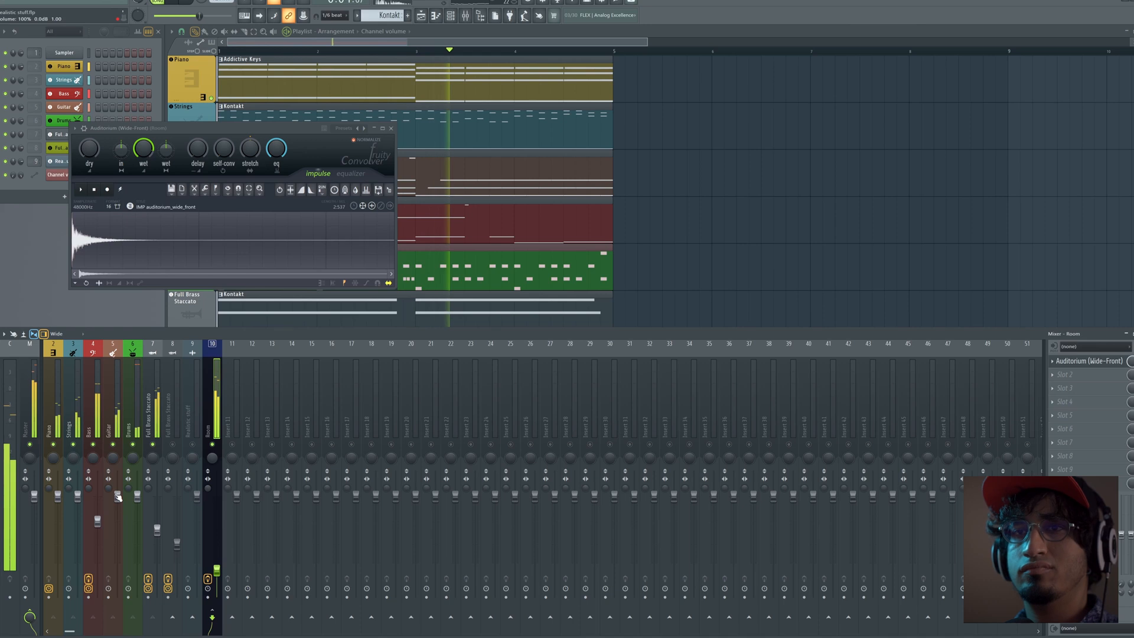
{"action": "mouse_move", "coordinate": [137, 507]}
{"action": "left_mouse_down"}
{"action": "mouse_move", "coordinate": [137, 520]}
{"action": "mouse_move", "coordinate": [137, 503]}
{"action": "left_mouse_up"}
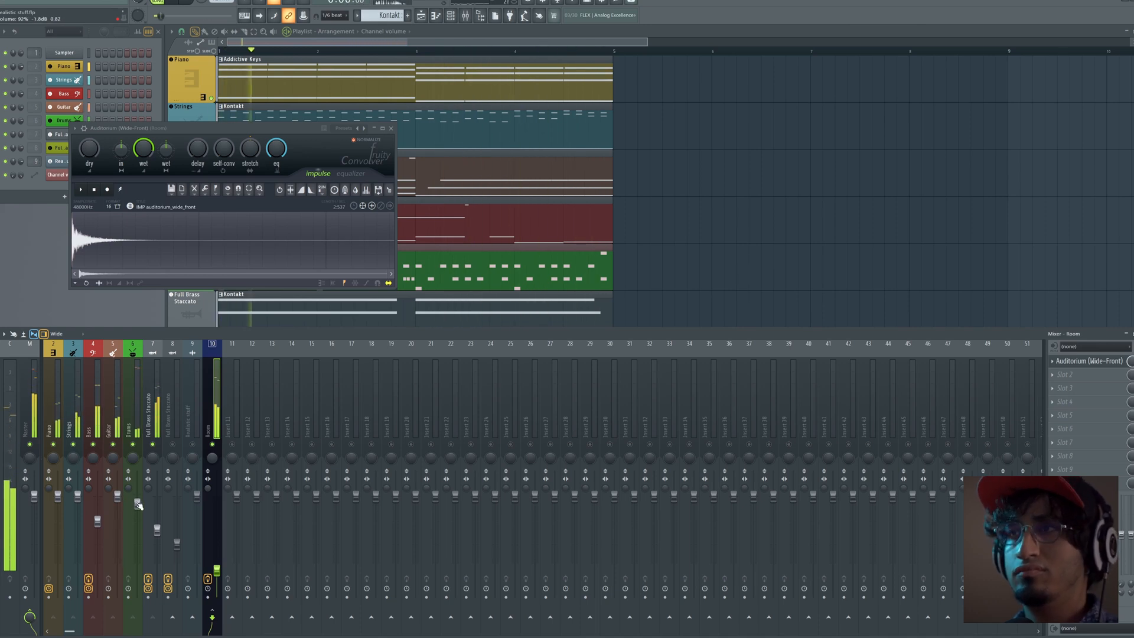
{"action": "left_click", "coordinate": [393, 128]}
{"action": "right_click", "coordinate": [763, 192]}
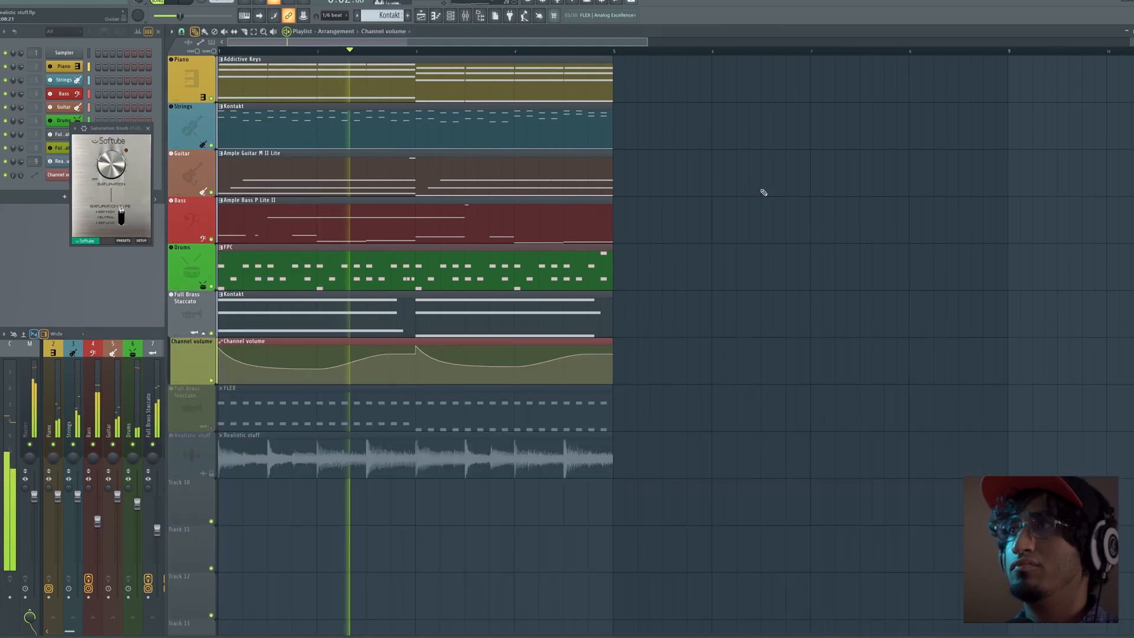
{"action": "left_click", "coordinate": [157, 474]}
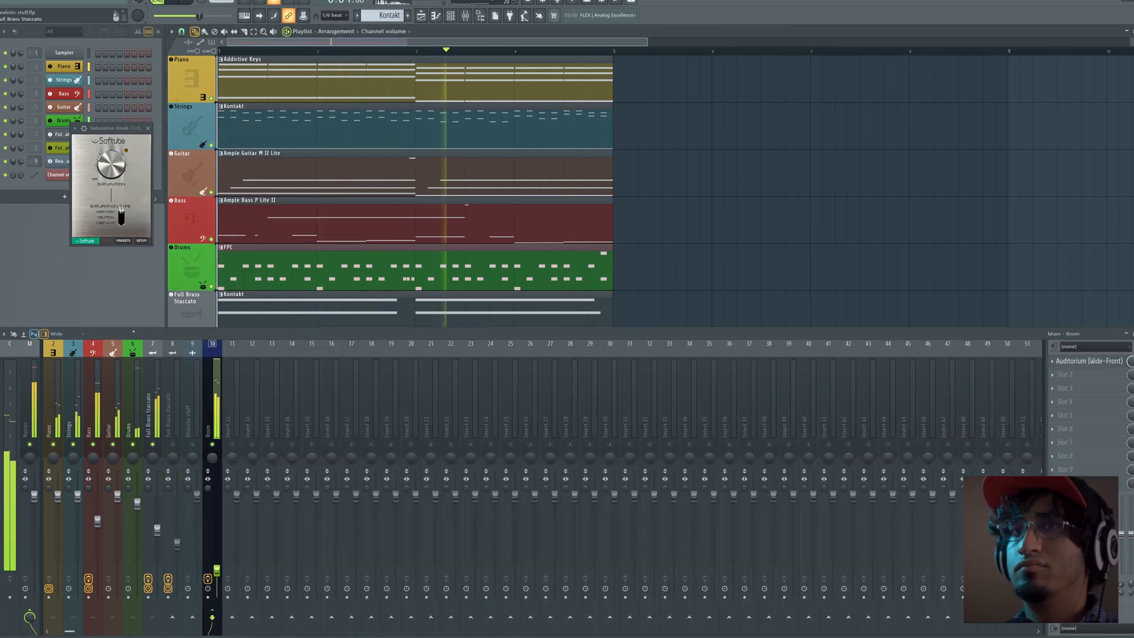
{"action": "key", "text": "space"}
Load Fruity Send in the fourth effect slot of mixer track 7 and move its window over the playlist.
{"action": "left_click", "coordinate": [157, 529]}
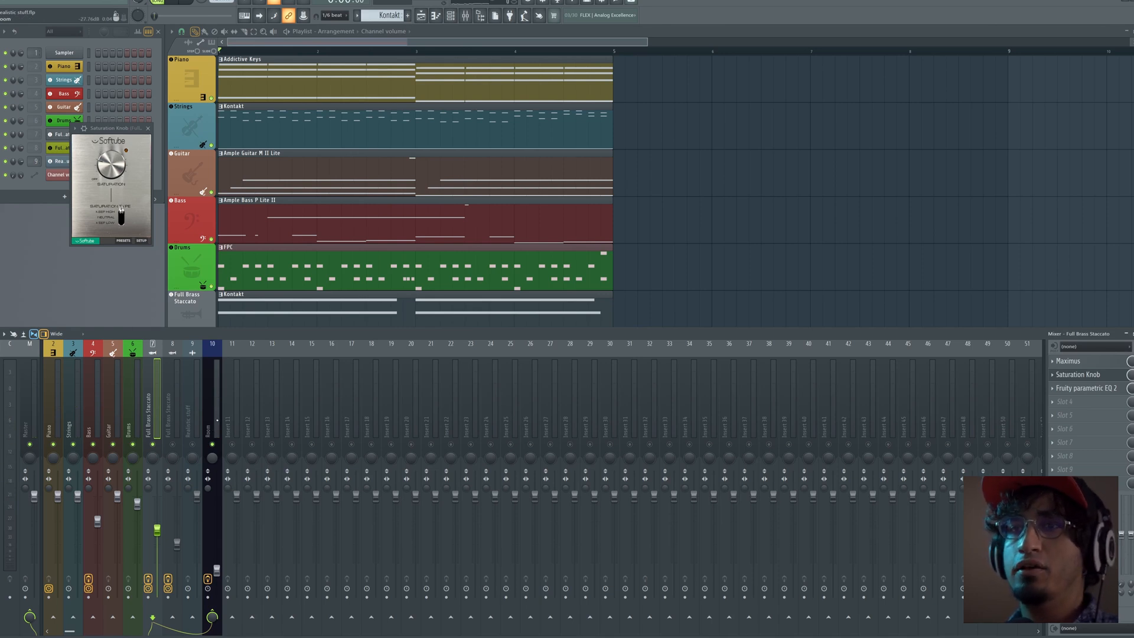
{"action": "key", "text": "alt+F8"}
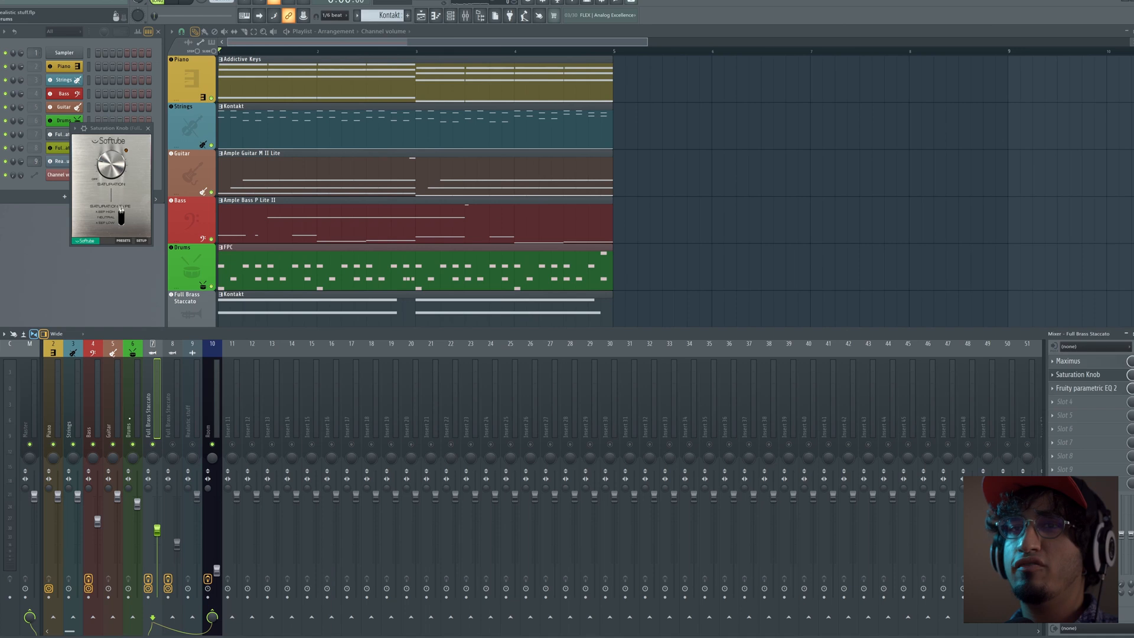
{"action": "left_click", "coordinate": [1088, 407]}
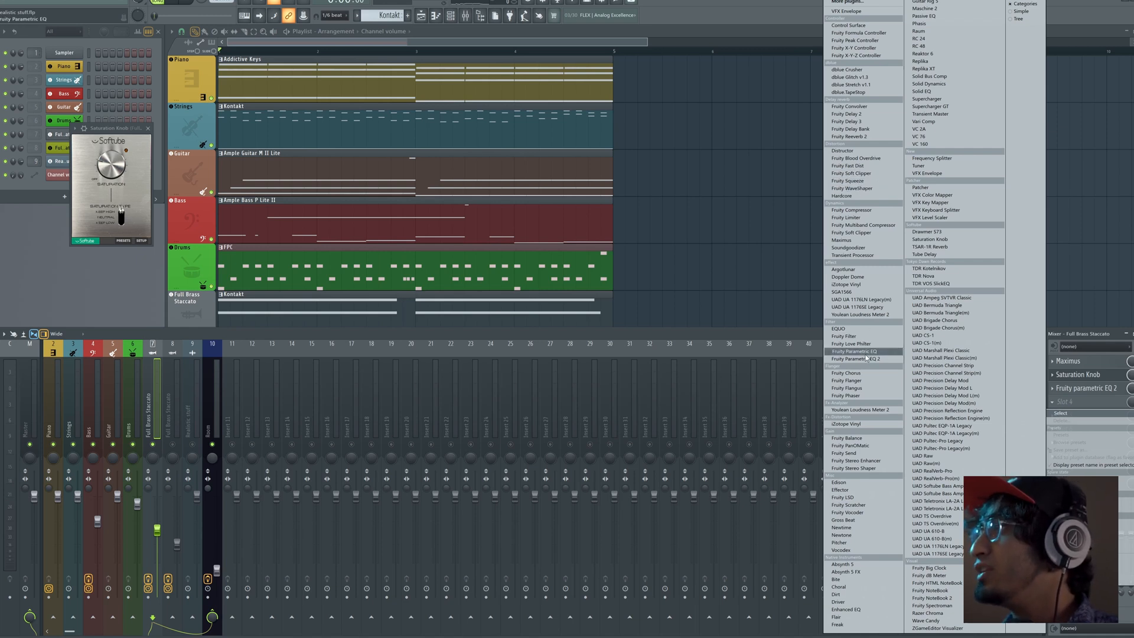
{"action": "left_click", "coordinate": [876, 454]}
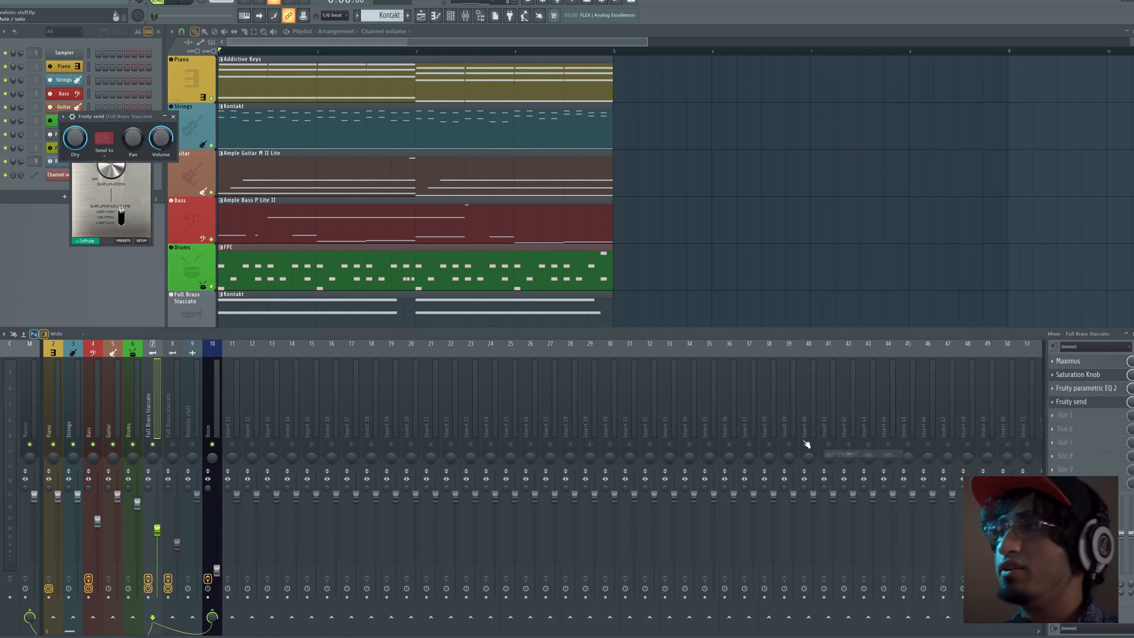
{"action": "left_click_drag", "start_coordinate": [84, 117], "coordinate": [342, 243]}
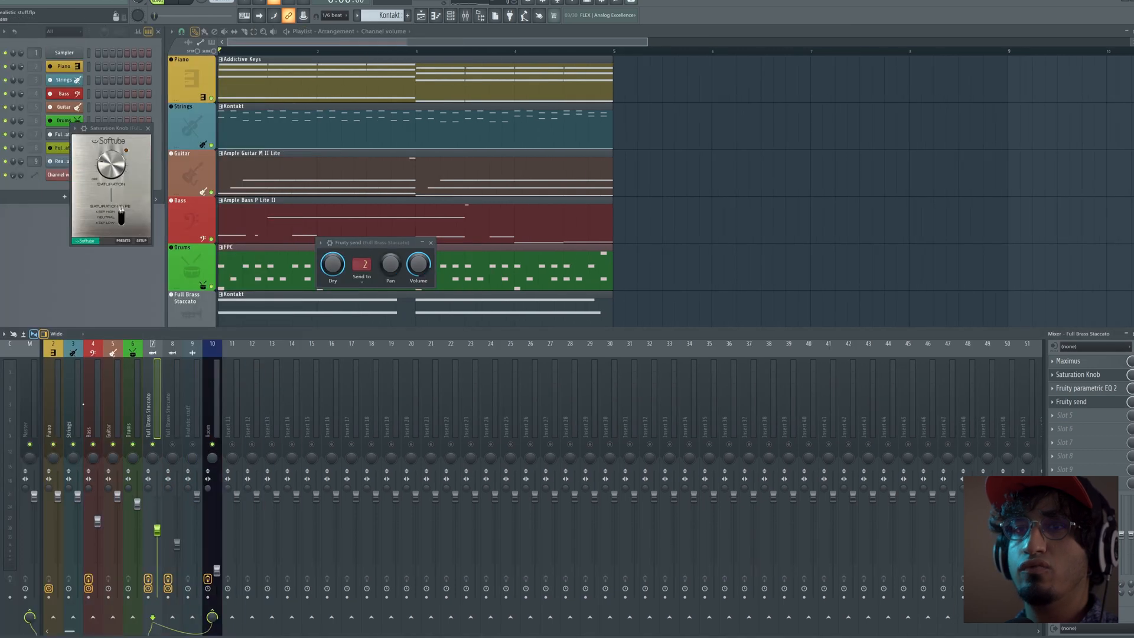
{"action": "left_click", "coordinate": [31, 405]}
{"action": "left_click", "coordinate": [212, 408]}
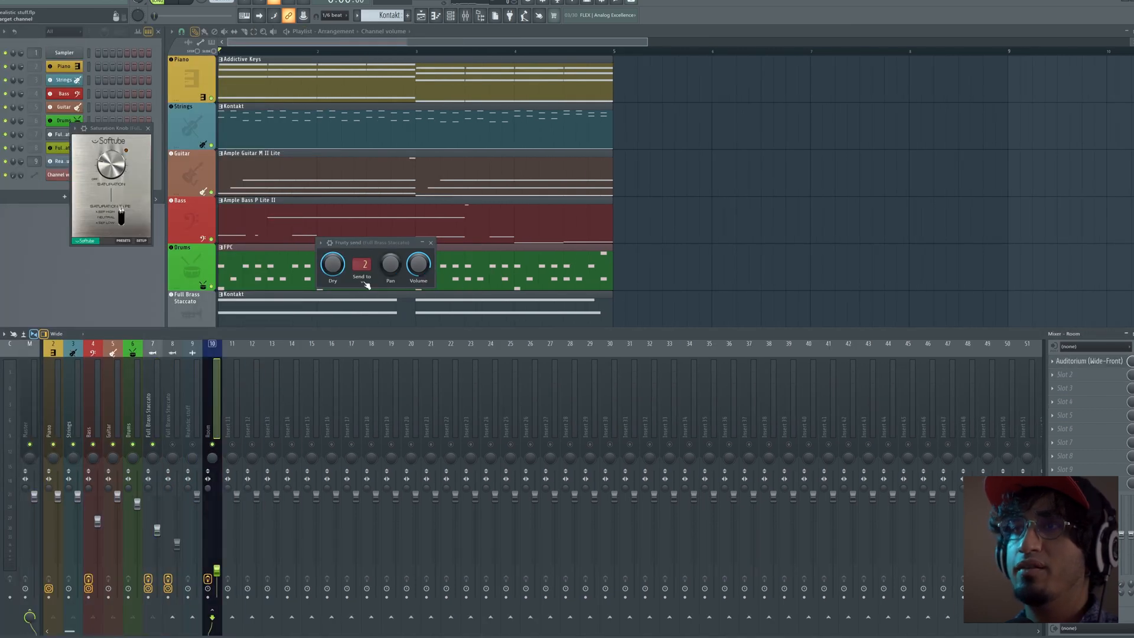
{"action": "left_click", "coordinate": [147, 400]}
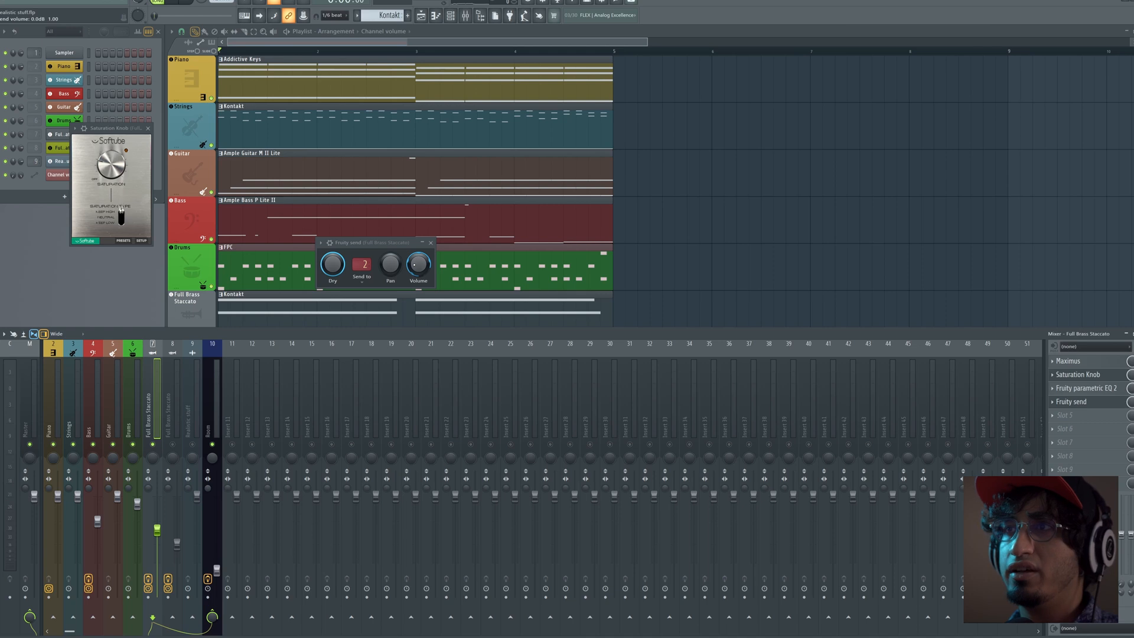
Pull mixer track 7's volume down to 0% during playback, stop the arrangement, and bring the fader back up.
{"action": "key", "text": "space"}
{"action": "key", "text": "space"}
{"action": "key", "text": "space"}
{"action": "key", "text": "space"}
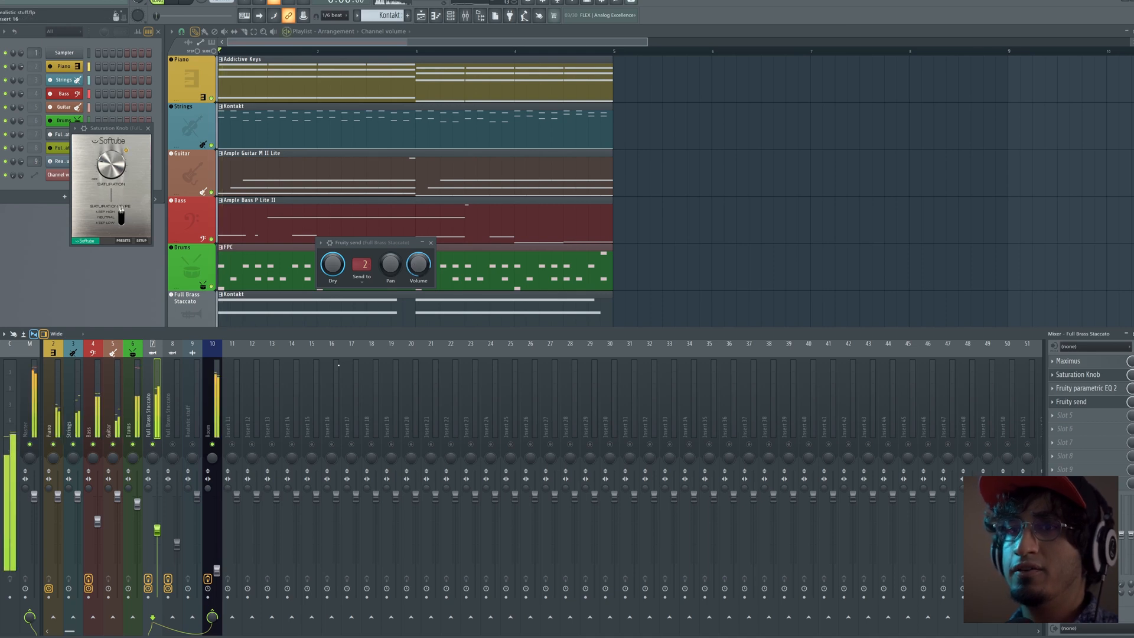
{"action": "key", "text": "space"}
{"action": "left_click_drag", "start_coordinate": [157, 530], "coordinate": [157, 597]}
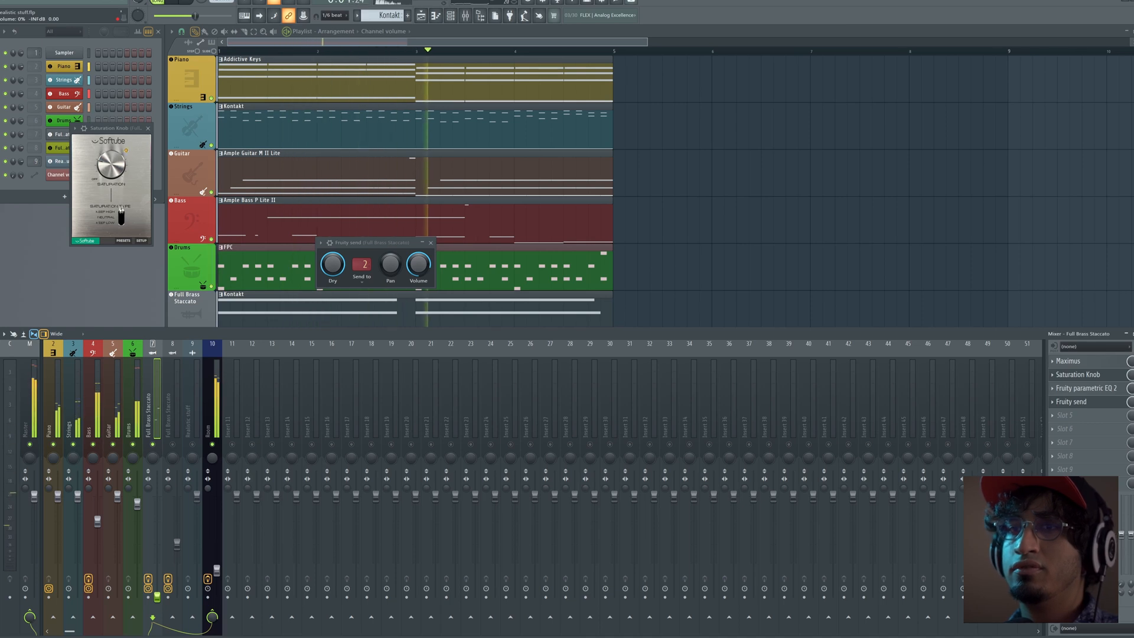
{"action": "key", "text": "space"}
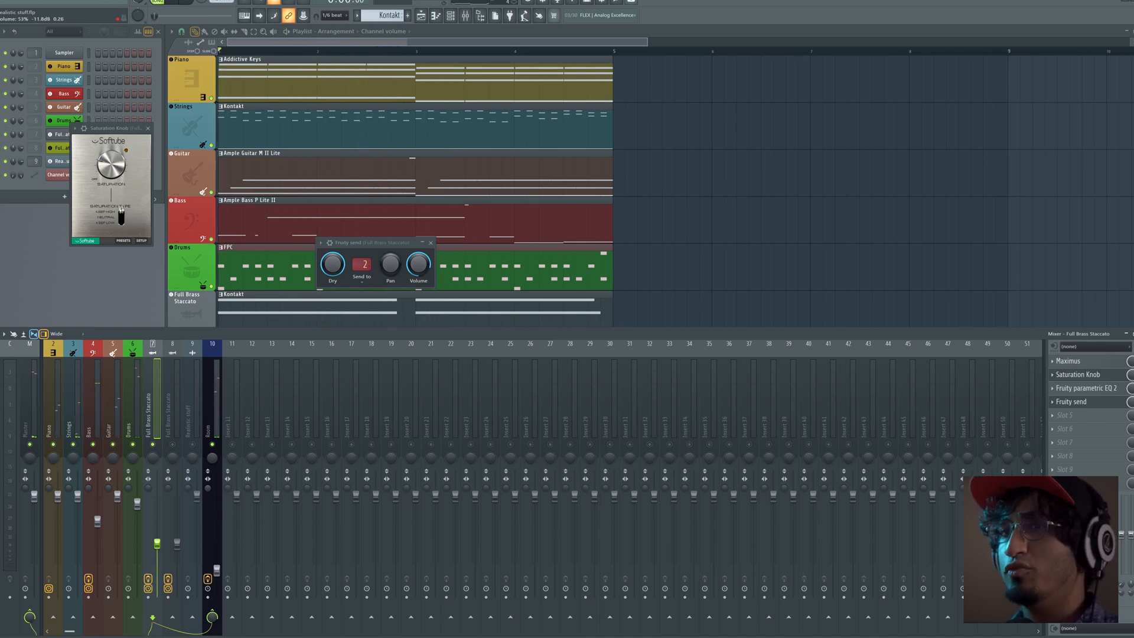
Switch the Room track's Fruity Convolver to the Large Hall preset and audition it with the dry signal down and the wet level raised.
{"action": "left_click", "coordinate": [208, 425]}
{"action": "left_click", "coordinate": [1099, 361]}
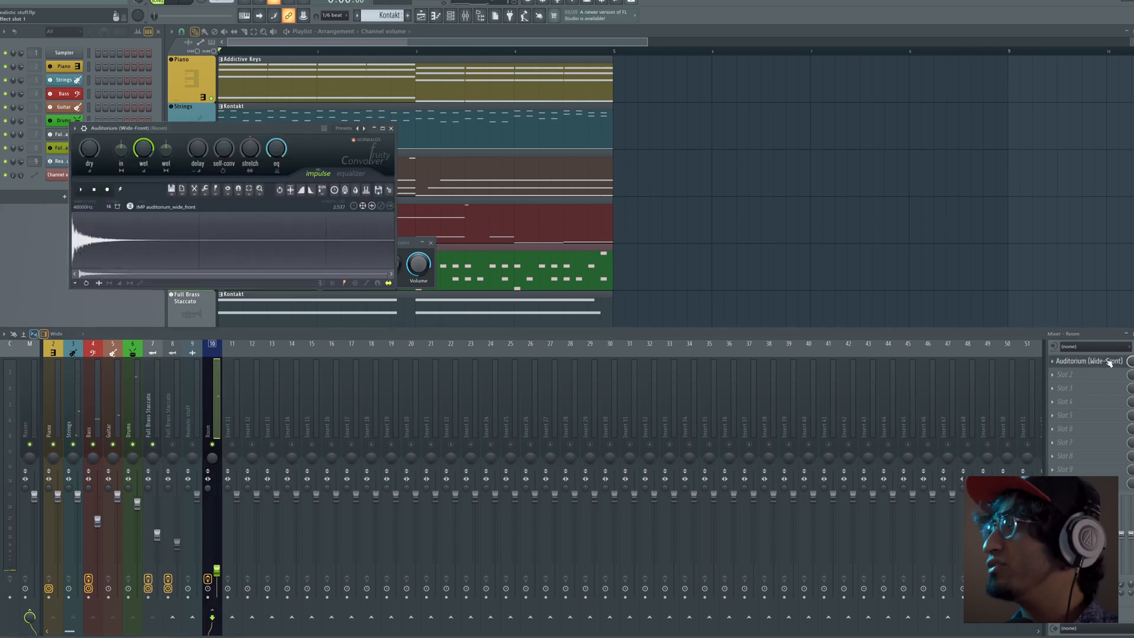
{"action": "left_click", "coordinate": [343, 128]}
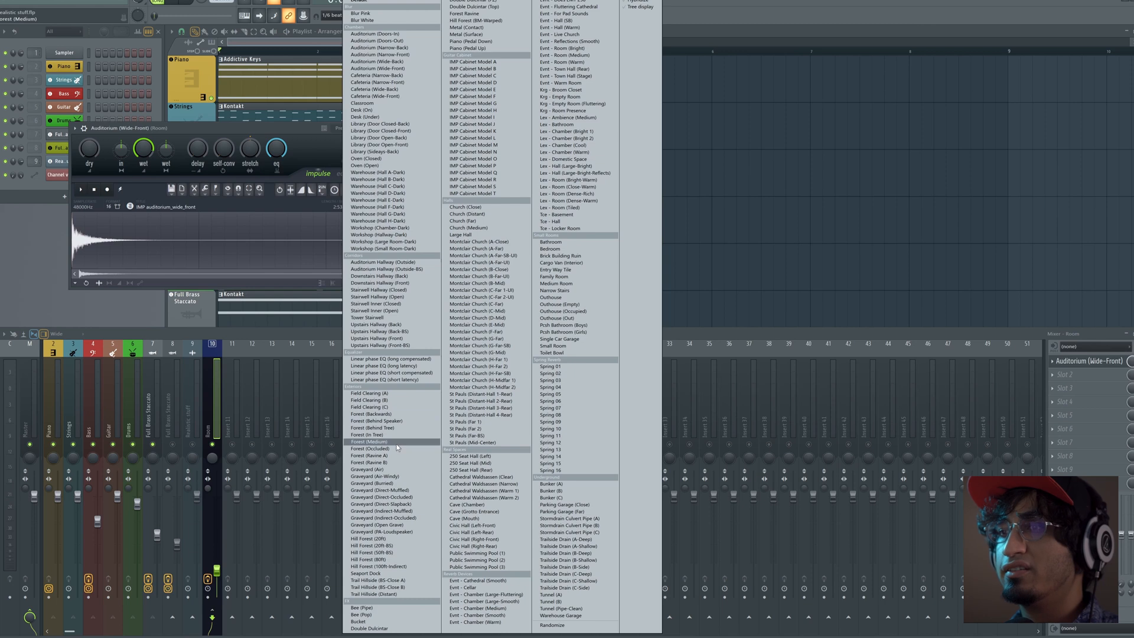
{"action": "left_click", "coordinate": [487, 235]}
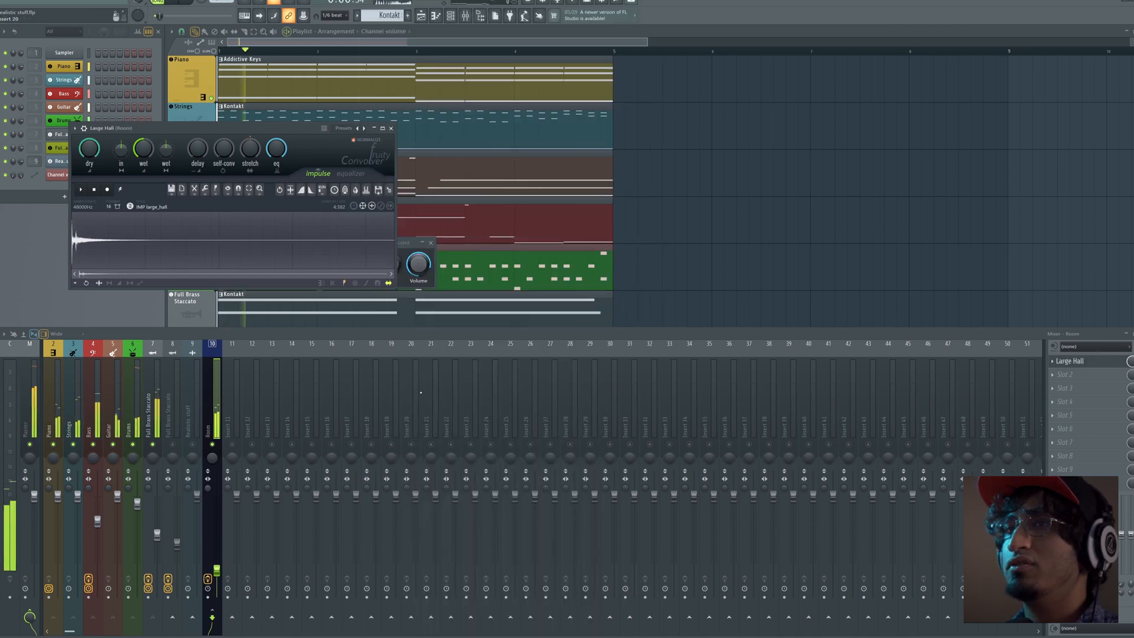
{"action": "key", "text": "space"}
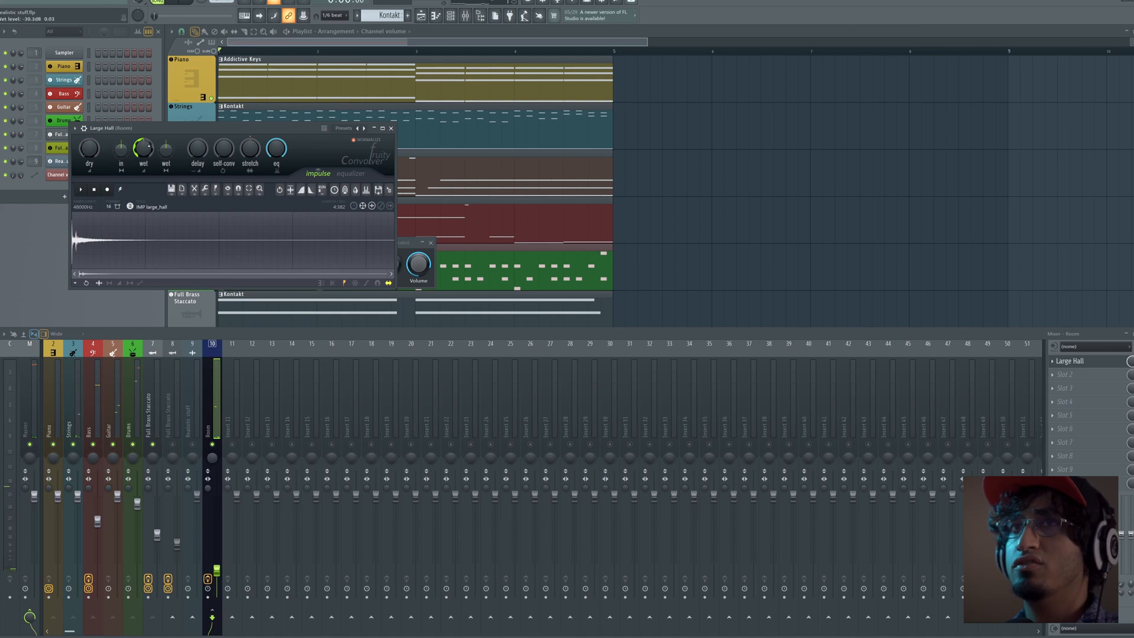
{"action": "key", "text": "space"}
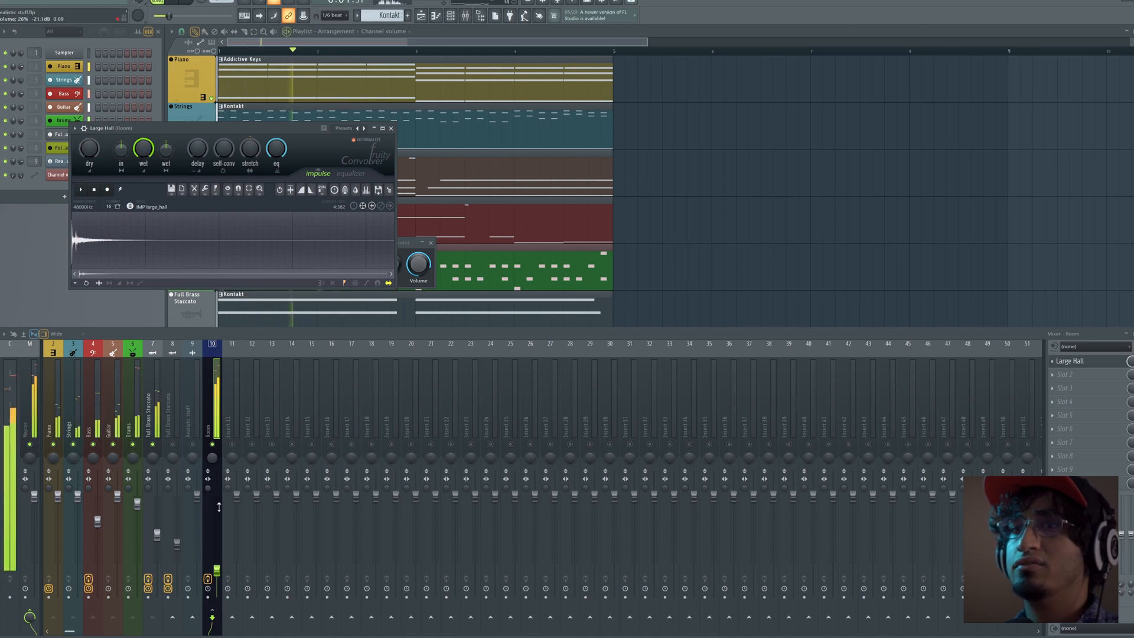
Lower the Room convolver's wet level, close its window, and pull mixer track 7's volume down during playback.
{"action": "left_click_drag", "start_coordinate": [144, 148], "coordinate": [143, 169]}
{"action": "left_click", "coordinate": [391, 128]}
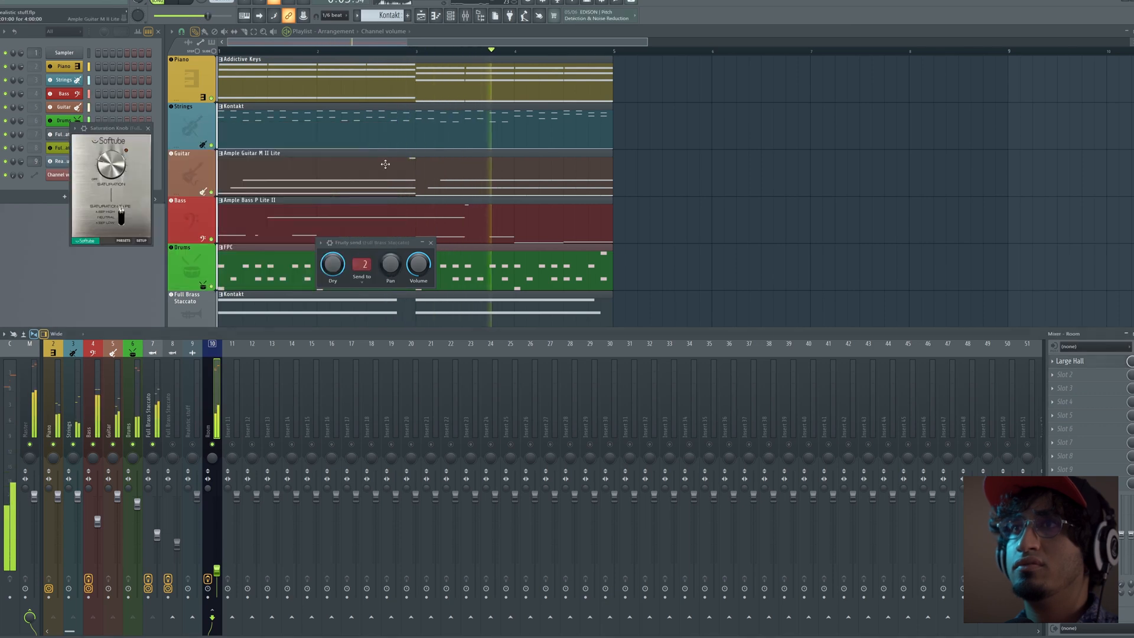
{"action": "key", "text": "space"}
{"action": "key", "text": "space"}
{"action": "left_click_drag", "start_coordinate": [157, 538], "coordinate": [157, 580]}
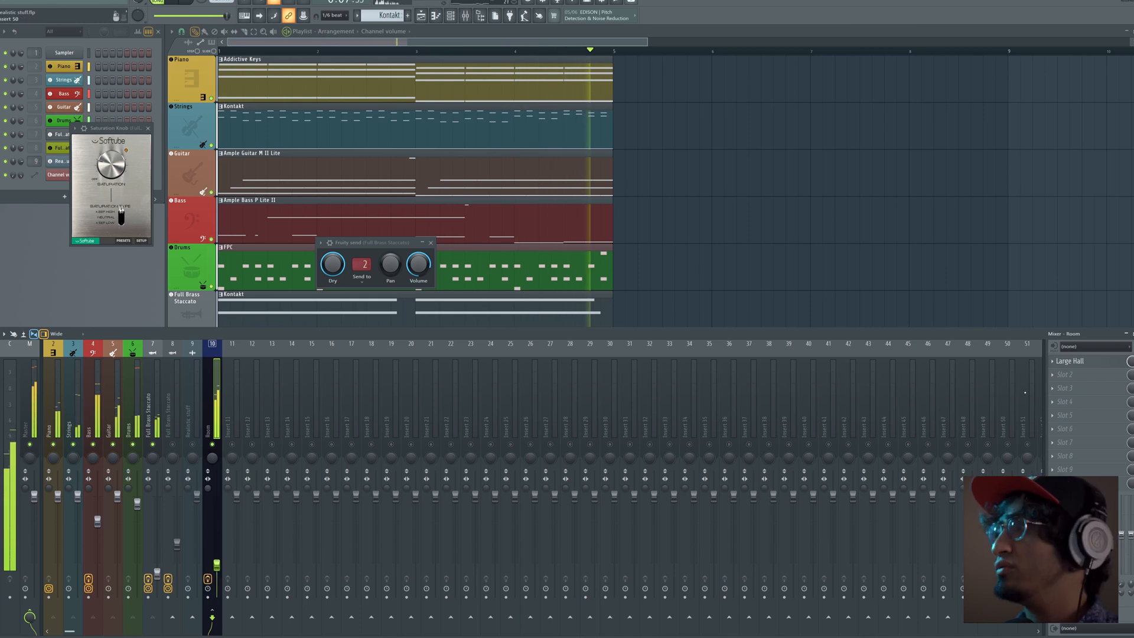
Load Fruity Parametric EQ 2 in the Room track's second effect slot and cut the lows around 116 Hz.
{"action": "left_click", "coordinate": [1073, 381]}
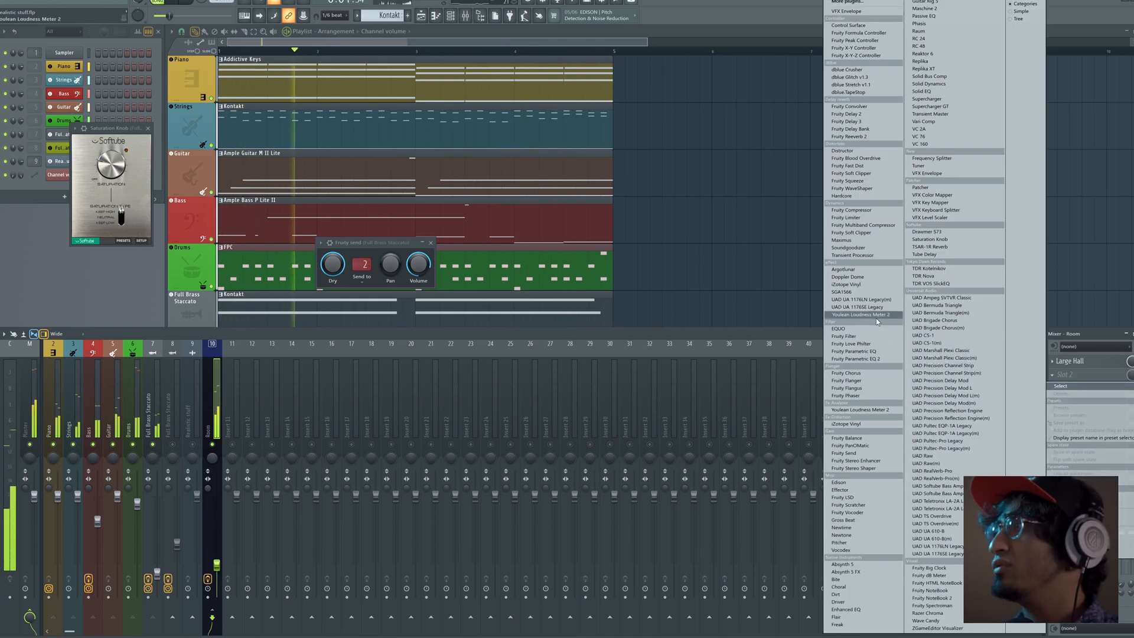
{"action": "left_click", "coordinate": [869, 358]}
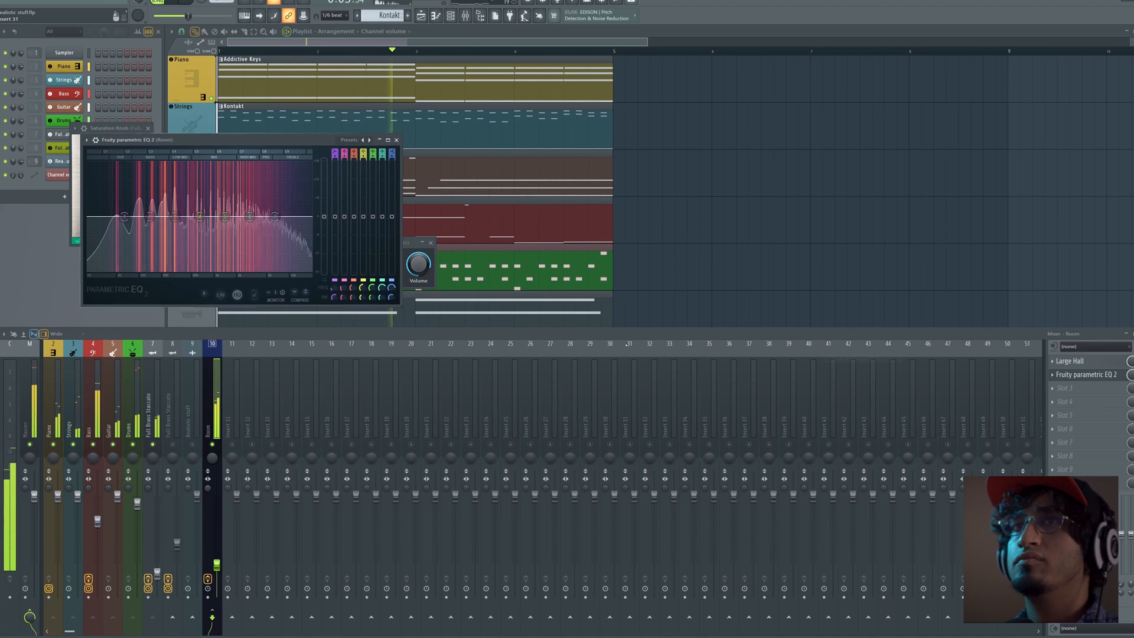
{"action": "key", "text": "space"}
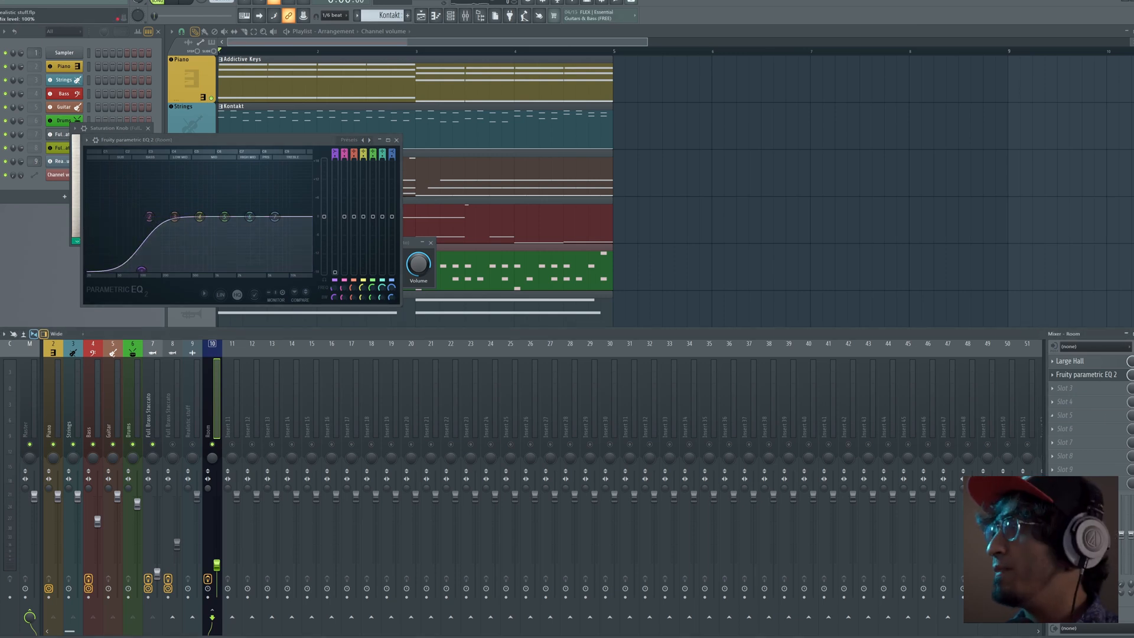
{"action": "key", "text": "space"}
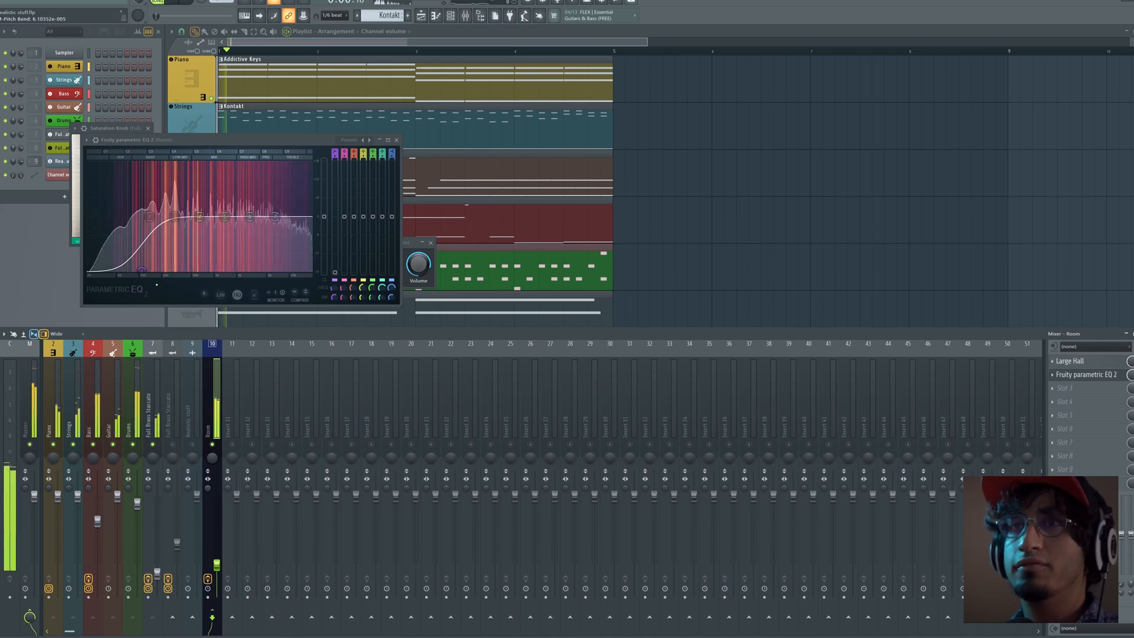
{"action": "left_click_drag", "start_coordinate": [143, 273], "coordinate": [145, 273]}
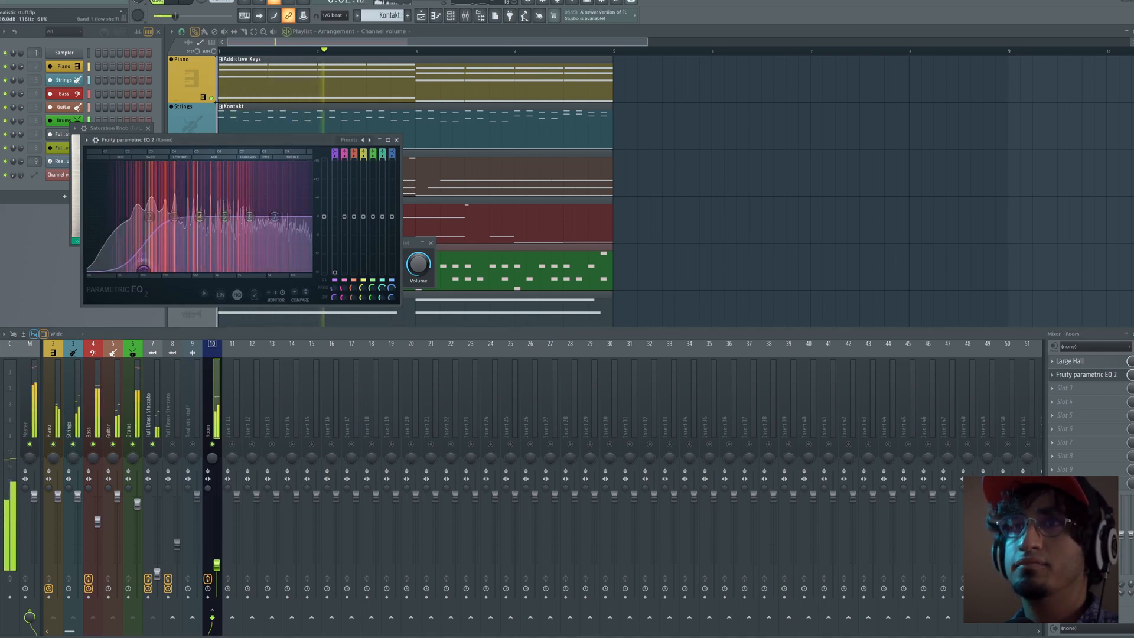
Boost the Room EQ around 2 kHz, dip its highest band slightly, close the EQ, and audition the arrangement.
{"action": "mouse_move", "coordinate": [250, 216]}
{"action": "left_mouse_down"}
{"action": "mouse_move", "coordinate": [243, 195]}
{"action": "mouse_move", "coordinate": [205, 202]}
{"action": "mouse_move", "coordinate": [238, 177]}
{"action": "mouse_move", "coordinate": [228, 201]}
{"action": "mouse_move", "coordinate": [211, 182]}
{"action": "mouse_move", "coordinate": [238, 202]}
{"action": "left_mouse_up"}
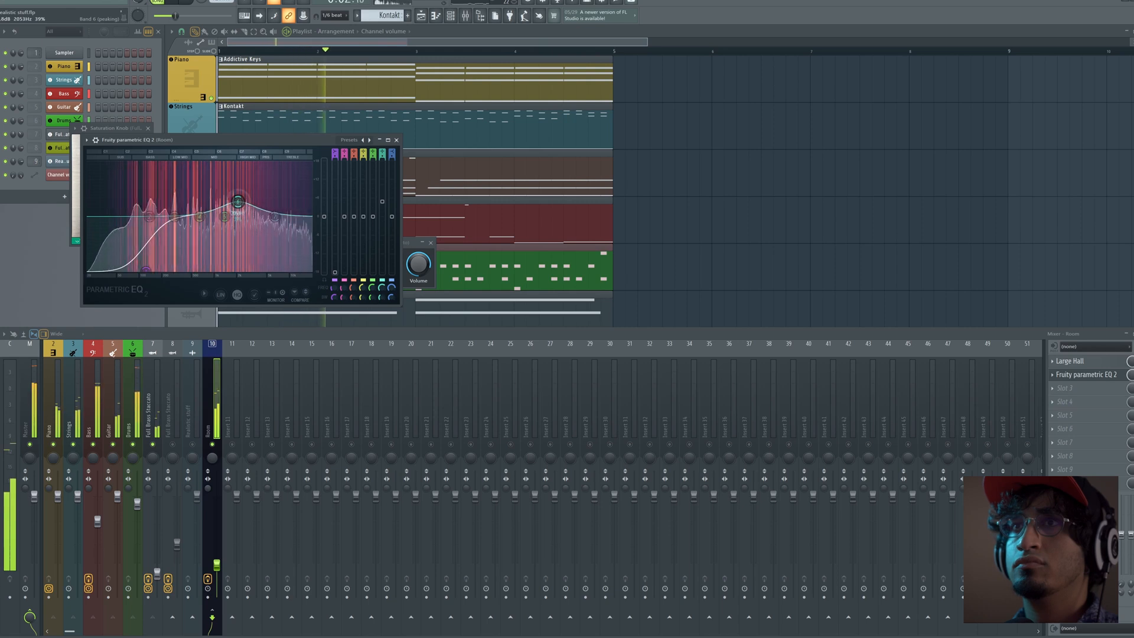
{"action": "left_click_drag", "start_coordinate": [276, 217], "coordinate": [273, 221]}
{"action": "key", "text": "space"}
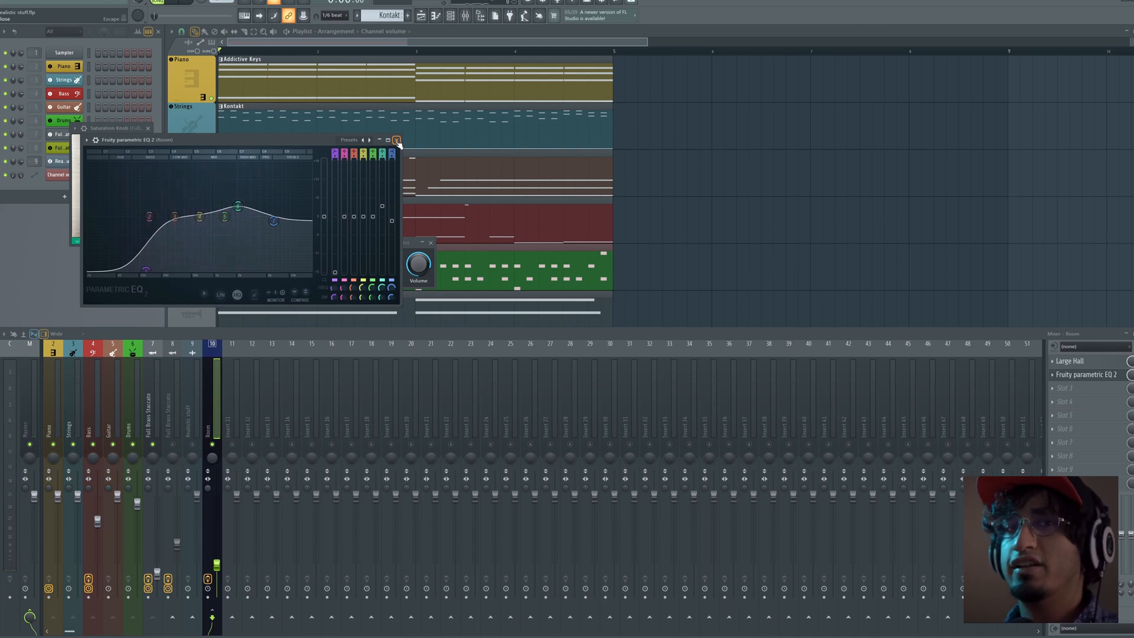
{"action": "left_click", "coordinate": [397, 140]}
{"action": "key", "text": "space"}
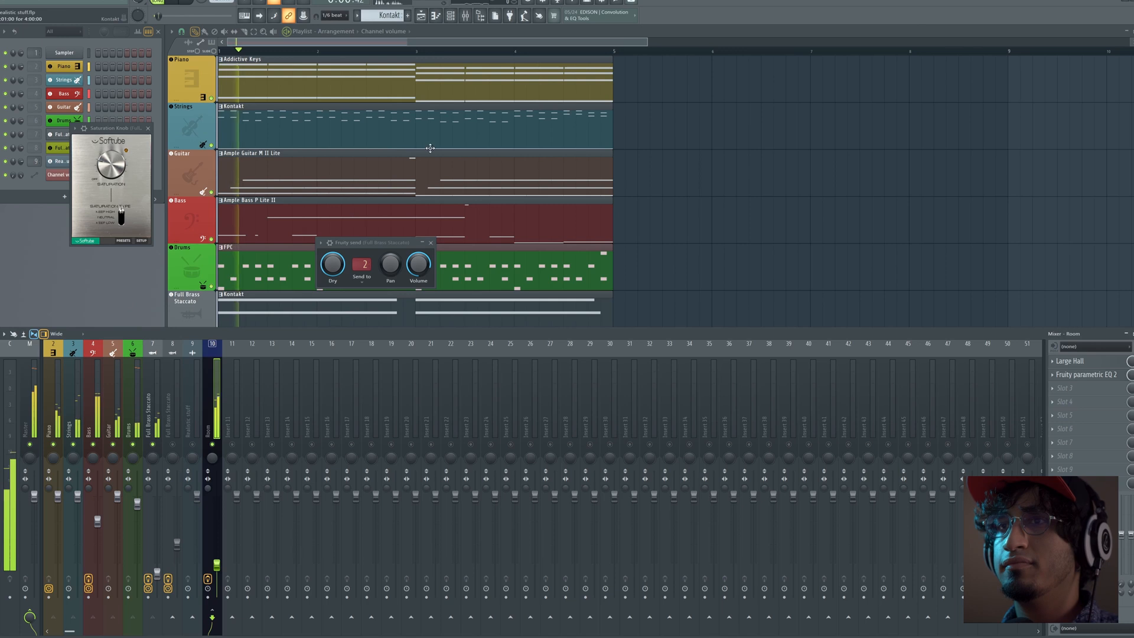
{"action": "key", "text": "space"}
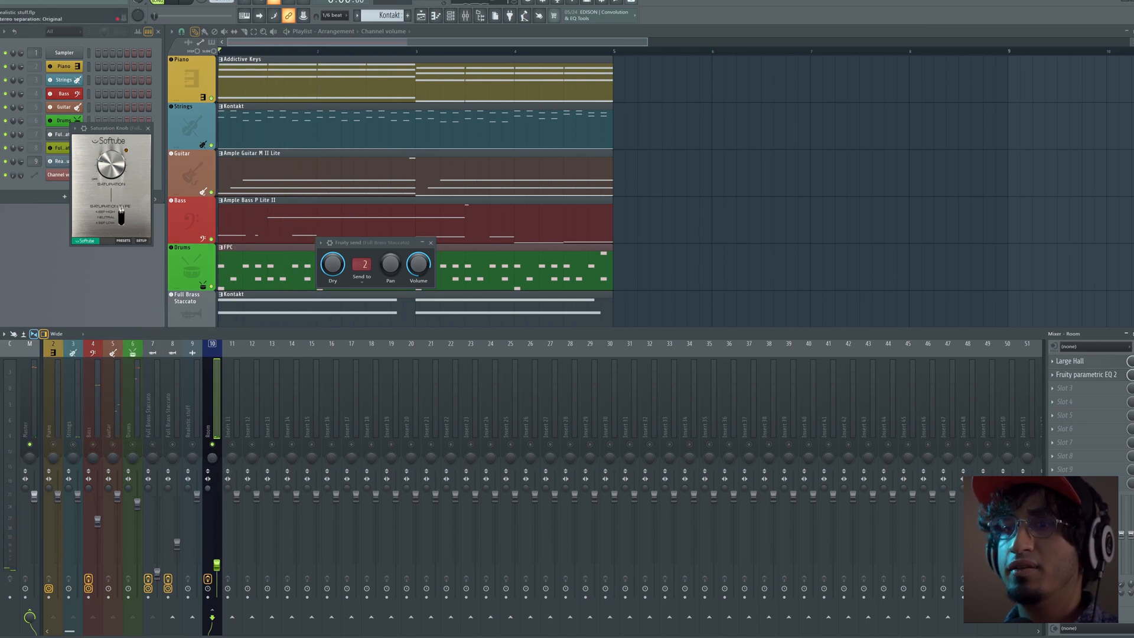
Audition the Room track with changed stereo separation and reset the separation to its default.
{"action": "key", "text": "space"}
{"action": "key", "text": "space"}
{"action": "left_click_drag", "start_coordinate": [207, 488], "coordinate": [207, 477]}
{"action": "key", "text": "space"}
{"action": "key", "text": "space"}
{"action": "key", "text": "space"}
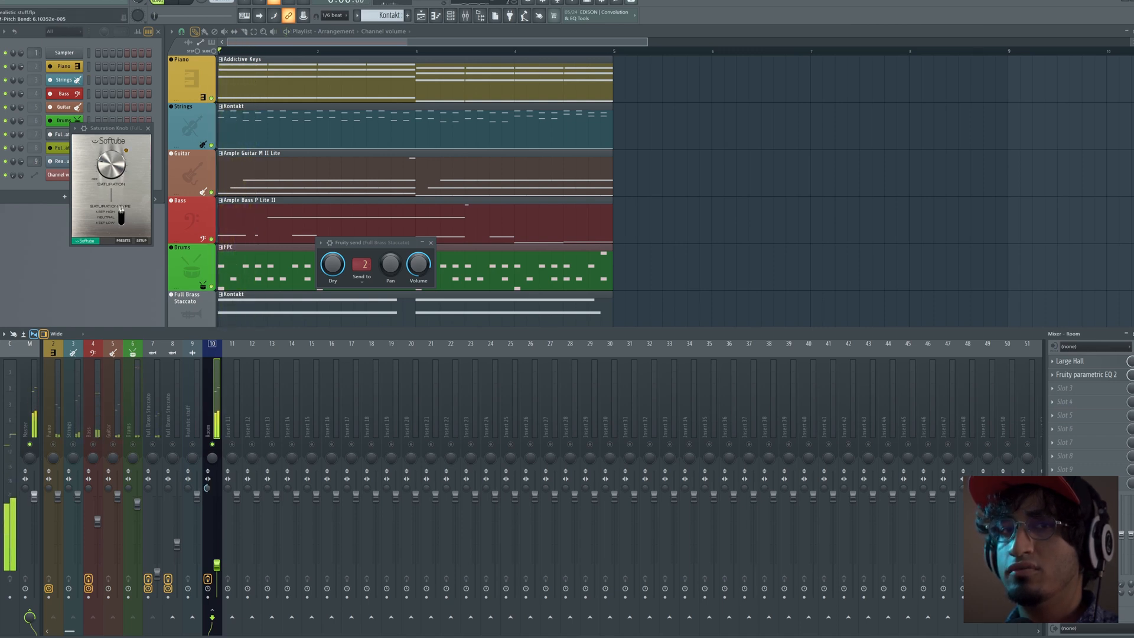
{"action": "key", "text": "space"}
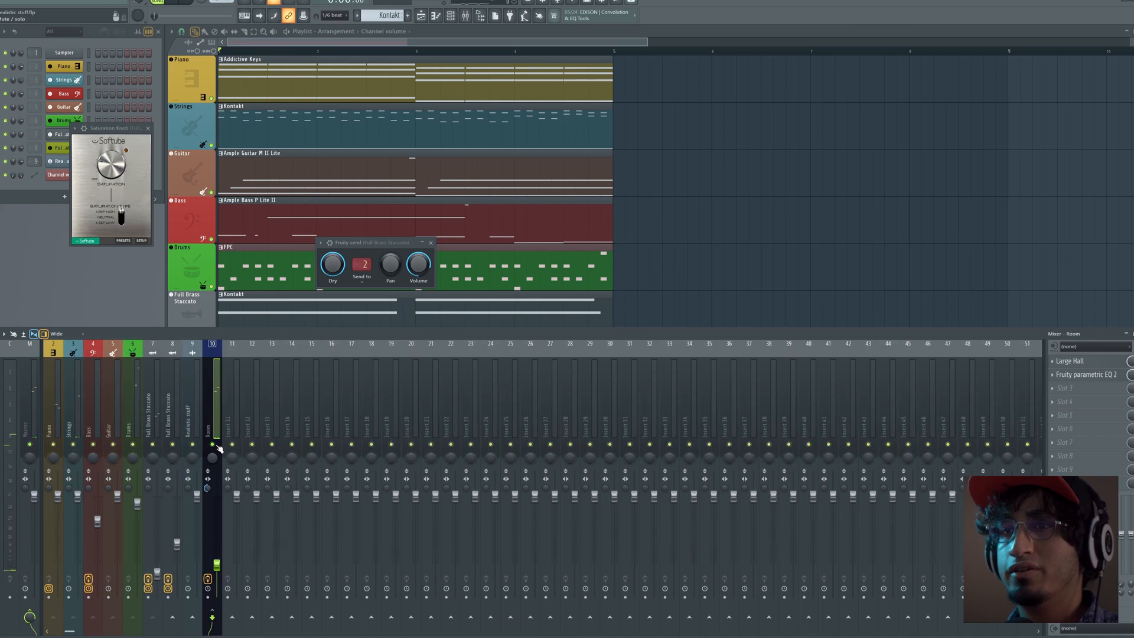
{"action": "right_click", "coordinate": [216, 483]}
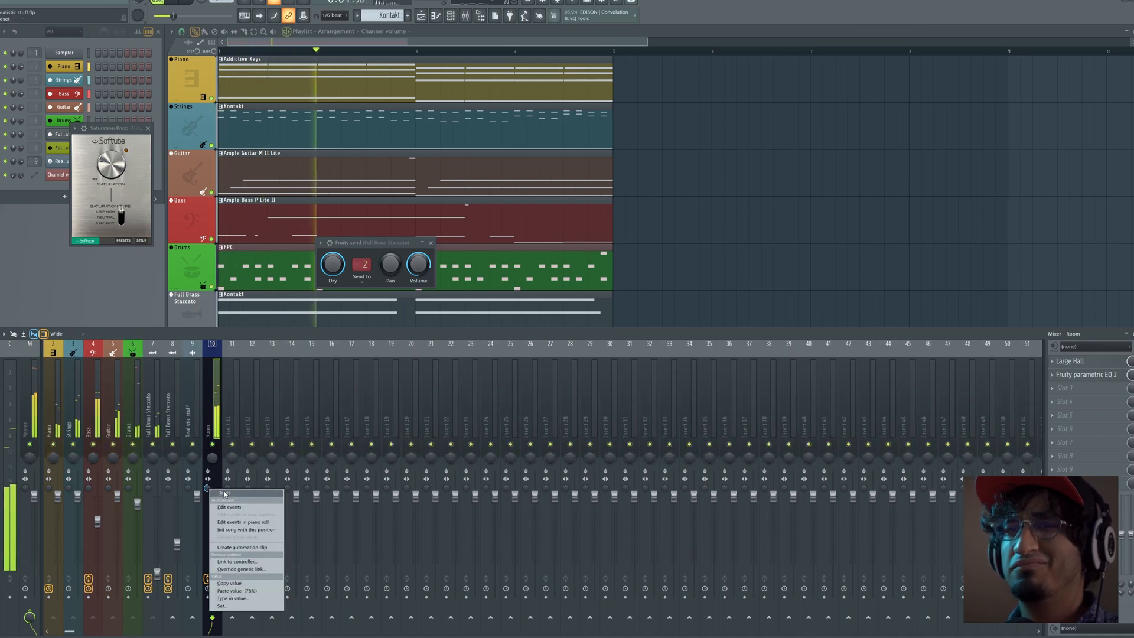
{"action": "left_click", "coordinate": [224, 493]}
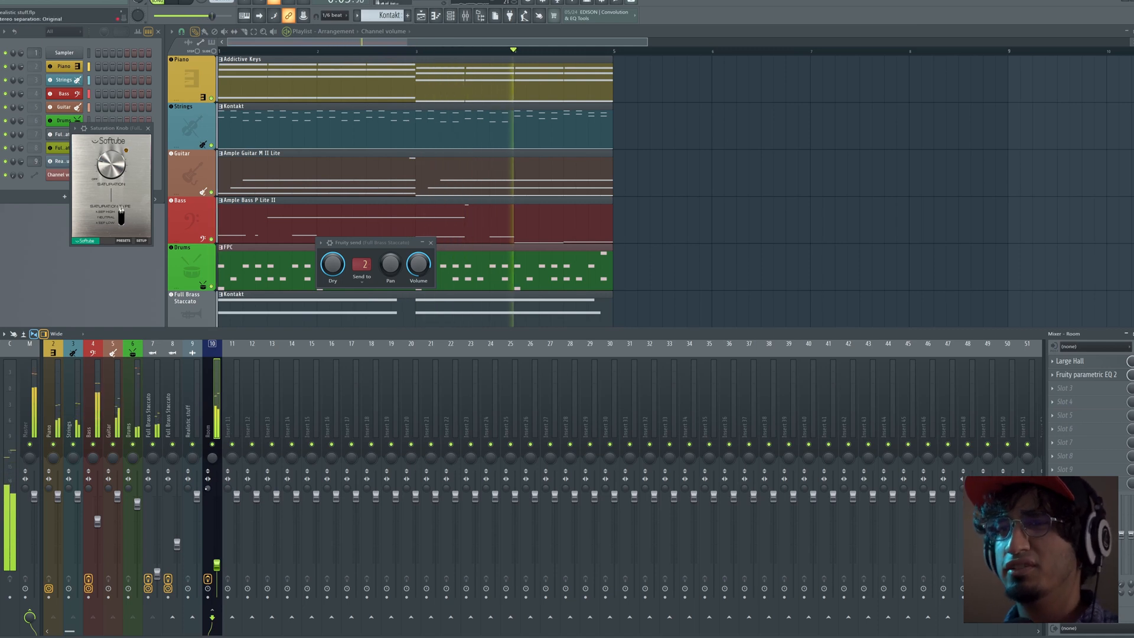
Close track 7's Fruity Send window, stop playback, and return to the mixer.
{"action": "left_click", "coordinate": [431, 244]}
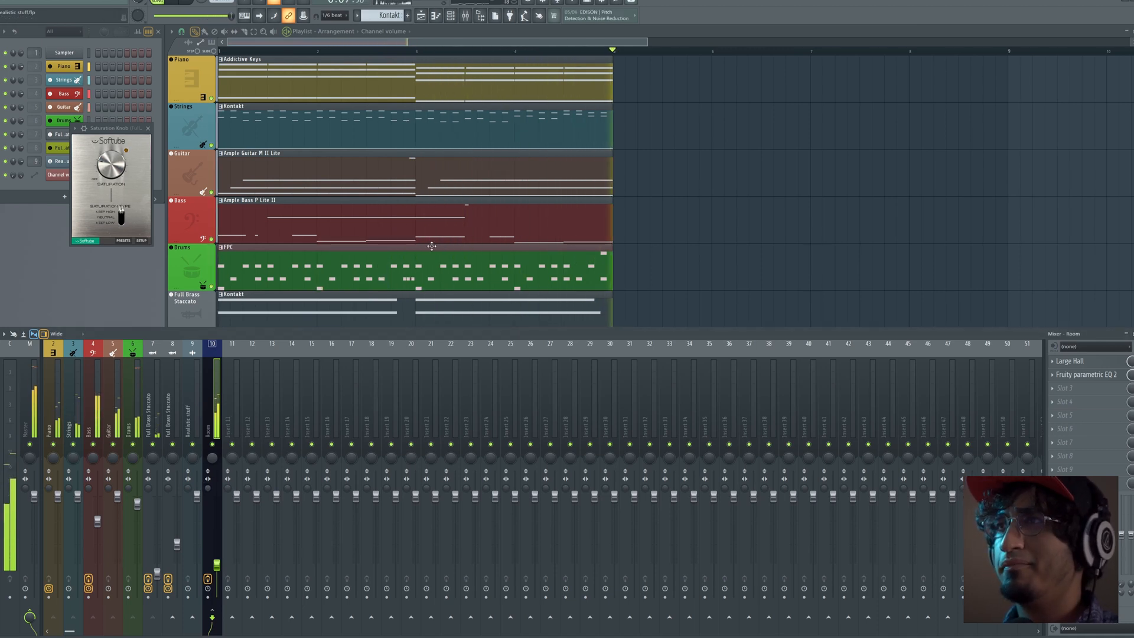
{"action": "right_click", "coordinate": [658, 253]}
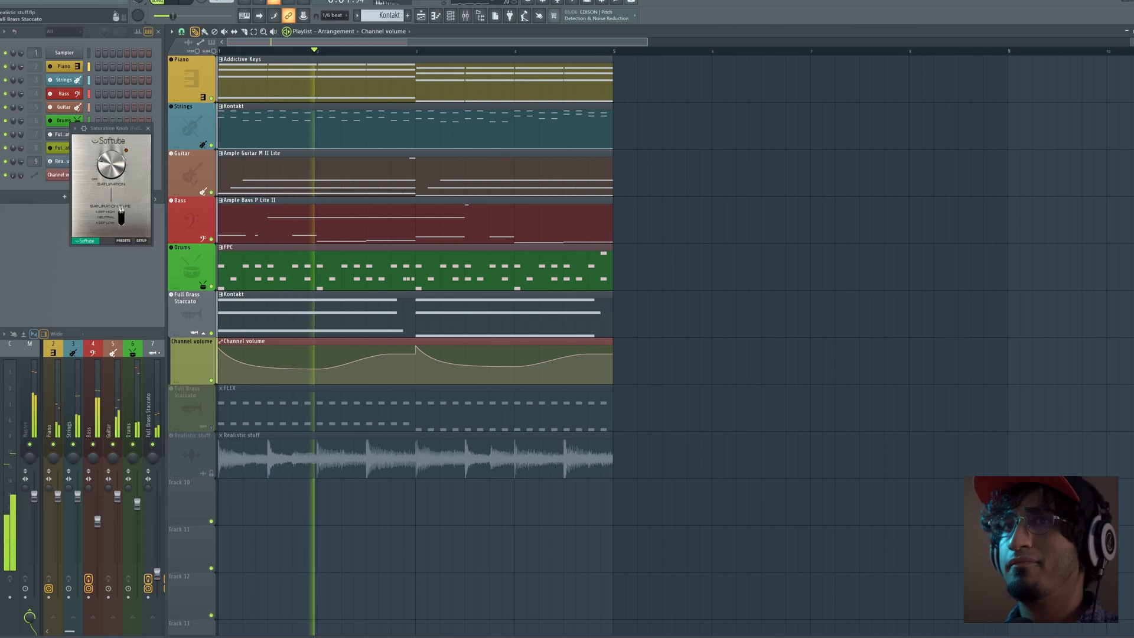
{"action": "key", "text": "space"}
{"action": "left_click", "coordinate": [152, 402]}
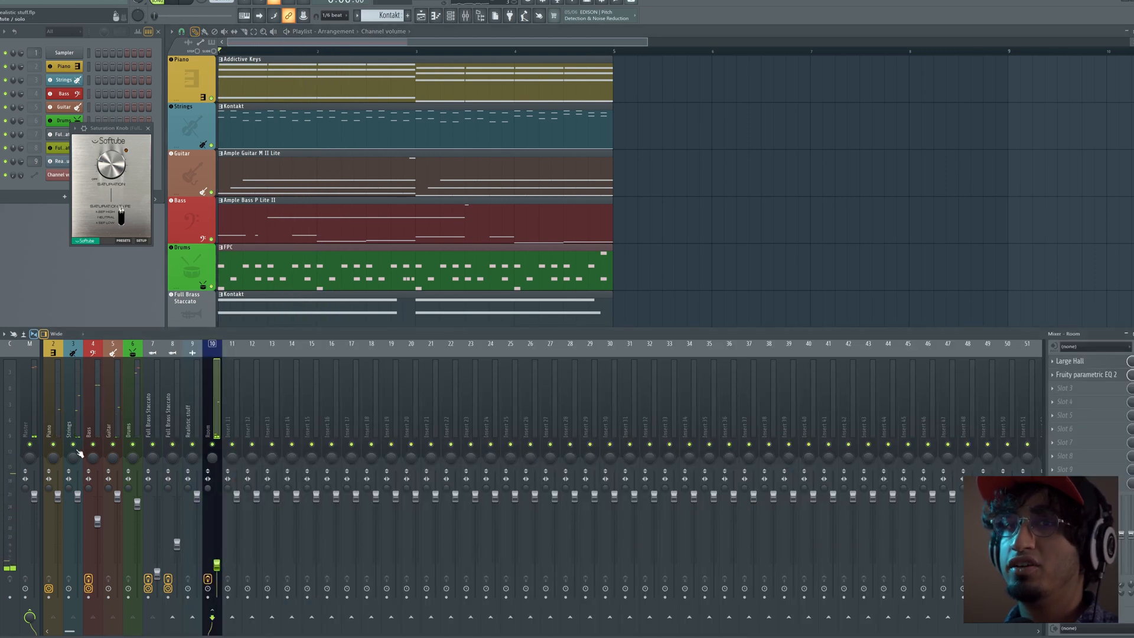
Recolor mixer track 7, Full Brass Staccato, to olive #9F8735 and keep its name.
{"action": "left_click", "coordinate": [73, 409]}
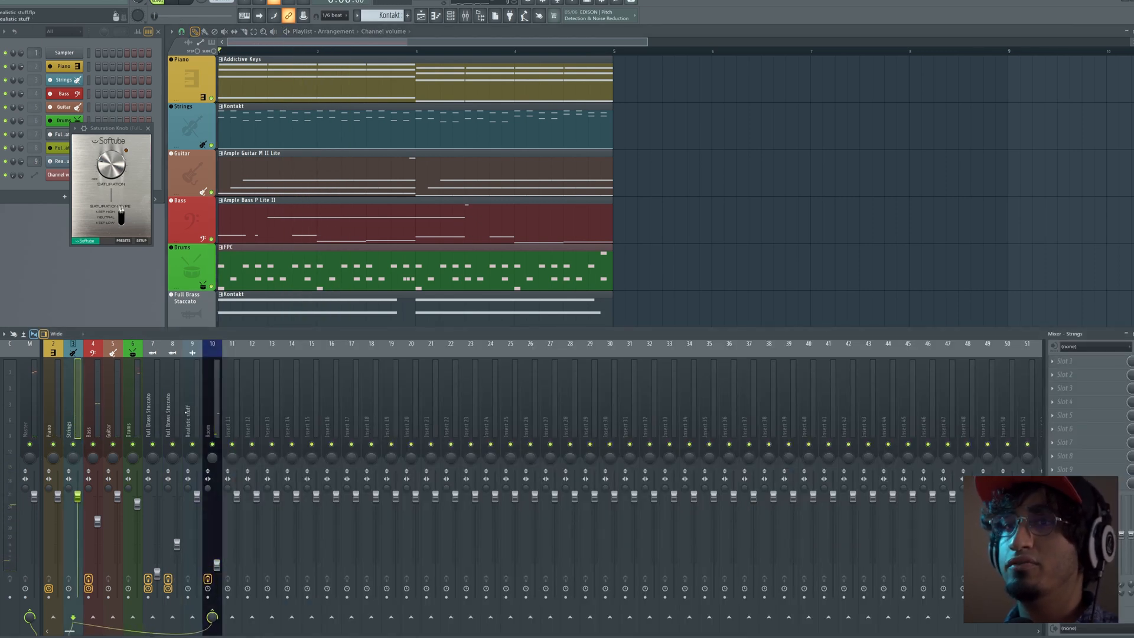
{"action": "left_click", "coordinate": [183, 413]}
{"action": "left_click", "coordinate": [174, 408]}
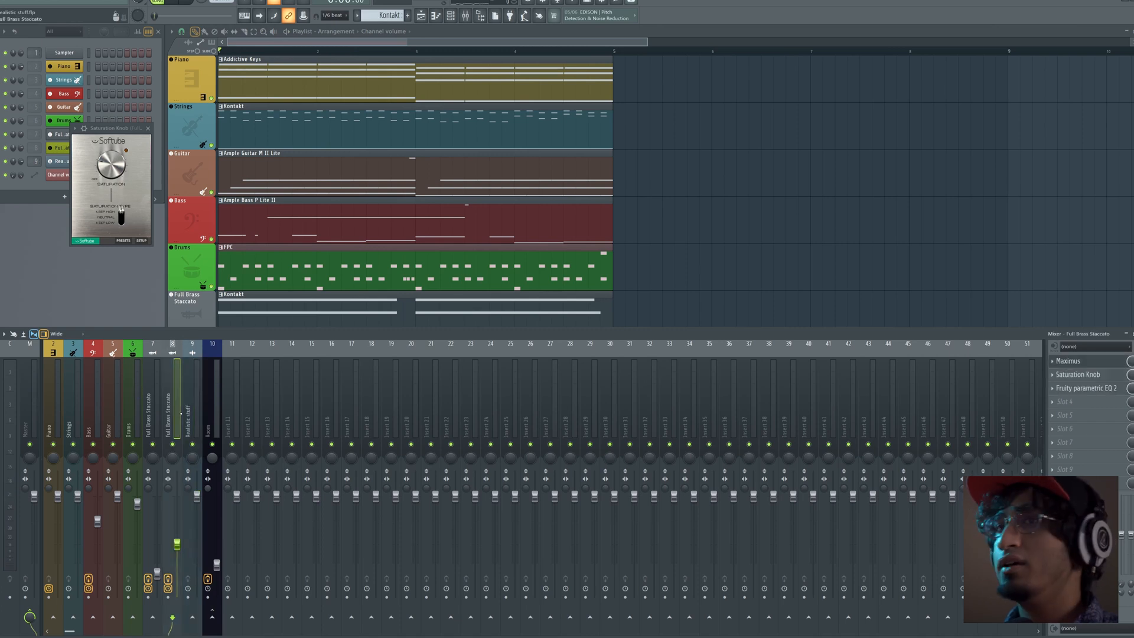
{"action": "left_click", "coordinate": [150, 413]}
{"action": "right_click", "coordinate": [155, 413]}
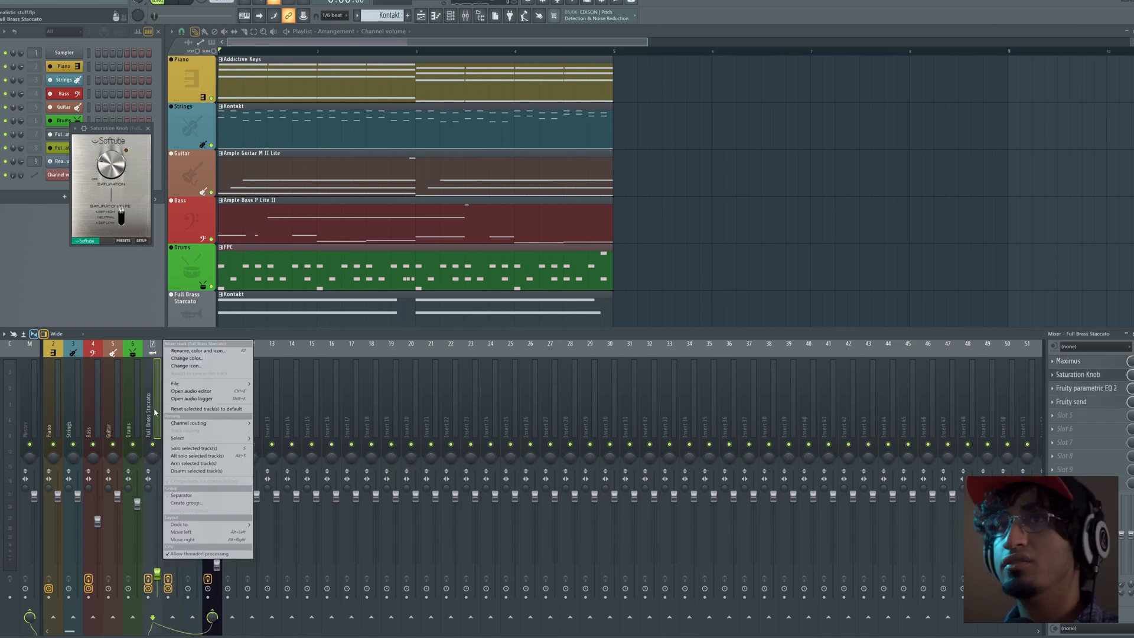
{"action": "left_click", "coordinate": [197, 351]}
{"action": "left_click", "coordinate": [290, 400]}
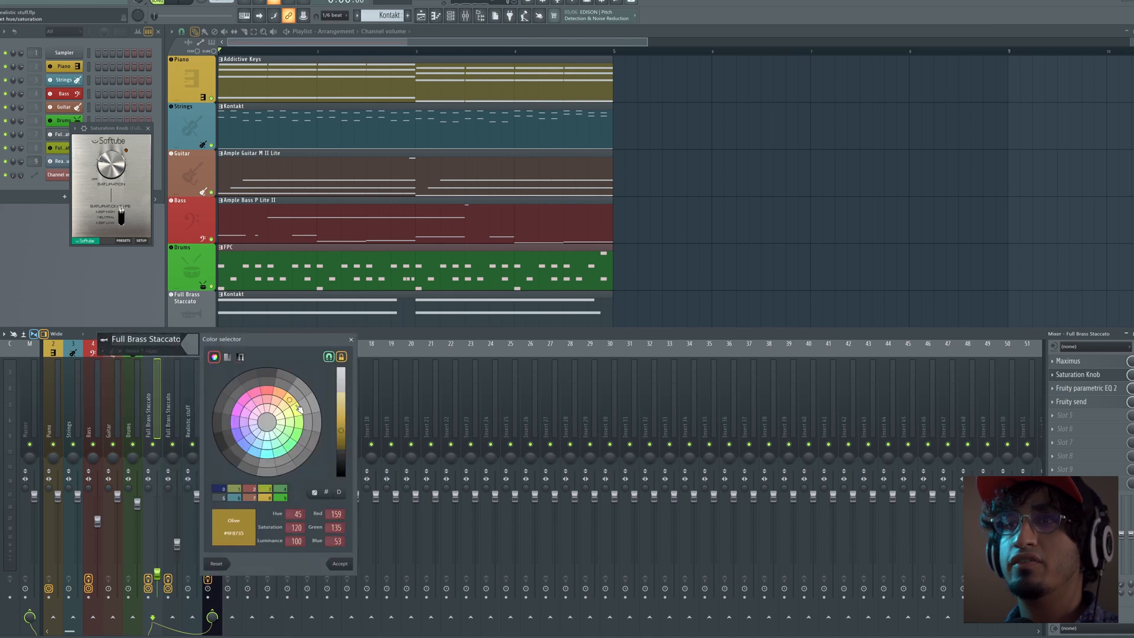
{"action": "left_click", "coordinate": [340, 563]}
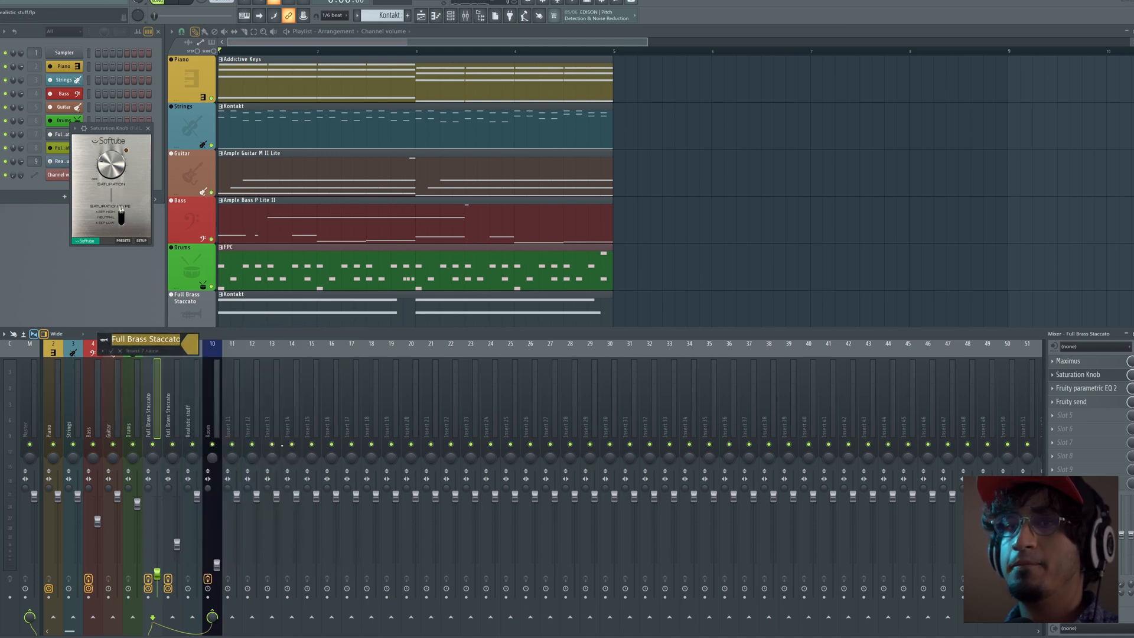
{"action": "key", "text": "Return"}
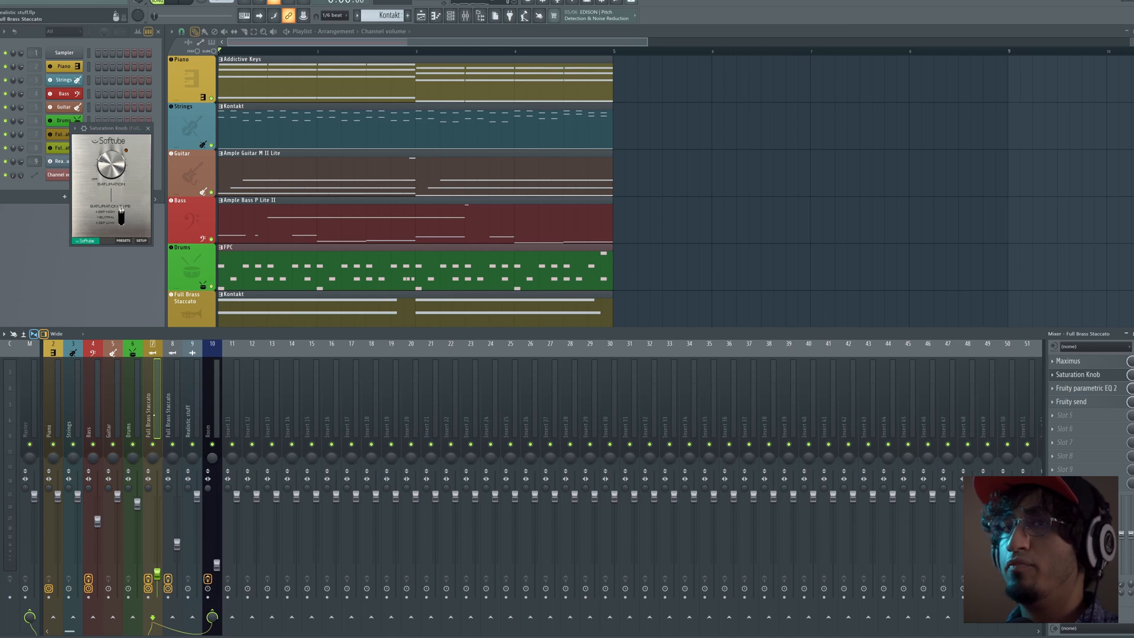
Copy the Fruity Send from track 7 to the Strings track and lower the Strings volume to about 75% during playback.
{"action": "left_click_drag", "start_coordinate": [1059, 406], "coordinate": [72, 399]}
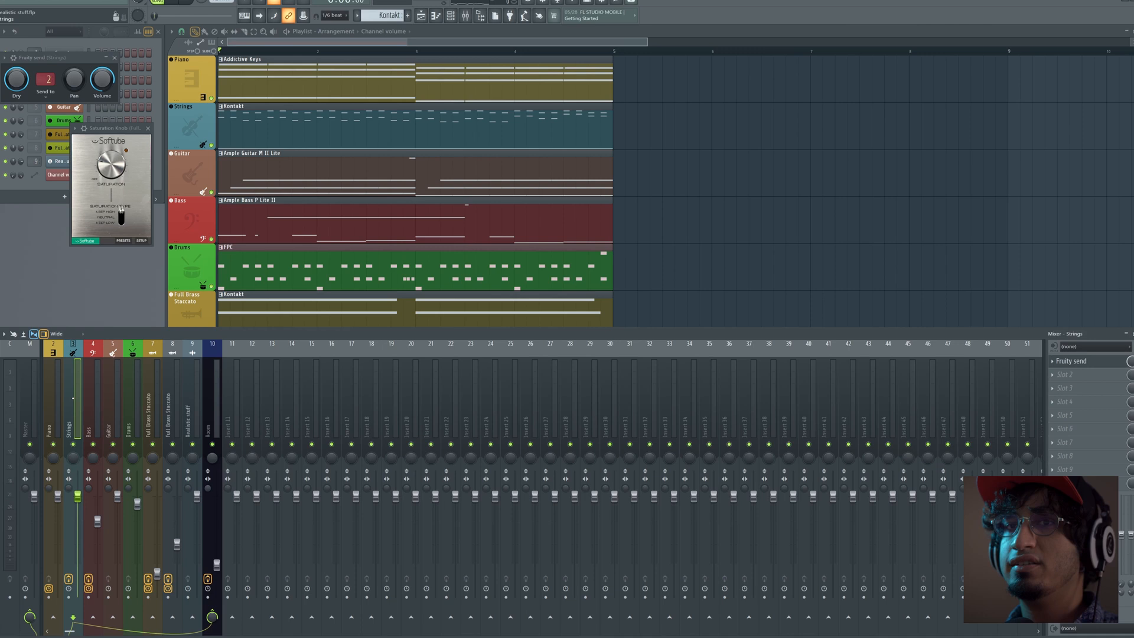
{"action": "key", "text": "space"}
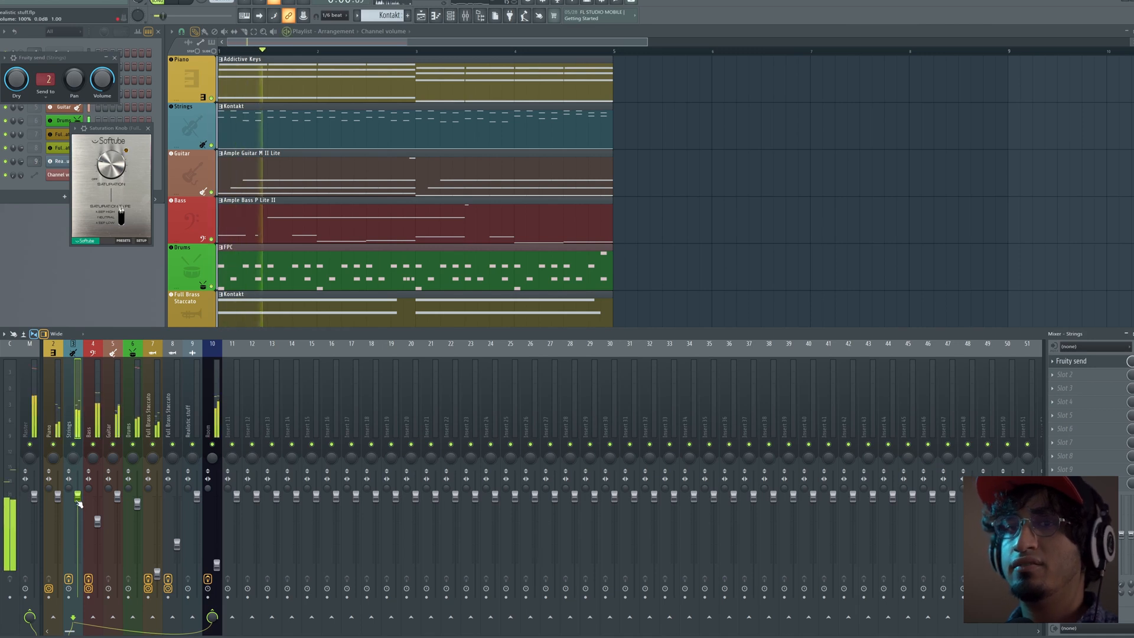
{"action": "left_click_drag", "start_coordinate": [77, 496], "coordinate": [77, 533]}
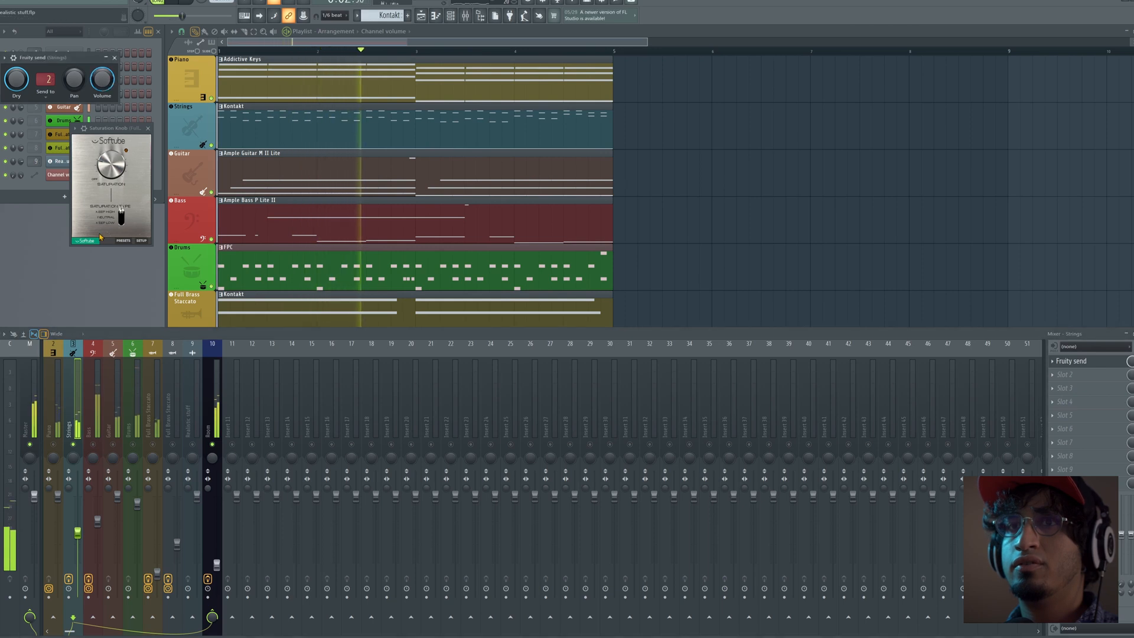
{"action": "left_click_drag", "start_coordinate": [77, 532], "coordinate": [78, 524]}
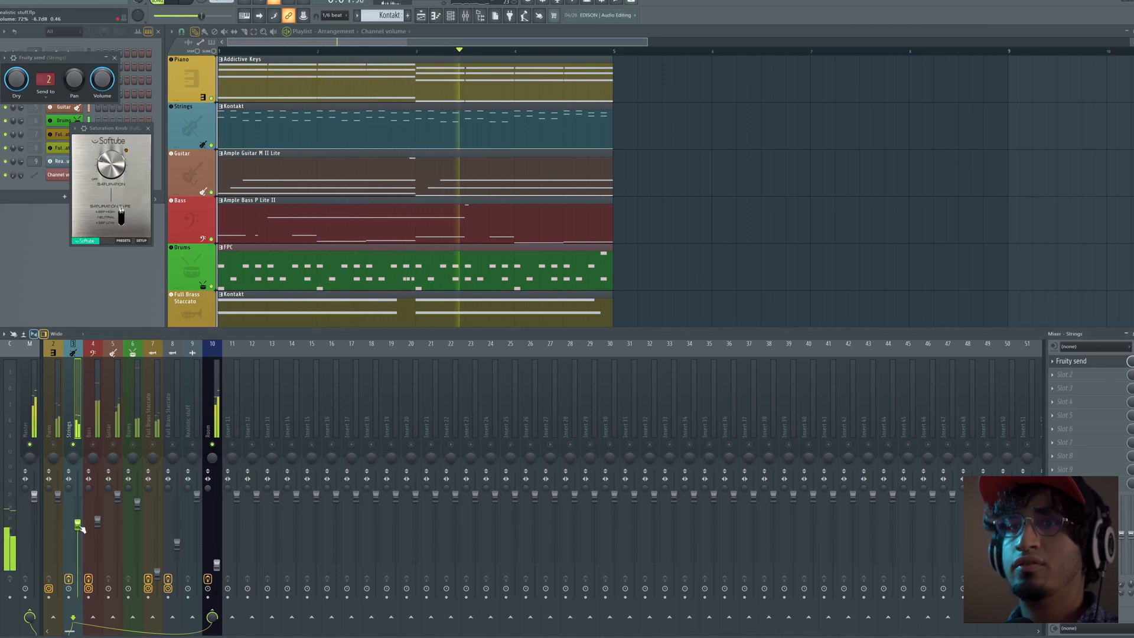
{"action": "left_click_drag", "start_coordinate": [77, 524], "coordinate": [77, 521]}
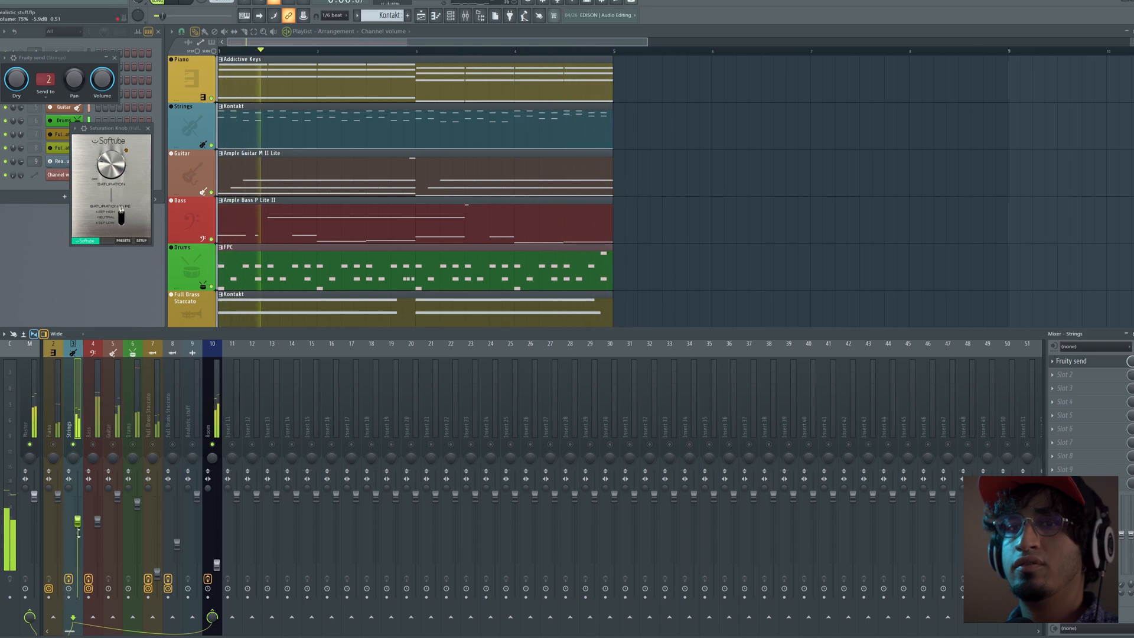
{"action": "left_click_drag", "start_coordinate": [78, 521], "coordinate": [78, 518]}
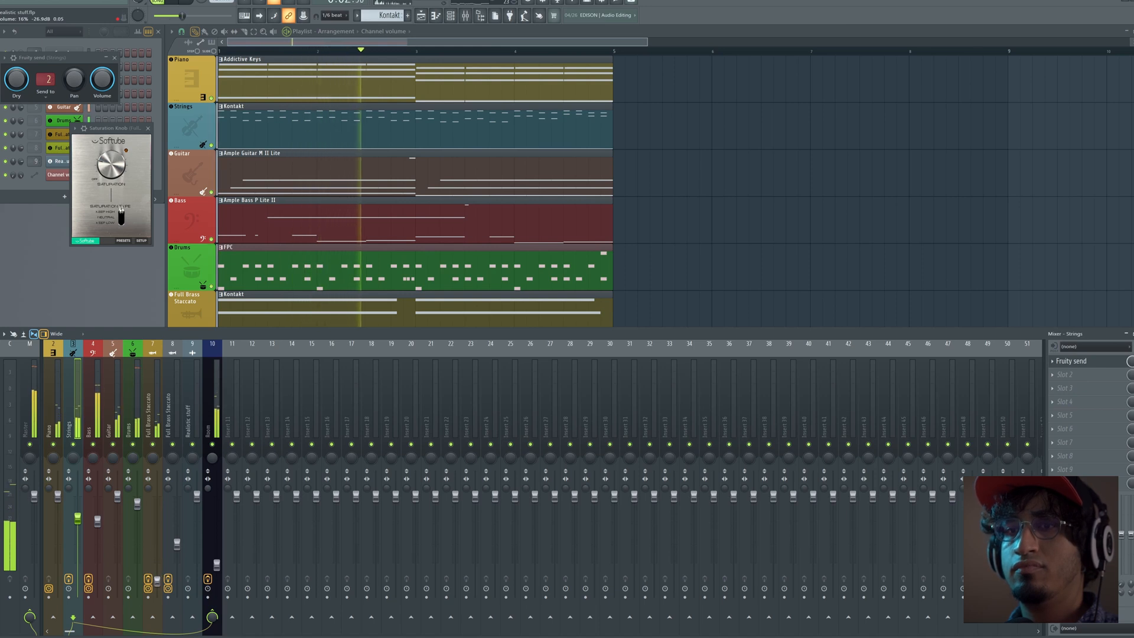
Raise the volumes of mixer track 7 and the Strings track slightly, and close the Saturation Knob window.
{"action": "left_click", "coordinate": [157, 565]}
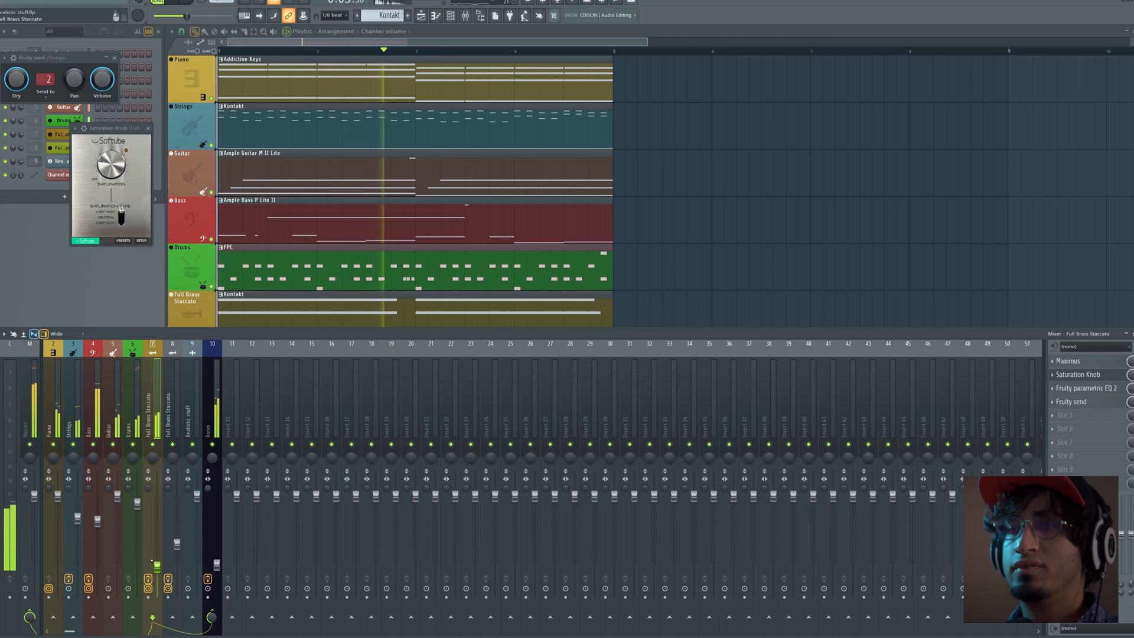
{"action": "left_click_drag", "start_coordinate": [77, 518], "coordinate": [77, 508]}
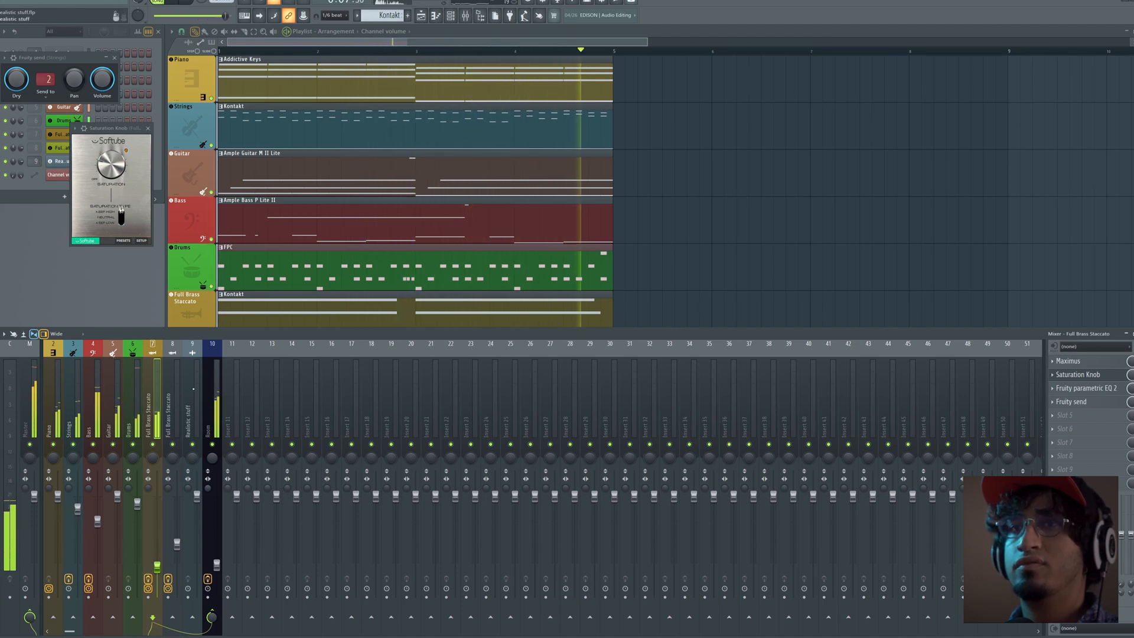
{"action": "left_click", "coordinate": [147, 128]}
{"action": "right_click", "coordinate": [777, 185]}
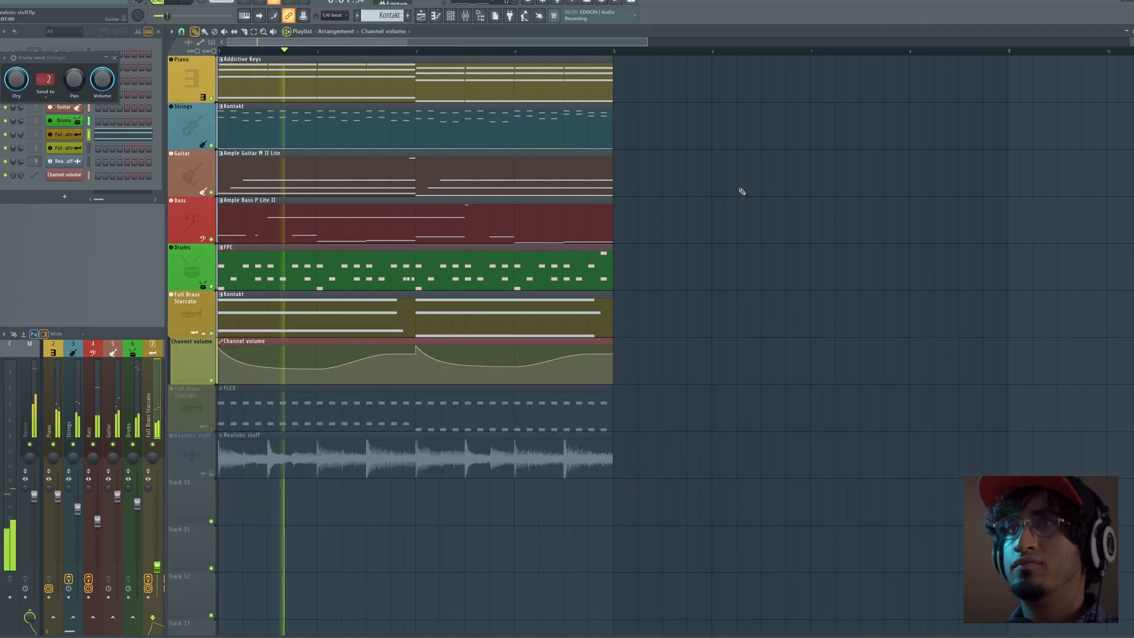
Replay the arrangement and lower mixer track 7's volume slightly.
{"action": "left_click", "coordinate": [97, 522]}
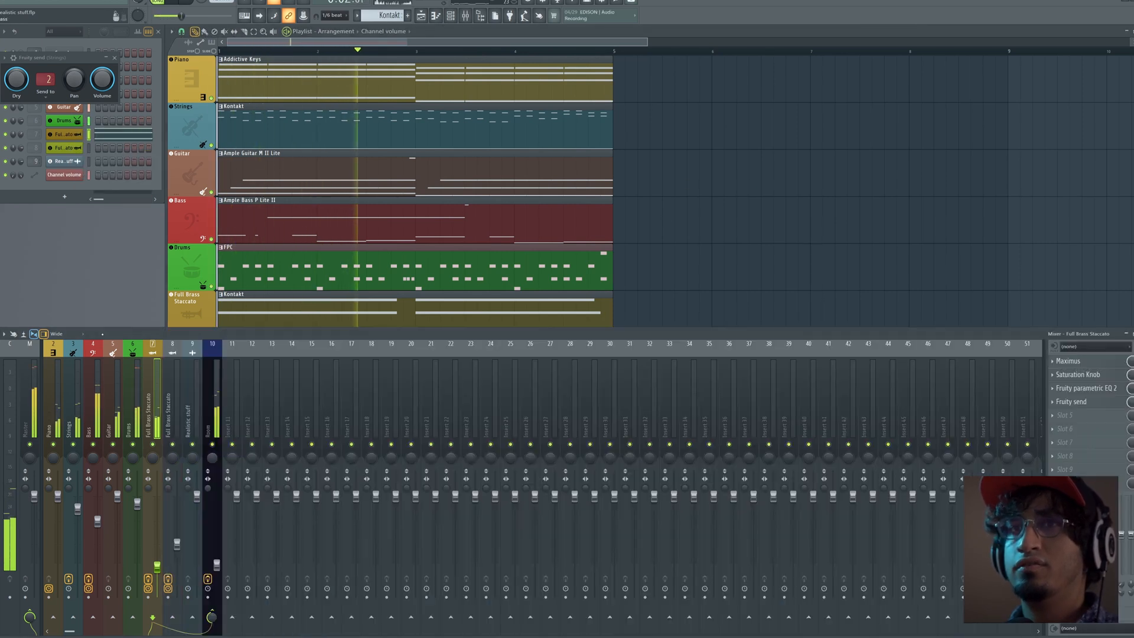
{"action": "left_click", "coordinate": [197, 280]}
{"action": "key", "text": "space"}
{"action": "left_click", "coordinate": [150, 545]}
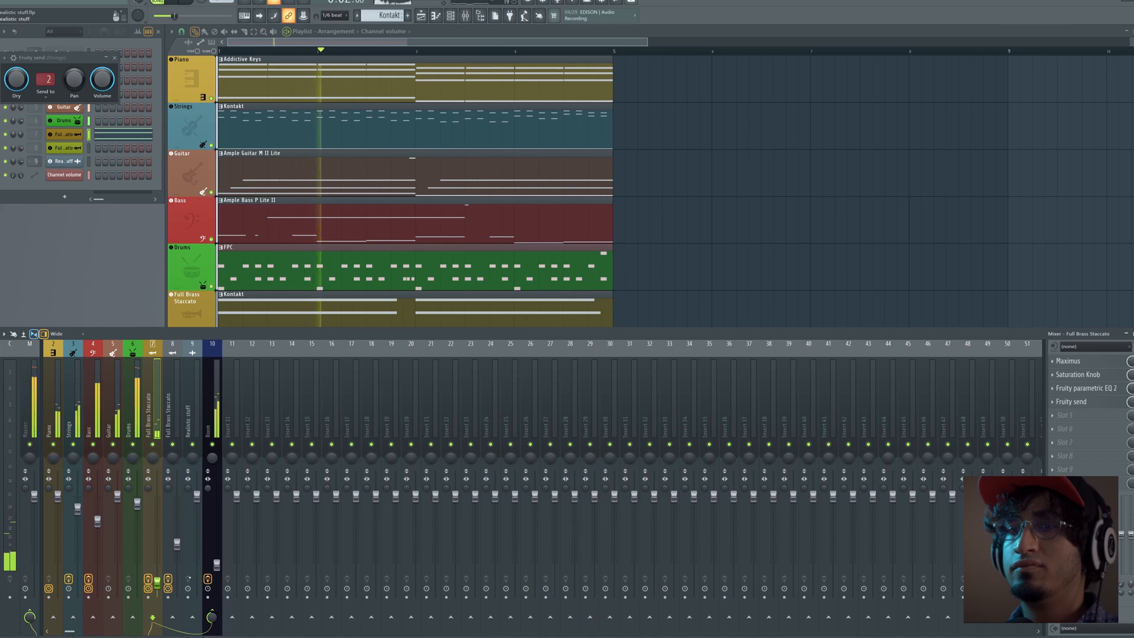
Set mixer track 7's send level to the Room track to about 75% and stop playback.
{"action": "left_click_drag", "start_coordinate": [212, 618], "coordinate": [211, 616]}
{"action": "key", "text": "space"}
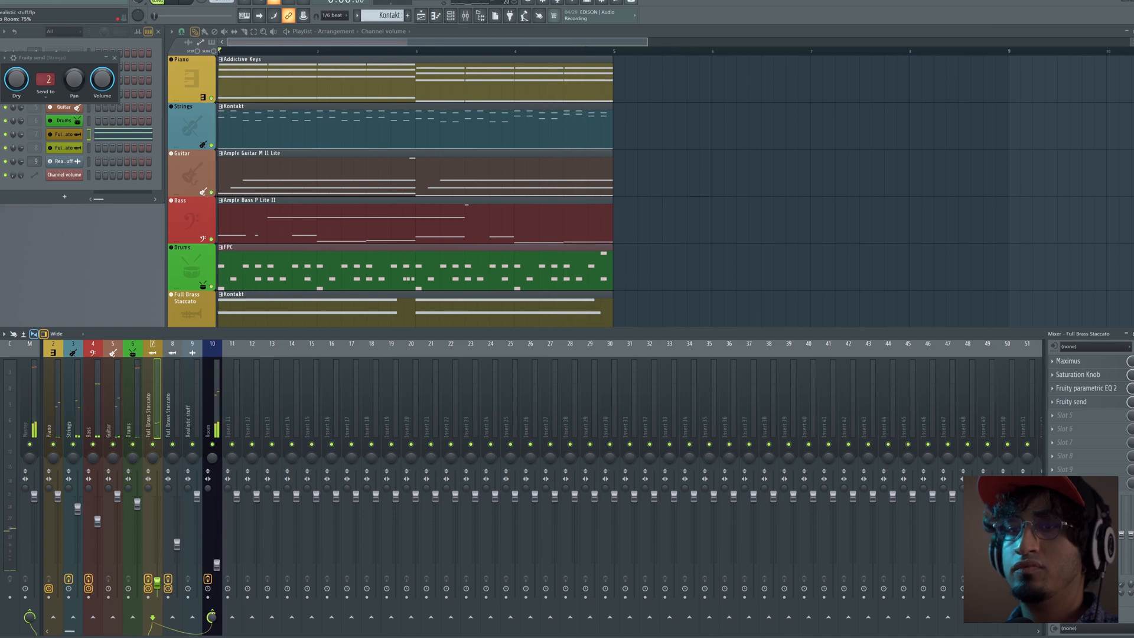
{"action": "right_click", "coordinate": [213, 614]}
{"action": "left_click", "coordinate": [248, 515]}
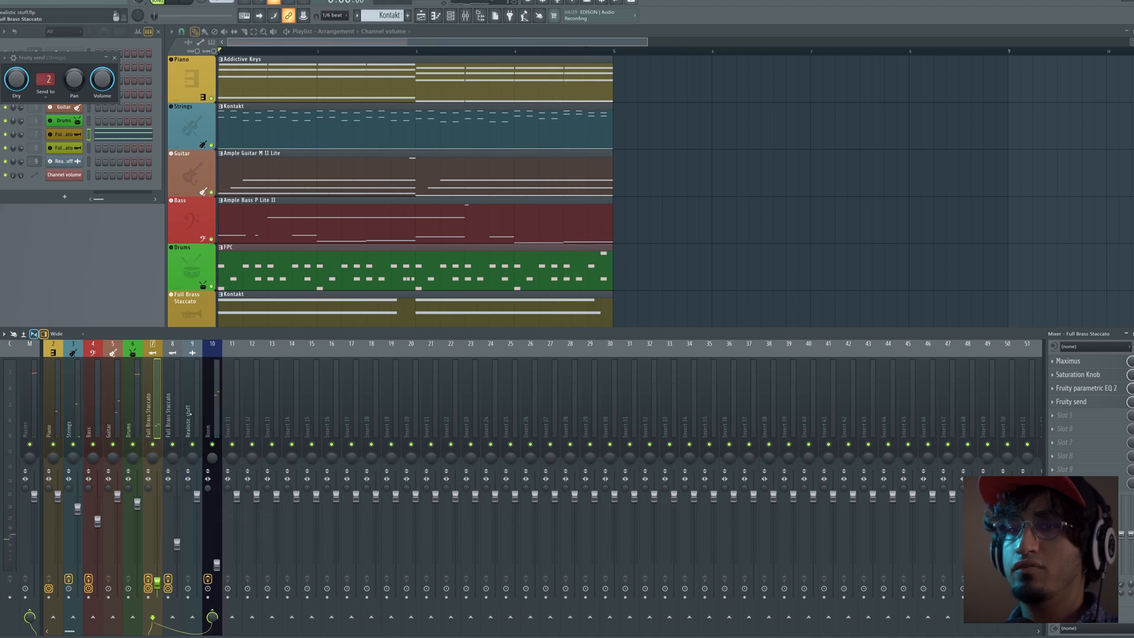
Lower the Fruity Send volume on mixer track 7 to about -10.2 dB and raise the track's volume to about 32% during playback.
{"action": "left_click", "coordinate": [1071, 402]}
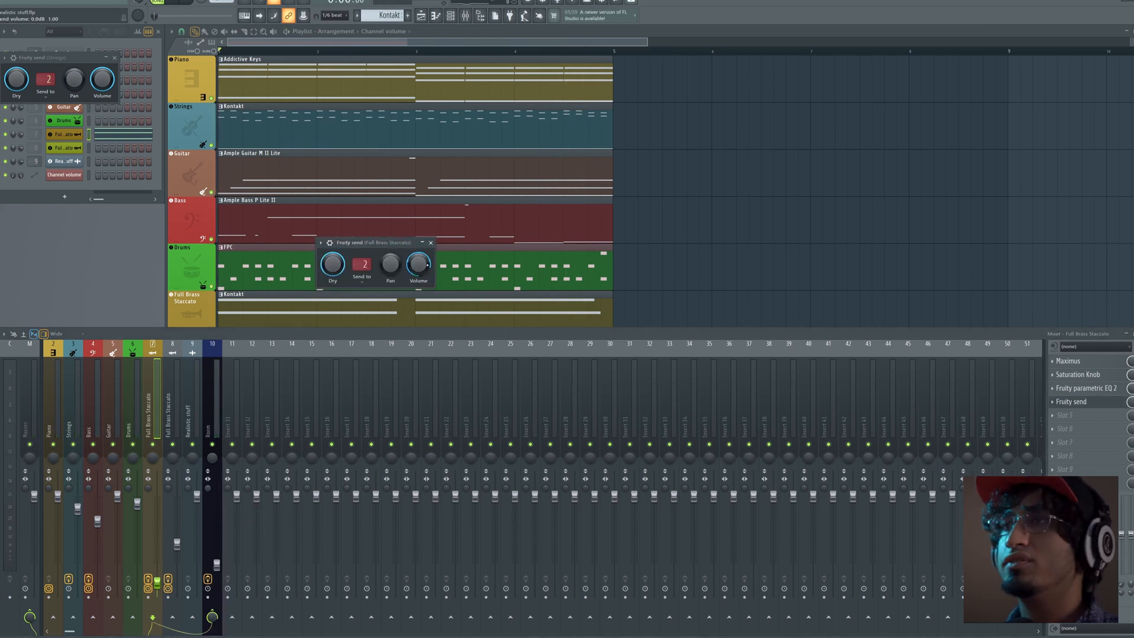
{"action": "left_click_drag", "start_coordinate": [418, 264], "coordinate": [418, 298]}
{"action": "key", "text": "space"}
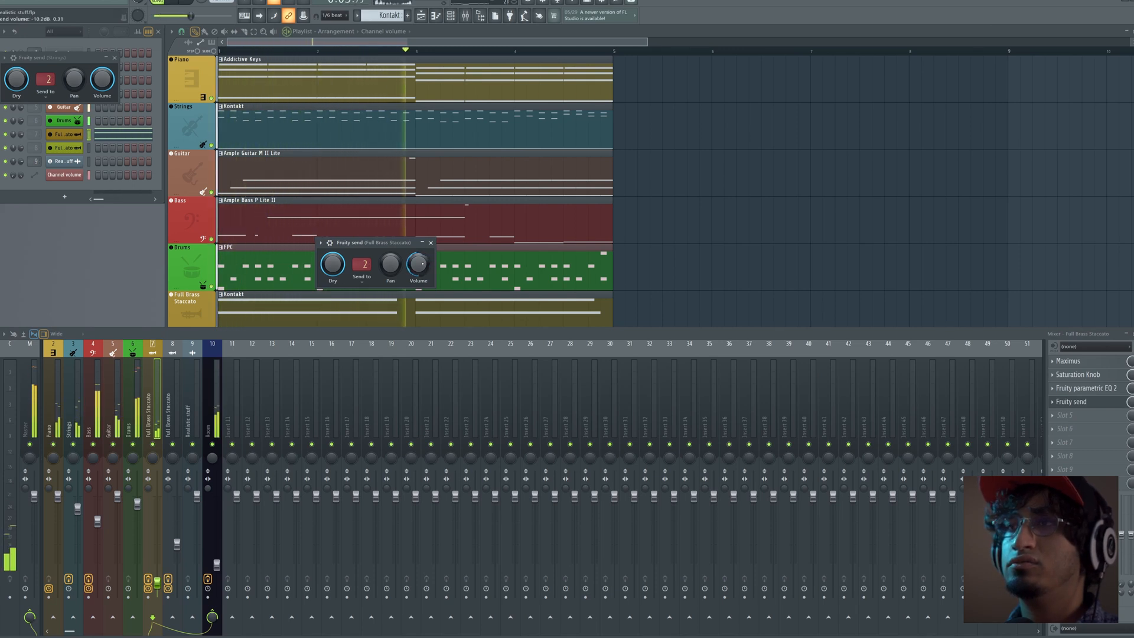
{"action": "left_click", "coordinate": [431, 243]}
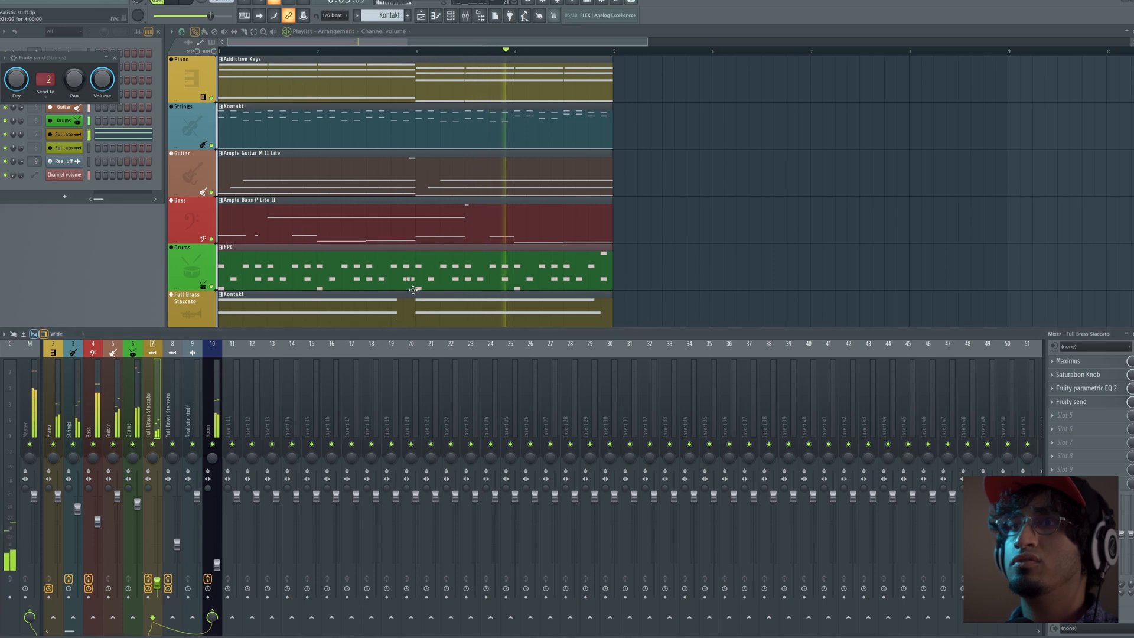
{"action": "left_click_drag", "start_coordinate": [157, 580], "coordinate": [158, 577]}
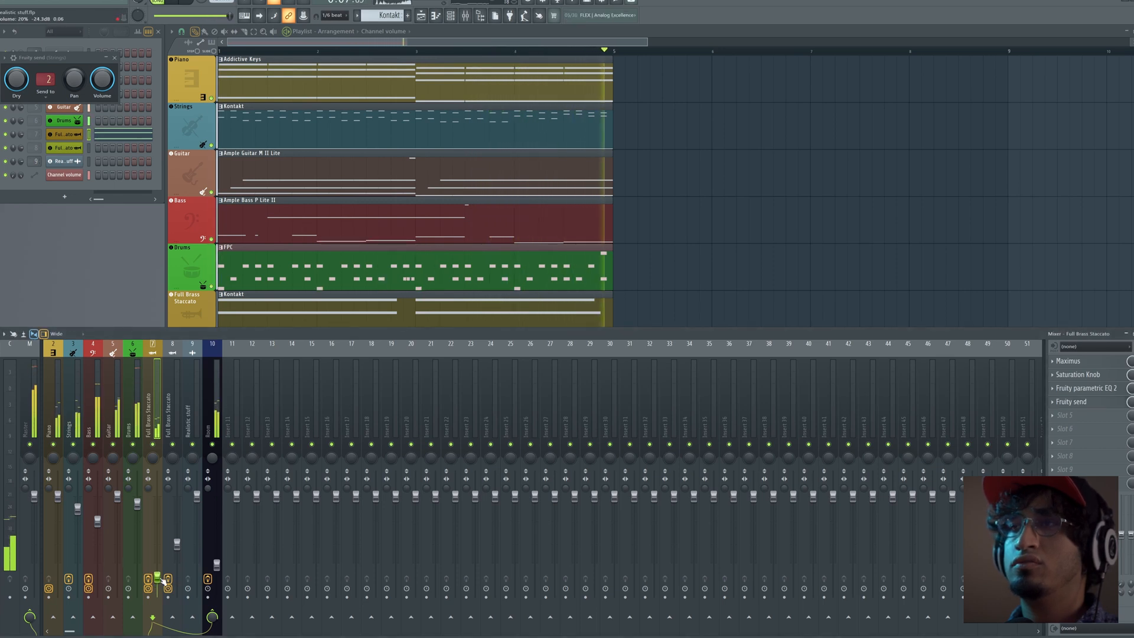
{"action": "left_click_drag", "start_coordinate": [157, 573], "coordinate": [158, 564]}
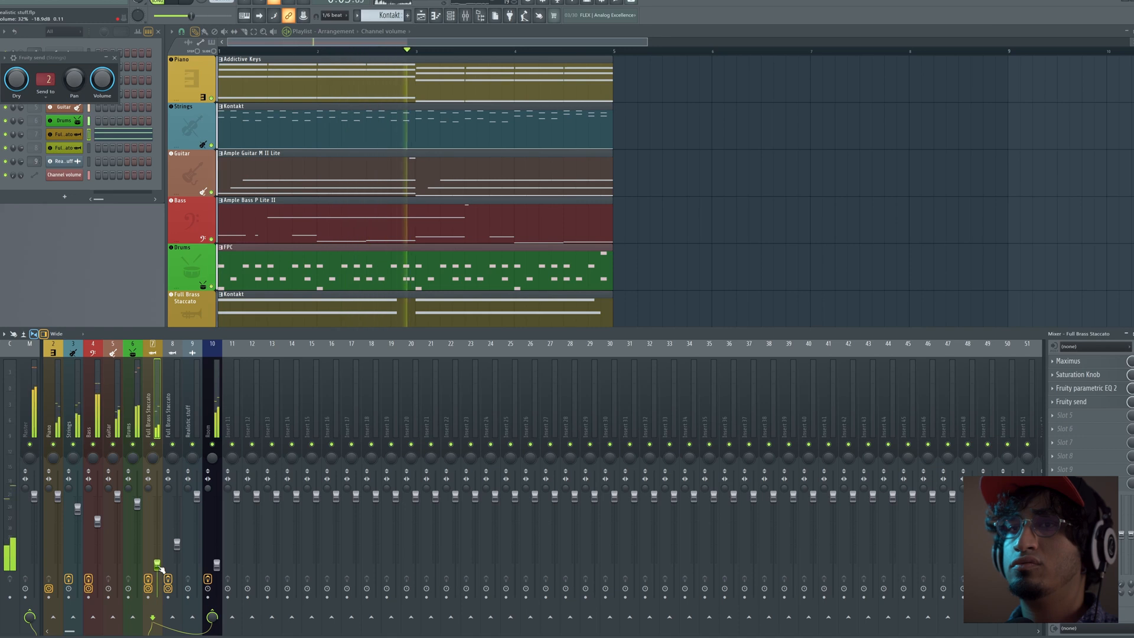
Compare the arrangement with the soloed Realistic stuff reference track, then replay it with the FLEX Full Brass Staccato track muted.
{"action": "left_click", "coordinate": [764, 313]}
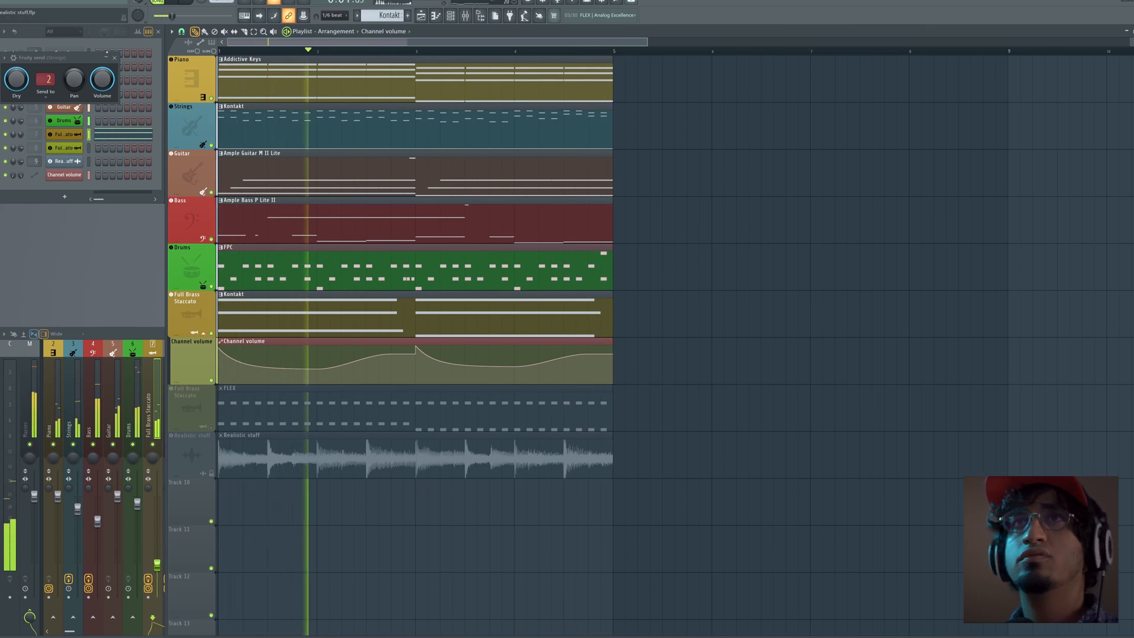
{"action": "key", "text": "F9"}
{"action": "left_click", "coordinate": [184, 281]}
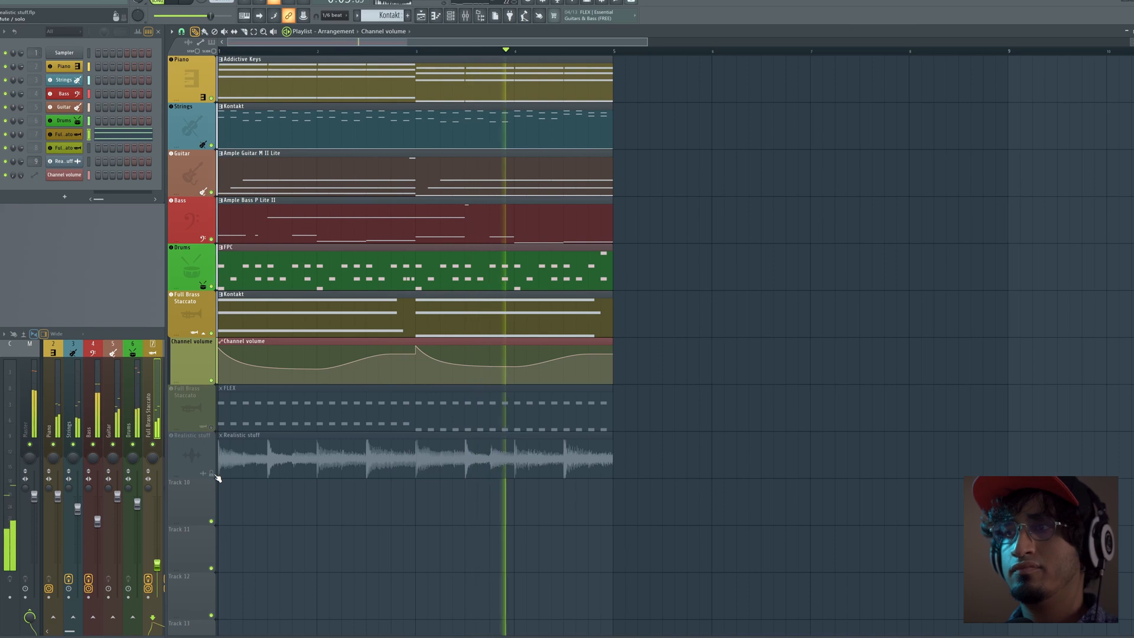
{"action": "key", "text": "space"}
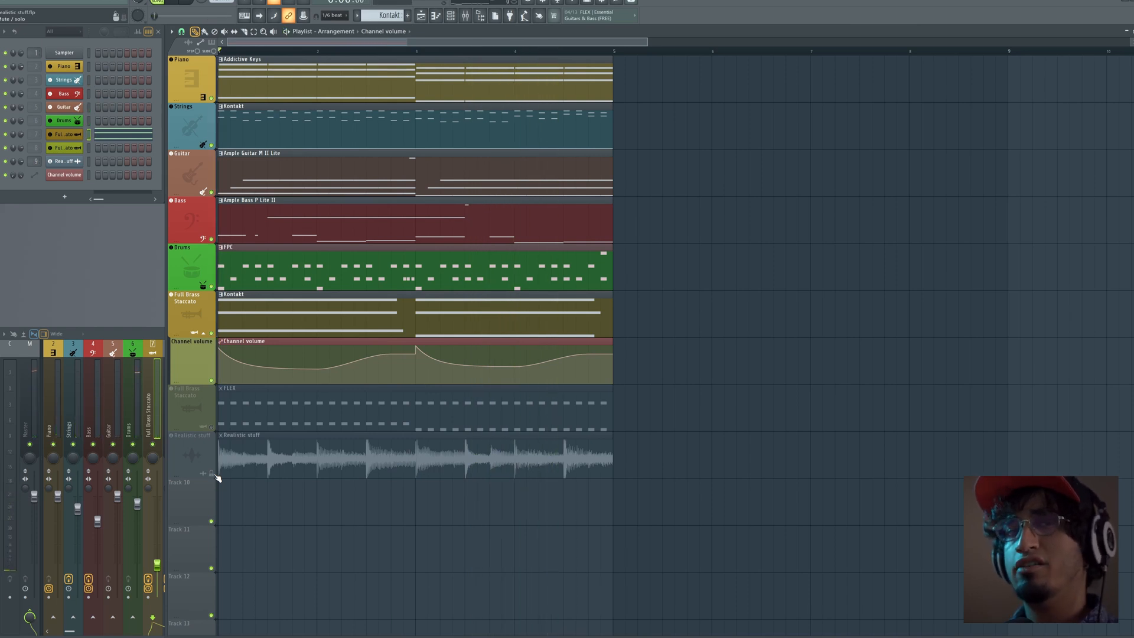
{"action": "left_click", "coordinate": [213, 474], "text": "ctrl"}
{"action": "key", "text": "space"}
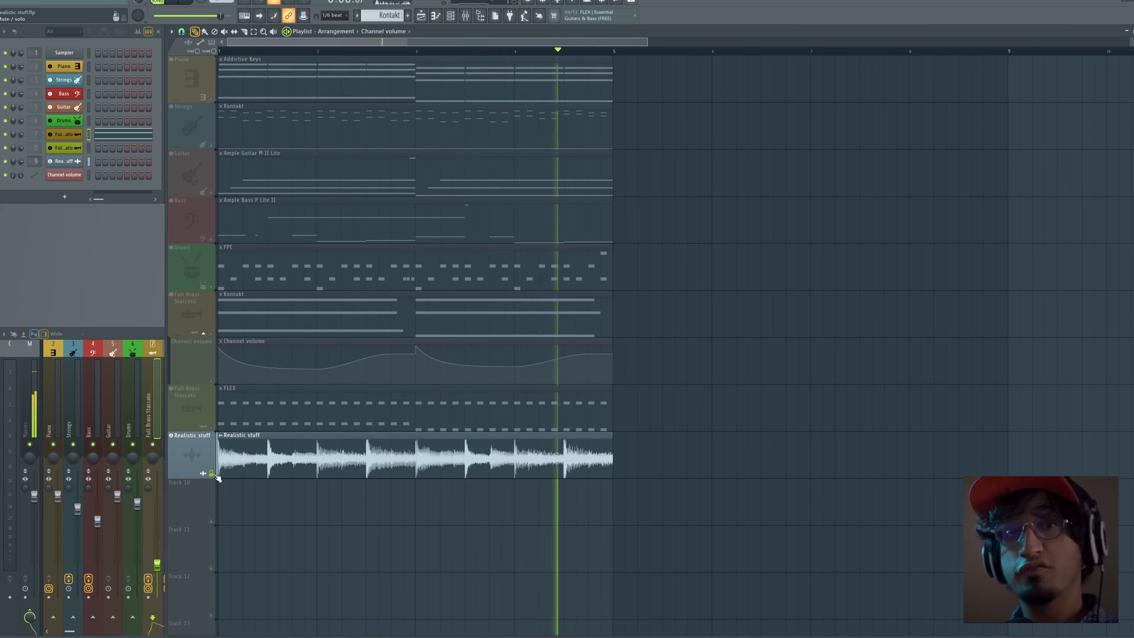
{"action": "right_click", "coordinate": [214, 474]}
{"action": "left_click", "coordinate": [214, 474]}
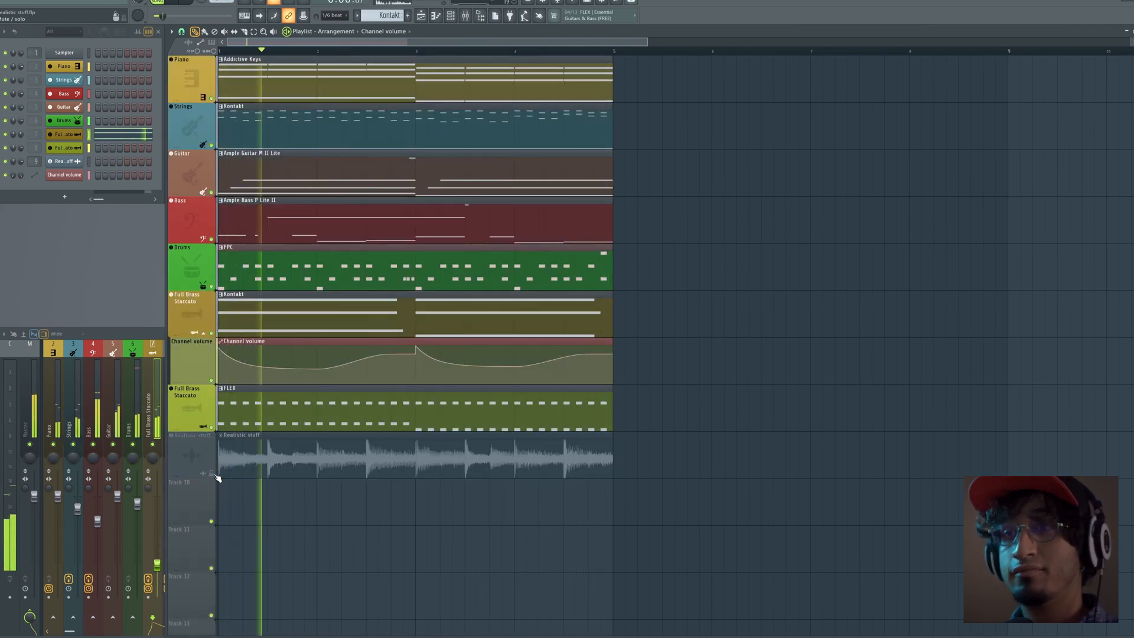
{"action": "left_click", "coordinate": [171, 388]}
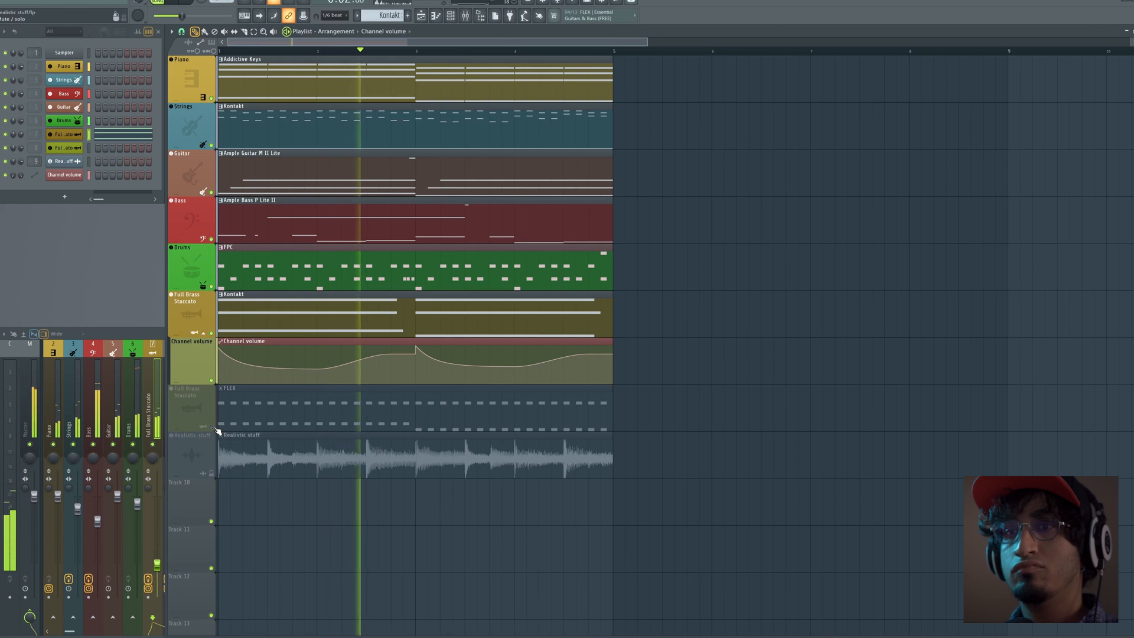
{"action": "left_click", "coordinate": [158, 427]}
{"action": "key", "text": "space"}
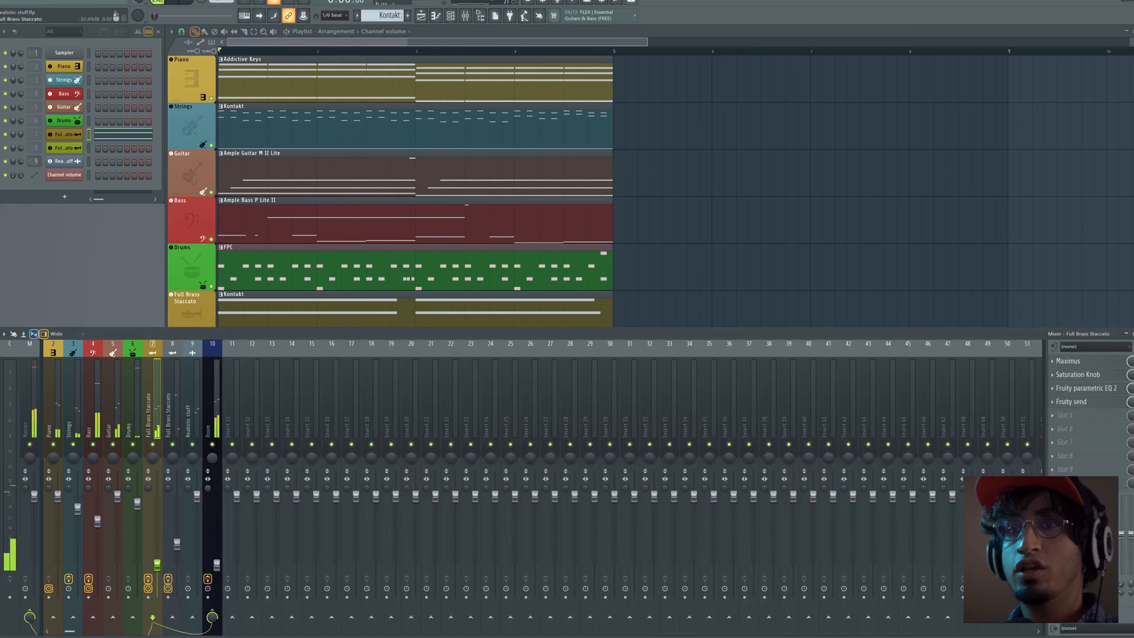
Unmute the FLEX Full Brass Staccato track and route mixer track 8 to the Room track during playback.
{"action": "left_click", "coordinate": [203, 286]}
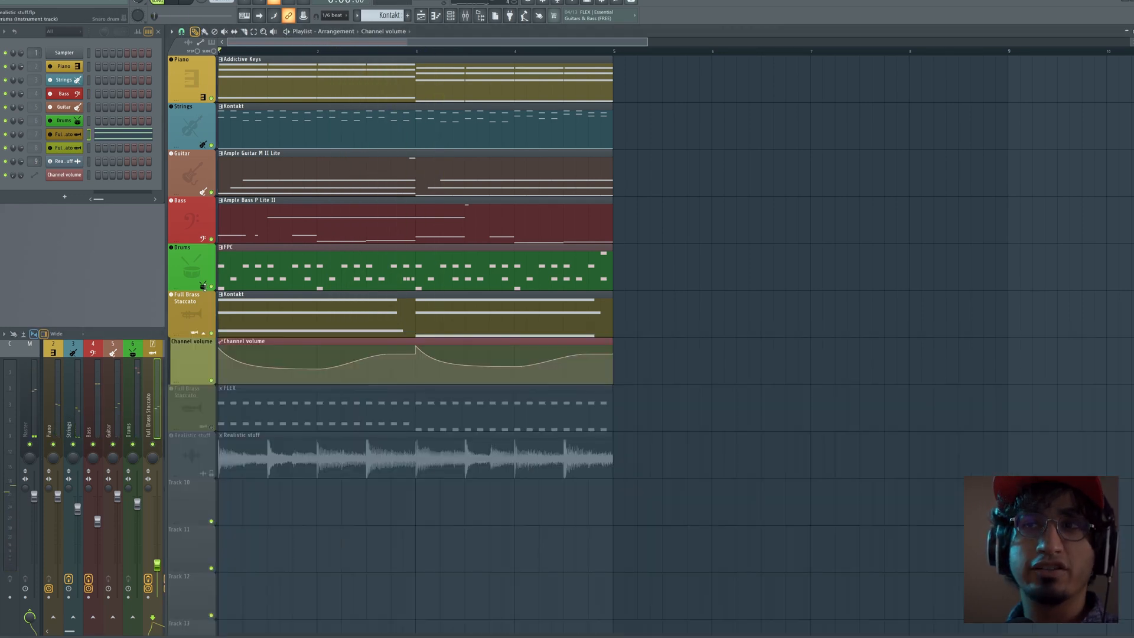
{"action": "left_click", "coordinate": [212, 429]}
{"action": "left_click", "coordinate": [130, 335]}
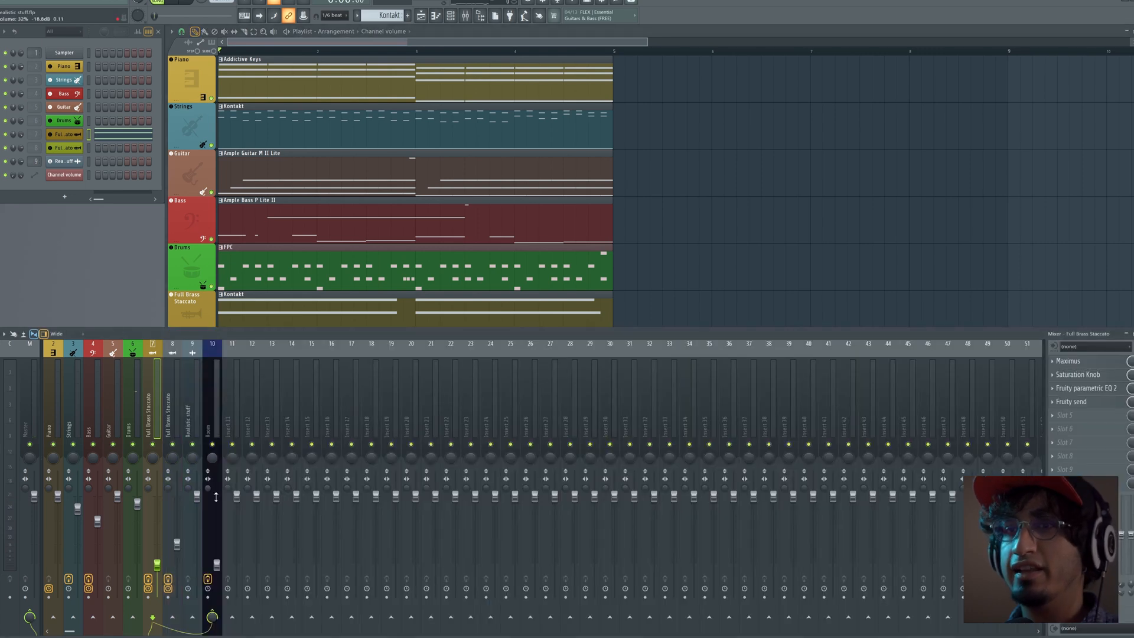
{"action": "left_click", "coordinate": [176, 478]}
{"action": "key", "text": "space"}
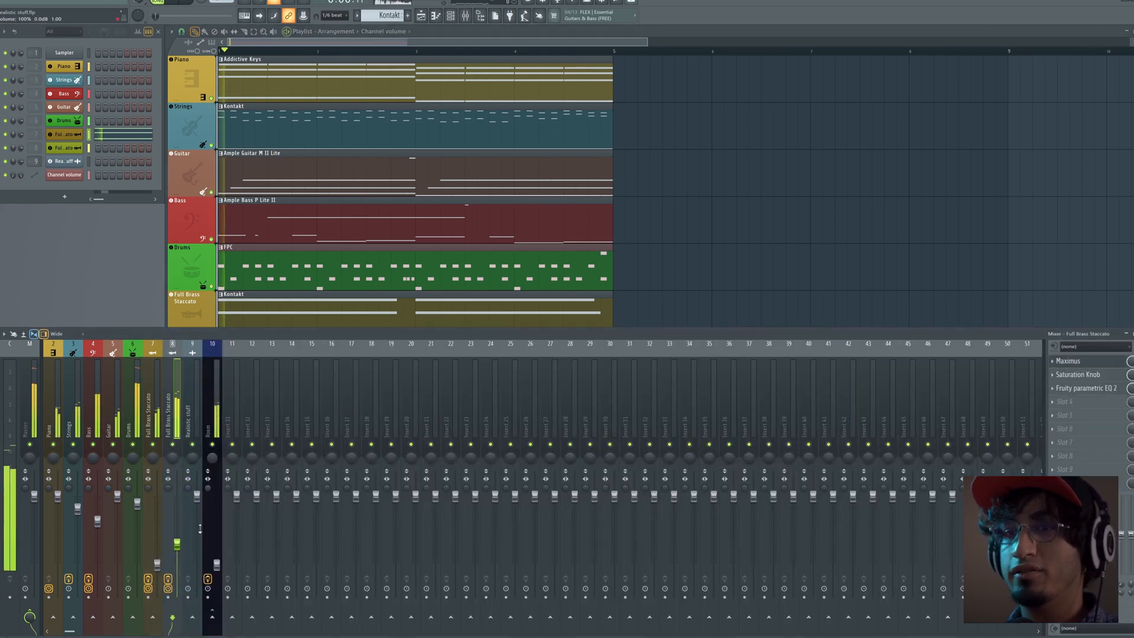
{"action": "left_click", "coordinate": [212, 617]}
{"action": "key", "text": "space"}
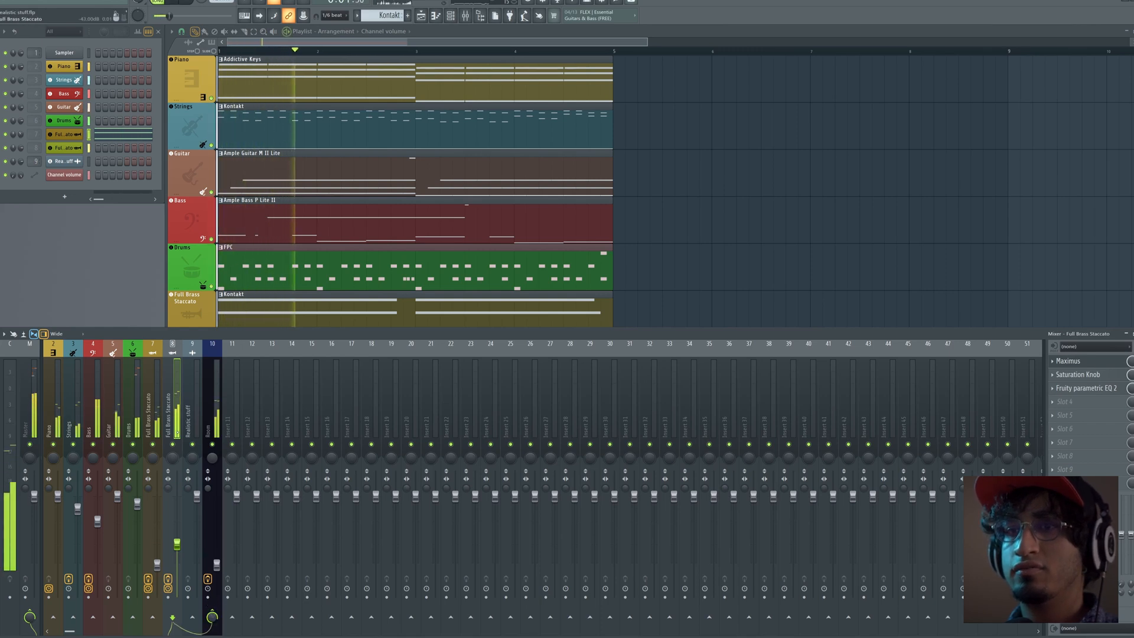
{"action": "key", "text": "space"}
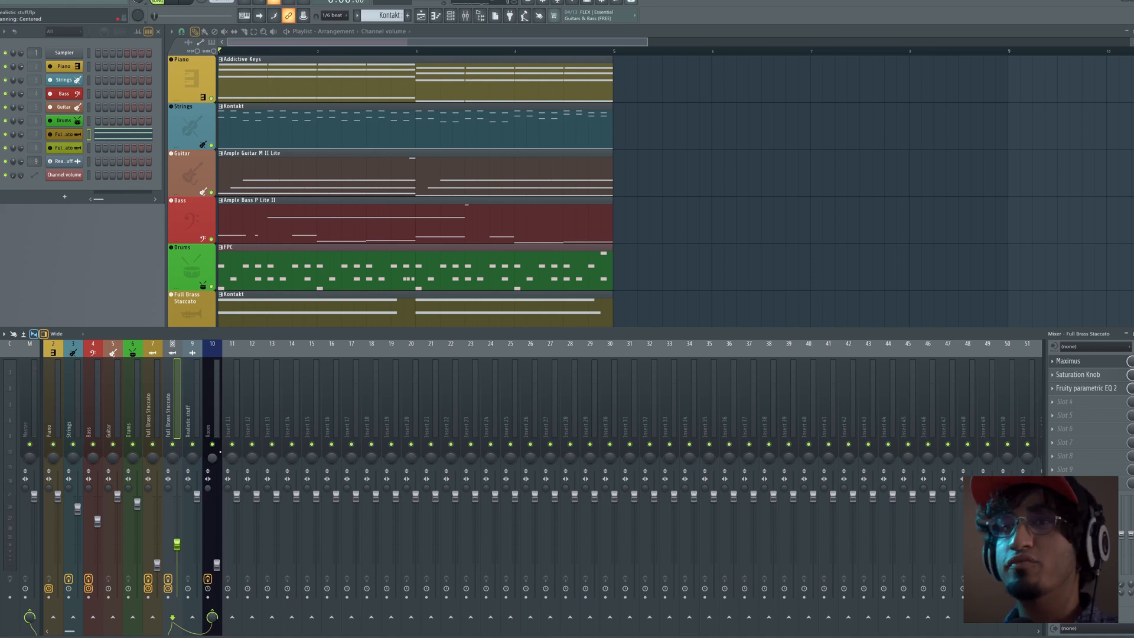
{"action": "key", "text": "space"}
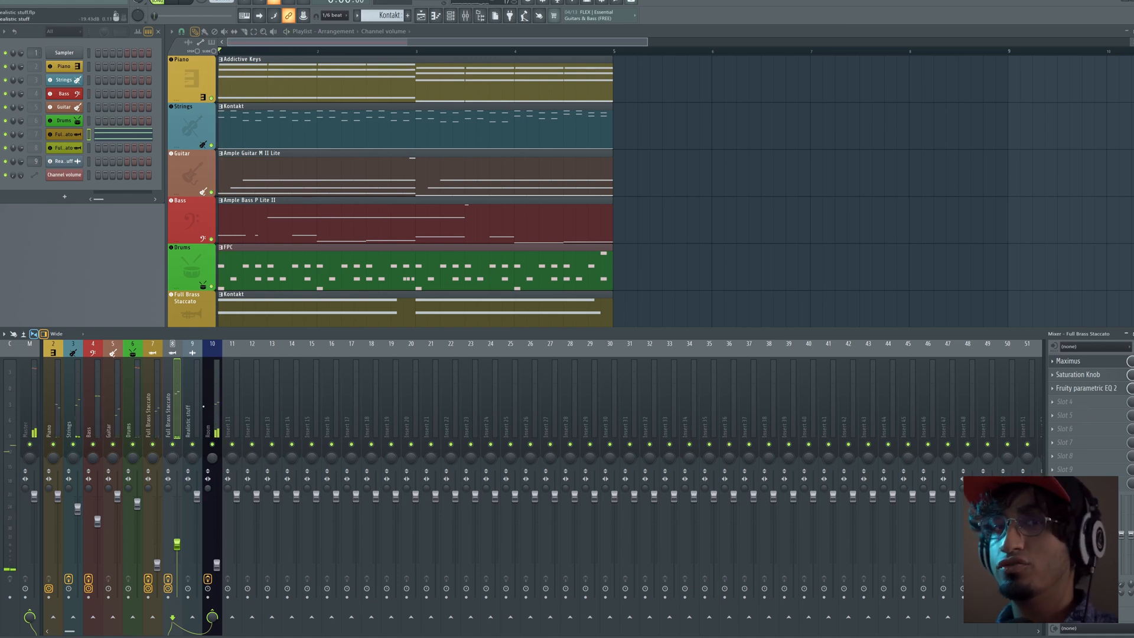
Copy the Fruity Send from mixer track 7 to mixer track 8, Full Brass Staccato.
{"action": "left_click", "coordinate": [155, 415]}
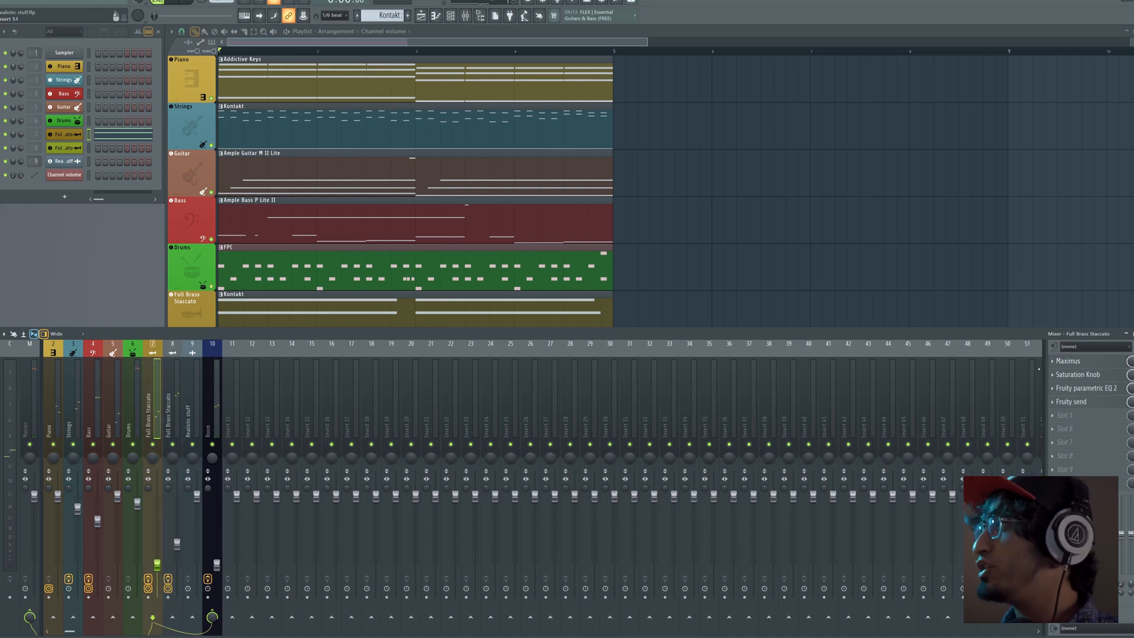
{"action": "left_click", "coordinate": [1057, 405]}
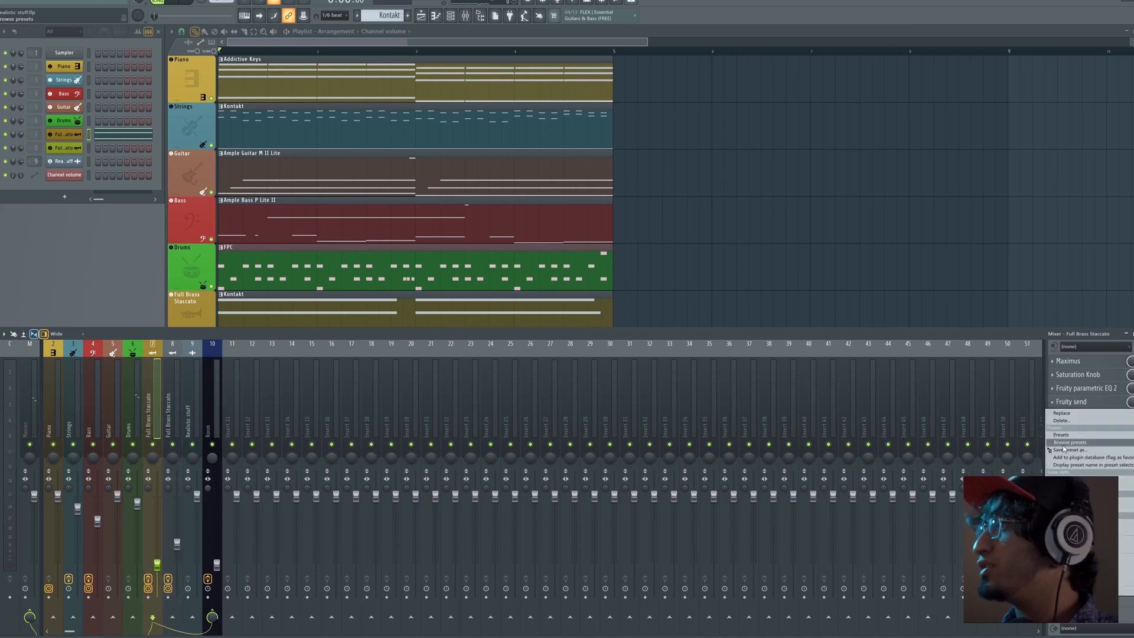
{"action": "left_click_drag", "start_coordinate": [1066, 451], "coordinate": [239, 409]}
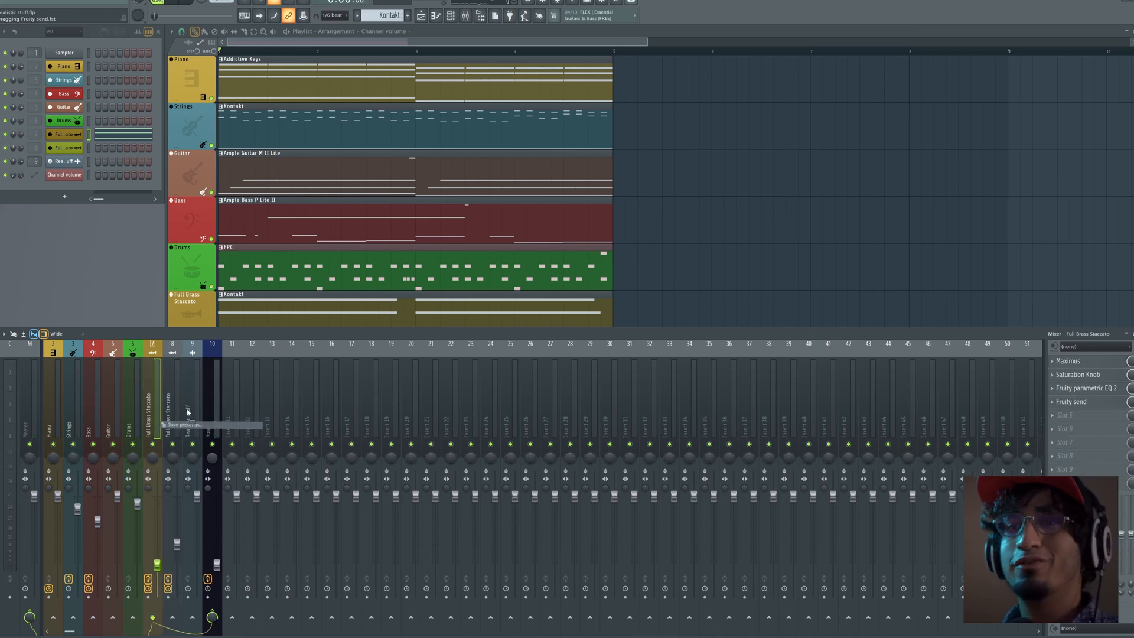
{"action": "left_click_drag", "start_coordinate": [175, 407], "coordinate": [177, 409]}
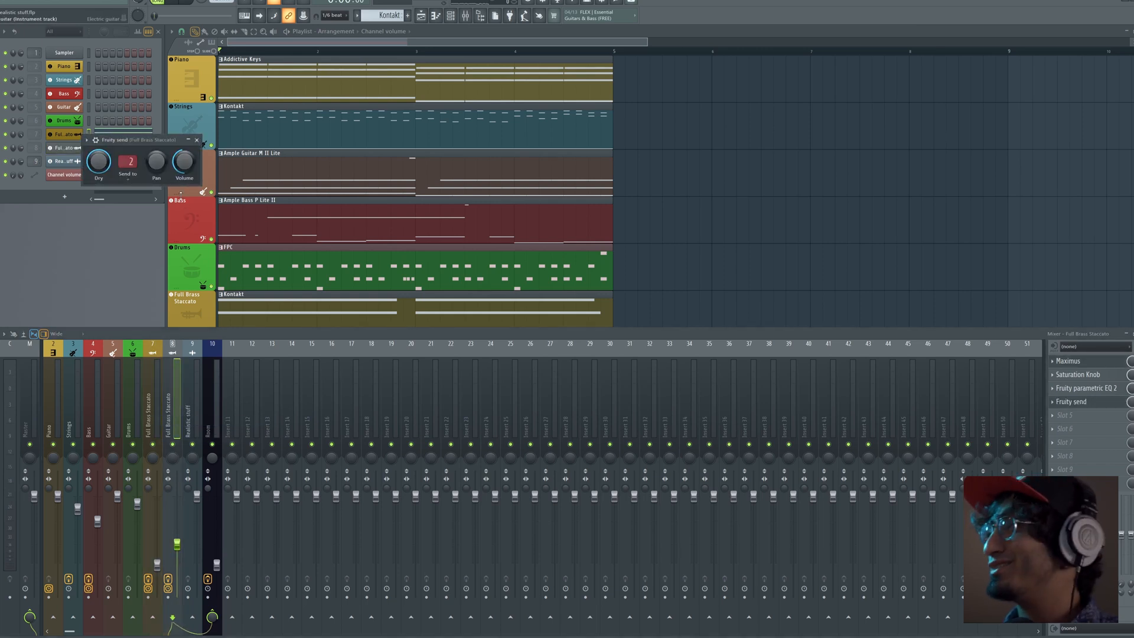
Lower mixer track 8's volume below 37% during playback and close the Fruity Send window.
{"action": "key", "text": "space"}
{"action": "left_click_drag", "start_coordinate": [177, 545], "coordinate": [177, 558]}
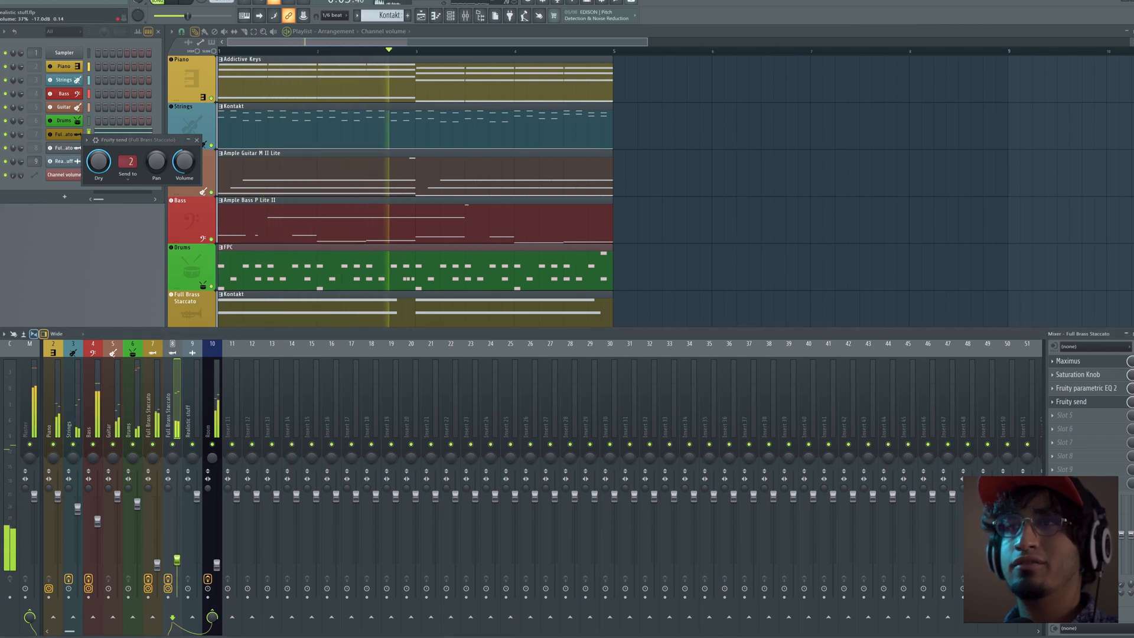
{"action": "left_click_drag", "start_coordinate": [177, 560], "coordinate": [177, 568]}
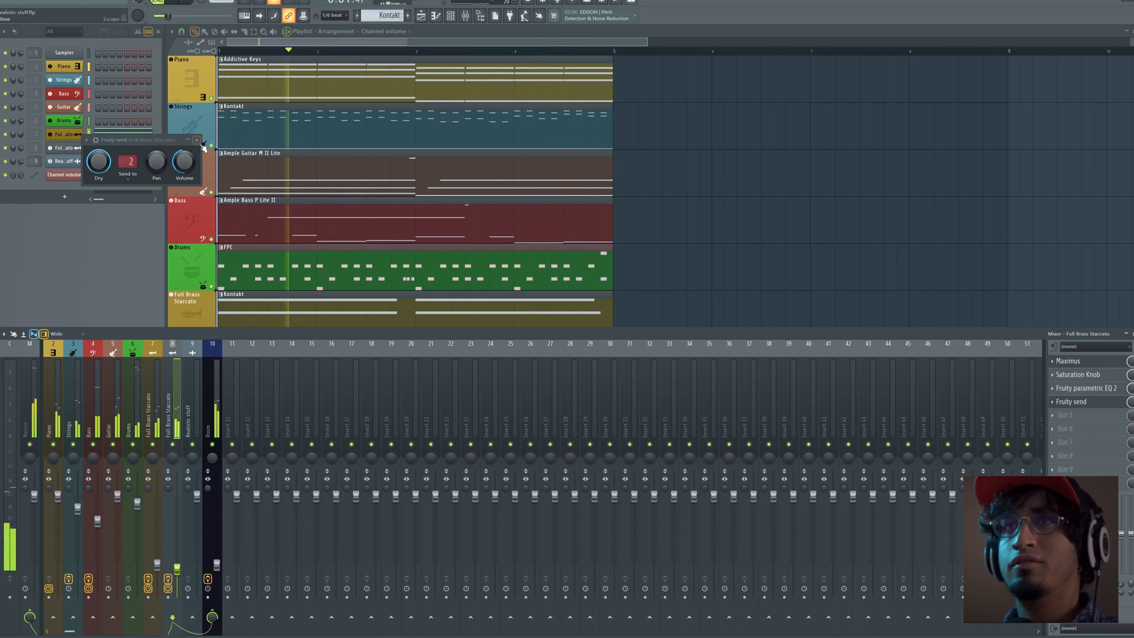
{"action": "left_click", "coordinate": [198, 141]}
Listen to the arrangement with both Full Brass Staccato tracks muted, compare it with the soloed Realistic stuff reference, and restore the tracks.
{"action": "right_click", "coordinate": [668, 250]}
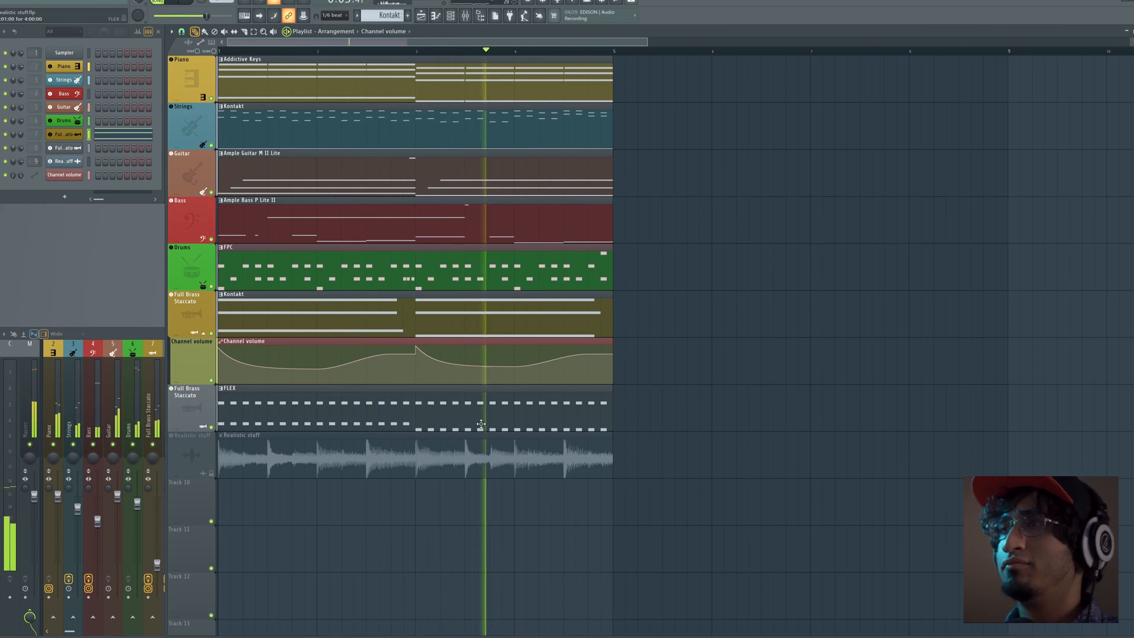
{"action": "left_click", "coordinate": [212, 426]}
{"action": "left_click", "coordinate": [203, 333]}
{"action": "left_click", "coordinate": [204, 333]}
{"action": "key", "text": "space"}
{"action": "left_click", "coordinate": [210, 334]}
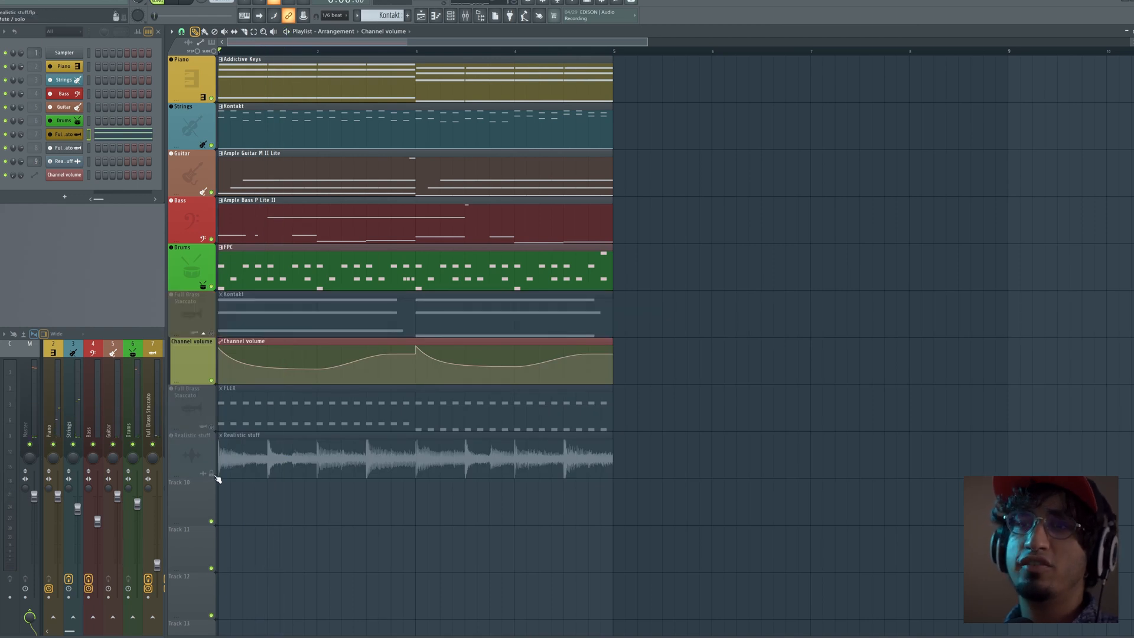
{"action": "key", "text": "space"}
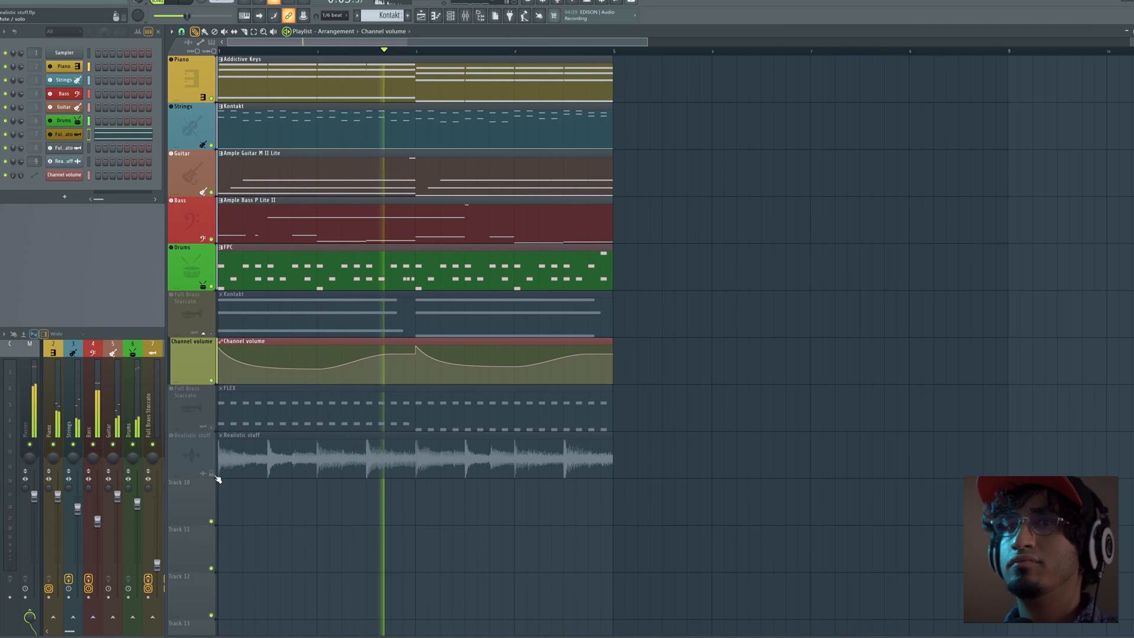
{"action": "right_click", "coordinate": [211, 473]}
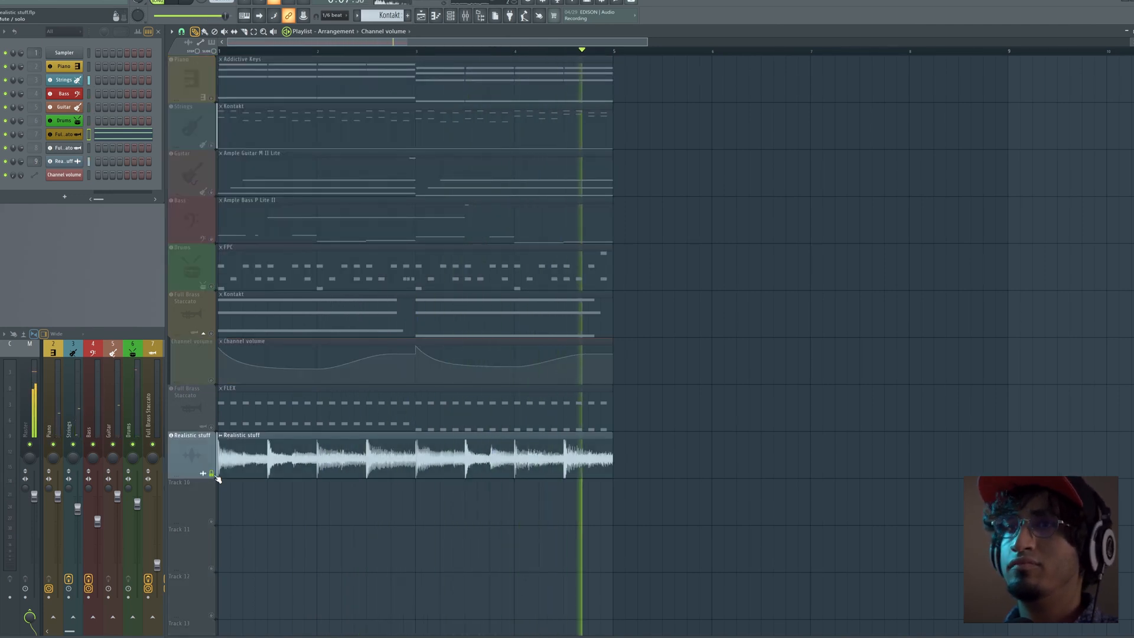
{"action": "right_click", "coordinate": [213, 475]}
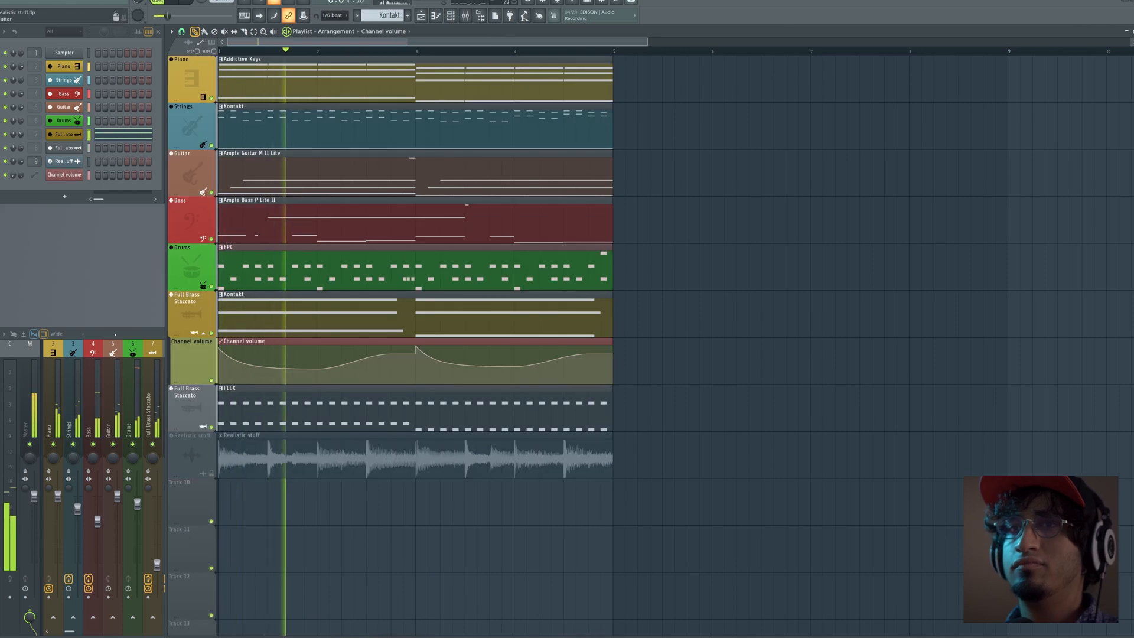
Mute both Full Brass Staccato tracks in the mixer, replay the arrangement, and select the Bass mixer track.
{"action": "key", "text": "F9"}
{"action": "key", "text": "space"}
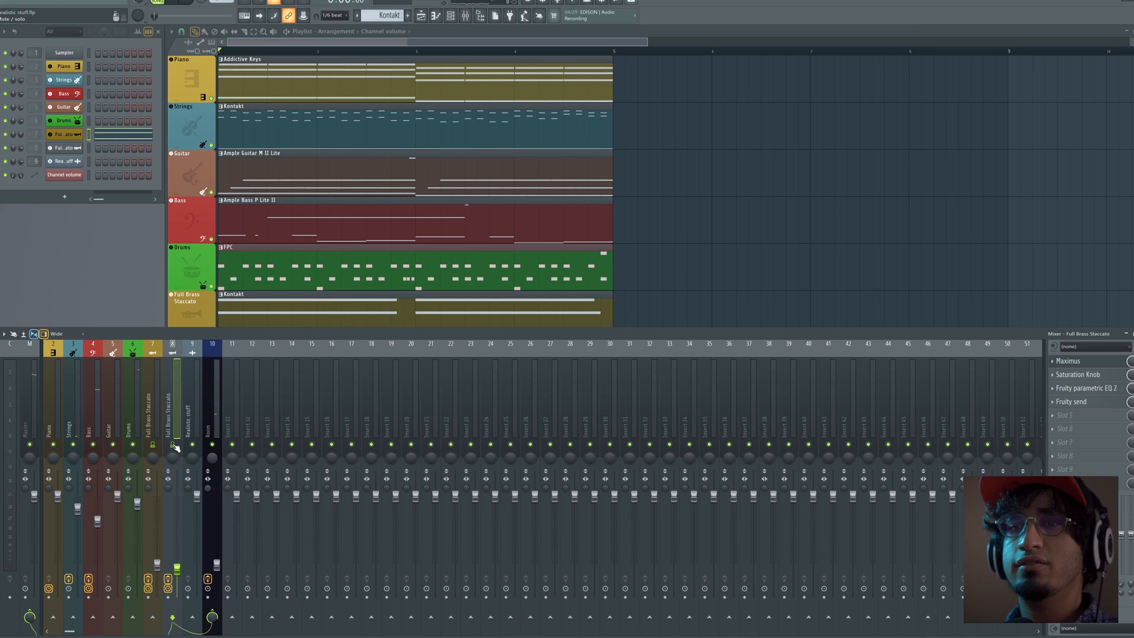
{"action": "key", "text": "space"}
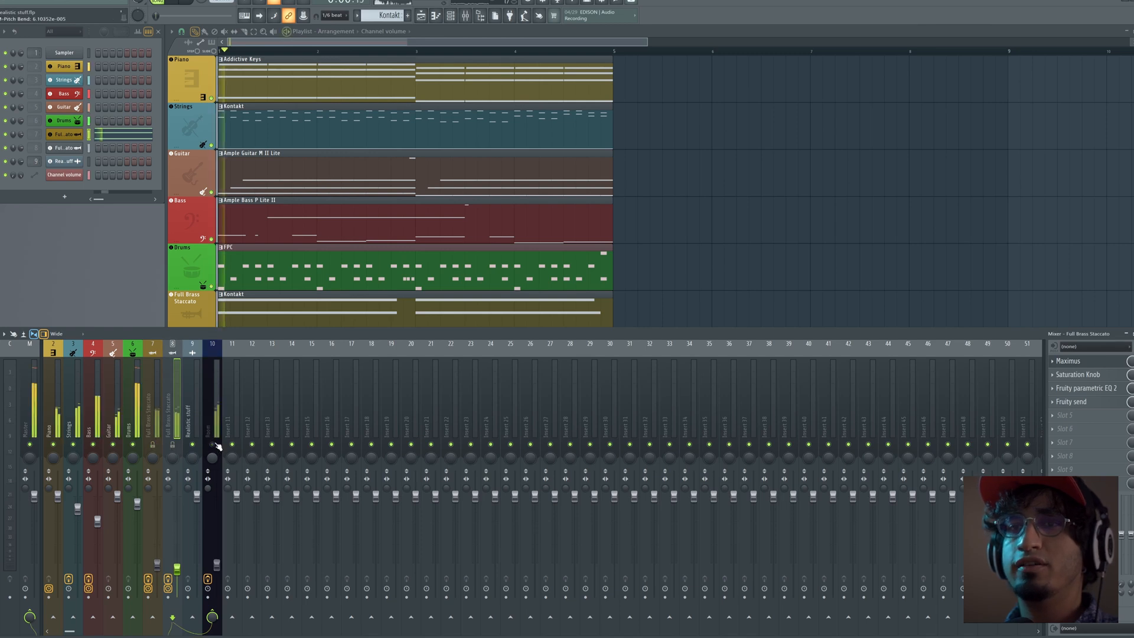
{"action": "left_click", "coordinate": [195, 285]}
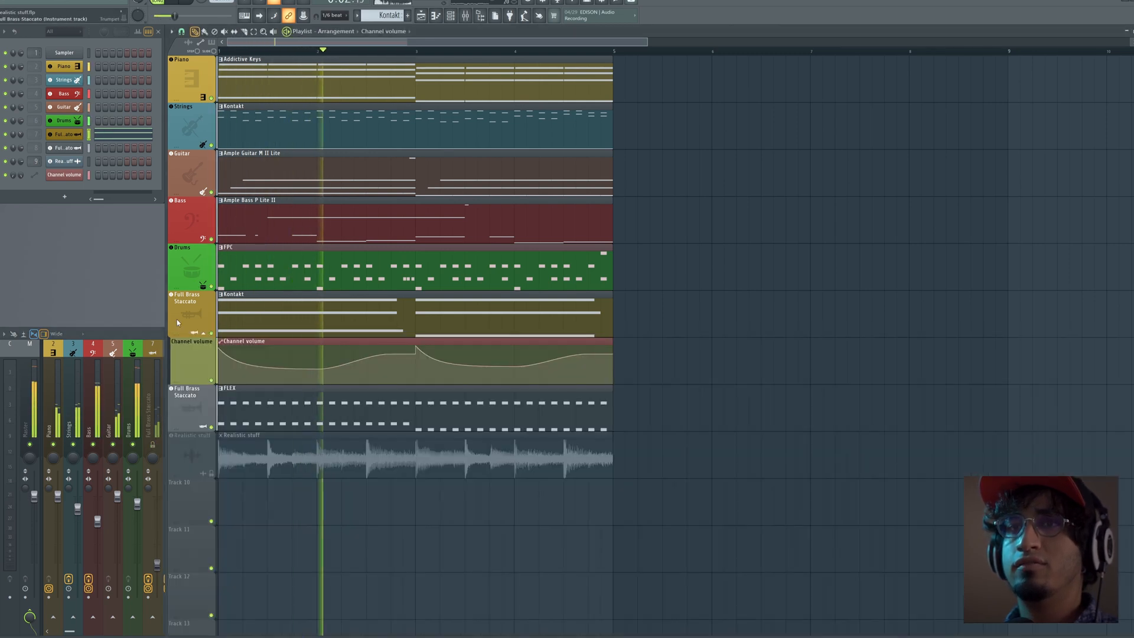
{"action": "left_click", "coordinate": [96, 457]}
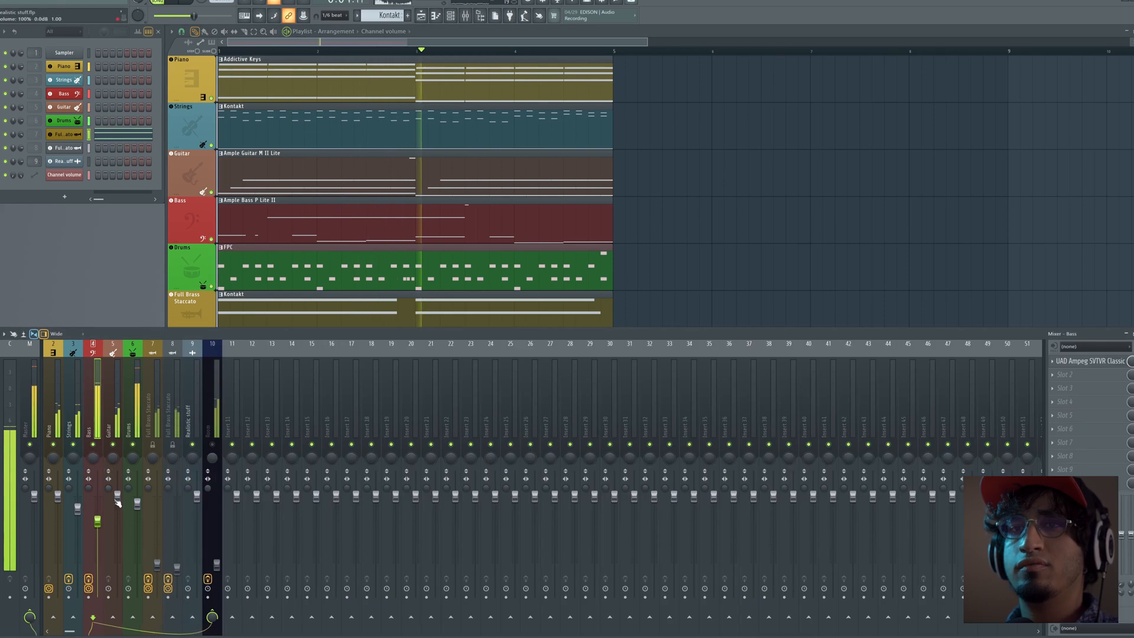
Compare the arrangement with the soloed Realistic stuff playlist track, open that sample's channel settings, and restore the other tracks.
{"action": "left_click", "coordinate": [194, 308]}
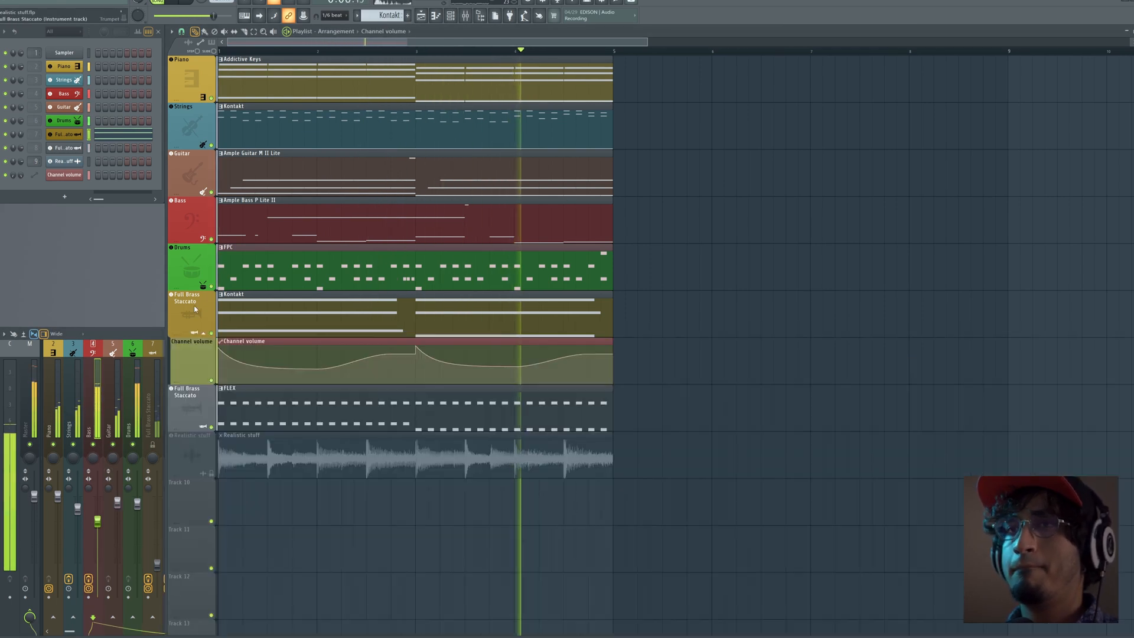
{"action": "right_click", "coordinate": [213, 474]}
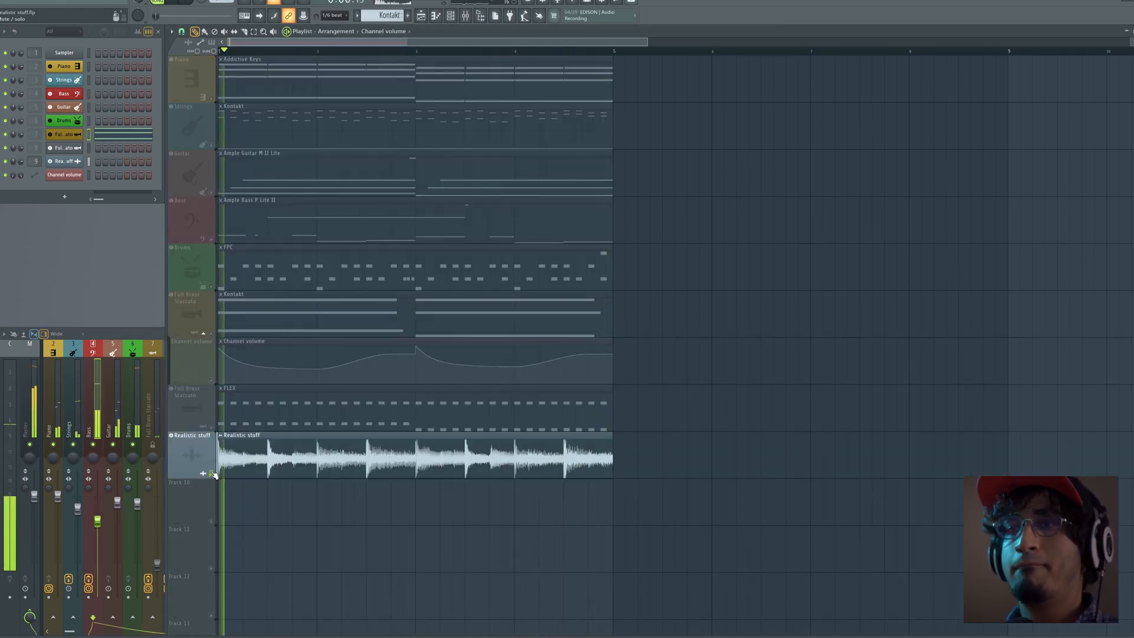
{"action": "double_click", "coordinate": [240, 464]}
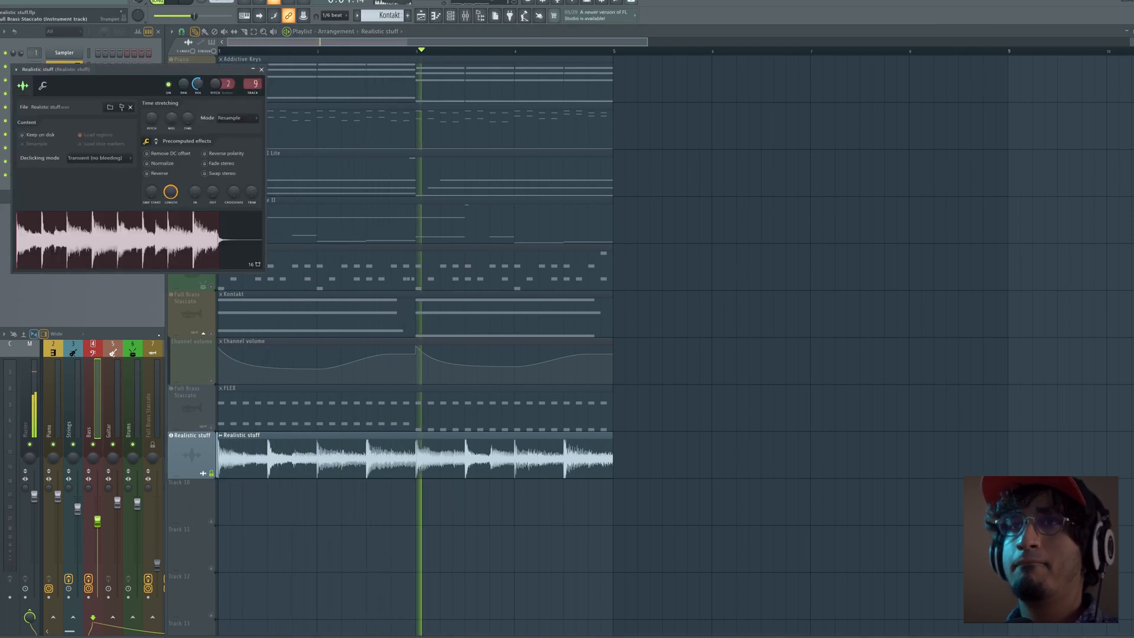
{"action": "left_click", "coordinate": [153, 338]}
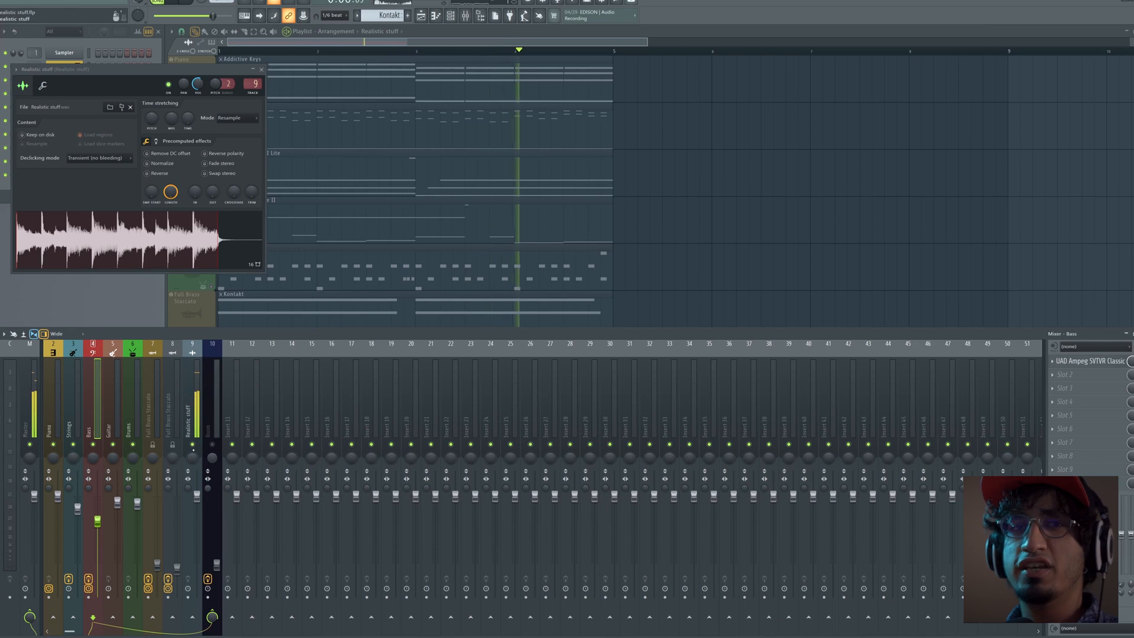
{"action": "key", "text": "space"}
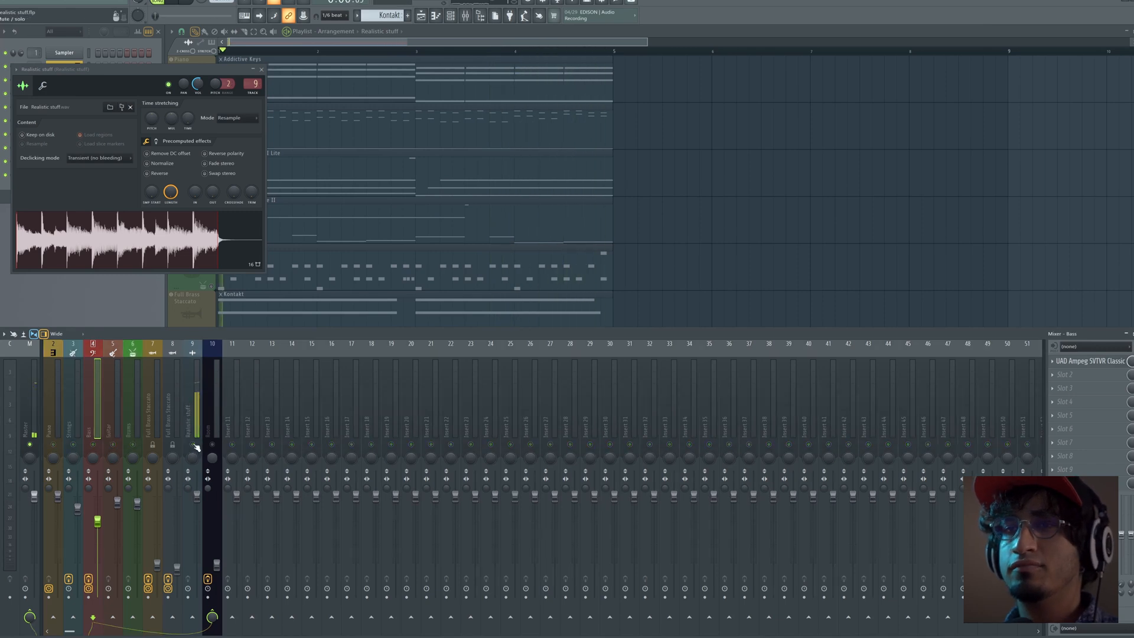
{"action": "left_click", "coordinate": [198, 314]}
{"action": "right_click", "coordinate": [211, 474]}
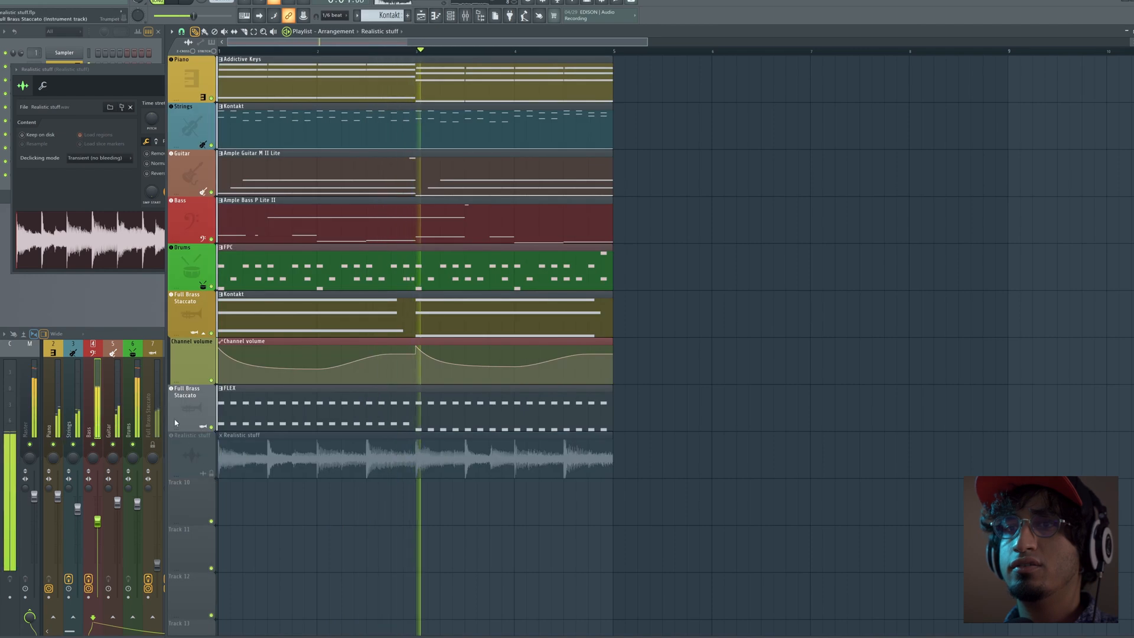
Enable the Realistic stuff playlist track, compare it with the arrangement by toggling its mixer solo, and select the Drums mixer track.
{"action": "left_click", "coordinate": [212, 474]}
{"action": "key", "text": "F9"}
{"action": "right_click", "coordinate": [193, 445]}
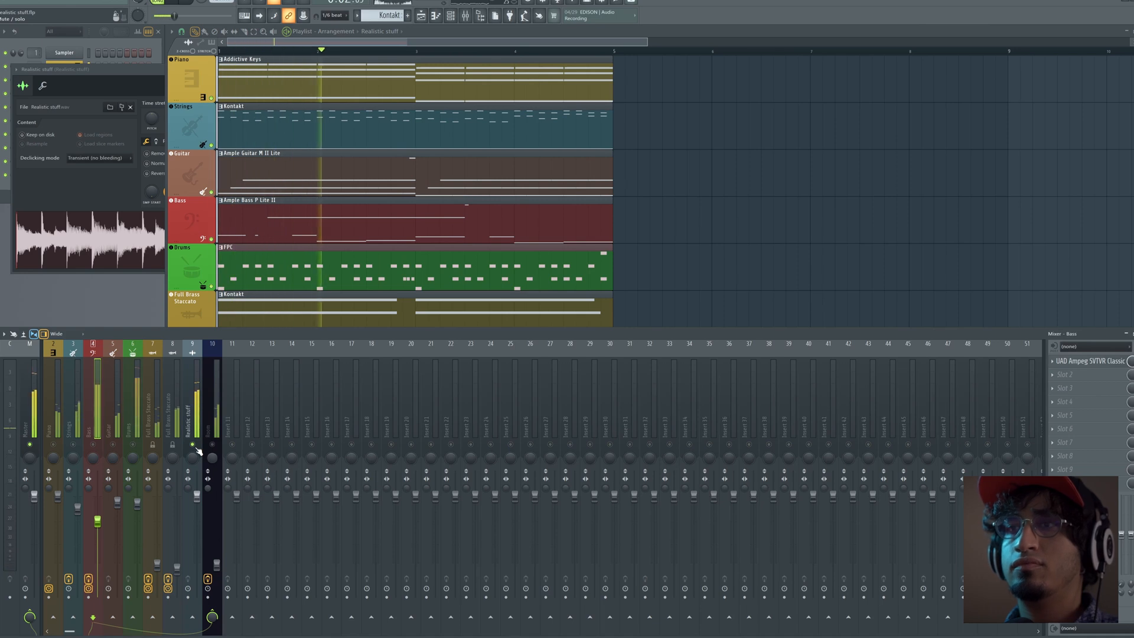
{"action": "right_click", "coordinate": [193, 445]}
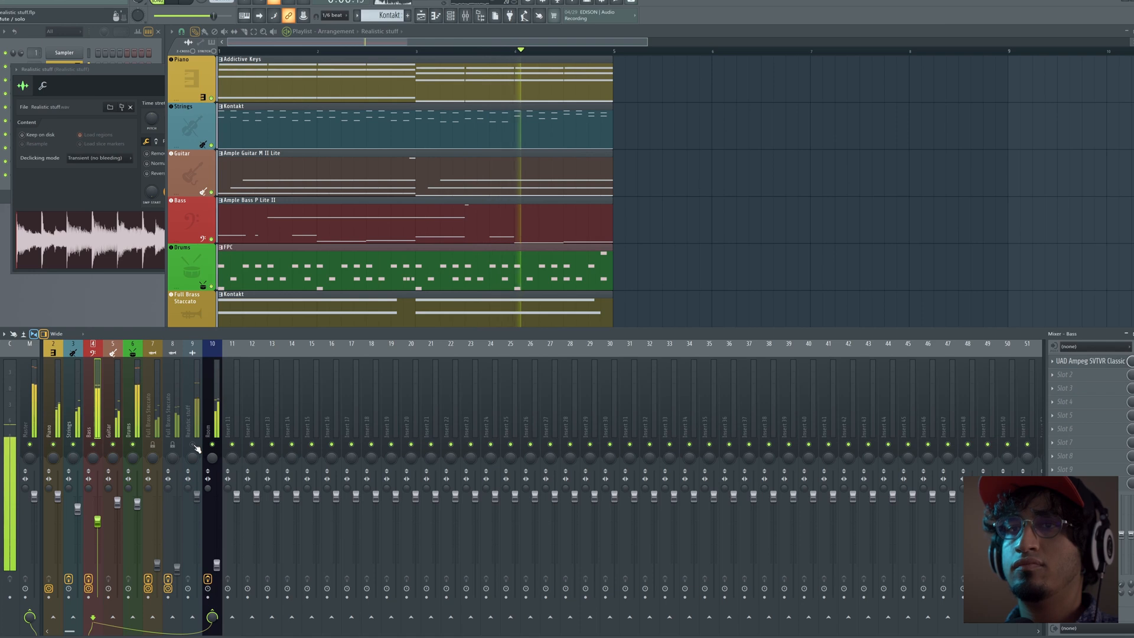
{"action": "right_click", "coordinate": [684, 273]}
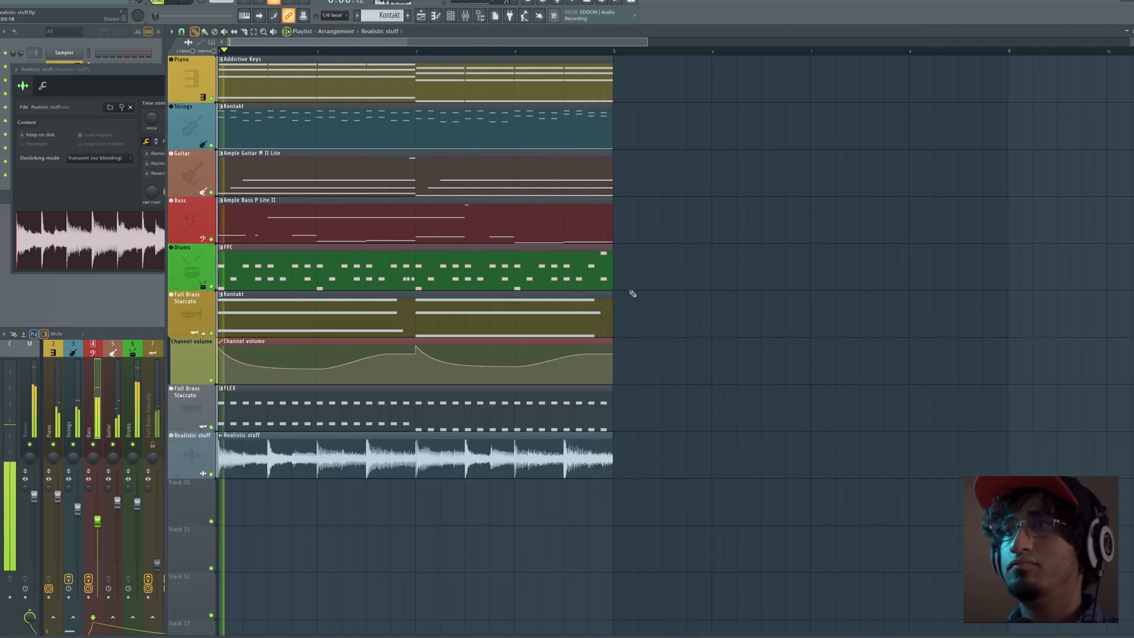
{"action": "left_click", "coordinate": [135, 421]}
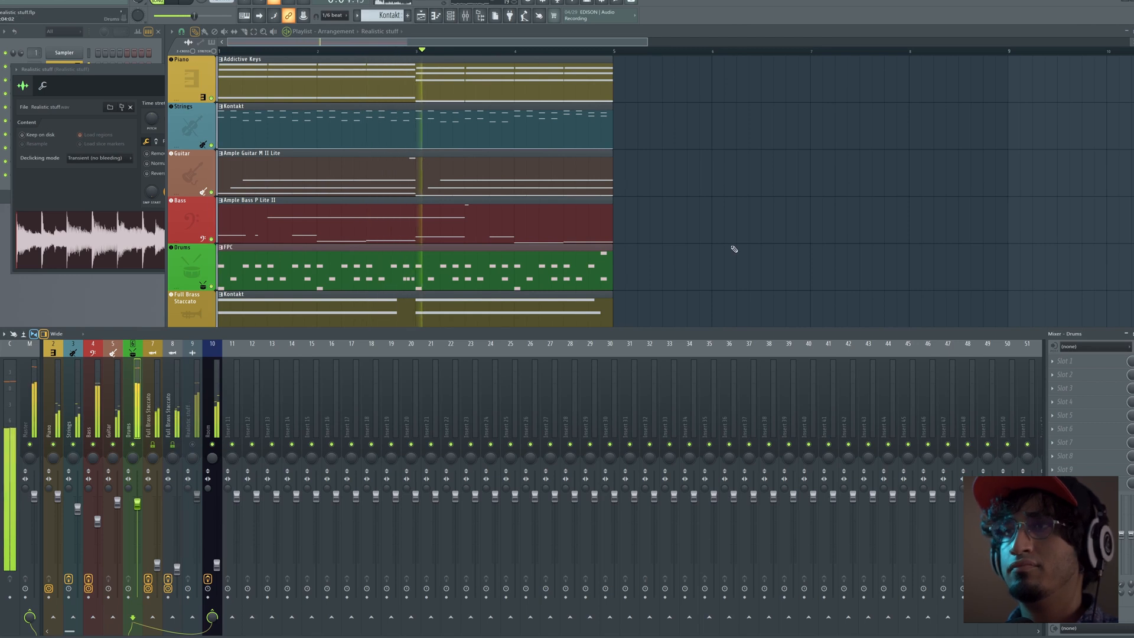
Compare the arrangement with the soloed Realistic stuff mixer track and unmute both Full Brass Staccato mixer tracks.
{"action": "right_click", "coordinate": [194, 444]}
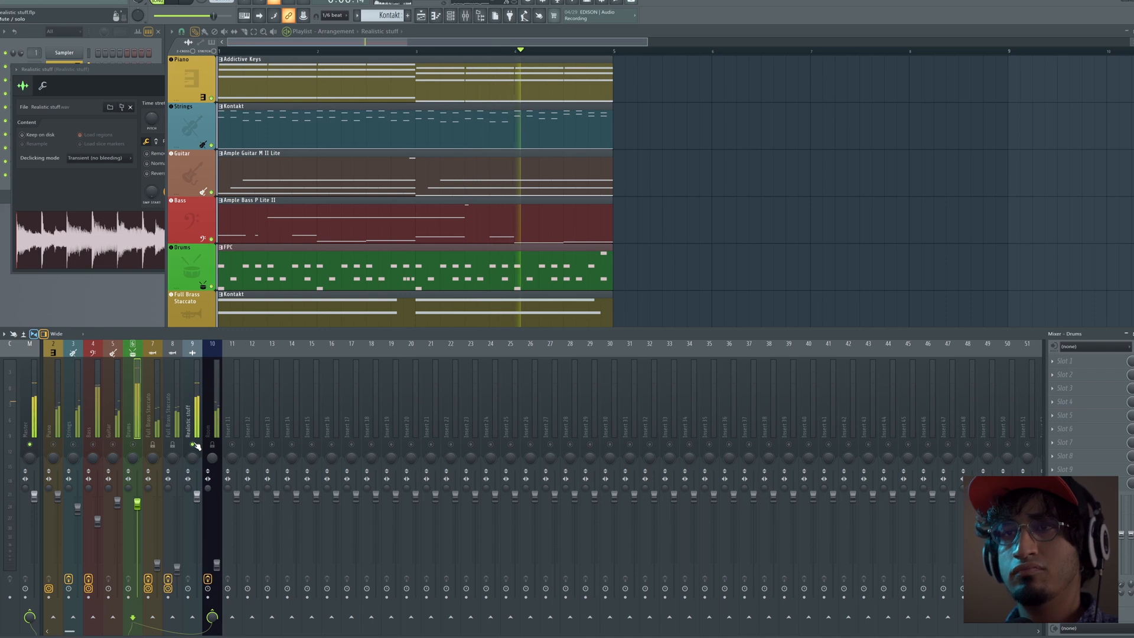
{"action": "right_click", "coordinate": [194, 444]}
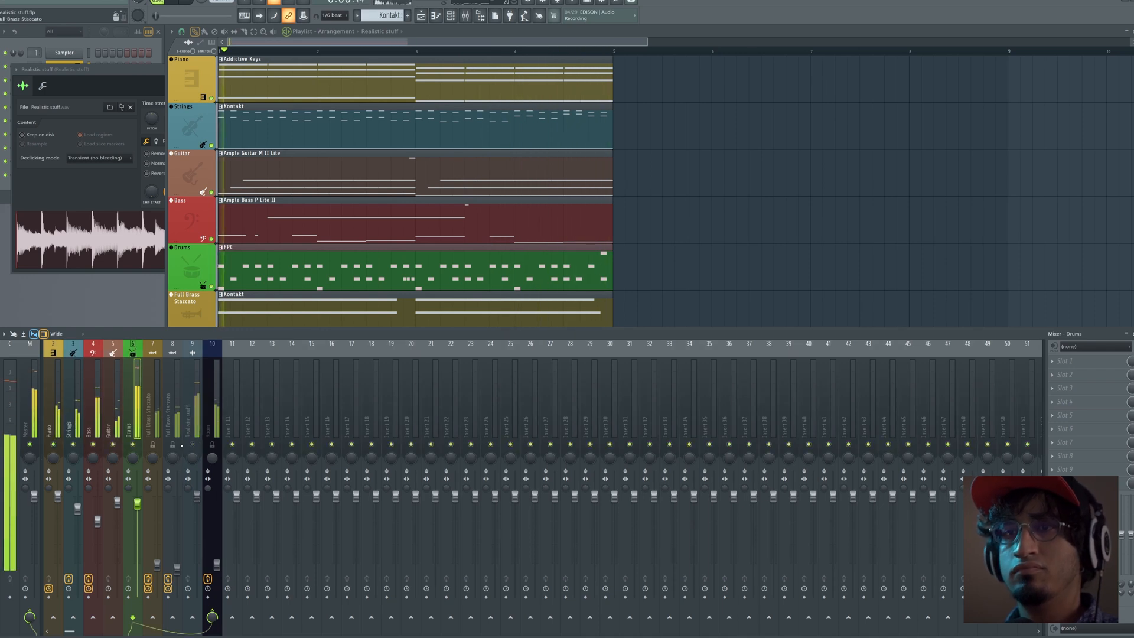
{"action": "left_click", "coordinate": [155, 445]}
{"action": "left_click", "coordinate": [155, 445]}
{"action": "left_click", "coordinate": [174, 445]}
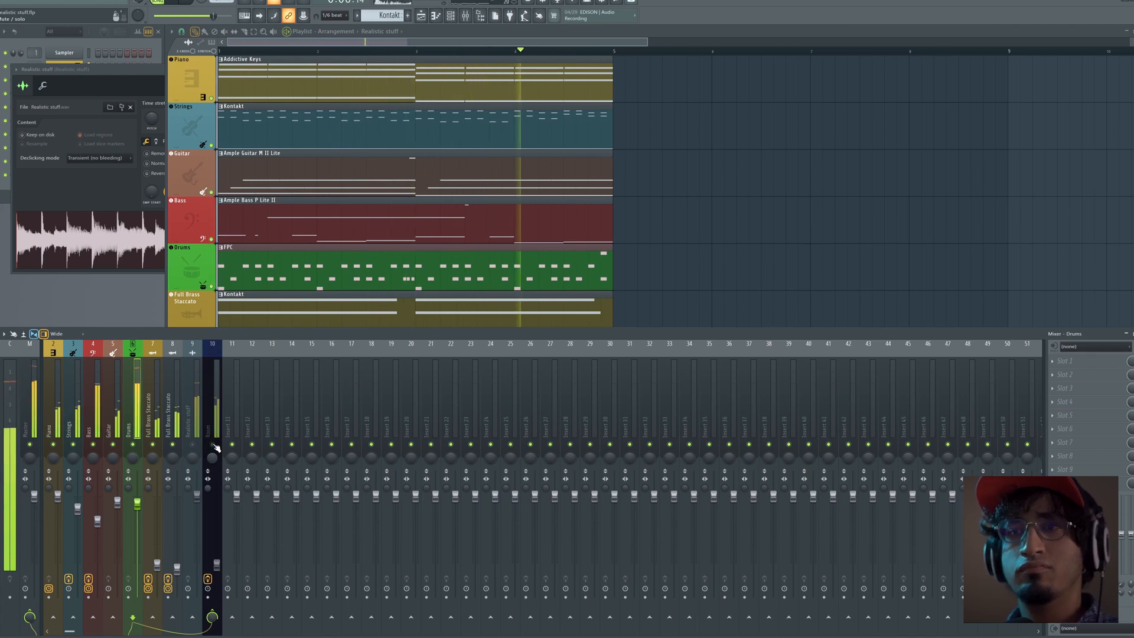
Replay the full arrangement and lower the Realistic stuff mixer track's volume to match it.
{"action": "left_click", "coordinate": [594, 294]}
{"action": "key", "text": "space"}
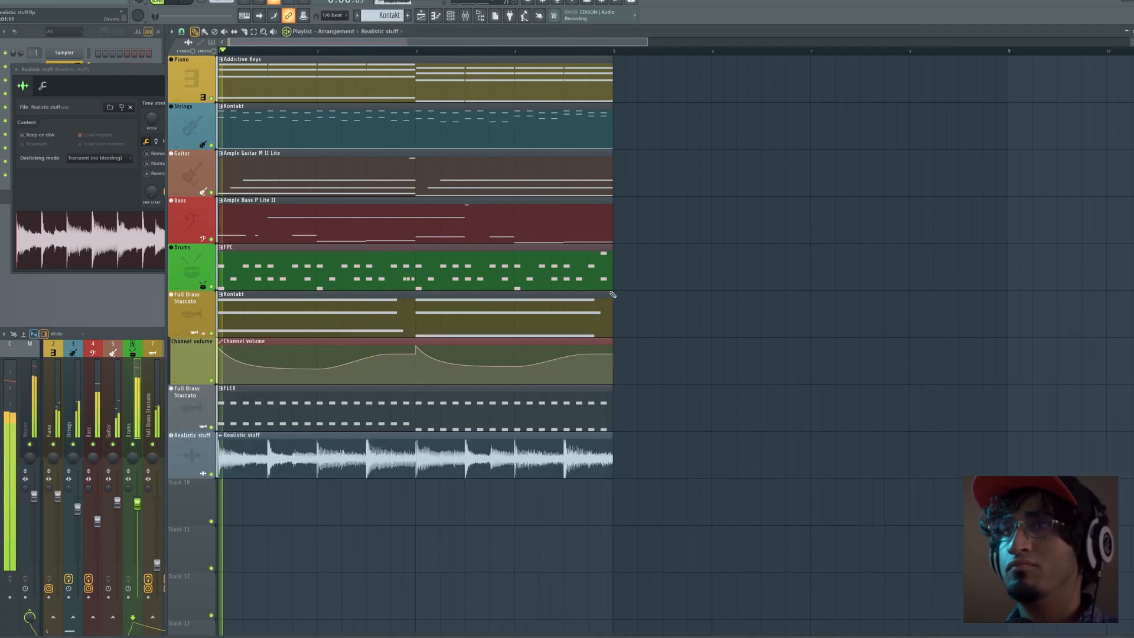
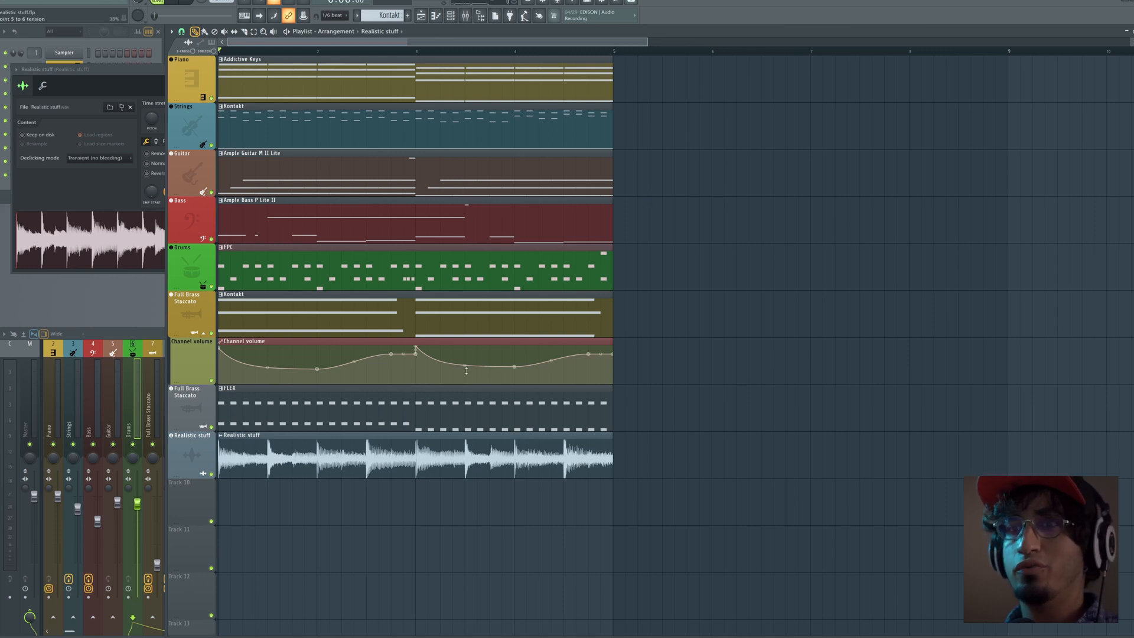
{"action": "key", "text": "space"}
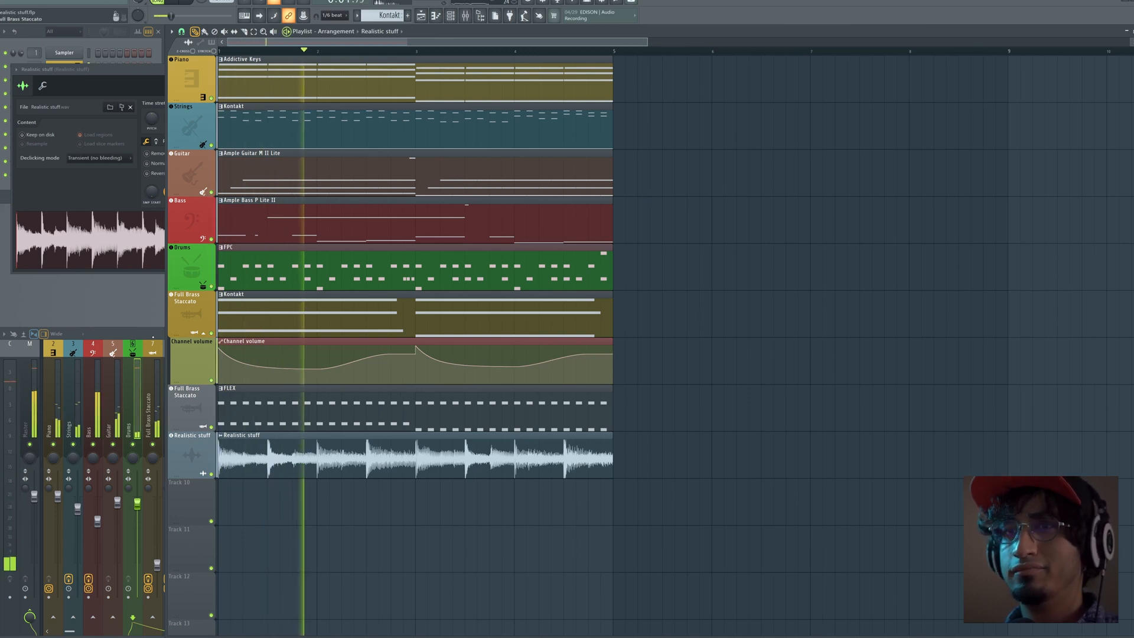
{"action": "key", "text": "F9"}
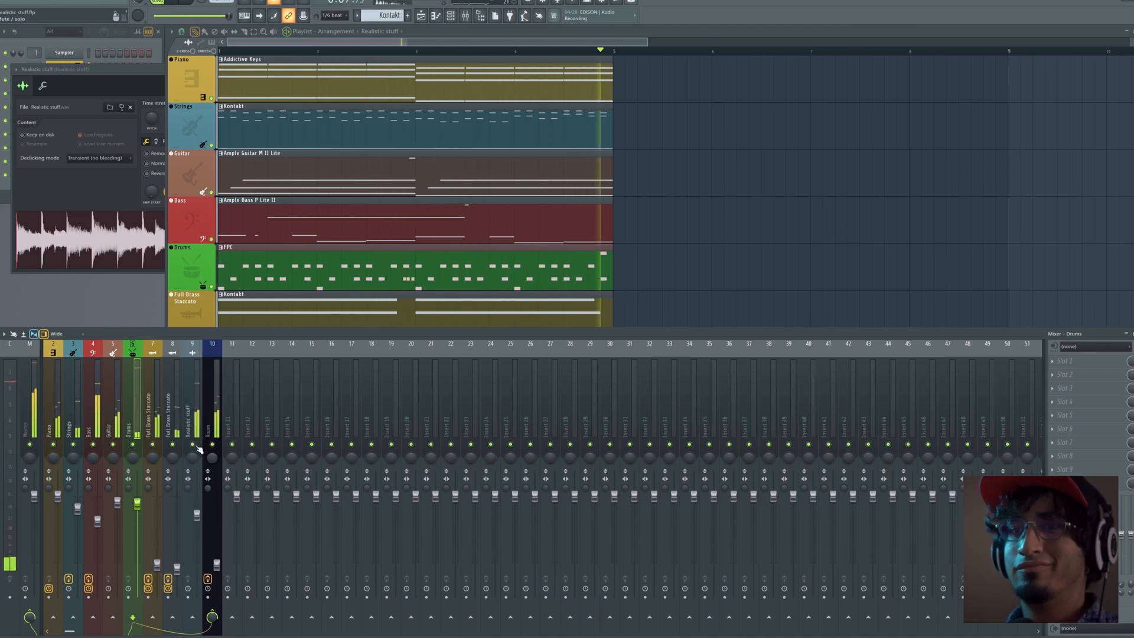
{"action": "left_click", "coordinate": [739, 312]}
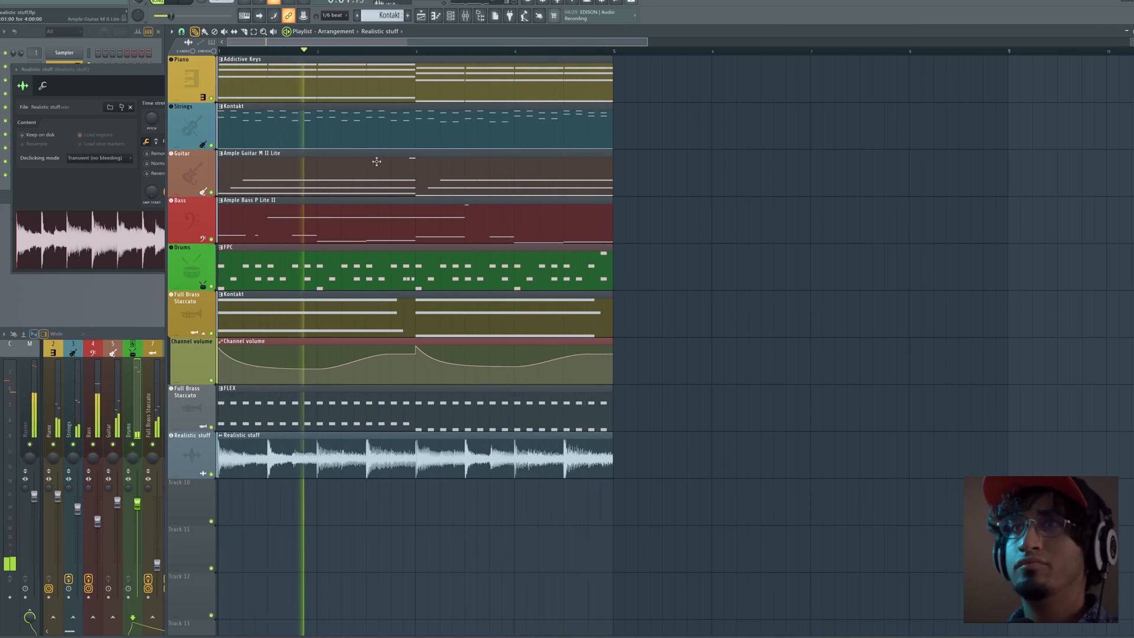
Duplicate all playlist clips except Realistic stuff so that the copies start at bar 5.
{"action": "scroll", "coordinate": [433, 55], "scroll_direction": "down", "scroll_amount": 3}
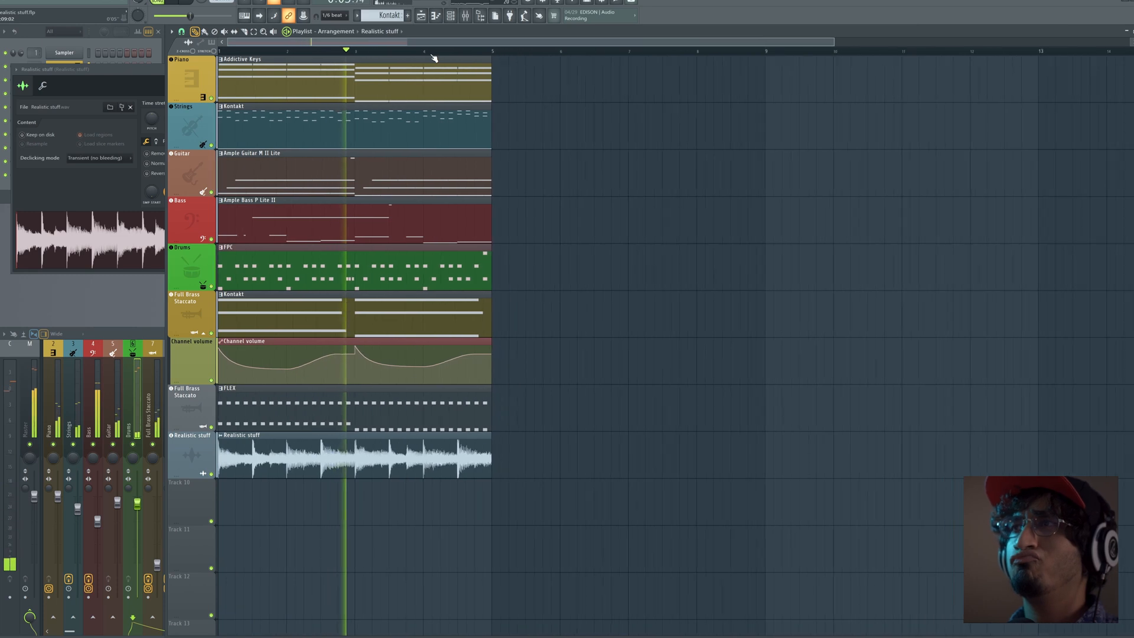
{"action": "left_click_drag", "start_coordinate": [548, 83], "coordinate": [271, 428]}
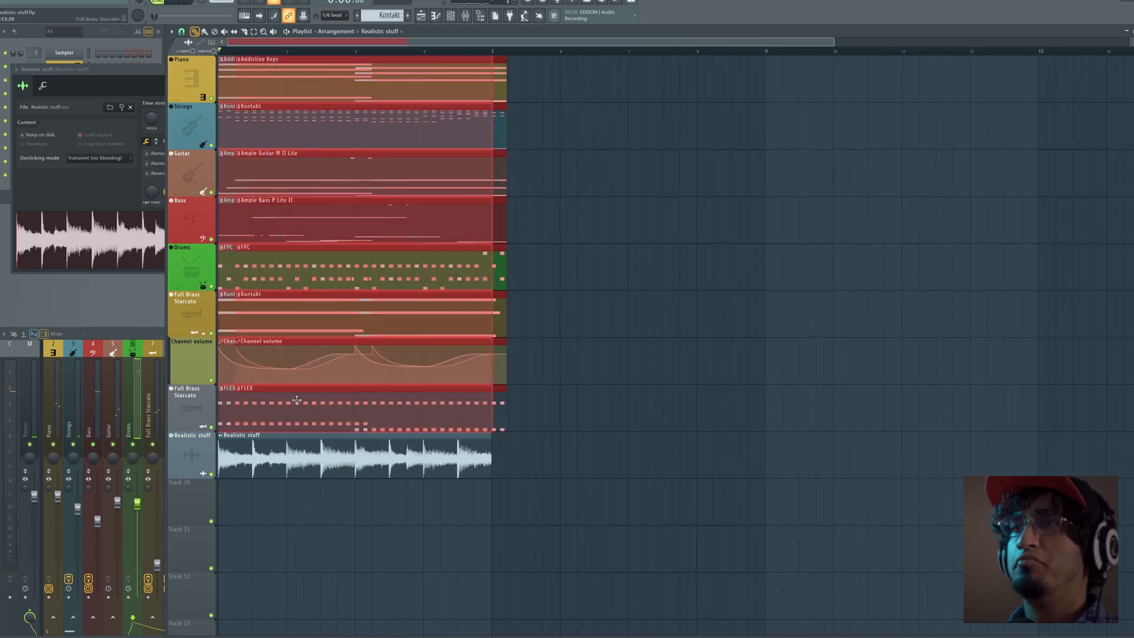
{"action": "key", "text": "ctrl+b"}
{"action": "left_click_drag", "start_coordinate": [530, 396], "coordinate": [522, 396]}
Delete the first-half Kontakt clip on the Full Brass Staccato track and restore the removed first-half FLEX clip.
{"action": "right_click", "coordinate": [427, 394]}
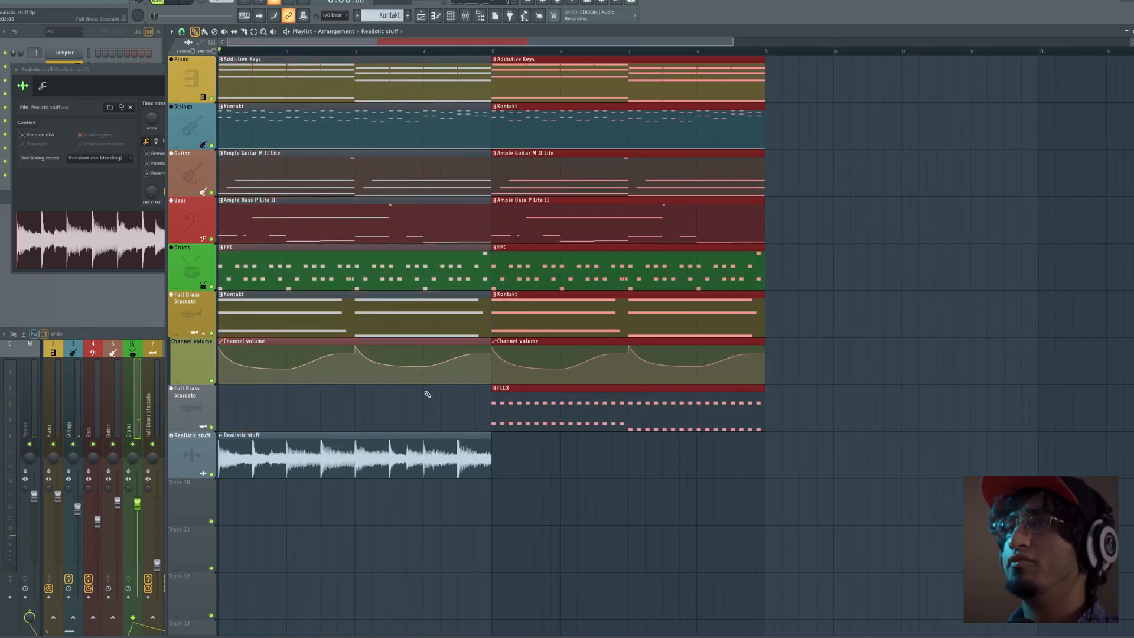
{"action": "right_click", "coordinate": [388, 306]}
{"action": "left_click_drag", "start_coordinate": [535, 408], "coordinate": [259, 406]}
{"action": "key", "text": "ctrl+z"}
{"action": "right_click", "coordinate": [642, 457]}
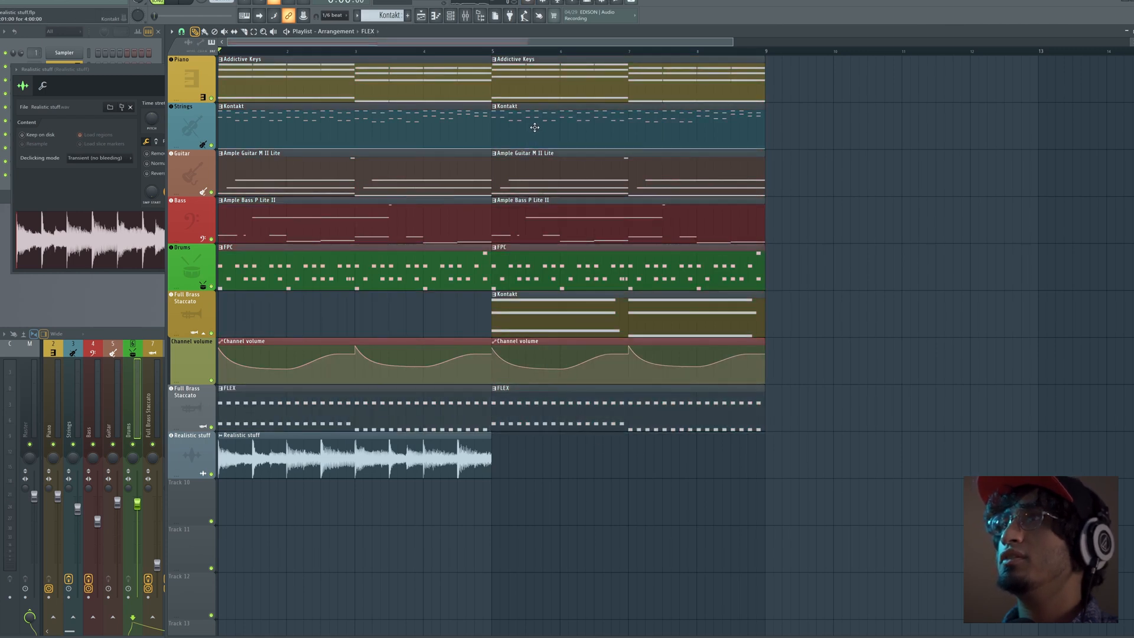
Merge the pattern clips on the Strings track and open the merged clip in the piano roll.
{"action": "right_click", "coordinate": [200, 126]}
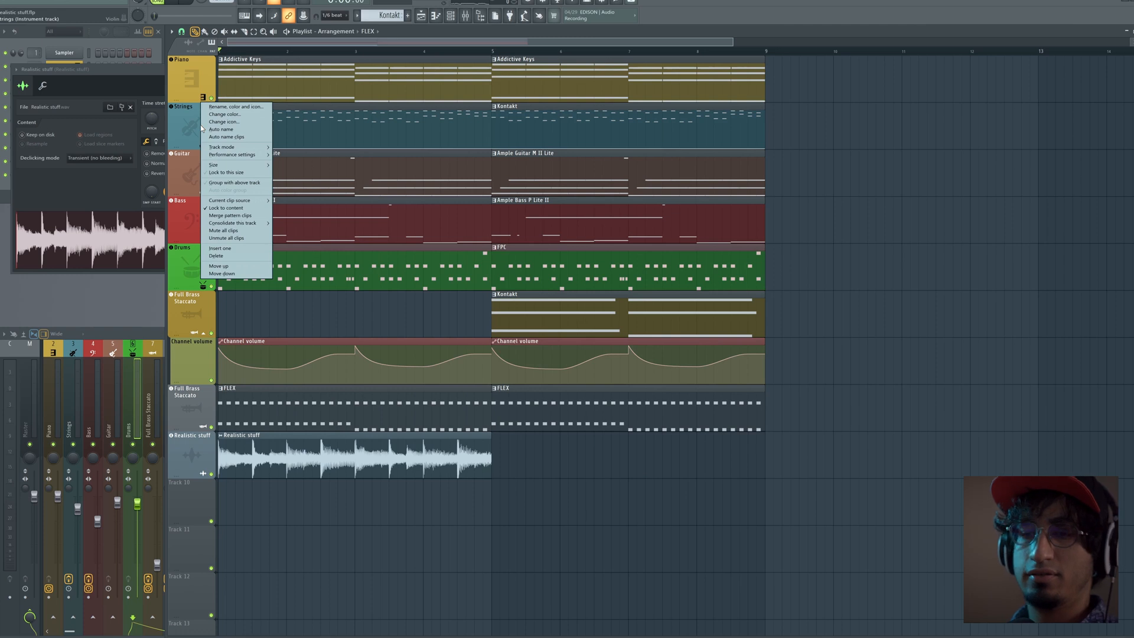
{"action": "left_click", "coordinate": [248, 215]}
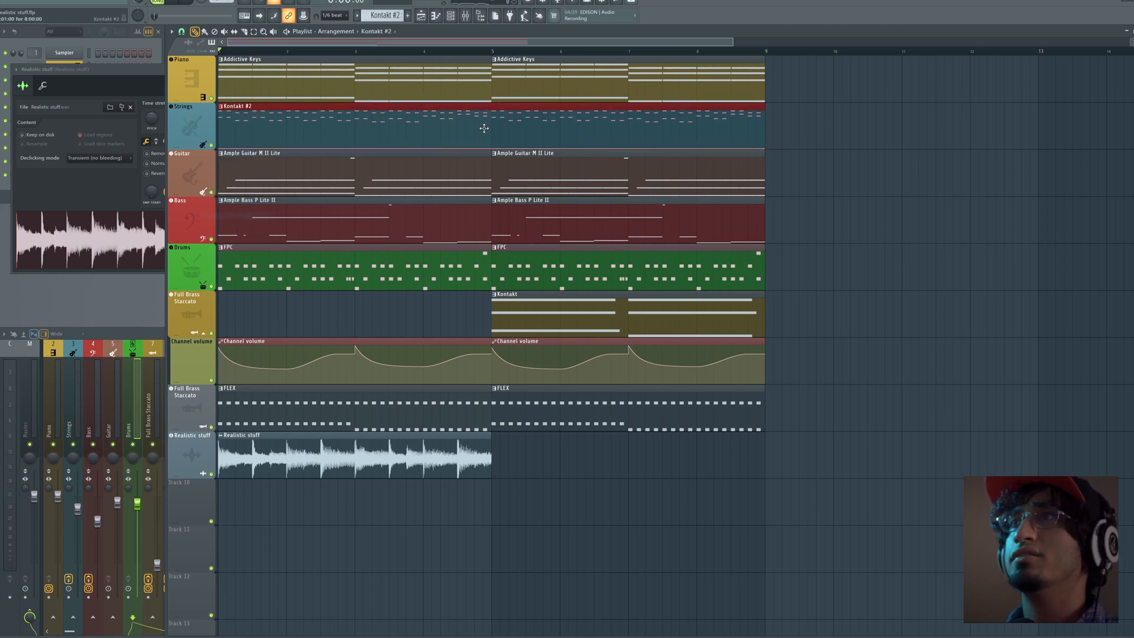
{"action": "double_click", "coordinate": [504, 121]}
Delete the short duplicated Strings notes from bar 5 onward, including the leftover low ones.
{"action": "key", "text": "ctrl+a"}
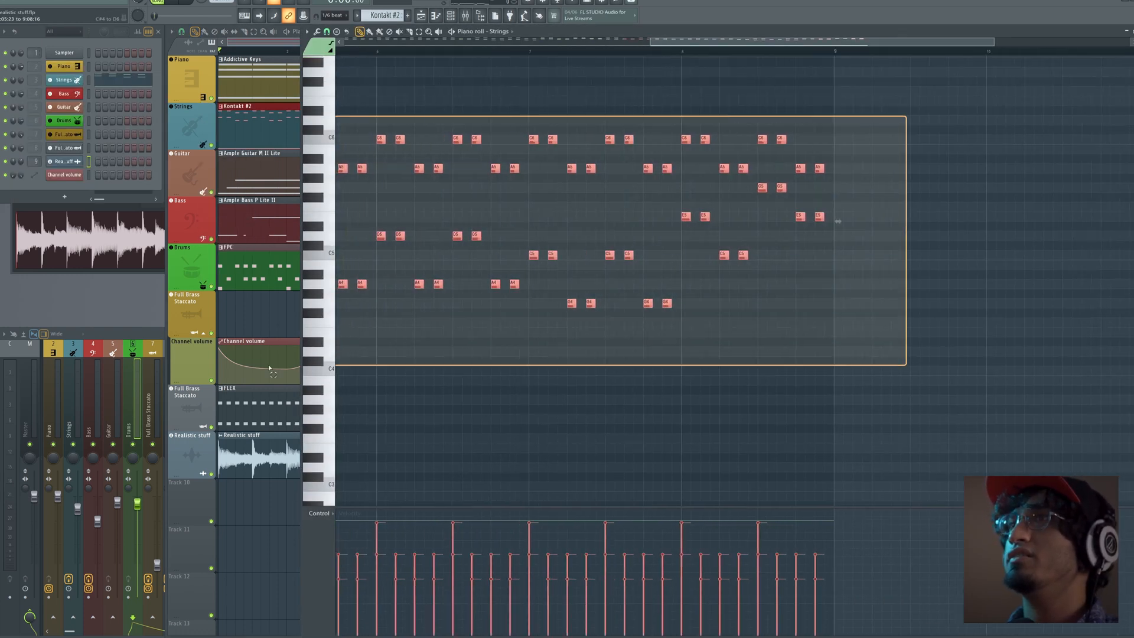
{"action": "left_click_drag", "start_coordinate": [237, 321], "coordinate": [505, 299]}
{"action": "key", "text": "Delete"}
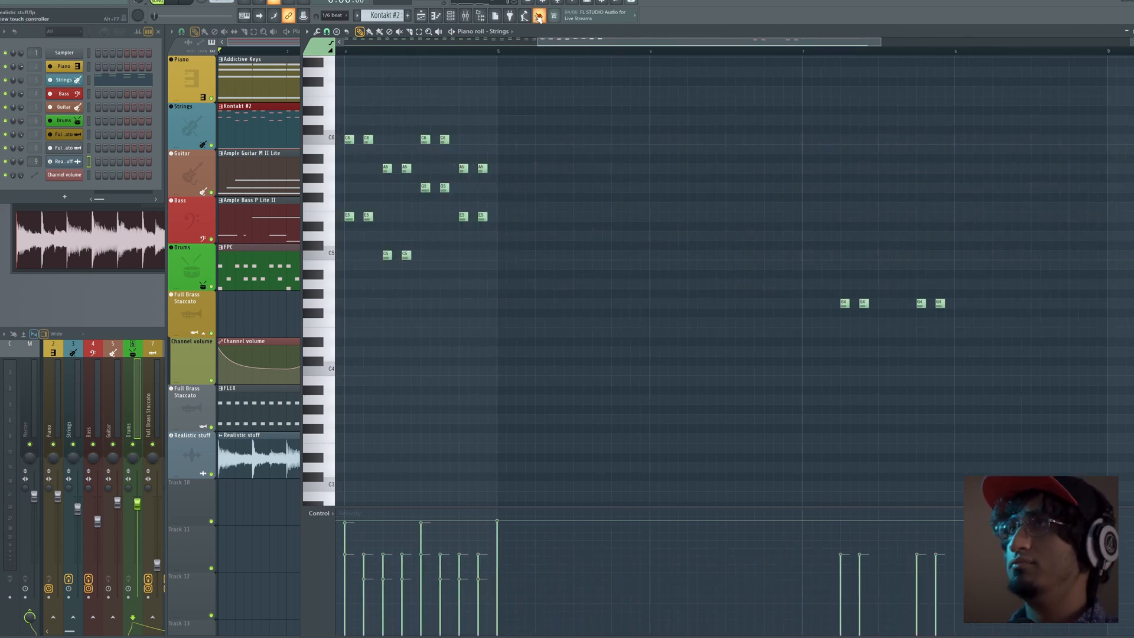
{"action": "scroll", "coordinate": [548, 60], "scroll_direction": "down", "scroll_amount": 3}
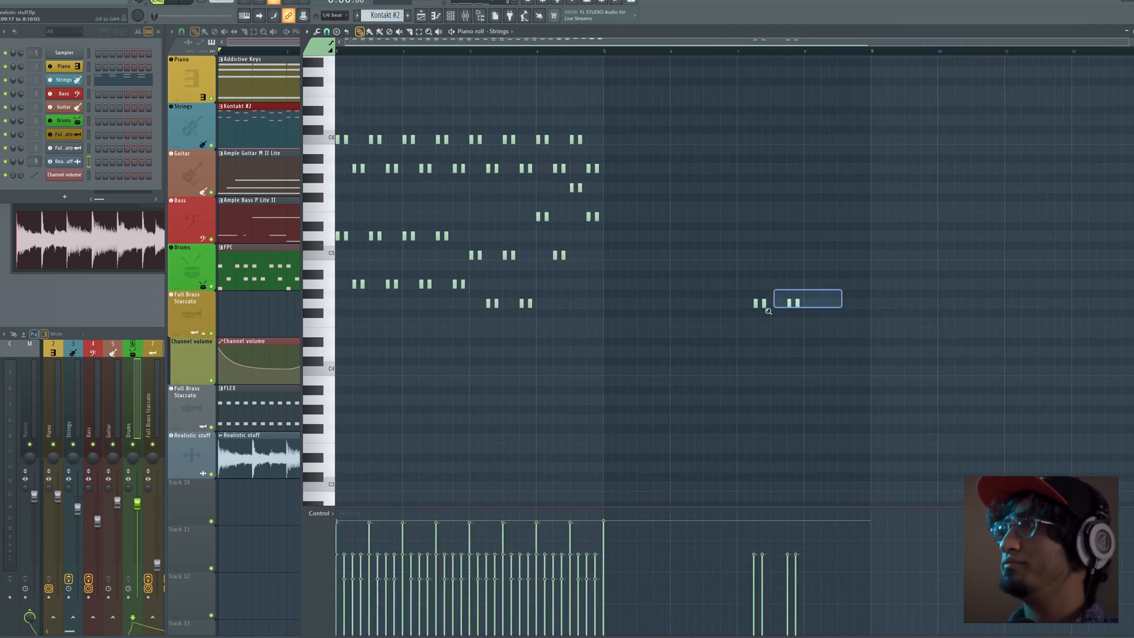
{"action": "left_click_drag", "start_coordinate": [784, 304], "coordinate": [739, 313]}
{"action": "left_click_drag", "start_coordinate": [853, 229], "coordinate": [437, 331]}
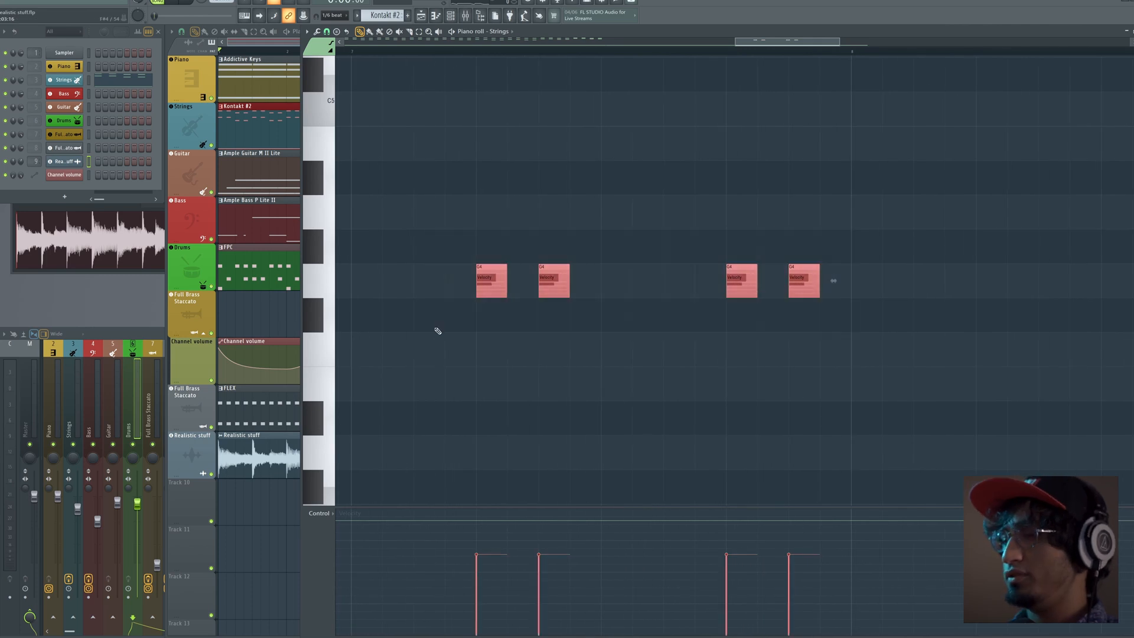
{"action": "key", "text": "Delete"}
Draw sustained A5 and D6 notes in the Strings piano roll, each lasting four bars from bar 5.
{"action": "scroll", "coordinate": [319, 277], "scroll_direction": "down", "scroll_amount": 5}
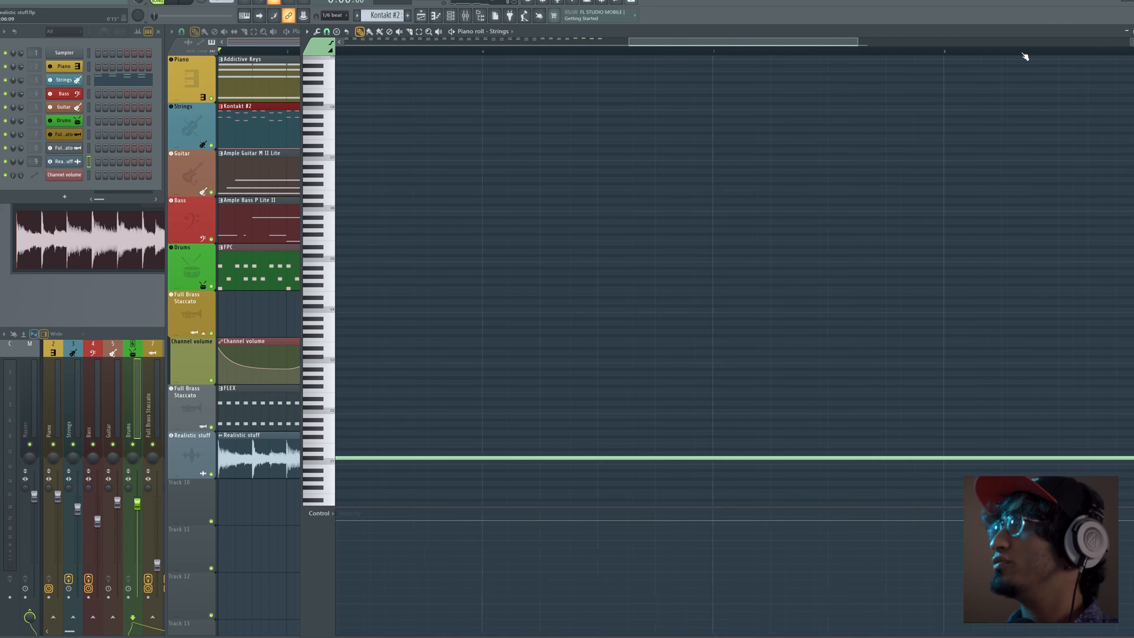
{"action": "scroll", "coordinate": [1025, 56], "scroll_direction": "down", "scroll_amount": 4}
{"action": "scroll", "coordinate": [909, 153], "scroll_direction": "up", "scroll_amount": 3}
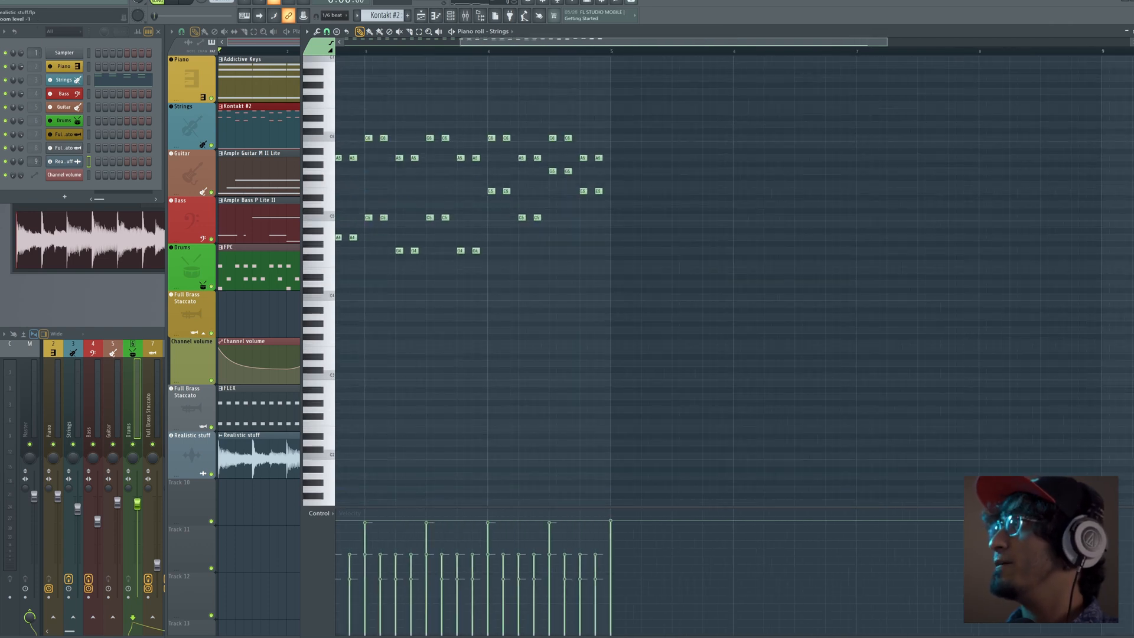
{"action": "left_click_drag", "start_coordinate": [633, 204], "coordinate": [612, 180]}
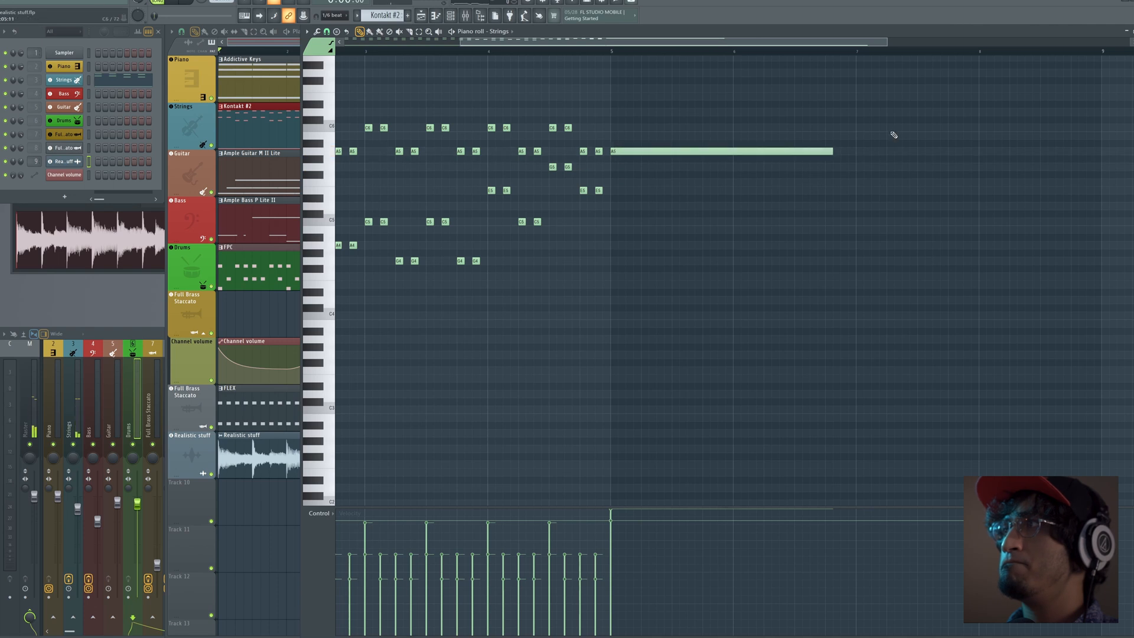
{"action": "left_click_drag", "start_coordinate": [894, 132], "coordinate": [651, 205]}
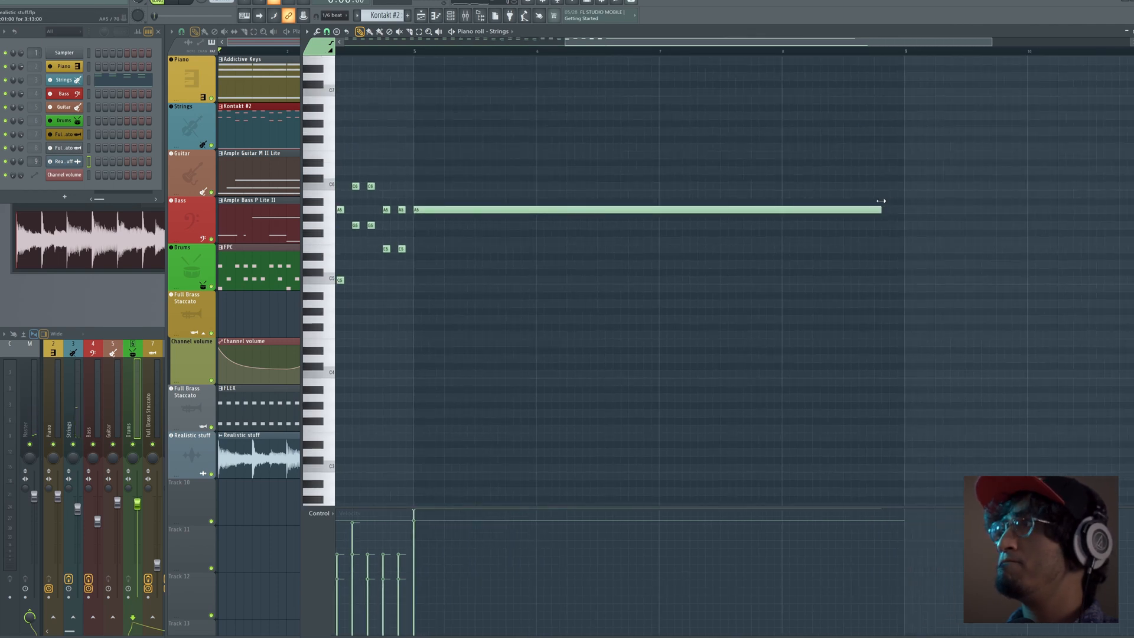
{"action": "left_click_drag", "start_coordinate": [432, 206], "coordinate": [435, 163]}
{"action": "left_click", "coordinate": [428, 210]}
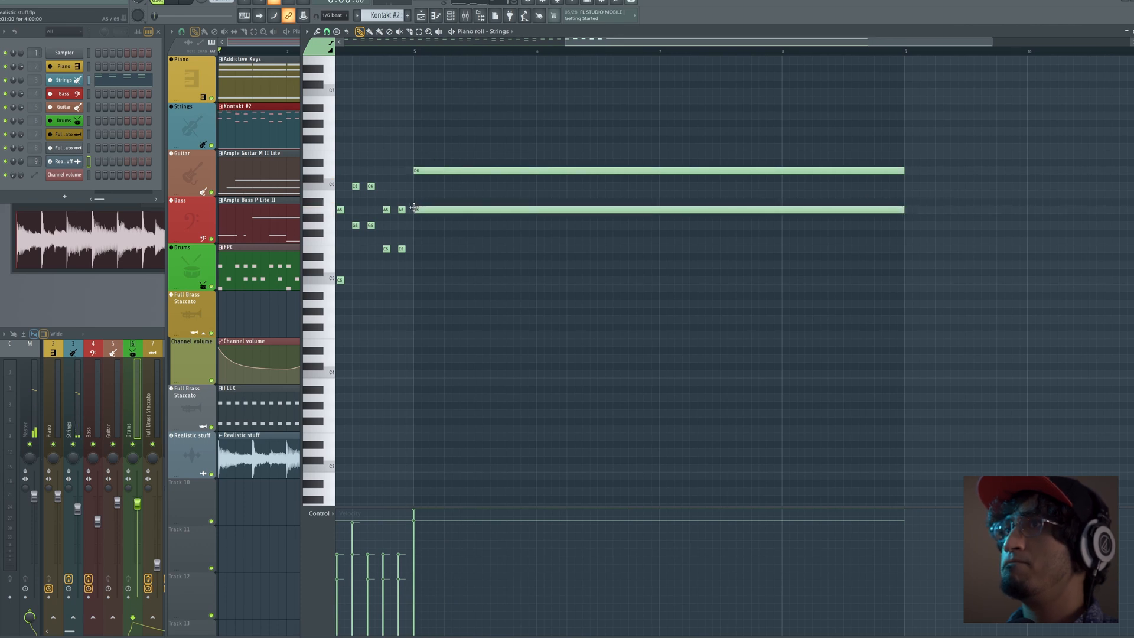
Play the song with the Realistic stuff mixer track soloed and stop playback.
{"action": "left_click", "coordinate": [142, 343]}
{"action": "key", "text": "space"}
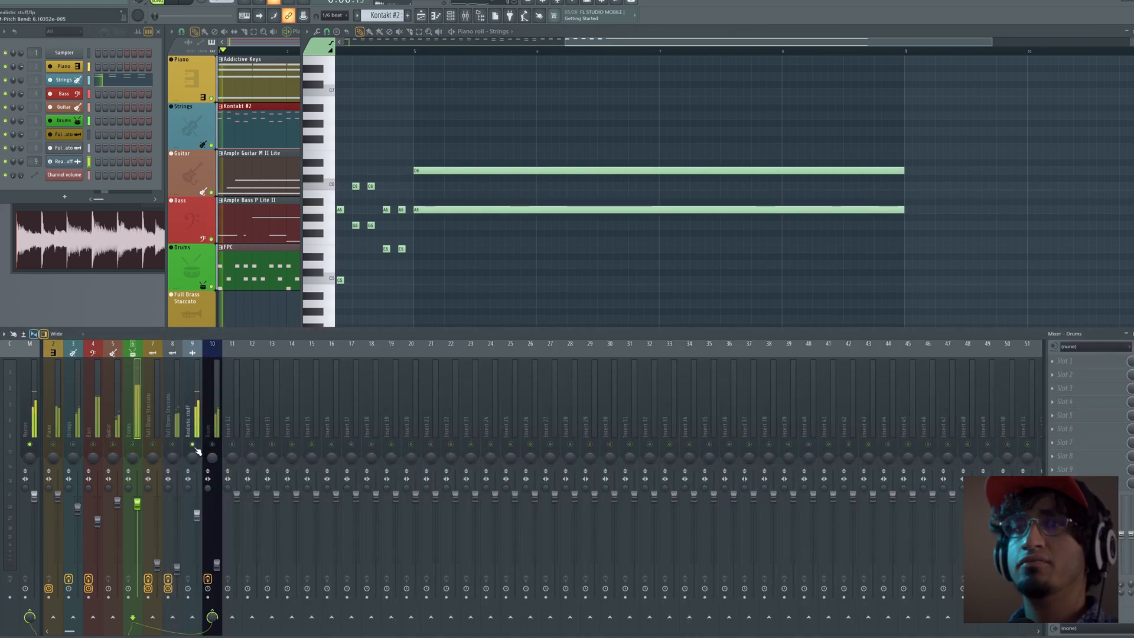
{"action": "key", "text": "space"}
{"action": "right_click", "coordinate": [580, 237]}
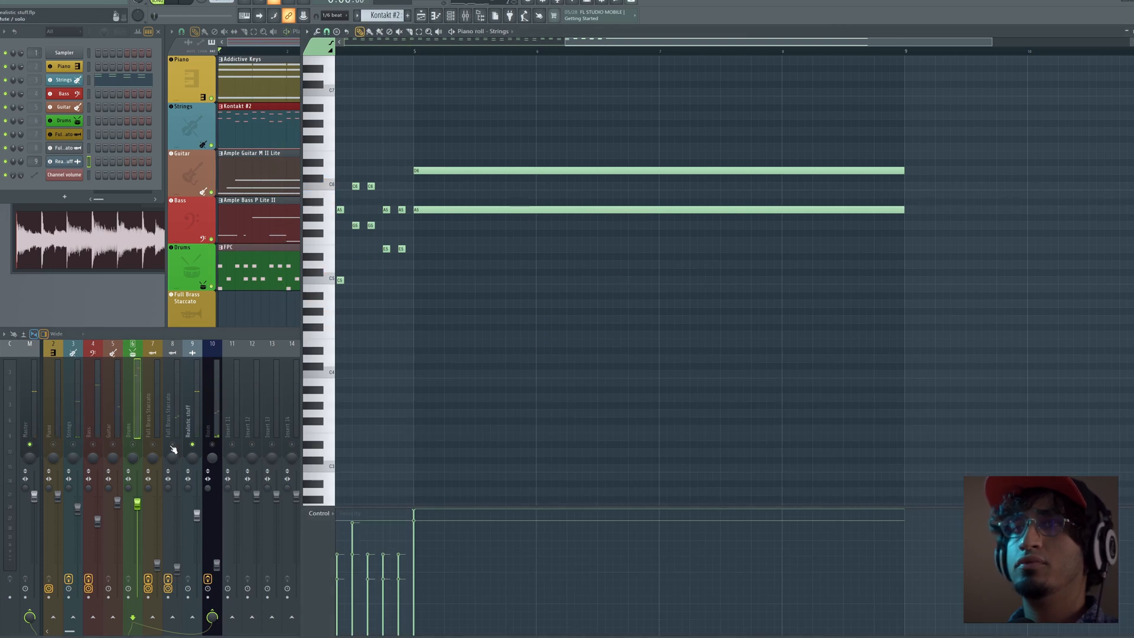
Enable the Strings mixer track and draw a four-bar C1 note from bar 5 in the Strings piano roll.
{"action": "left_click", "coordinate": [78, 447]}
{"action": "left_click_drag", "start_coordinate": [496, 211], "coordinate": [480, 411]}
{"action": "left_click", "coordinate": [421, 403]}
{"action": "right_click", "coordinate": [426, 402]}
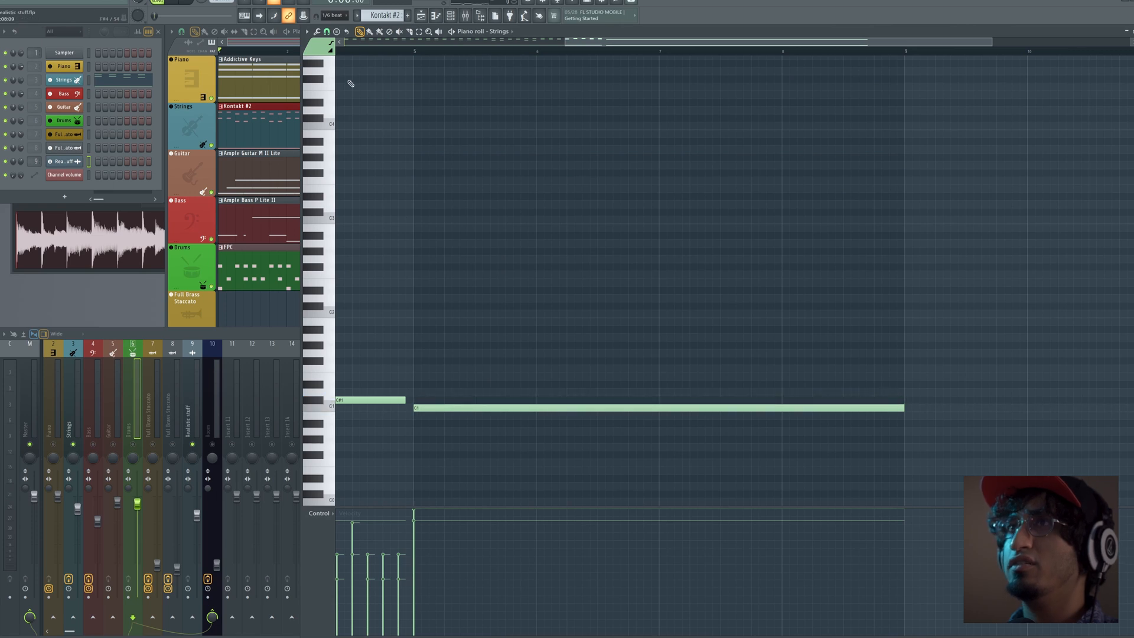
With snapping off, start the C1 note slightly before bar 5 and extend the preceding C#1 up to it, restoring snapping to Step.
{"action": "left_click", "coordinate": [316, 31]}
{"action": "left_click", "coordinate": [327, 32]}
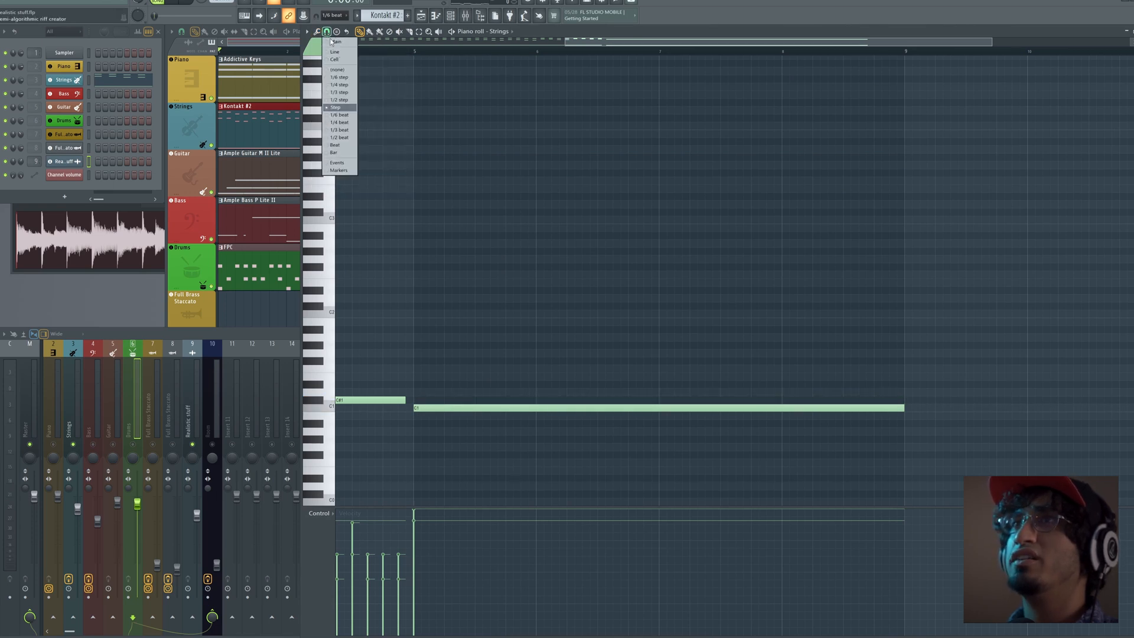
{"action": "left_click", "coordinate": [343, 69]}
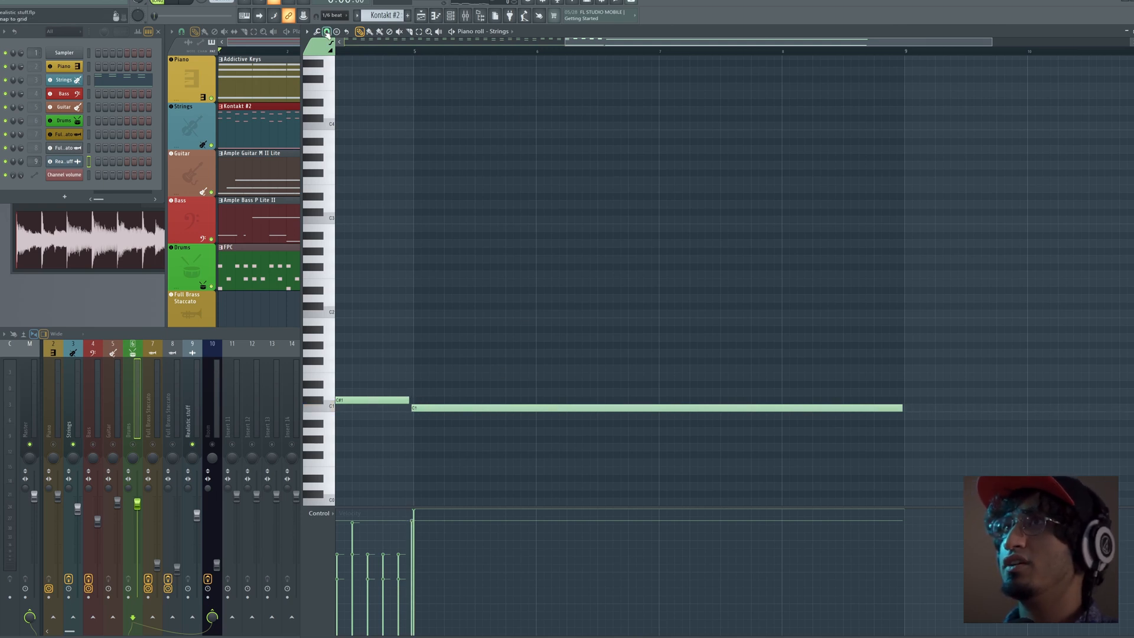
{"action": "left_click", "coordinate": [317, 32]}
{"action": "left_click", "coordinate": [328, 32]}
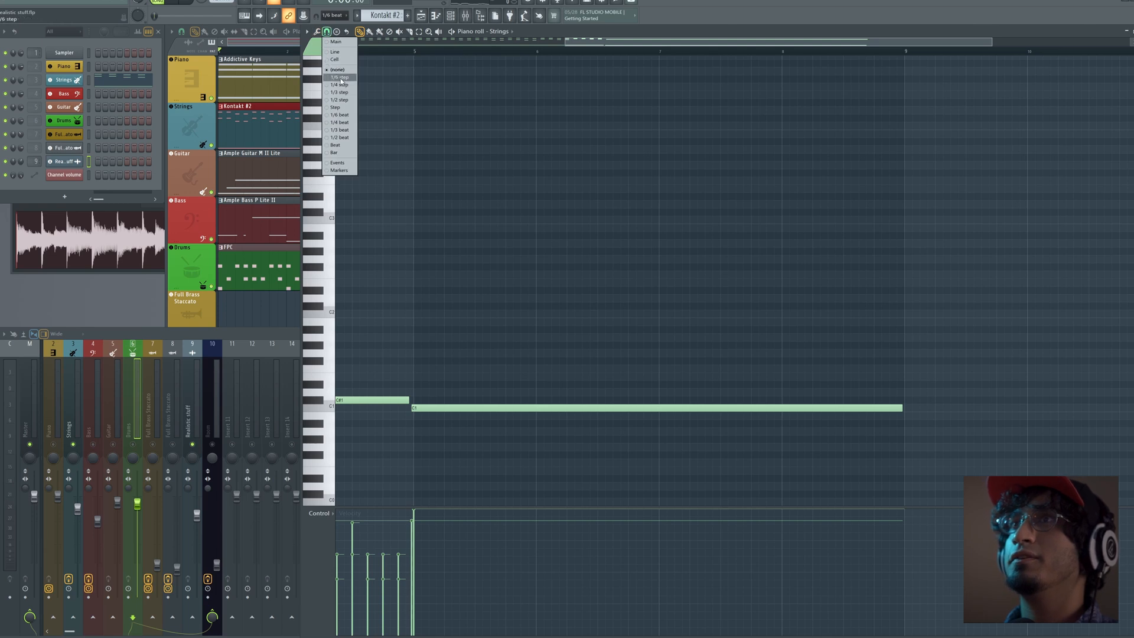
{"action": "left_click", "coordinate": [345, 108]}
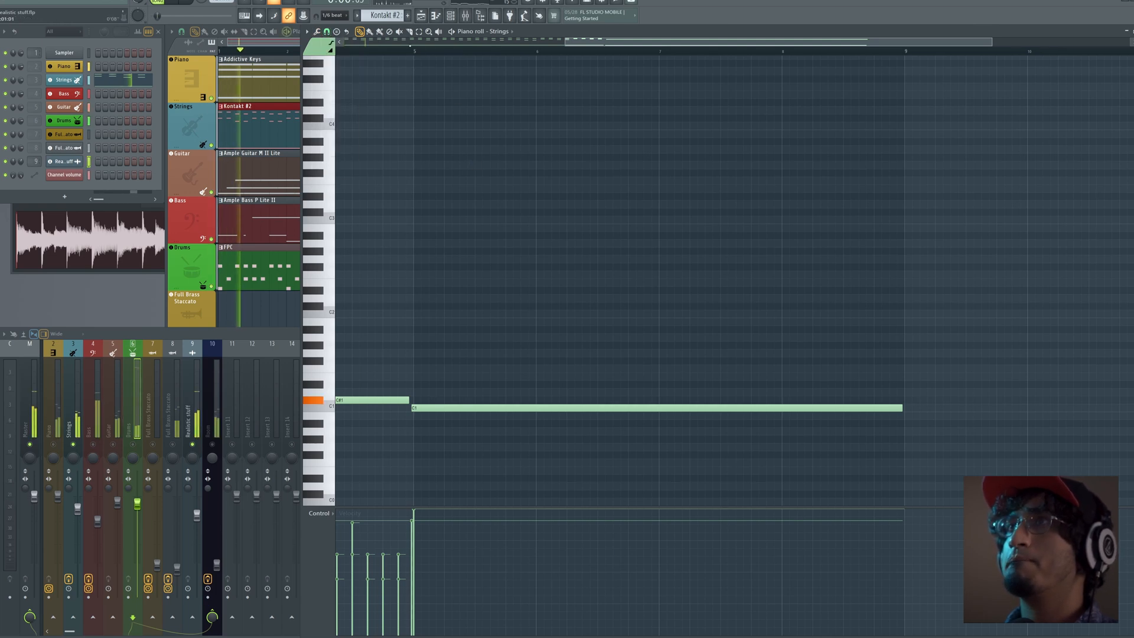
Replace the sustained A5 and D6 Strings notes with a single four-bar D6 at a lower velocity, auditioning it from bar 5.
{"action": "scroll", "coordinate": [501, 207], "scroll_direction": "up", "scroll_amount": 3}
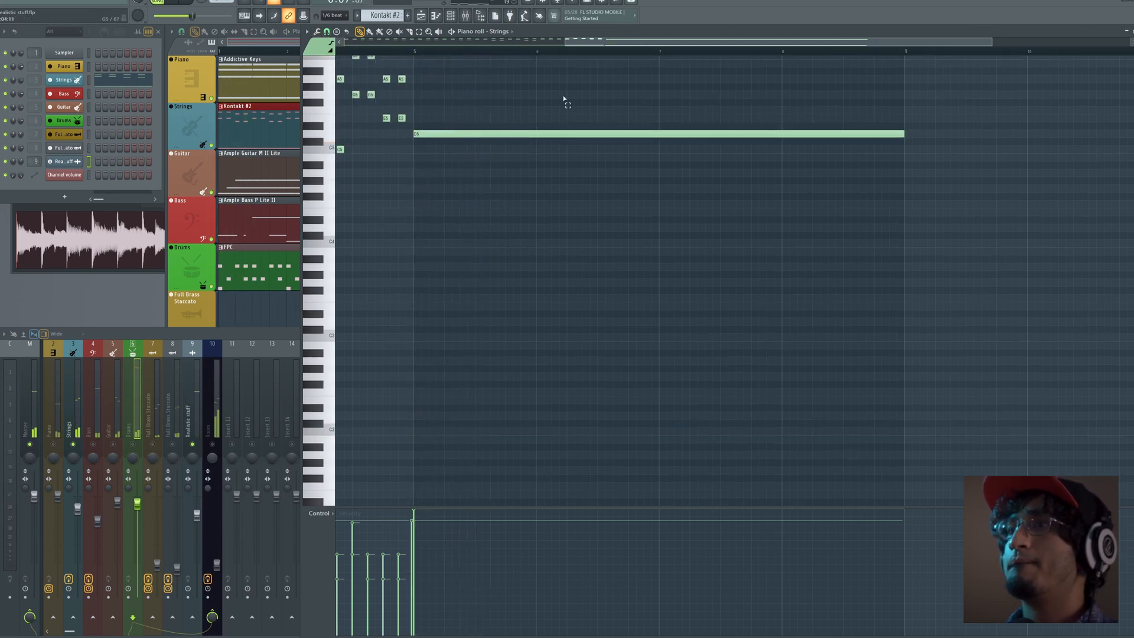
{"action": "left_click_drag", "start_coordinate": [413, 562], "coordinate": [414, 564]}
{"action": "key", "text": "space"}
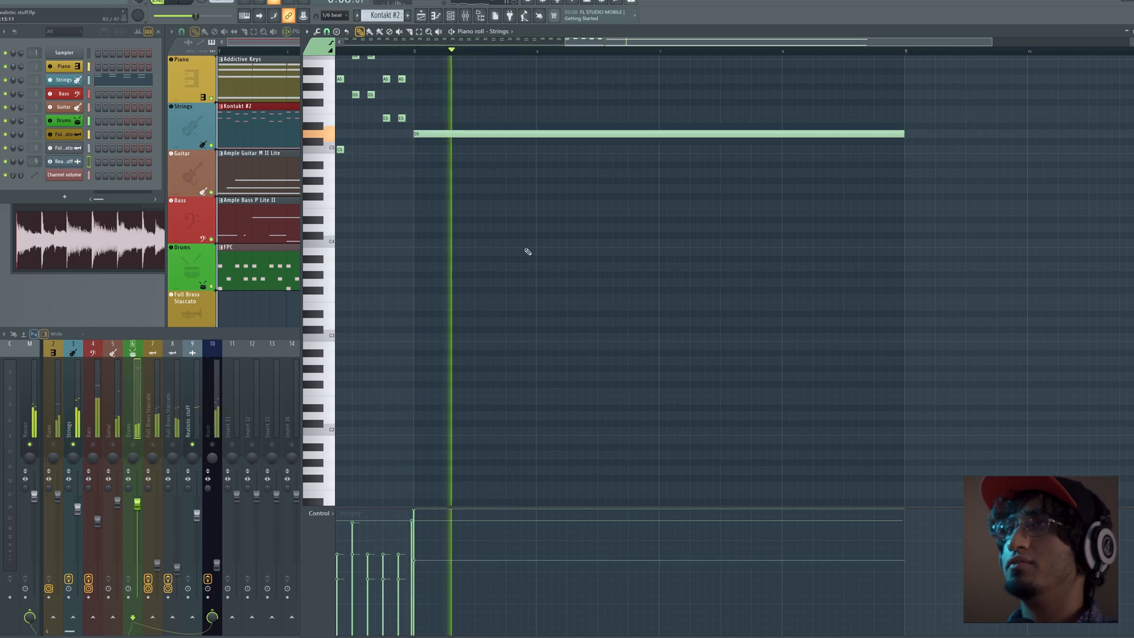
{"action": "scroll", "coordinate": [529, 251], "scroll_direction": "up", "scroll_amount": 4}
{"action": "key", "text": "space"}
{"action": "key", "text": "space"}
{"action": "left_click", "coordinate": [414, 555]}
{"action": "key", "text": "space"}
{"action": "key", "text": "space"}
{"action": "key", "text": "space"}
{"action": "right_click", "coordinate": [534, 346]}
{"action": "key", "text": "space"}
Compare playback with the Realistic stuff track off and on, and duplicate its audio clip to bar 5 in the playlist.
{"action": "left_click", "coordinate": [192, 445]}
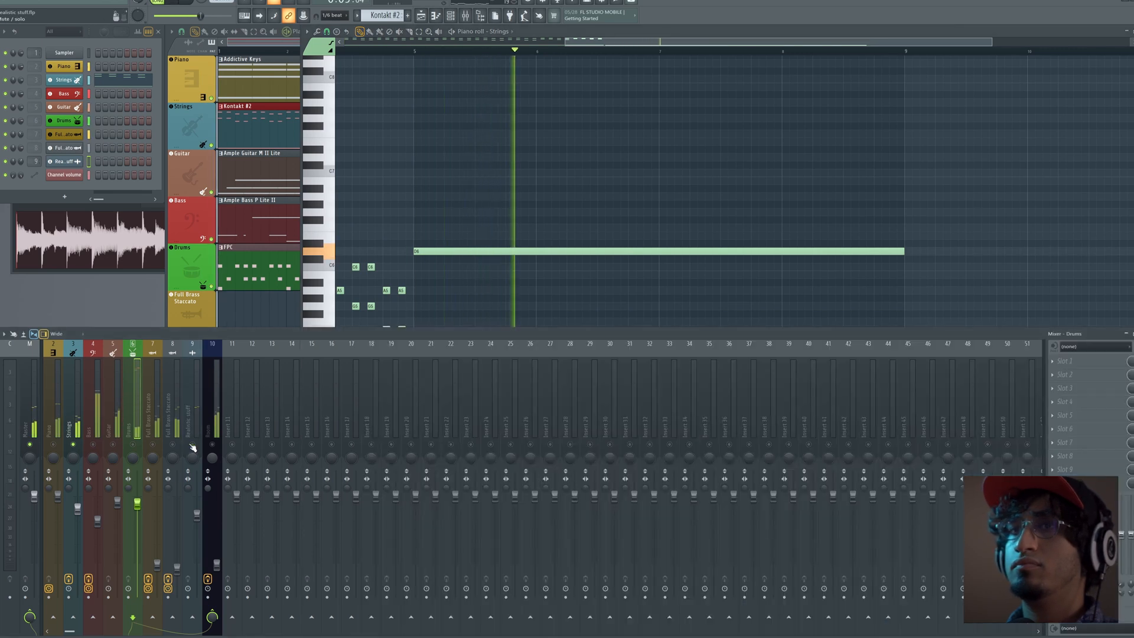
{"action": "left_click", "coordinate": [192, 445]}
{"action": "key", "text": "F5"}
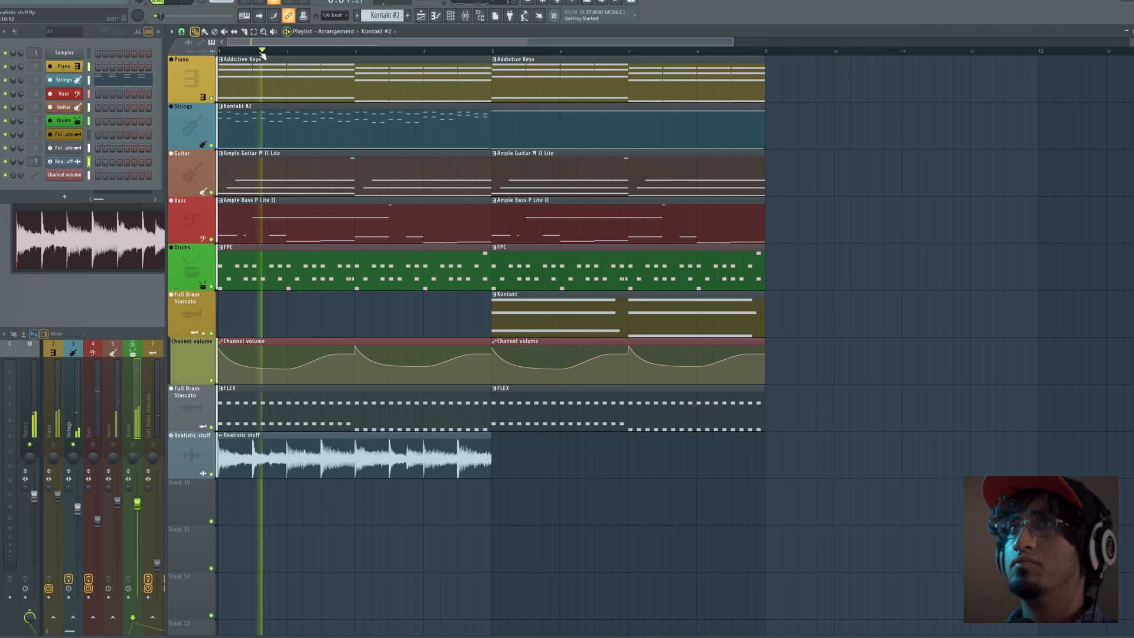
{"action": "left_click_drag", "start_coordinate": [423, 464], "coordinate": [691, 469]}
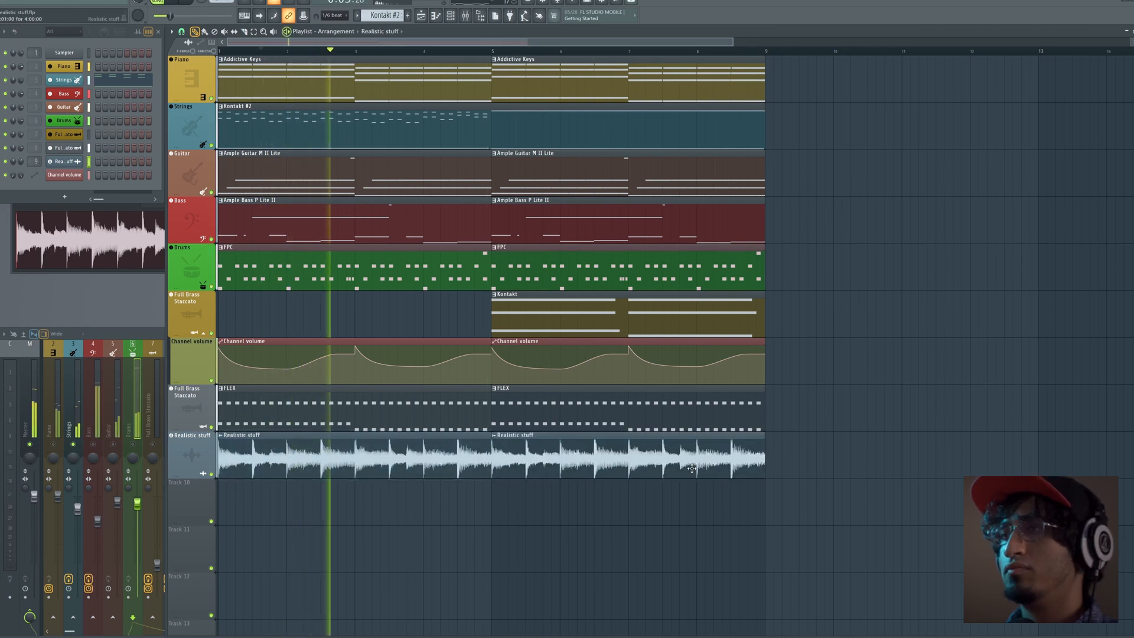
Add a sustained A5 over bars 5–6 and a G5 over bars 7–8 to the Strings piano roll.
{"action": "left_click", "coordinate": [530, 136]}
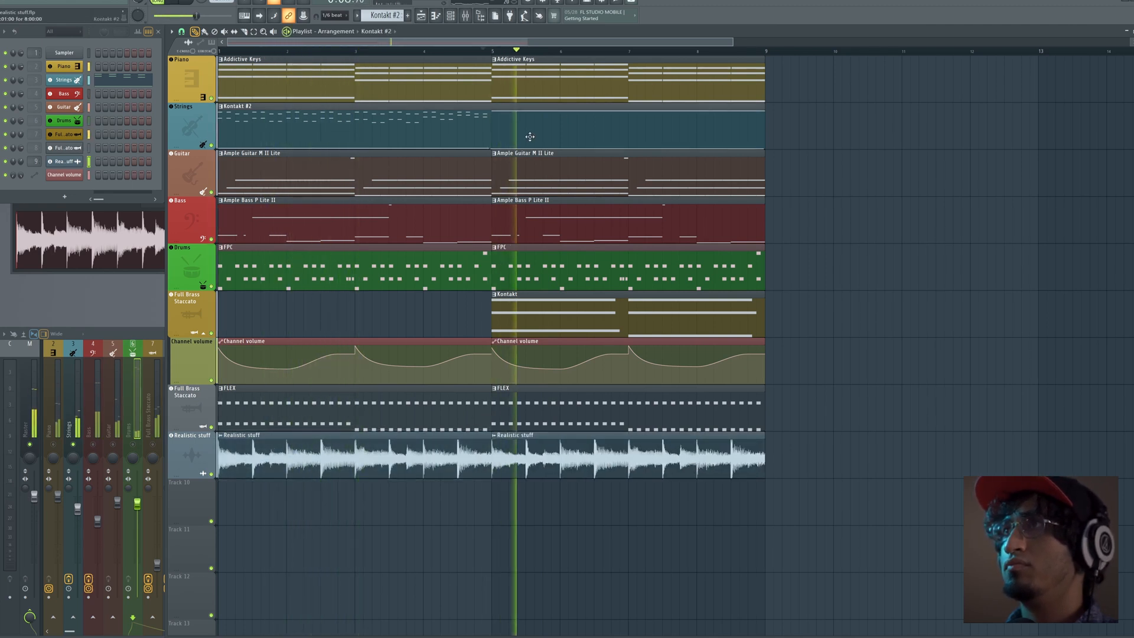
{"action": "double_click", "coordinate": [530, 137]}
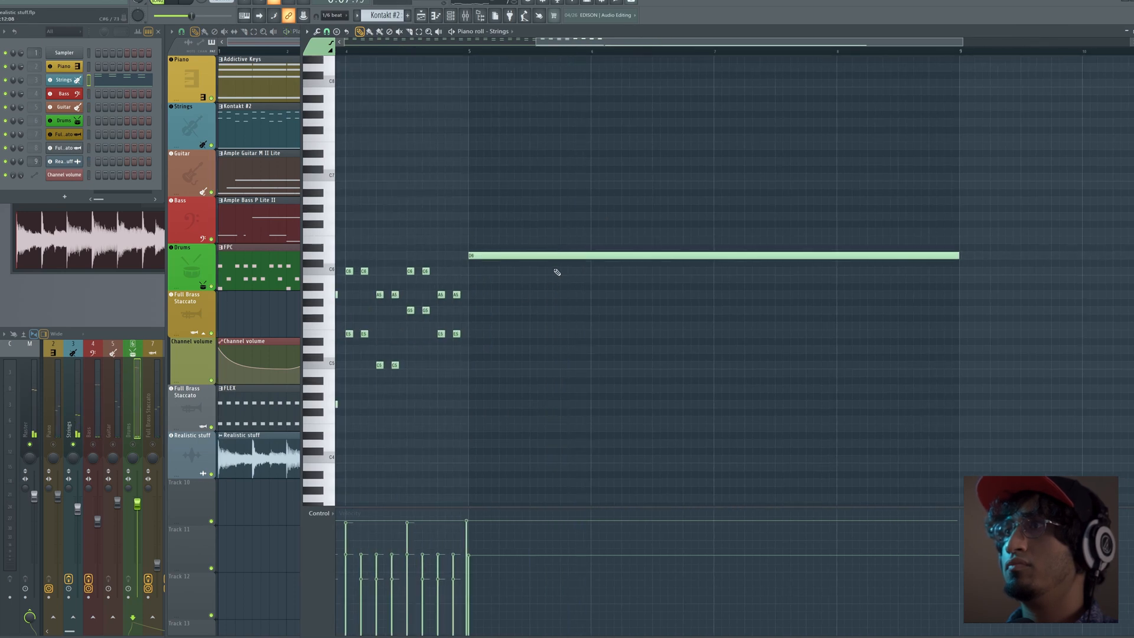
{"action": "left_click", "coordinate": [492, 294]}
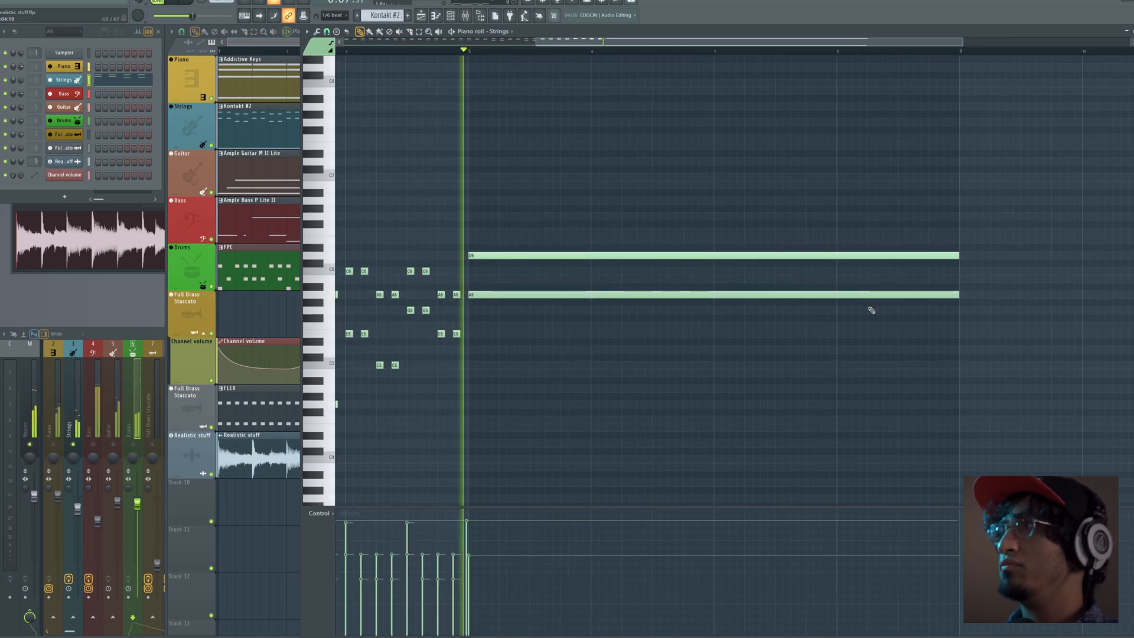
{"action": "left_click_drag", "start_coordinate": [956, 294], "coordinate": [714, 295]}
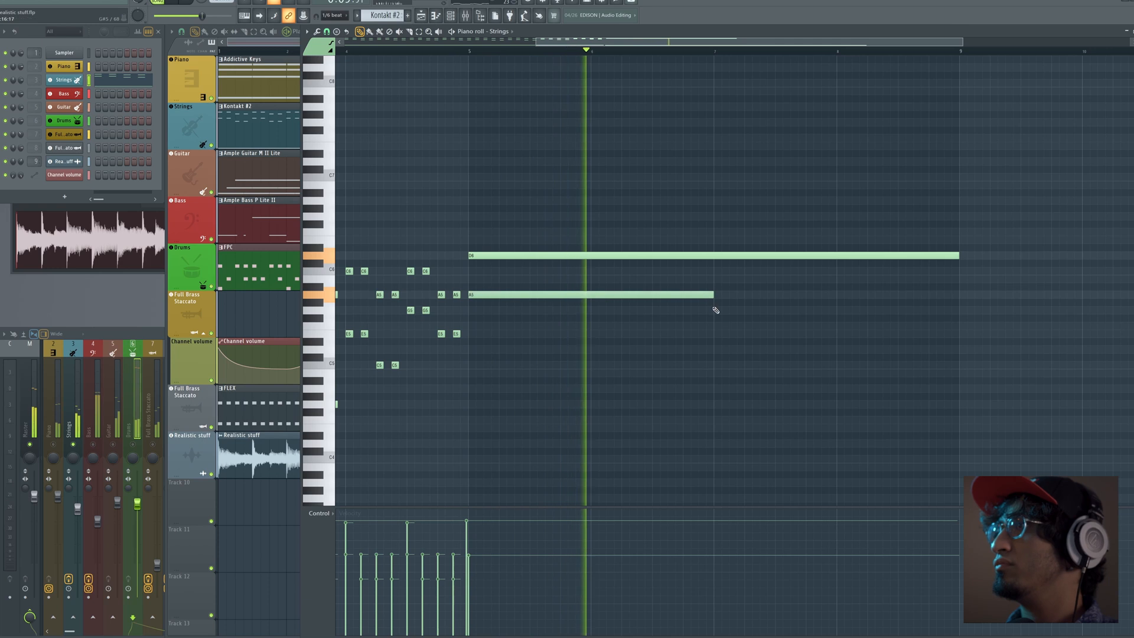
{"action": "left_click", "coordinate": [716, 310]}
{"action": "left_click_drag", "start_coordinate": [800, 205], "coordinate": [557, 345]}
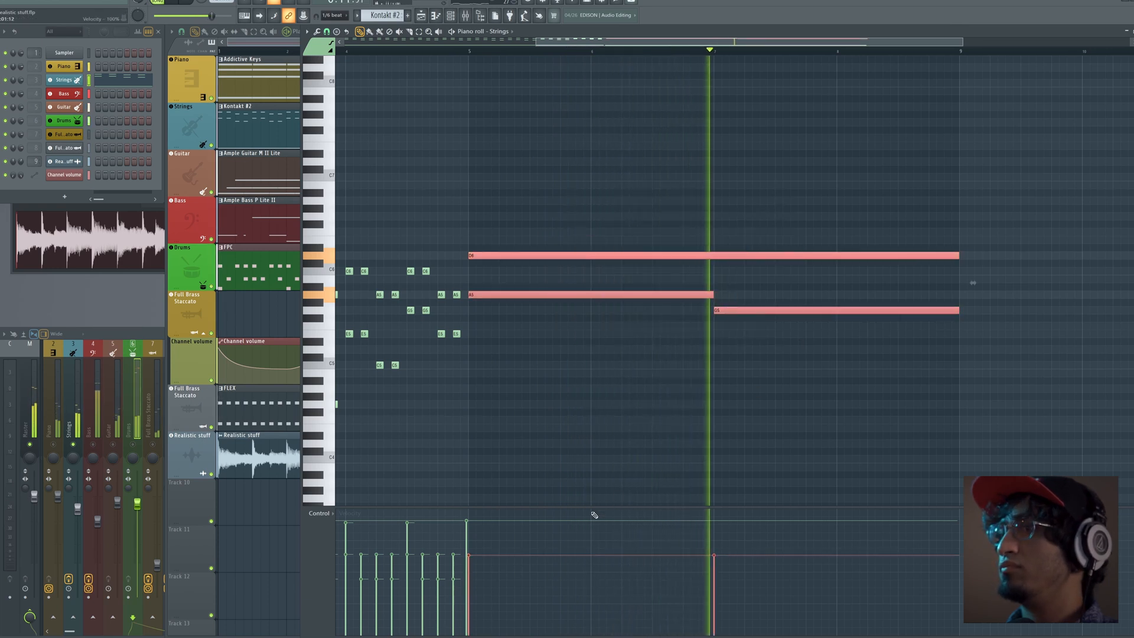
{"action": "left_click", "coordinate": [780, 438]}
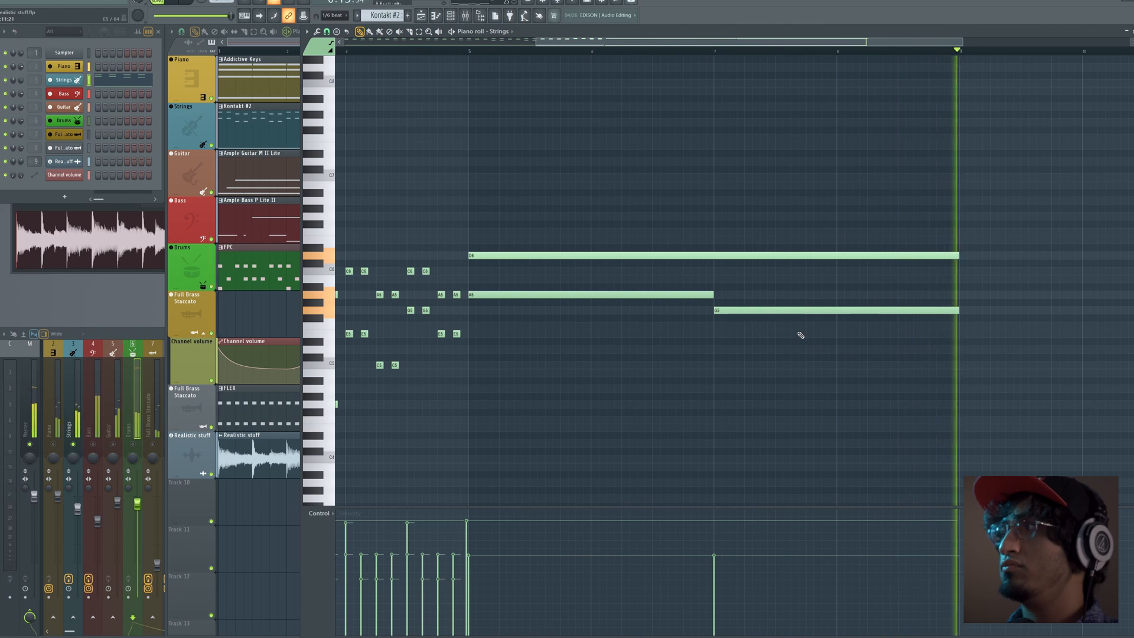
{"action": "key", "text": "space"}
Turn on all mixer tracks, mute Realistic stuff and play the arrangement from the start.
{"action": "right_click", "coordinate": [281, 318]}
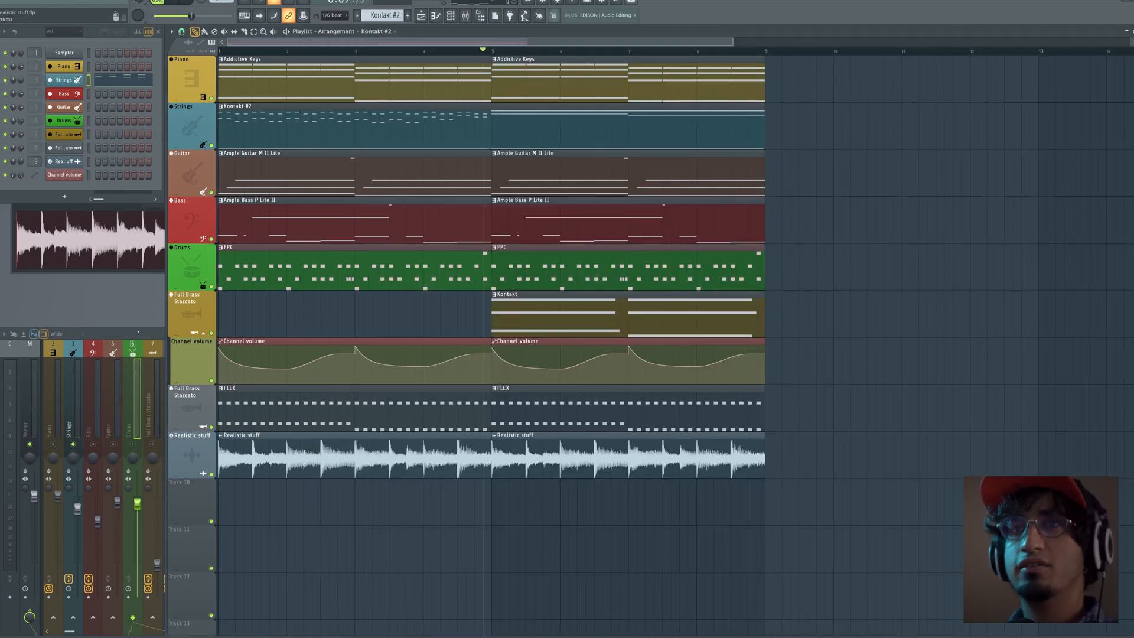
{"action": "left_click", "coordinate": [146, 448]}
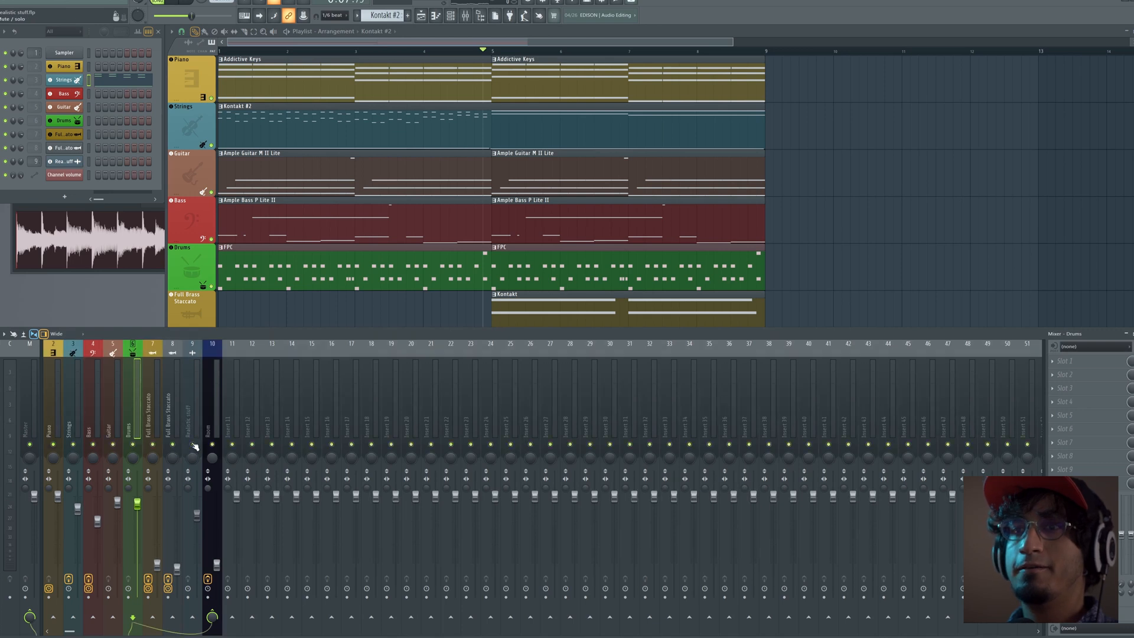
{"action": "left_click", "coordinate": [231, 57]}
{"action": "left_click", "coordinate": [222, 52]}
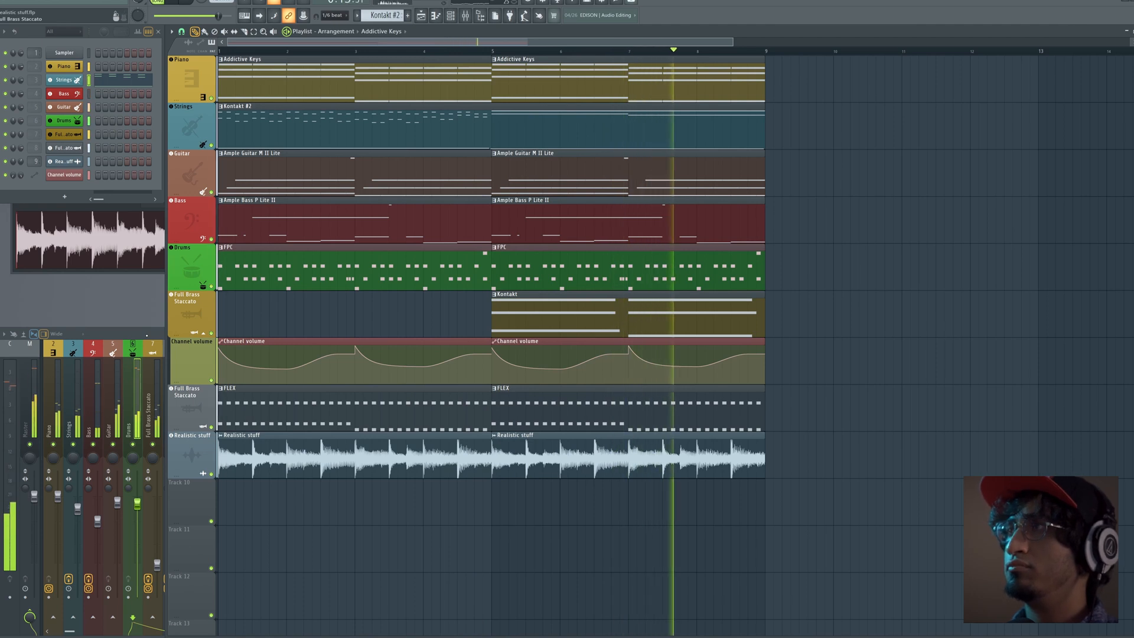
Lower the velocity of the sustained Strings notes in the second section and play from bar 5.
{"action": "double_click", "coordinate": [556, 134]}
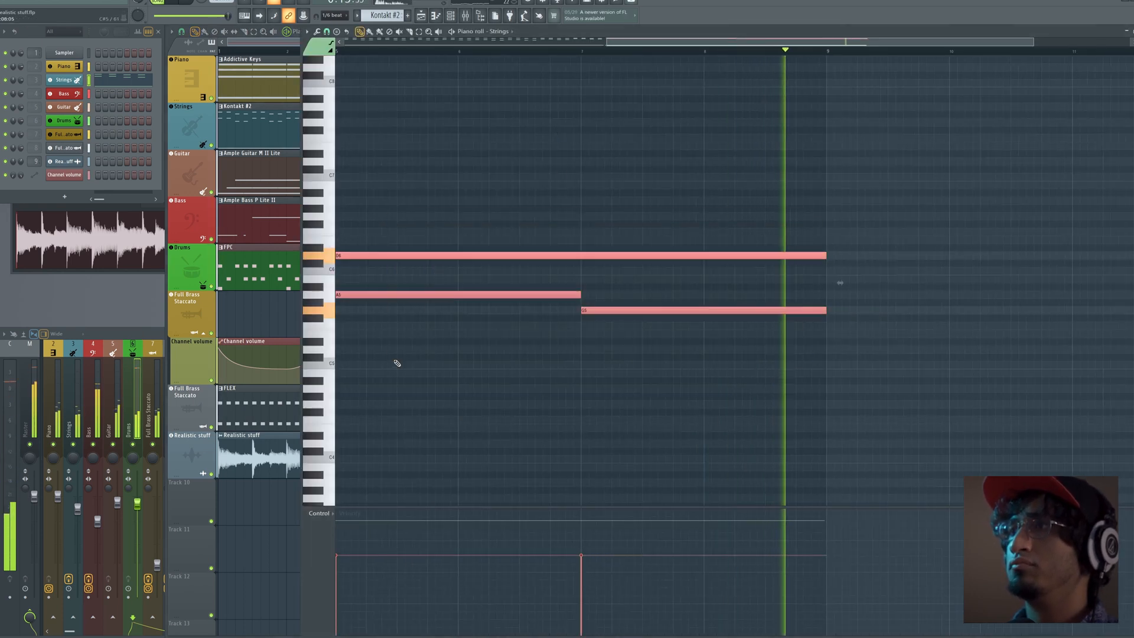
{"action": "left_click", "coordinate": [581, 578]}
{"action": "left_click", "coordinate": [440, 574]}
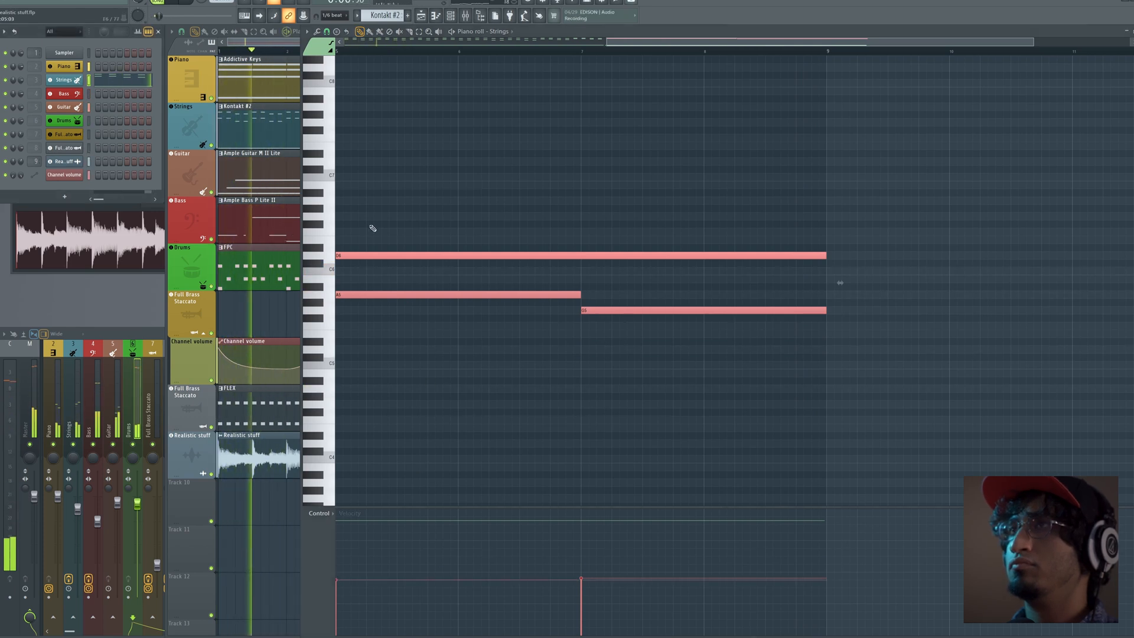
{"action": "key", "text": "Escape"}
{"action": "left_click", "coordinate": [497, 52]}
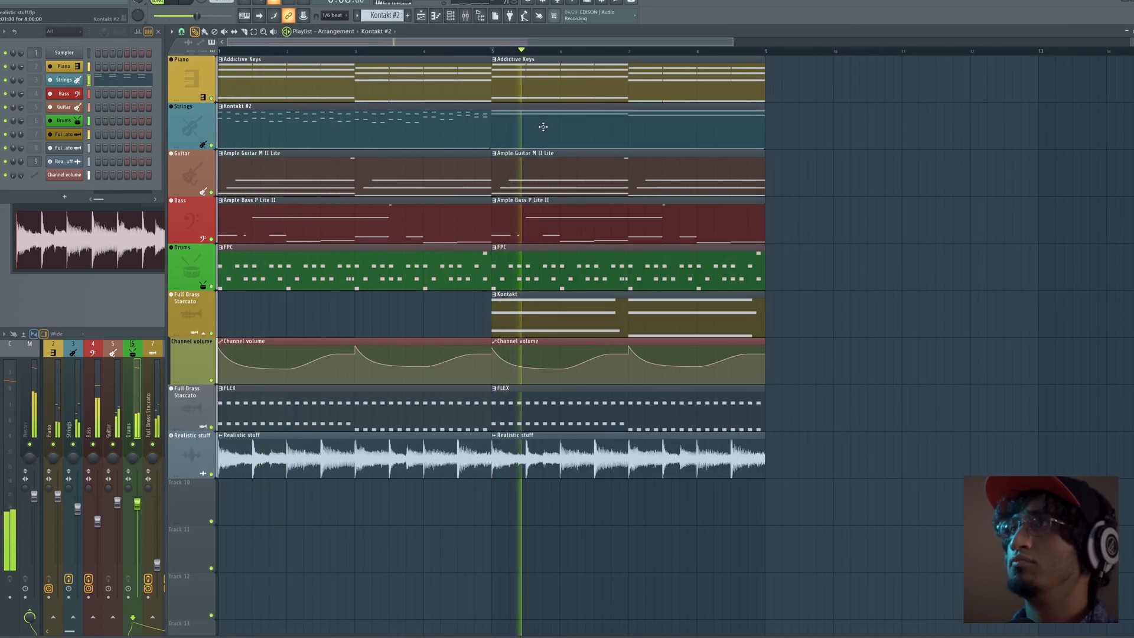
Transpose the sustained Strings notes from bar 5 onward up one octave.
{"action": "double_click", "coordinate": [543, 126]}
{"action": "key", "text": "ctrl+a"}
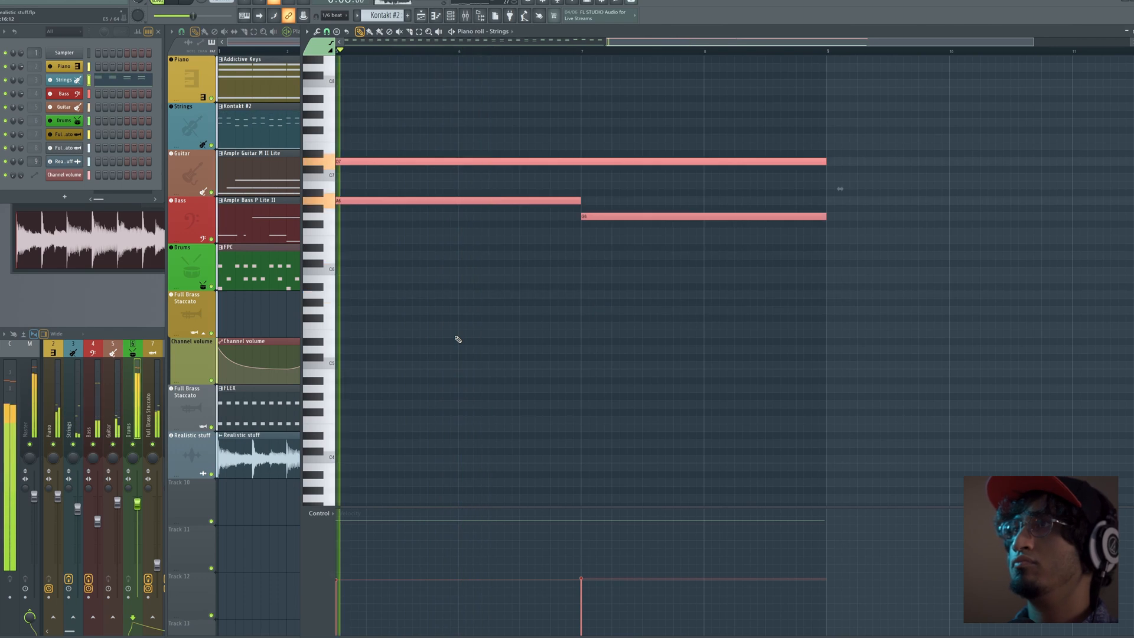
{"action": "key", "text": "Escape"}
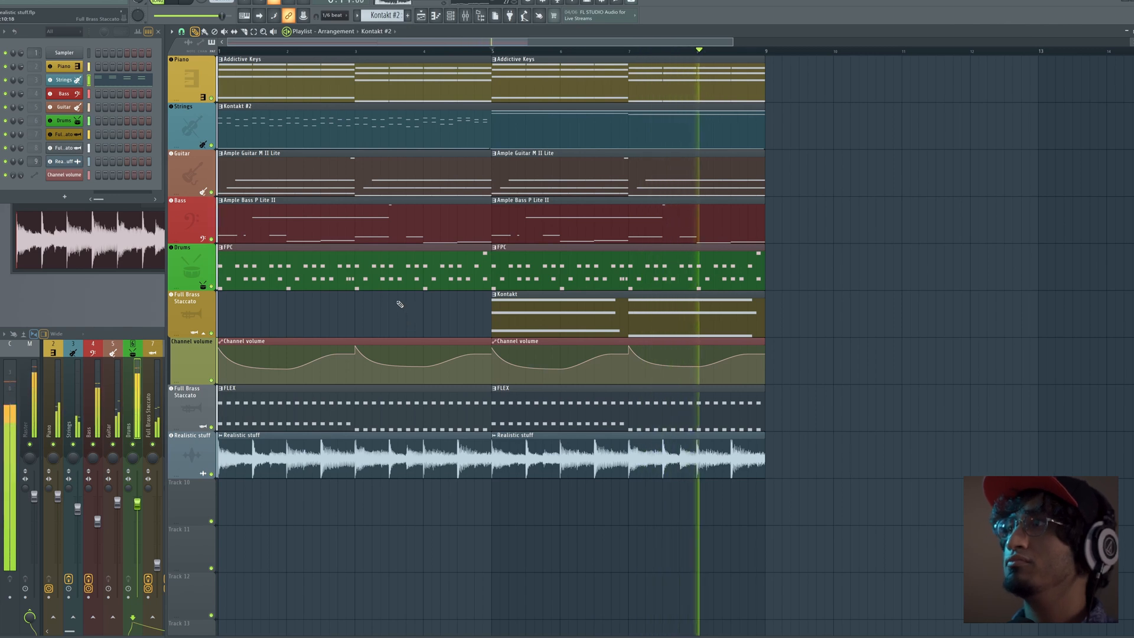
Play the arrangement and delete the FLEX brass clip from the first four bars.
{"action": "key", "text": "space"}
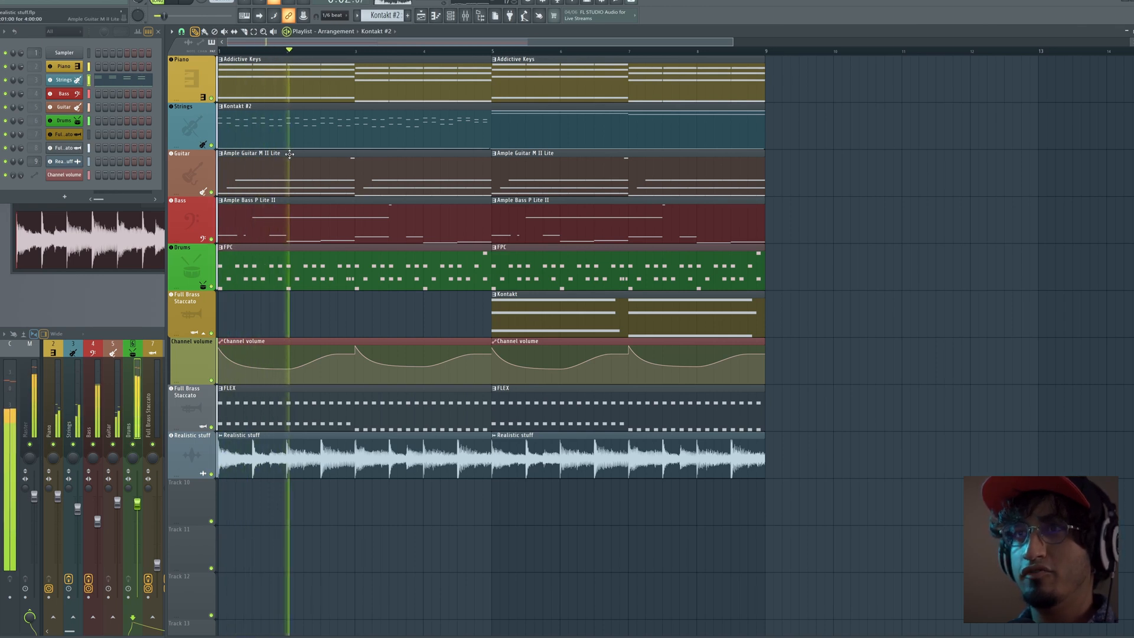
{"action": "right_click", "coordinate": [472, 406]}
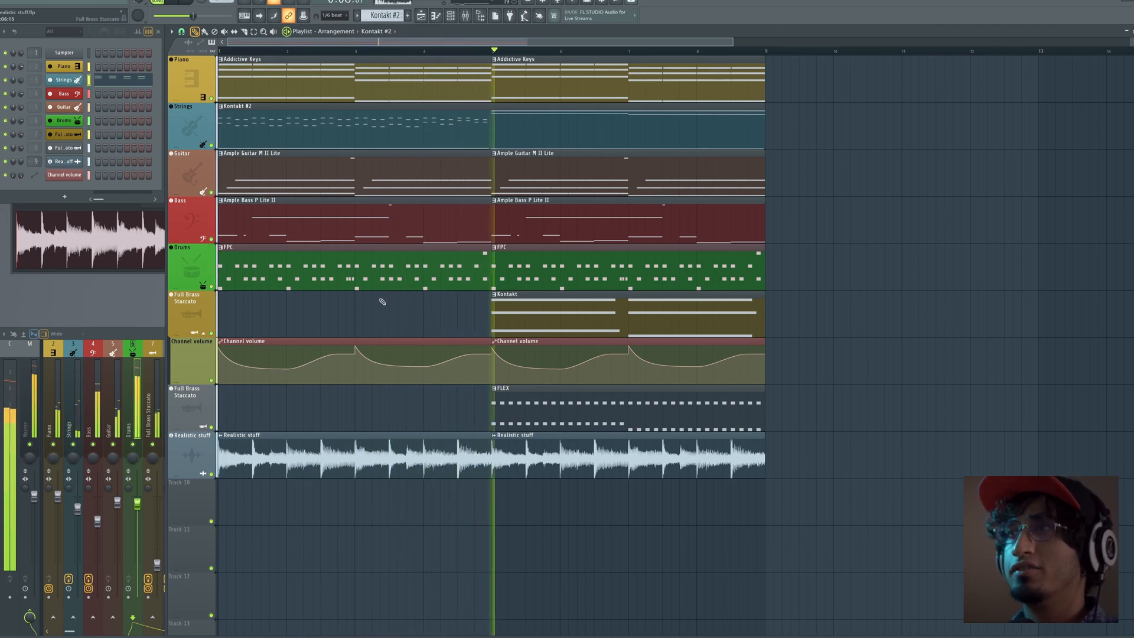
Merge the pattern clips on the Drums track and open the merged clip in the piano roll.
{"action": "right_click", "coordinate": [193, 245]}
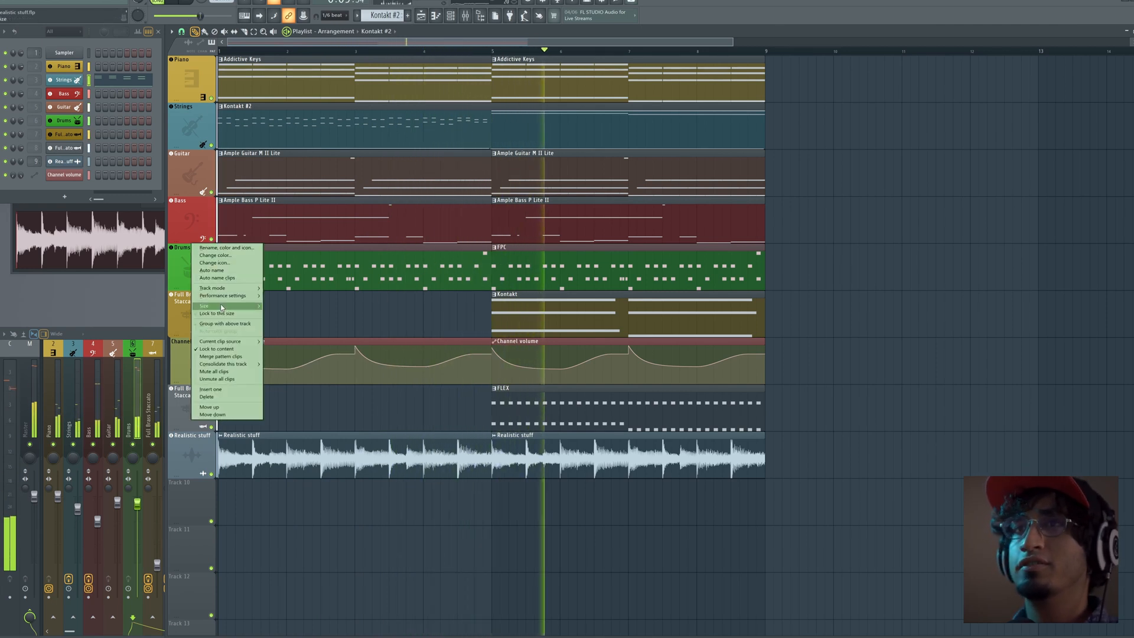
{"action": "left_click", "coordinate": [229, 357]}
{"action": "double_click", "coordinate": [579, 281]}
Move the Closed Hat notes from bar 5 onward up nine semitones to the Ride.
{"action": "left_click_drag", "start_coordinate": [681, 429], "coordinate": [792, 316]}
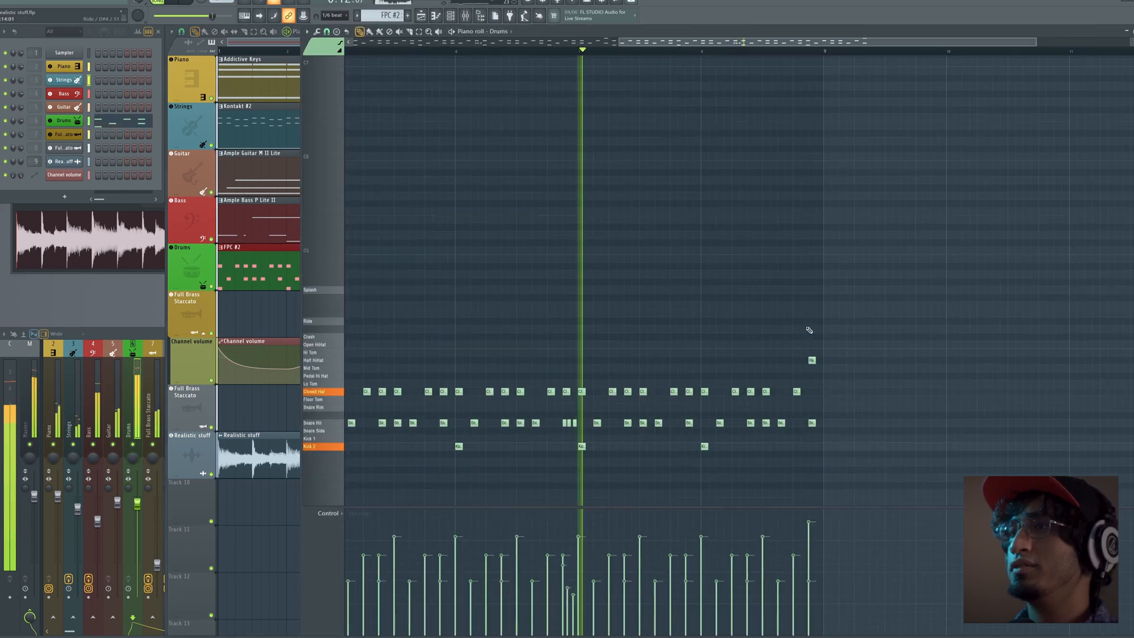
{"action": "left_click_drag", "start_coordinate": [827, 392], "coordinate": [412, 393]}
{"action": "key", "text": "shift+Up"}
{"action": "key", "text": "shift+Up"}
{"action": "key", "text": "shift+Up"}
{"action": "key", "text": "shift+Up"}
{"action": "key", "text": "shift+Up"}
{"action": "key", "text": "shift+Up"}
{"action": "key", "text": "shift+Up"}
{"action": "key", "text": "shift+Up"}
{"action": "key", "text": "shift+Up"}
Place a Crash hit on the first beat of bar 5, raise its velocity and play it in the arrangement.
{"action": "left_click_drag", "start_coordinate": [914, 349], "coordinate": [869, 370]}
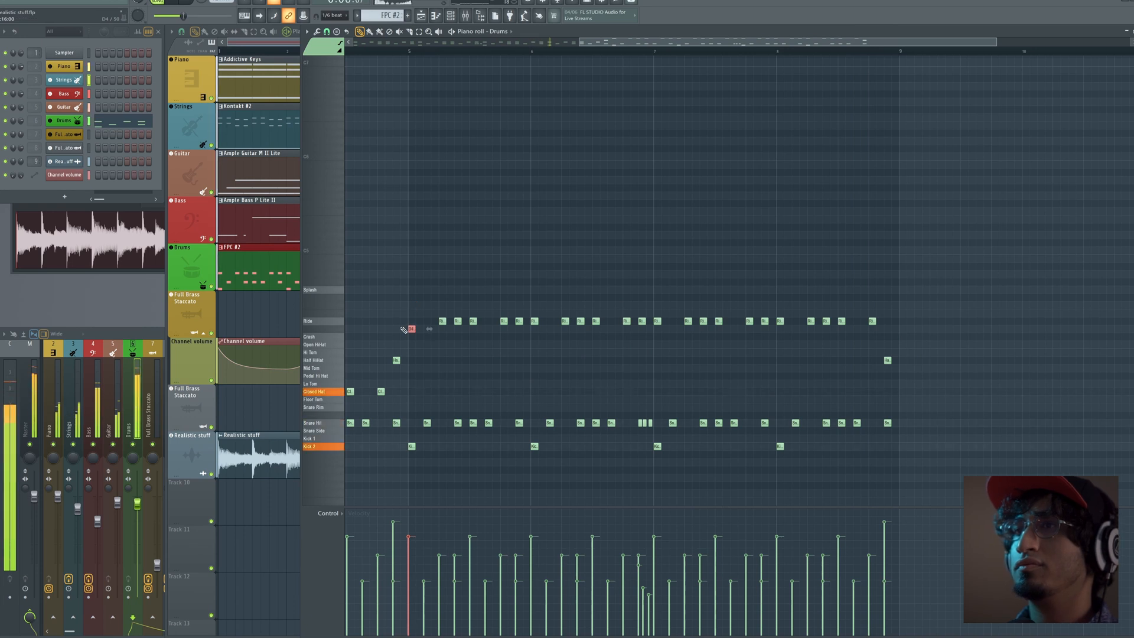
{"action": "left_click", "coordinate": [415, 512]}
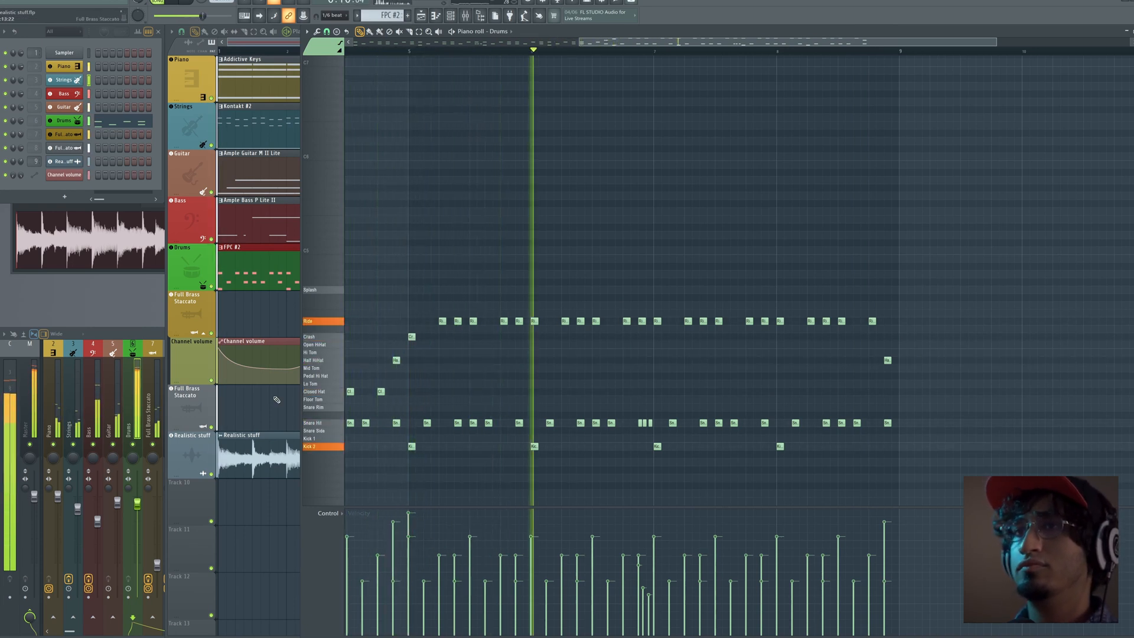
{"action": "key", "text": "F5"}
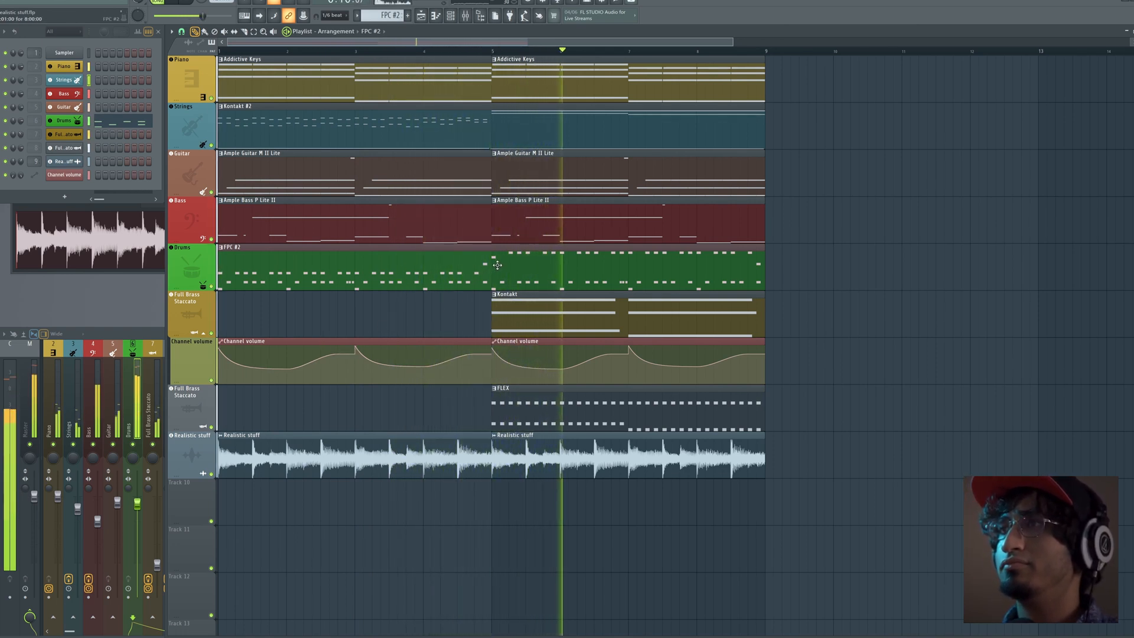
{"action": "key", "text": "space"}
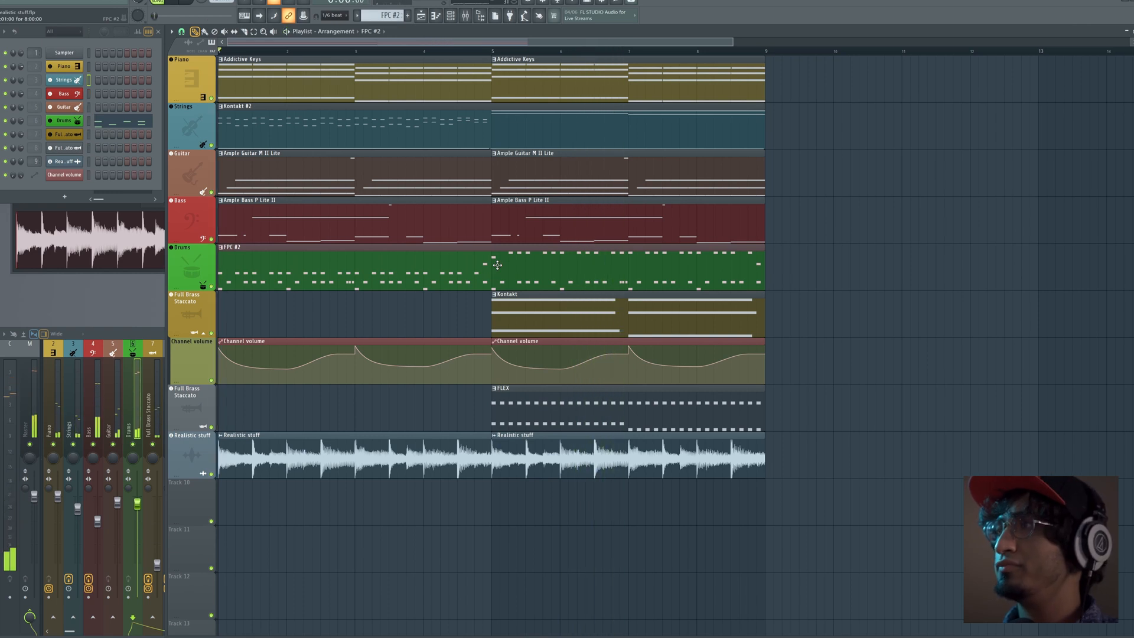